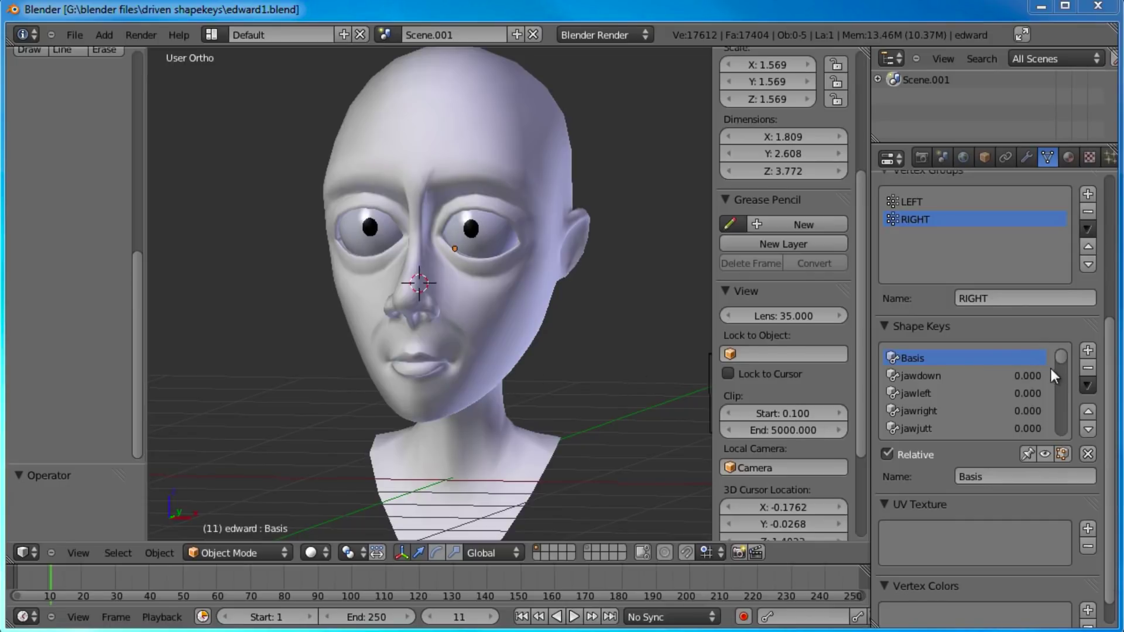
# - Add a single-bone armature at the 3D cursor inside the head, working in the right side view
pyautogui.moveTo(1061, 363); pyautogui.dragTo(1066, 328)
pyautogui.moveTo(490, 304); pyautogui.dragTo(452, 336, button='middle')
pyautogui.press('KP_1')
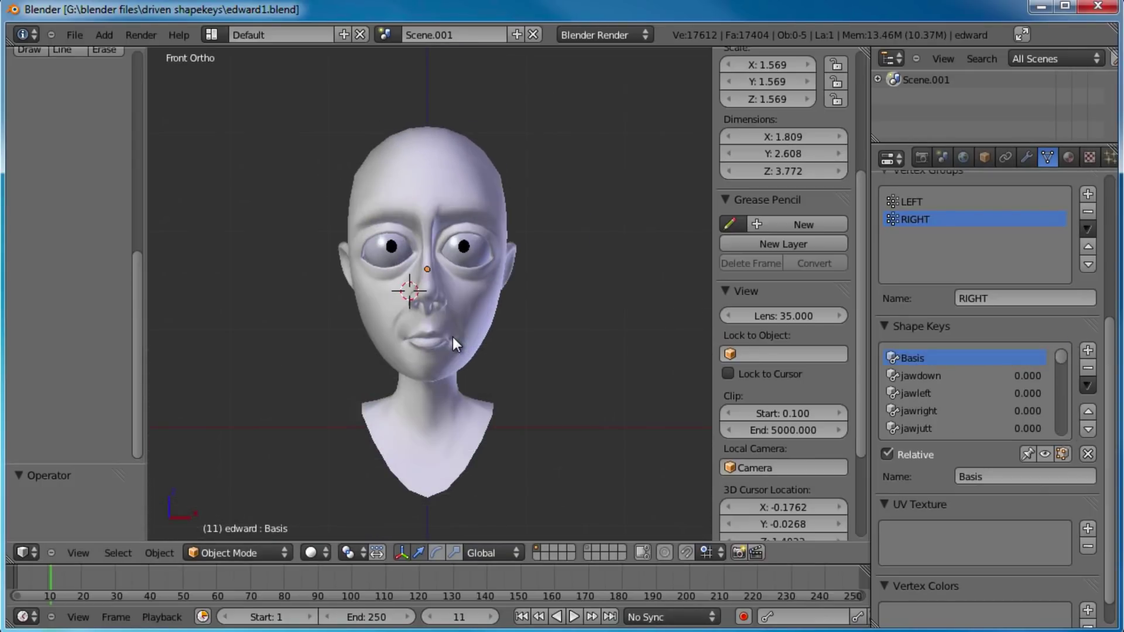
pyautogui.press('KP_3')
pyautogui.keyDown('shift'); pyautogui.moveTo(452, 336); pyautogui.dragTo(438, 350, button='middle'); pyautogui.keyUp('shift')
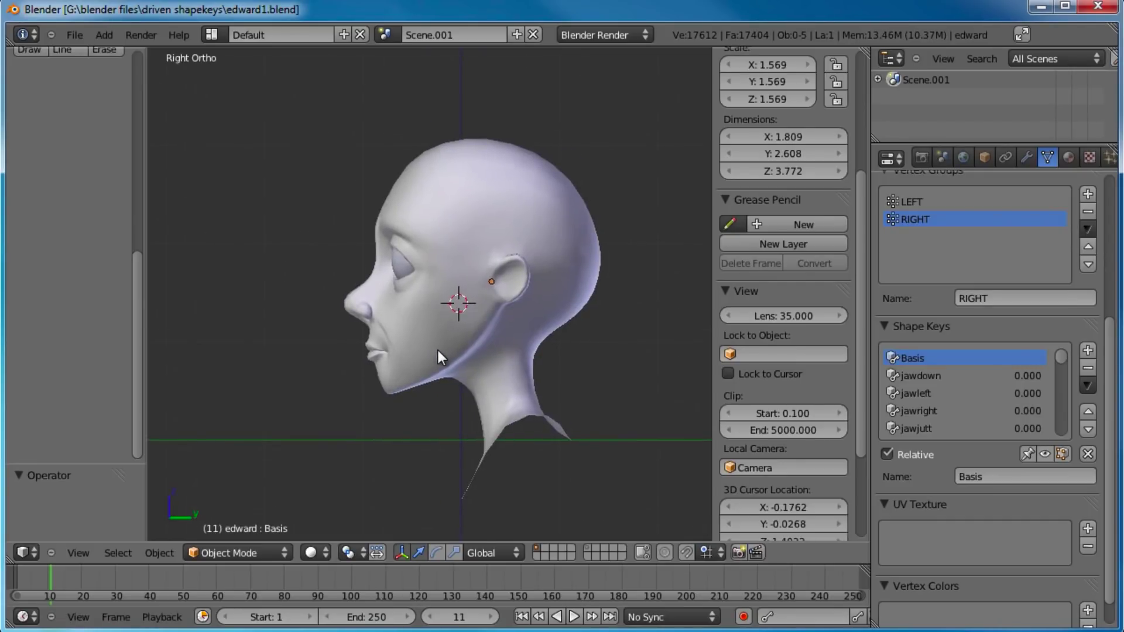
pyautogui.hotkey('shift', 'a')
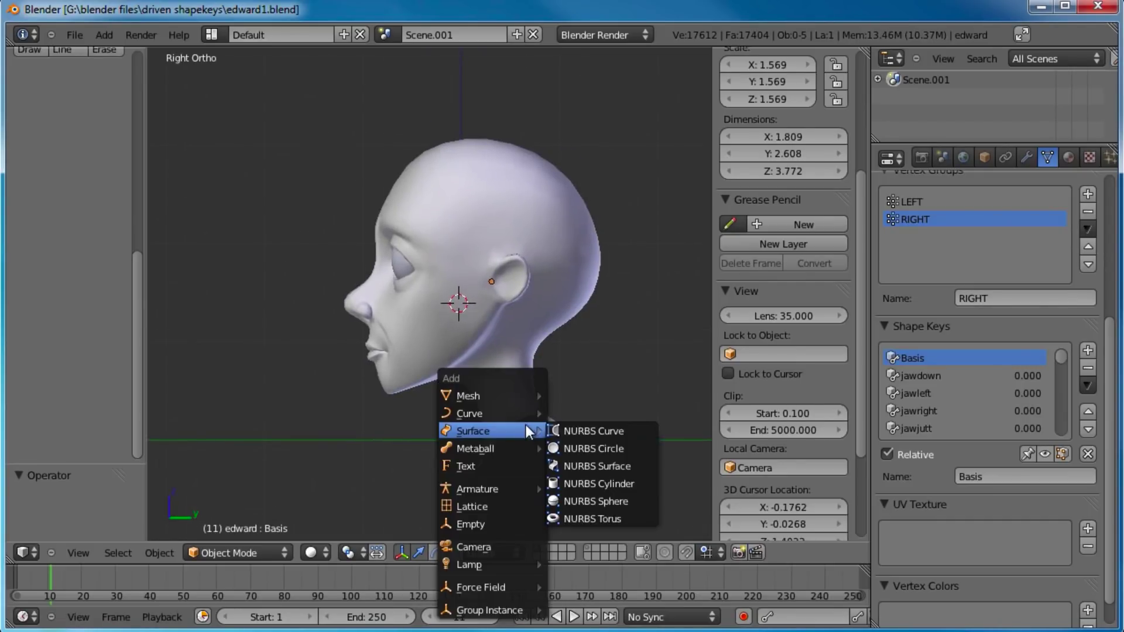
pyautogui.moveTo(497, 487)
pyautogui.click(578, 487)
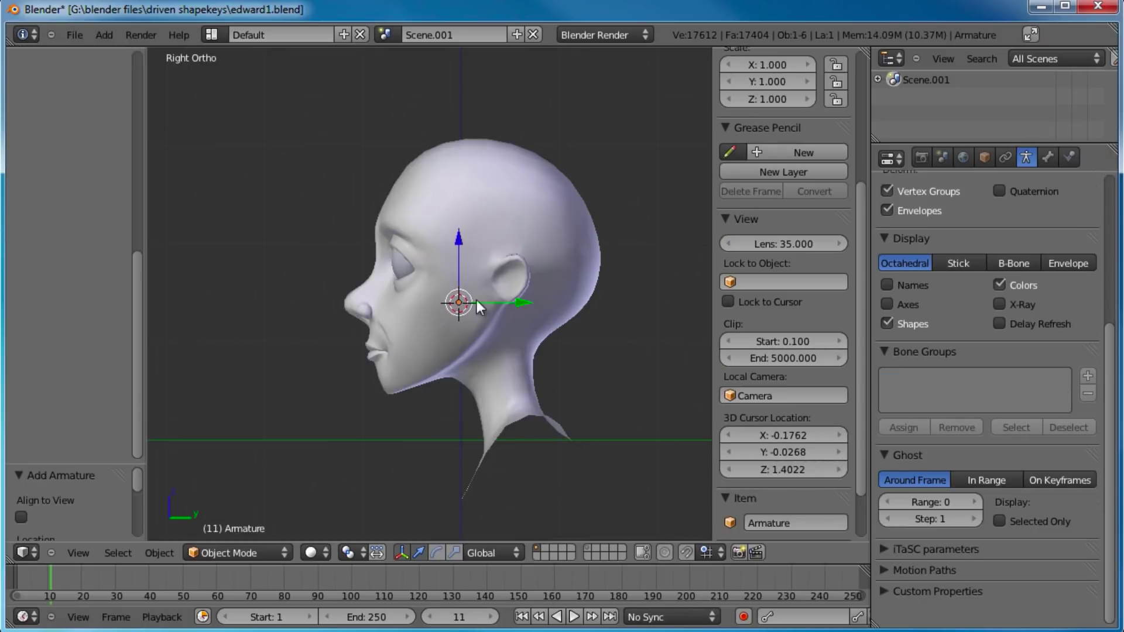
# - Set the armature's maximum draw type to Wire and enable X-Ray so it shows through the head
pyautogui.click(983, 158)
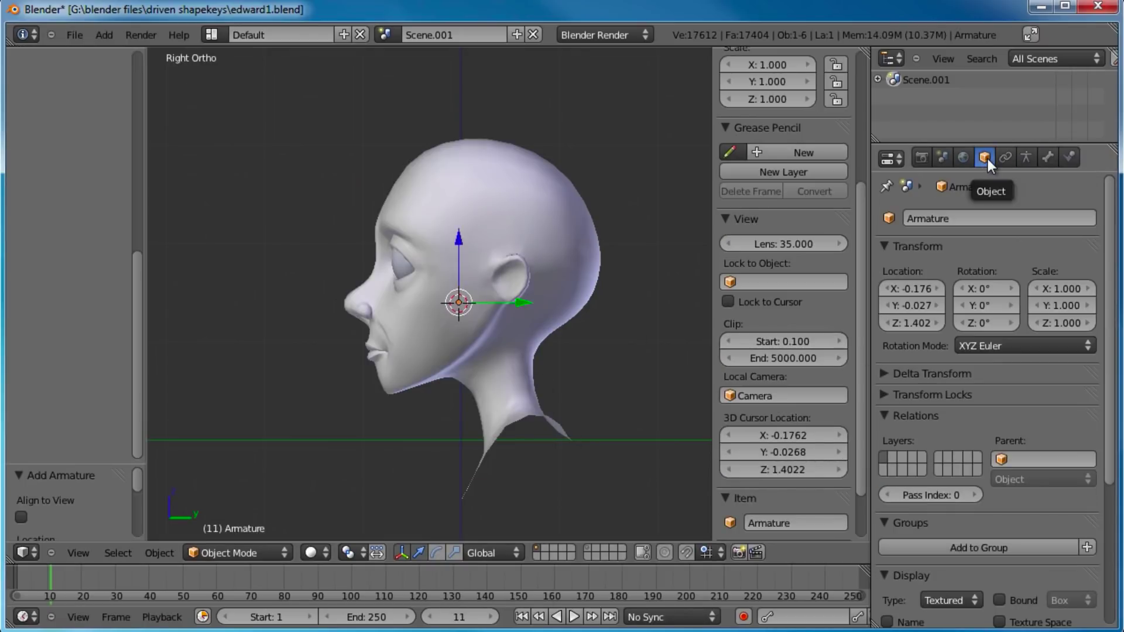
pyautogui.scroll(-6, 970, 351)
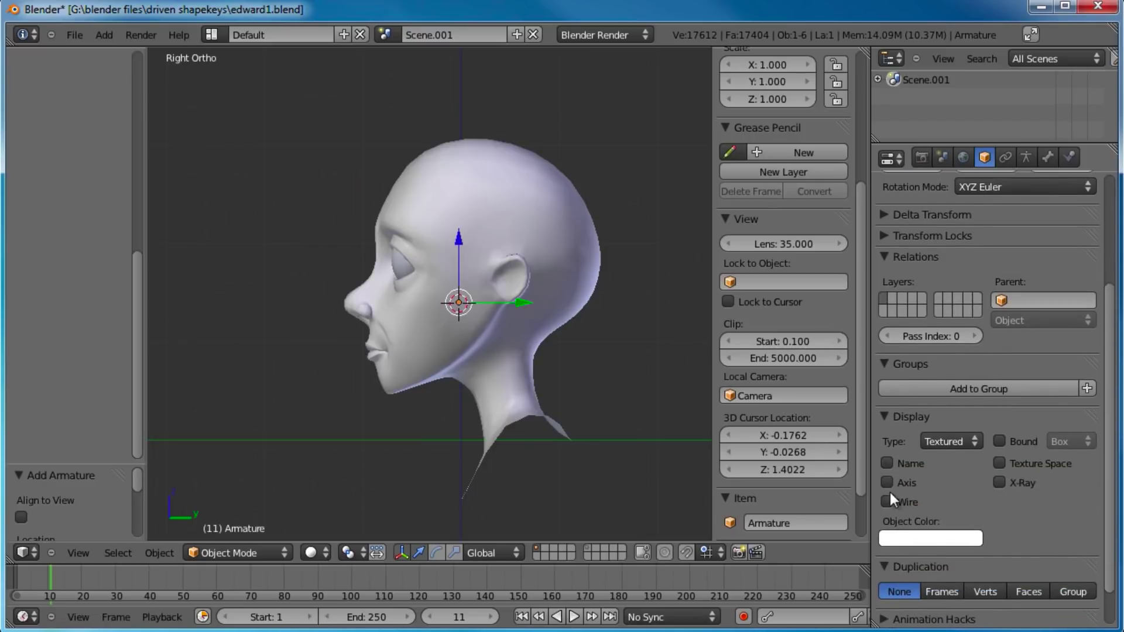
pyautogui.click(946, 444)
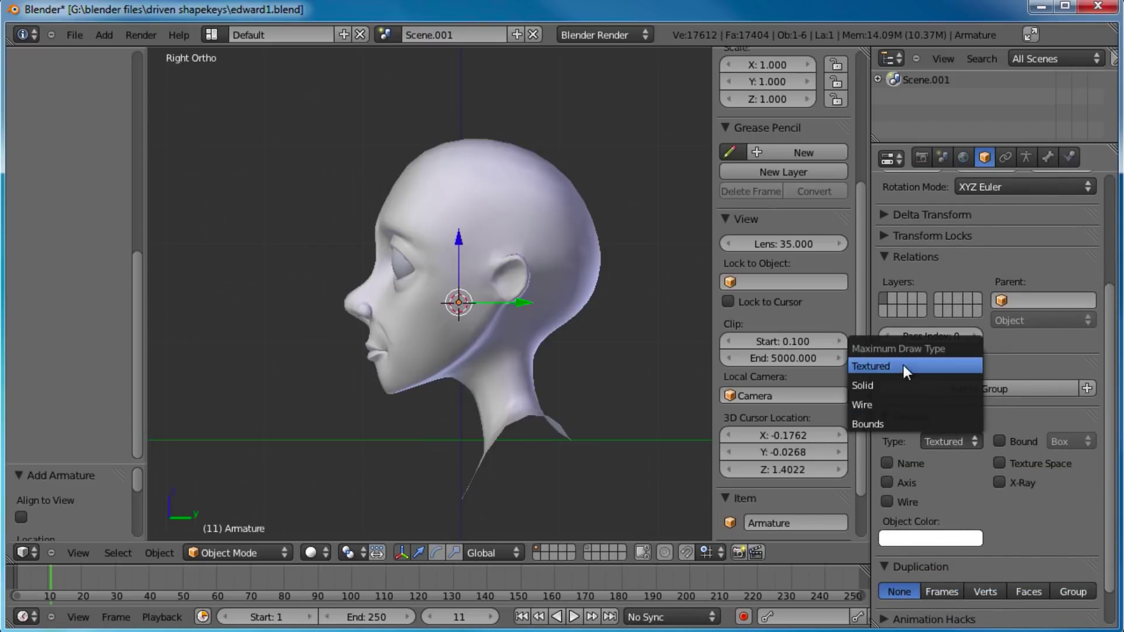
pyautogui.click(887, 402)
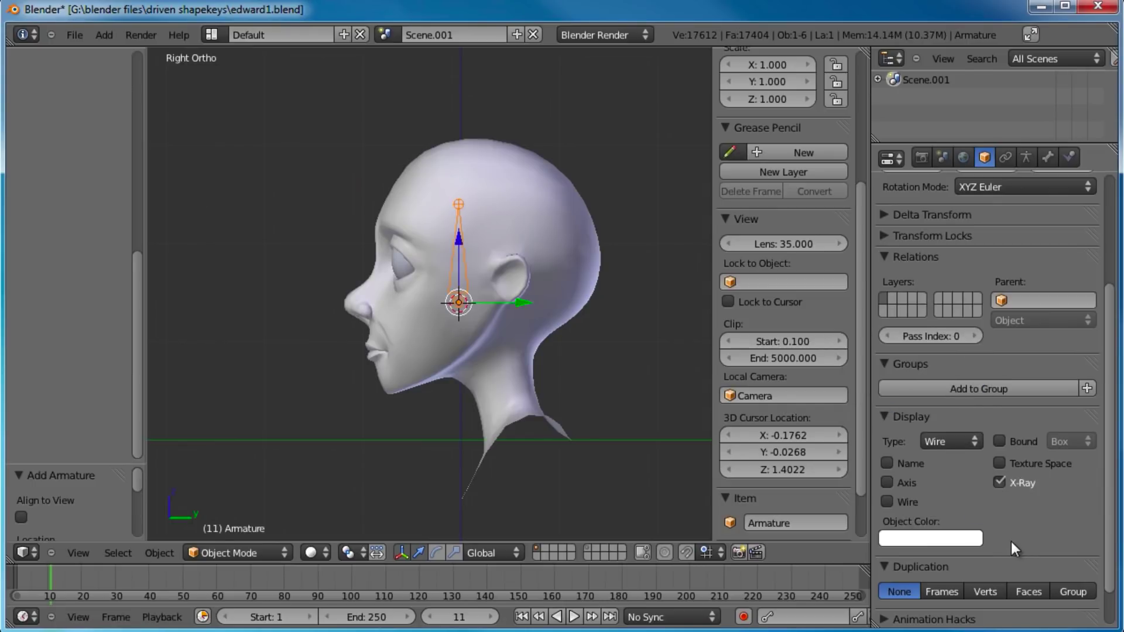
# - Move the armature about 0.18 along X in the front view, centring the bone on the head's vertical midline
pyautogui.moveTo(464, 294); pyautogui.dragTo(591, 301, button='middle')
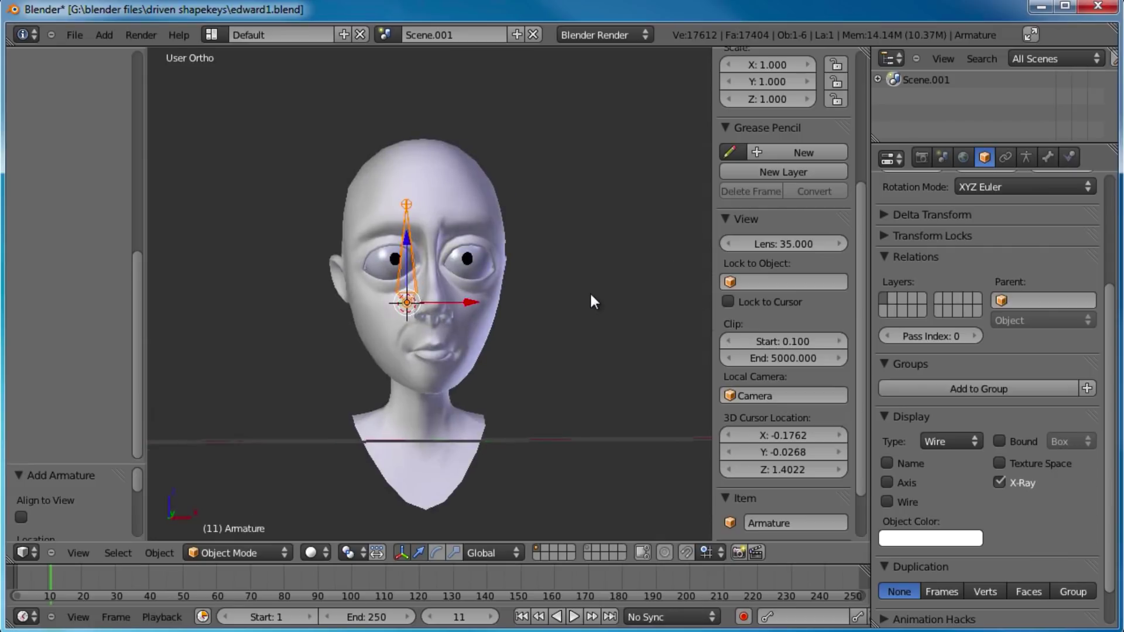
pyautogui.press('KP_1')
pyautogui.scroll(2, 557, 275)
pyautogui.moveTo(460, 306); pyautogui.dragTo(487, 308)
pyautogui.press('z')
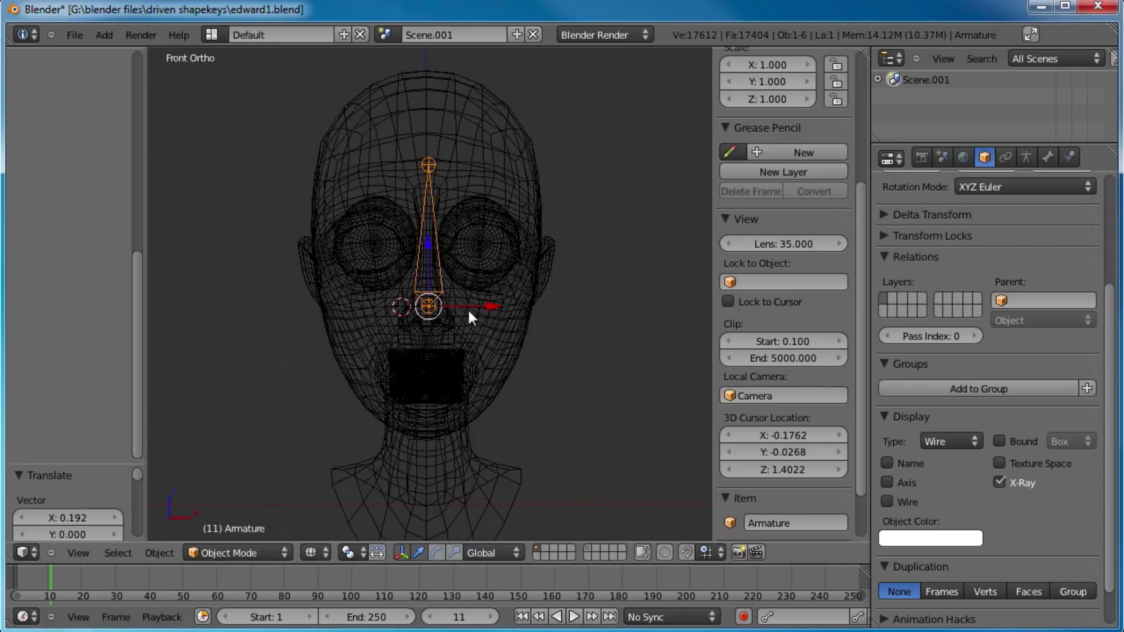
pyautogui.scroll(5, 467, 308)
pyautogui.press('g')
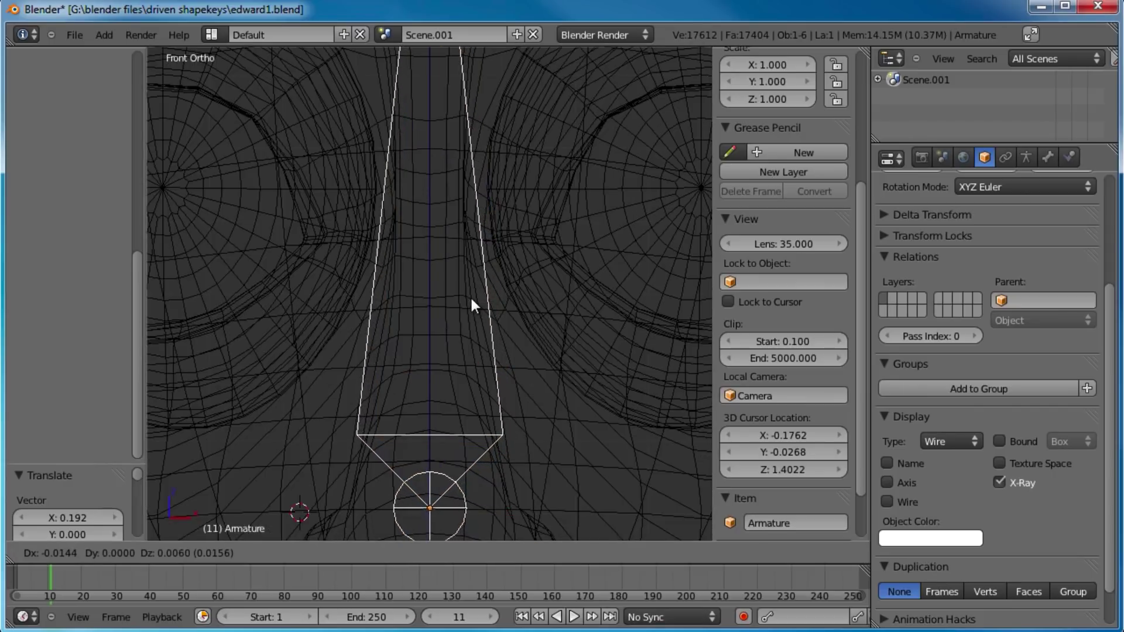
pyautogui.click(469, 296)
pyautogui.scroll(-6, 470, 296)
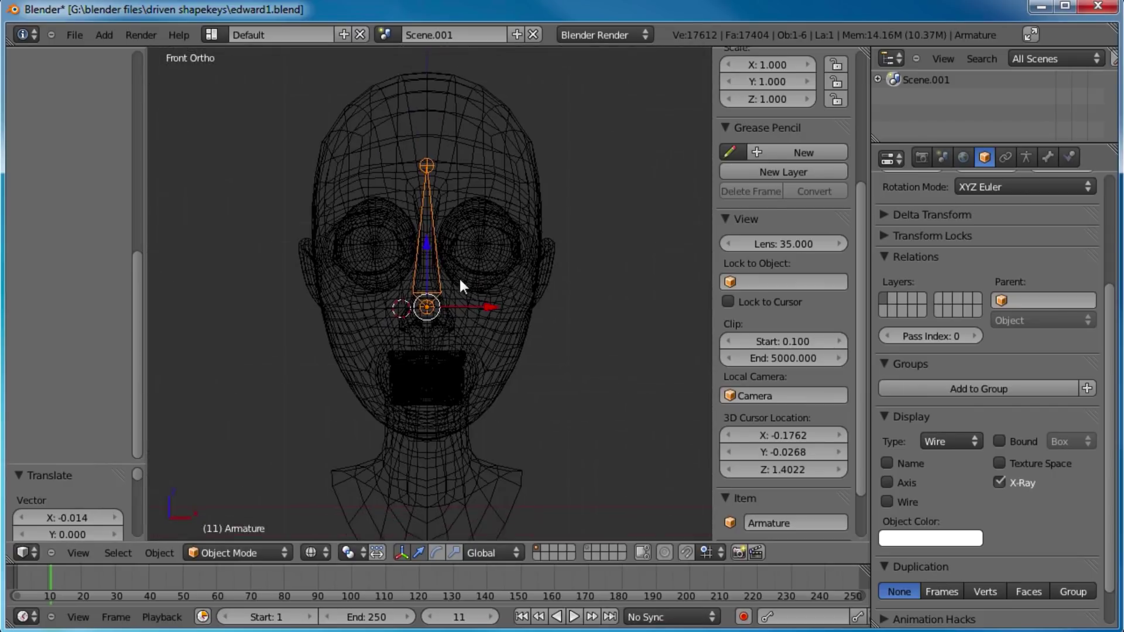
pyautogui.press('z')
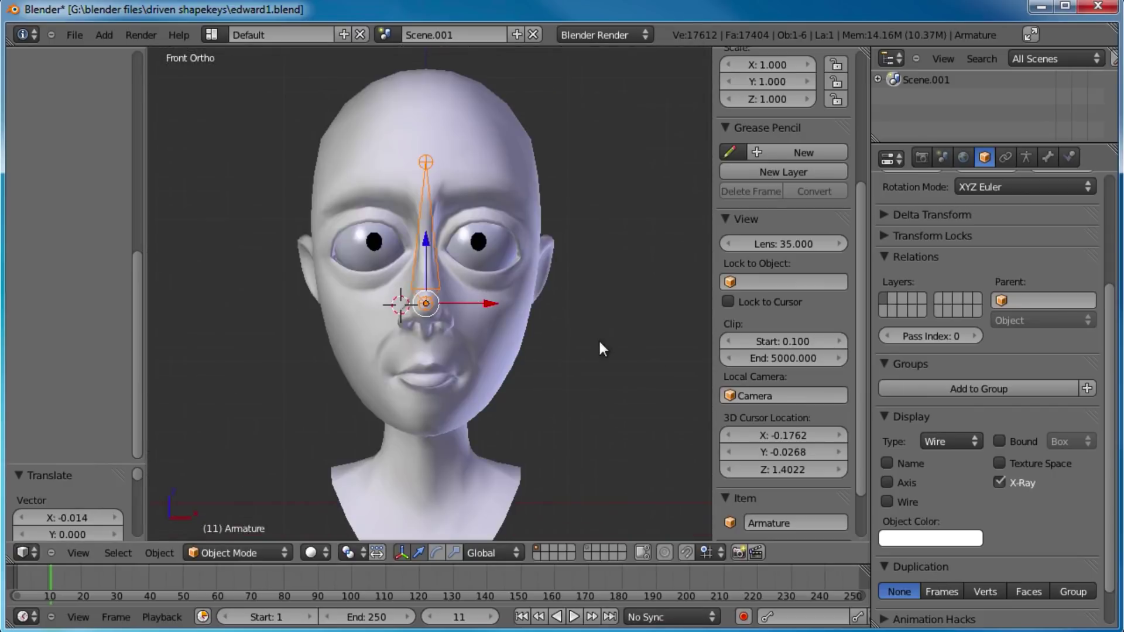
# - Switch the armature's bone display to B-Bone and view it from the right side
pyautogui.click(1026, 159)
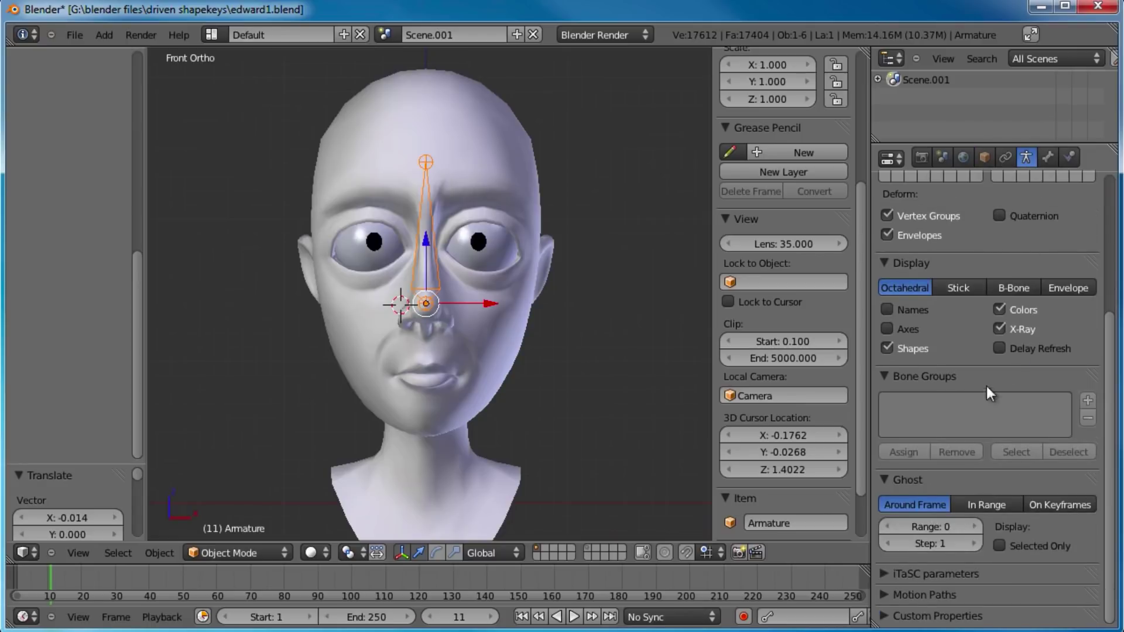
pyautogui.click(1027, 289)
pyautogui.moveTo(413, 307); pyautogui.dragTo(395, 301, button='middle')
pyautogui.press('KP_3')
pyautogui.scroll(-1, 391, 306)
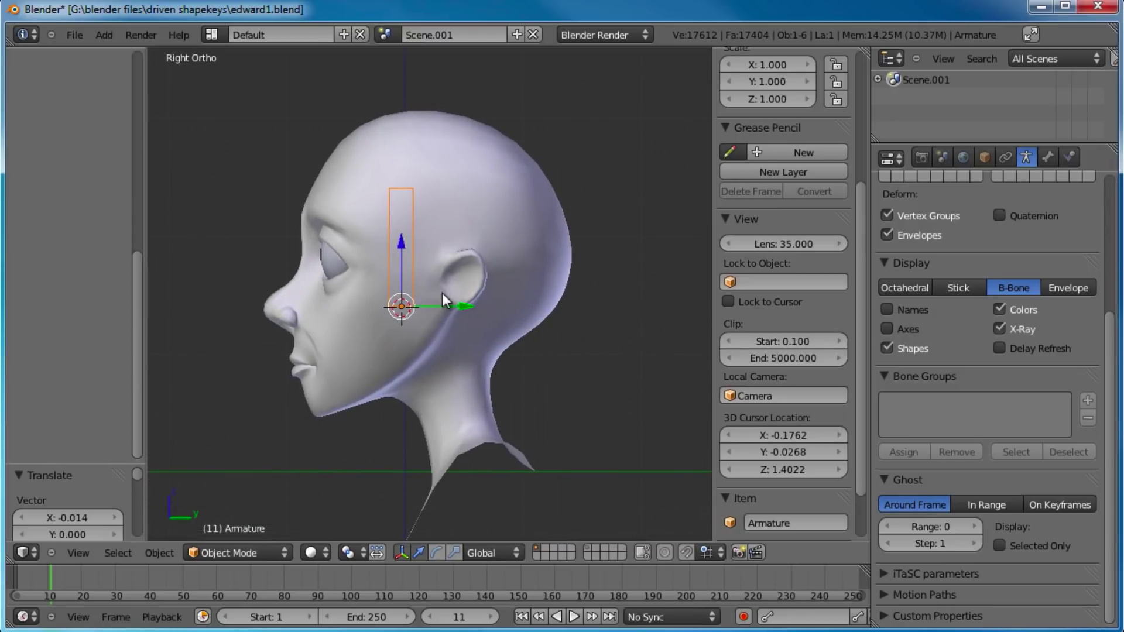
# - Move the whole armature down and back so the bone stands at the base of the neck
pyautogui.press('Tab')
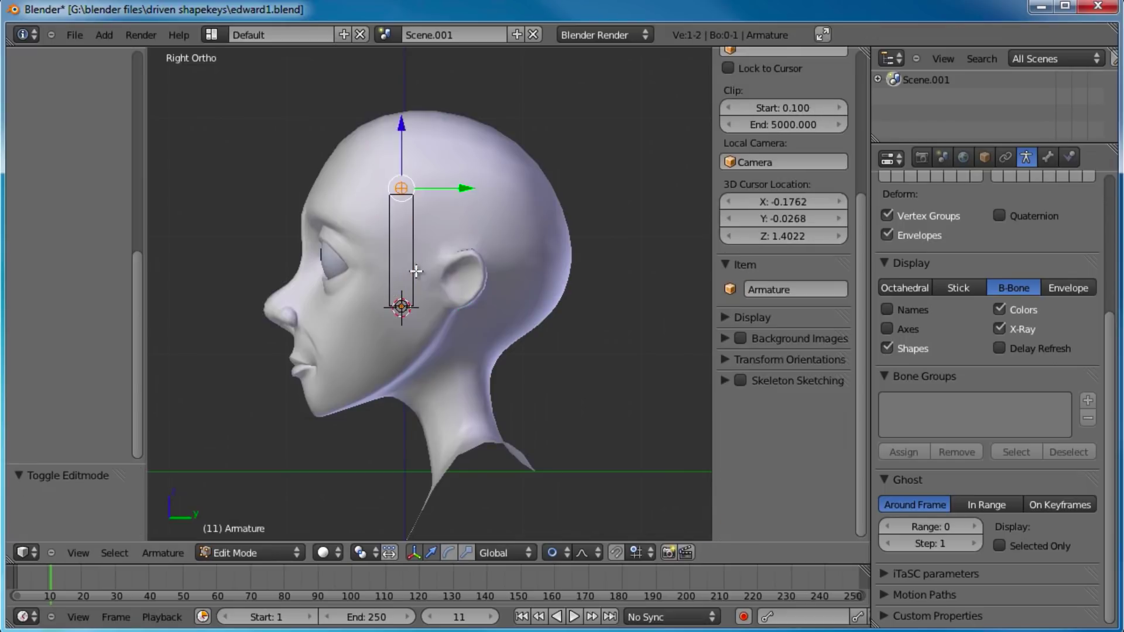
pyautogui.rightClick(415, 259)
pyautogui.press('Tab')
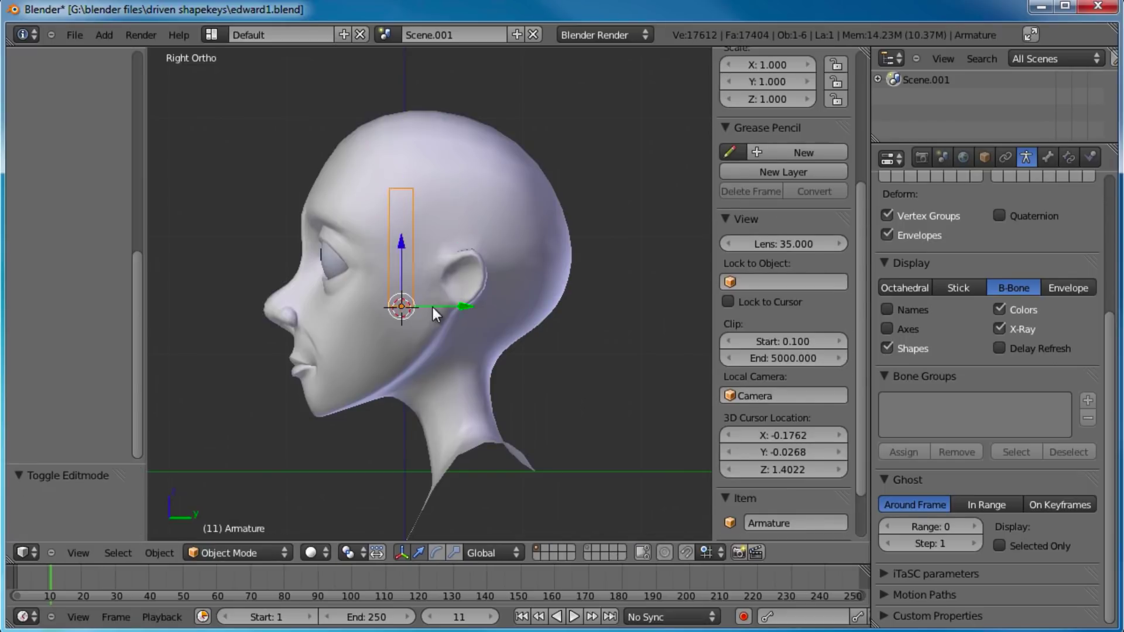
pyautogui.press('g')
pyautogui.click(505, 479)
pyautogui.keyDown('shift'); pyautogui.moveTo(505, 475); pyautogui.dragTo(445, 271, button='middle'); pyautogui.keyUp('shift')
pyautogui.press('g')
pyautogui.click(529, 384)
# - In Edit Mode, stretch the bone by moving its tip from the neck up into the top of the skull
pyautogui.press('KP_3')
pyautogui.scroll(2, 430, 271)
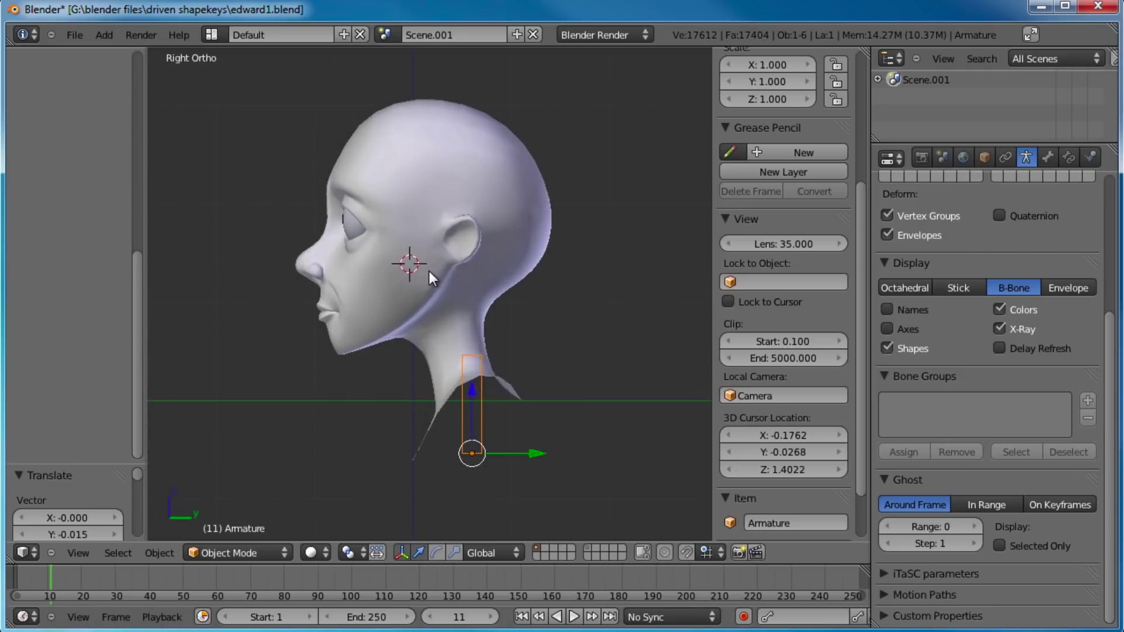
pyautogui.scroll(1, 472, 269)
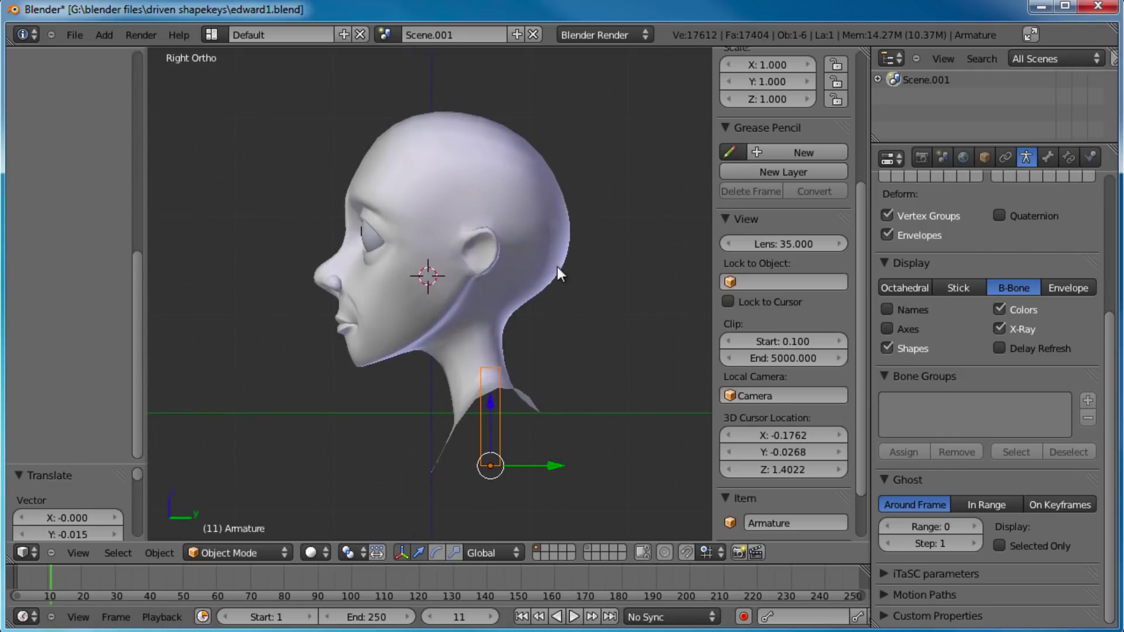
pyautogui.keyDown('shift'); pyautogui.moveTo(535, 321); pyautogui.dragTo(543, 303, button='middle'); pyautogui.keyUp('shift')
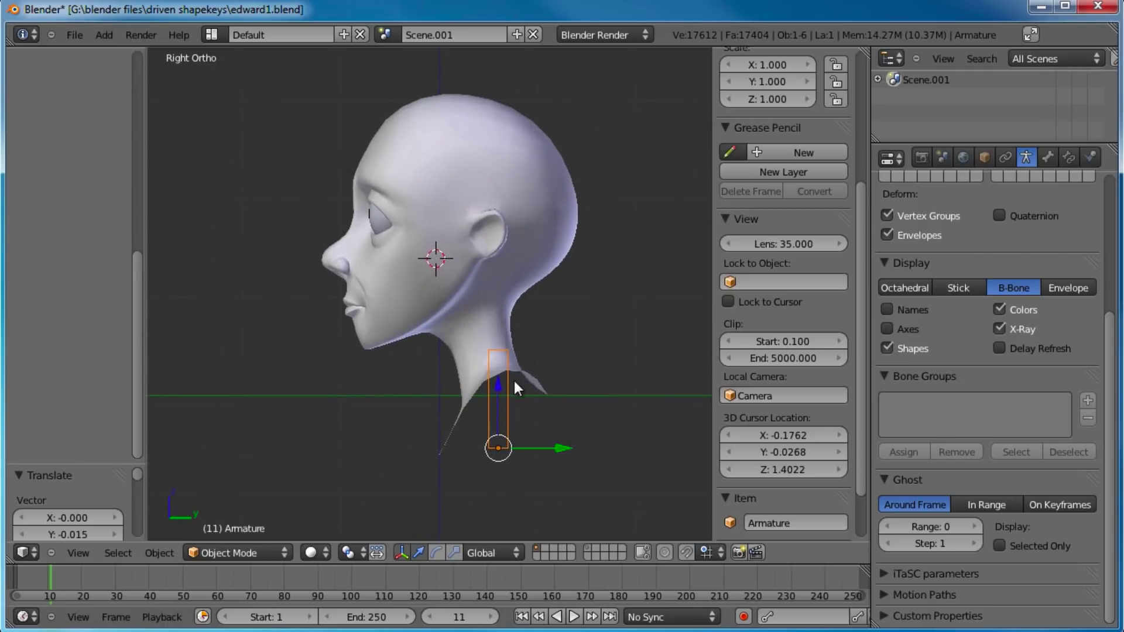
pyautogui.scroll(1, 545, 332)
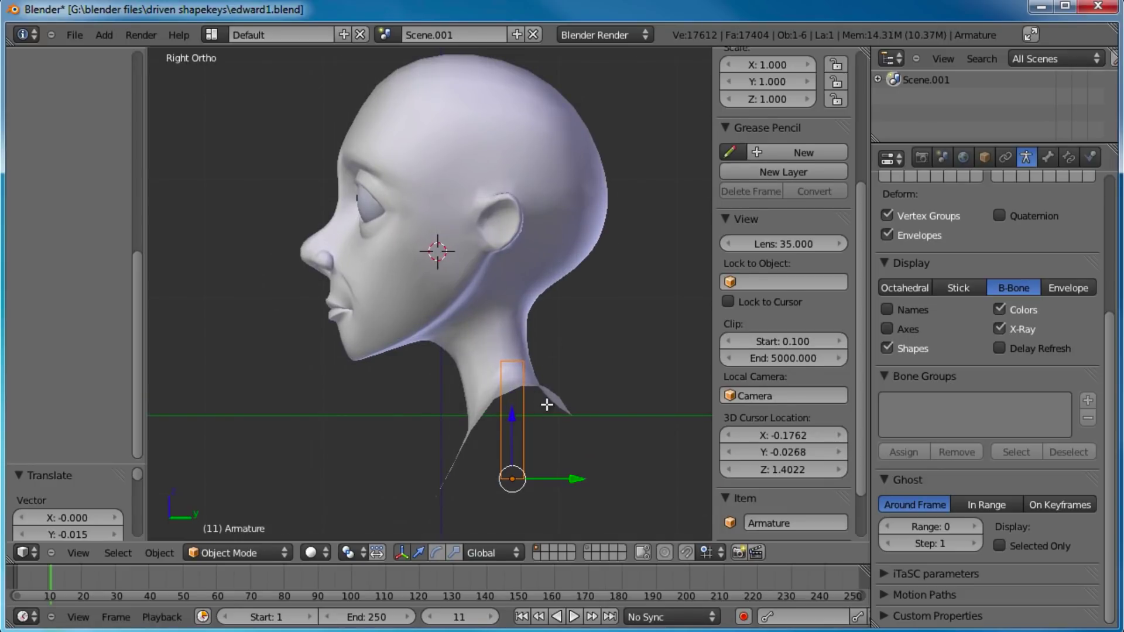
pyautogui.press('Tab')
pyautogui.rightClick(525, 364)
pyautogui.press('g')
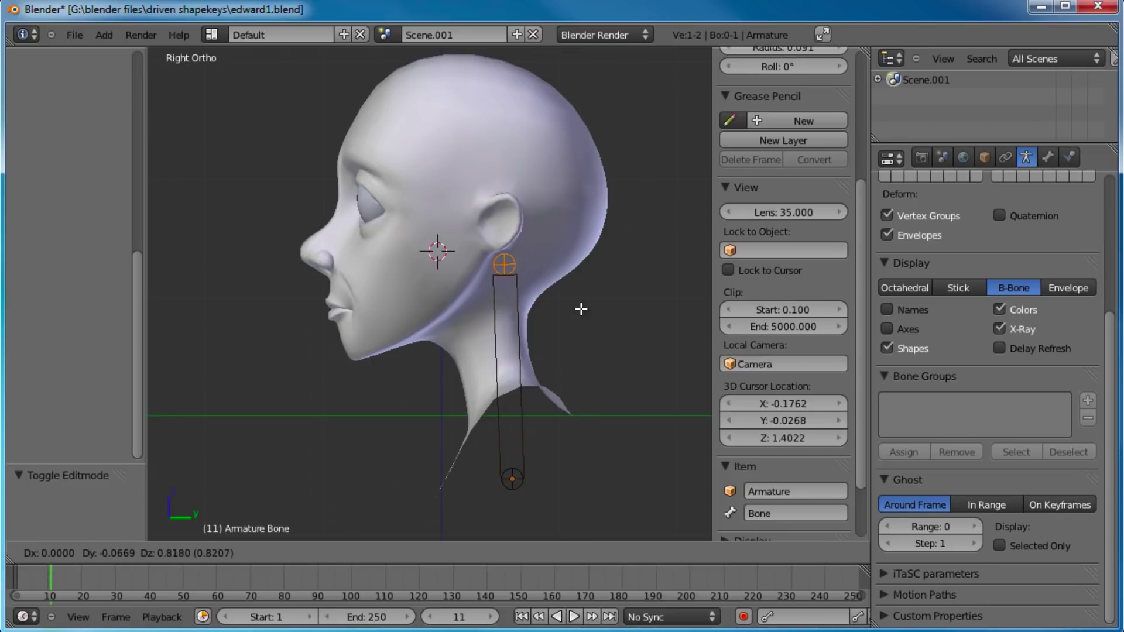
pyautogui.click(531, 123)
# - Adjust the bone's tip so it sits right at the crown of the head
pyautogui.rightClick(488, 225)
pyautogui.keyDown('shift'); pyautogui.moveTo(551, 354); pyautogui.dragTo(529, 373, button='middle'); pyautogui.keyUp('shift')
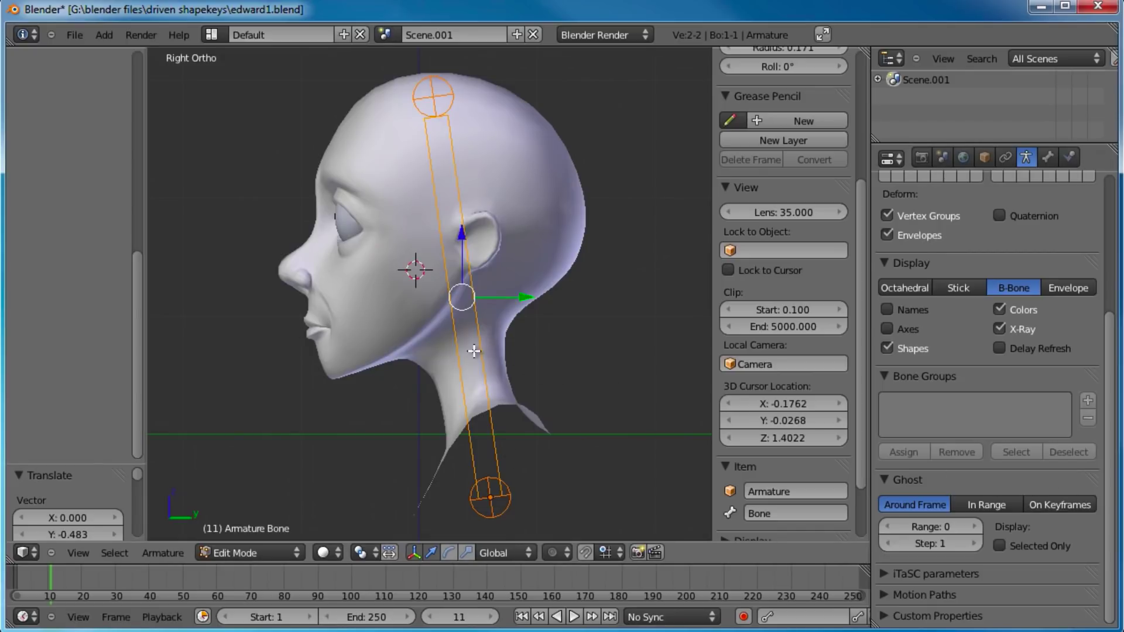
pyautogui.rightClick(427, 79)
pyautogui.press('g')
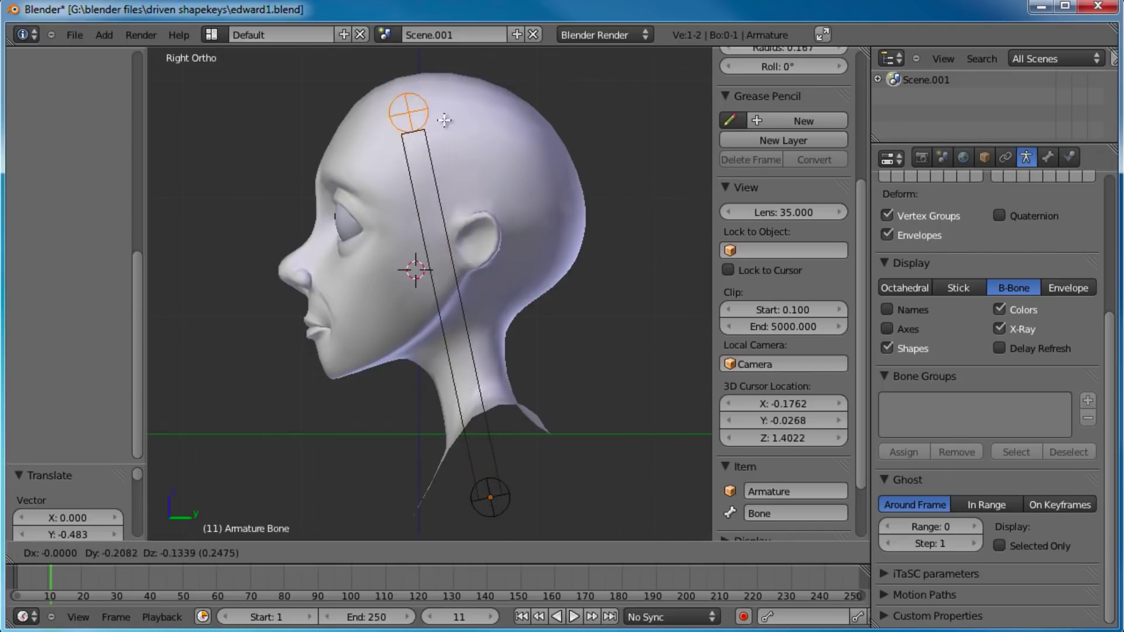
pyautogui.click(468, 85)
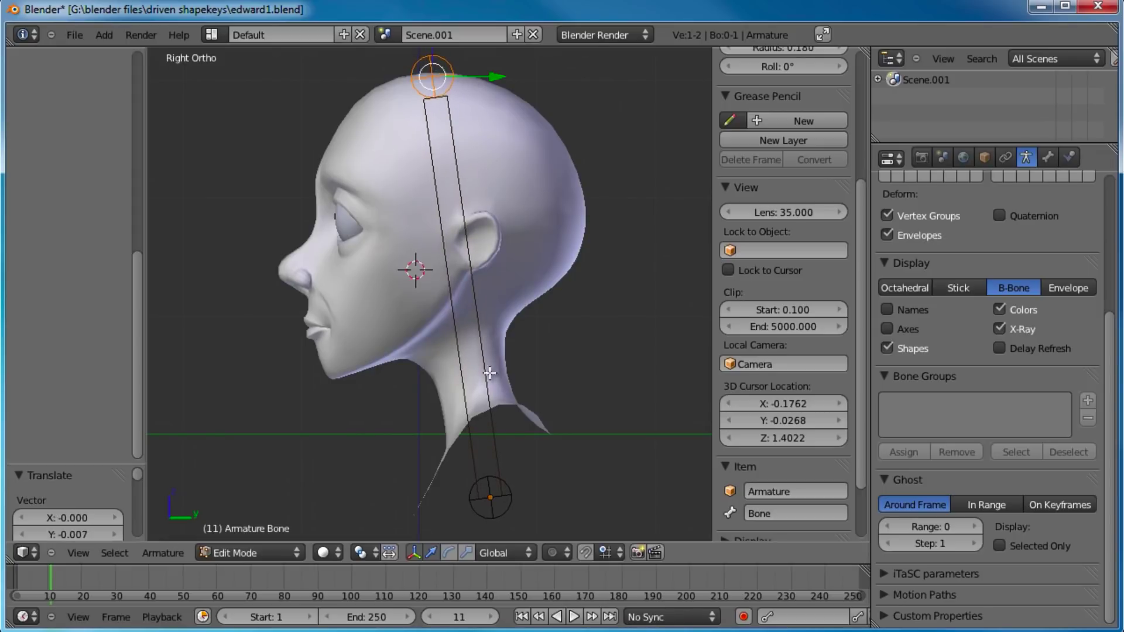
# - Subdivide the long bone with 2 cuts to make a chain of three bones
pyautogui.rightClick(471, 281)
pyautogui.press('w')
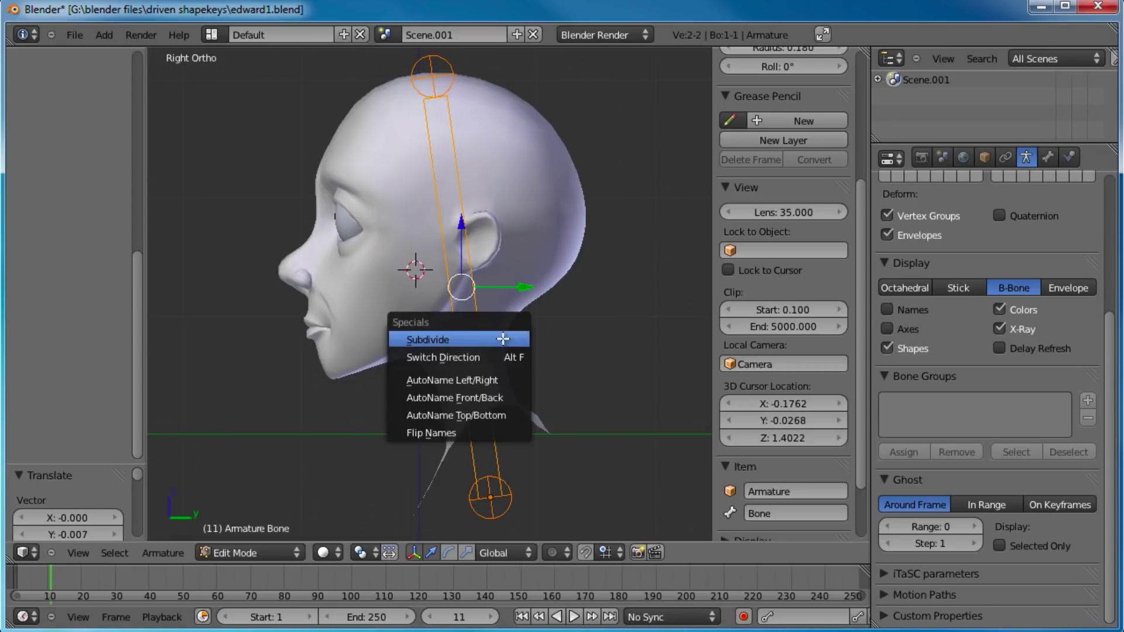
pyautogui.click(503, 338)
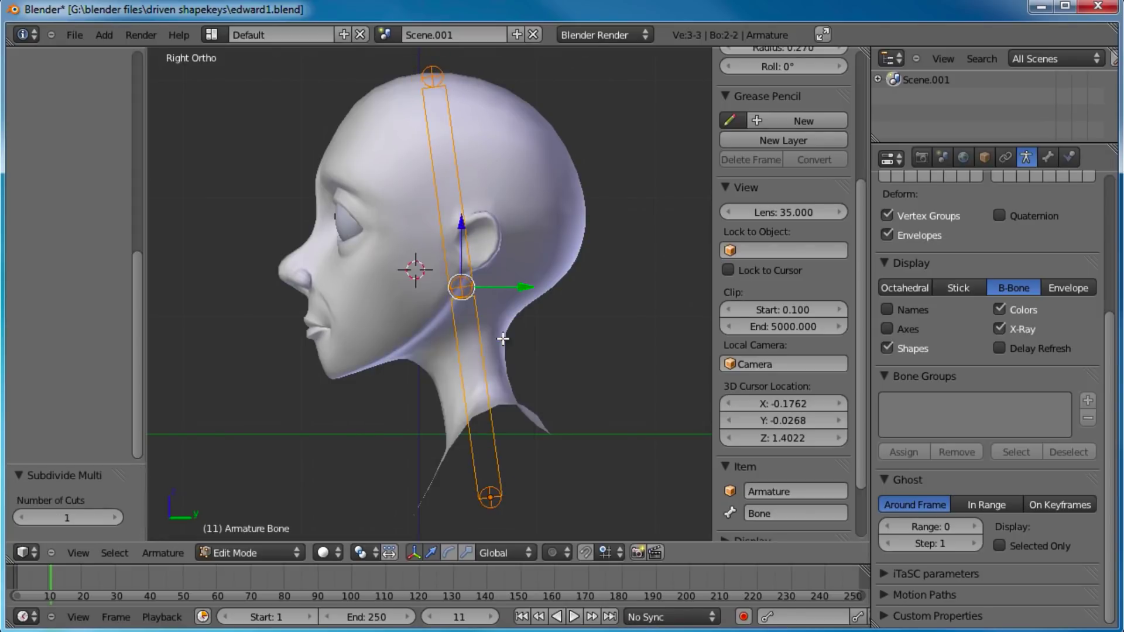
pyautogui.click(114, 516)
# - Reposition the chain's joints at the neck base and skull base, lower the bottom end, and shift the top tip slightly back
pyautogui.moveTo(471, 356); pyautogui.dragTo(492, 499)
pyautogui.moveTo(494, 504); pyautogui.dragTo(494, 520, button='right')
pyautogui.moveTo(458, 217); pyautogui.dragTo(459, 290, button='right')
pyautogui.rightClick(476, 324)
pyautogui.moveTo(432, 78); pyautogui.dragTo(446, 74, button='right')
# - Rename the three bones from top to bottom as head, neck and chest
pyautogui.rightClick(447, 207)
pyautogui.write('head')
pyautogui.press('Return')
pyautogui.rightClick(477, 337)
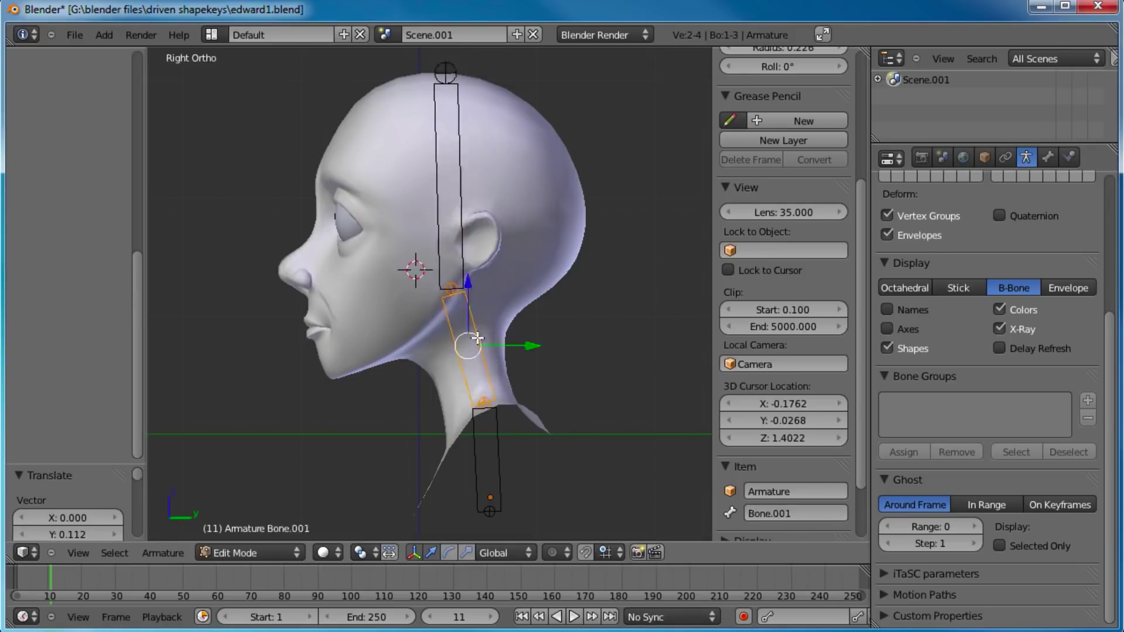
pyautogui.doubleClick(790, 513)
pyautogui.write('neck')
pyautogui.press('Return')
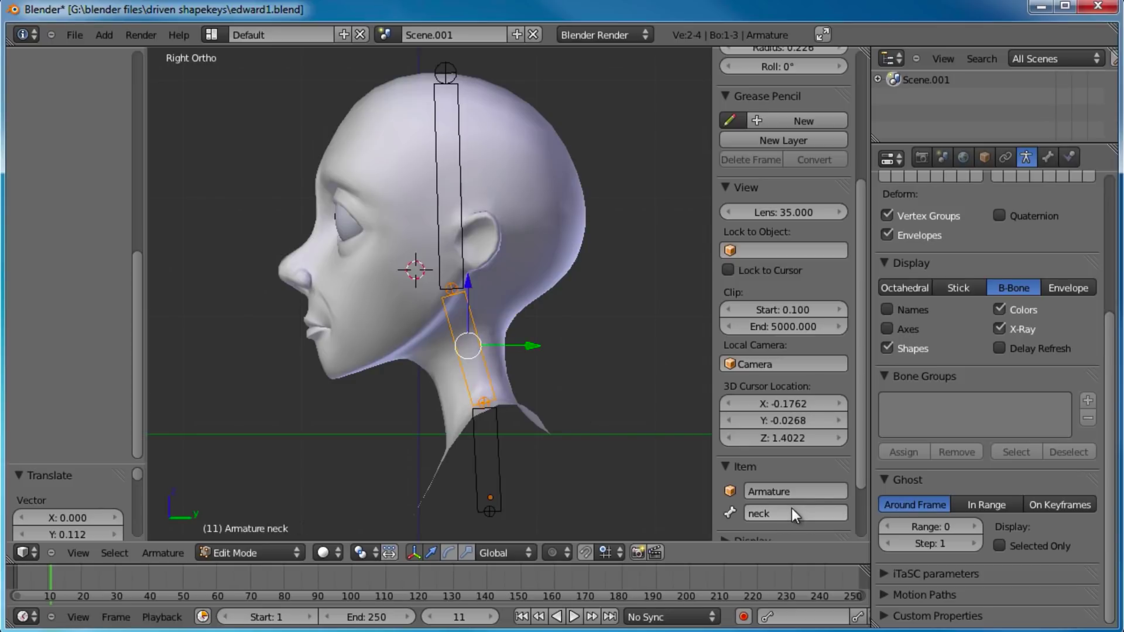
pyautogui.rightClick(507, 468)
pyautogui.doubleClick(845, 512)
pyautogui.write('chest')
pyautogui.press('Return')
pyautogui.scroll(-2, 381, 306)
pyautogui.keyDown('shift'); pyautogui.moveTo(437, 284); pyautogui.dragTo(475, 263, button='middle'); pyautogui.keyUp('shift')
pyautogui.moveTo(474, 263); pyautogui.dragTo(466, 288, button='middle')
pyautogui.scroll(1, 550, 331)
pyautogui.keyDown('shift'); pyautogui.moveTo(550, 331); pyautogui.dragTo(391, 311, button='middle'); pyautogui.keyUp('shift')
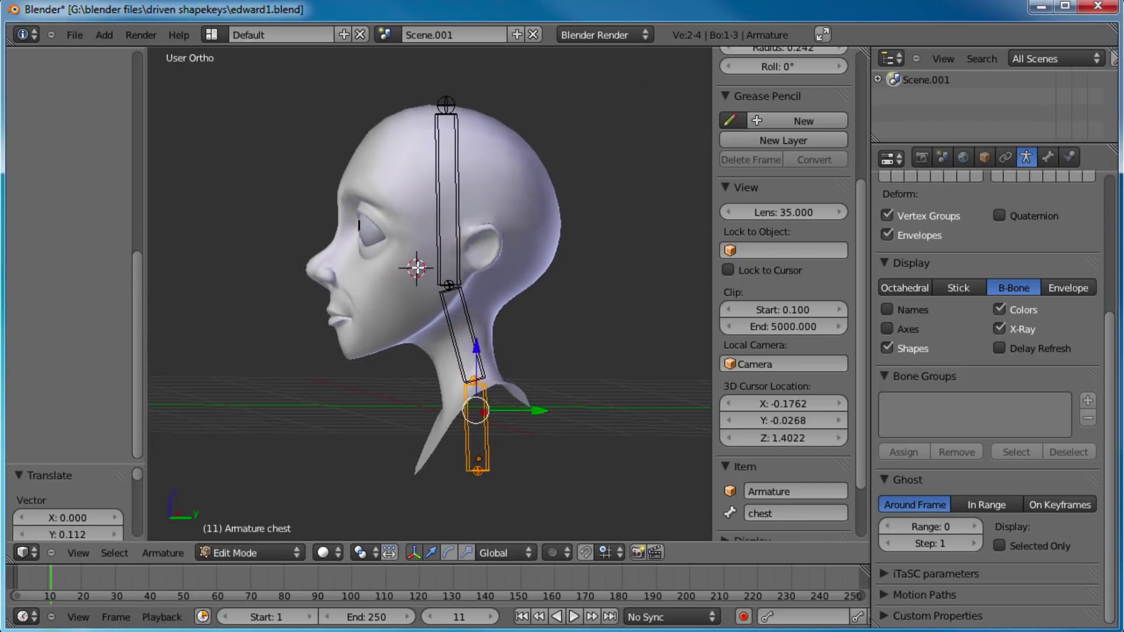
# - Return to Object Mode, select the character's left eyeball, and snap the 3D cursor to its centre
pyautogui.press('KP_3')
pyautogui.scroll(3, 416, 268)
pyautogui.keyDown('shift'); pyautogui.moveTo(416, 268); pyautogui.dragTo(516, 338, button='middle'); pyautogui.keyUp('shift')
pyautogui.scroll(3, 516, 337)
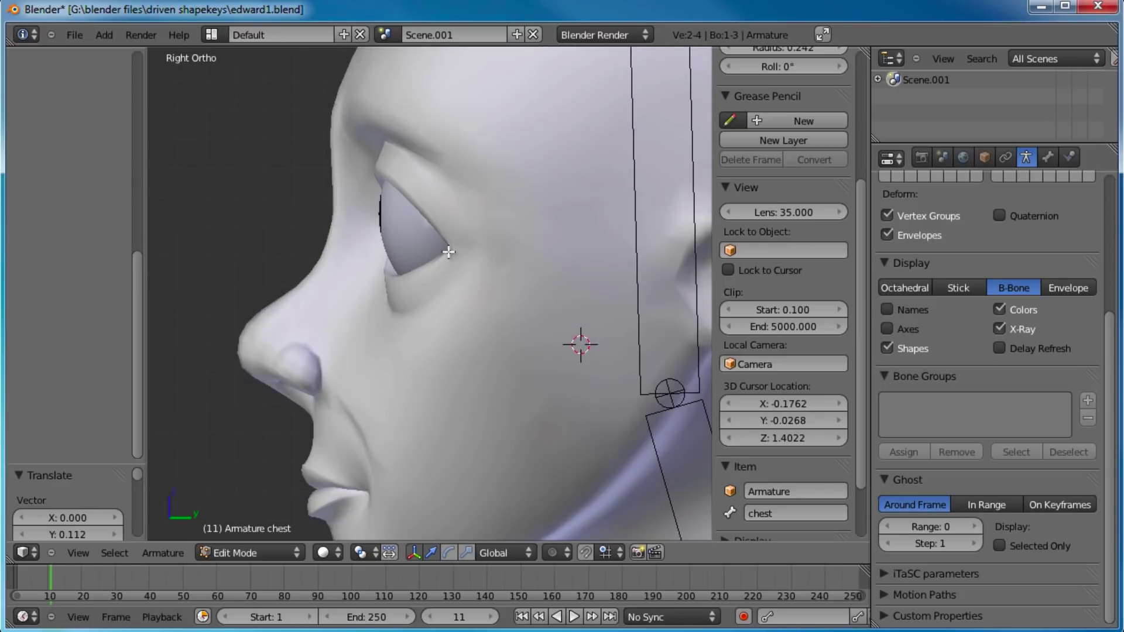
pyautogui.press('Tab')
pyautogui.keyDown('shift'); pyautogui.moveTo(486, 268); pyautogui.dragTo(423, 262, button='middle'); pyautogui.keyUp('shift')
pyautogui.rightClick(388, 258)
pyautogui.click(396, 248)
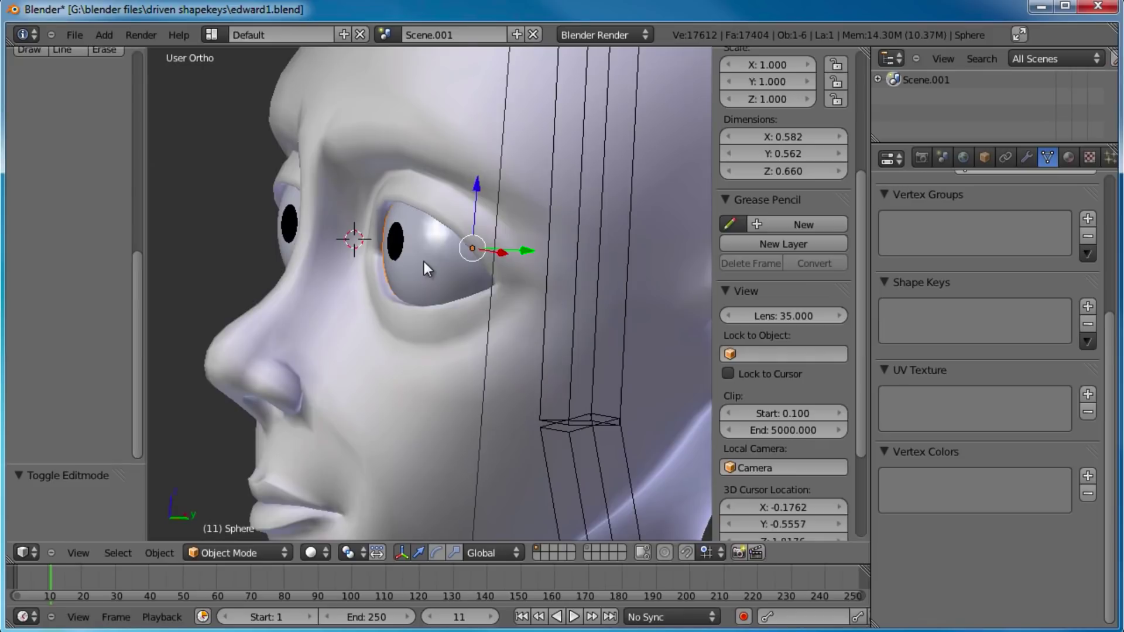
pyautogui.hotkey('shift', 's')
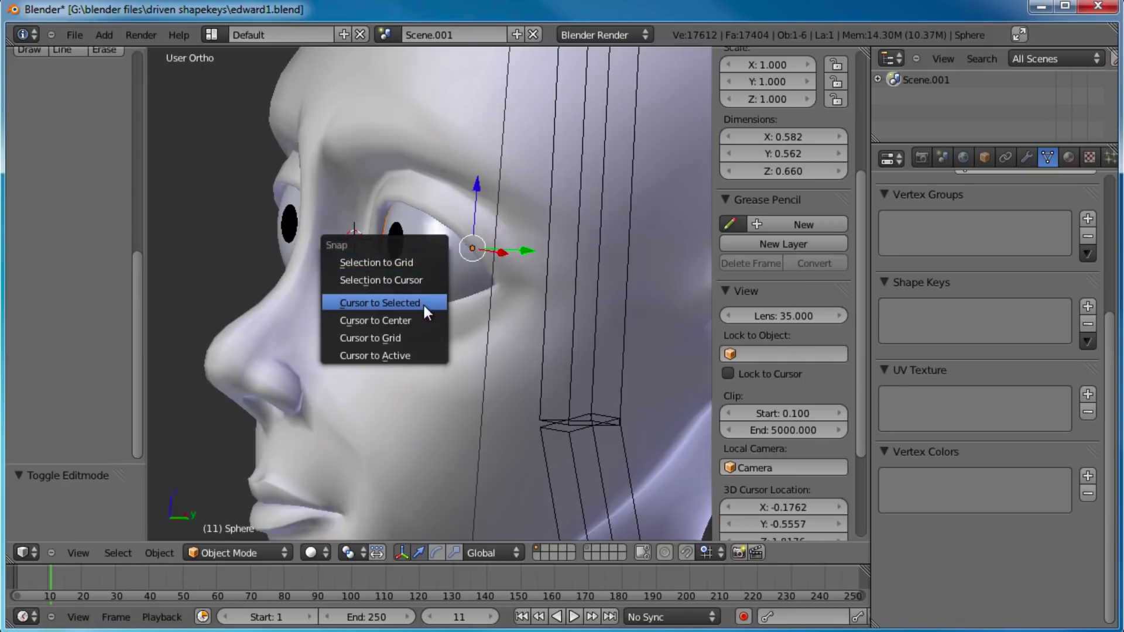
pyautogui.click(421, 303)
pyautogui.moveTo(423, 304); pyautogui.dragTo(477, 241, button='middle')
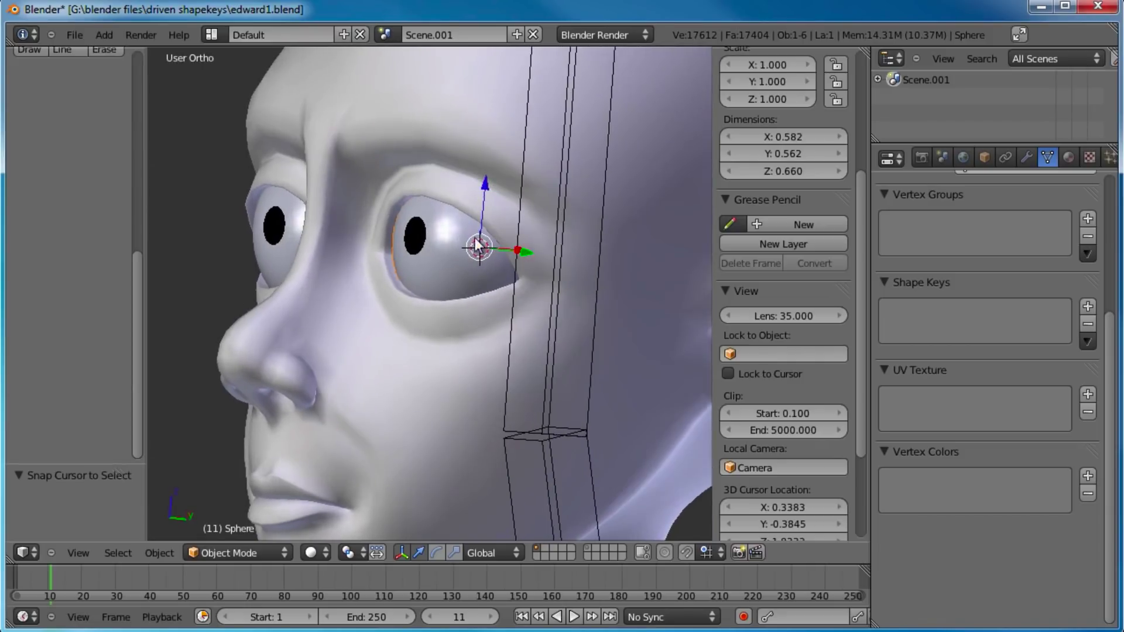
pyautogui.press('KP_3')
pyautogui.scroll(-1, 465, 243)
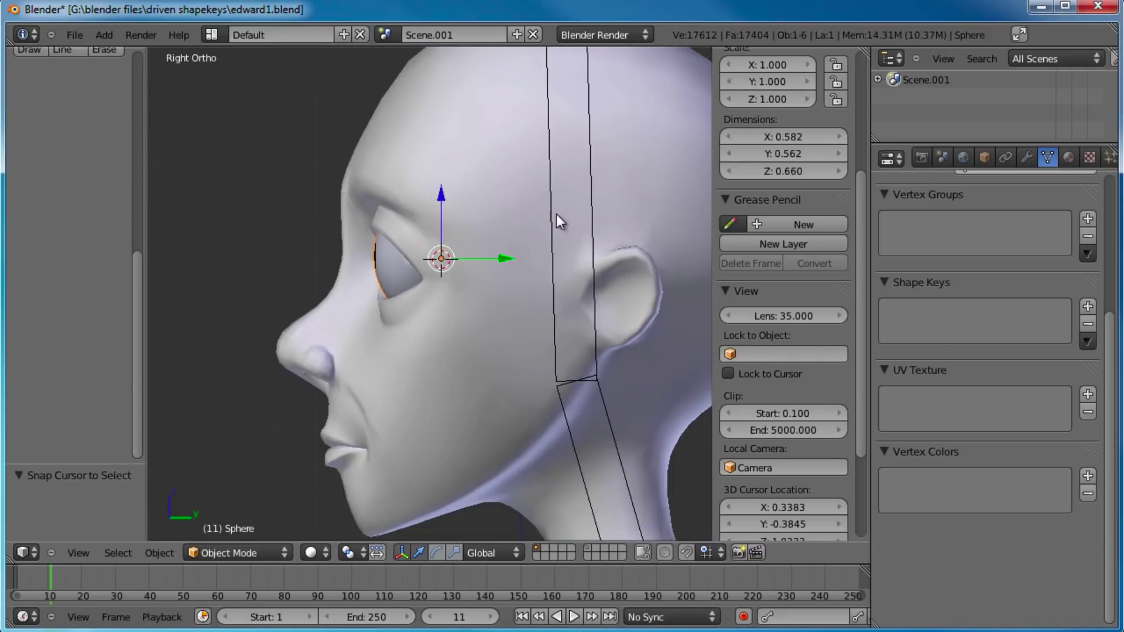
# - Select the armature, enter Edit Mode and add a new bone at the 3D cursor in the left eye
pyautogui.rightClick(559, 199)
pyautogui.scroll(-2, 552, 223)
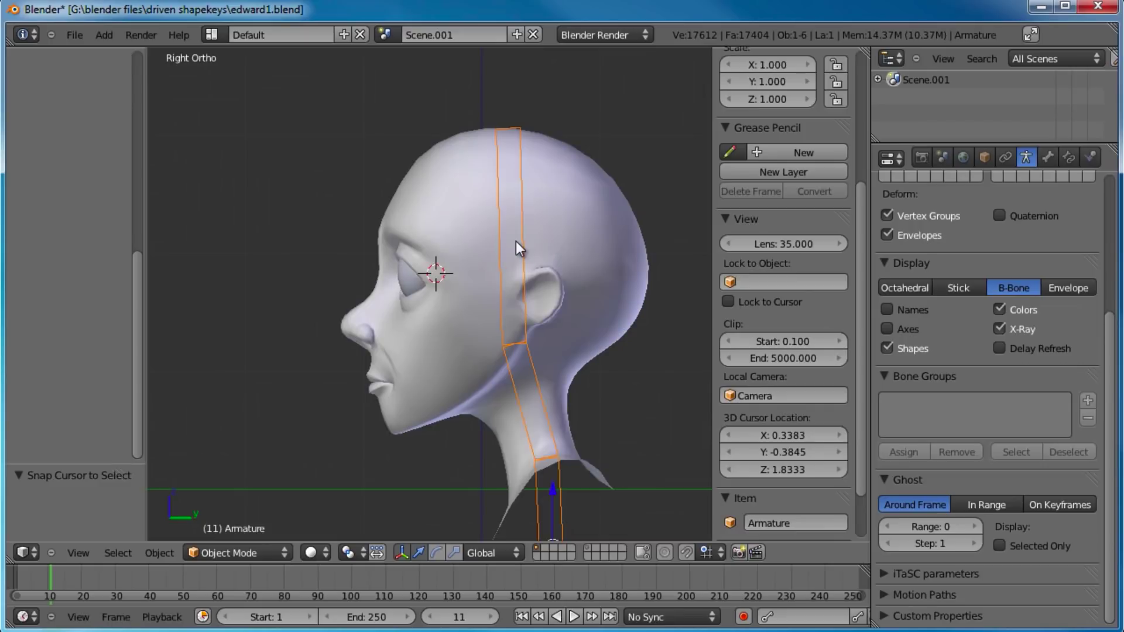
pyautogui.press('Tab')
pyautogui.scroll(4, 486, 301)
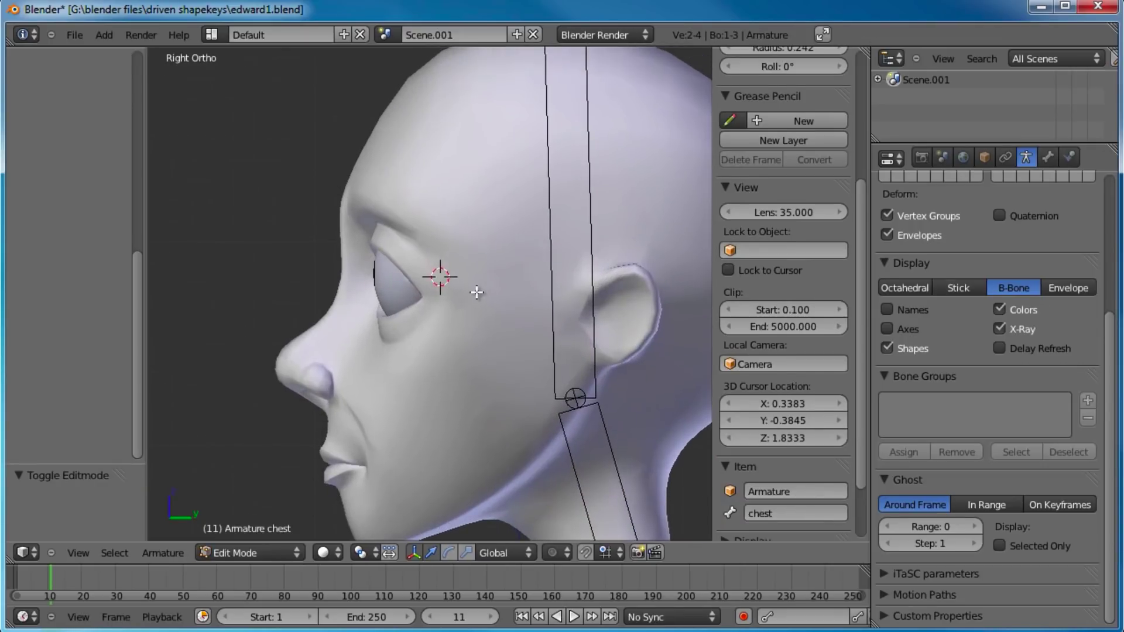
pyautogui.hotkey('shift', 'a')
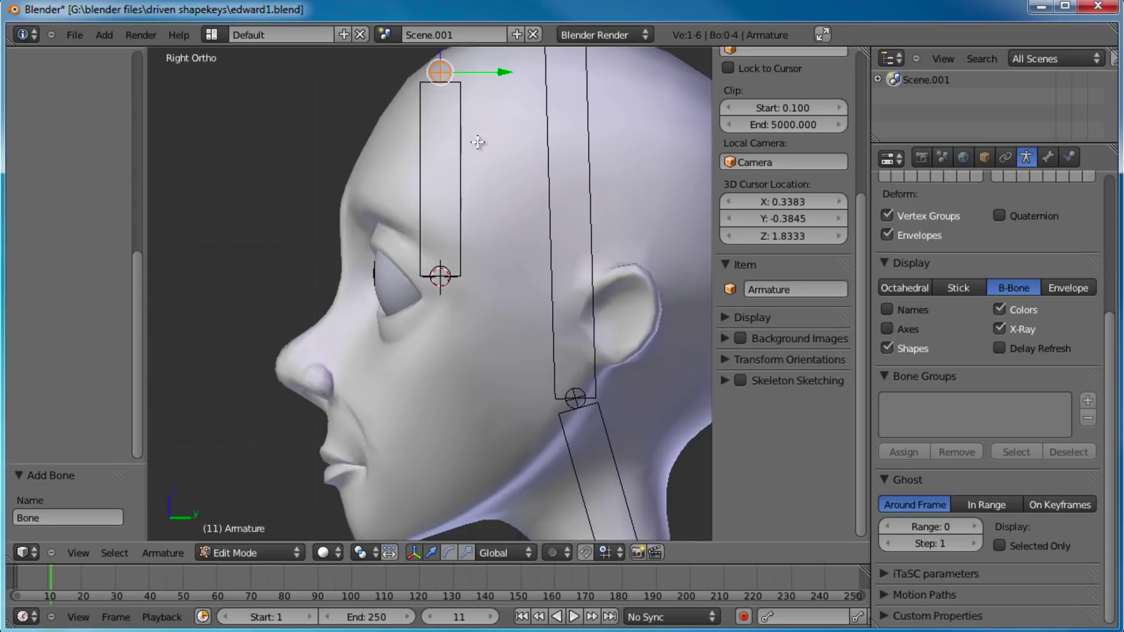
# - Lower the new bone's tip along Z to shorten the bone
pyautogui.press('g')
pyautogui.press('z')
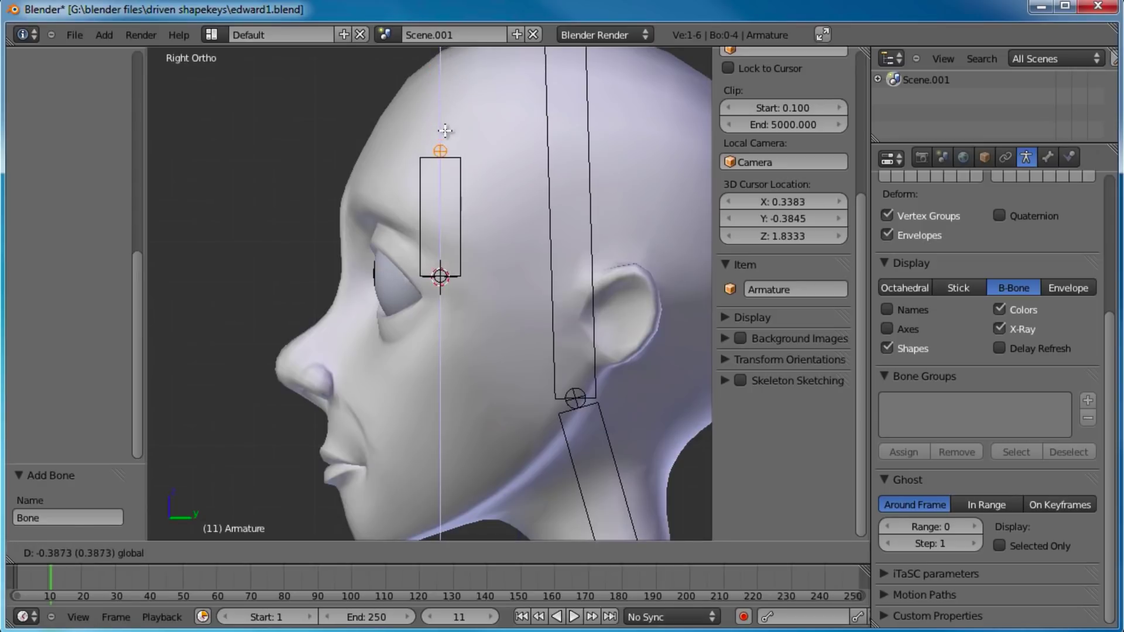
pyautogui.click(444, 140)
pyautogui.press('g')
pyautogui.press('z')
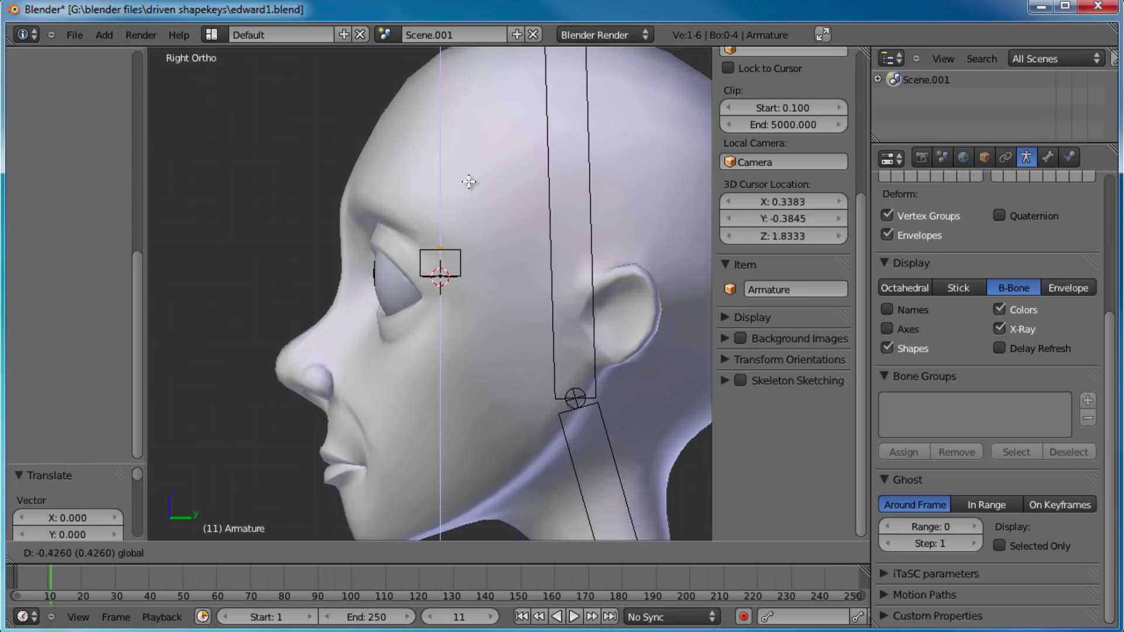
pyautogui.rightClick(459, 89)
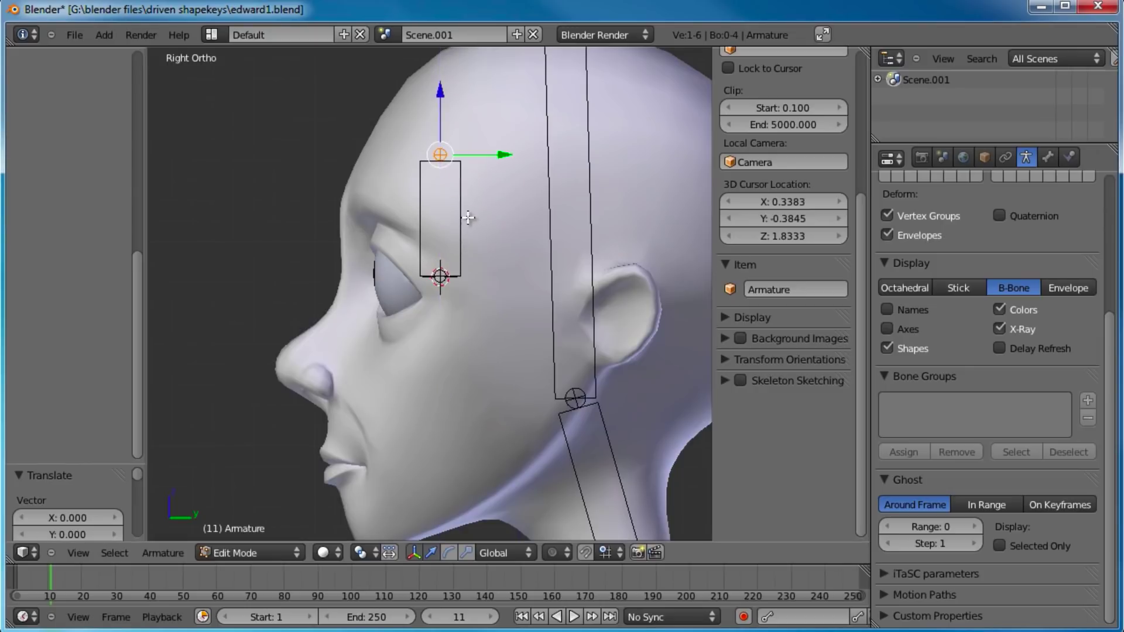
# - Snap the new bone's tip to the 3D cursor, pull it about 0.512 forward along Y, and select the whole bone
pyautogui.hotkey('shift', 's')
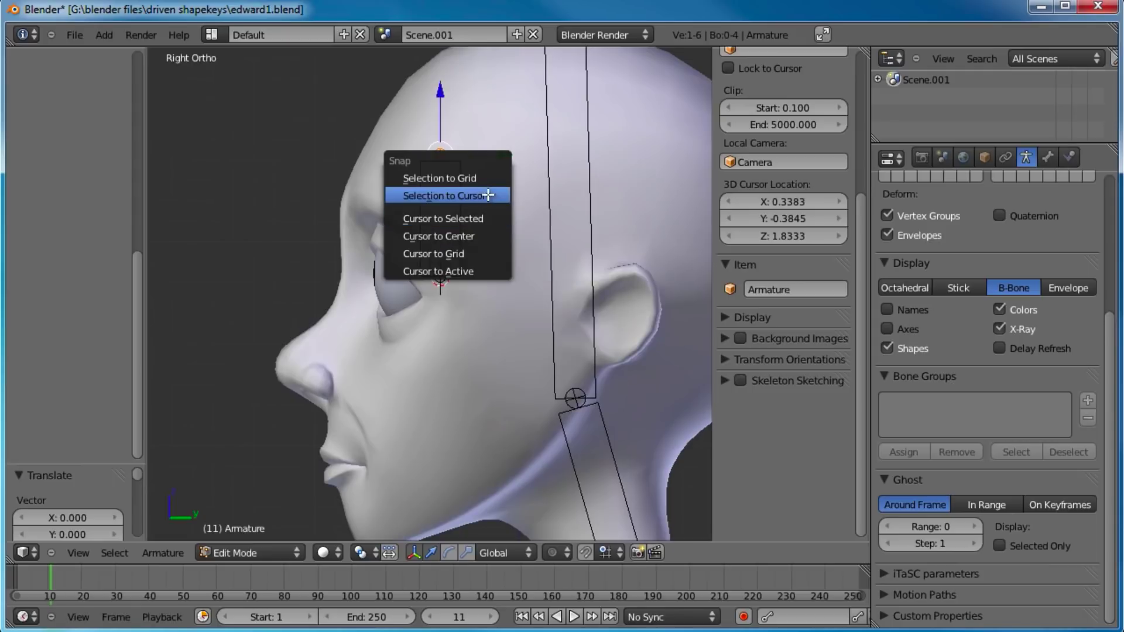
pyautogui.click(486, 197)
pyautogui.moveTo(504, 276); pyautogui.dragTo(399, 275)
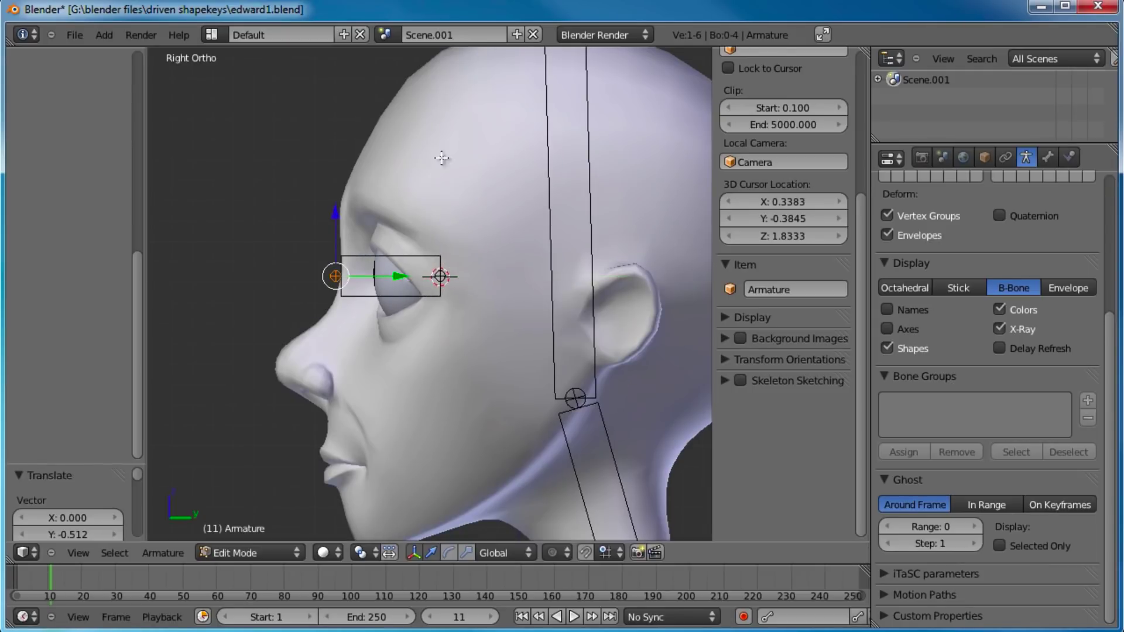
pyautogui.moveTo(353, 275)
pyautogui.mouseDown(button='middle')
pyautogui.moveTo(512, 285)
pyautogui.moveTo(369, 282)
pyautogui.mouseUp(button='middle')
pyautogui.press('KP_3')
pyautogui.rightClick(361, 280)
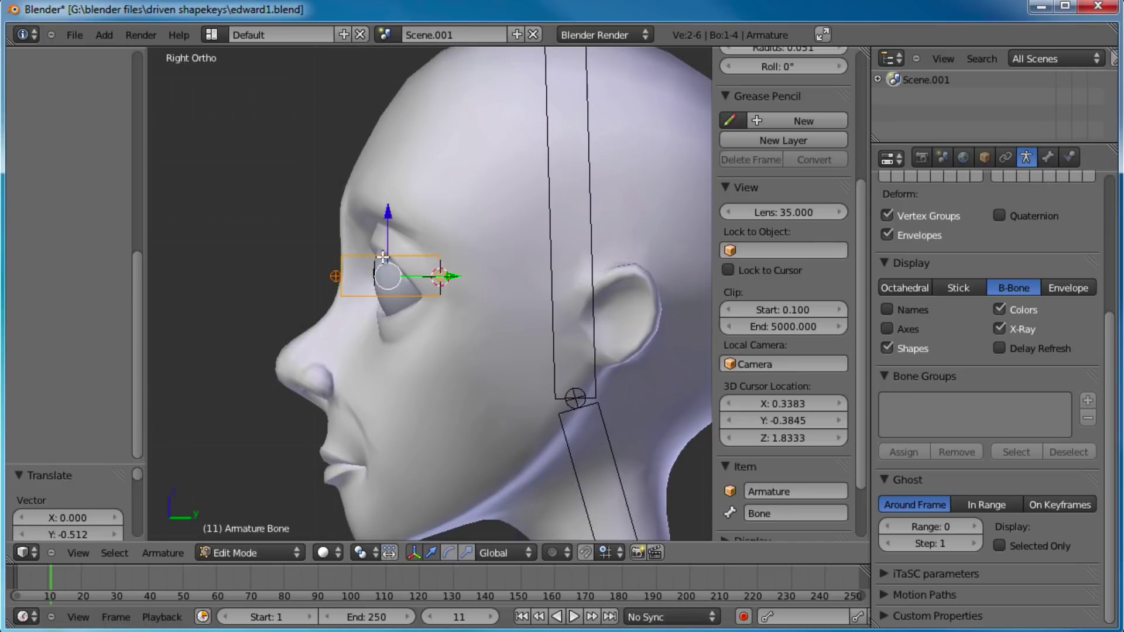
pyautogui.hotkey('ctrl', 'alt', 's')
pyautogui.press('y')
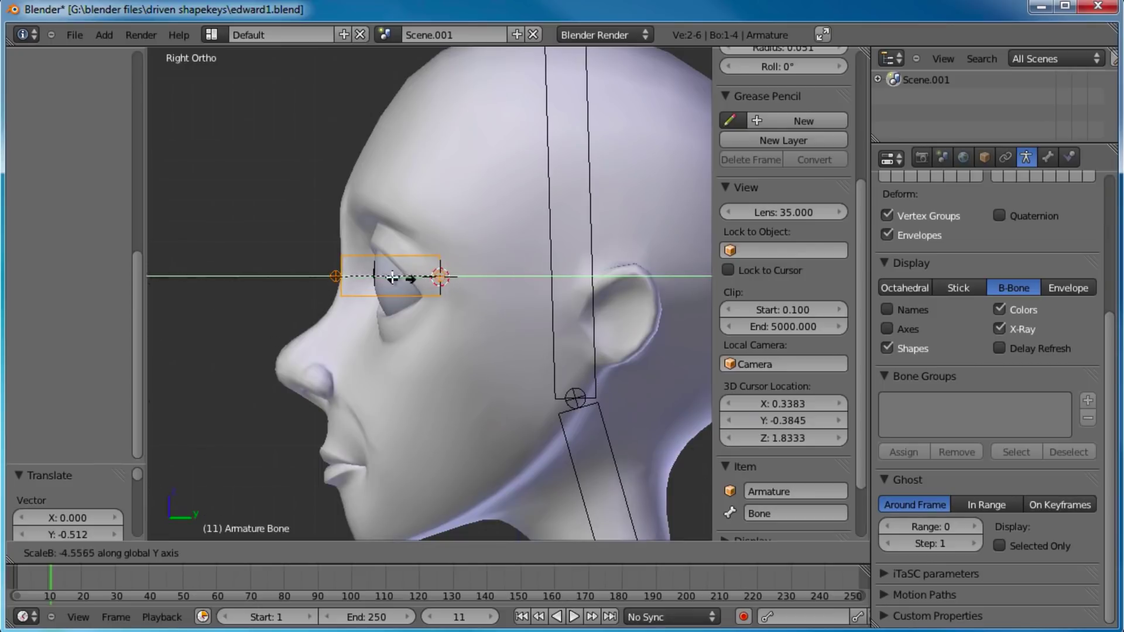
pyautogui.rightClick(311, 302)
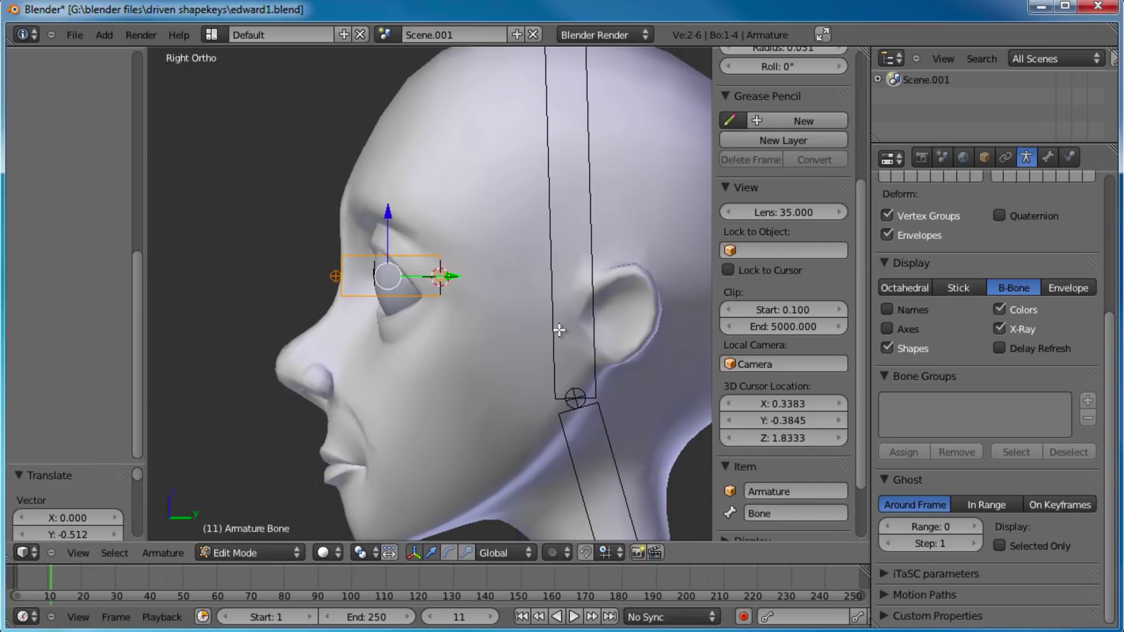
# - Reduce the B-Bone display thickness of the eye bone and rename the bone eye.L
pyautogui.hotkey('ctrl', 'alt', 's')
pyautogui.click(484, 297)
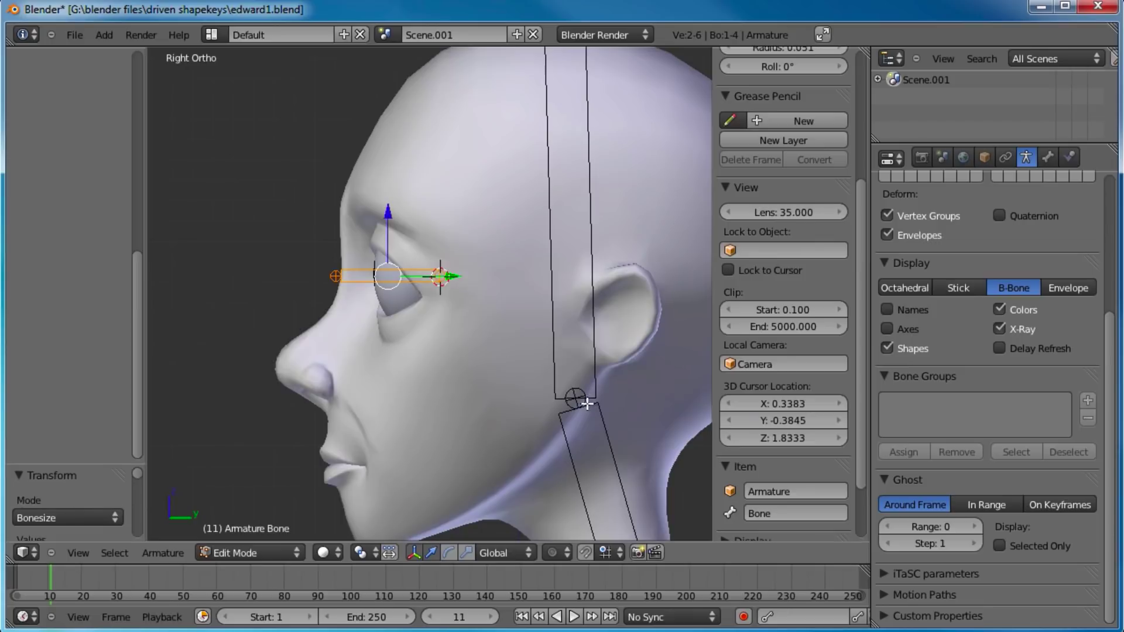
pyautogui.keyDown('shift'); pyautogui.moveTo(587, 404); pyautogui.dragTo(550, 388, button='middle'); pyautogui.keyUp('shift')
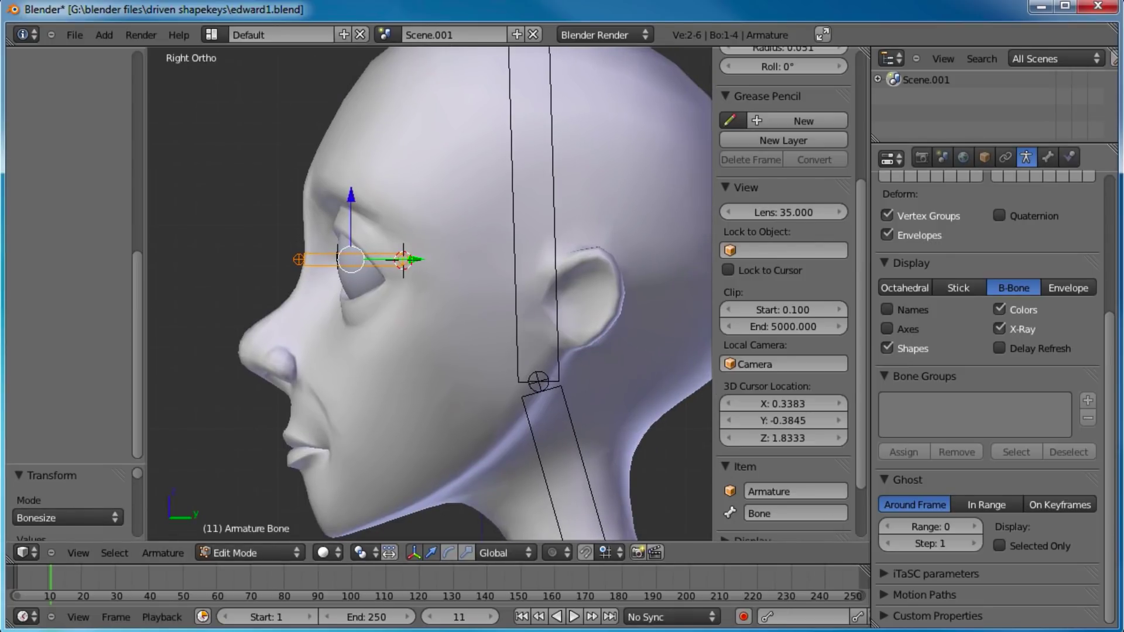
pyautogui.click(794, 509)
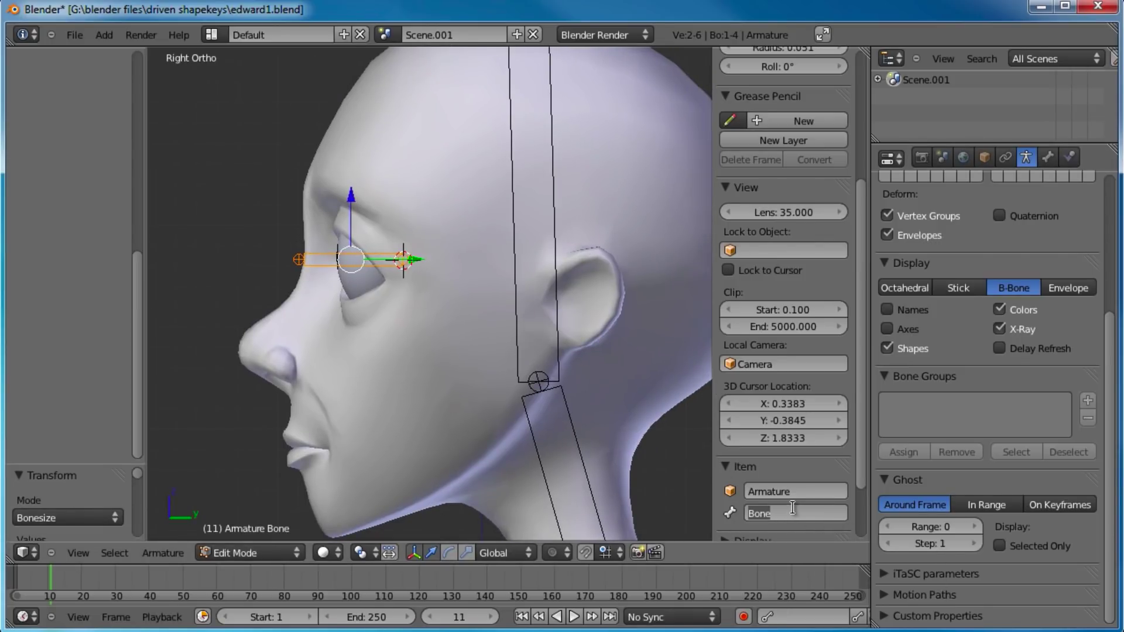
pyautogui.write('eye.L')
pyautogui.press('Return')
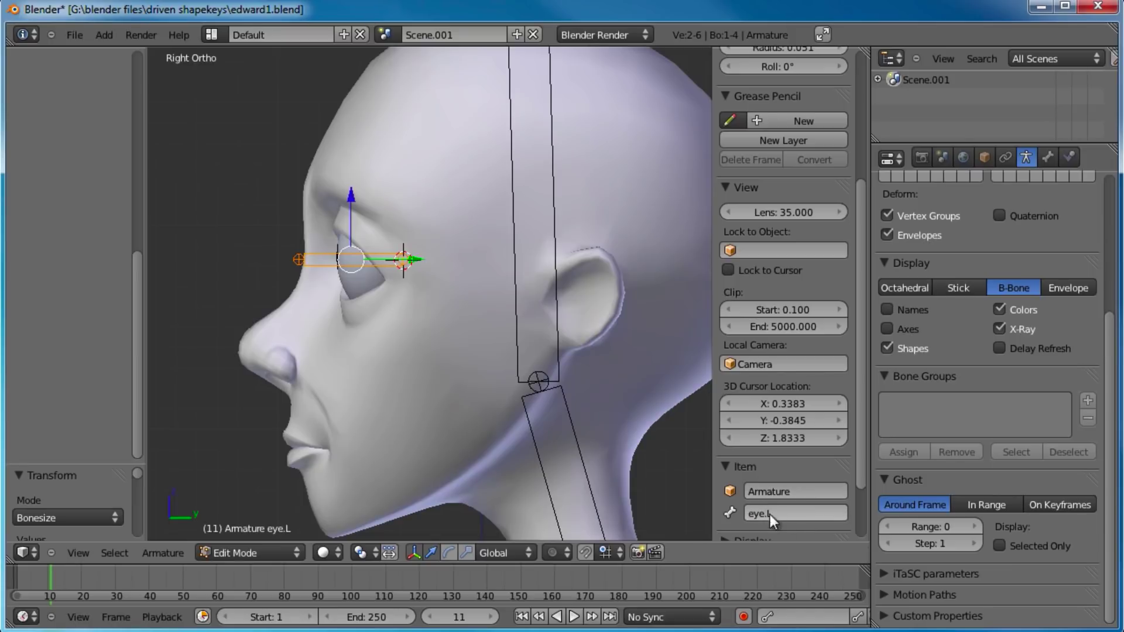
# - Parent the eye.L bone to the head bone with the Keep Offset option
pyautogui.scroll(-1, 404, 286)
pyautogui.moveTo(404, 287)
pyautogui.mouseDown(button='middle')
pyautogui.moveTo(464, 296)
pyautogui.moveTo(426, 293)
pyautogui.mouseUp(button='middle')
pyautogui.scroll(1, 425, 293)
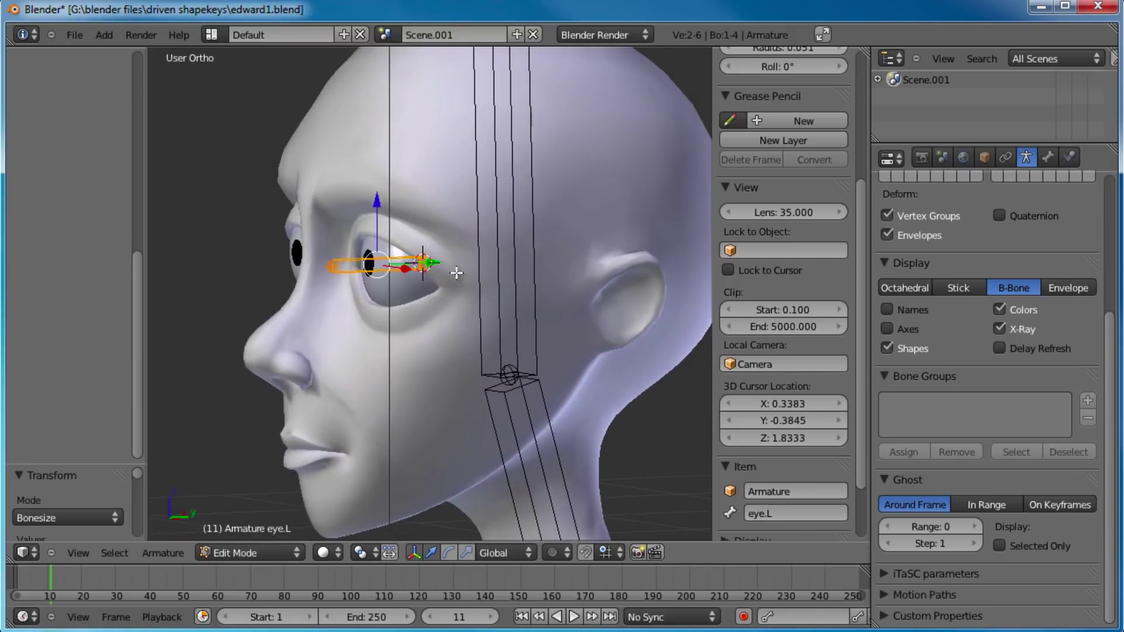
pyautogui.scroll(-3, 456, 273)
pyautogui.keyDown('shift'); pyautogui.rightClick(476, 271); pyautogui.keyUp('shift')
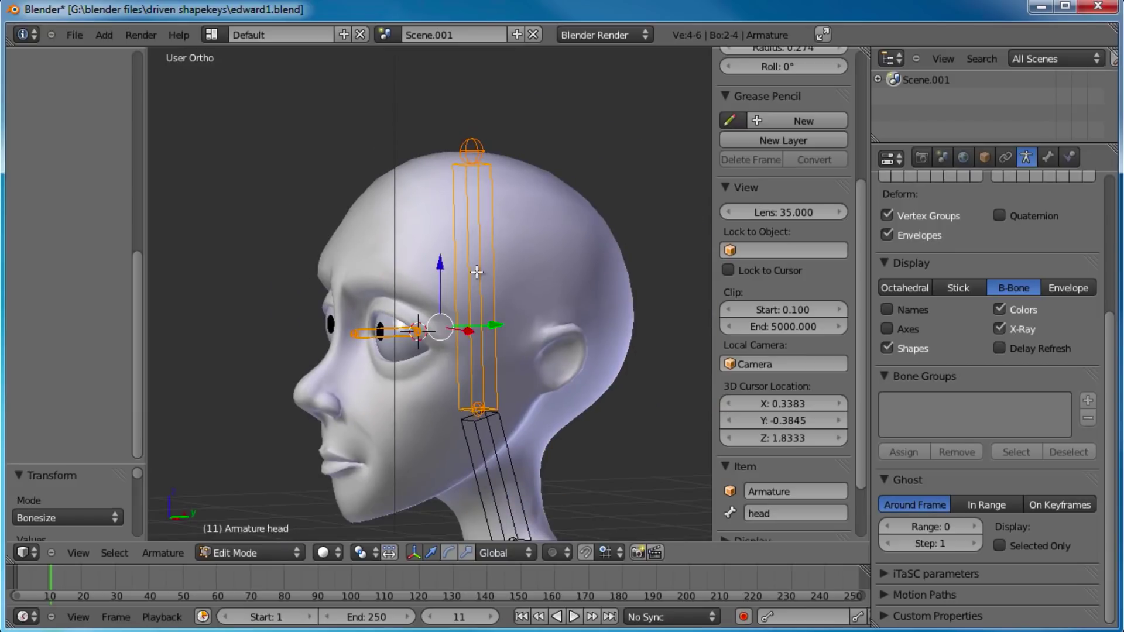
pyautogui.moveTo(572, 300); pyautogui.dragTo(483, 319, button='middle')
pyautogui.rightClick(356, 320)
pyautogui.moveTo(392, 346); pyautogui.dragTo(446, 344, button='middle')
pyautogui.keyDown('shift'); pyautogui.rightClick(473, 223); pyautogui.keyUp('shift')
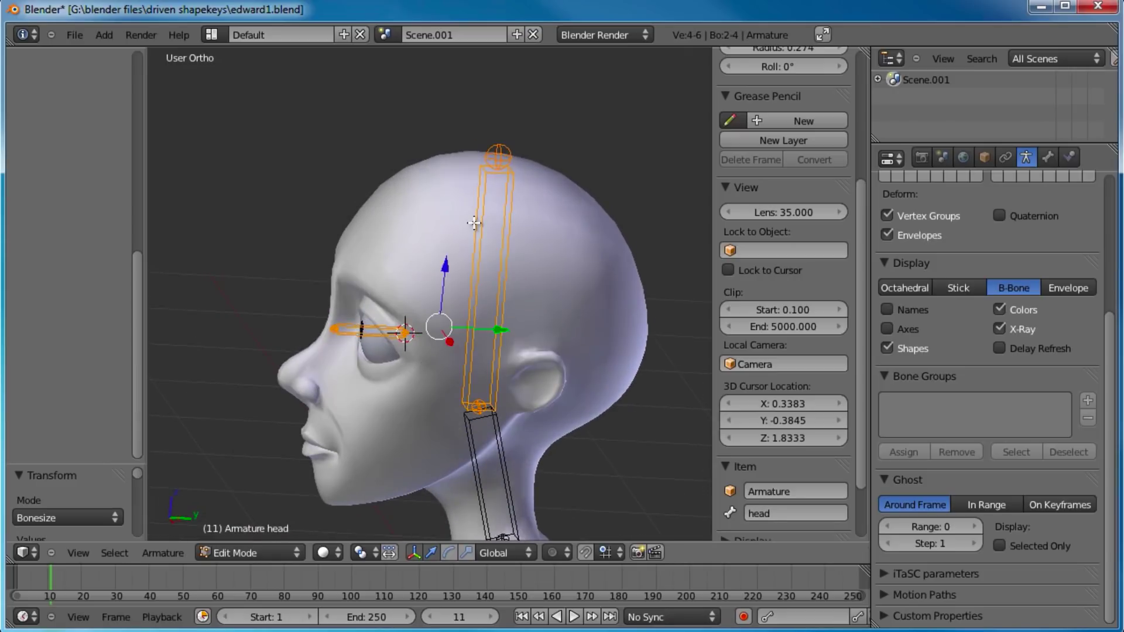
pyautogui.moveTo(449, 292); pyautogui.dragTo(498, 346, button='middle')
pyautogui.scroll(2, 496, 328)
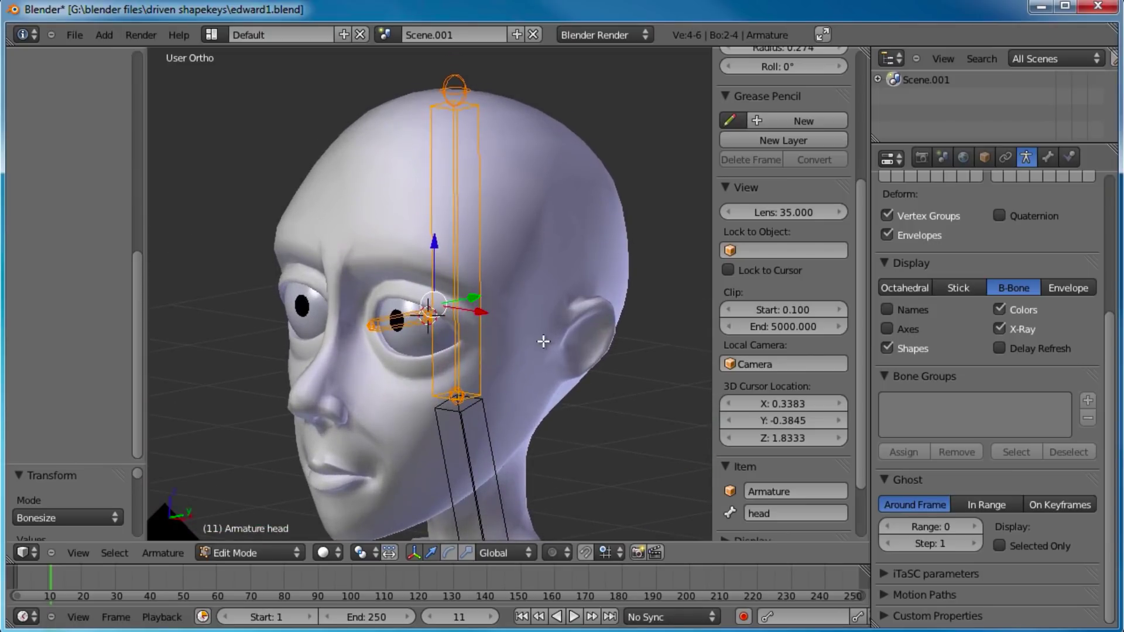
pyautogui.scroll(1, 540, 339)
pyautogui.scroll(1, 511, 364)
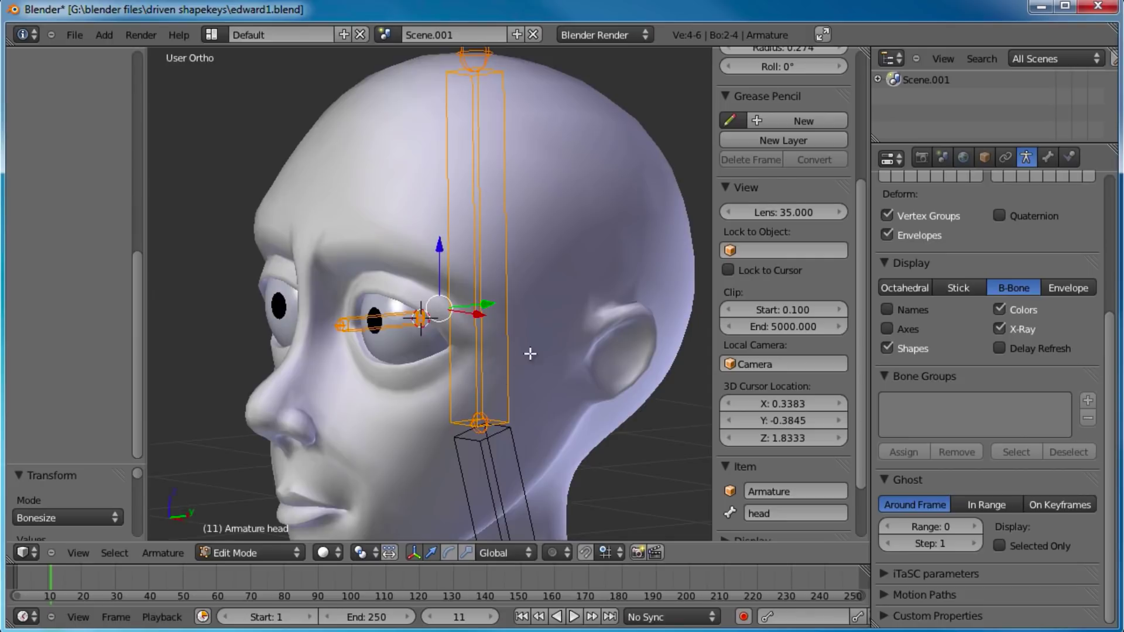
pyautogui.click(1039, 8)
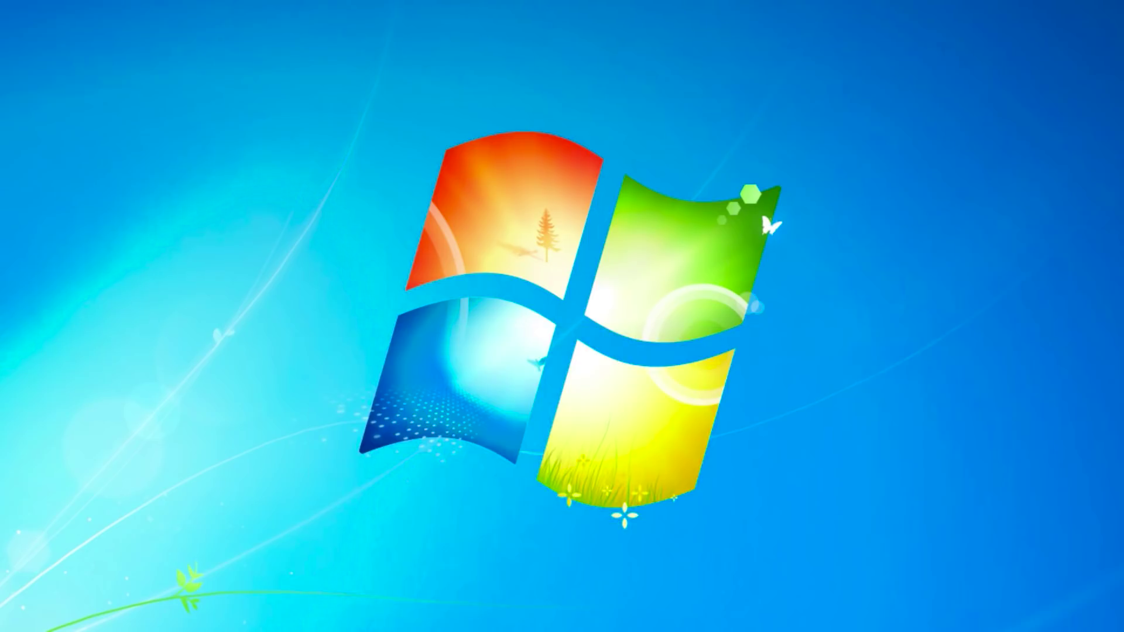
pyautogui.click(689, 630)
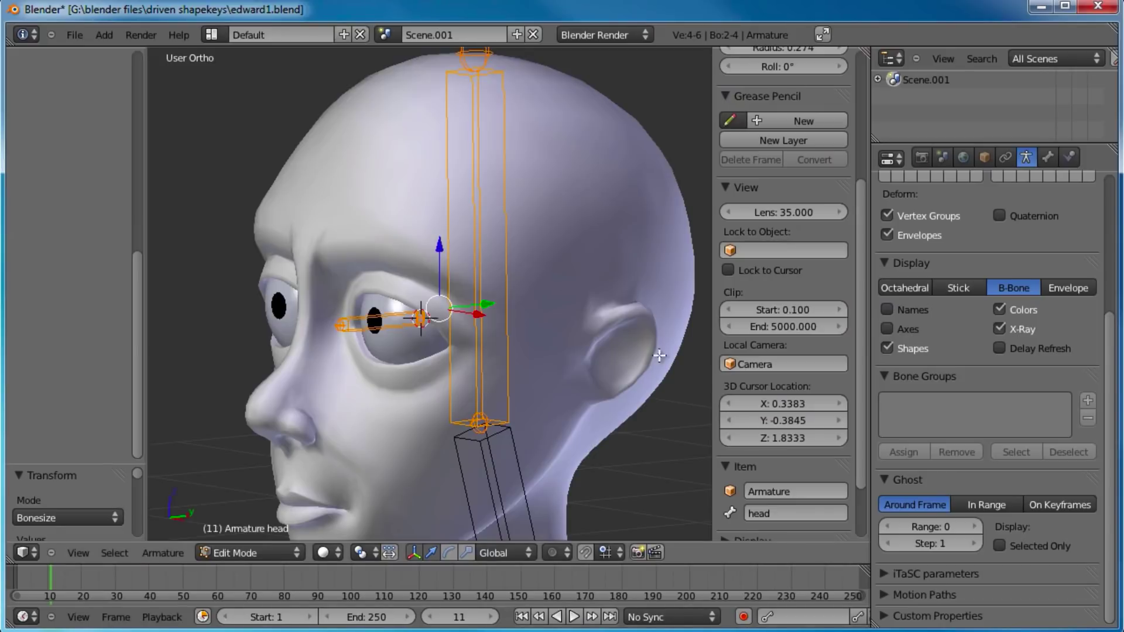
pyautogui.hotkey('ctrl', 'p')
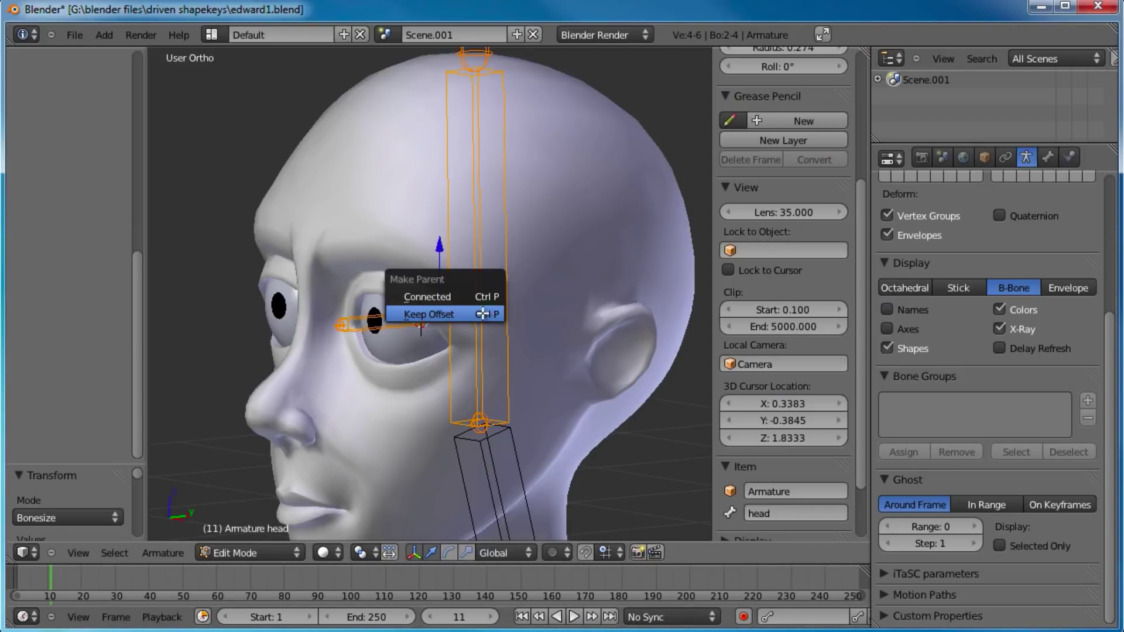
pyautogui.click(483, 315)
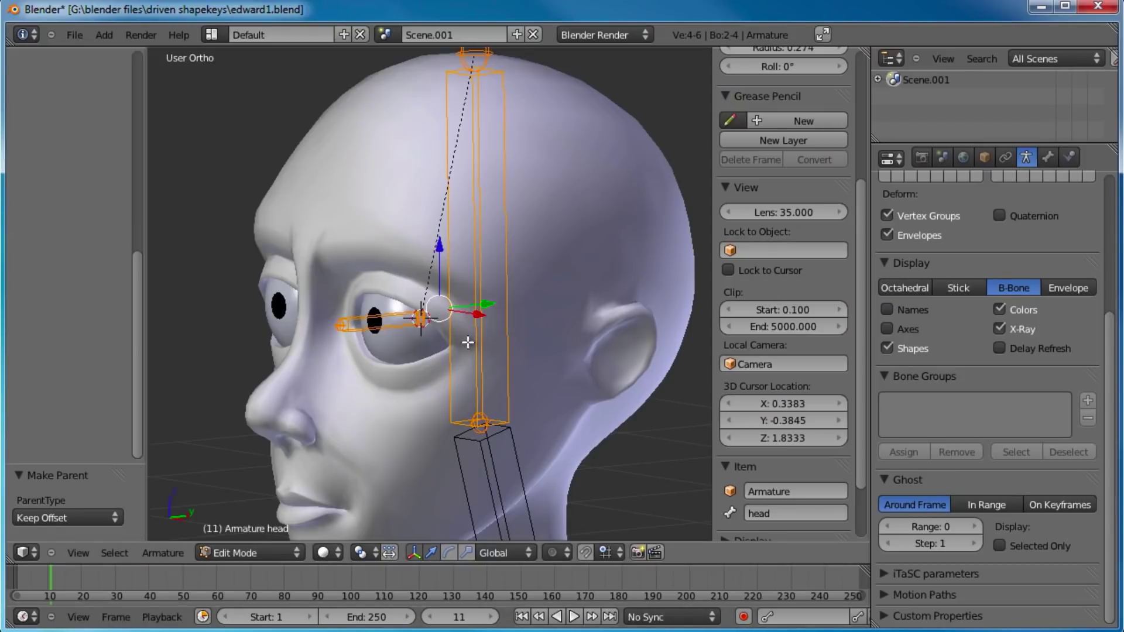
# - Duplicate the eye.L bone and move the copy forward along Y, well in front of the face
pyautogui.rightClick(507, 325)
pyautogui.rightClick(410, 322)
pyautogui.moveTo(409, 327); pyautogui.dragTo(481, 328, button='middle')
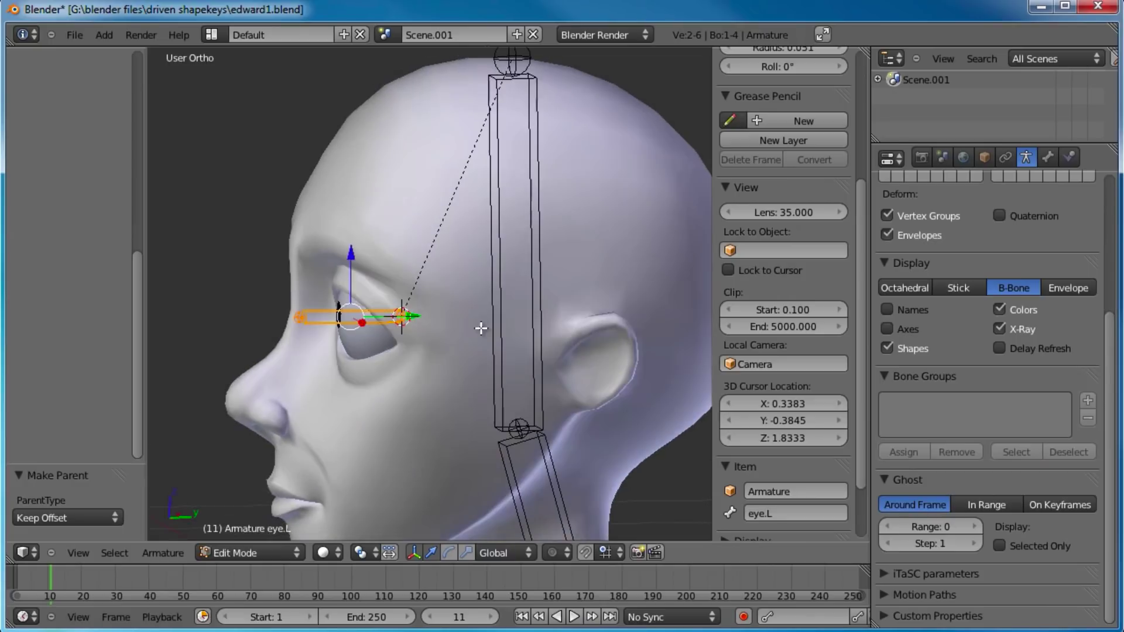
pyautogui.press('KP_3')
pyautogui.keyDown('shift'); pyautogui.moveTo(373, 272); pyautogui.dragTo(496, 275, button='middle'); pyautogui.keyUp('shift')
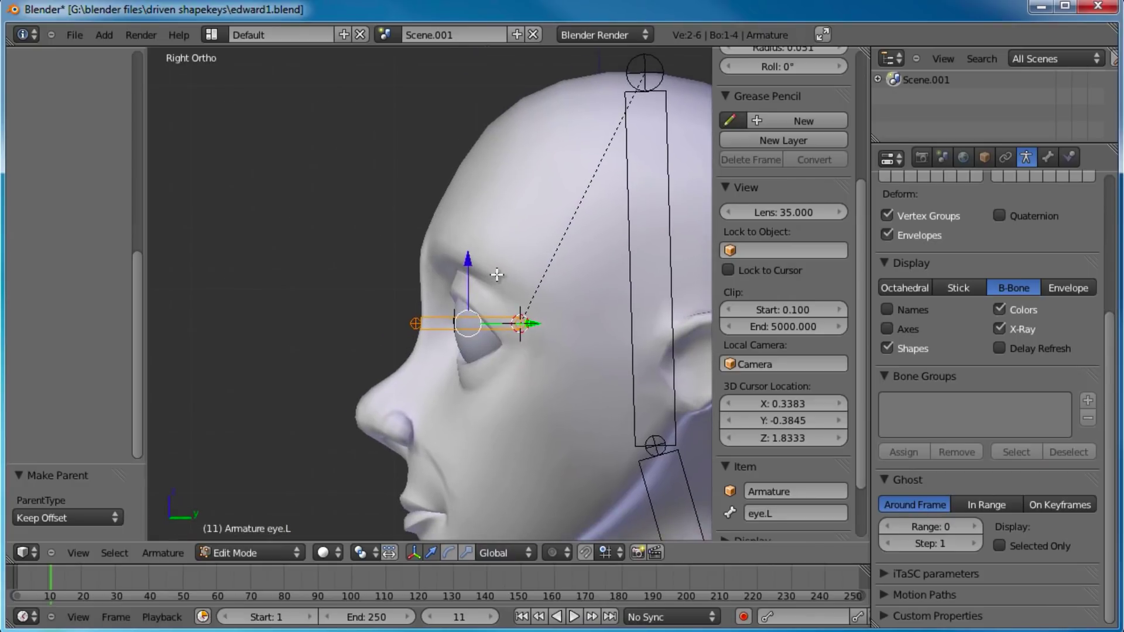
pyautogui.hotkey('shift', 'd')
pyautogui.press('y')
pyautogui.click(271, 276)
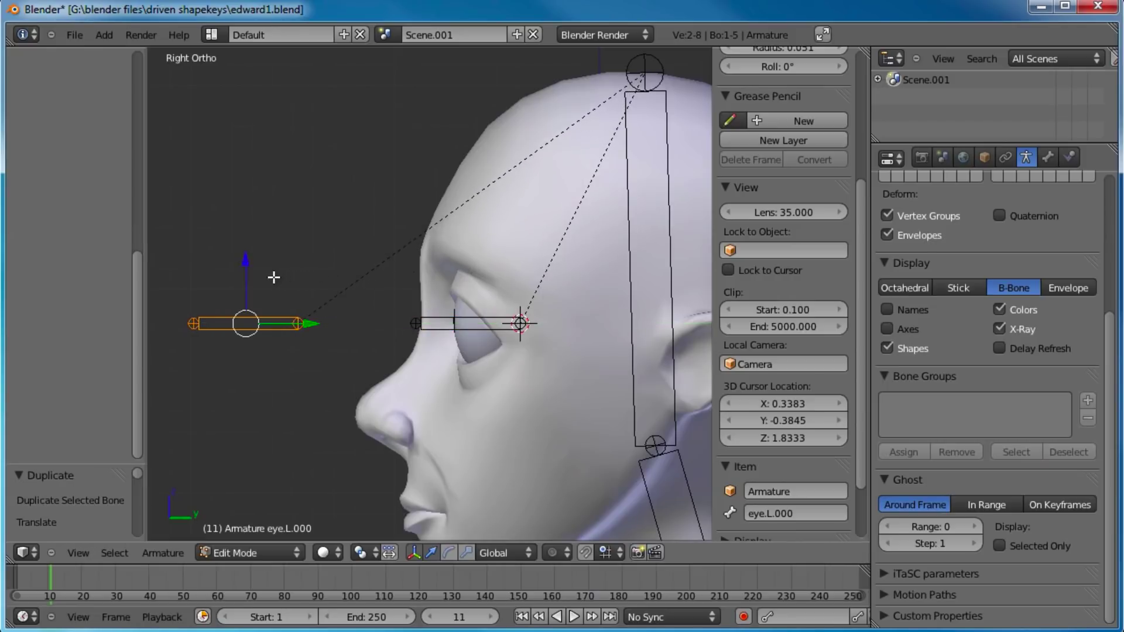
# - Scale the duplicated bone down to about 0.088 and enlarge its B-Bone display size about 4.5 times
pyautogui.scroll(-1, 347, 299)
pyautogui.keyDown('shift'); pyautogui.moveTo(347, 299); pyautogui.dragTo(446, 331, button='middle'); pyautogui.keyUp('shift')
pyautogui.press('s')
pyautogui.click(343, 304)
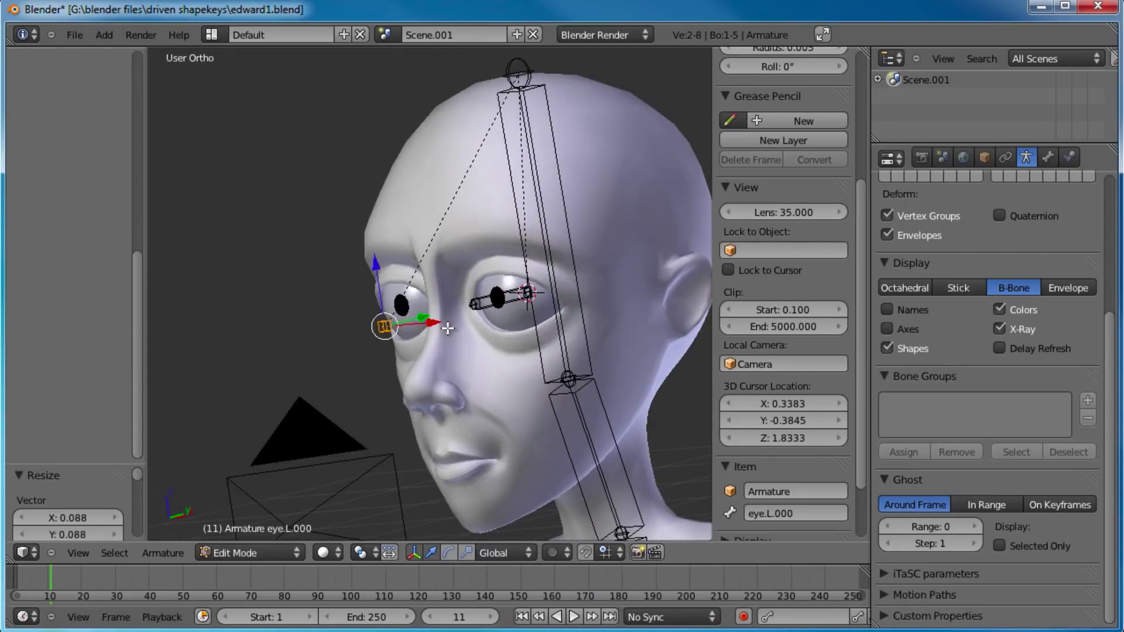
pyautogui.hotkey('ctrl', 'alt', 's')
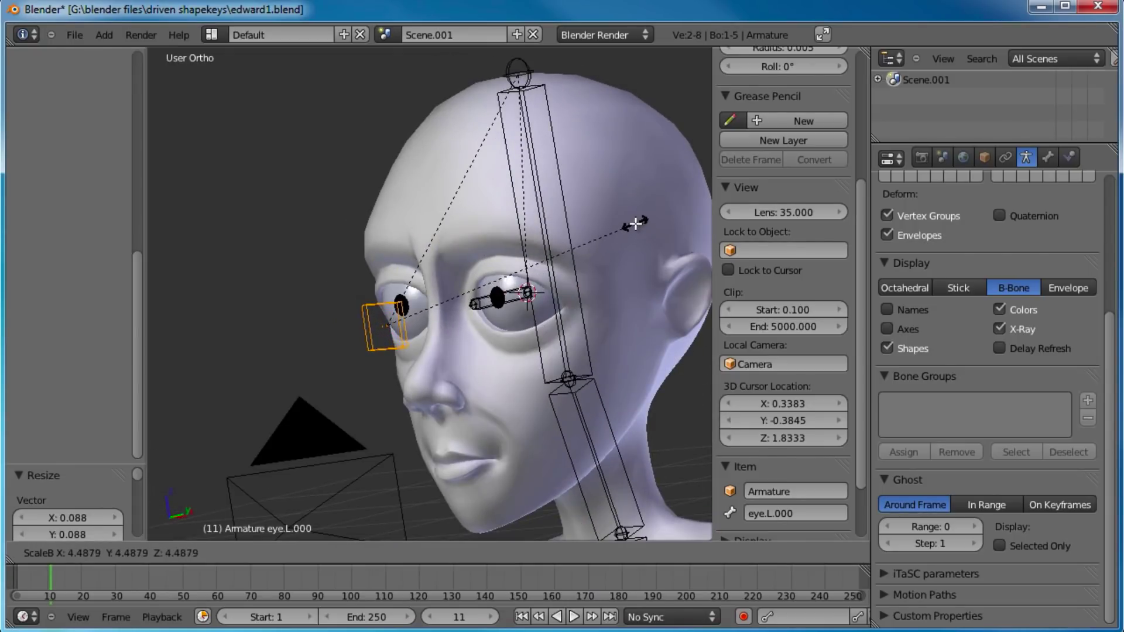
pyautogui.click(635, 223)
pyautogui.press('Tab')
pyautogui.moveTo(535, 315); pyautogui.dragTo(483, 333, button='middle')
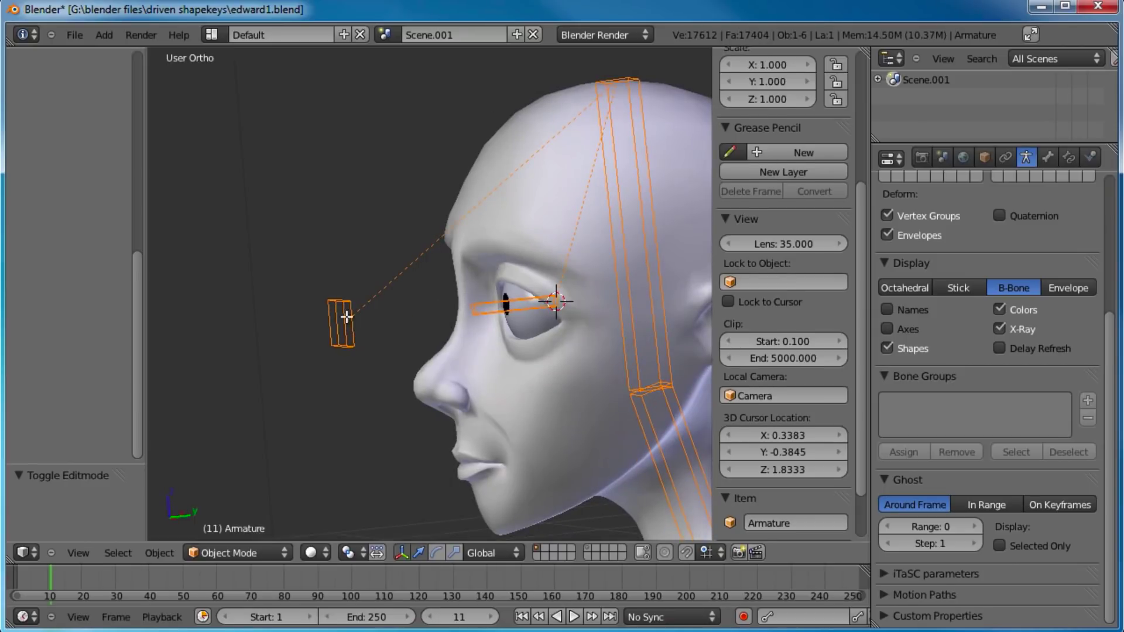
# - Rename the small bone in front of the face as lookat.L in Edit Mode
pyautogui.press('Tab')
pyautogui.click(794, 513)
pyautogui.write('lookat.L')
pyautogui.press('Return')
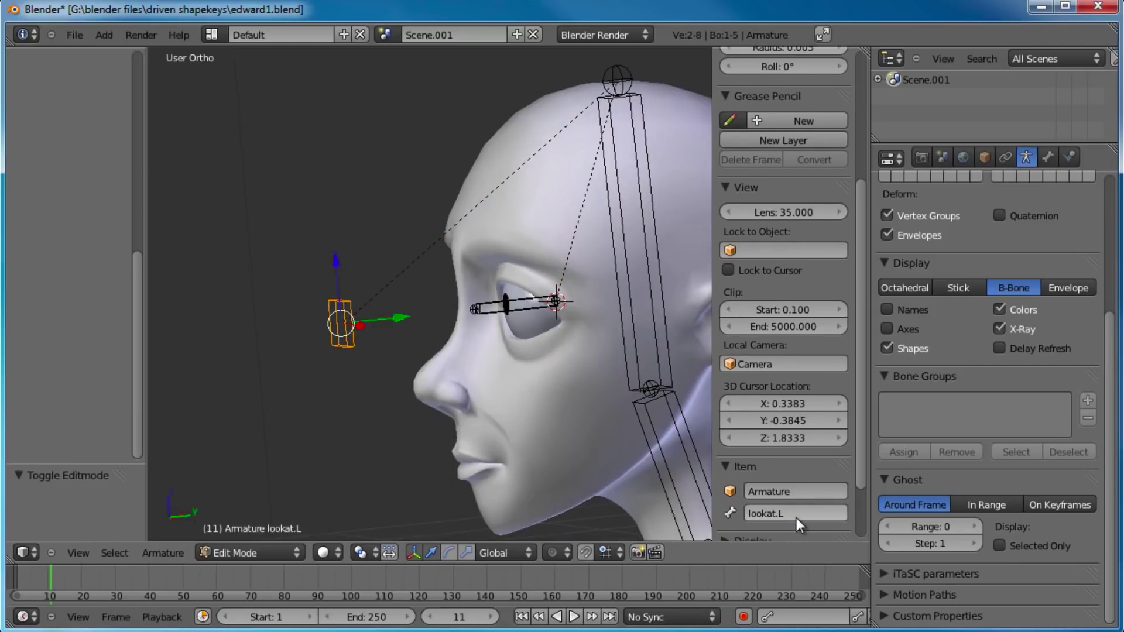
# - Switch the armature to Pose Mode
pyautogui.click(245, 553)
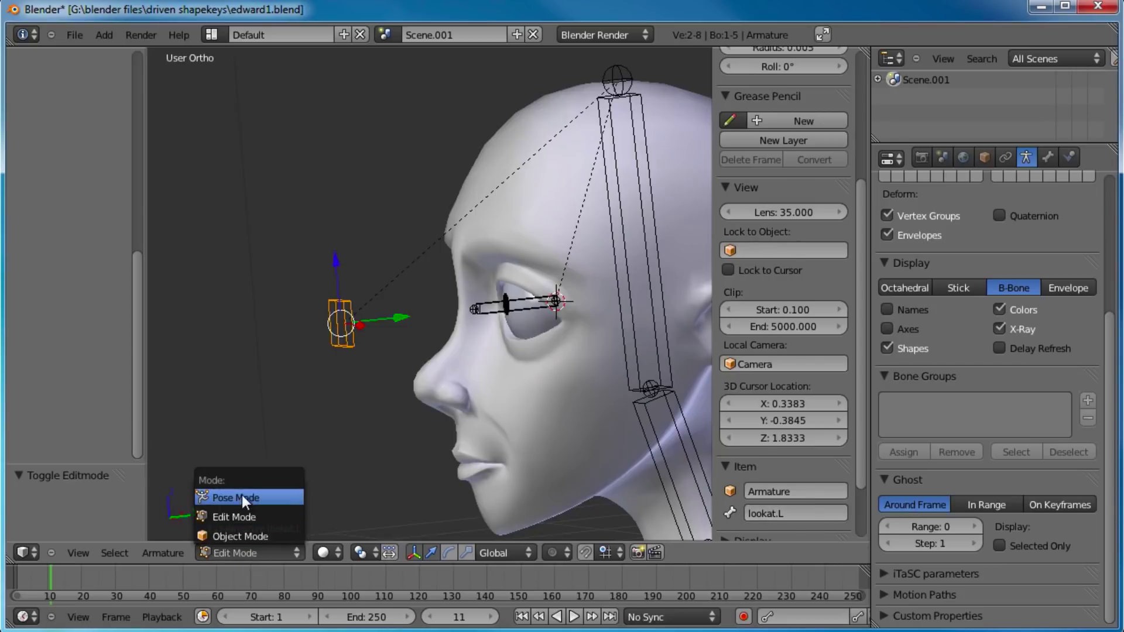
pyautogui.click(241, 497)
pyautogui.press('Tab')
pyautogui.hotkey('ctrl', 'Tab')
# - Add an IK constraint with target to the eye.L bone, using the lookat.L bone as its target
pyautogui.moveTo(419, 336); pyautogui.dragTo(434, 356, button='middle')
pyautogui.scroll(2, 434, 356)
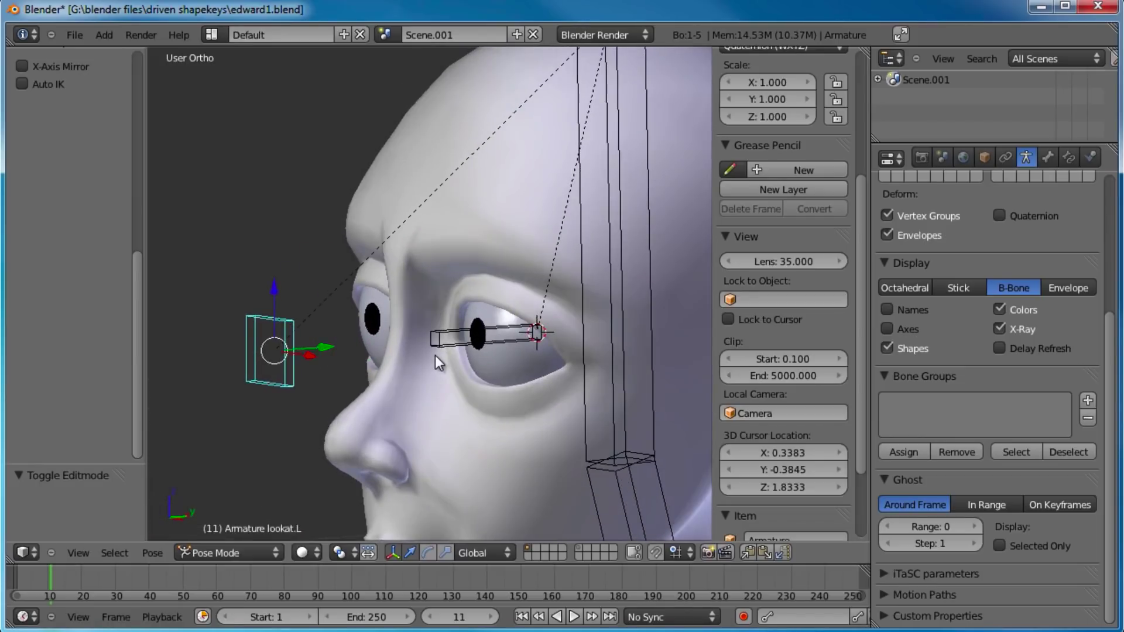
pyautogui.rightClick(464, 325)
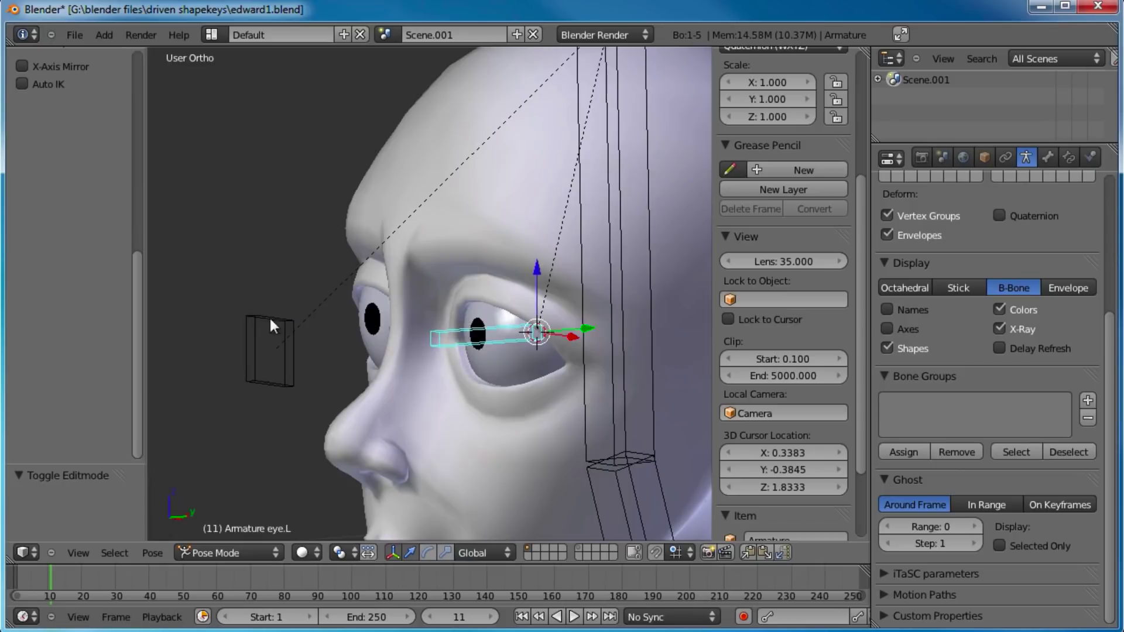
pyautogui.rightClick(292, 334)
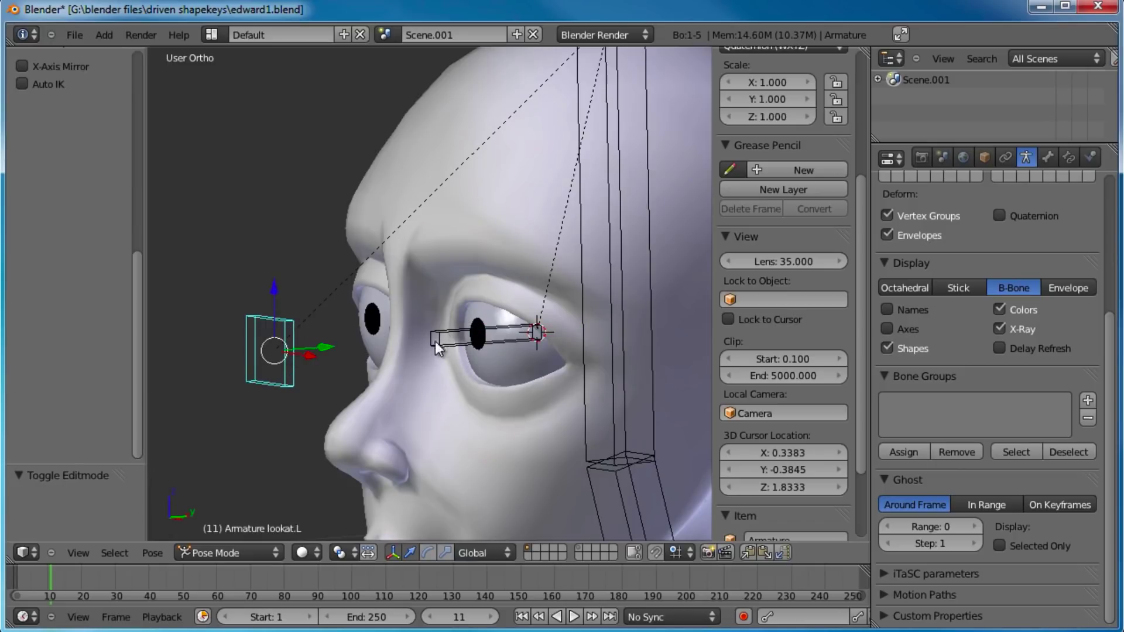
pyautogui.keyDown('shift'); pyautogui.rightClick(459, 336); pyautogui.keyUp('shift')
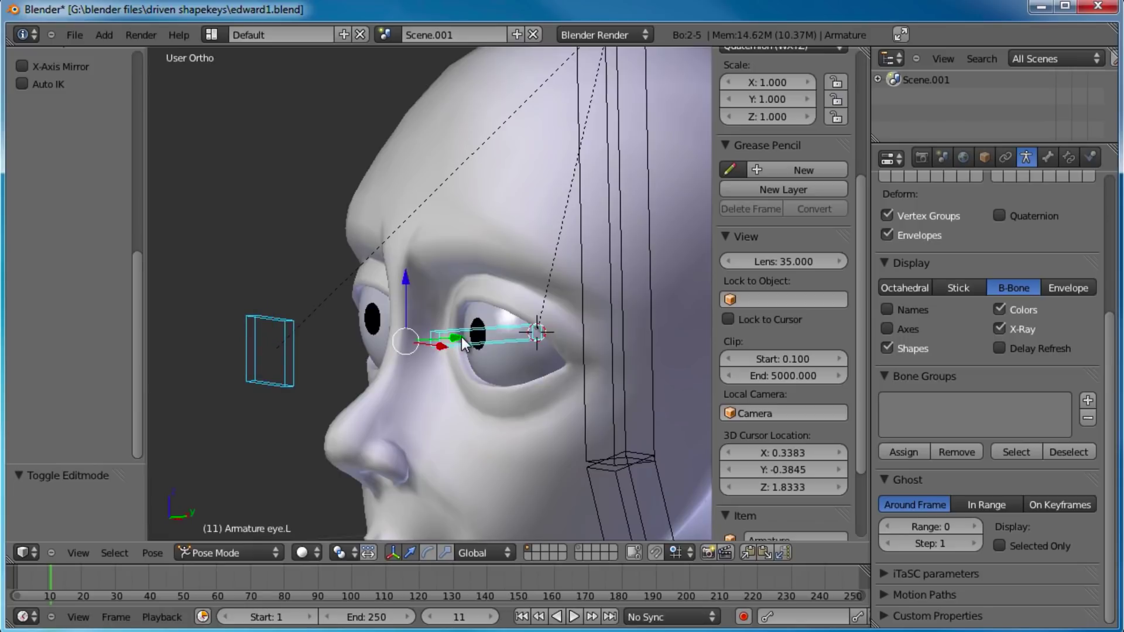
pyautogui.hotkey('shift', 'i')
pyautogui.click(492, 342)
pyautogui.scroll(-3, 493, 358)
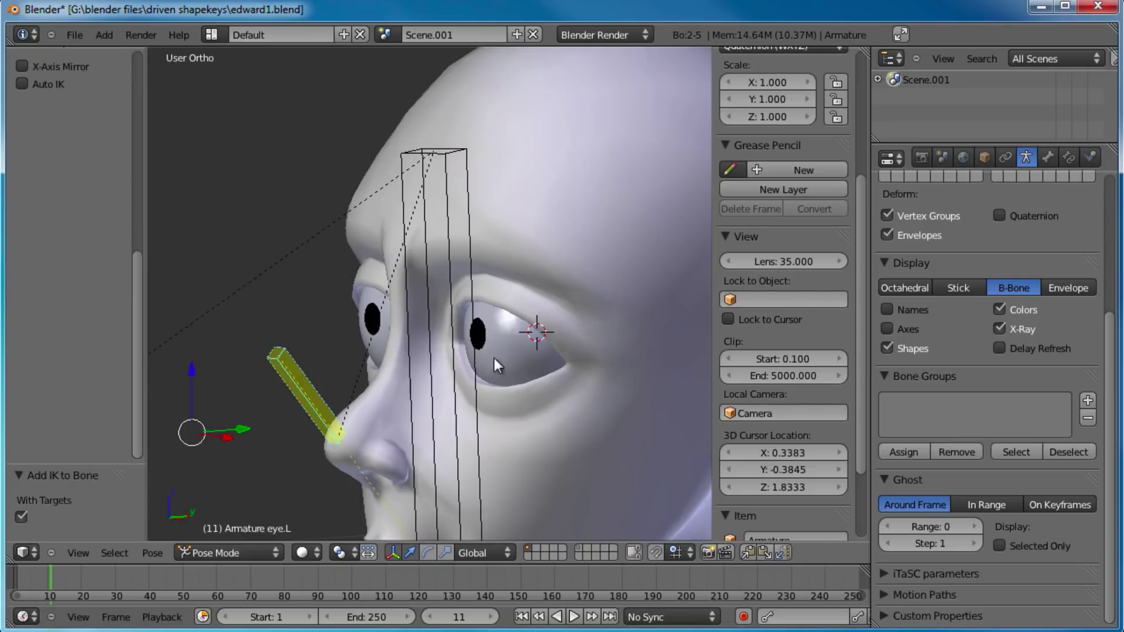
pyautogui.scroll(-4, 324, 412)
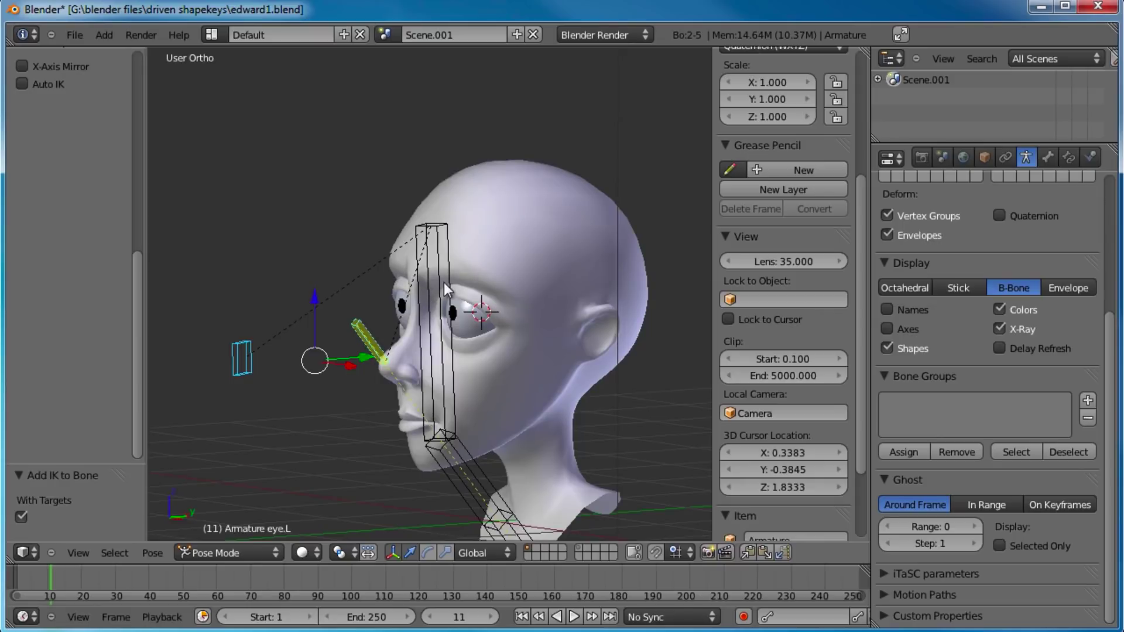
# - Set the chain length of the eye.L bone's IK constraint to 1
pyautogui.rightClick(378, 339)
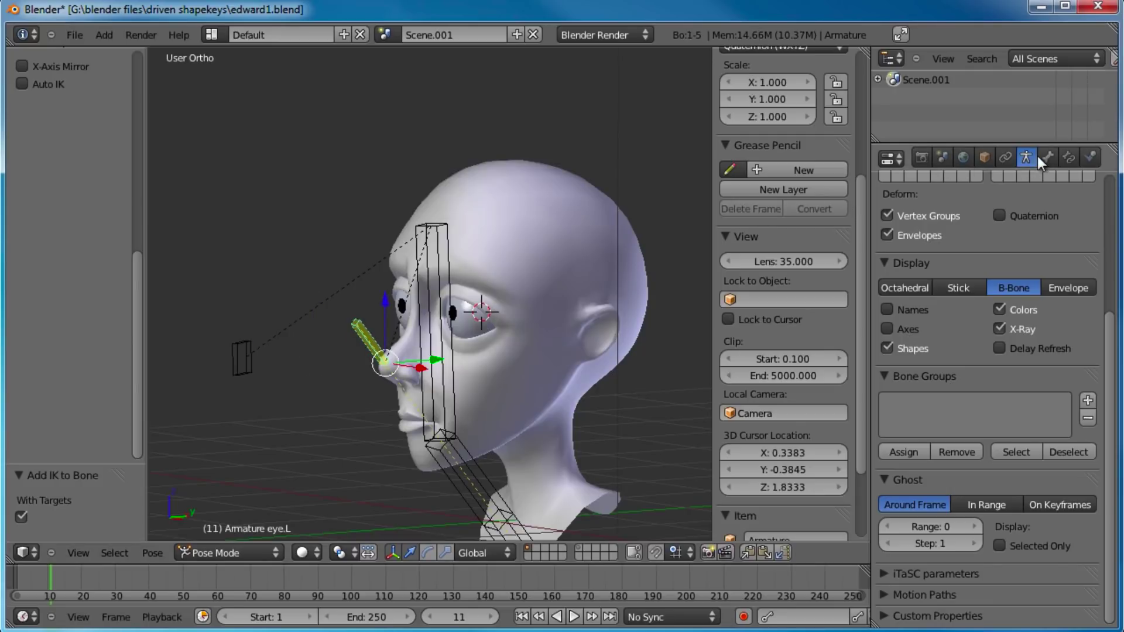
pyautogui.click(1067, 157)
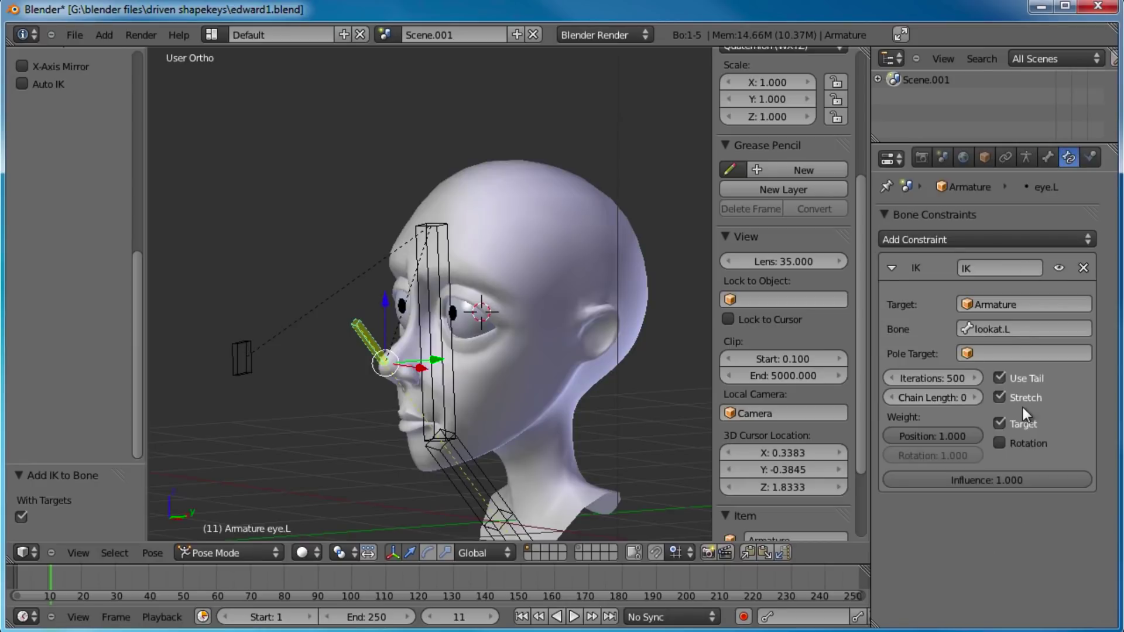
pyautogui.click(974, 398)
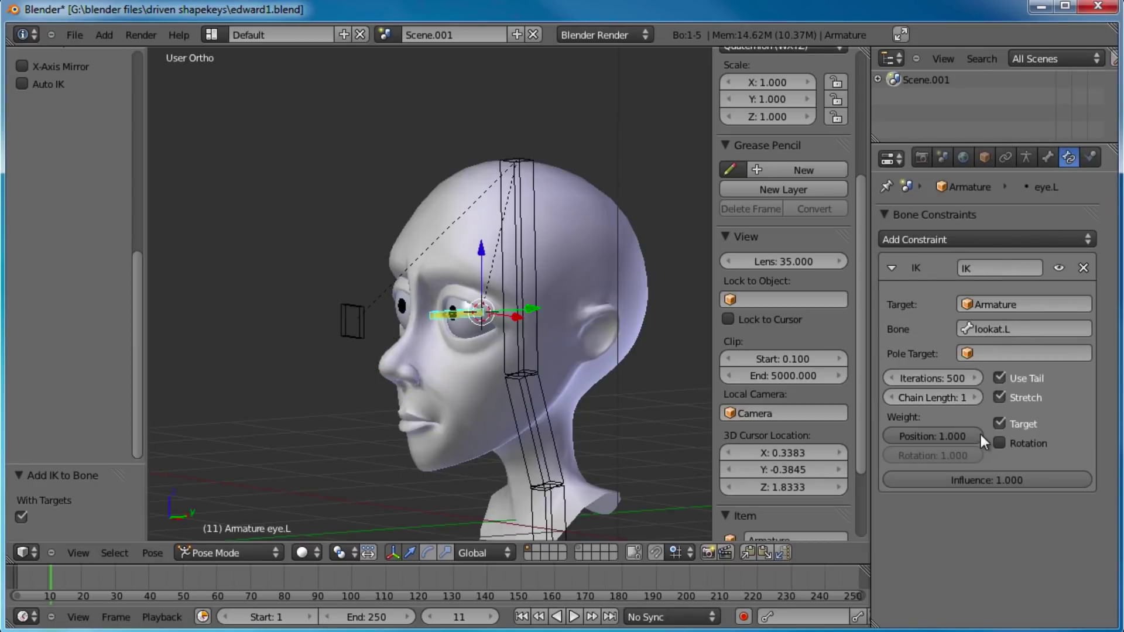
# - Test the IK tracking by moving the lookat.L bone temporarily, and cancel the move
pyautogui.scroll(2, 433, 342)
pyautogui.scroll(1, 426, 336)
pyautogui.rightClick(321, 351)
pyautogui.press('g')
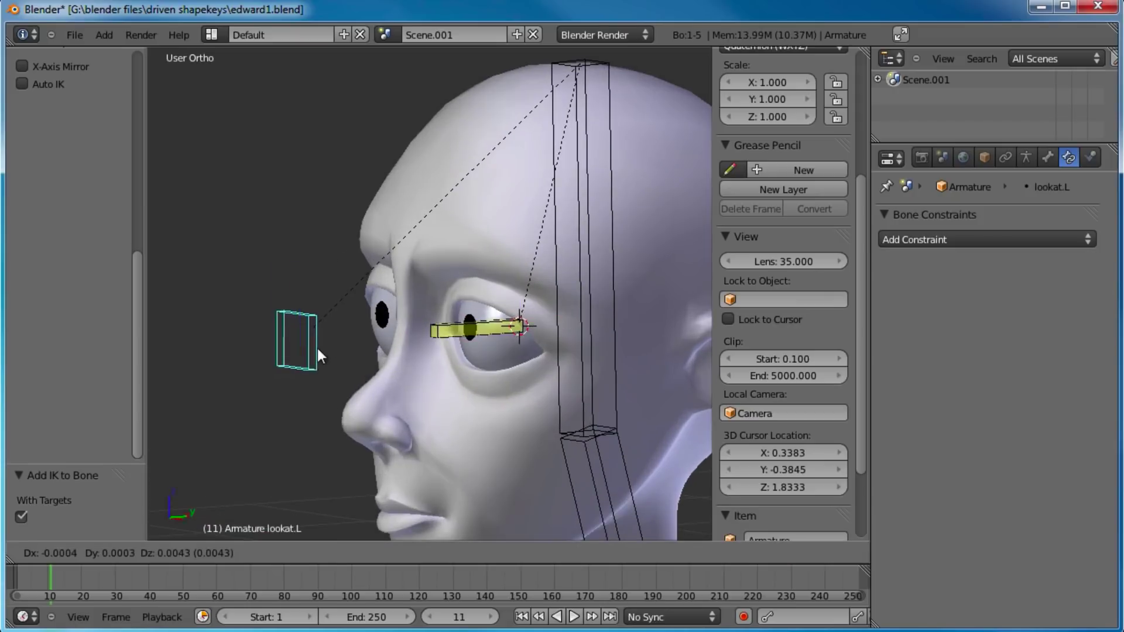
pyautogui.rightClick(383, 296)
pyautogui.keyDown('shift'); pyautogui.moveTo(514, 375); pyautogui.dragTo(510, 317, button='middle'); pyautogui.keyUp('shift')
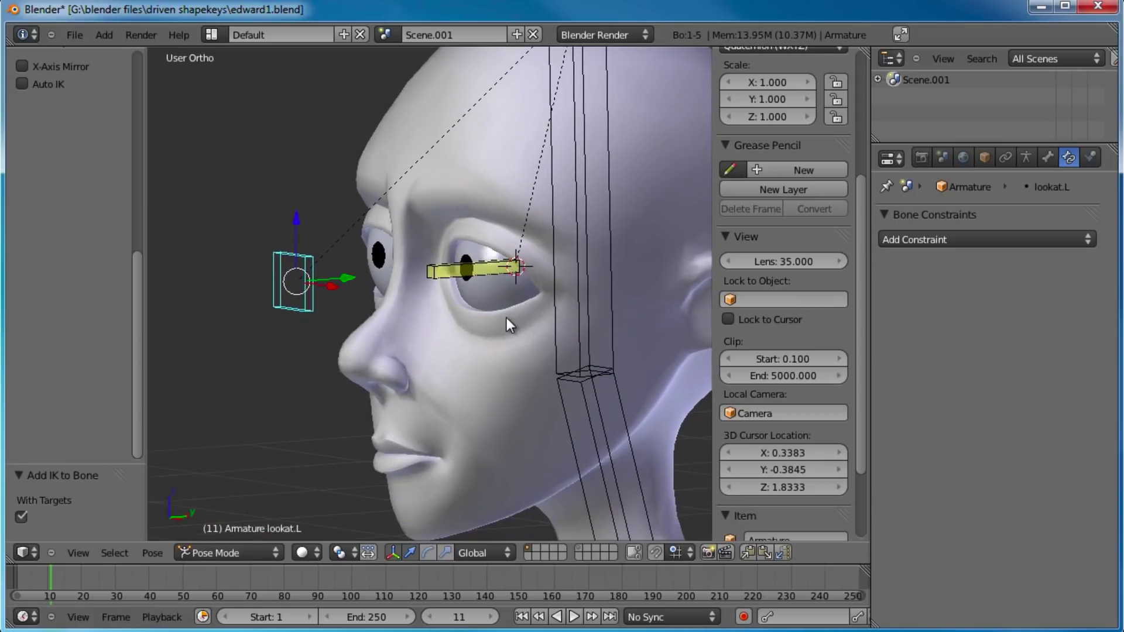
pyautogui.scroll(2, 505, 318)
pyautogui.keyDown('shift'); pyautogui.moveTo(550, 283); pyautogui.dragTo(434, 301, button='middle'); pyautogui.keyUp('shift')
pyautogui.scroll(-3, 515, 298)
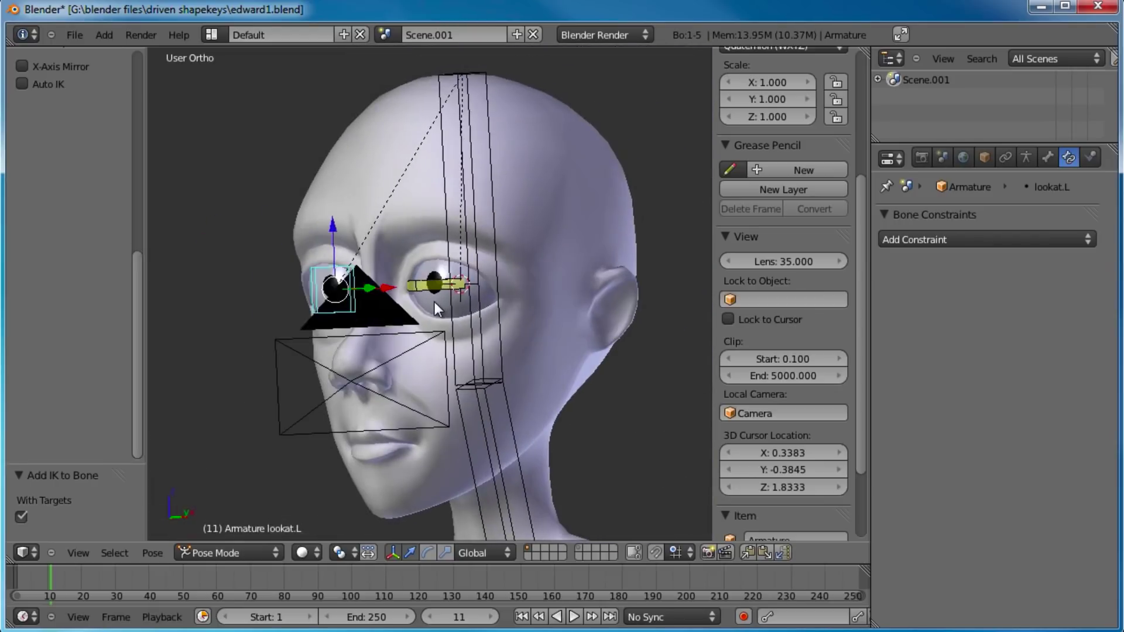
# - Compare the left eyeball with the eye.L bone in wireframe and solid display, and try moving lookat.L again
pyautogui.rightClick(436, 290)
pyautogui.moveTo(599, 311); pyautogui.dragTo(487, 315, button='middle')
pyautogui.scroll(3, 483, 324)
pyautogui.rightClick(489, 328)
pyautogui.press('z')
pyautogui.press('z')
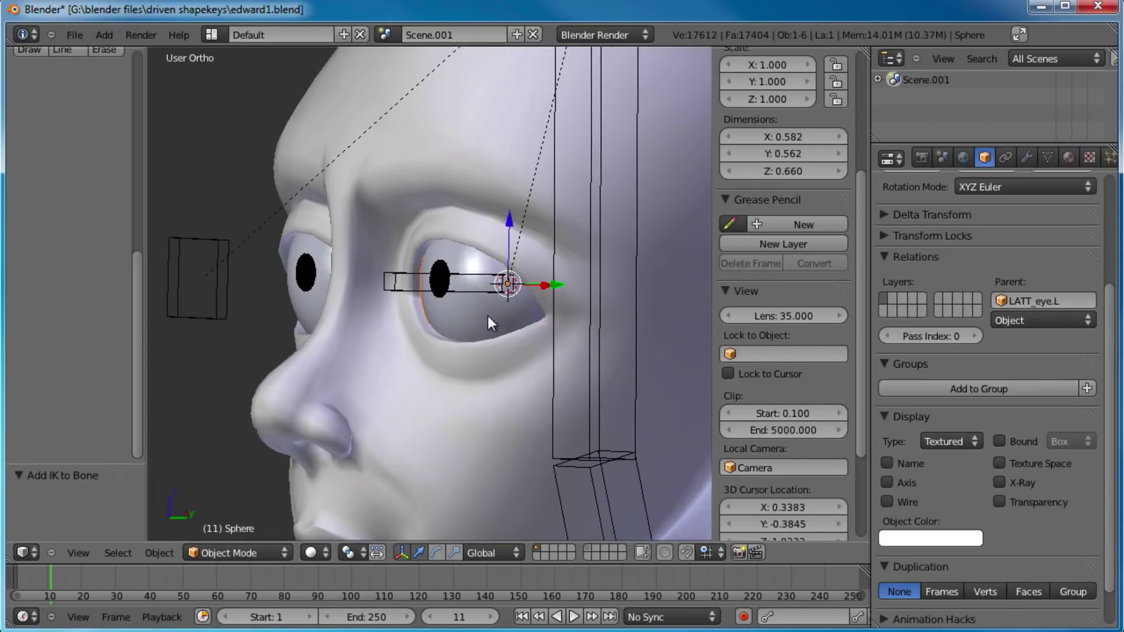
pyautogui.rightClick(411, 275)
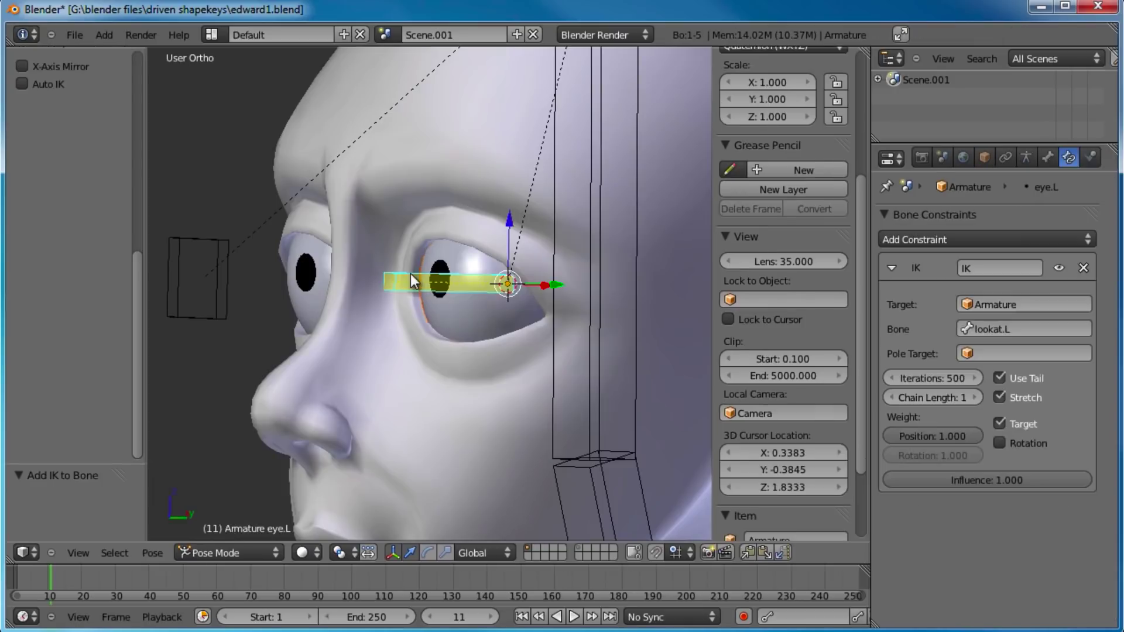
pyautogui.rightClick(223, 320)
pyautogui.press('g')
pyautogui.rightClick(302, 305)
pyautogui.scroll(-2, 361, 293)
pyautogui.moveTo(360, 292); pyautogui.dragTo(417, 339, button='middle')
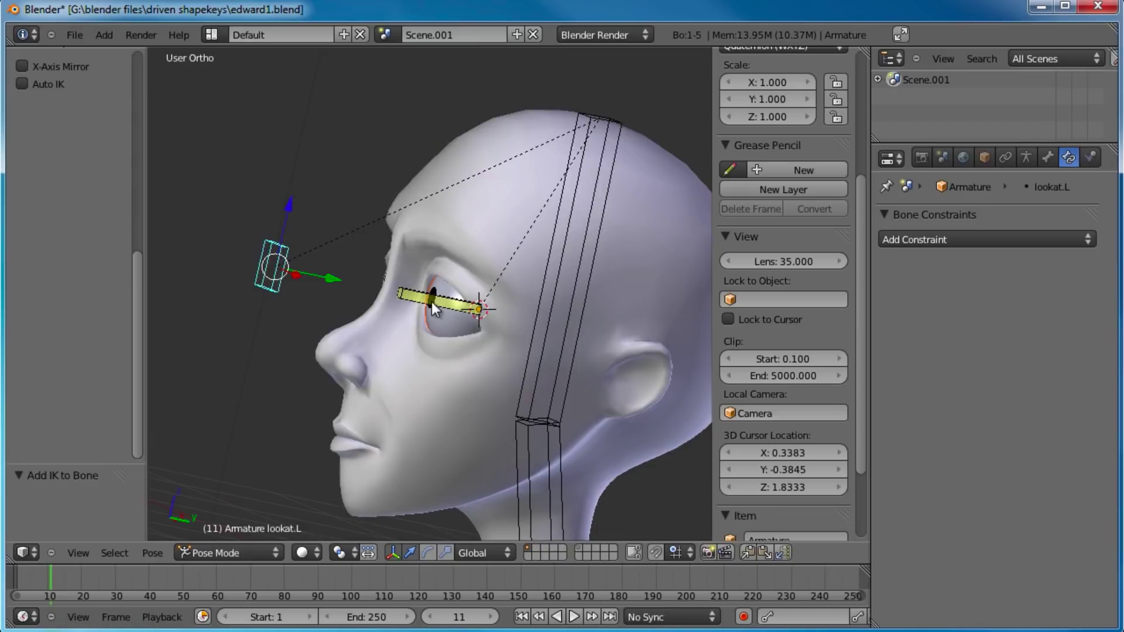
# - Parent the left eyeball sphere to the armature with the Object option
pyautogui.rightClick(442, 328)
pyautogui.press('z')
pyautogui.press('z')
pyautogui.rightClick(568, 223)
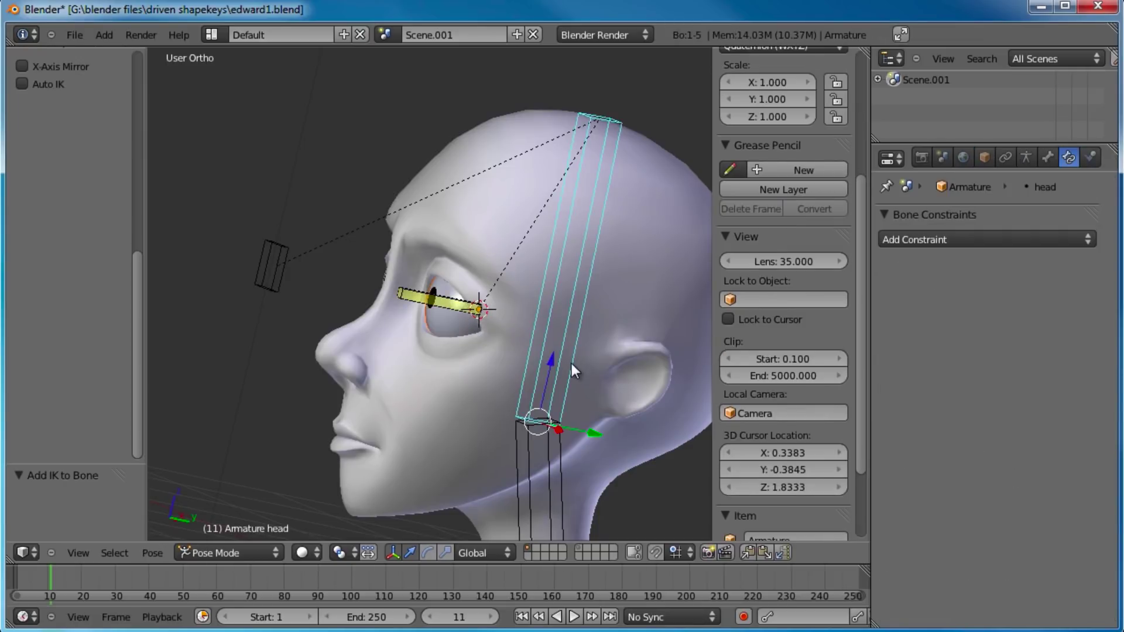
pyautogui.hotkey('ctrl', 'p')
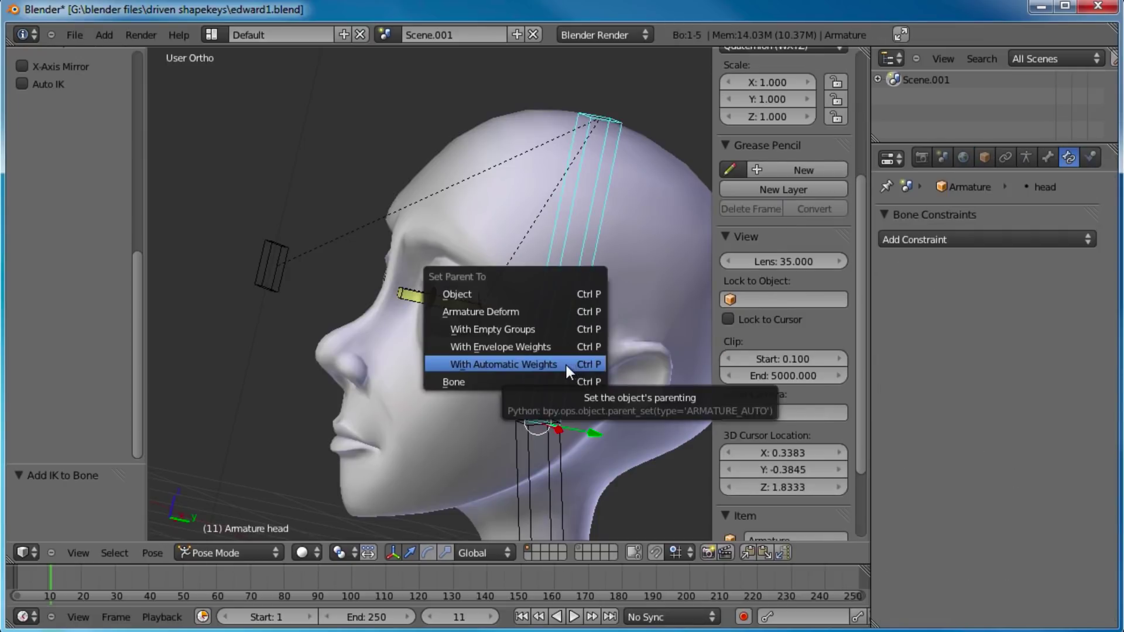
pyautogui.click(457, 294)
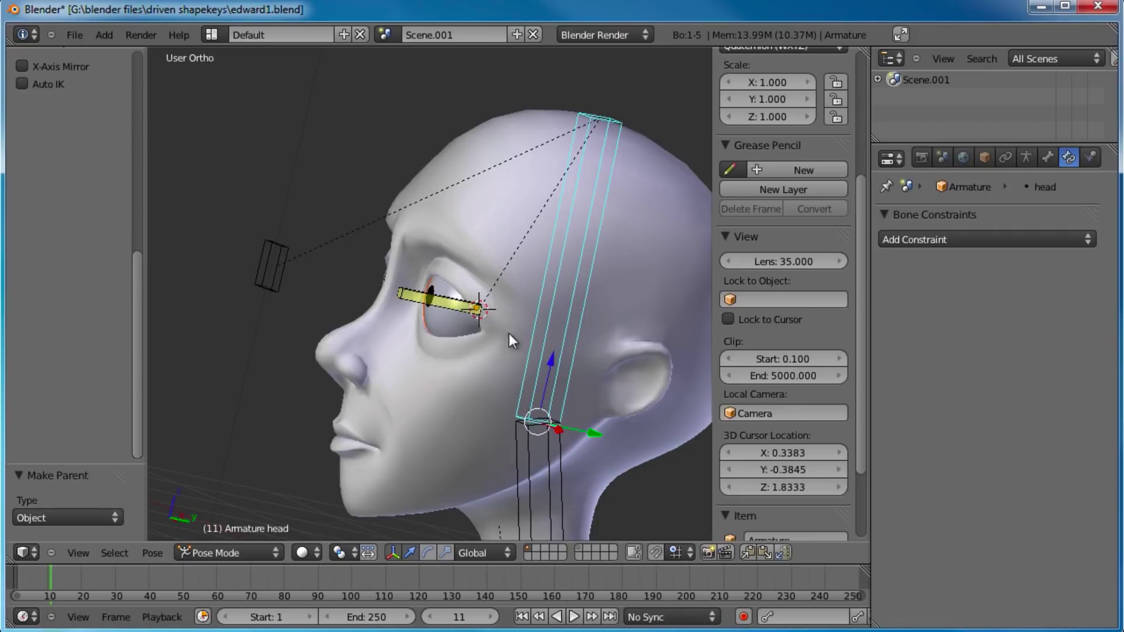
# - Check the eyeball's parenting by moving the whole armature temporarily in Object Mode, and cancel the move
pyautogui.scroll(-3, 564, 351)
pyautogui.click(244, 554)
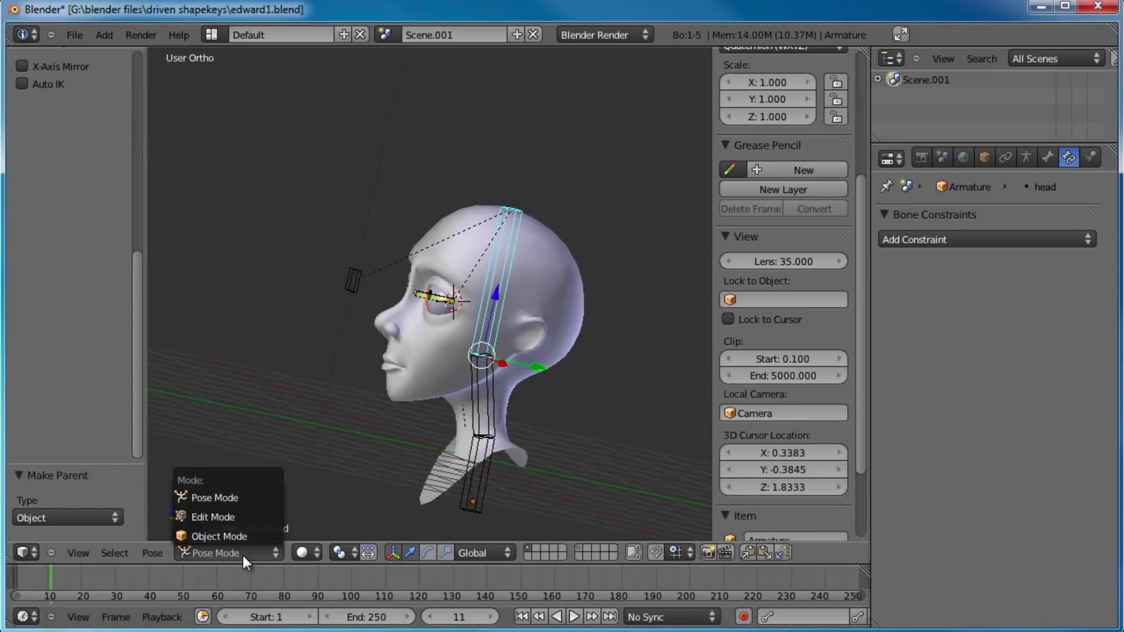
pyautogui.click(236, 531)
pyautogui.rightClick(500, 358)
pyautogui.rightClick(493, 358)
pyautogui.press('g')
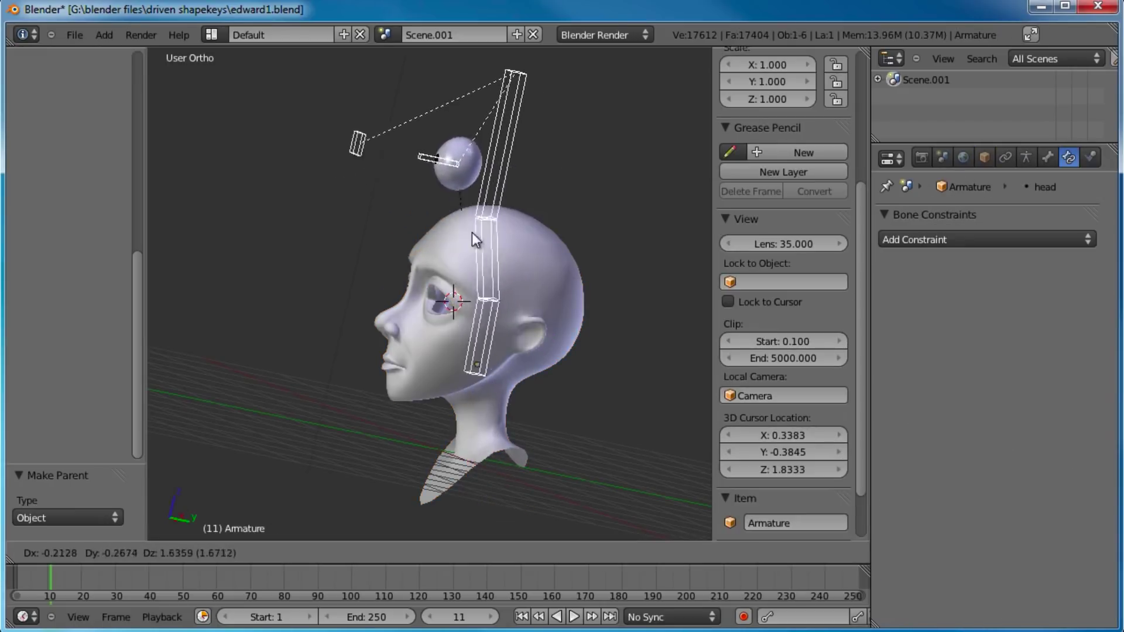
pyautogui.rightClick(494, 288)
pyautogui.moveTo(511, 371); pyautogui.dragTo(517, 282, button='middle')
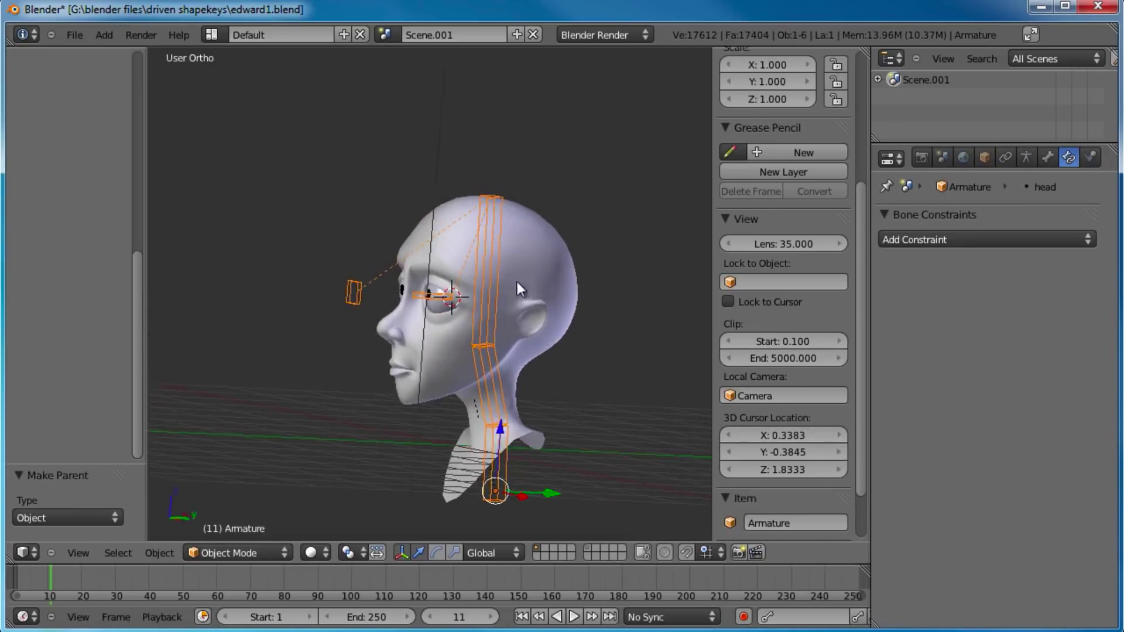
pyautogui.scroll(3, 527, 301)
pyautogui.keyDown('shift'); pyautogui.moveTo(531, 324); pyautogui.dragTo(522, 304, button='middle'); pyautogui.keyUp('shift')
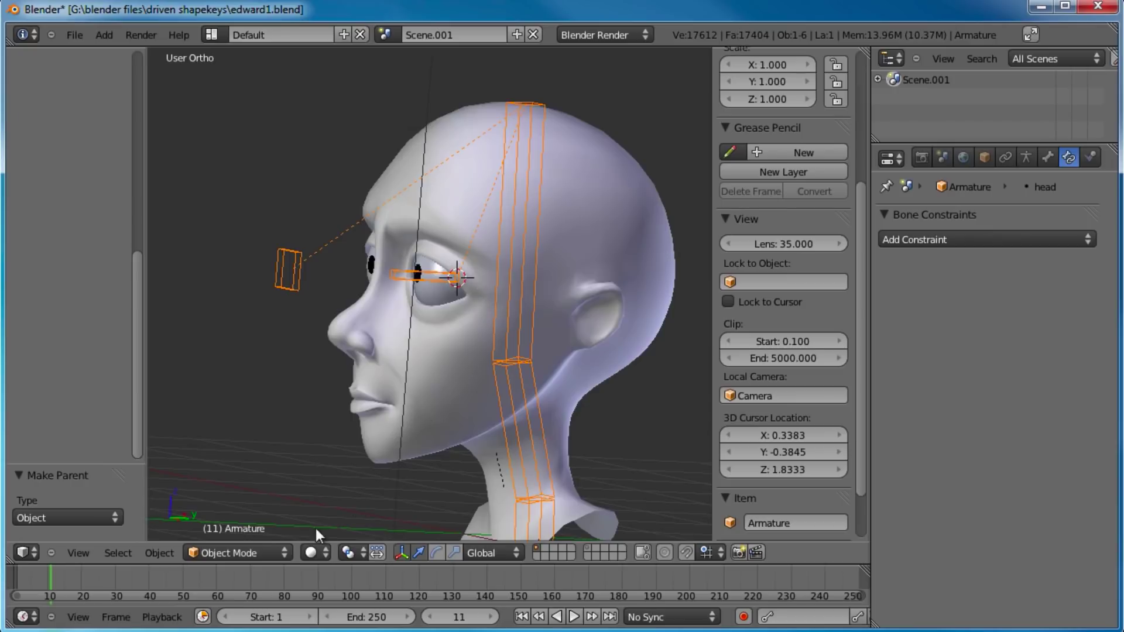
# - Return the armature to Pose Mode and add a Copy Rotation object constraint to the left eyeball sphere
pyautogui.click(261, 550)
pyautogui.click(250, 502)
pyautogui.scroll(2, 410, 351)
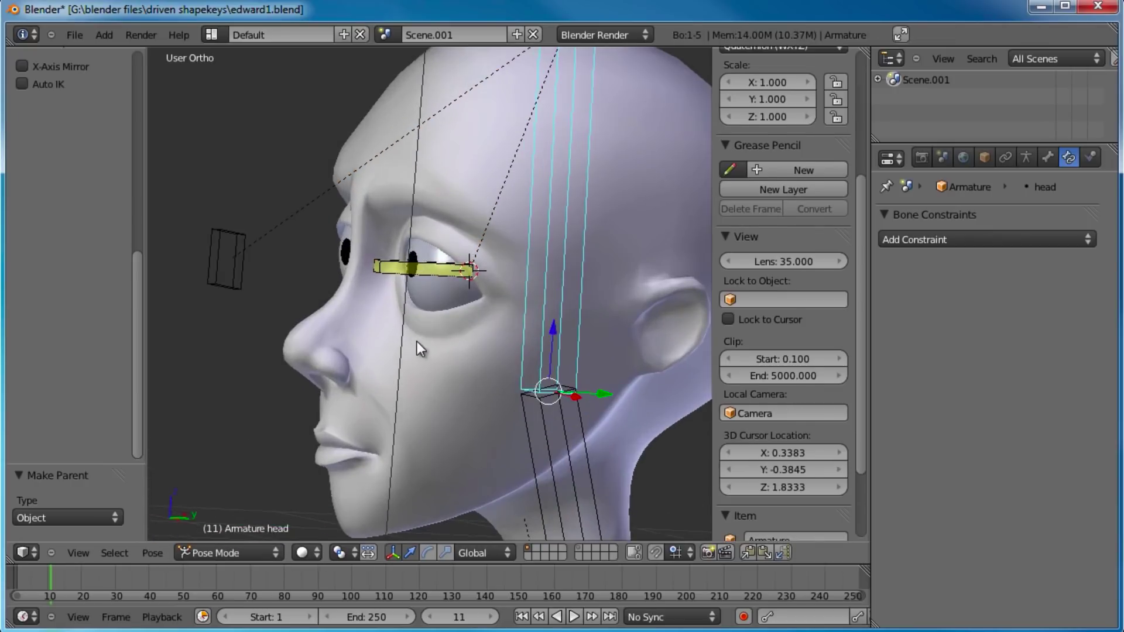
pyautogui.scroll(1, 417, 342)
pyautogui.rightClick(435, 304)
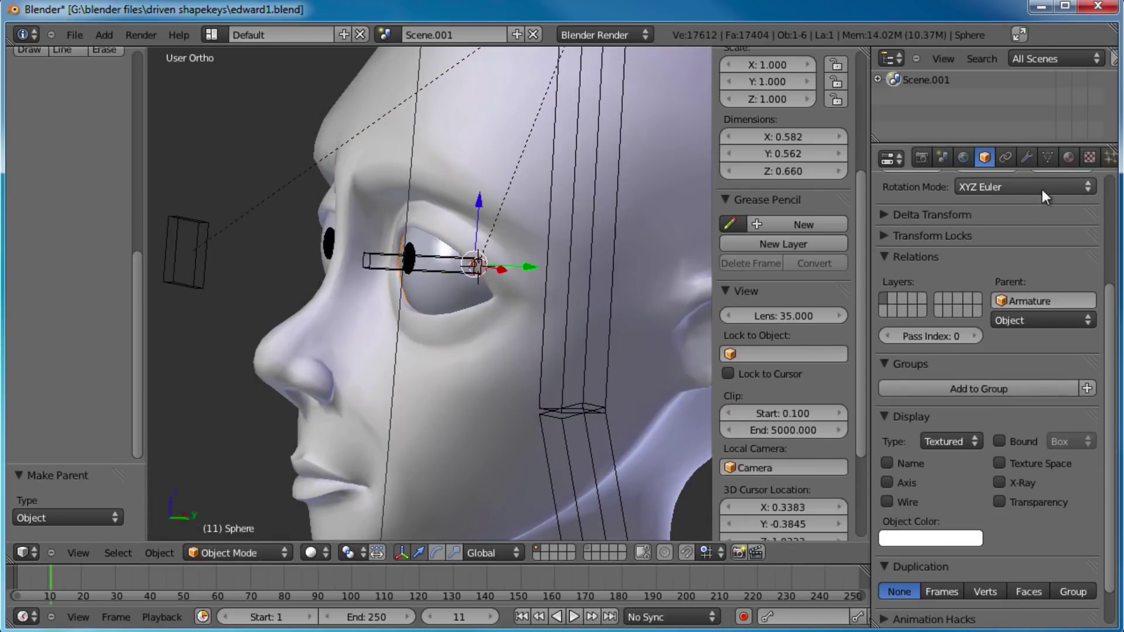
pyautogui.scroll(-1, 1044, 162)
pyautogui.moveTo(1037, 202); pyautogui.dragTo(1016, 360, button='middle')
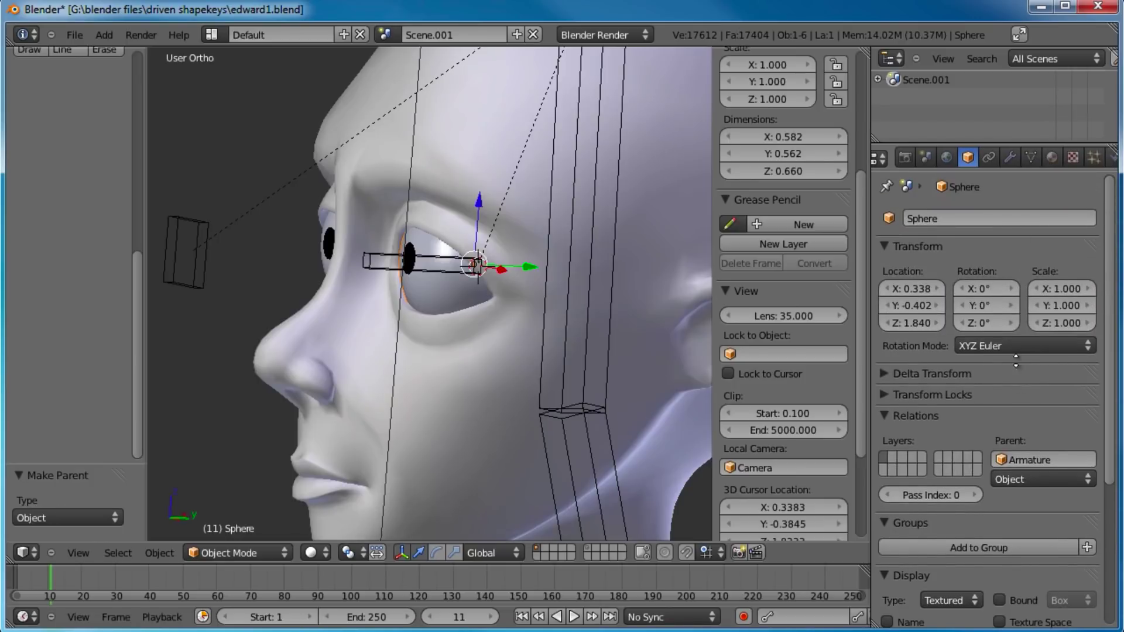
pyautogui.click(994, 160)
pyautogui.click(940, 236)
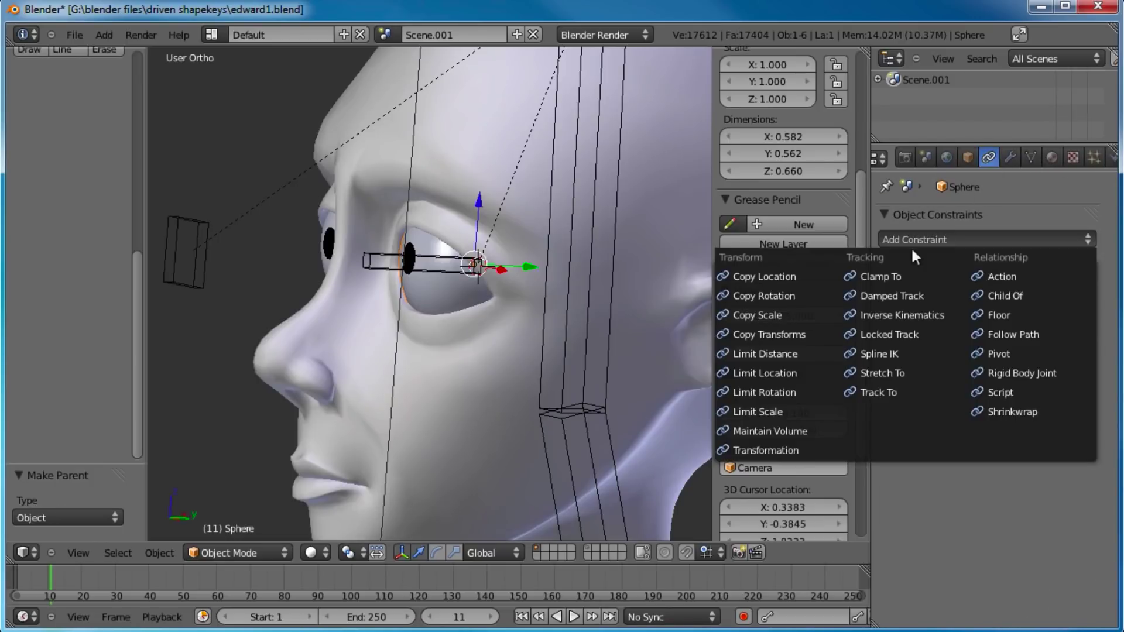
pyautogui.click(778, 294)
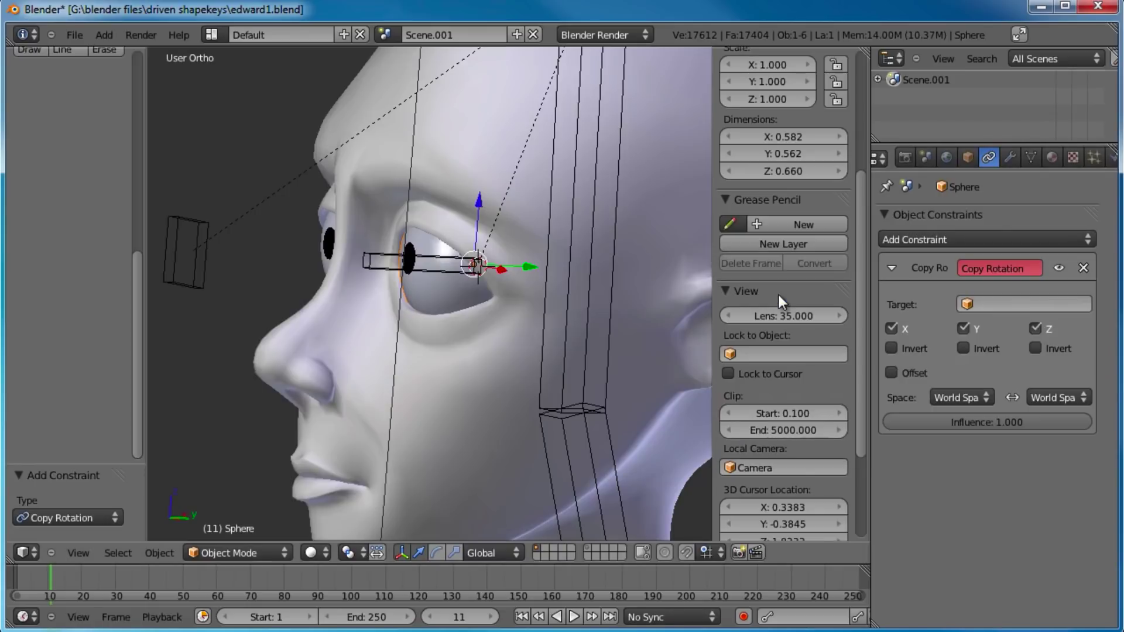
# - Set the Copy Rotation constraint's target to Armature and its bone to eye.L
pyautogui.click(1002, 304)
pyautogui.click(998, 329)
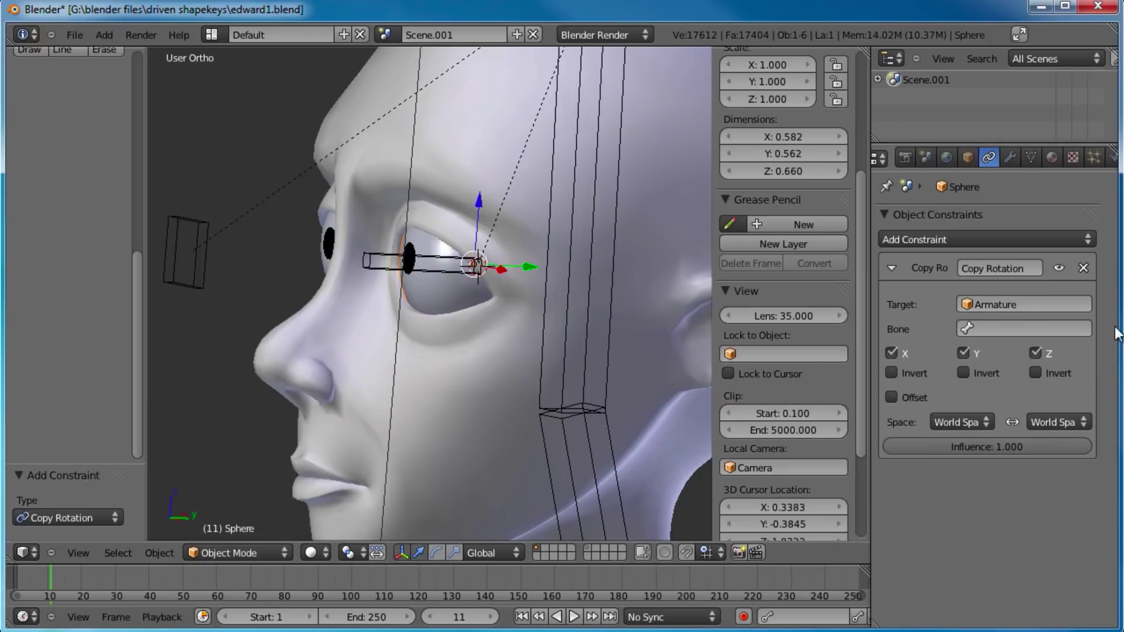
pyautogui.click(1009, 326)
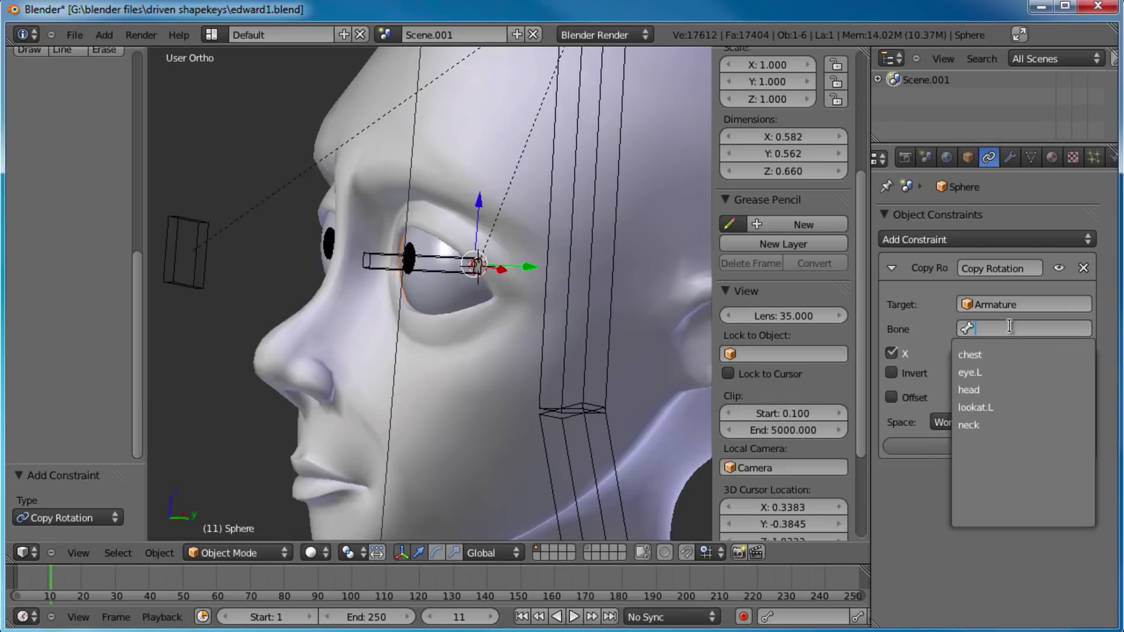
pyautogui.click(1017, 299)
pyautogui.click(1016, 302)
pyautogui.click(982, 320)
pyautogui.click(978, 321)
pyautogui.click(986, 372)
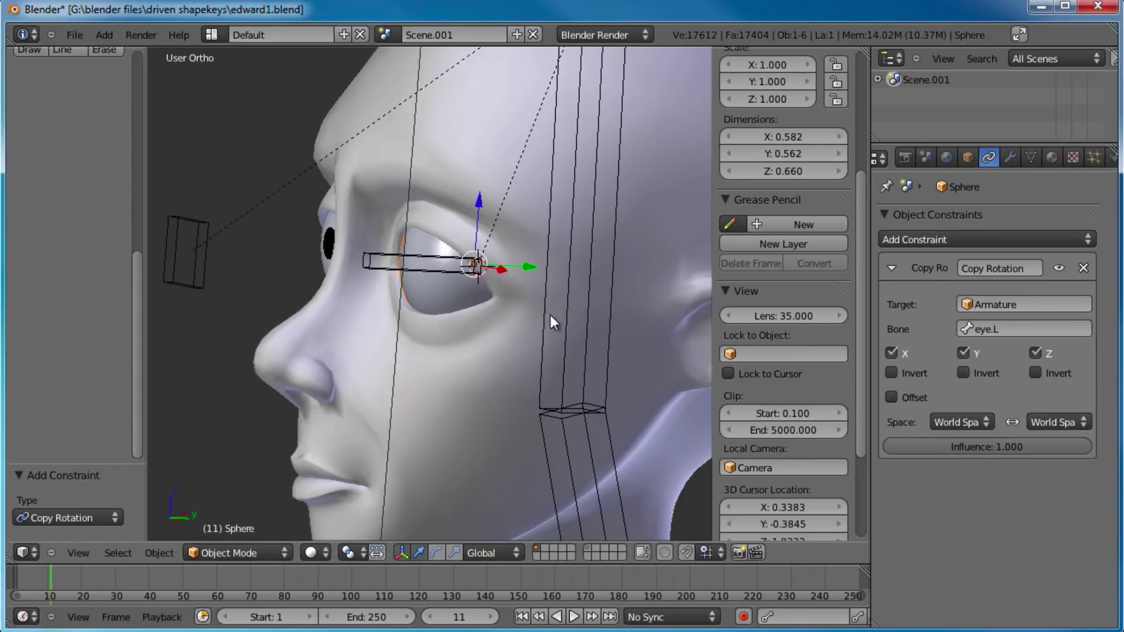
# - Set the constraint's target space to Local Space and owner space to Local (Without Parent) Space, and enable Offset
pyautogui.moveTo(489, 309); pyautogui.dragTo(578, 266, button='middle')
pyautogui.click(954, 421)
pyautogui.click(937, 347)
pyautogui.click(1054, 422)
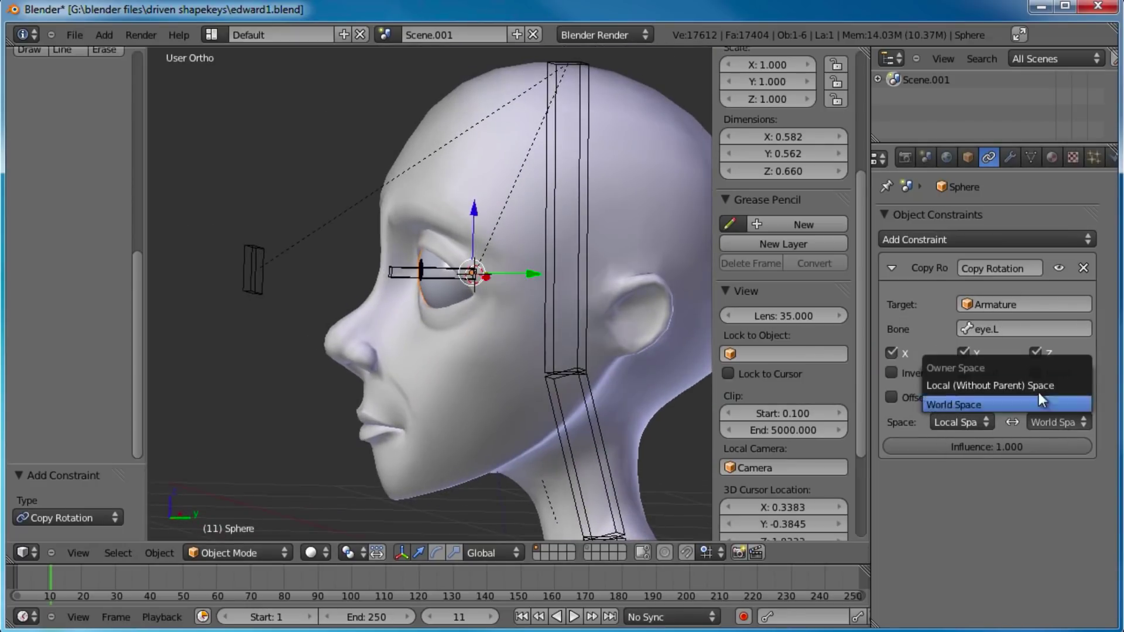
pyautogui.click(1012, 385)
pyautogui.click(910, 398)
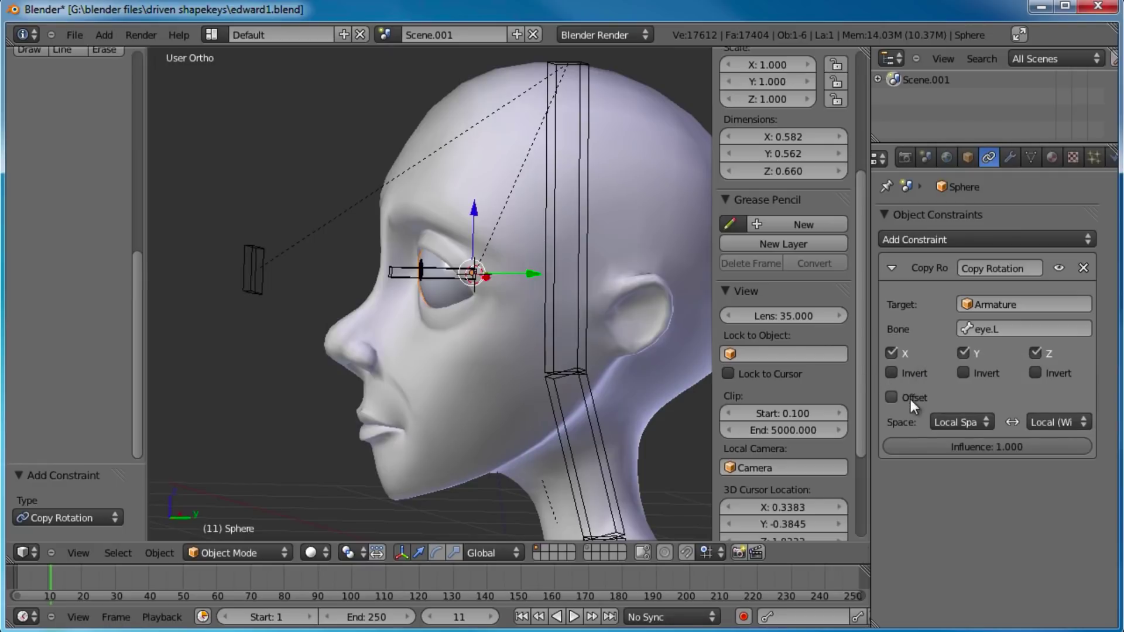
# - Test the eyeball's rotation by moving the lookat.L bone around and viewing the head from several angles
pyautogui.rightClick(250, 289)
pyautogui.press('g')
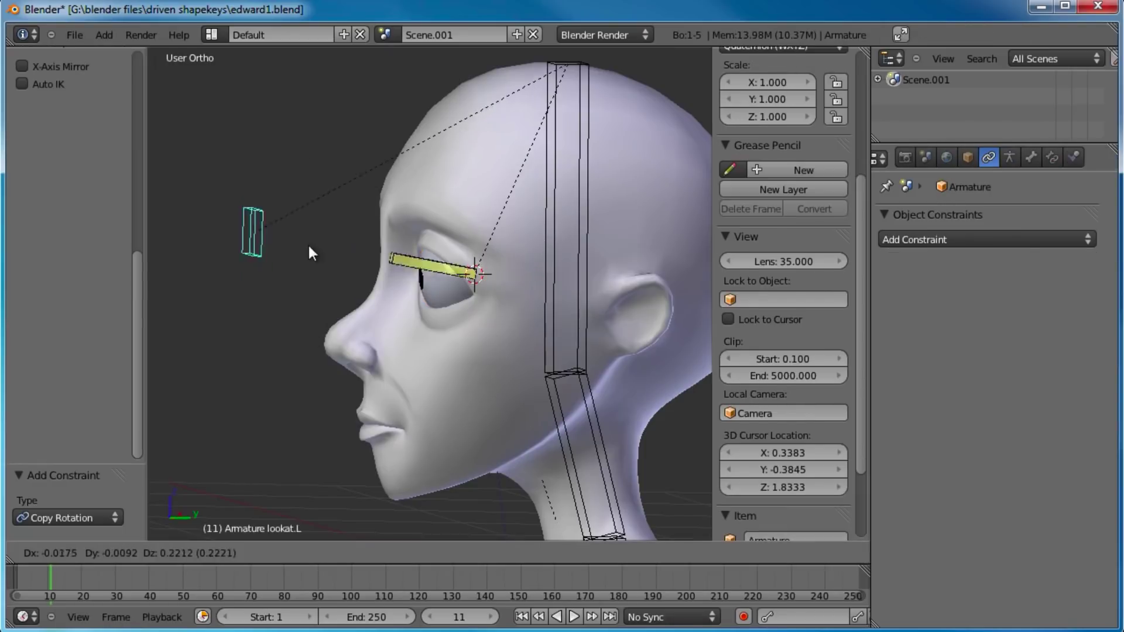
pyautogui.rightClick(329, 205)
pyautogui.moveTo(330, 211); pyautogui.dragTo(398, 303, button='middle')
pyautogui.press('g')
pyautogui.rightClick(284, 264)
pyautogui.moveTo(286, 275); pyautogui.dragTo(409, 300, button='middle')
pyautogui.press('g')
pyautogui.click(475, 334)
# - Invert the X axis in the left eyeball's Copy Rotation constraint
pyautogui.hotkey('ctrl', 'Tab')
pyautogui.rightClick(410, 298)
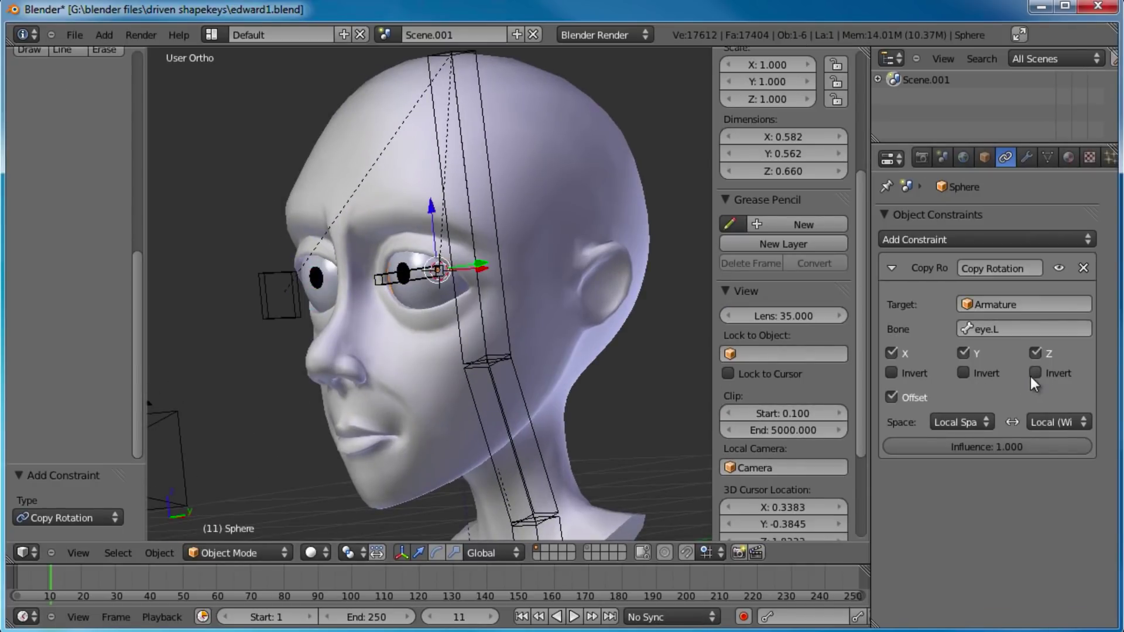
pyautogui.click(891, 372)
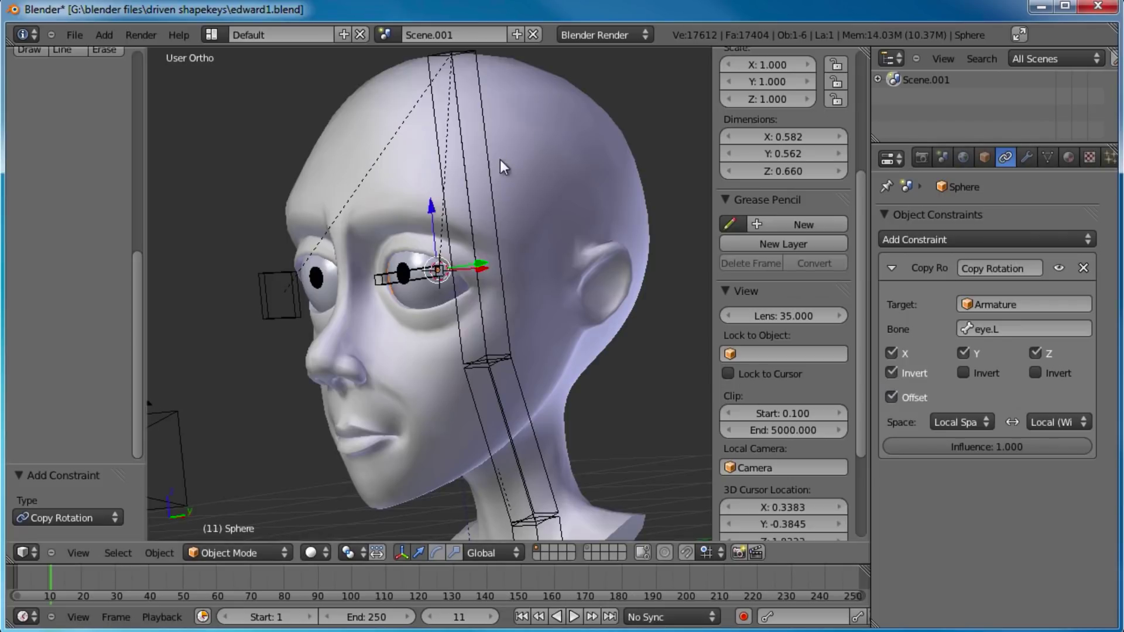
# - Test the left eyeball's tracking by moving the lookat.L bone around in front of the face
pyautogui.rightClick(288, 321)
pyautogui.press('g')
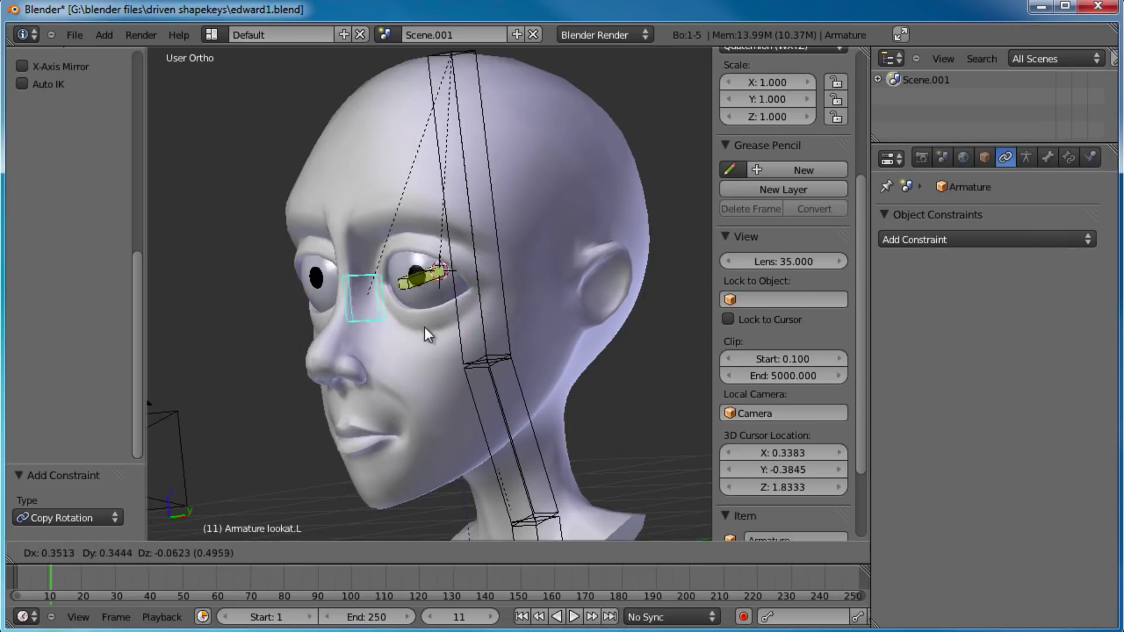
pyautogui.click(416, 382)
pyautogui.moveTo(416, 382); pyautogui.dragTo(423, 318, button='middle')
pyautogui.press('g')
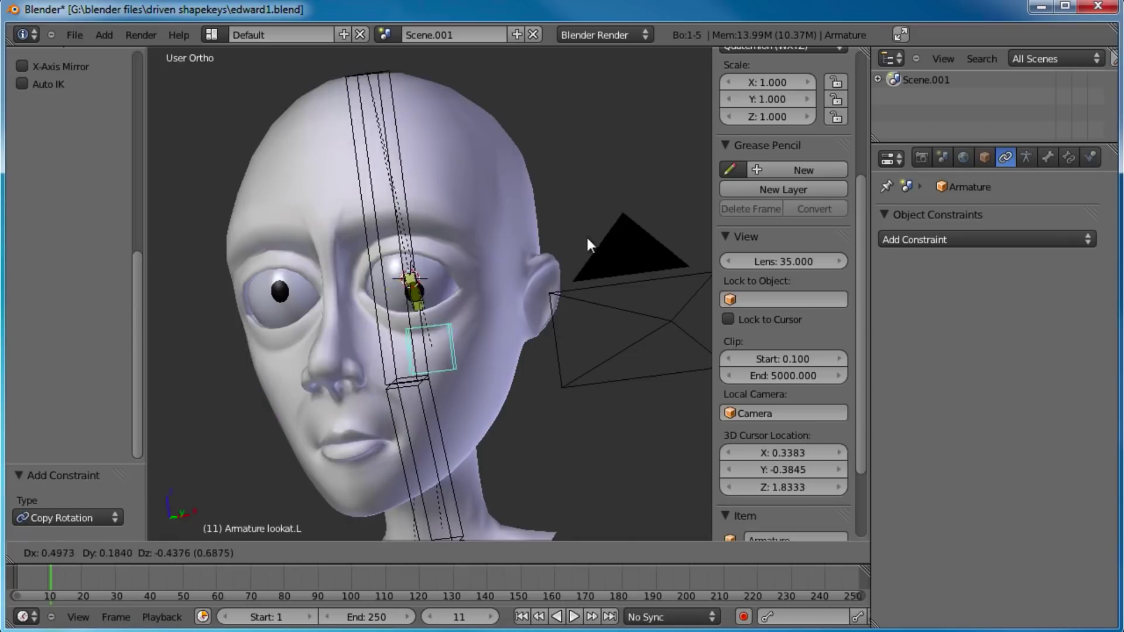
pyautogui.rightClick(521, 282)
pyautogui.scroll(-1, 511, 289)
pyautogui.moveTo(511, 289); pyautogui.dragTo(459, 285, button='middle')
# - Examine the eye rig and head from the side, front and angled views
pyautogui.press('KP_3')
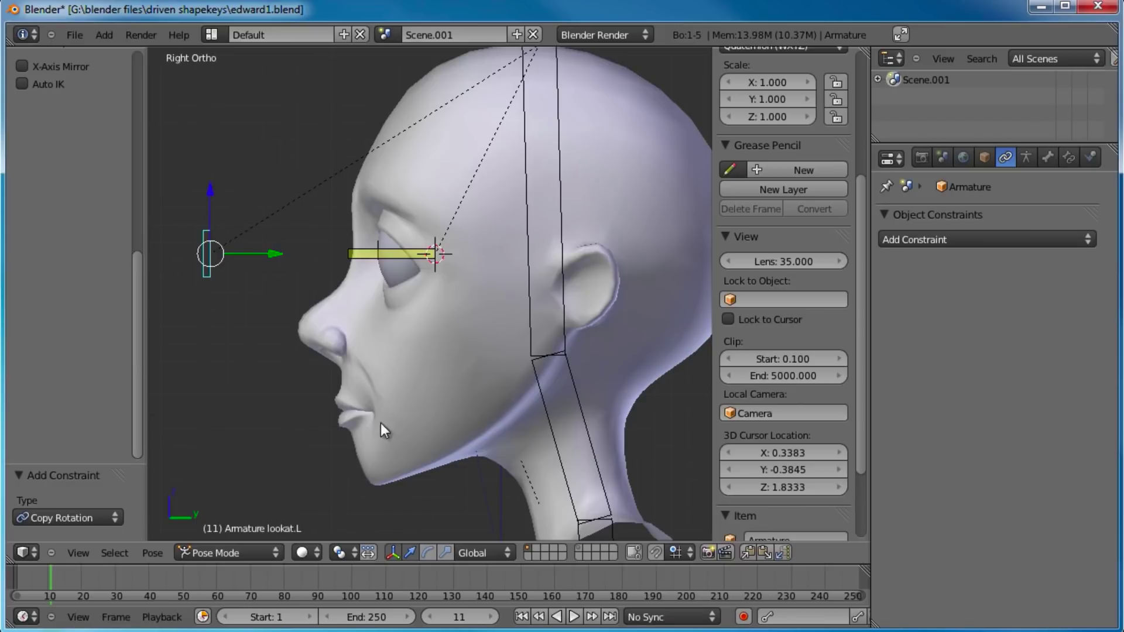
pyautogui.scroll(-3, 391, 382)
pyautogui.press('KP_1')
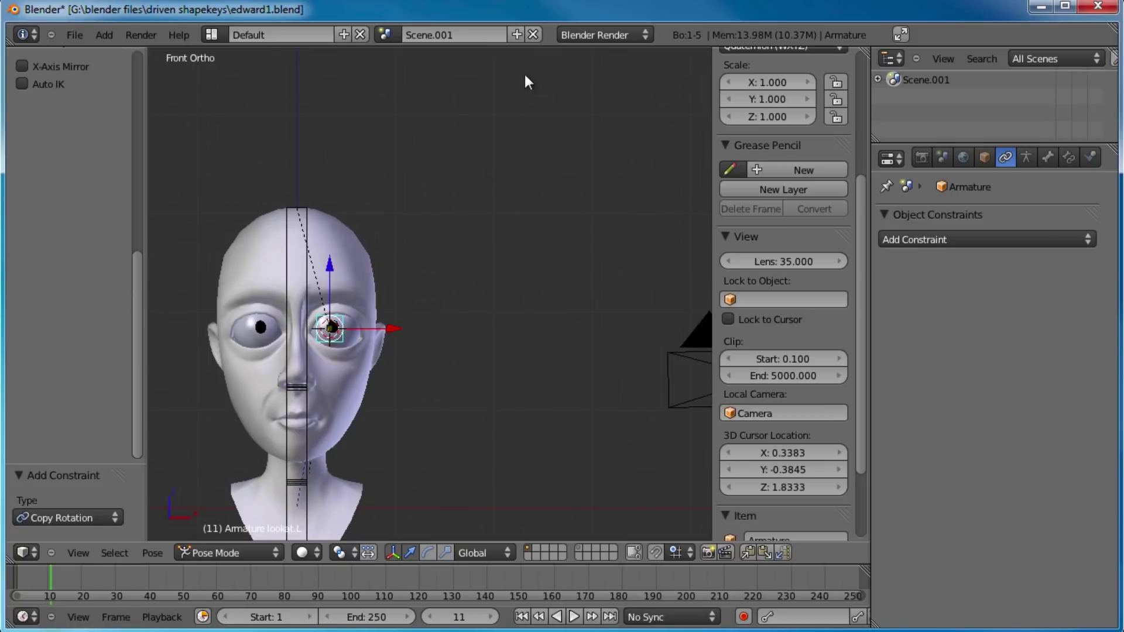
pyautogui.keyDown('shift'); pyautogui.moveTo(436, 375); pyautogui.dragTo(338, 369, button='middle'); pyautogui.keyUp('shift')
pyautogui.scroll(3, 521, 259)
pyautogui.scroll(3, 399, 326)
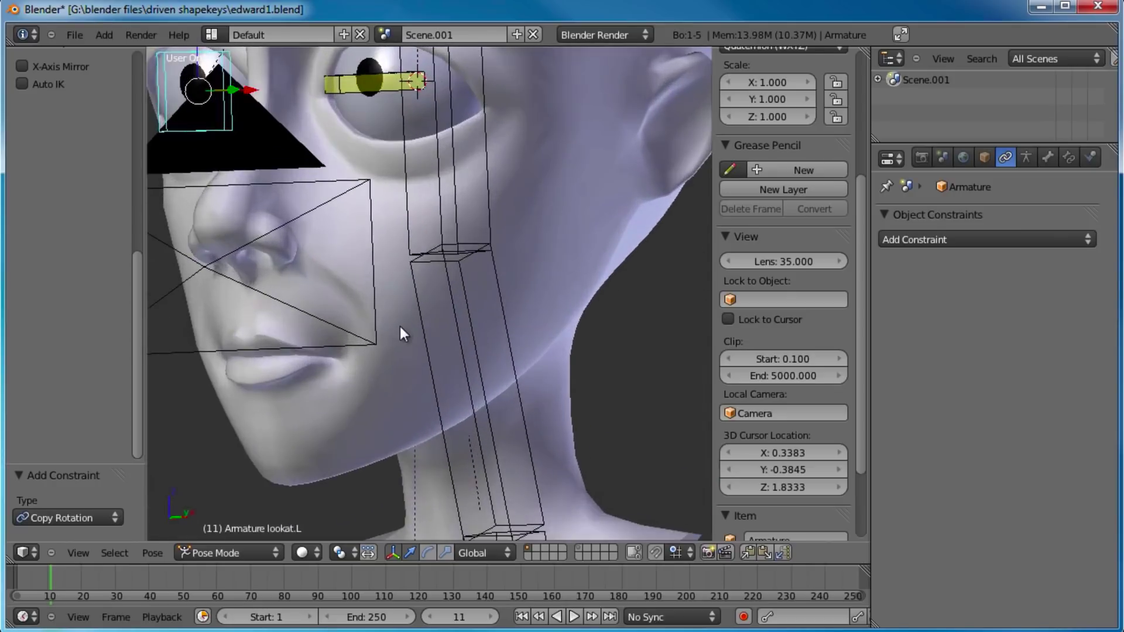
pyautogui.scroll(-4, 400, 333)
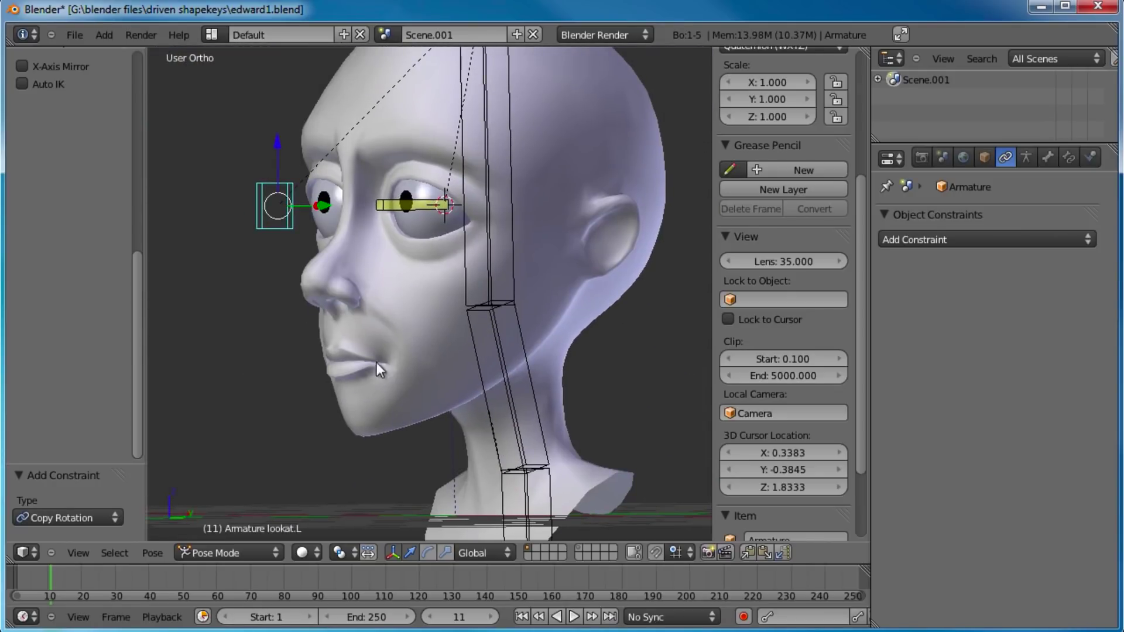
pyautogui.moveTo(407, 319); pyautogui.dragTo(465, 308, button='middle')
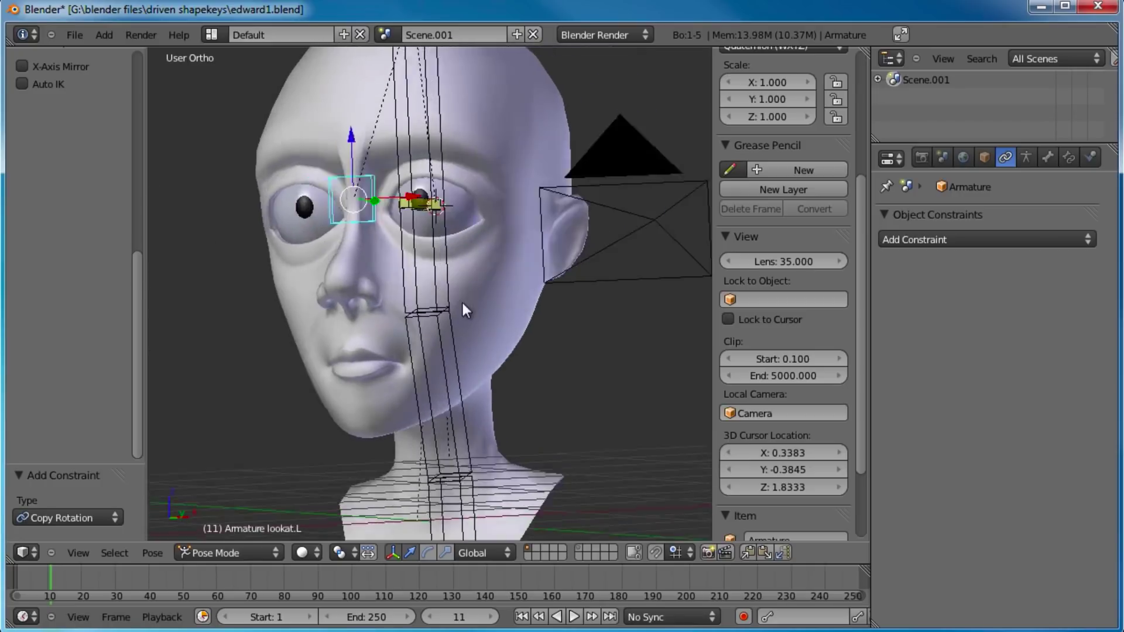
pyautogui.scroll(-4, 454, 290)
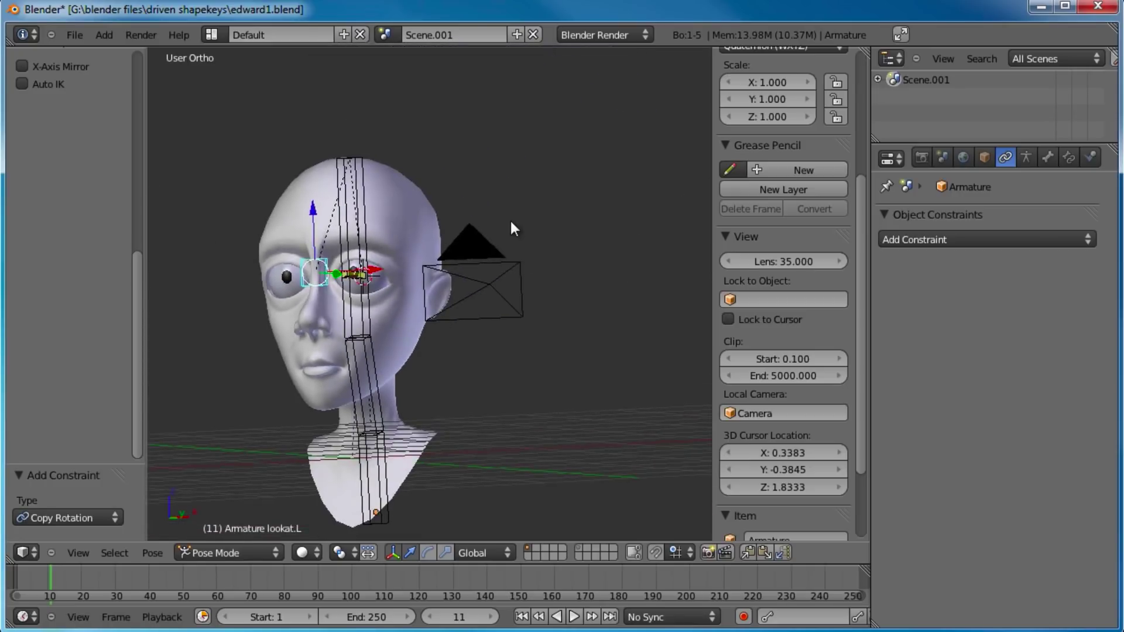
pyautogui.press('KP_1')
pyautogui.scroll(2, 488, 233)
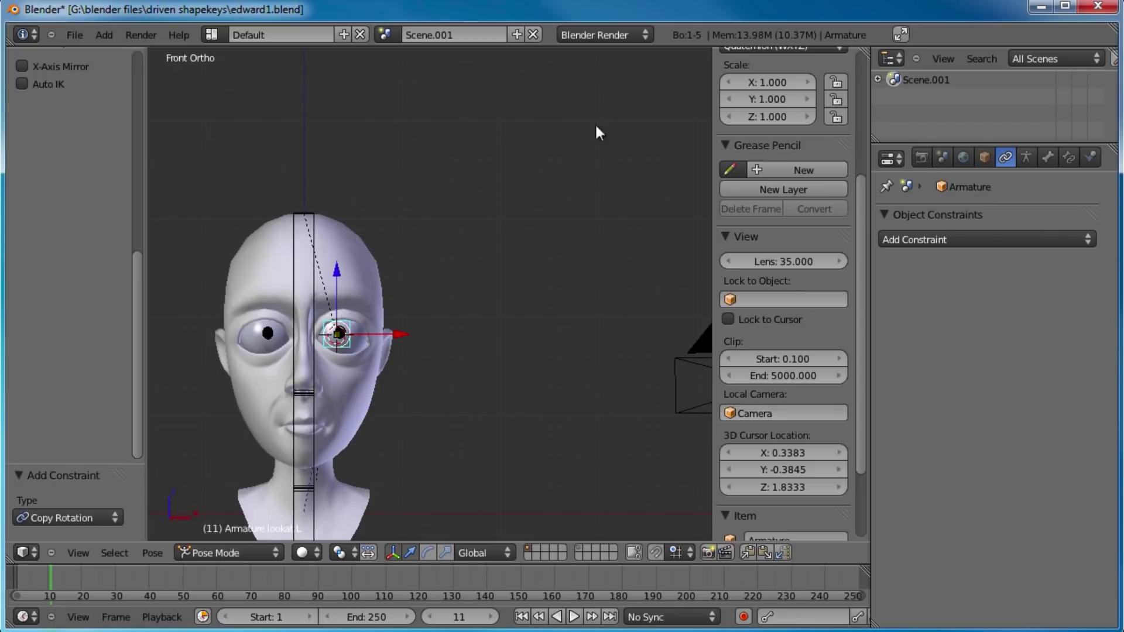
pyautogui.scroll(3, 518, 222)
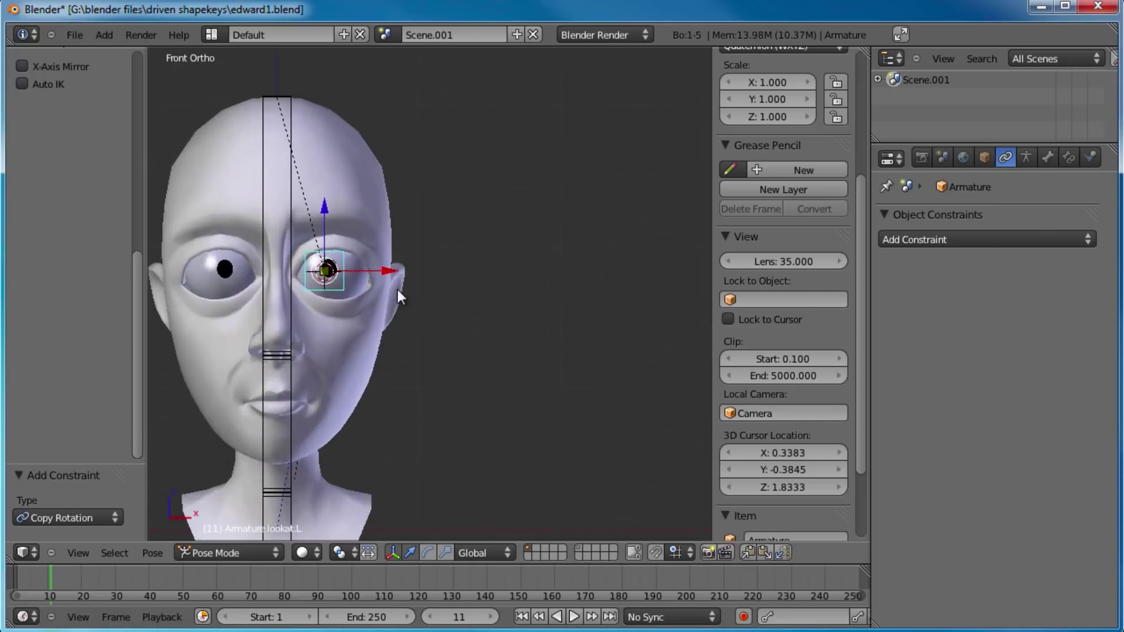
pyautogui.moveTo(581, 268); pyautogui.dragTo(447, 276, button='middle')
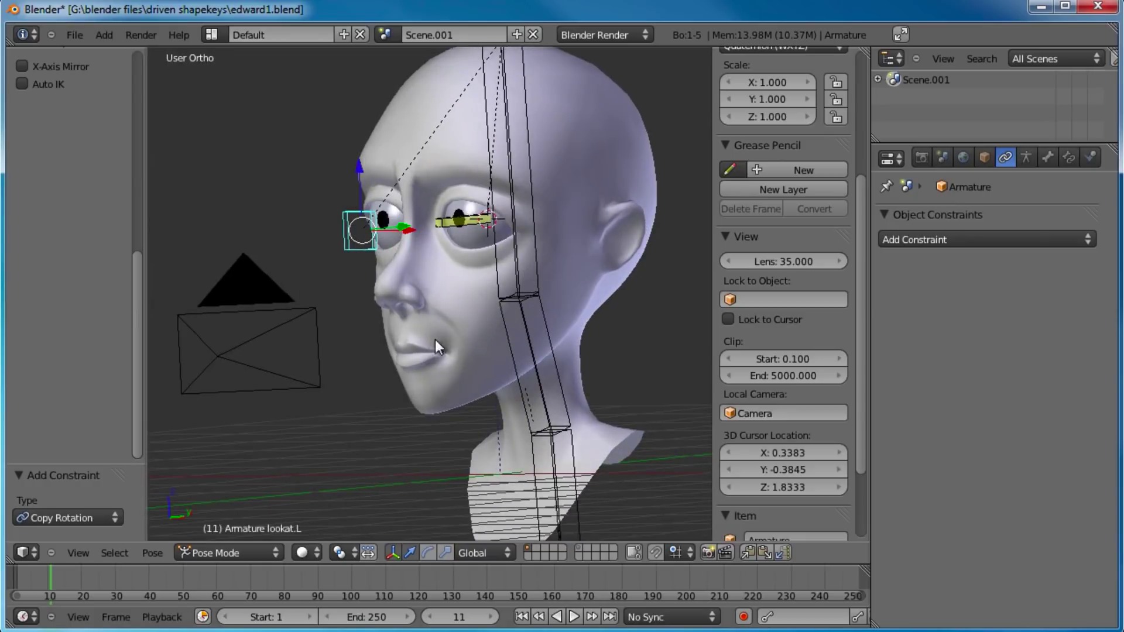
pyautogui.press('KP_3')
pyautogui.keyDown('shift'); pyautogui.moveTo(375, 246); pyautogui.dragTo(417, 272, button='middle'); pyautogui.keyUp('shift')
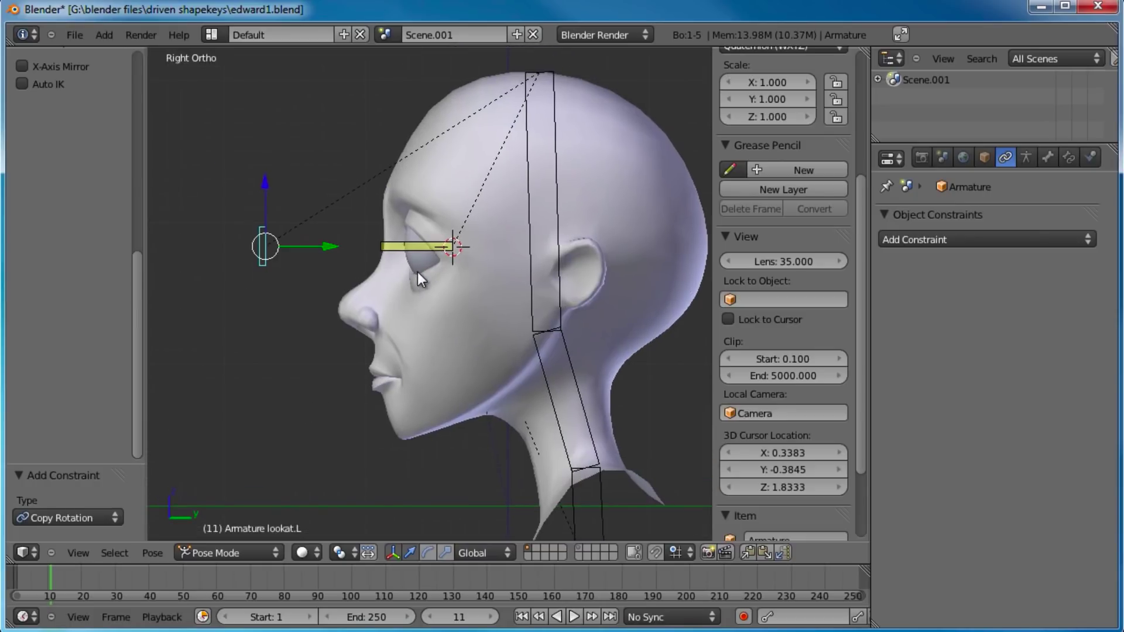
# - Edit the armature from the head bone and add a new bone at the mouth corner in side view
pyautogui.rightClick(528, 293)
pyautogui.press('Tab')
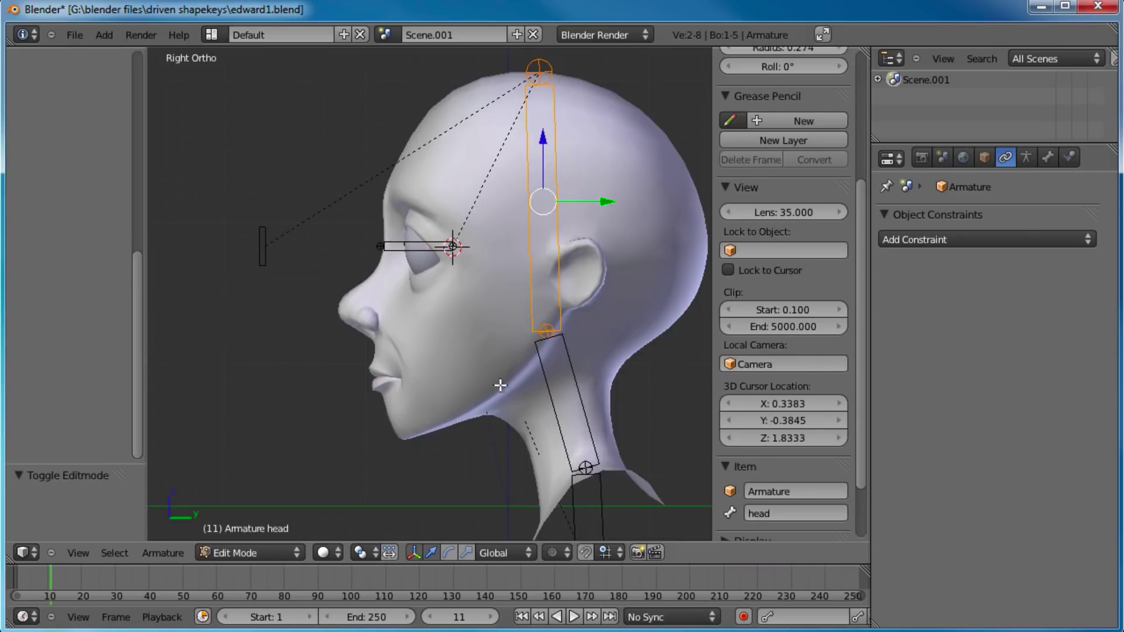
pyautogui.scroll(2, 502, 384)
pyautogui.click(389, 403)
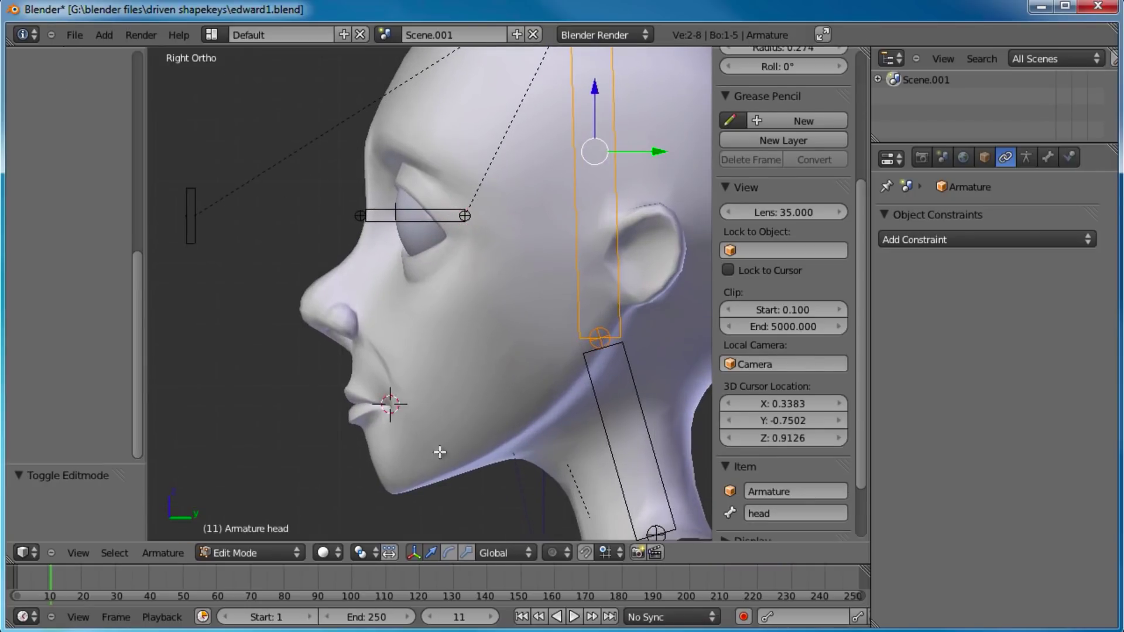
pyautogui.hotkey('shift', 'a')
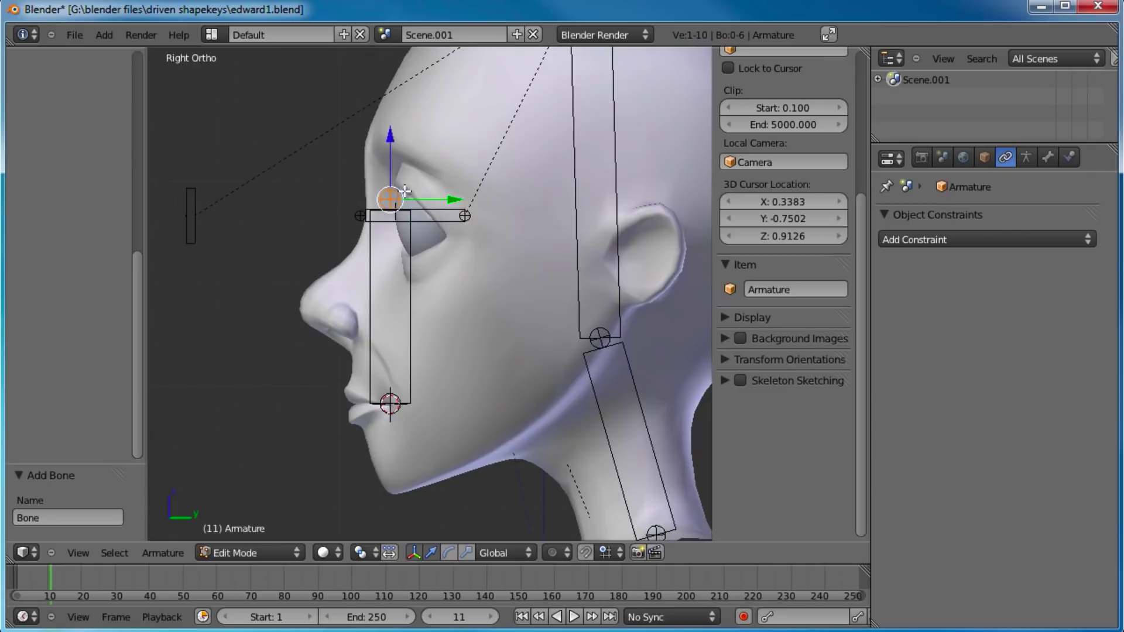
# - Shorten the new bone to a small stub at the mouth corner and scale its B-Bone display size to match
pyautogui.moveTo(389, 130); pyautogui.dragTo(410, 305)
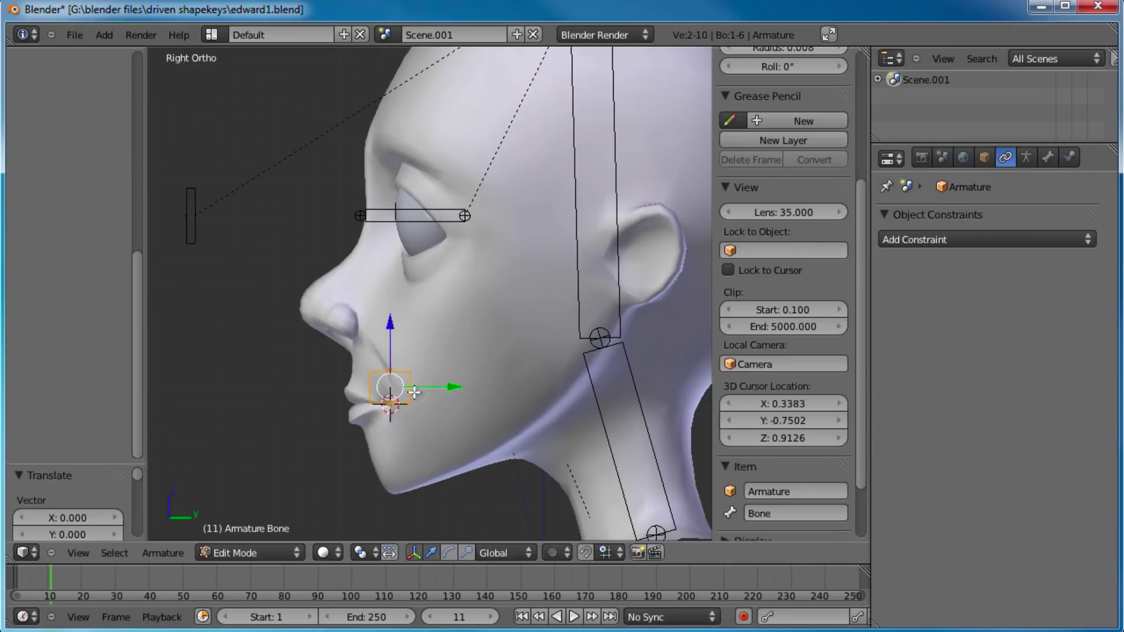
pyautogui.hotkey('ctrl', 'alt', 's')
pyautogui.click(465, 356)
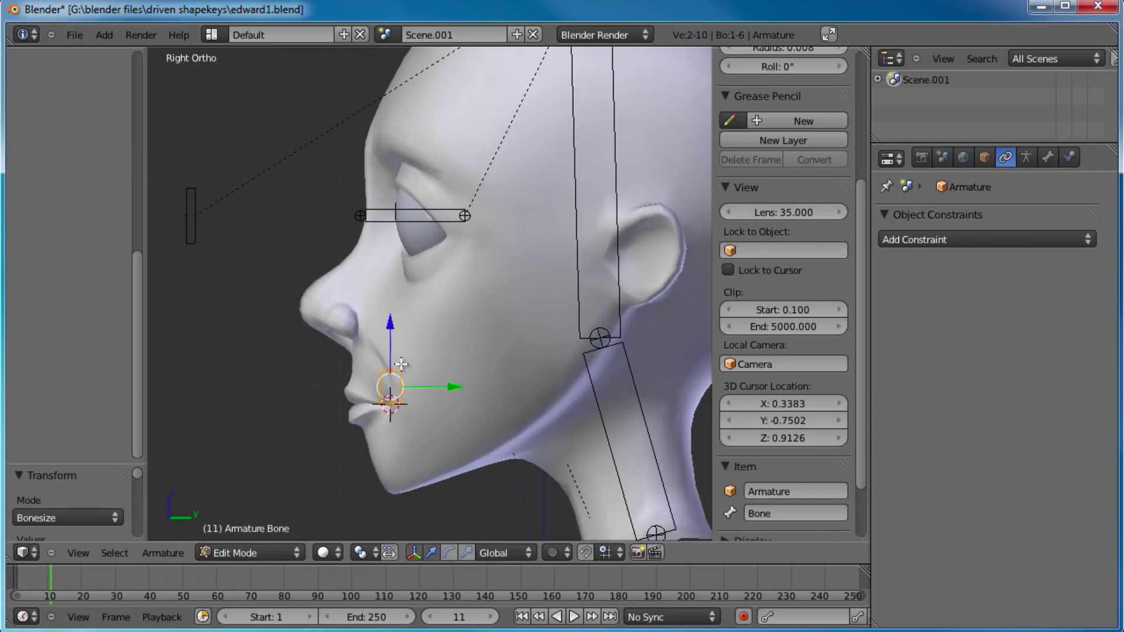
pyautogui.moveTo(381, 309); pyautogui.dragTo(393, 326)
pyautogui.rightClick(401, 396)
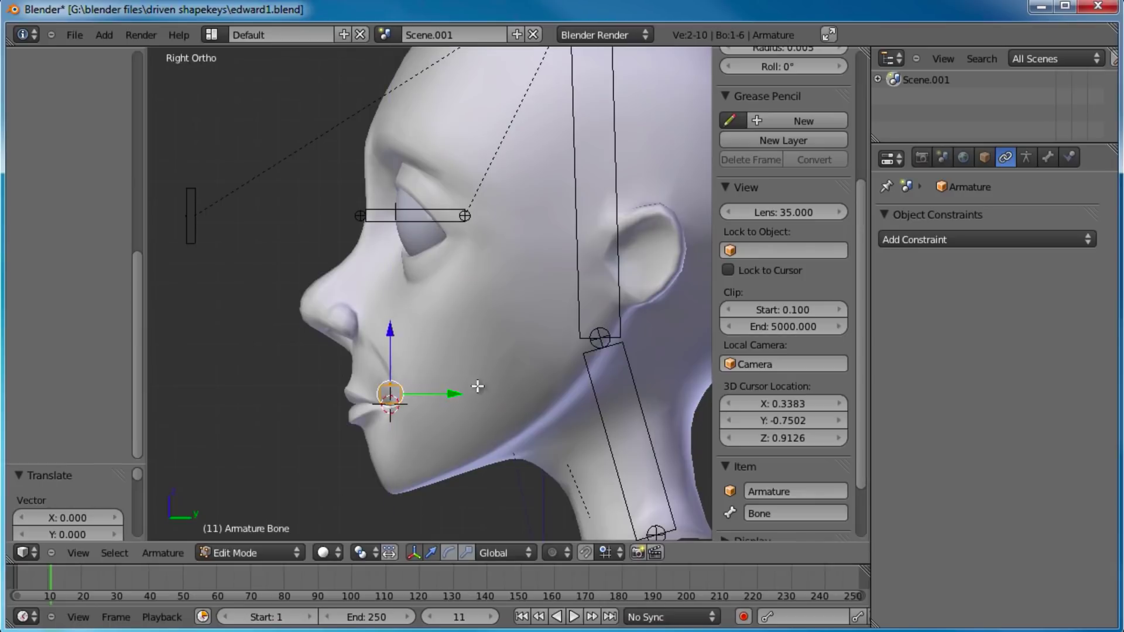
pyautogui.hotkey('ctrl', 'alt', 's')
pyautogui.click(487, 381)
# - Move the small bone about -0.1 along X in front view so it sits on the left mouth corner
pyautogui.moveTo(487, 381); pyautogui.dragTo(467, 369, button='middle')
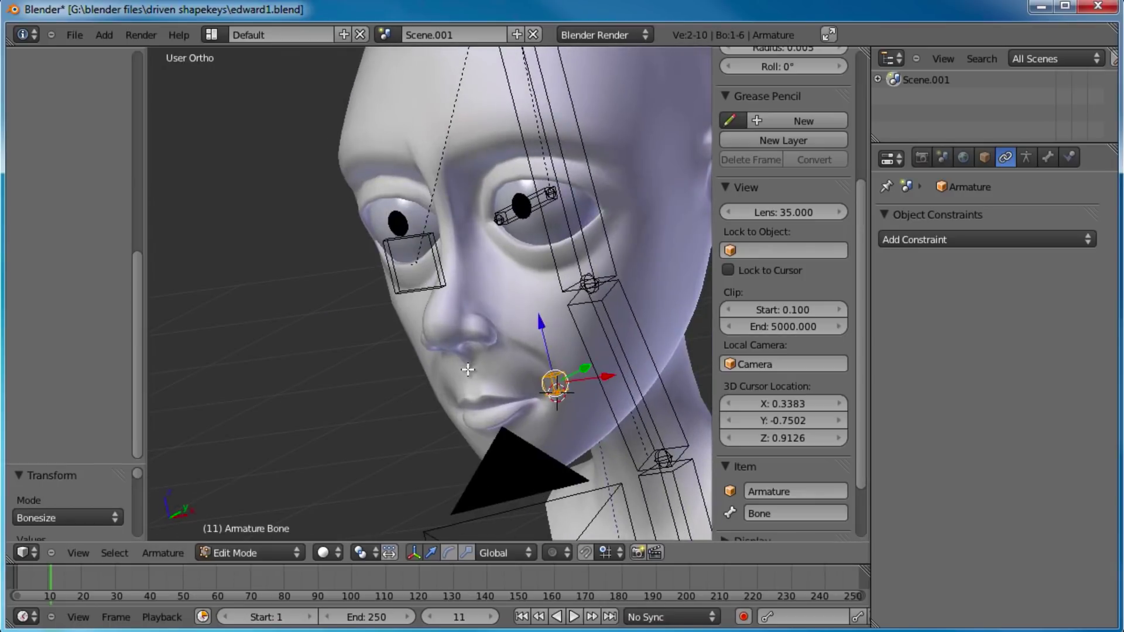
pyautogui.press('KP_1')
pyautogui.scroll(6, 468, 369)
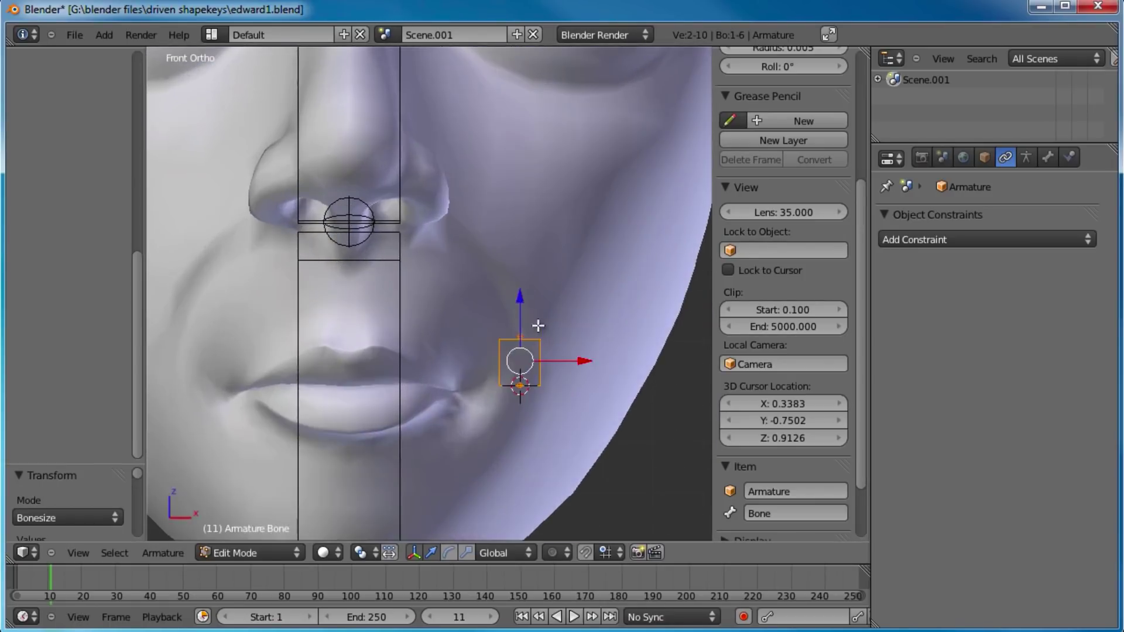
pyautogui.press('g')
pyautogui.click(512, 352)
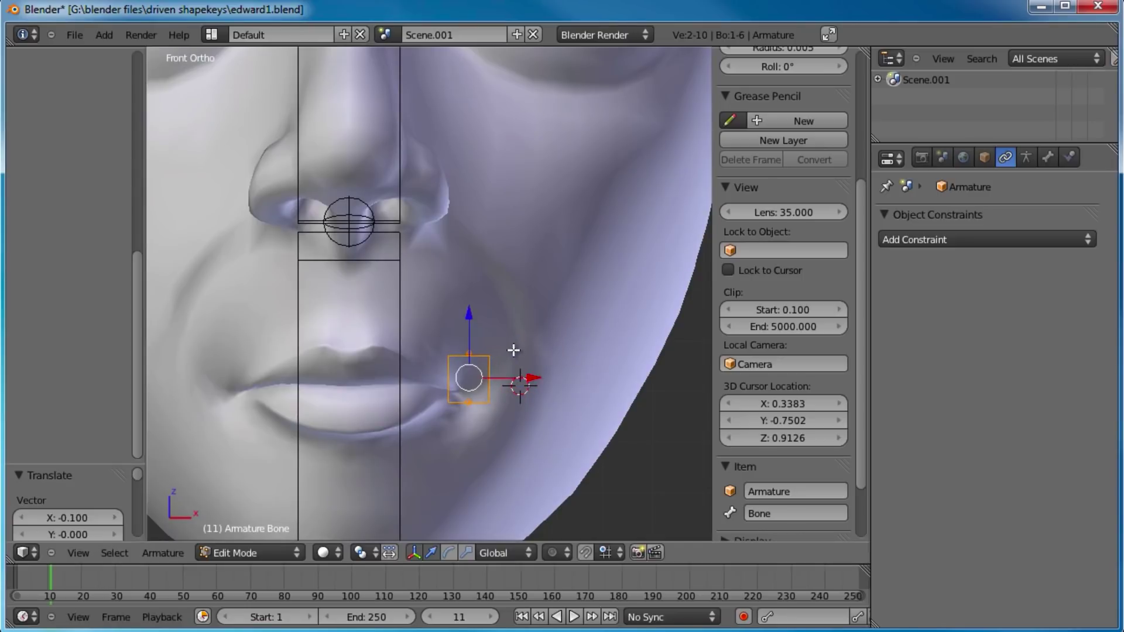
# - Rename the mouth corner bone as mouthcorner.L
pyautogui.scroll(-2, 514, 335)
pyautogui.scroll(-3, 509, 331)
pyautogui.click(810, 514)
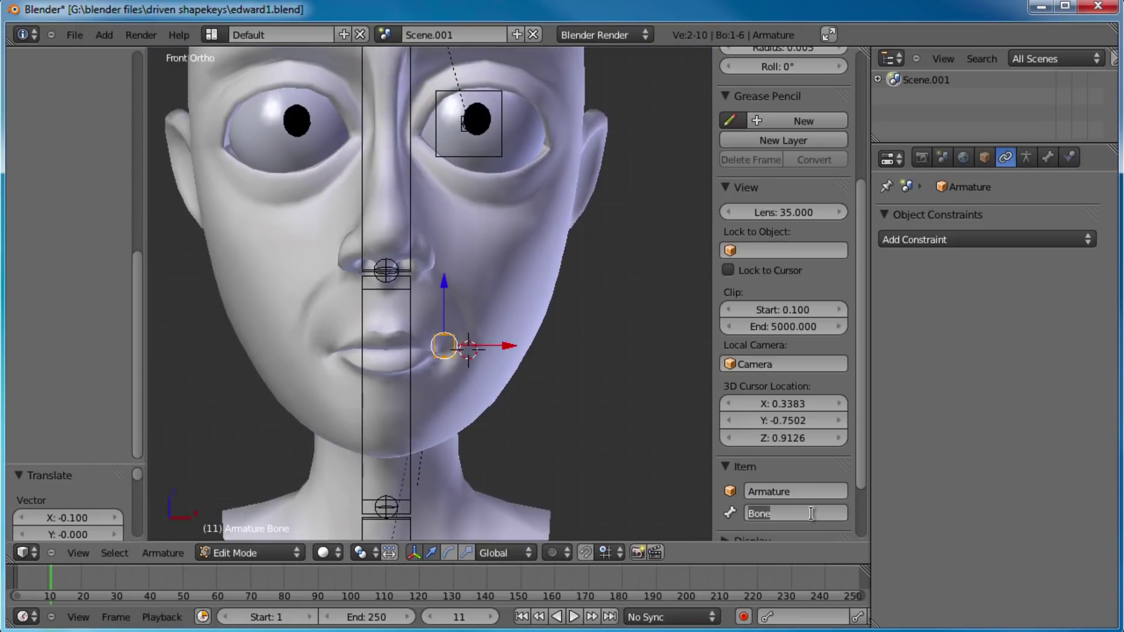
pyautogui.write('mouthcorner.L')
pyautogui.press('Return')
# - Rename the armature object as Edward Armature
pyautogui.click(841, 490)
pyautogui.write('Edward')
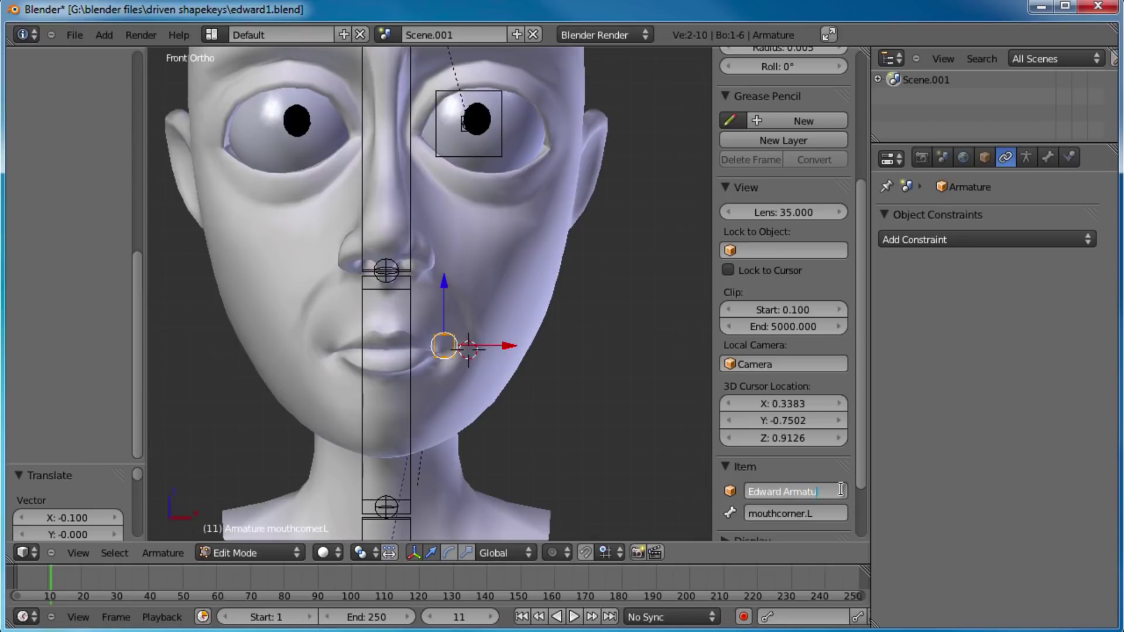
pyautogui.press('Return')
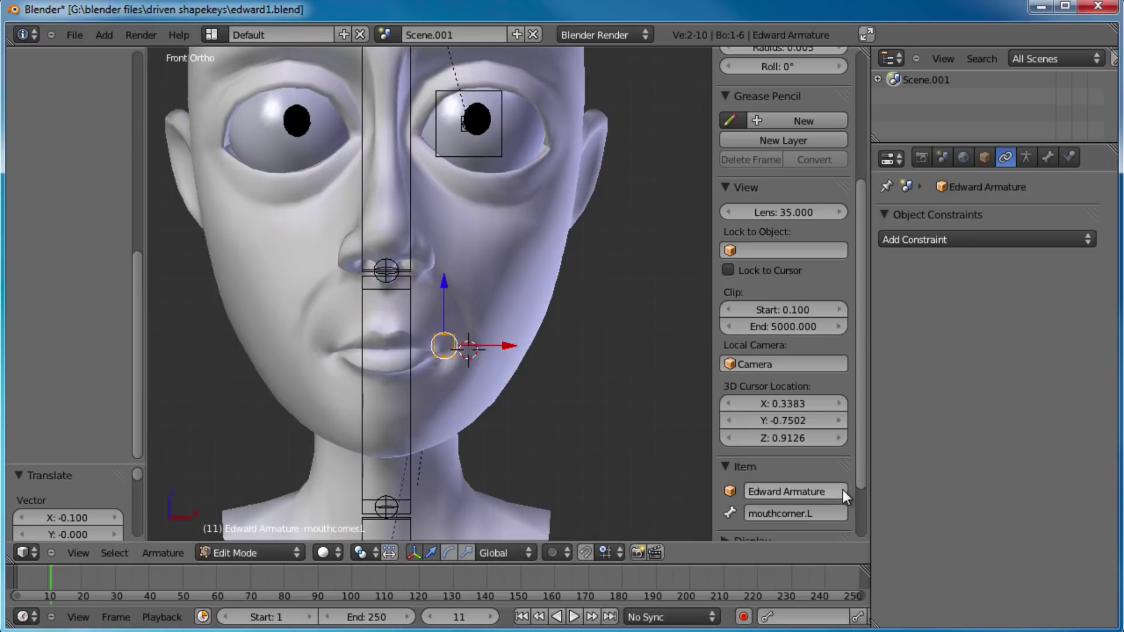
# - Duplicate the mouthcorner.L bone, place the copy beside the left nostril, and name it snarl.L
pyautogui.keyDown('shift'); pyautogui.moveTo(487, 345); pyautogui.dragTo(464, 365, button='middle'); pyautogui.keyUp('shift')
pyautogui.moveTo(456, 291)
pyautogui.keyDown('shift'); pyautogui.mouseDown(button='middle')
pyautogui.moveTo(466, 329)
pyautogui.moveTo(450, 309)
pyautogui.mouseUp(button='middle'); pyautogui.keyUp('shift')
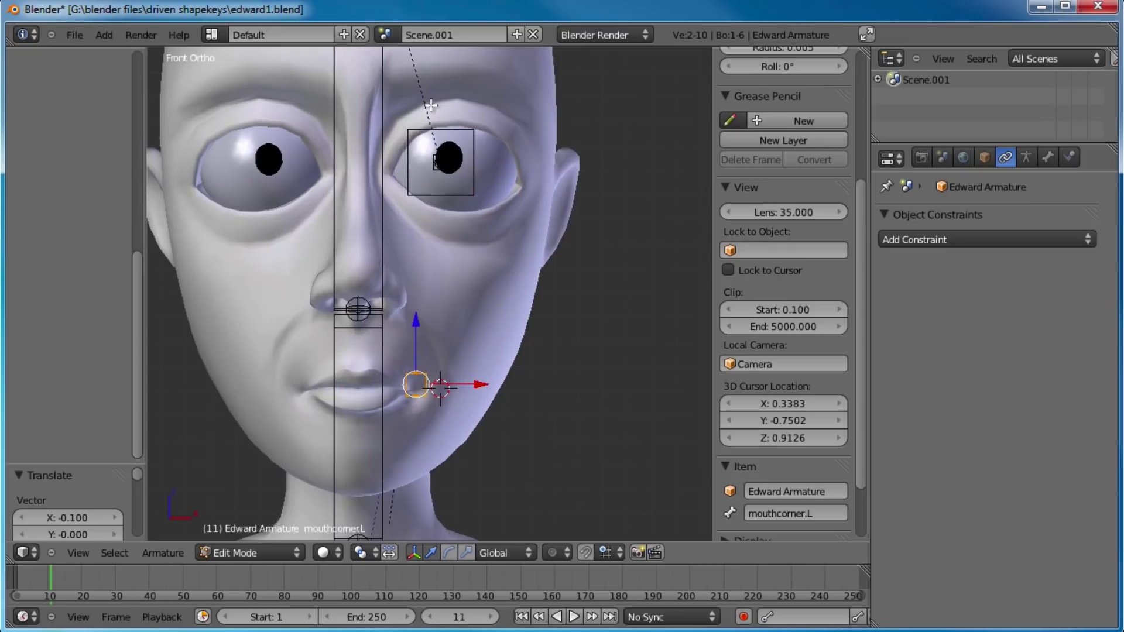
pyautogui.scroll(-2, 438, 309)
pyautogui.scroll(3, 447, 241)
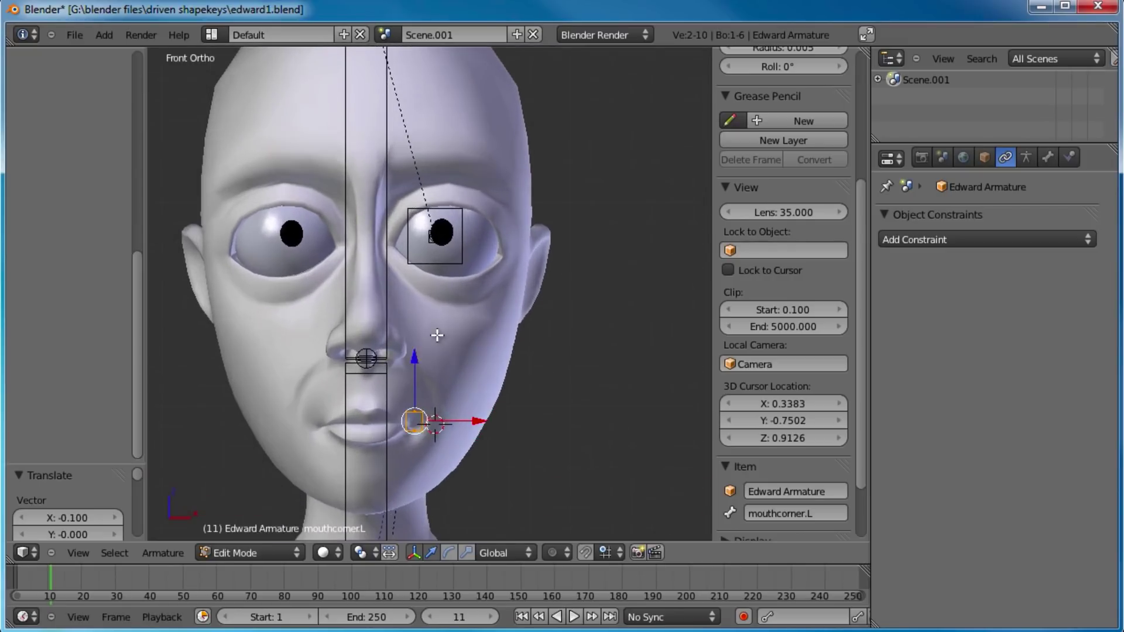
pyautogui.keyDown('shift'); pyautogui.scroll(-4, 493, 344); pyautogui.keyUp('shift')
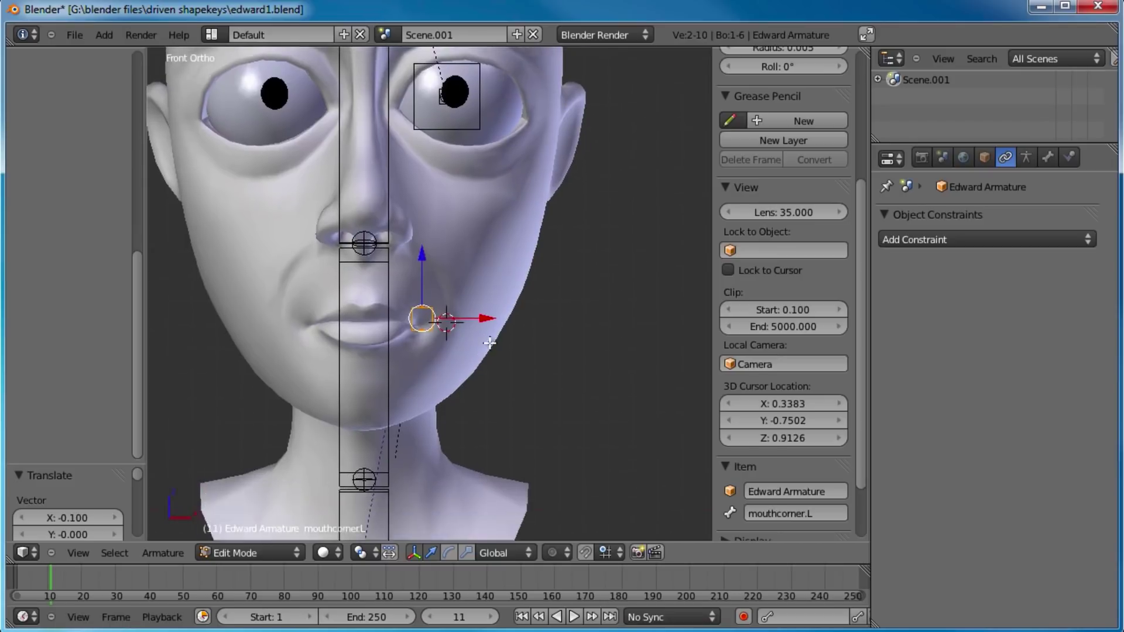
pyautogui.keyDown('shift'); pyautogui.moveTo(536, 305); pyautogui.dragTo(550, 335, button='middle'); pyautogui.keyUp('shift')
pyautogui.scroll(2, 529, 396)
pyautogui.hotkey('shift', 'd')
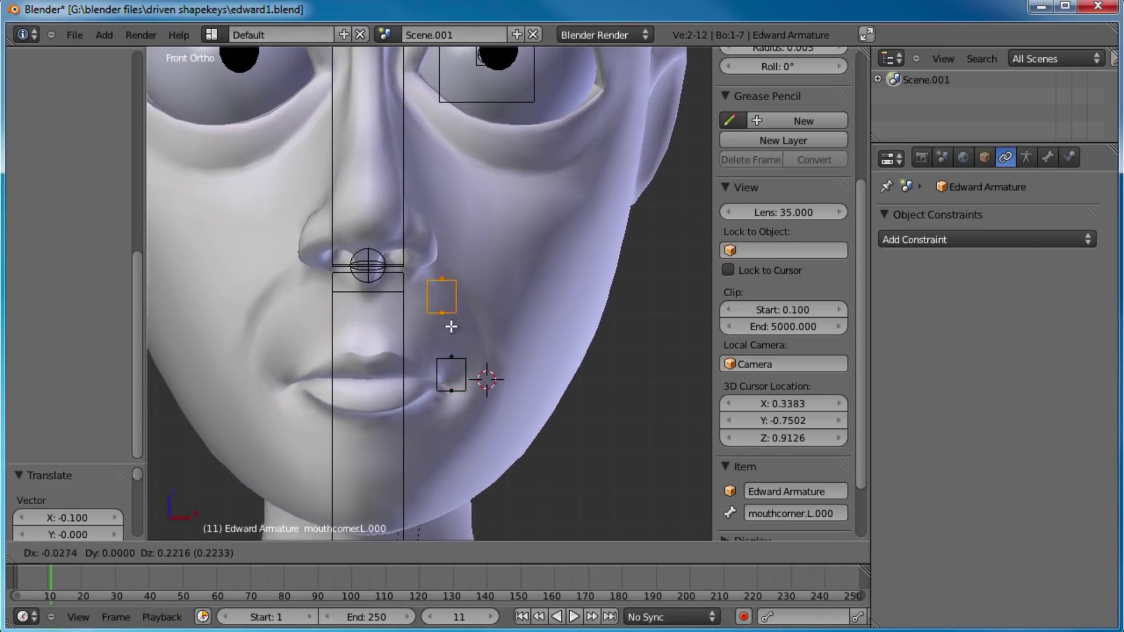
pyautogui.click(441, 306)
pyautogui.click(797, 508)
pyautogui.write('snarl.L')
pyautogui.press('Return')
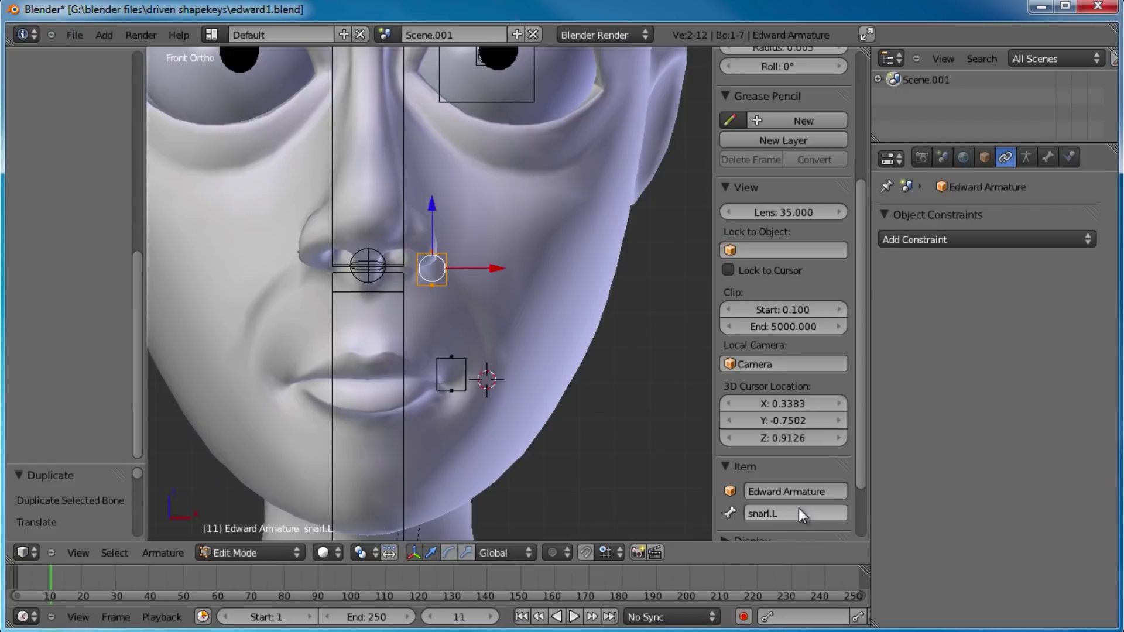
# - Move snarl.L about -0.139 along Y in side view so it sits at the crease beside the nostril
pyautogui.moveTo(572, 258); pyautogui.dragTo(452, 273, button='middle')
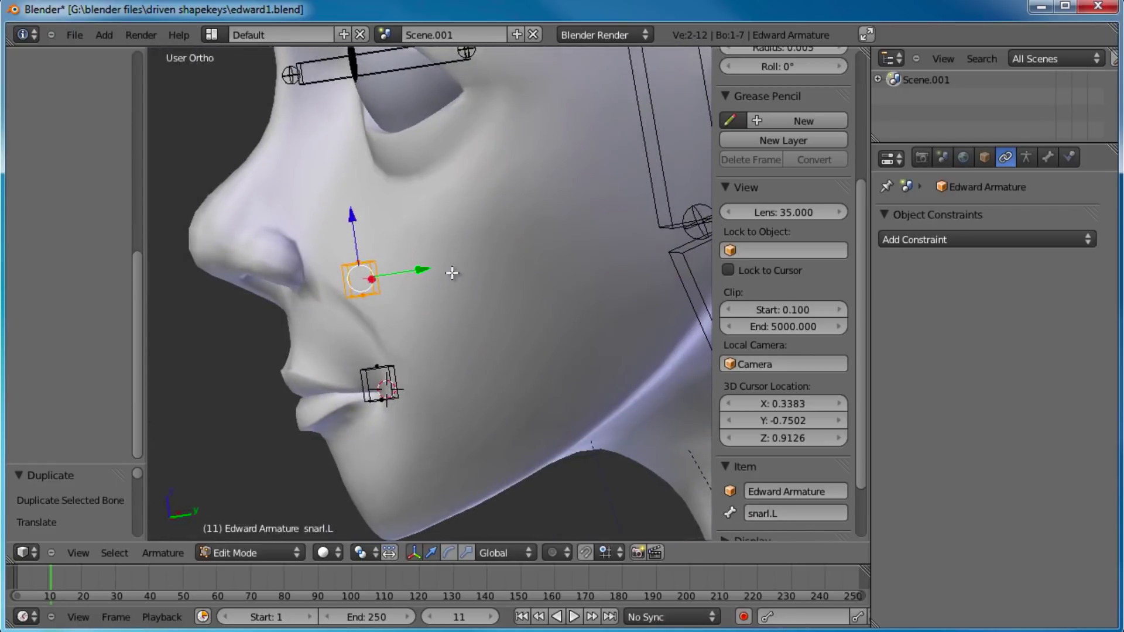
pyautogui.press('KP_3')
pyautogui.press('g')
pyautogui.click(392, 273)
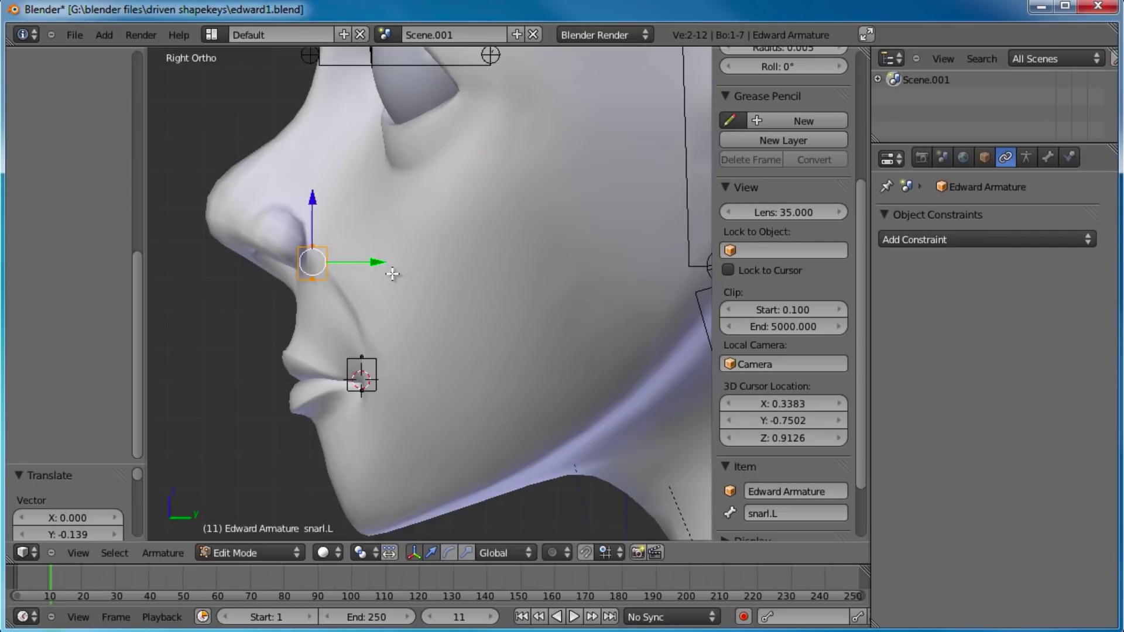
# - Duplicate snarl.L in front view and place the copy on the face's midline at the chin
pyautogui.scroll(-2, 392, 273)
pyautogui.press('KP_1')
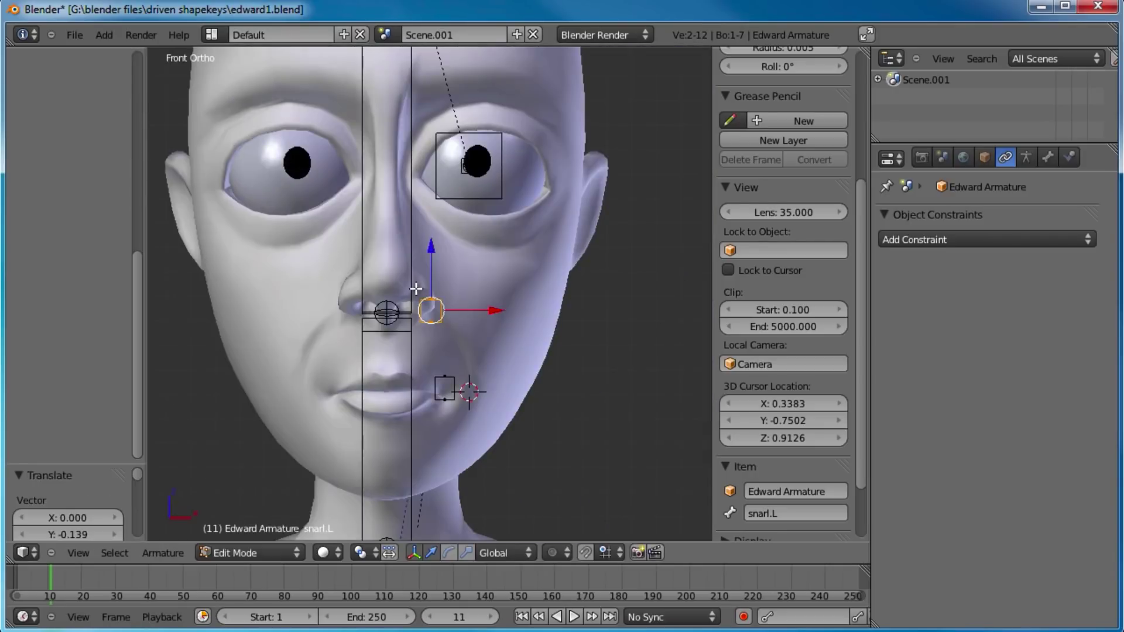
pyautogui.keyDown('shift'); pyautogui.moveTo(496, 344); pyautogui.dragTo(510, 281, button='middle'); pyautogui.keyUp('shift')
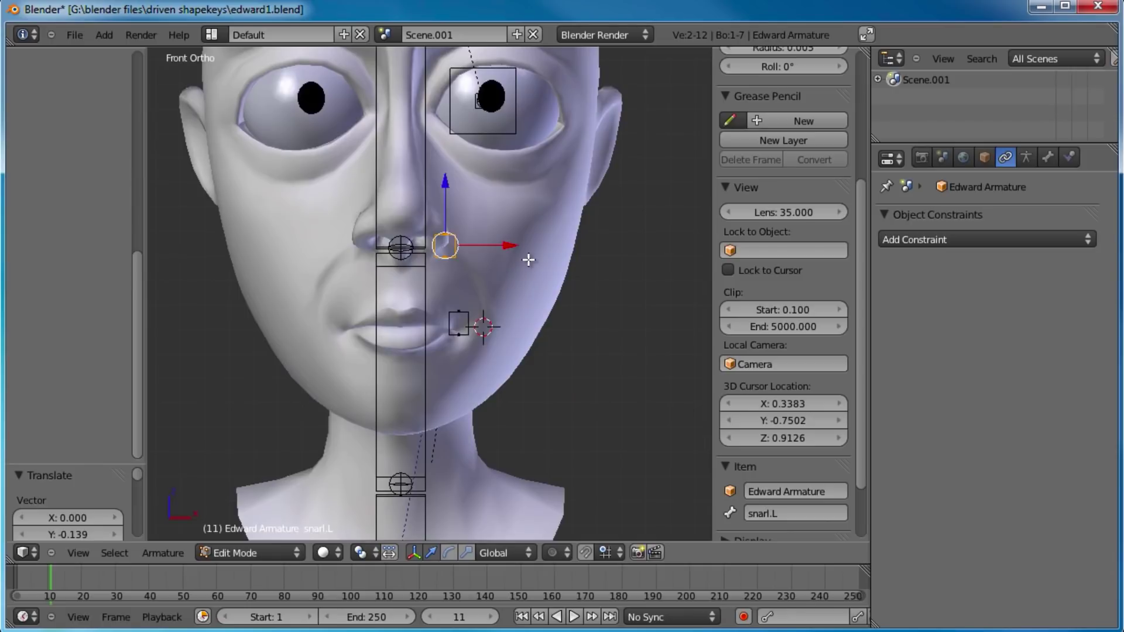
pyautogui.hotkey('shift', 'd')
pyautogui.click(494, 430)
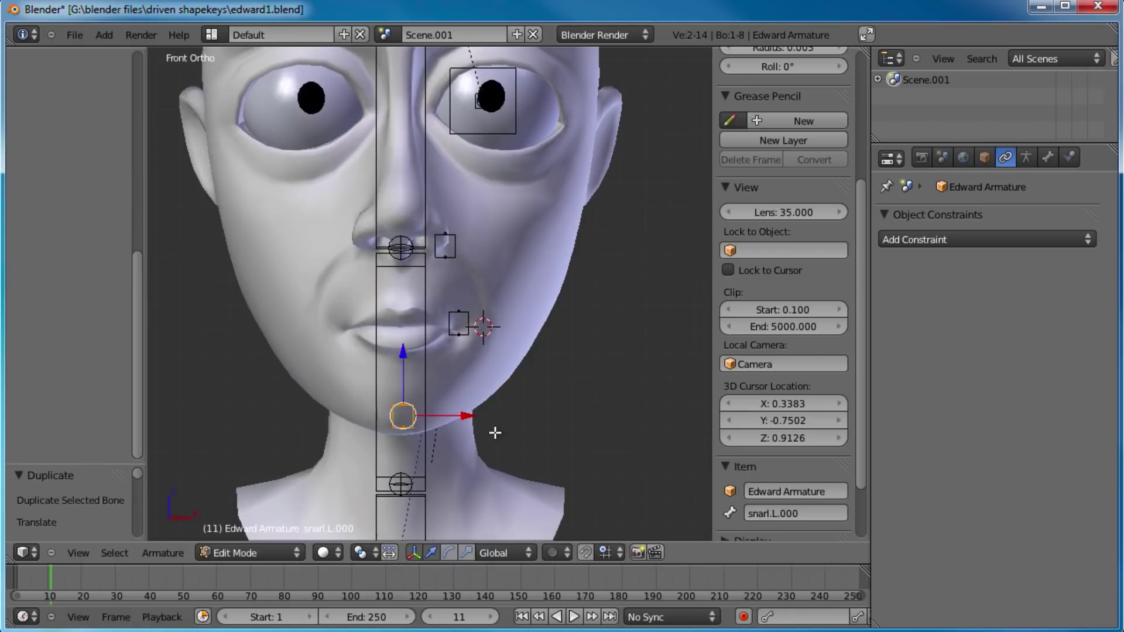
pyautogui.press('z')
pyautogui.scroll(6, 594, 251)
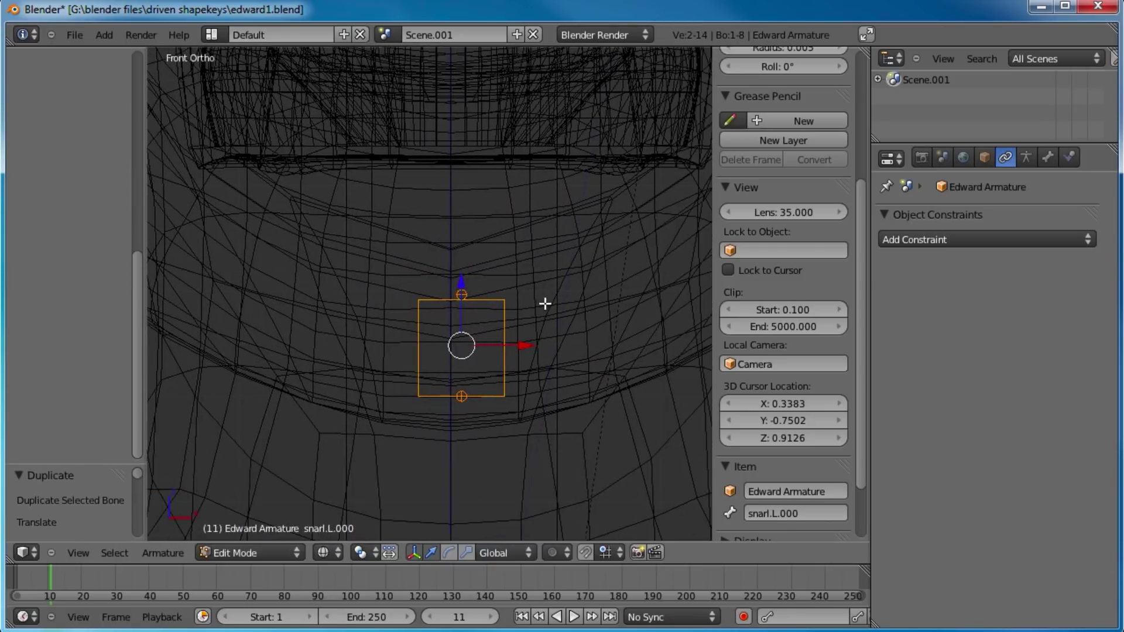
pyautogui.moveTo(528, 352); pyautogui.dragTo(517, 351)
pyautogui.scroll(-3, 562, 334)
# - Move the duplicated bone about 0.108 along Y in side view so it sits at the tip of the chin
pyautogui.press('Tab')
pyautogui.moveTo(547, 319); pyautogui.dragTo(476, 307, button='middle')
pyautogui.press('z')
pyautogui.press('KP_3')
pyautogui.press('Tab')
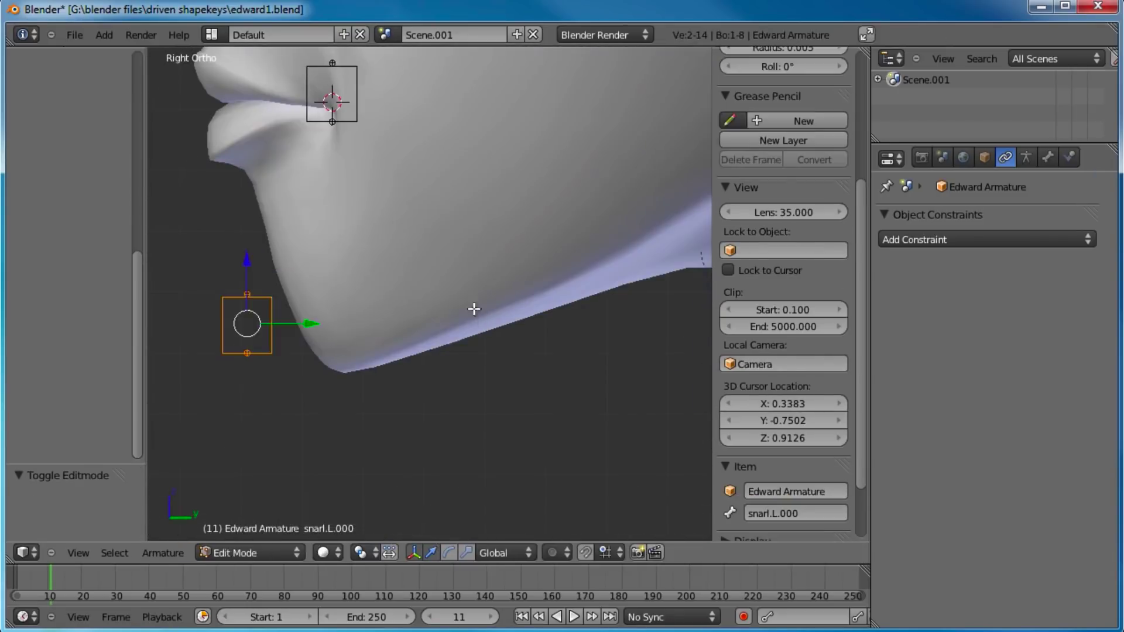
pyautogui.press('g')
pyautogui.click(295, 336)
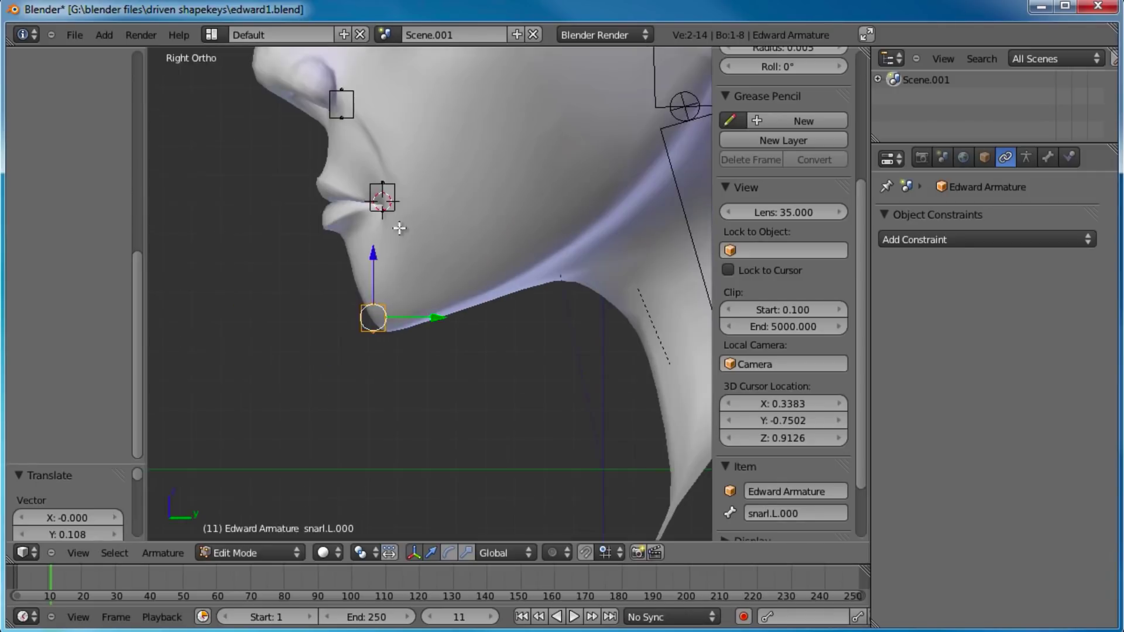
# - Rename the bone at the chin as chin
pyautogui.scroll(-6, 443, 269)
pyautogui.keyDown('shift'); pyautogui.moveTo(443, 269); pyautogui.dragTo(434, 300, button='middle'); pyautogui.keyUp('shift')
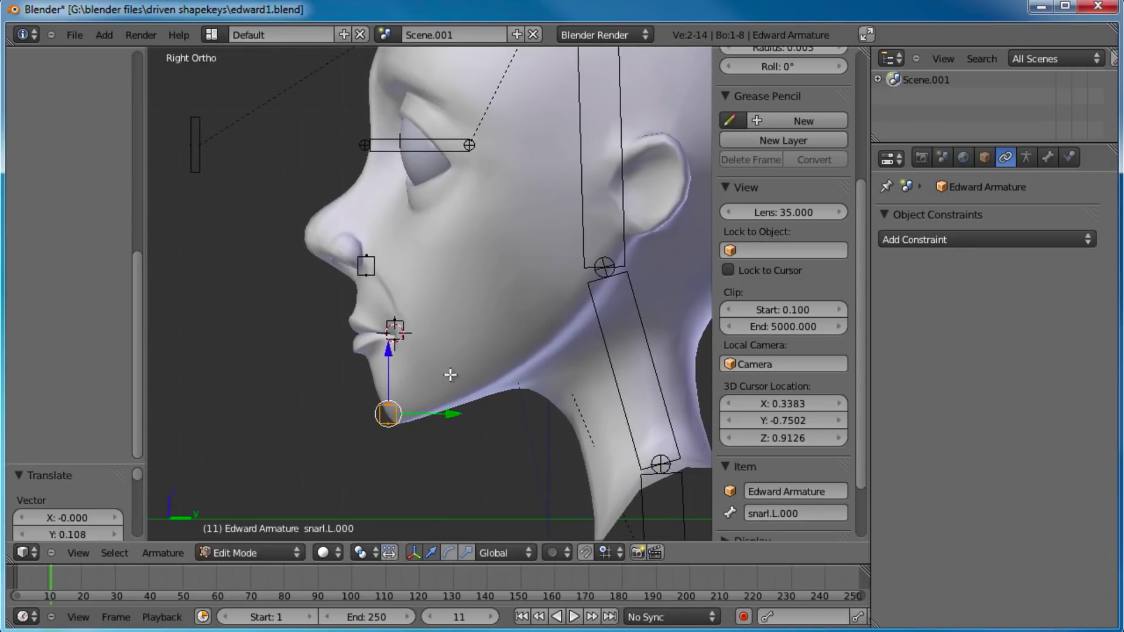
pyautogui.keyDown('shift'); pyautogui.moveTo(482, 338); pyautogui.dragTo(469, 325, button='middle'); pyautogui.keyUp('shift')
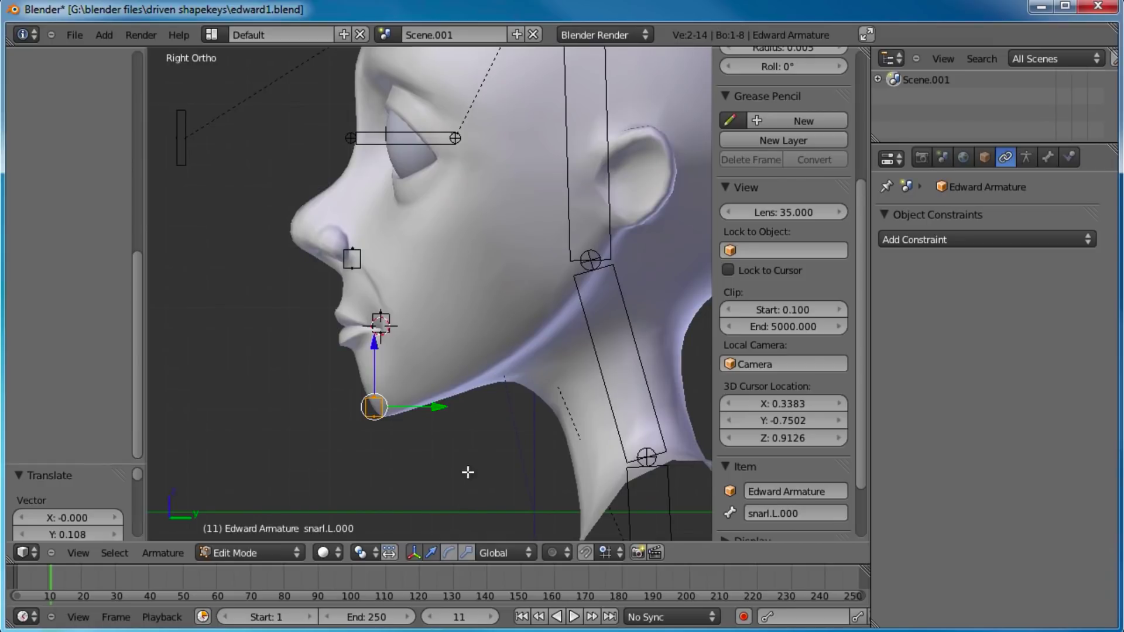
pyautogui.press('Tab')
pyautogui.press('Tab')
pyautogui.press('Tab')
pyautogui.press('Tab')
pyautogui.keyDown('shift'); pyautogui.moveTo(469, 450); pyautogui.dragTo(467, 434, button='middle'); pyautogui.keyUp('shift')
pyautogui.moveTo(438, 277); pyautogui.dragTo(438, 335, button='middle')
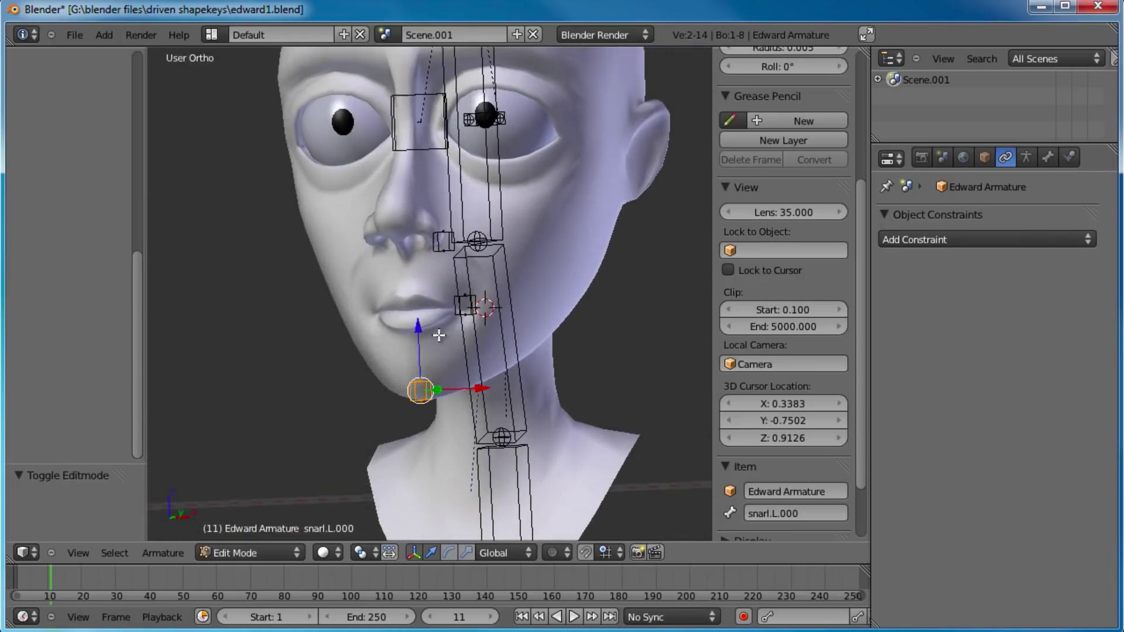
pyautogui.click(812, 516)
pyautogui.write('chin')
pyautogui.press('Return')
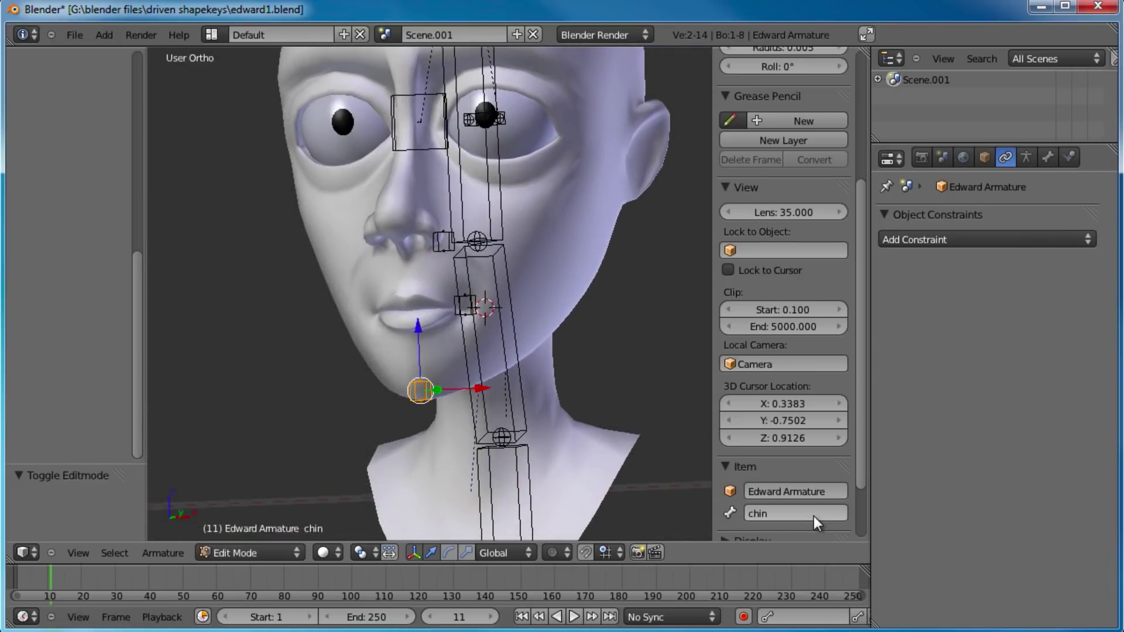
# - Duplicate the chin bone in side view, place the copy at the lower lip about 0.34 higher, and name it bottomlip
pyautogui.moveTo(477, 316); pyautogui.dragTo(401, 318, button='middle')
pyautogui.scroll(3, 495, 332)
pyautogui.scroll(-2, 446, 310)
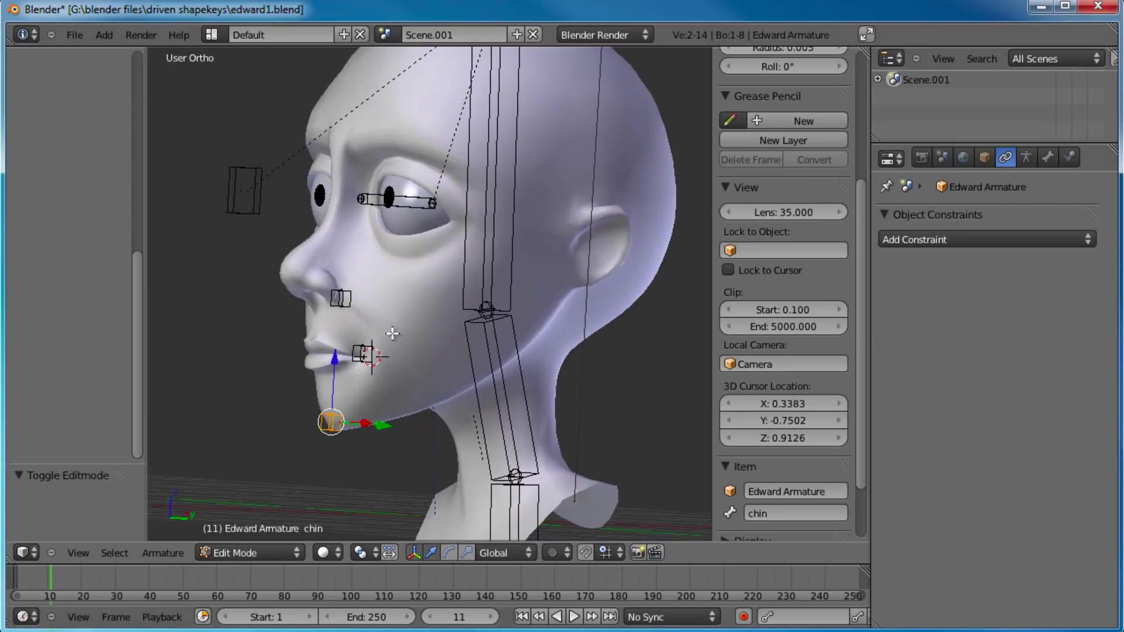
pyautogui.press('KP_3')
pyautogui.scroll(2, 434, 319)
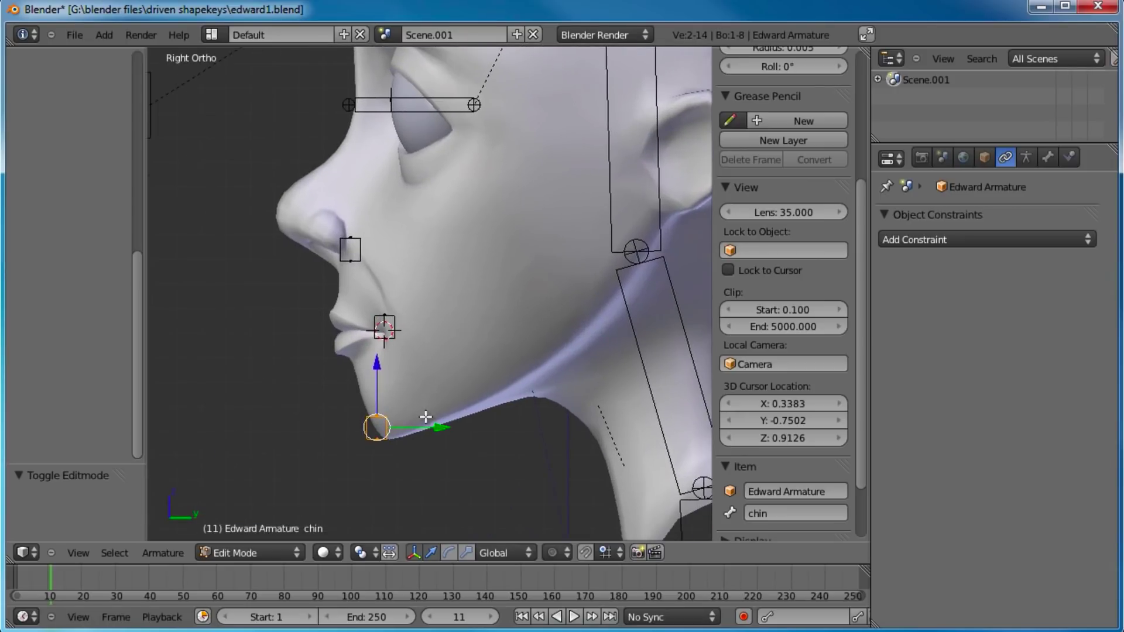
pyautogui.hotkey('shift', 'd')
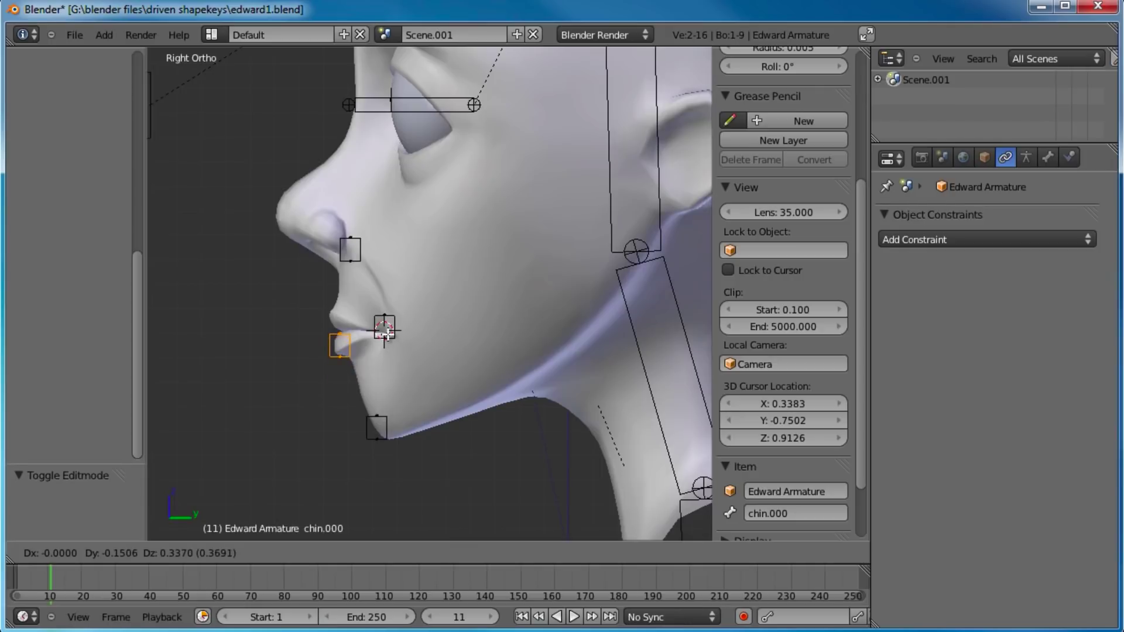
pyautogui.click(386, 333)
pyautogui.click(792, 513)
pyautogui.write('bot')
pyautogui.press('Return')
# - Duplicate bottomlip, place the copy at the upper lip about 0.13 higher, and name it toplip
pyautogui.hotkey('shift', 'd')
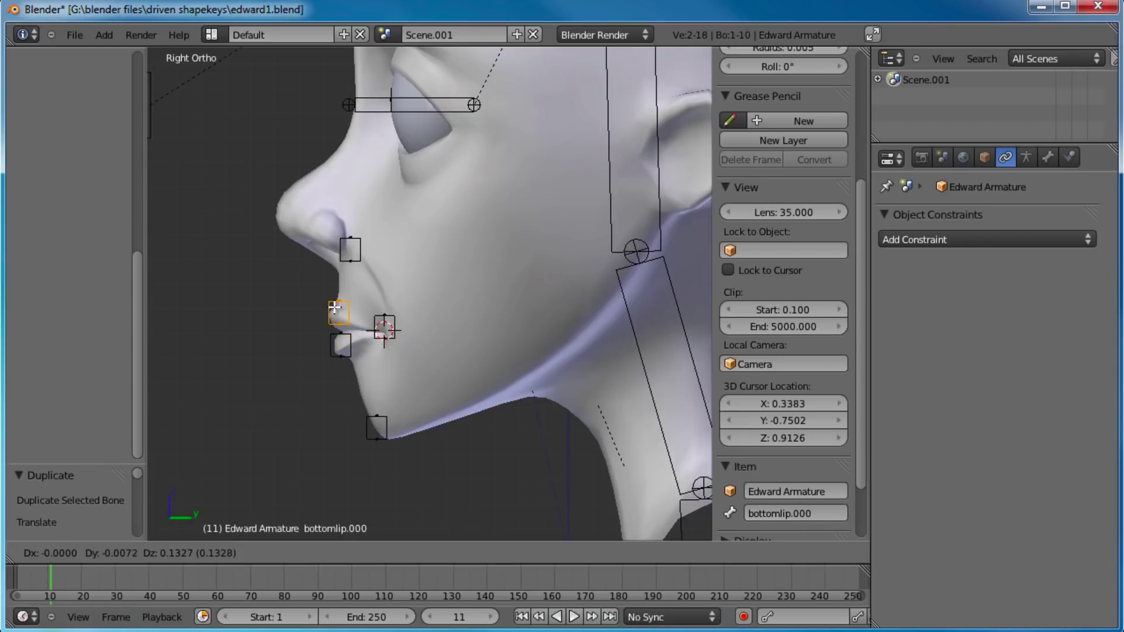
pyautogui.click(337, 314)
pyautogui.click(807, 510)
pyautogui.write('toplip')
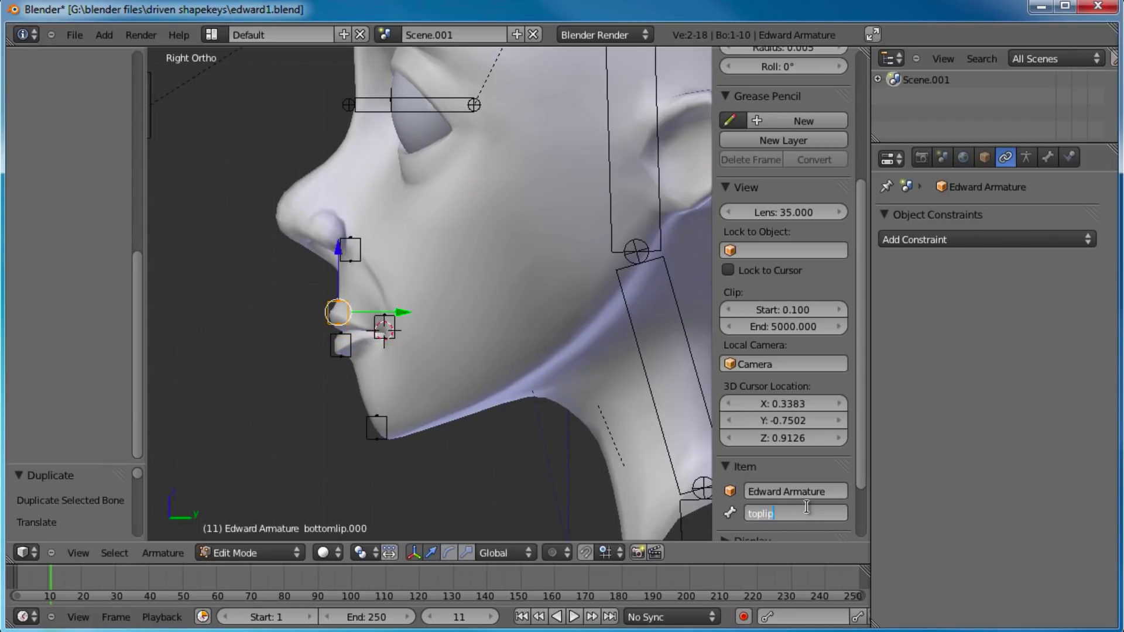
pyautogui.press('Return')
# - Turn off Deform for the snarl.L bone in its bone properties
pyautogui.scroll(-4, 473, 269)
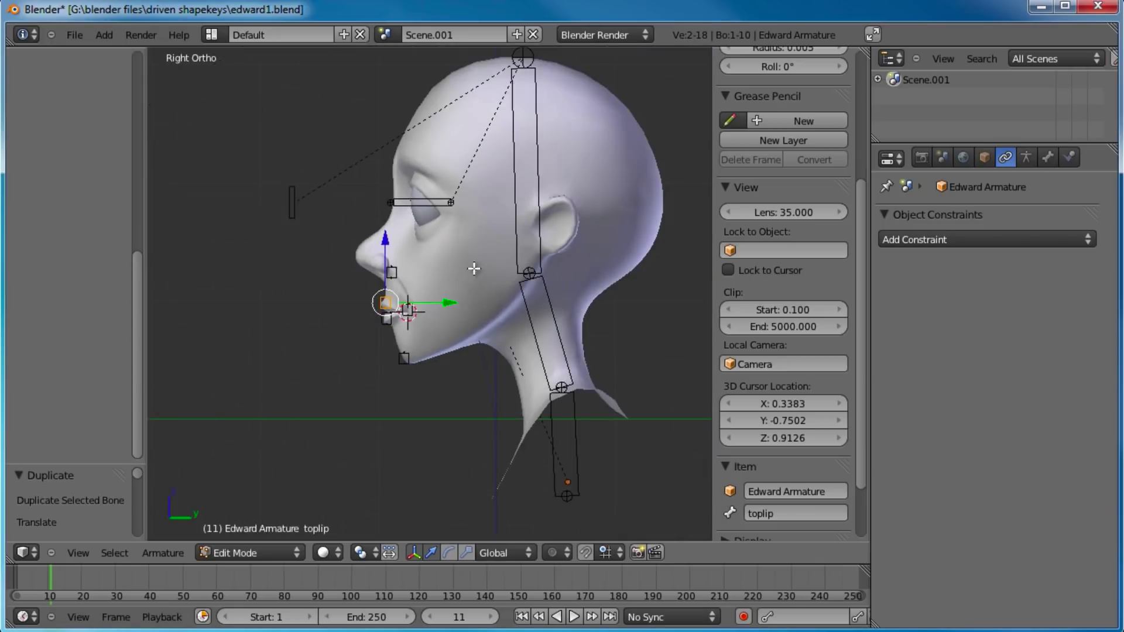
pyautogui.moveTo(462, 289)
pyautogui.mouseDown(button='middle')
pyautogui.moveTo(486, 273)
pyautogui.moveTo(449, 285)
pyautogui.mouseUp(button='middle')
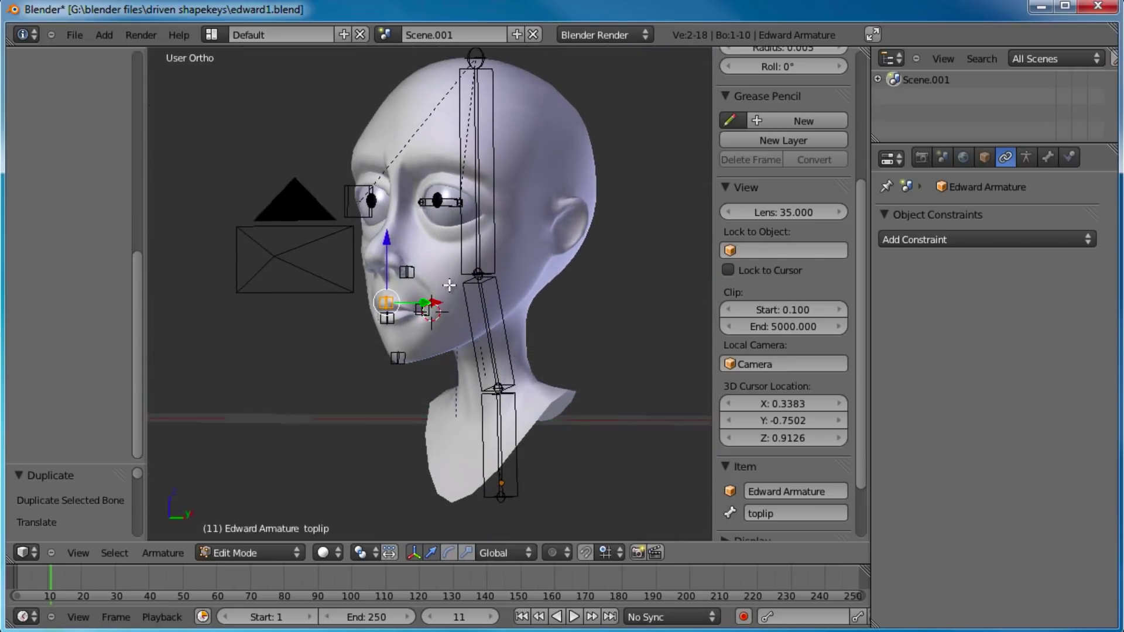
pyautogui.scroll(2, 431, 276)
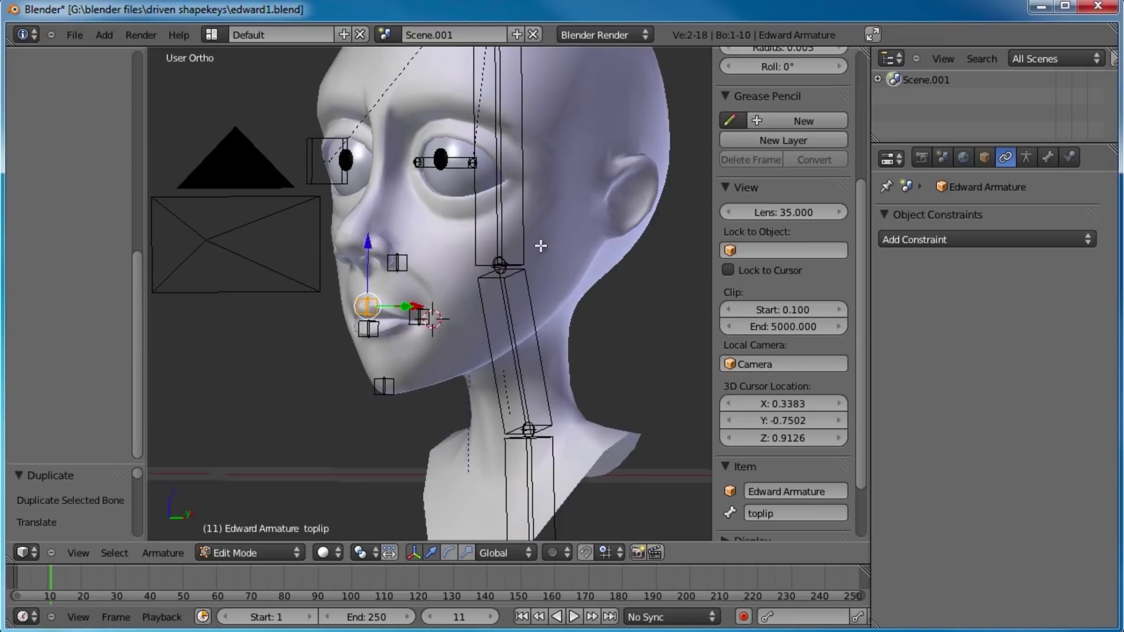
pyautogui.moveTo(455, 287)
pyautogui.mouseDown(button='middle')
pyautogui.moveTo(440, 293)
pyautogui.moveTo(447, 285)
pyautogui.mouseUp(button='middle')
pyautogui.rightClick(397, 261)
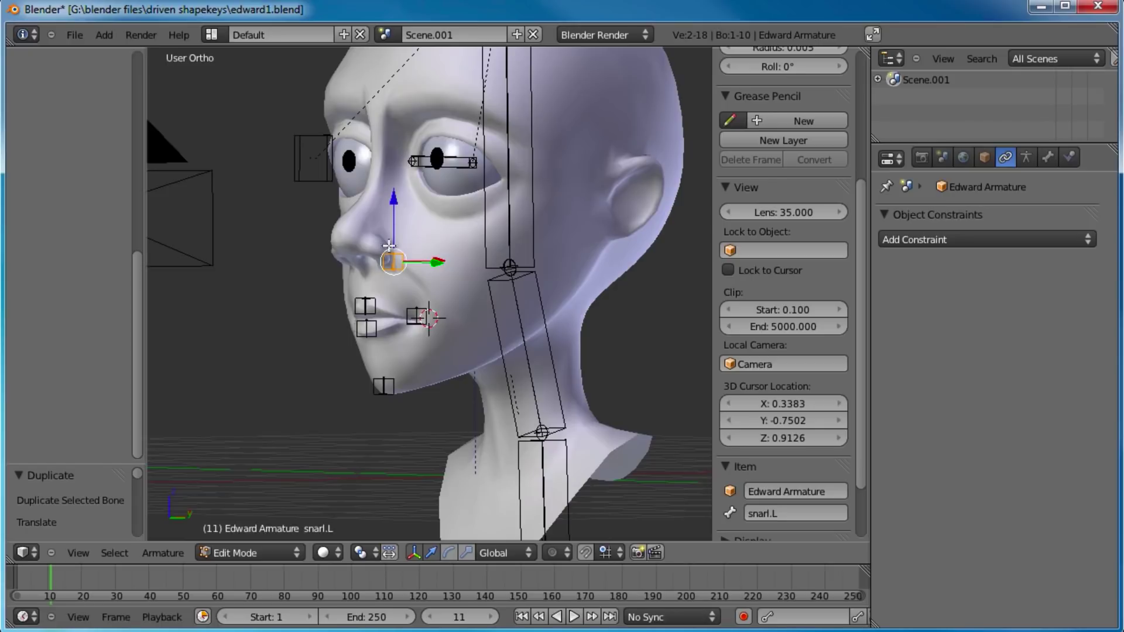
pyautogui.scroll(1, 437, 300)
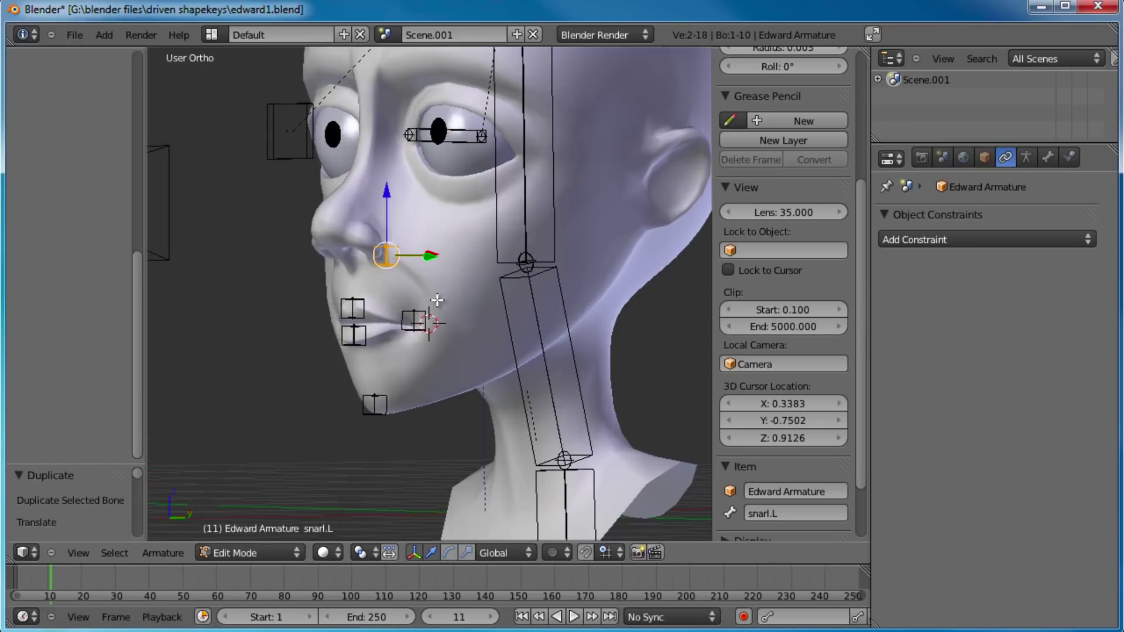
pyautogui.click(1048, 155)
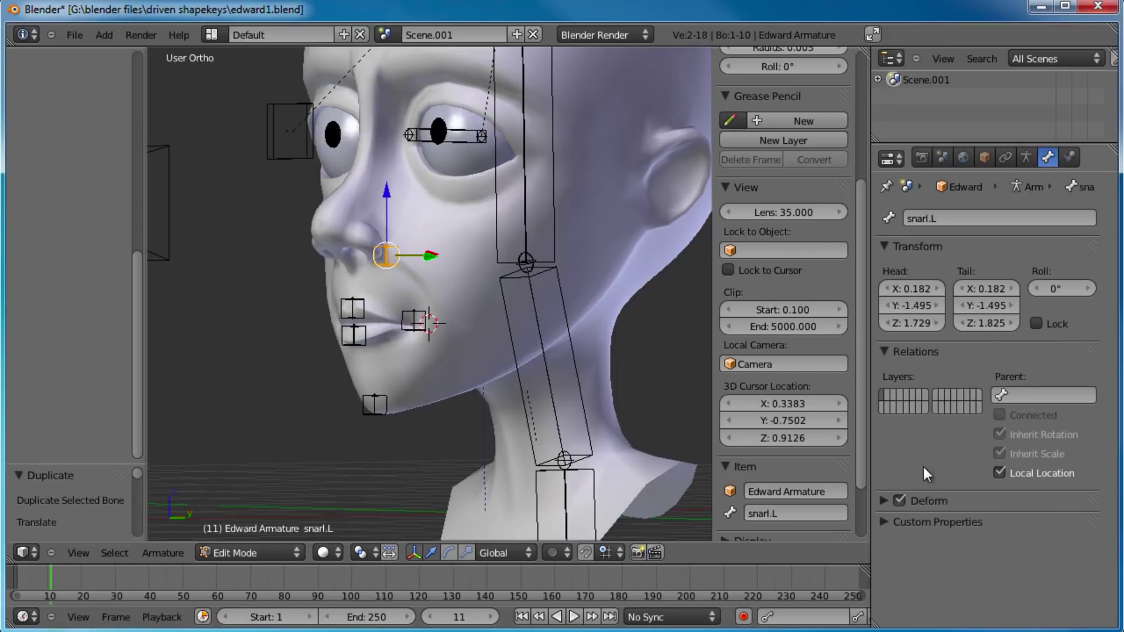
pyautogui.click(900, 500)
# - Turn off Deform for the mouthcorner.L, toplip, bottomlip and chin bones
pyautogui.rightClick(414, 328)
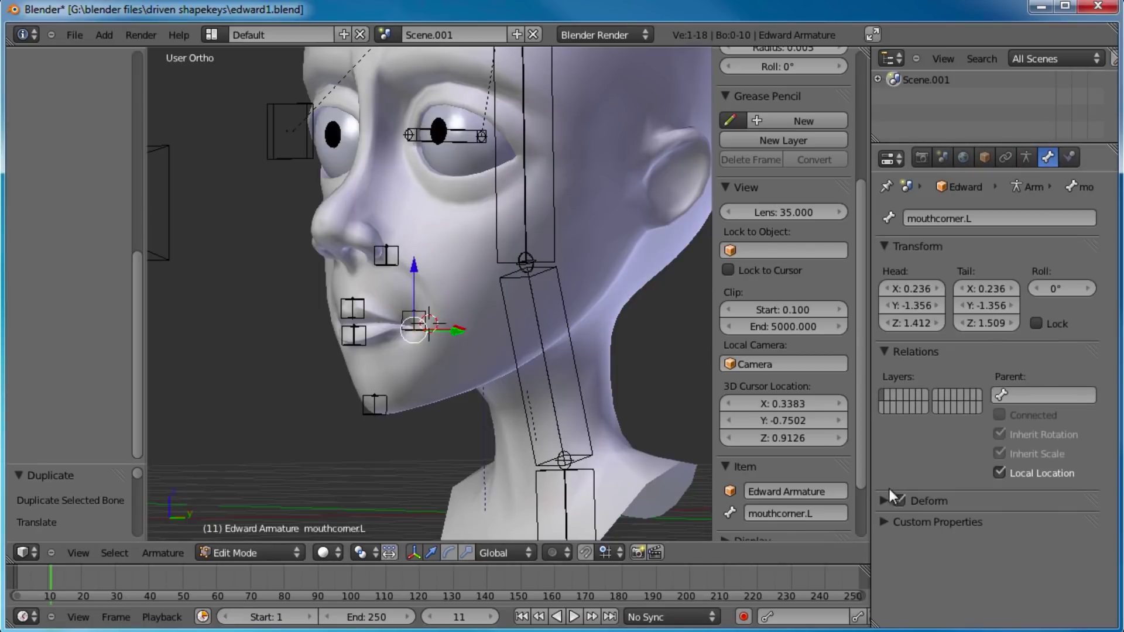
pyautogui.rightClick(352, 308)
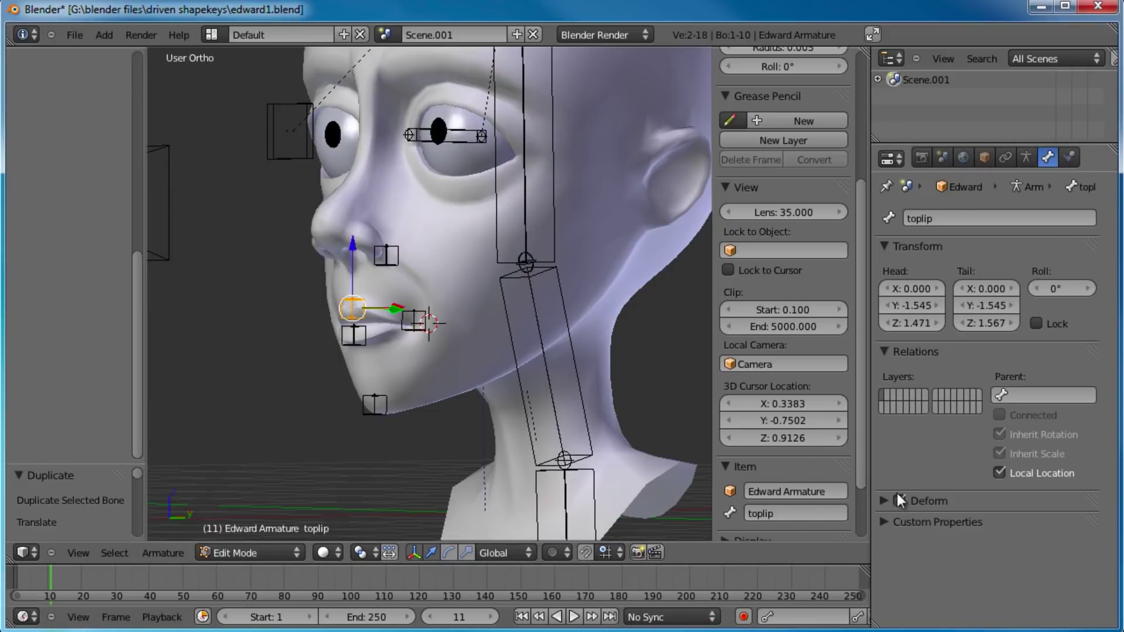
pyautogui.rightClick(350, 343)
pyautogui.click(900, 504)
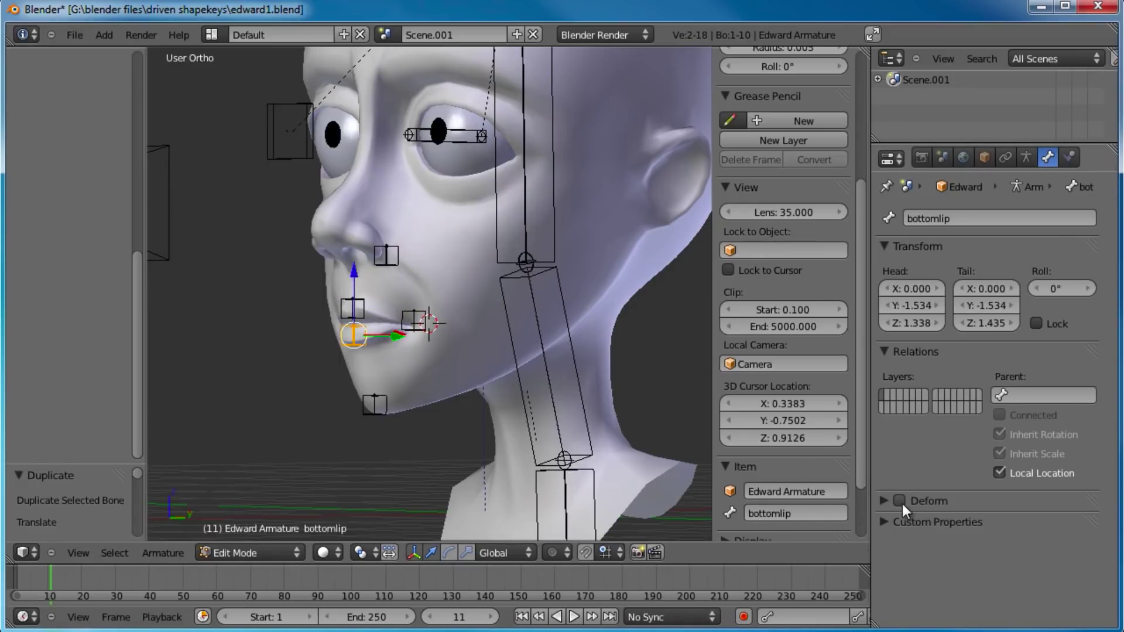
pyautogui.rightClick(389, 407)
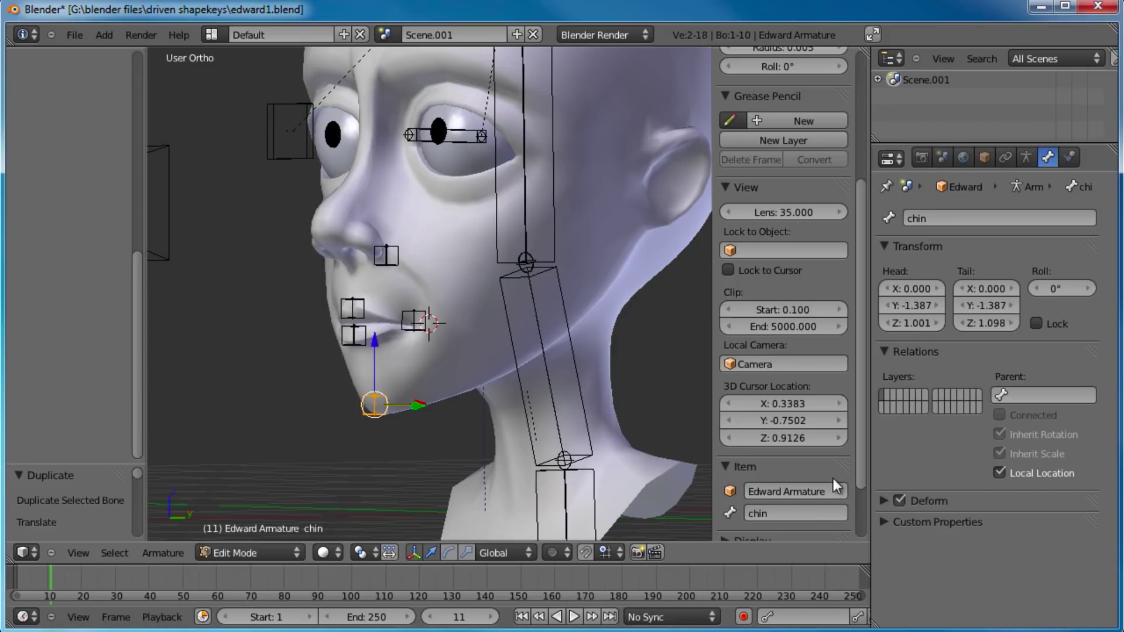
pyautogui.click(900, 501)
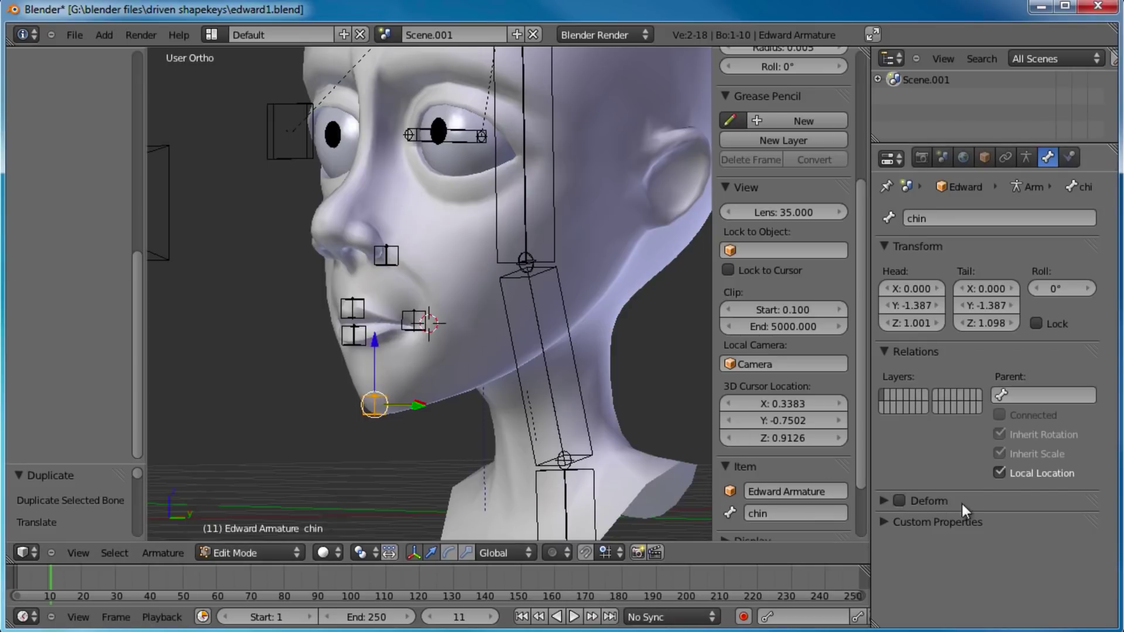
# - Turn off Deform for the eye.L and lookat.L bones
pyautogui.moveTo(501, 215); pyautogui.dragTo(531, 272, button='middle')
pyautogui.scroll(2, 452, 247)
pyautogui.moveTo(462, 243); pyautogui.dragTo(445, 258, button='middle')
pyautogui.rightClick(449, 157)
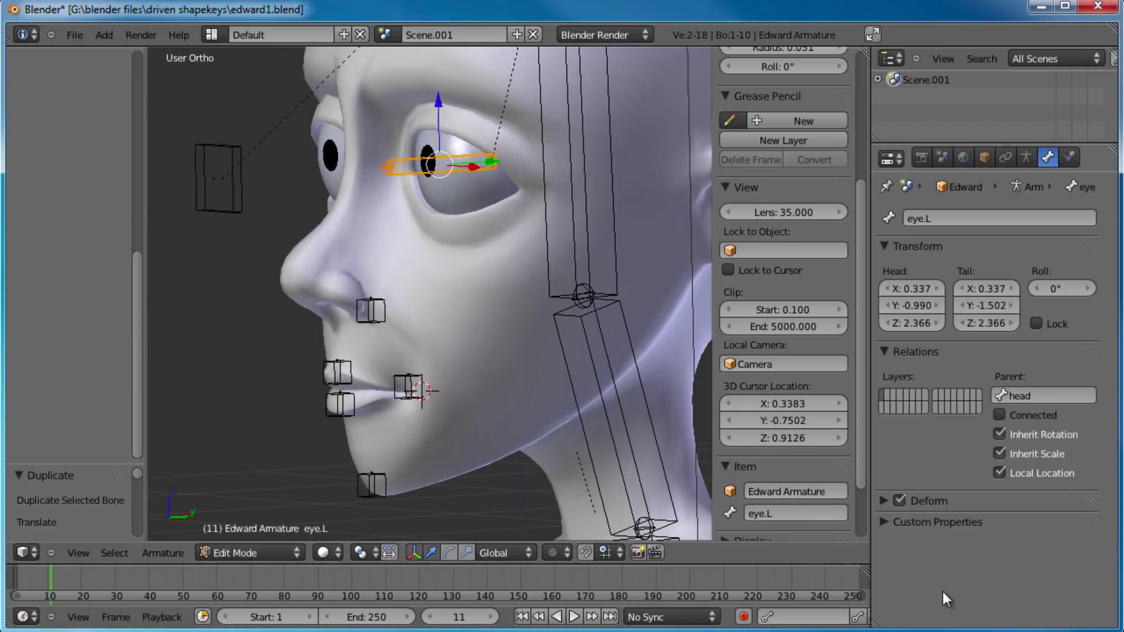
pyautogui.click(899, 502)
pyautogui.scroll(-3, 398, 255)
pyautogui.moveTo(384, 250)
pyautogui.mouseDown(button='middle')
pyautogui.moveTo(482, 248)
pyautogui.moveTo(392, 246)
pyautogui.mouseUp(button='middle')
pyautogui.rightClick(313, 207)
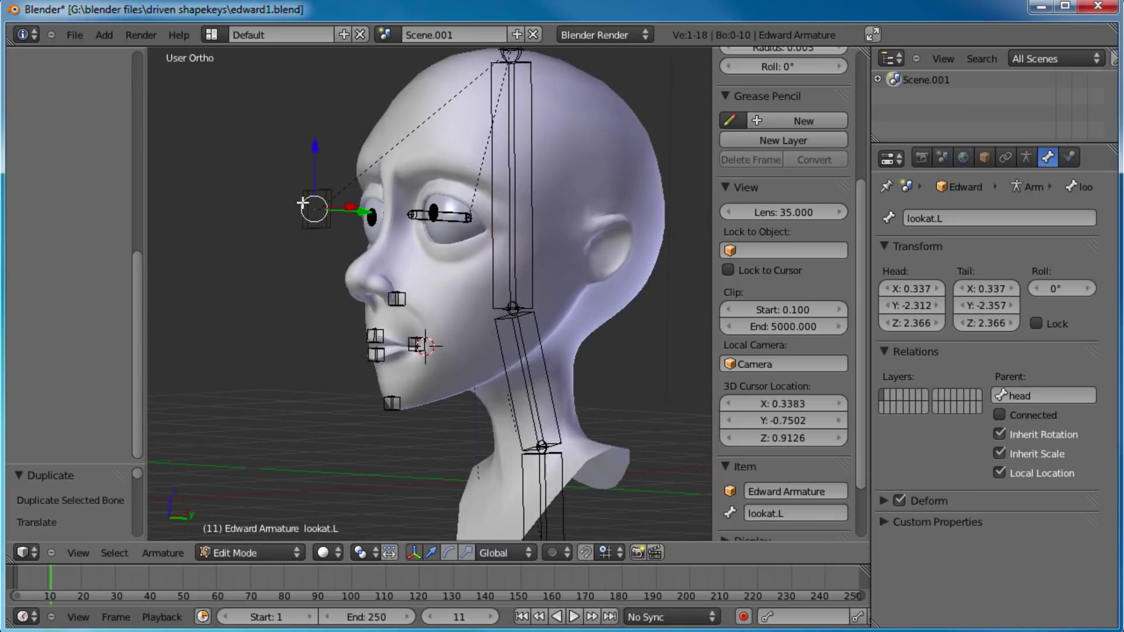
pyautogui.click(899, 501)
# - Duplicate mouthcorner.L in side view and place the copy on the cheek behind the mouth corner
pyautogui.moveTo(545, 322)
pyautogui.mouseDown(button='middle')
pyautogui.moveTo(590, 325)
pyautogui.moveTo(548, 327)
pyautogui.mouseUp(button='middle')
pyautogui.press('KP_3')
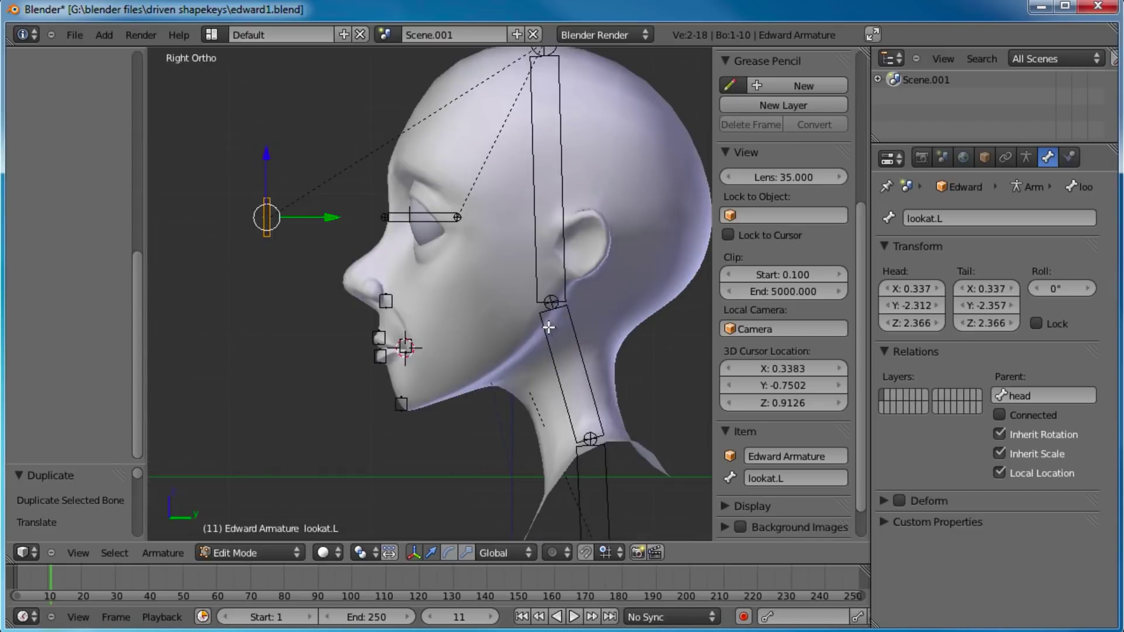
pyautogui.scroll(3, 460, 321)
pyautogui.rightClick(404, 373)
pyautogui.keyDown('shift'); pyautogui.moveTo(491, 388); pyautogui.dragTo(512, 337); pyautogui.keyUp('shift')
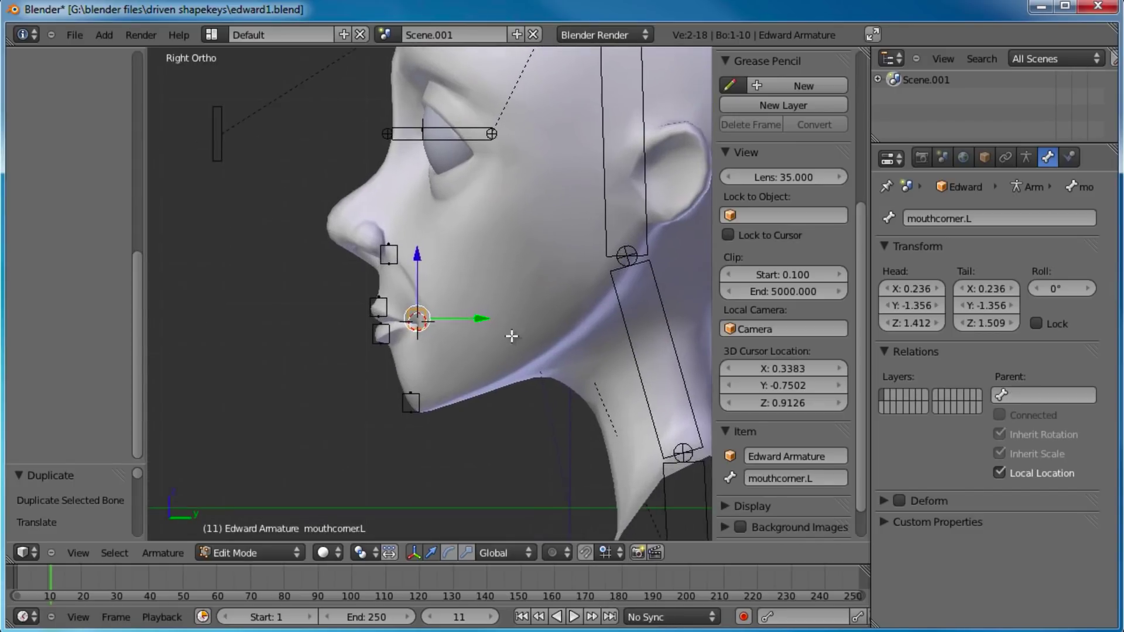
pyautogui.scroll(1, 516, 335)
pyautogui.keyDown('shift'); pyautogui.moveTo(533, 292); pyautogui.dragTo(508, 313, button='middle'); pyautogui.keyUp('shift')
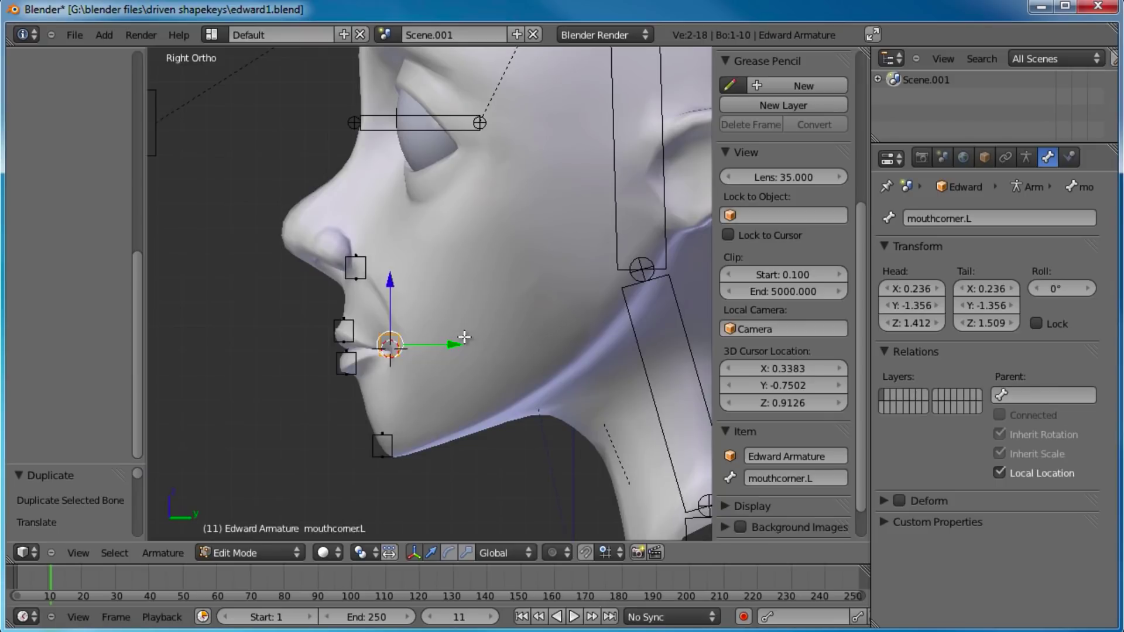
pyautogui.hotkey('shift', 'd')
pyautogui.click(536, 324)
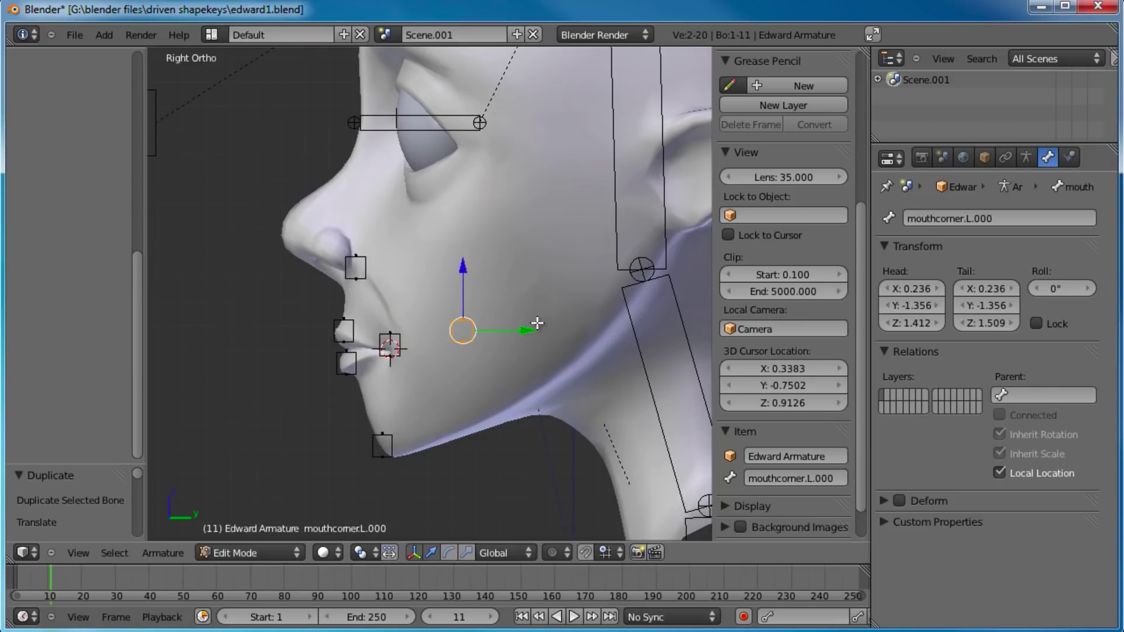
# - Move the duplicated cheek bone about 0.287 along X in front view, out toward the side of the face
pyautogui.press('KP_1')
pyautogui.press('g')
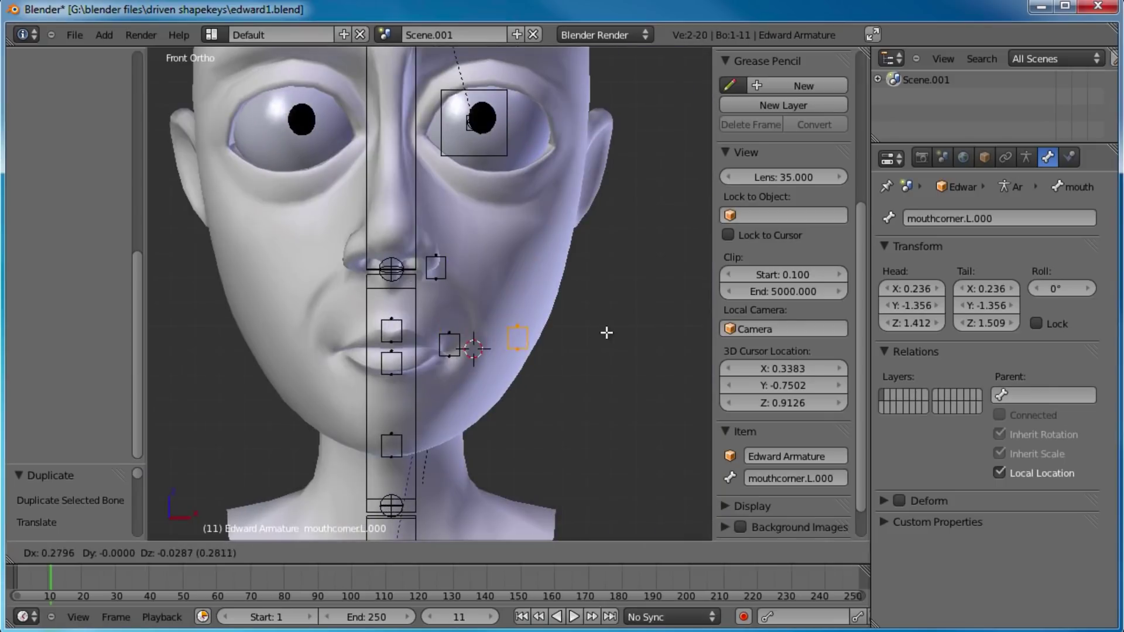
pyautogui.click(608, 332)
pyautogui.scroll(-1, 466, 297)
pyautogui.moveTo(480, 292)
pyautogui.mouseDown(button='middle')
pyautogui.moveTo(389, 297)
pyautogui.moveTo(426, 296)
pyautogui.moveTo(418, 310)
pyautogui.moveTo(462, 283)
pyautogui.mouseUp(button='middle')
pyautogui.press('KP_1')
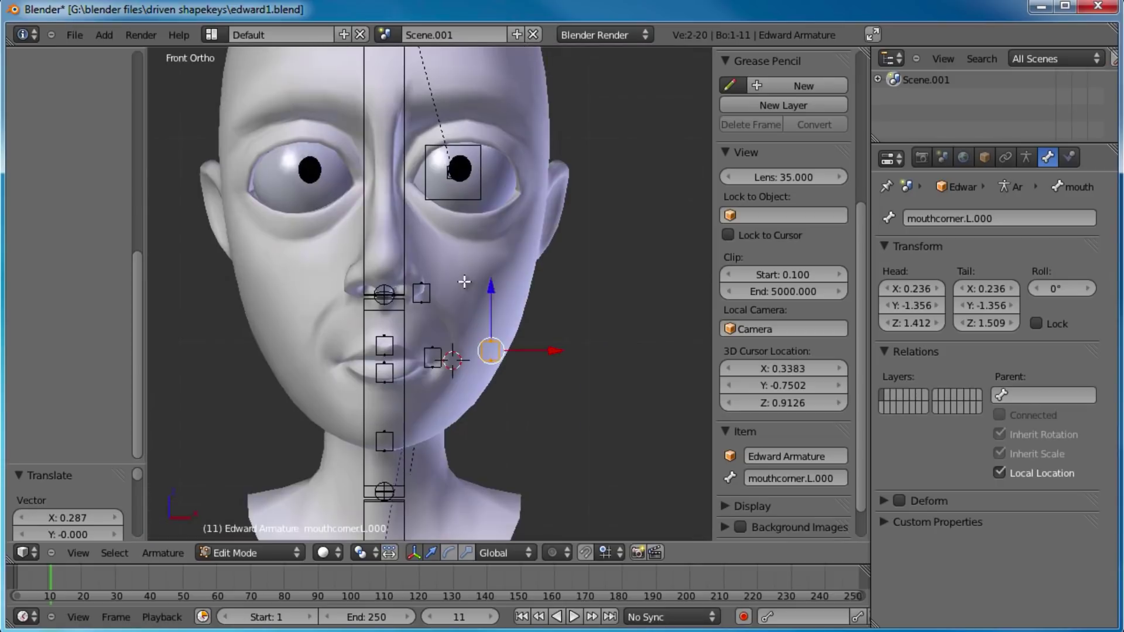
pyautogui.scroll(2, 474, 278)
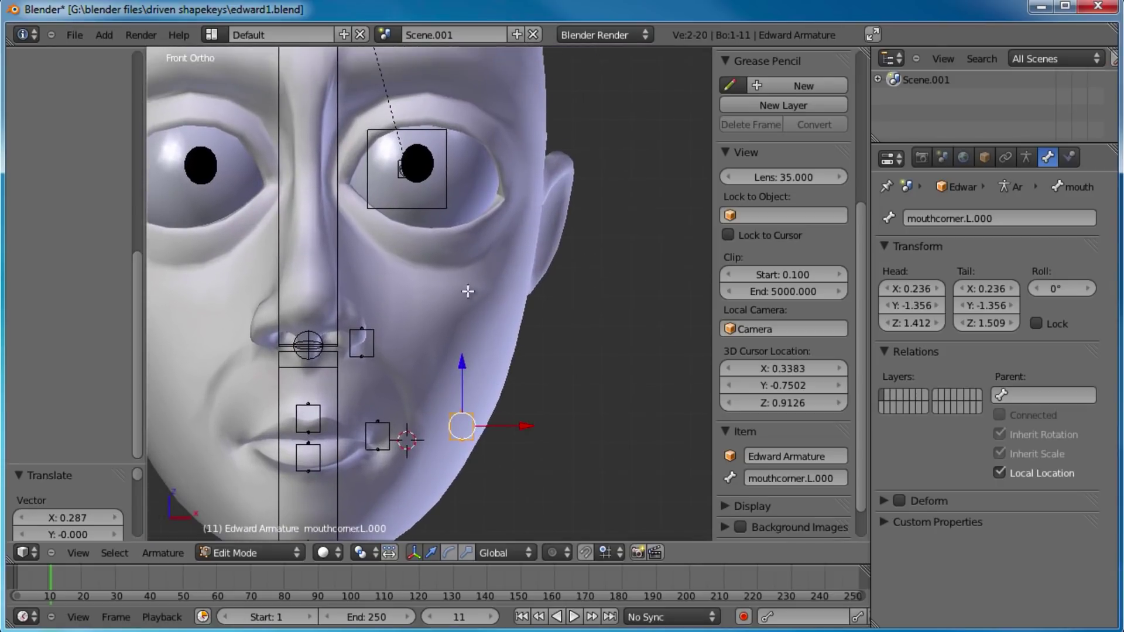
# - Duplicate the cheek bone, placing the copy just below the left eye, and rename the original cheek bone cheek.L
pyautogui.hotkey('shift', 'd')
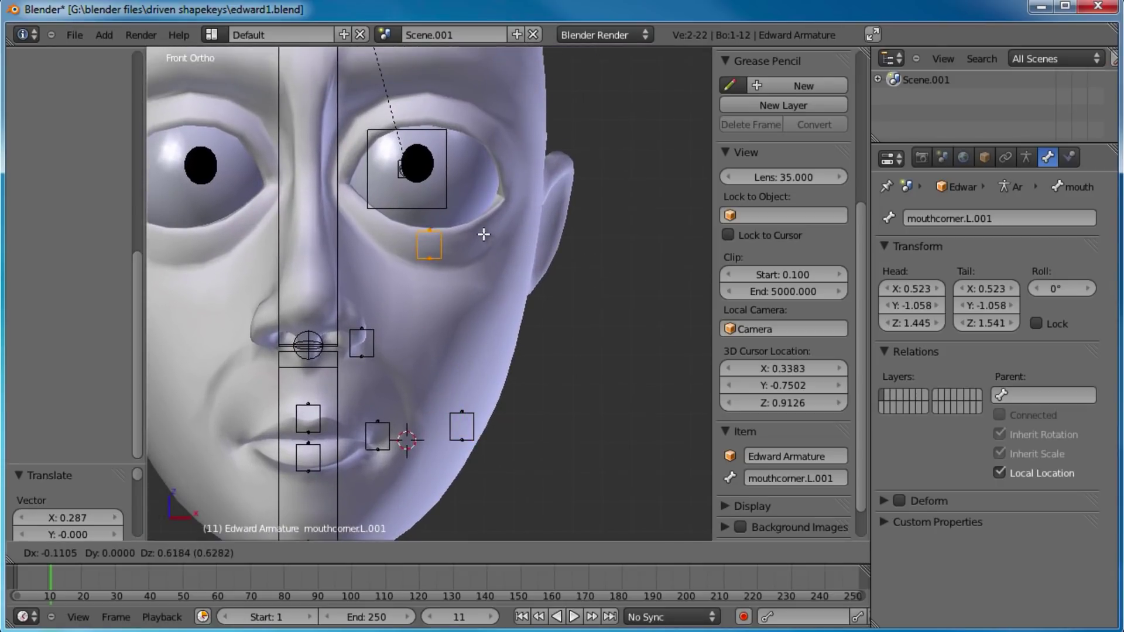
pyautogui.click(485, 231)
pyautogui.rightClick(462, 425)
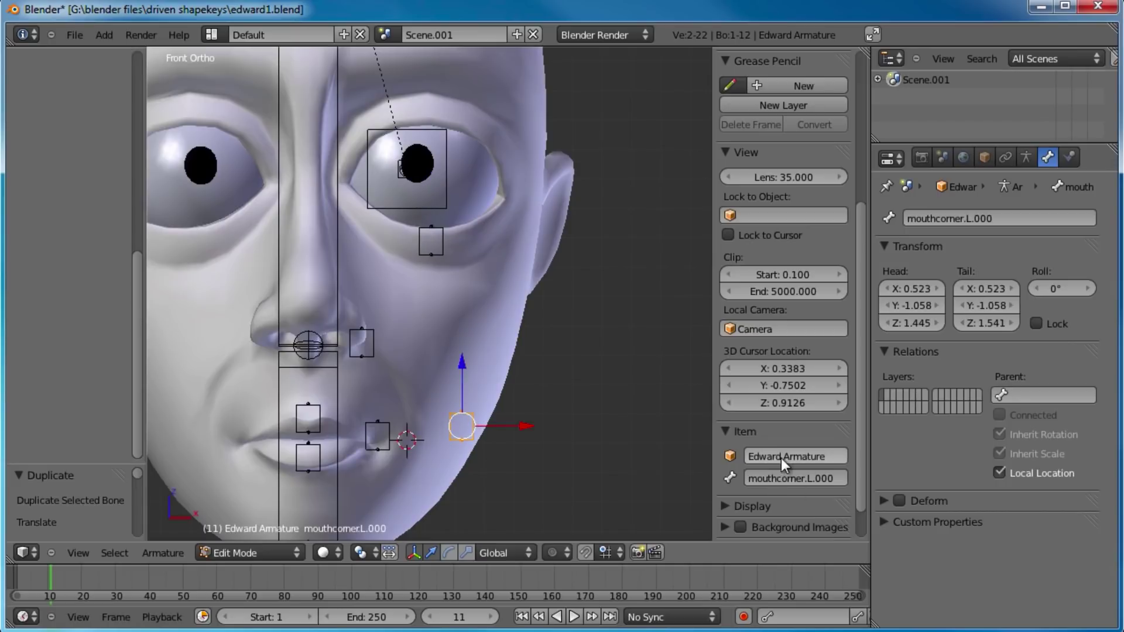
pyautogui.click(780, 477)
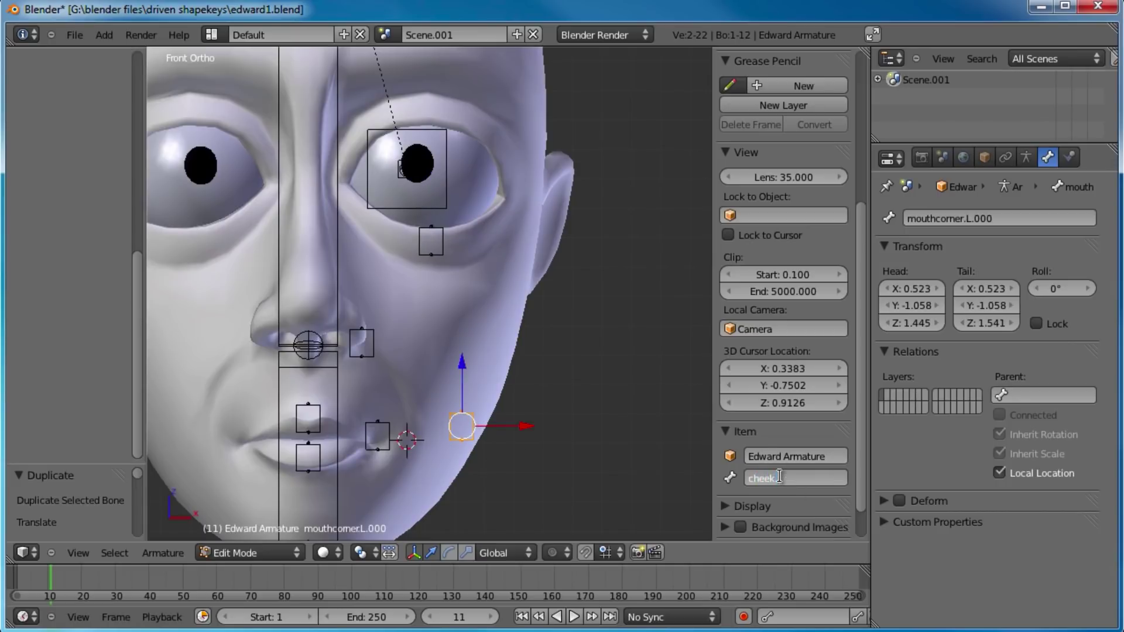
pyautogui.write('.L')
pyautogui.press('Return')
# - Rename the bone below the left eye as eyebottom.L
pyautogui.rightClick(431, 242)
pyautogui.click(778, 480)
pyautogui.write('eye')
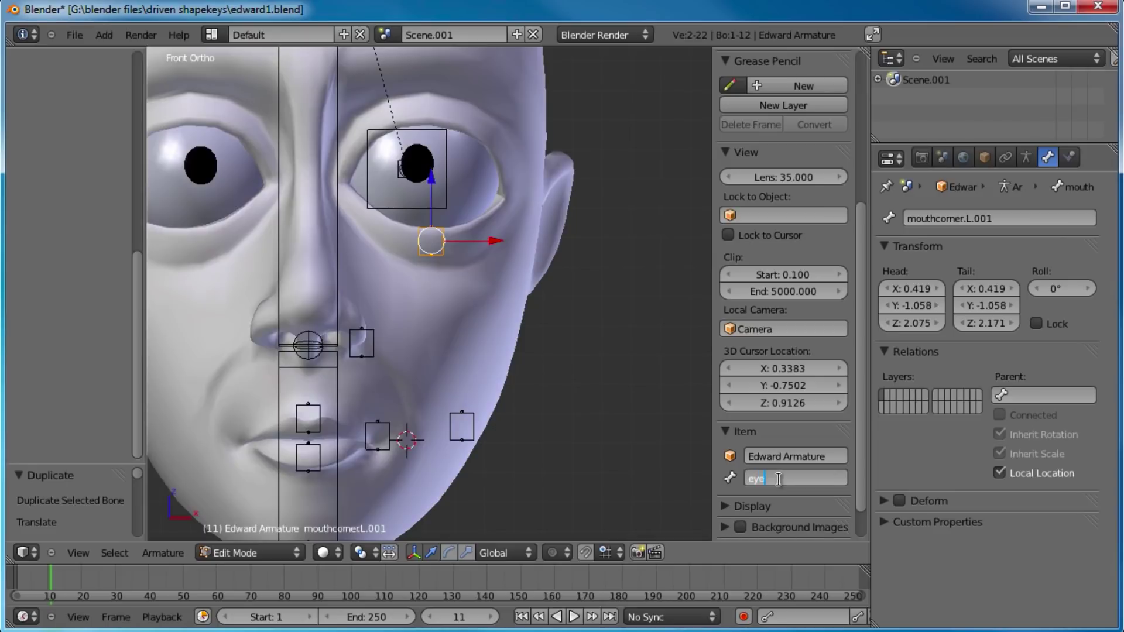
pyautogui.write('bottom.L')
pyautogui.press('Return')
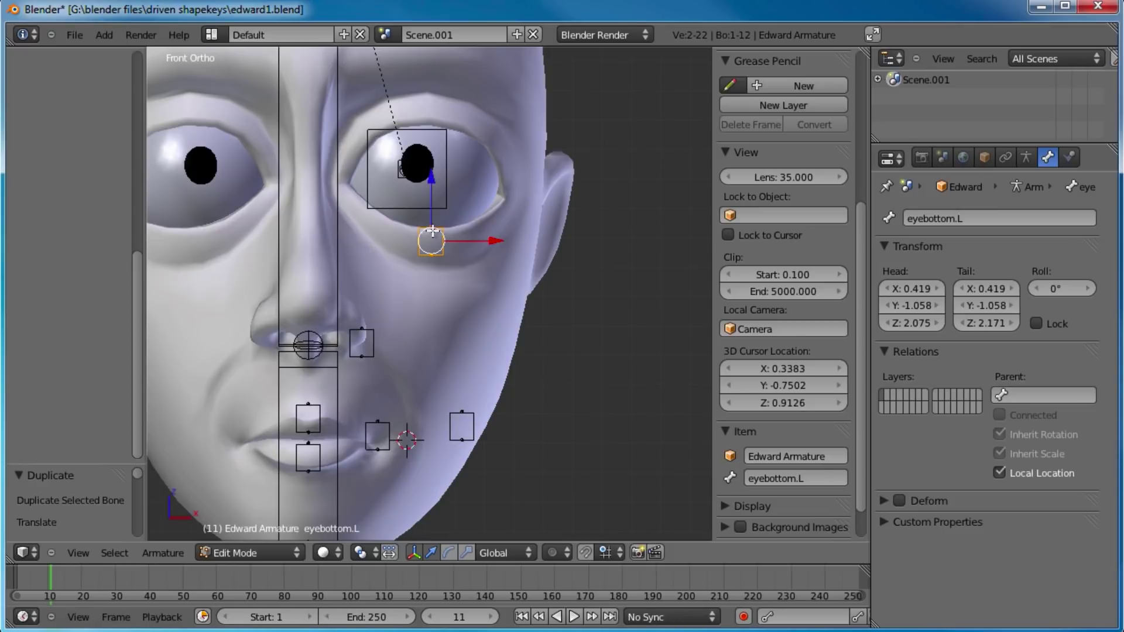
# - Duplicate eyebottom.L, place the copy on the upper lid above the left eye, and name it eyetop.L
pyautogui.hotkey('shift', 'd')
pyautogui.click(430, 101)
pyautogui.click(835, 478)
pyautogui.write('eyetop.')
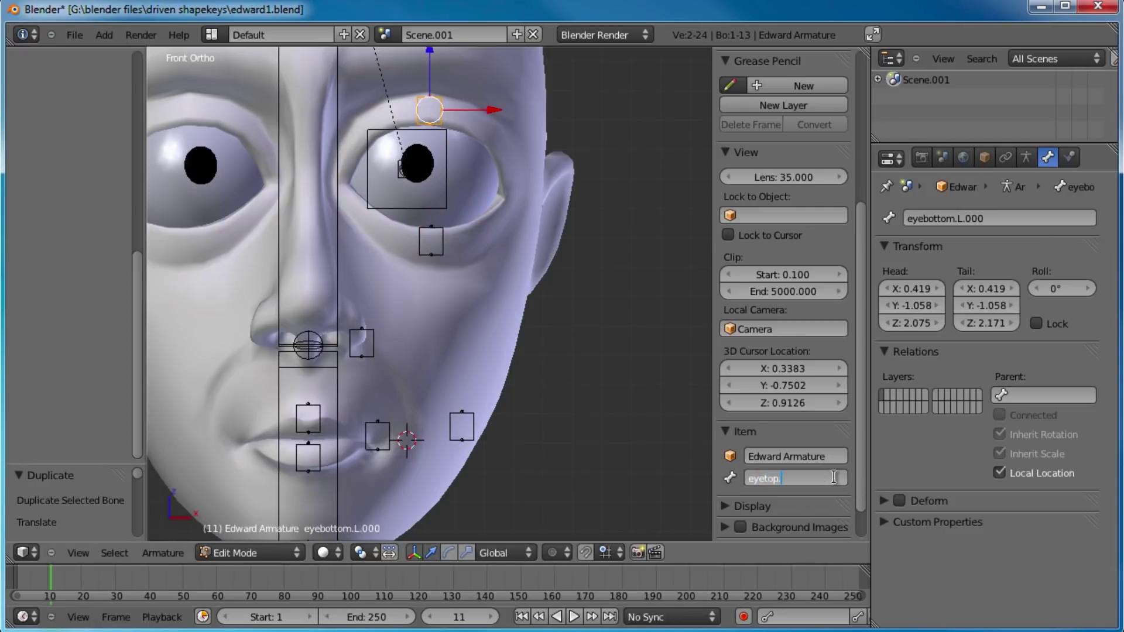
pyautogui.write('L')
pyautogui.press('Return')
# - In side view, move eyebottom.L about -0.209 and eyetop.L about -0.254 along Y, forward to the eyelids
pyautogui.scroll(-5, 564, 359)
pyautogui.moveTo(599, 276); pyautogui.dragTo(544, 274, button='middle')
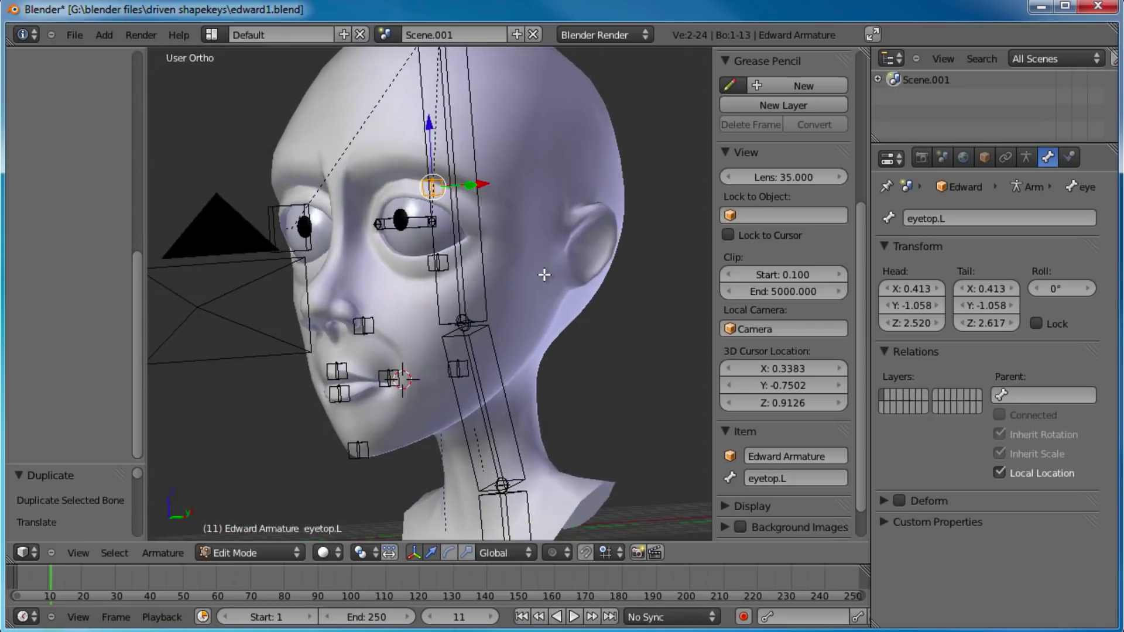
pyautogui.press('KP_3')
pyautogui.scroll(4, 536, 263)
pyautogui.rightClick(454, 241)
pyautogui.press('g')
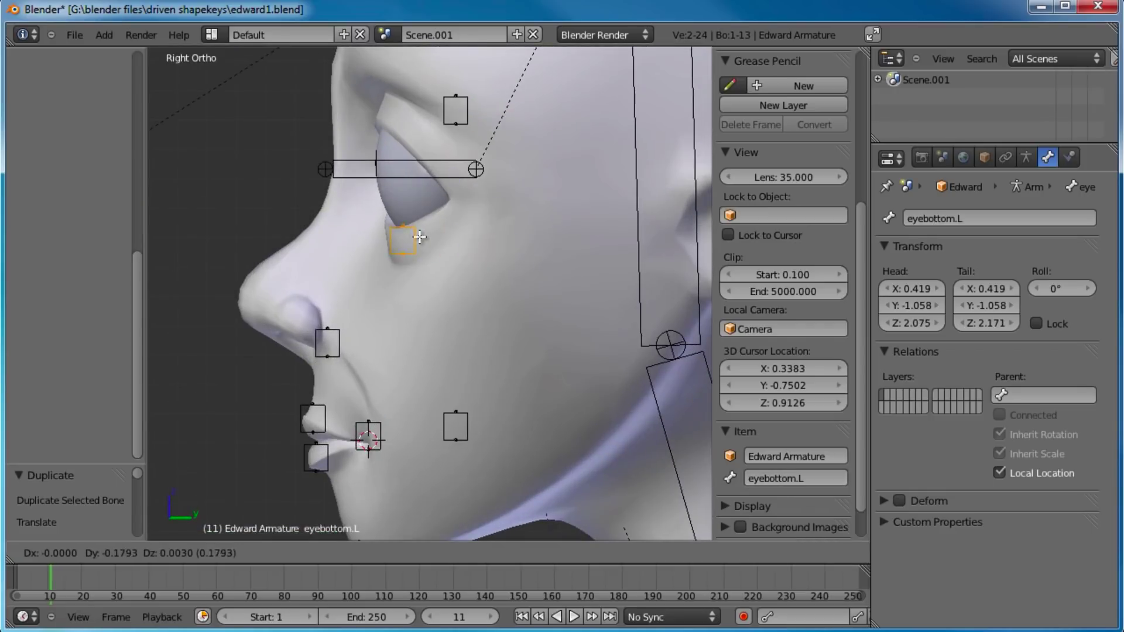
pyautogui.click(419, 236)
pyautogui.rightClick(465, 117)
pyautogui.press('g')
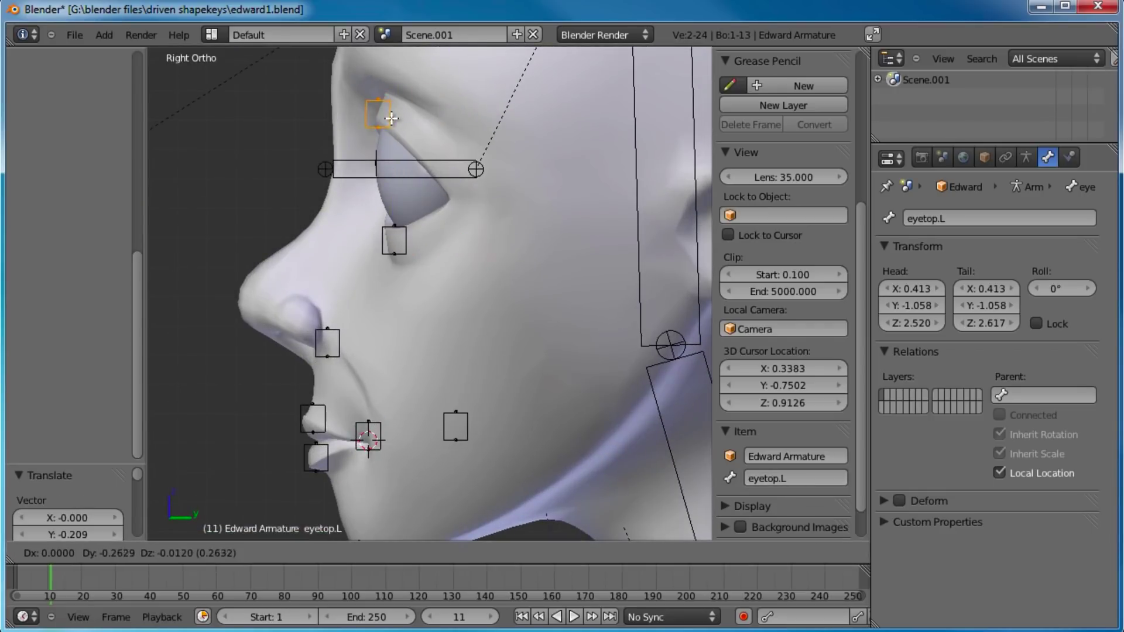
pyautogui.click(393, 119)
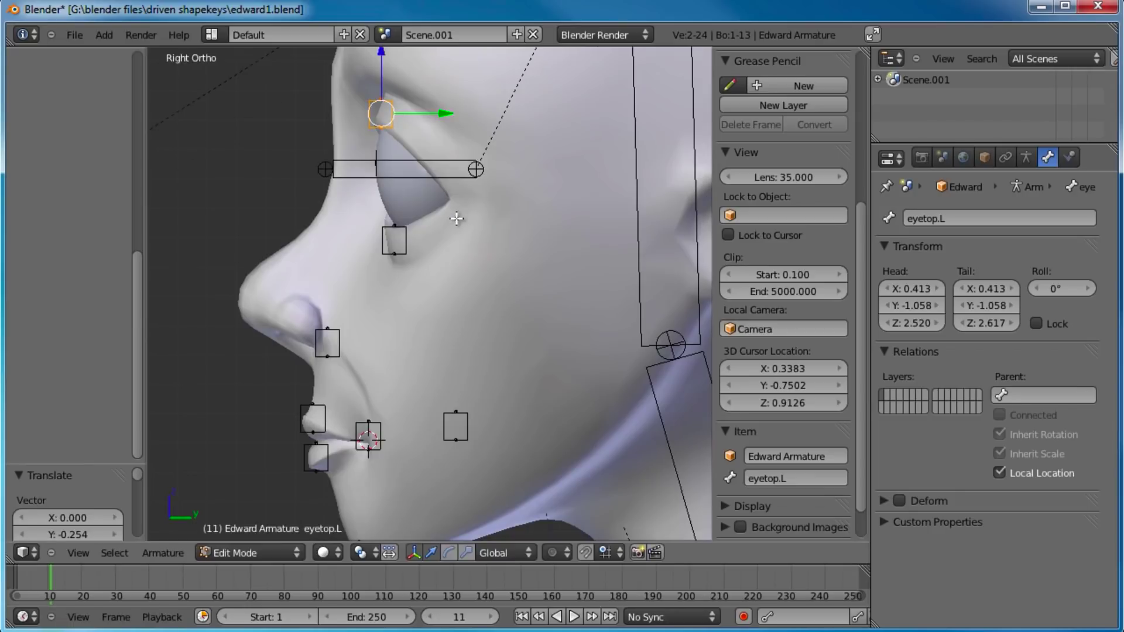
# - Examine the placement of the facial control bones around the head from several angles
pyautogui.scroll(-5, 455, 213)
pyautogui.moveTo(332, 266); pyautogui.dragTo(436, 276, button='middle')
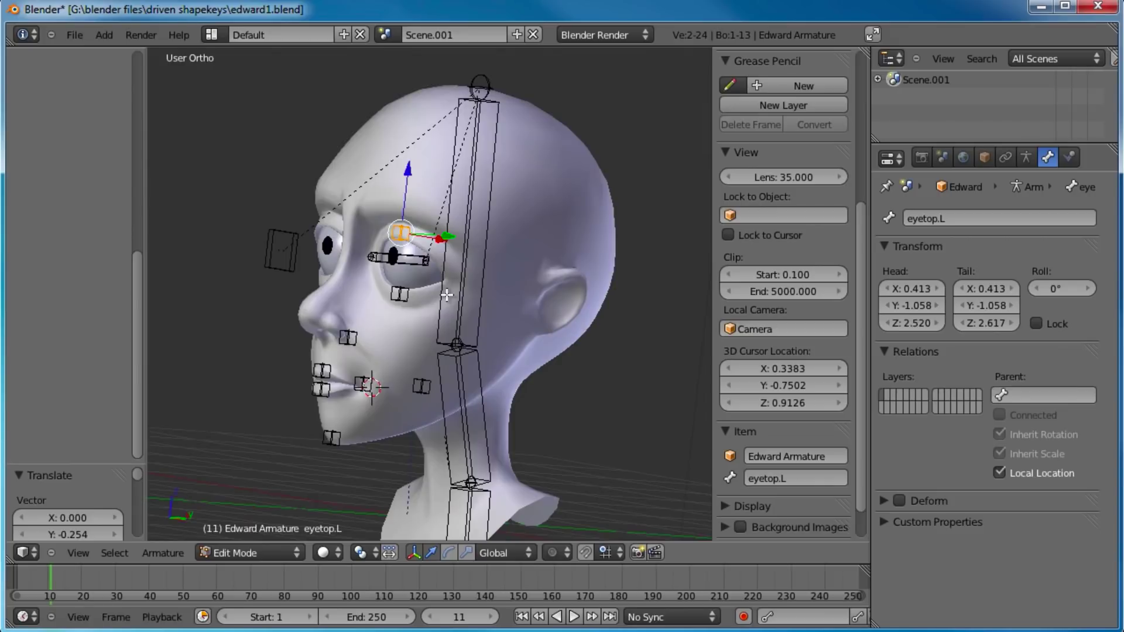
pyautogui.scroll(2, 436, 274)
pyautogui.moveTo(406, 276); pyautogui.dragTo(504, 323, button='middle')
pyautogui.moveTo(434, 371); pyautogui.dragTo(442, 323, button='middle')
pyautogui.moveTo(529, 220); pyautogui.dragTo(401, 320, button='middle')
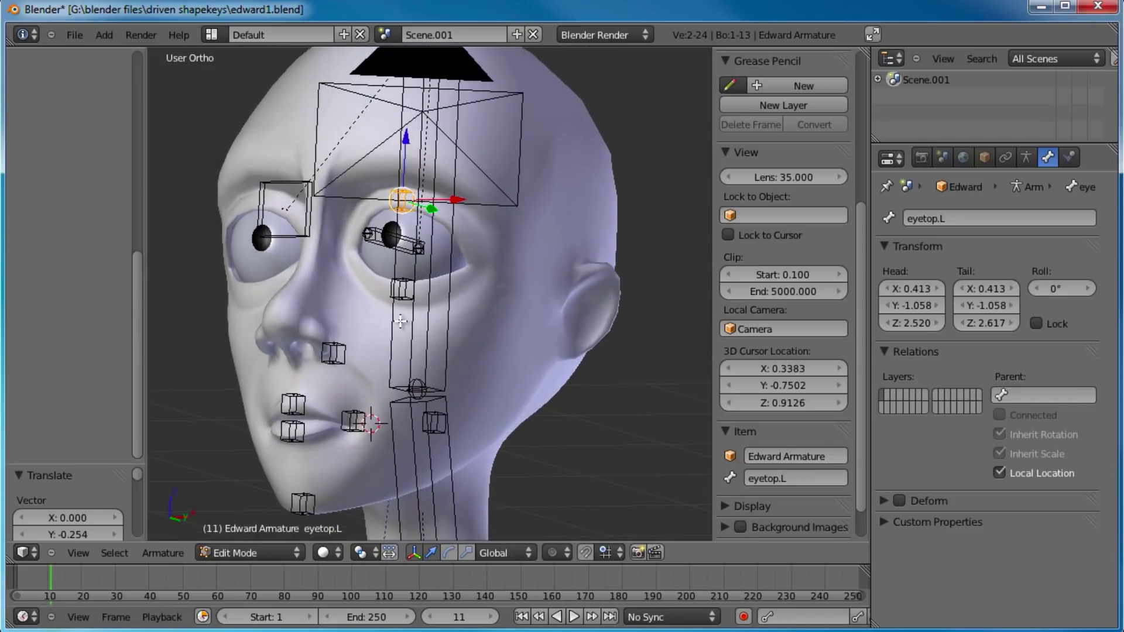
pyautogui.rightClick(353, 420)
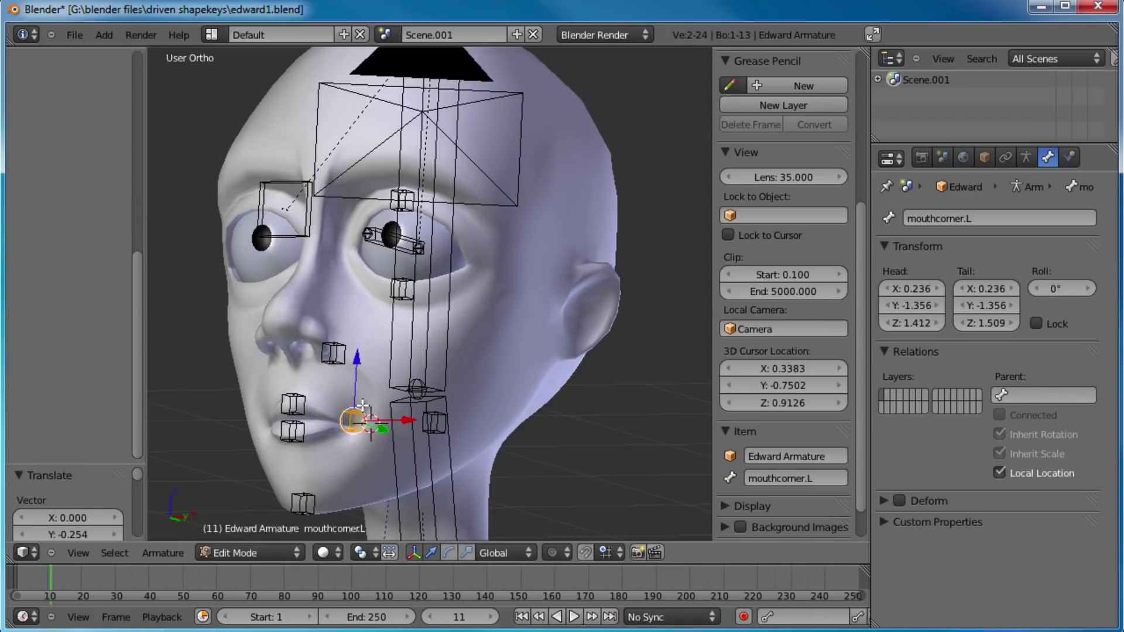
pyautogui.moveTo(459, 286)
pyautogui.mouseDown(button='middle')
pyautogui.moveTo(439, 273)
pyautogui.moveTo(449, 297)
pyautogui.mouseUp(button='middle')
pyautogui.scroll(-3, 649, 113)
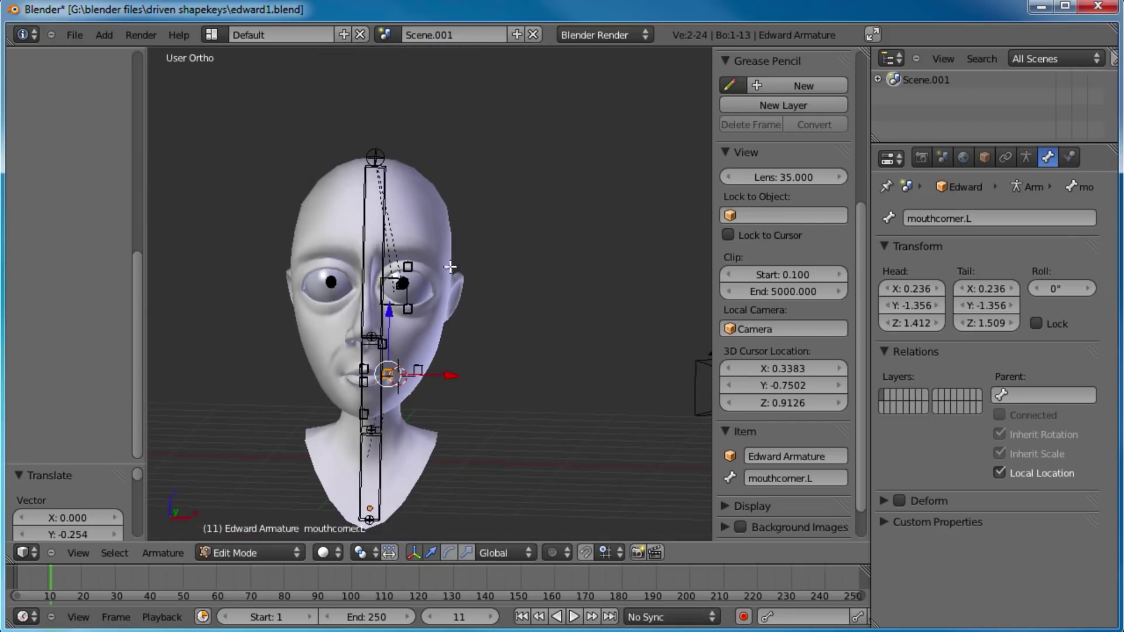
# - Duplicate eyetop.L in side view, place the copy on the brow above it, and name it eyebrow.L
pyautogui.press('KP_3')
pyautogui.scroll(6, 402, 310)
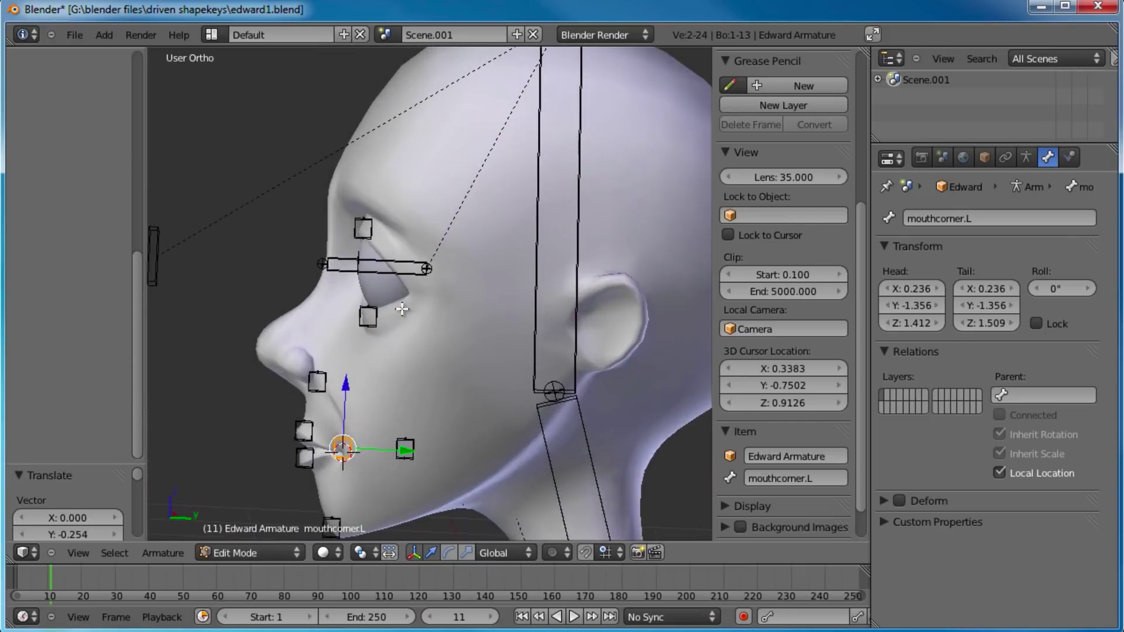
pyautogui.scroll(-2, 402, 310)
pyautogui.scroll(5, 402, 310)
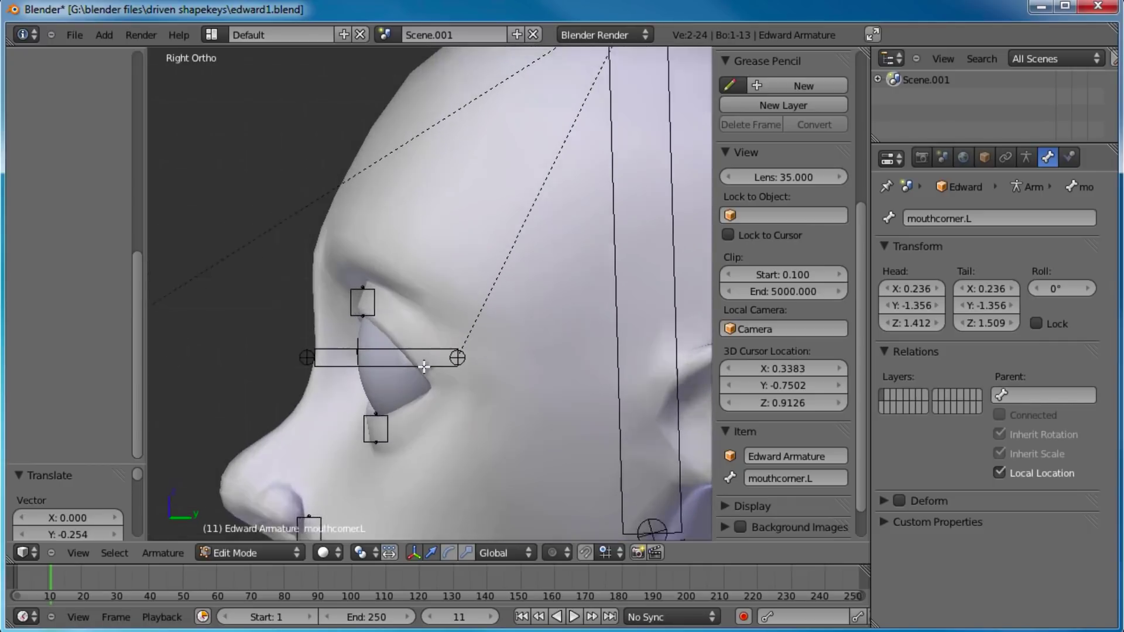
pyautogui.rightClick(375, 312)
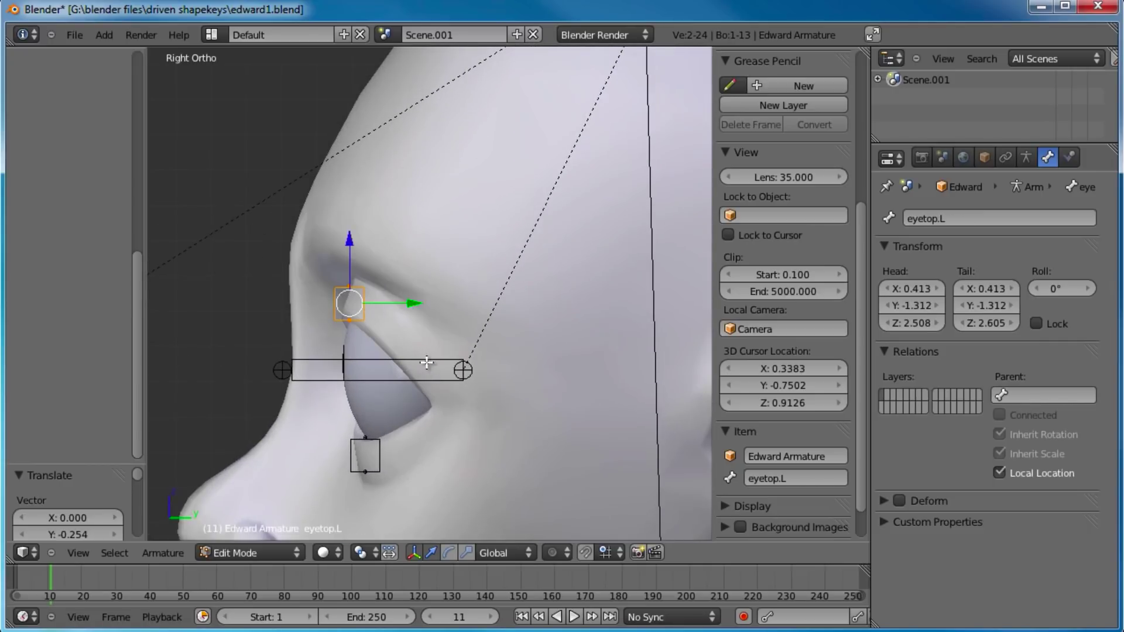
pyautogui.hotkey('shift', 'd')
pyautogui.click(401, 290)
pyautogui.click(805, 478)
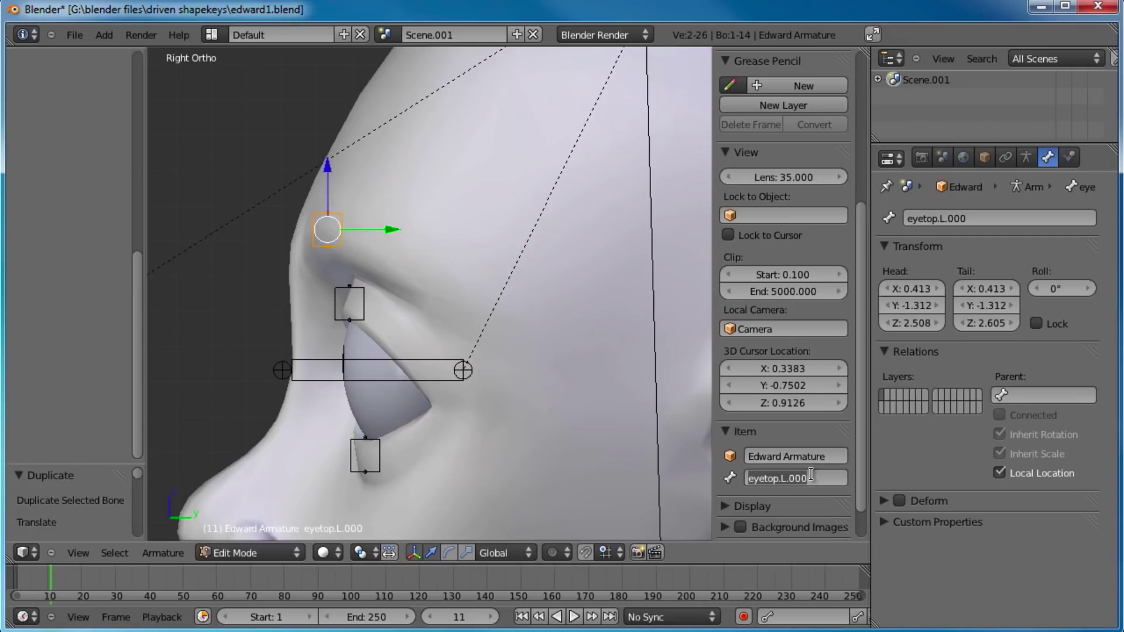
pyautogui.write('eyebrow.L')
pyautogui.press('Return')
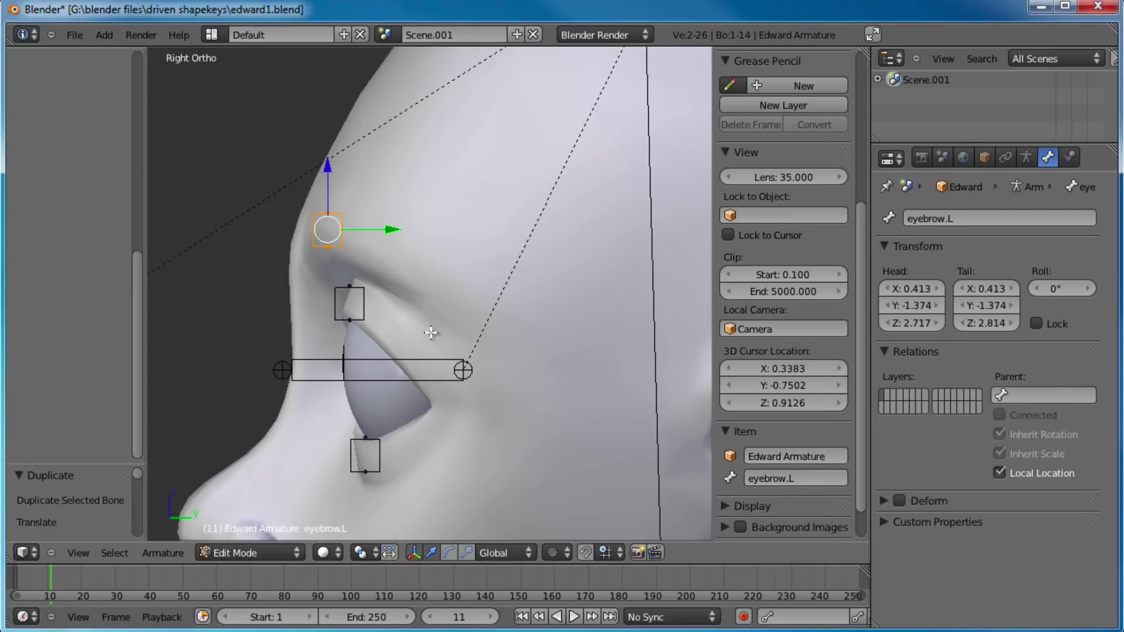
# - In front view, move eyebrow.L about 0.029 along X and slightly upward
pyautogui.press('KP_1')
pyautogui.press('g')
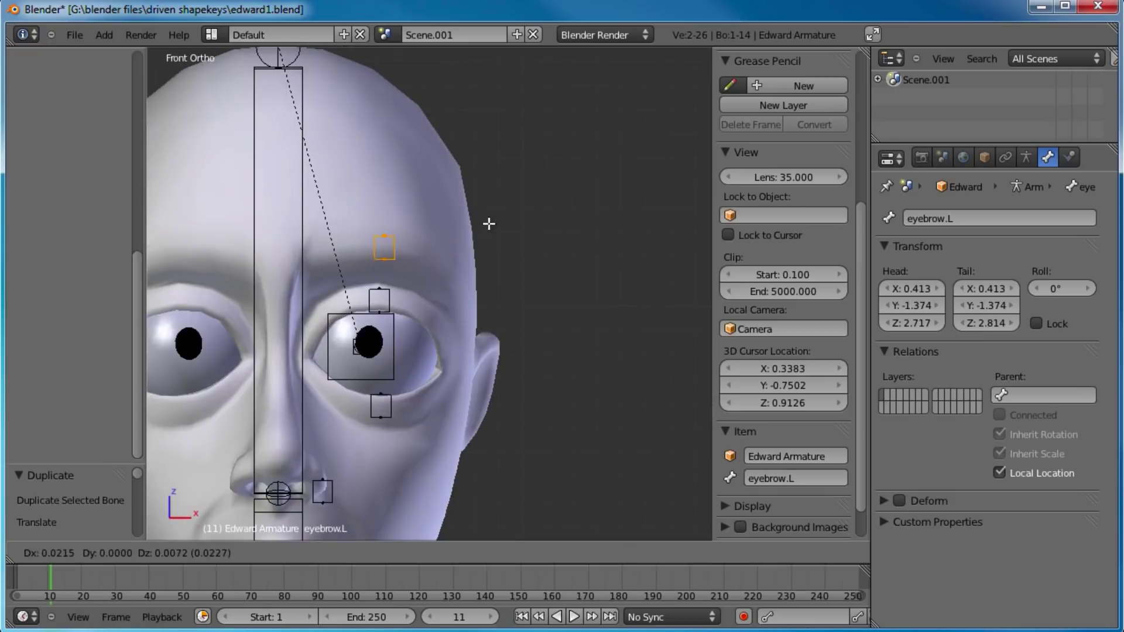
pyautogui.click(491, 221)
# - Duplicate eyebrow.L along the X axis and place the copy near the face's midline between the brows
pyautogui.keyDown('shift'); pyautogui.moveTo(406, 283); pyautogui.dragTo(530, 278, button='middle'); pyautogui.keyUp('shift')
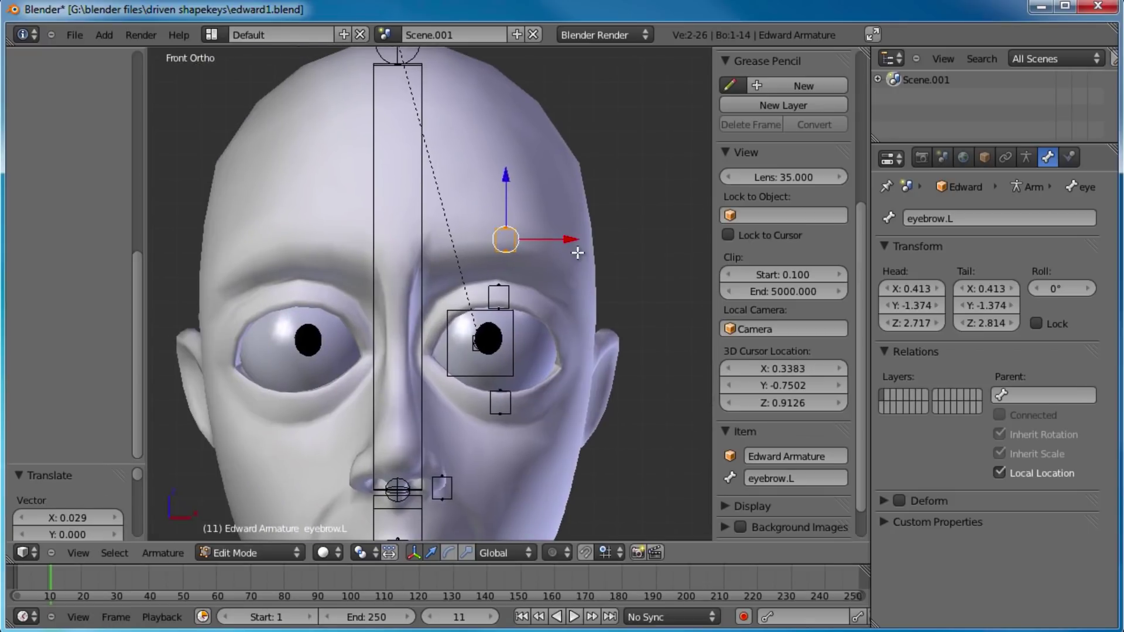
pyautogui.scroll(2, 578, 253)
pyautogui.hotkey('shift', 'd')
pyautogui.press('x')
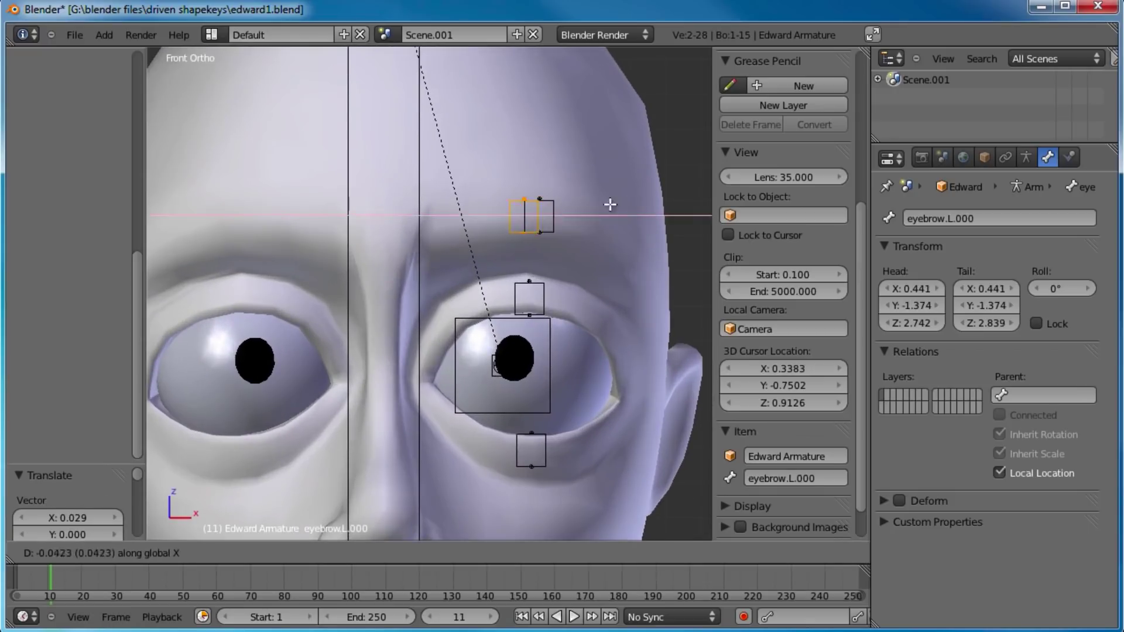
pyautogui.click(478, 200)
# - Centre the middle brow bone on the face's midline in wireframe display and lower it slightly along Z
pyautogui.press('z')
pyautogui.scroll(4, 436, 222)
pyautogui.keyDown('shift'); pyautogui.moveTo(383, 200); pyautogui.dragTo(501, 321, button='middle'); pyautogui.keyUp('shift')
pyautogui.scroll(4, 502, 321)
pyautogui.moveTo(525, 209); pyautogui.dragTo(532, 209)
pyautogui.scroll(-8, 529, 208)
pyautogui.press('z')
pyautogui.moveTo(444, 214); pyautogui.dragTo(445, 244)
# - In side view, move the middle brow bone forward to the front of the brow
pyautogui.press('KP_3')
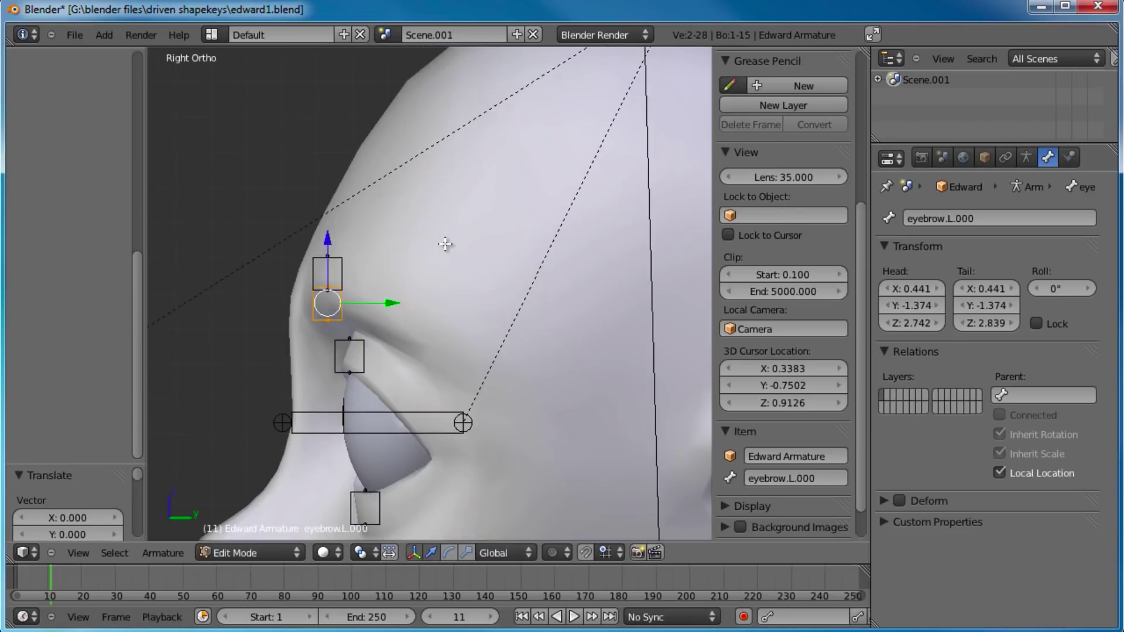
pyautogui.press('g')
pyautogui.click(392, 248)
pyautogui.scroll(-1, 391, 249)
pyautogui.scroll(-3, 392, 249)
pyautogui.keyDown('shift'); pyautogui.moveTo(411, 397); pyautogui.dragTo(398, 281, button='middle'); pyautogui.keyUp('shift')
pyautogui.moveTo(252, 304); pyautogui.dragTo(409, 292, button='middle')
pyautogui.moveTo(550, 354); pyautogui.dragTo(505, 311, button='middle')
# - Leave armature editing, select the head mesh, and compare its shape key list with the facial control bones
pyautogui.press('Tab')
pyautogui.rightClick(507, 314)
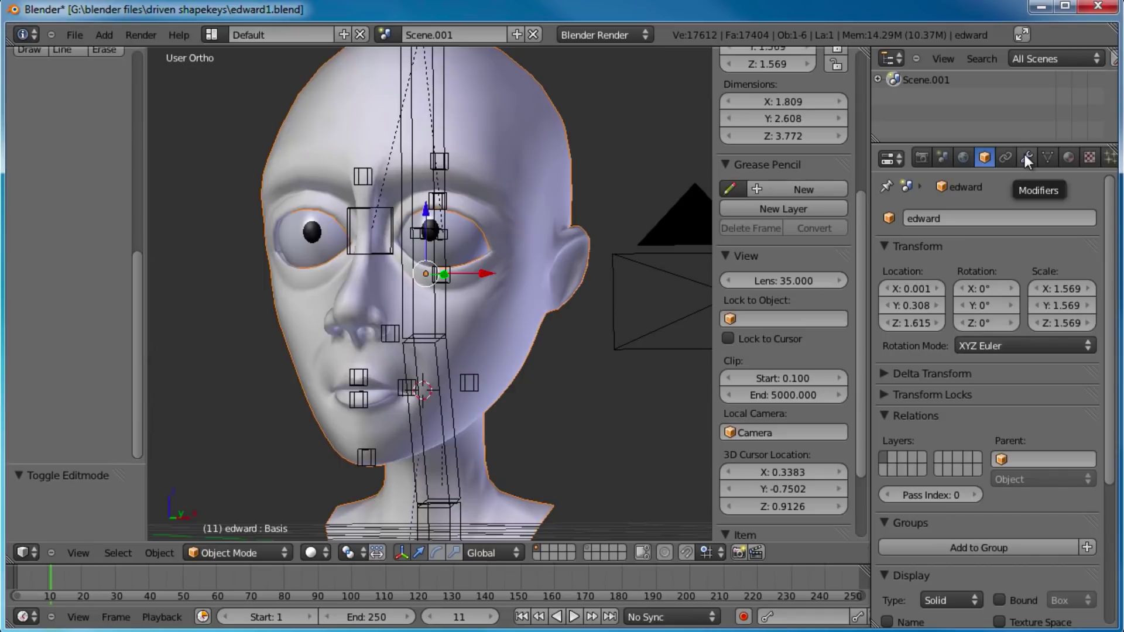
pyautogui.click(1047, 157)
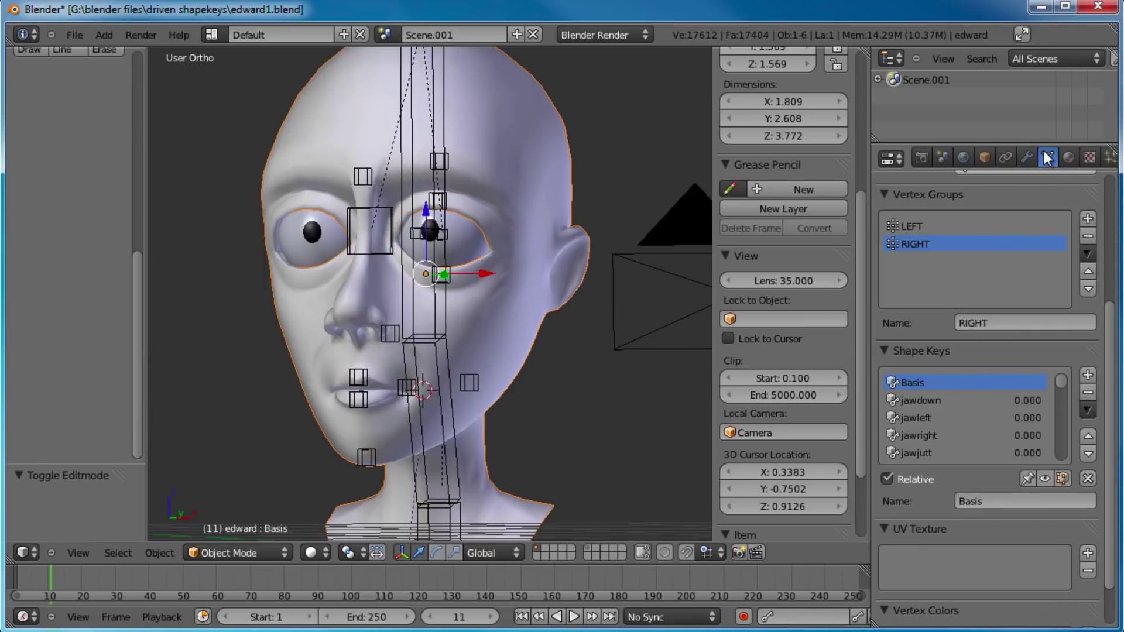
pyautogui.scroll(-1, 1003, 369)
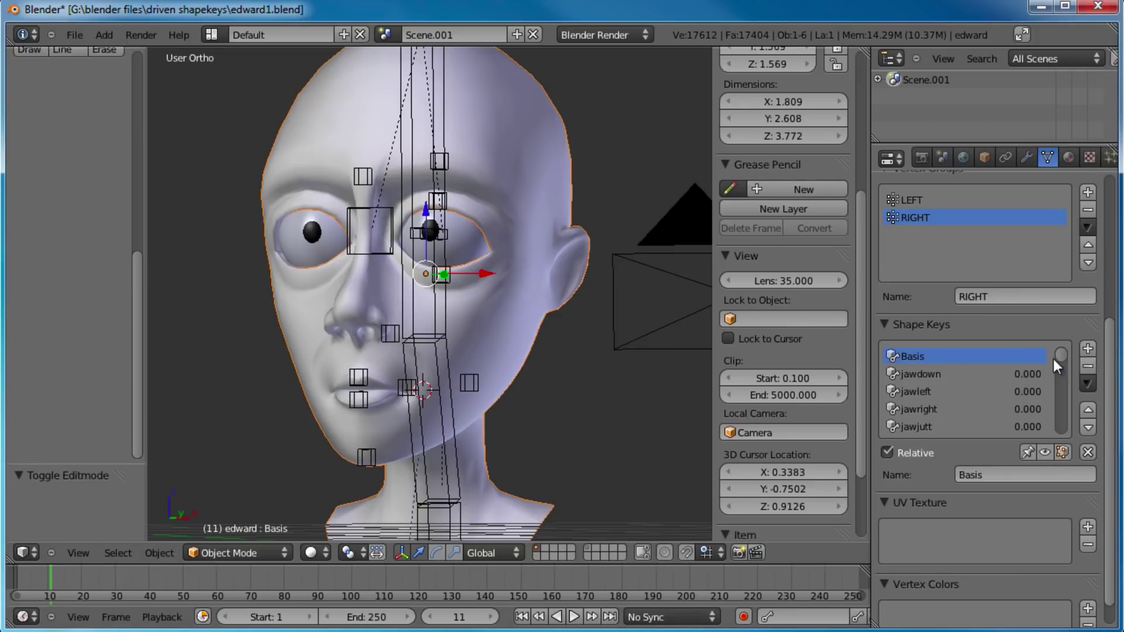
pyautogui.moveTo(1065, 356); pyautogui.dragTo(1065, 373)
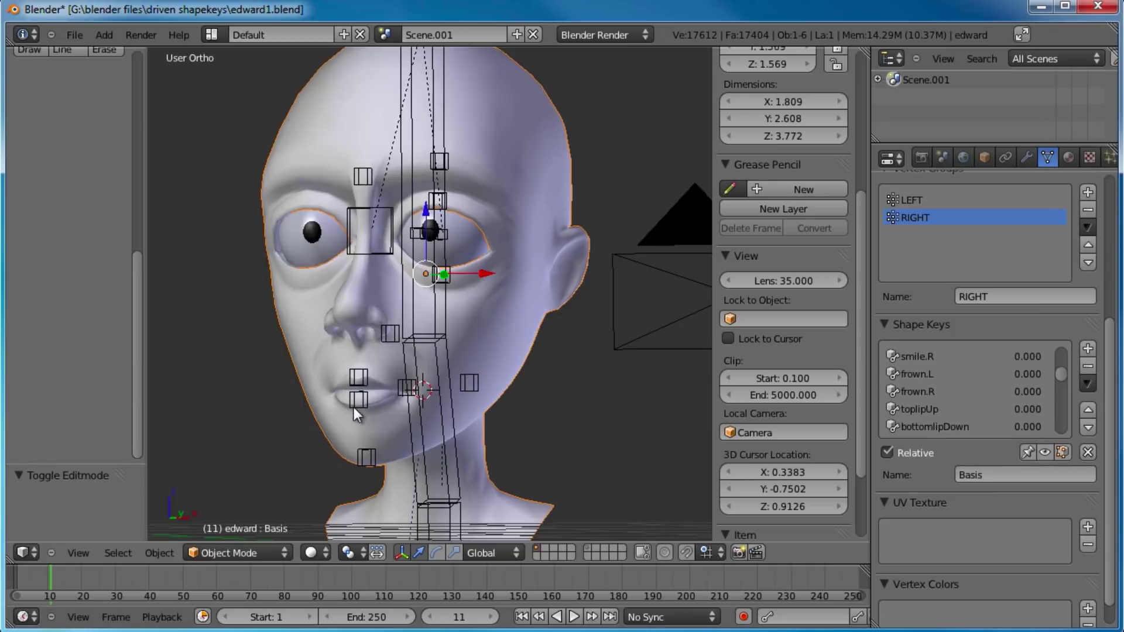
pyautogui.moveTo(1063, 371); pyautogui.dragTo(1065, 381)
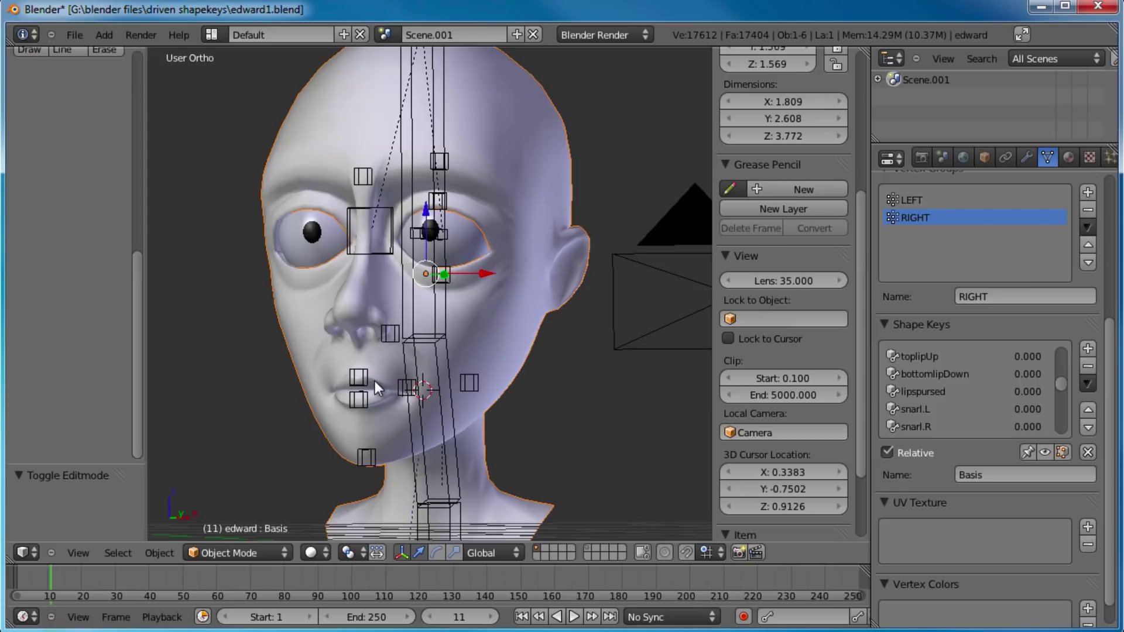
pyautogui.moveTo(374, 381); pyautogui.dragTo(469, 336, button='middle')
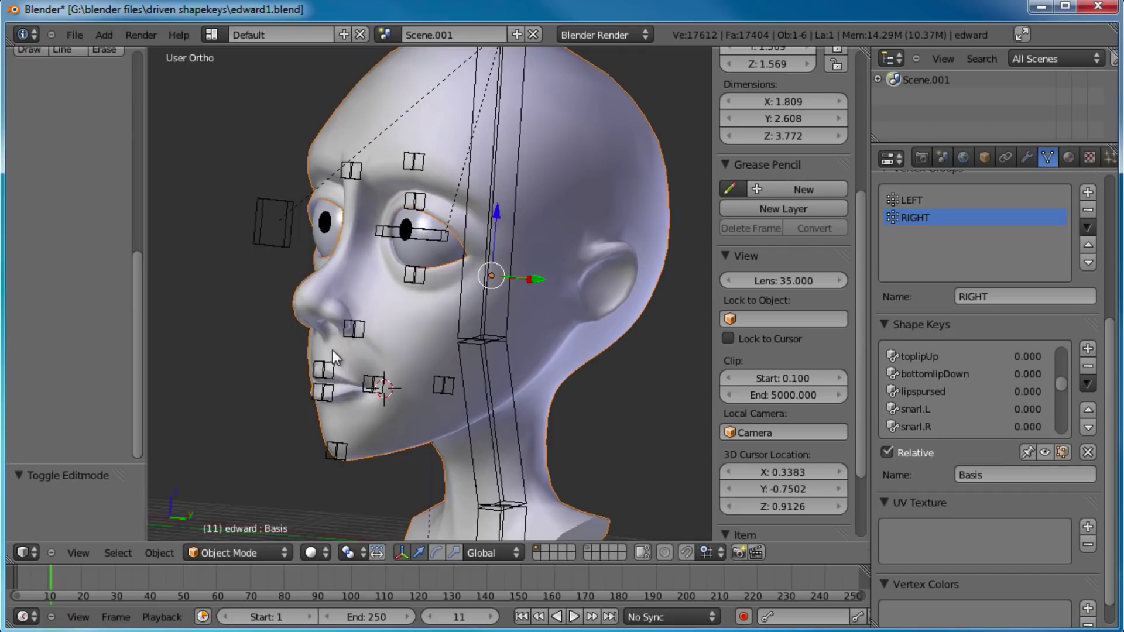
pyautogui.moveTo(343, 377); pyautogui.dragTo(413, 341, button='middle')
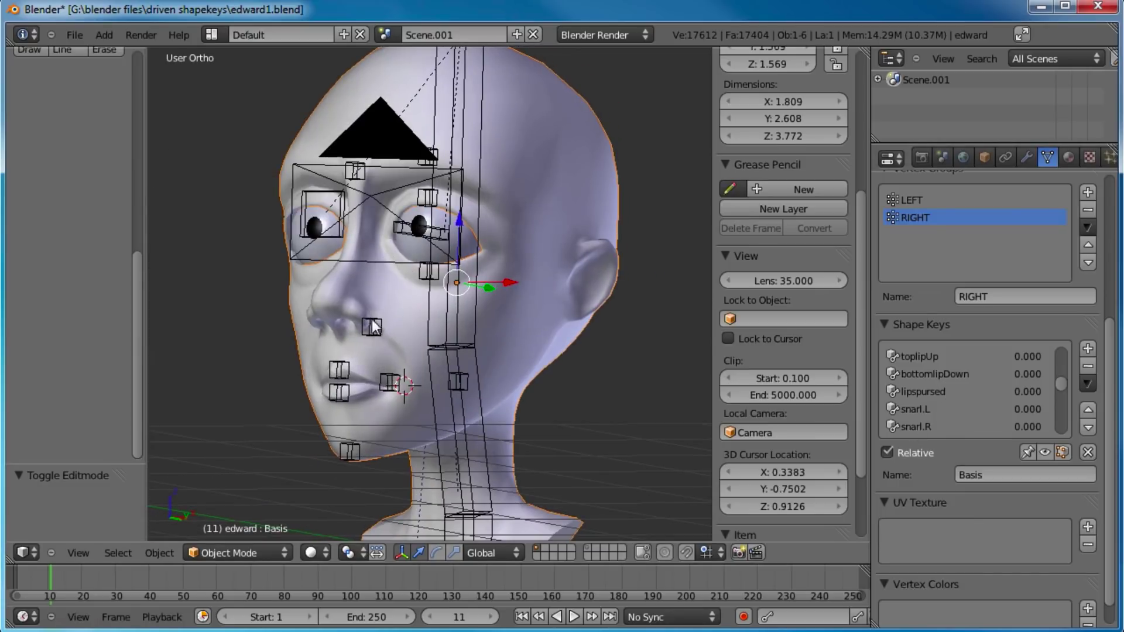
pyautogui.moveTo(1054, 384); pyautogui.dragTo(1059, 396)
# - Edit the armature again, duplicate eyebottom.L in front view, and place the copy on the upper cheek below it
pyautogui.press('KP_1')
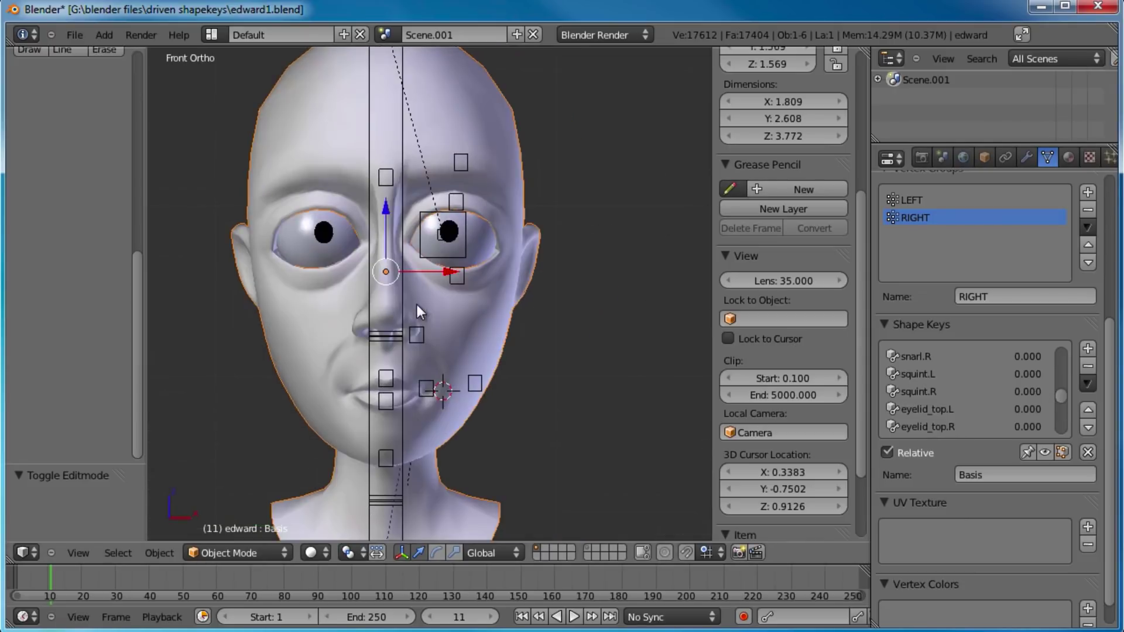
pyautogui.rightClick(468, 283)
pyautogui.press('Tab')
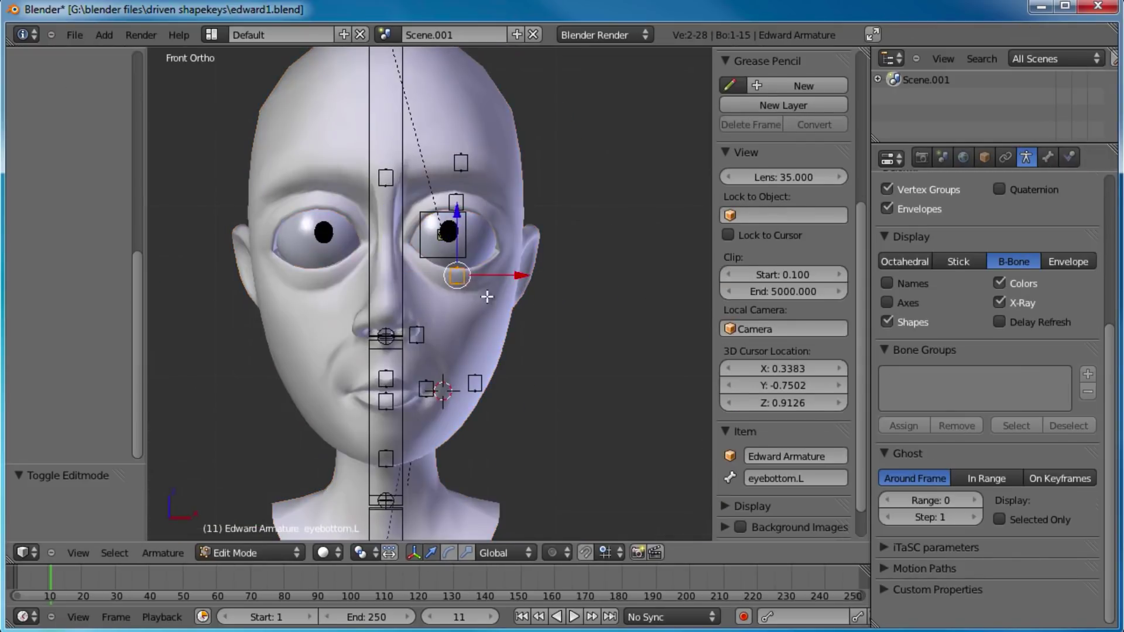
pyautogui.scroll(5, 486, 296)
pyautogui.hotkey('shift', 'd')
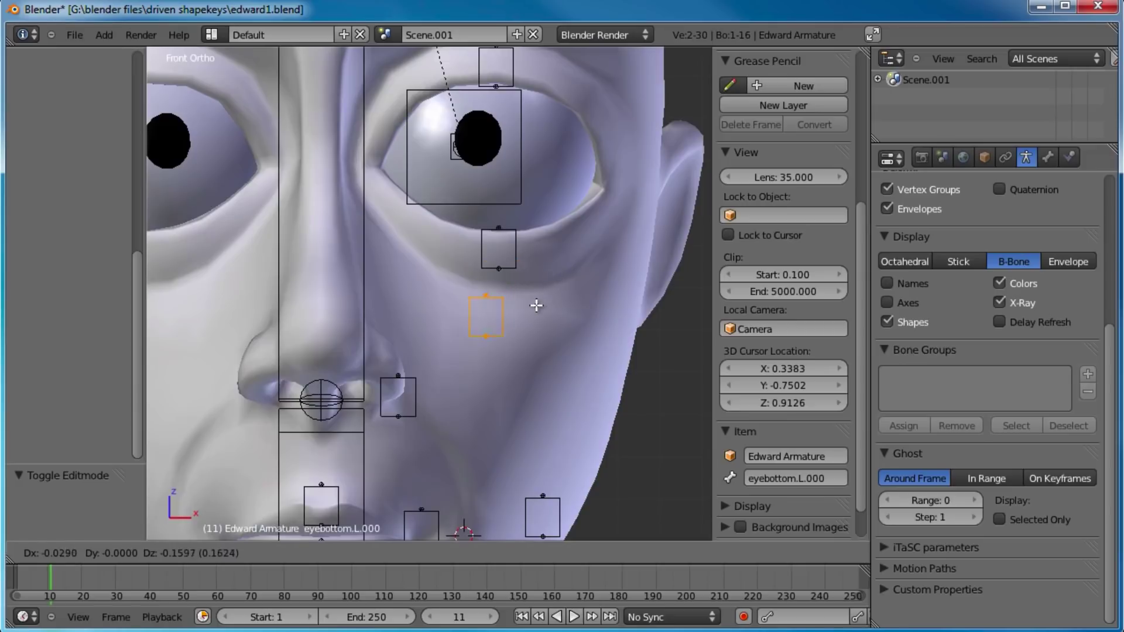
pyautogui.click(530, 317)
# - Nudge the duplicated bone into place on the upper cheek below the eye and rename it squint.L
pyautogui.press('g')
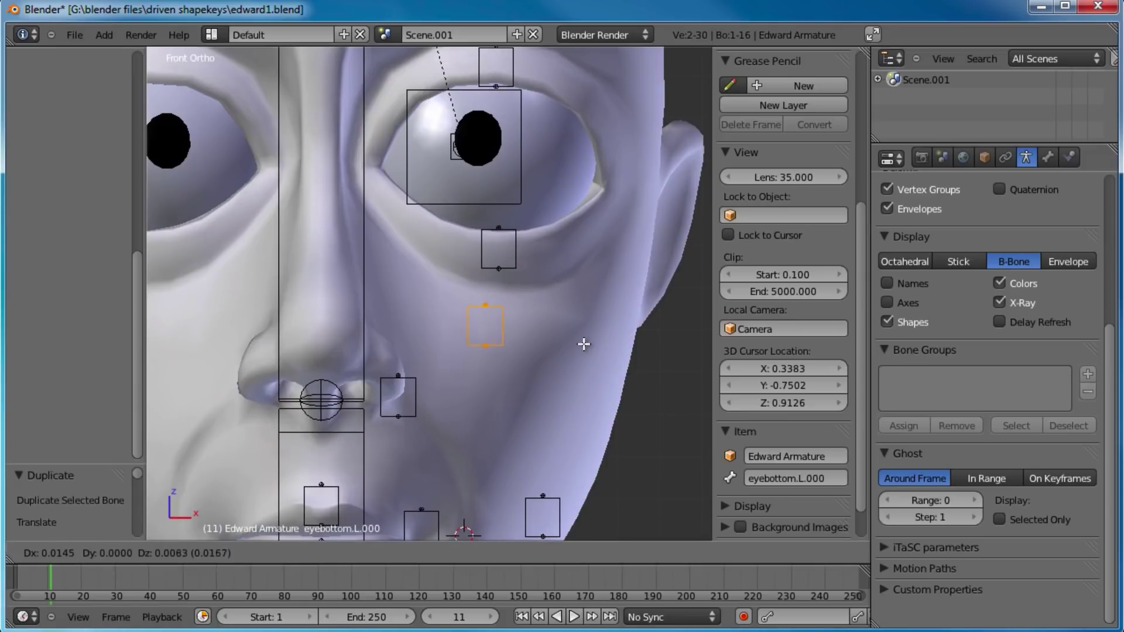
pyautogui.click(587, 333)
pyautogui.click(825, 478)
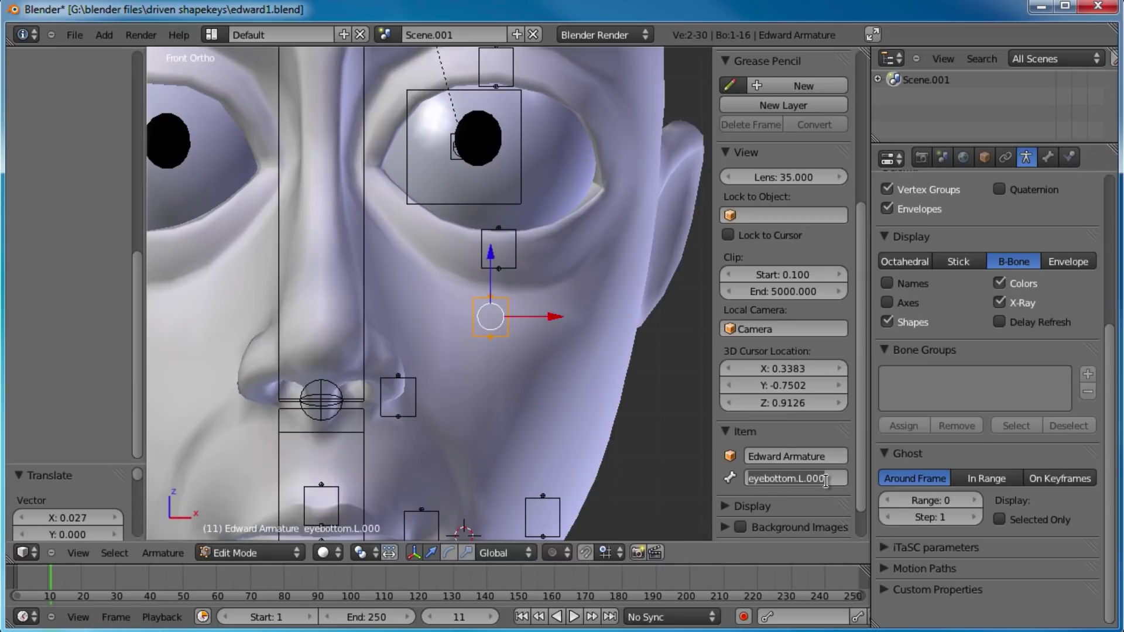
pyautogui.write('qu')
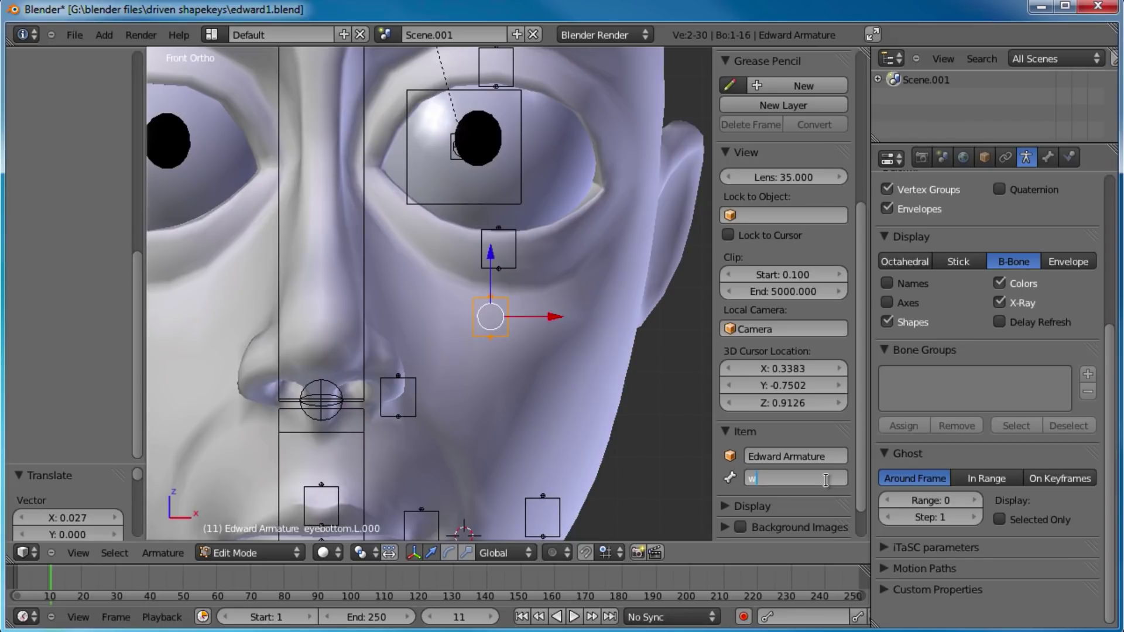
pyautogui.write('int.L')
pyautogui.press('Return')
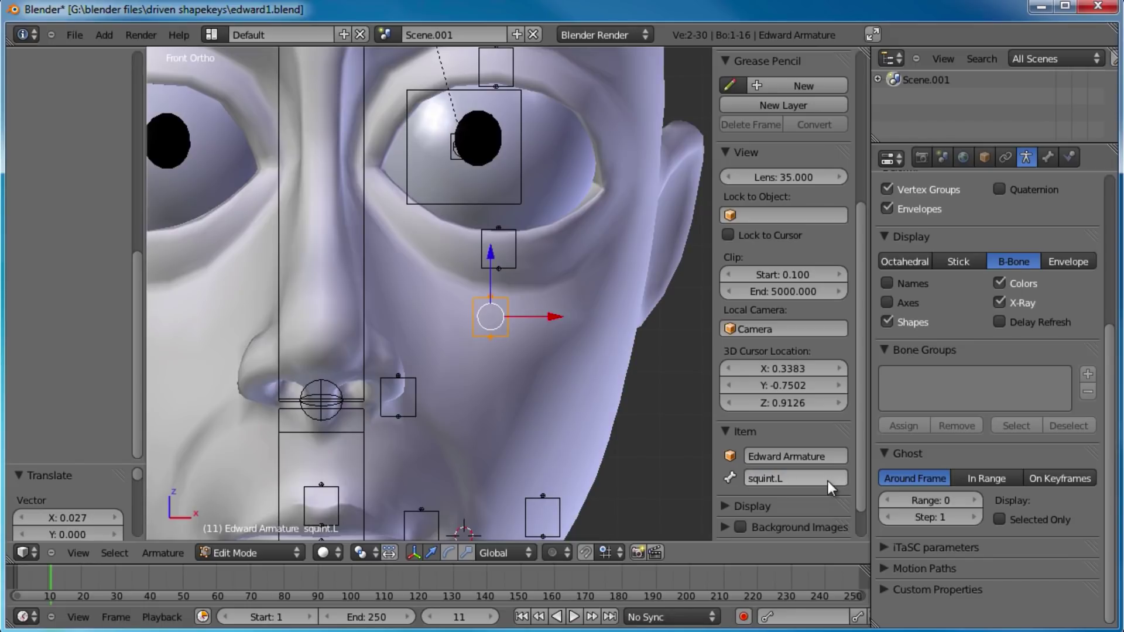
# - Return to the head mesh, review its eyelid, brow and cheek shape keys against the control bones, and preview browsad.L
pyautogui.scroll(-2, 547, 345)
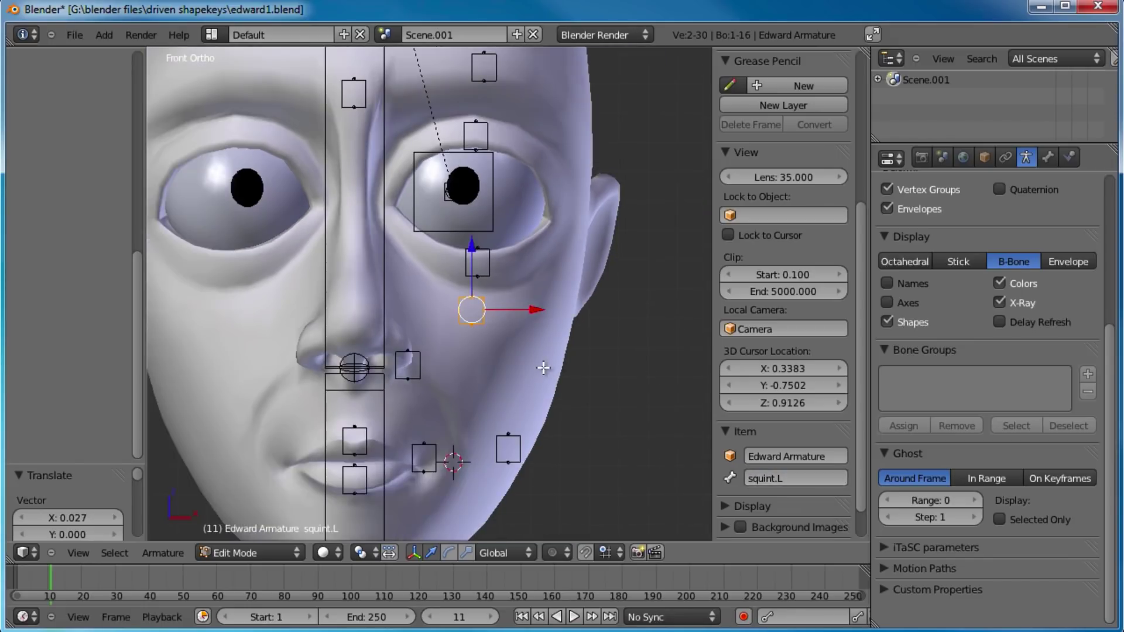
pyautogui.press('Tab')
pyautogui.rightClick(549, 360)
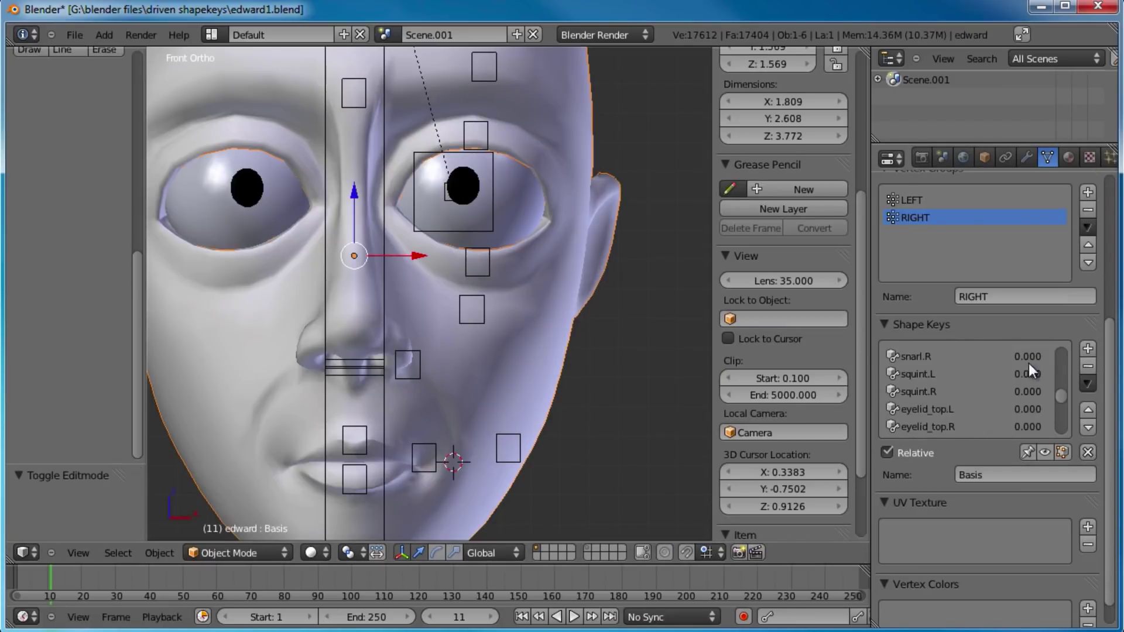
pyautogui.moveTo(1062, 398); pyautogui.dragTo(1065, 410)
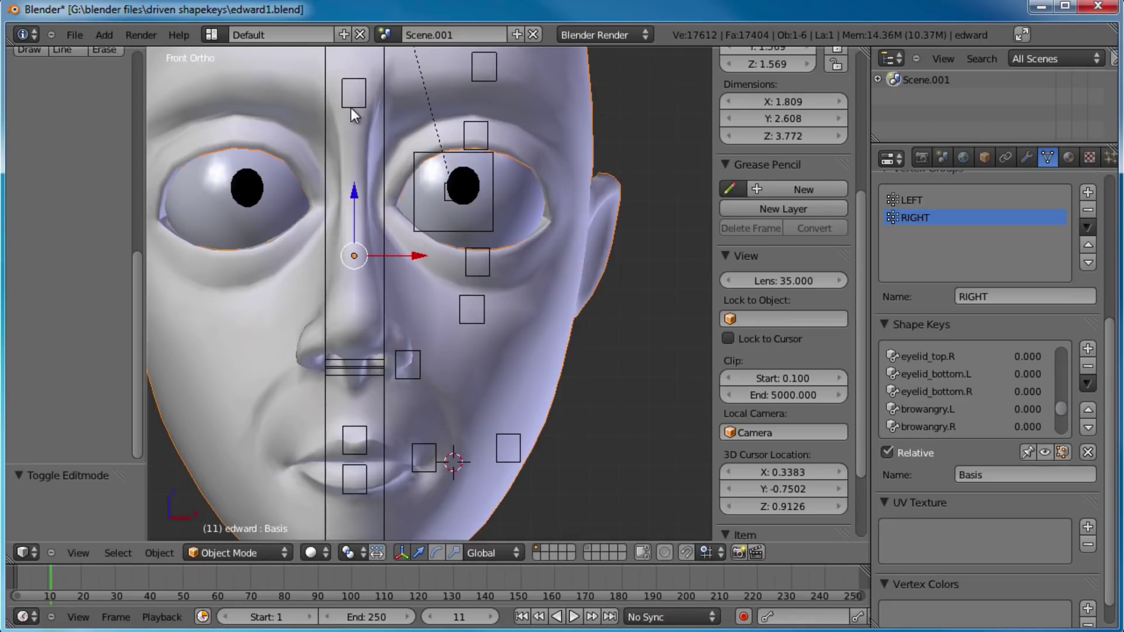
pyautogui.moveTo(1055, 406); pyautogui.dragTo(1065, 422)
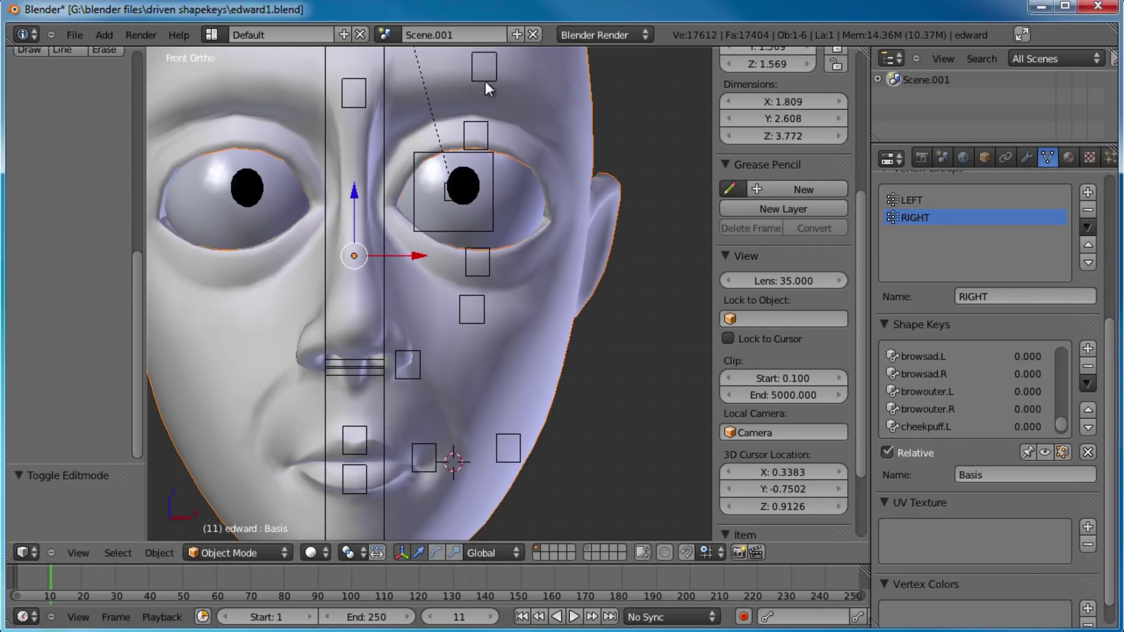
pyautogui.scroll(1, 1060, 421)
pyautogui.moveTo(1062, 417); pyautogui.dragTo(1057, 420)
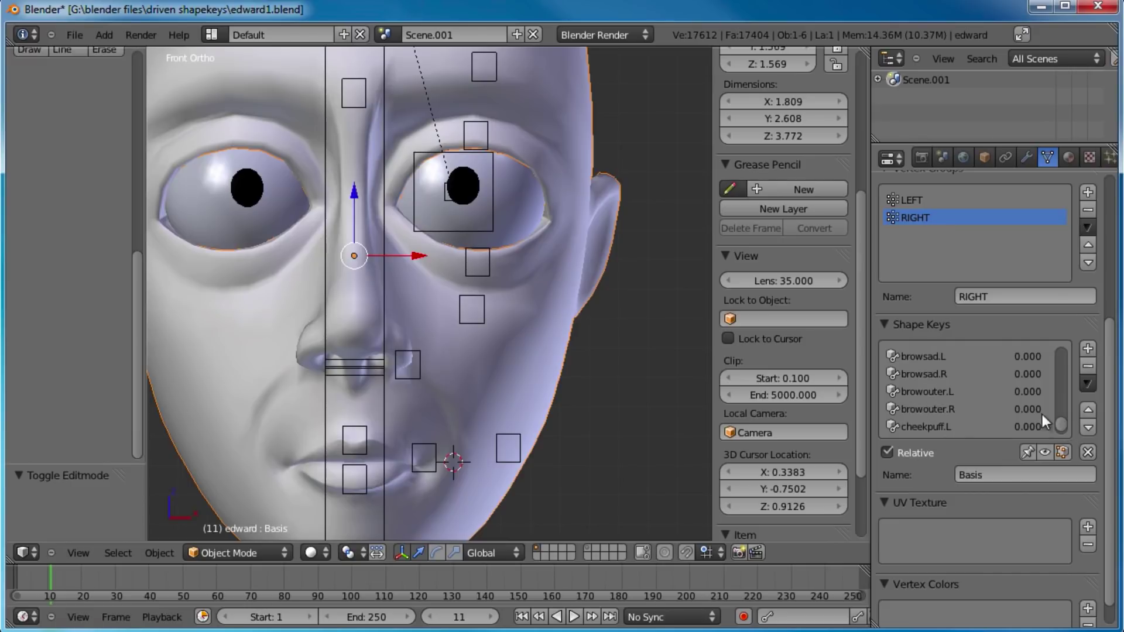
pyautogui.click(937, 357)
pyautogui.moveTo(908, 496); pyautogui.dragTo(848, 492)
pyautogui.keyDown('shift'); pyautogui.scroll(5, 468, 193); pyautogui.keyUp('shift')
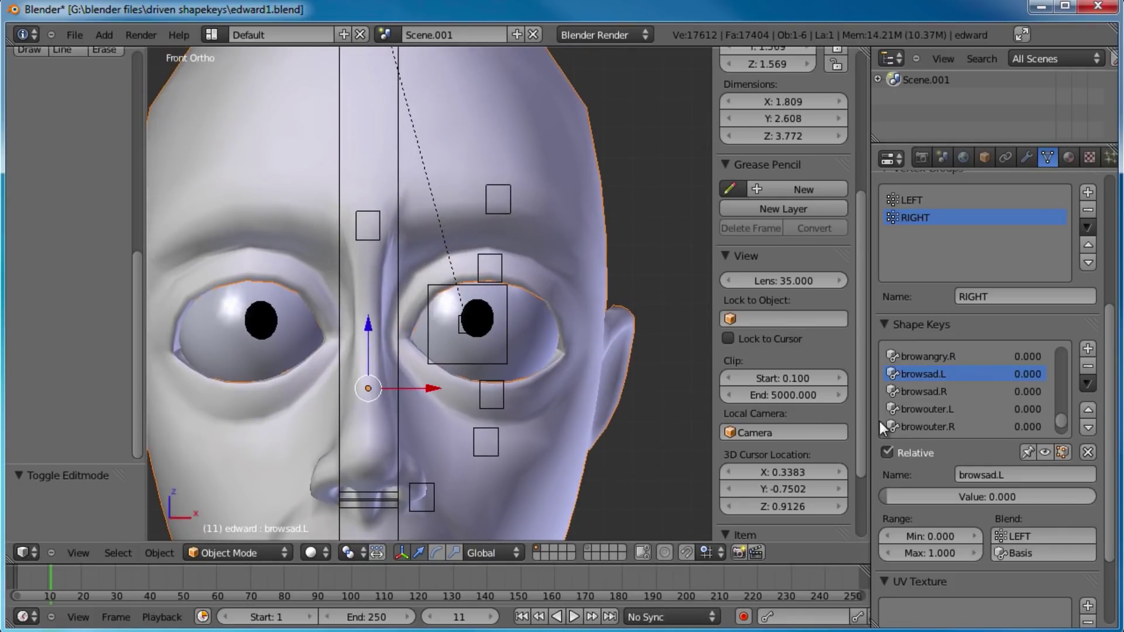
# - Edit the armature and move the middle brow bone about 0.119 along X to the inner end of the left eyebrow
pyautogui.rightClick(374, 230)
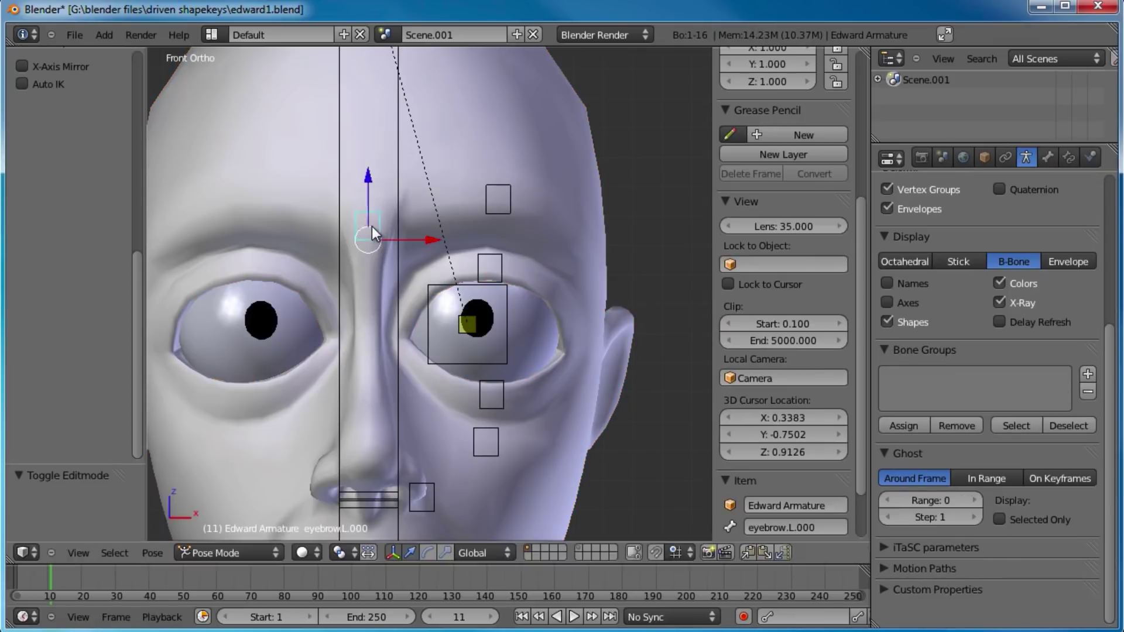
pyautogui.scroll(3, 398, 220)
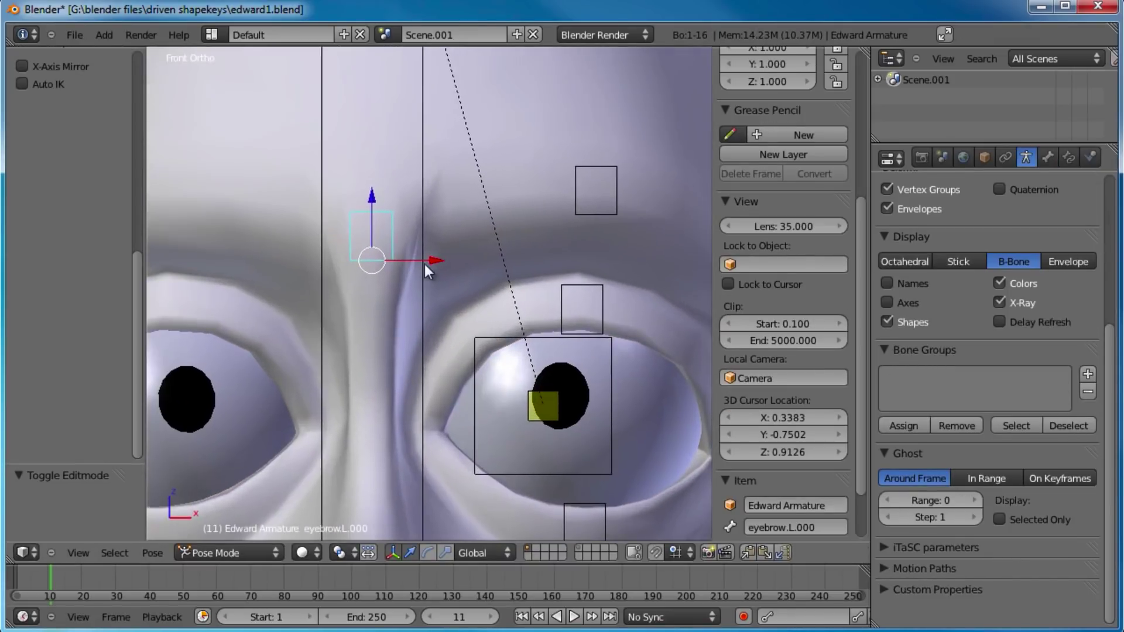
pyautogui.press('Tab')
pyautogui.press('g')
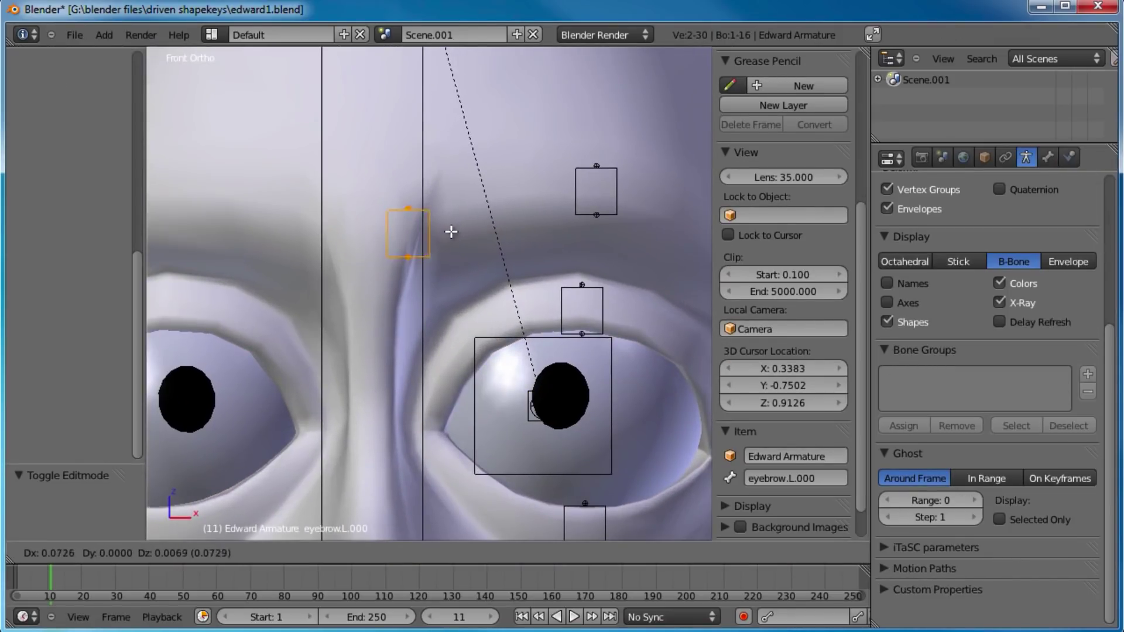
pyautogui.click(474, 217)
# - Rename the bone at the inner end of the left eyebrow eyebrowmid.L
pyautogui.click(820, 480)
pyautogui.moveTo(799, 479); pyautogui.dragTo(881, 479)
pyautogui.press('BackSpace')
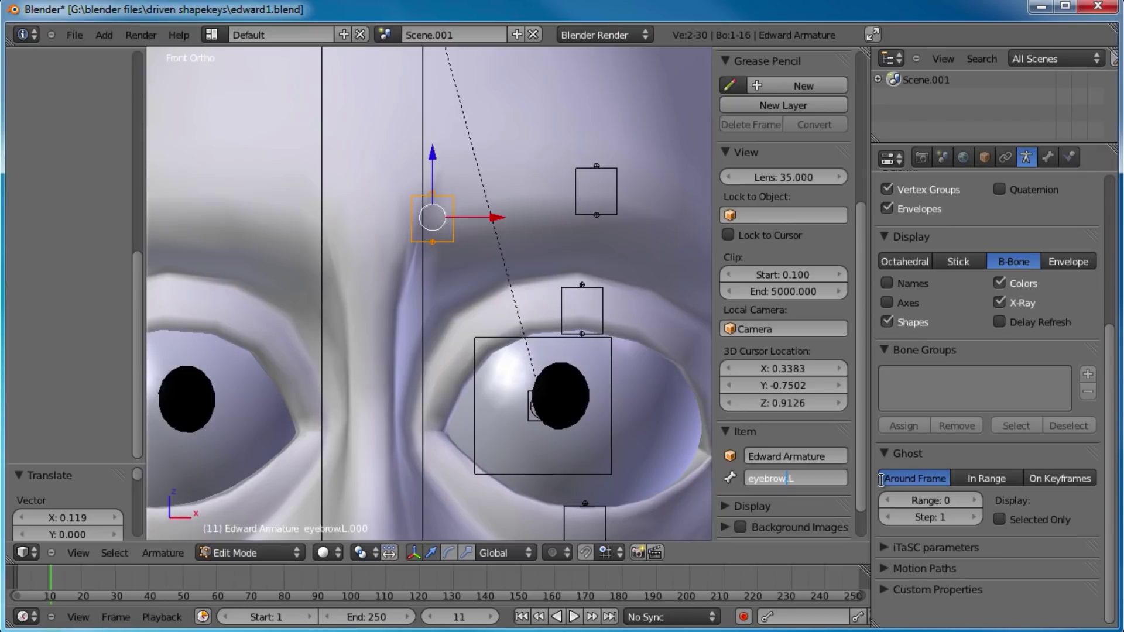
pyautogui.write('mid')
pyautogui.press('Return')
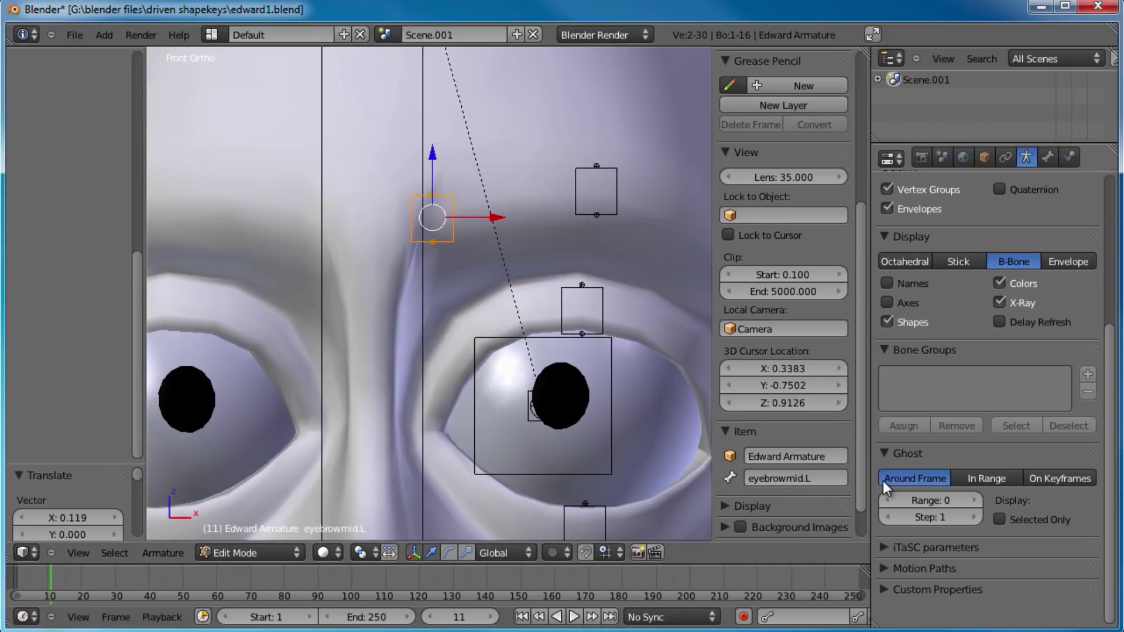
# - Rename the control bone above the outer part of the left eyebrow eyebrowouter.L
pyautogui.rightClick(615, 206)
pyautogui.click(796, 479)
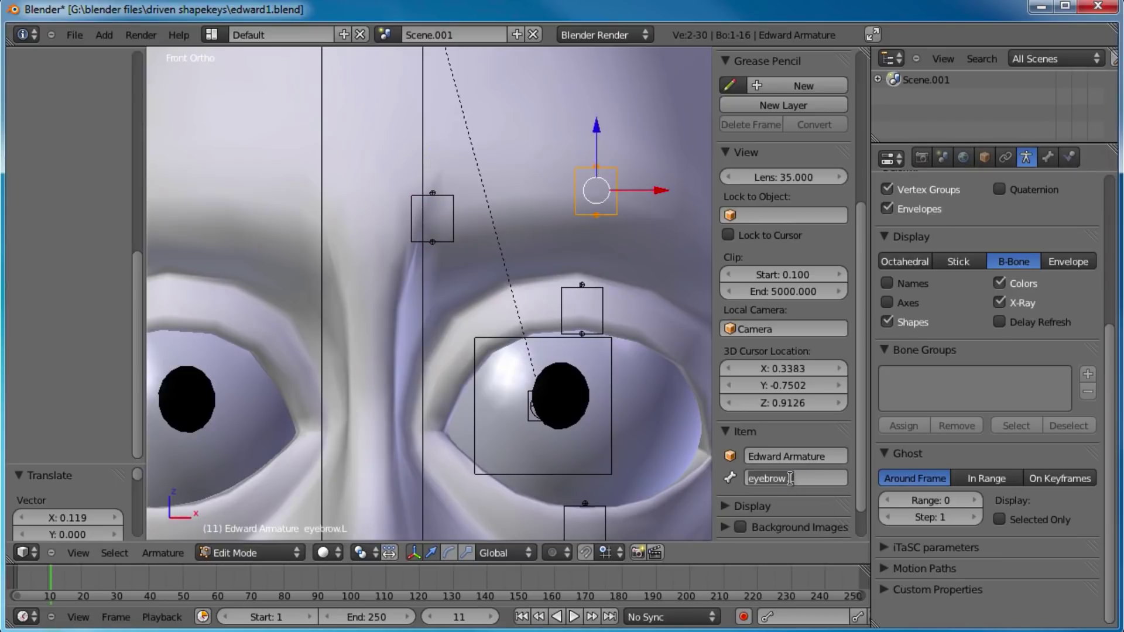
pyautogui.write('outer')
pyautogui.press('Return')
# - Rename the bone at the inner end of the left eyebrow eyebrowinner.L
pyautogui.scroll(-1, 581, 219)
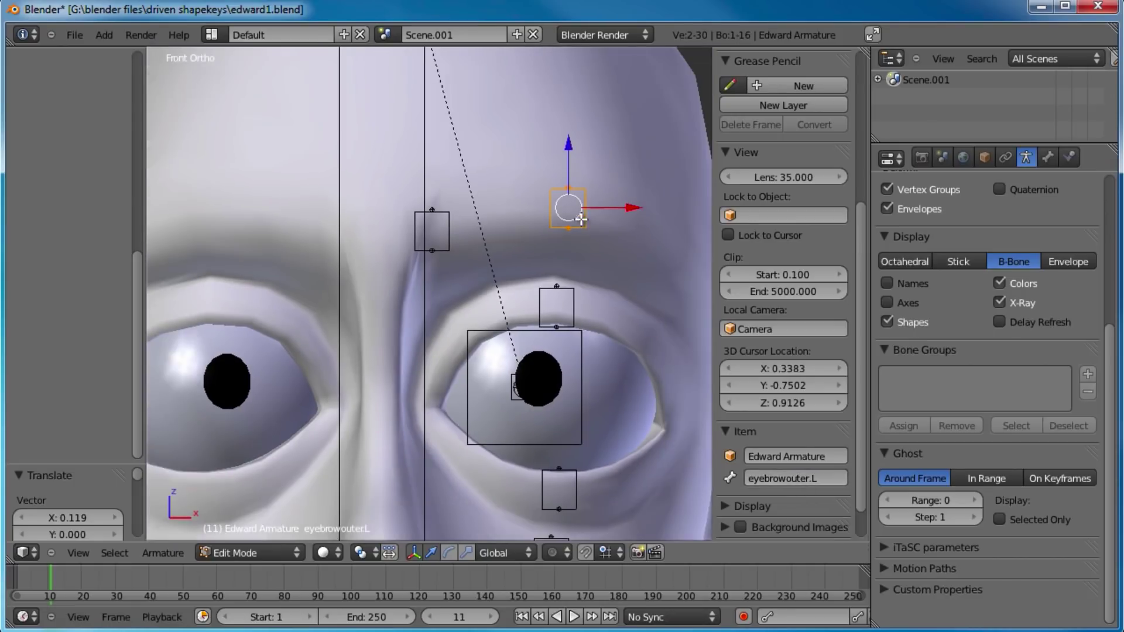
pyautogui.rightClick(458, 232)
pyautogui.click(785, 477)
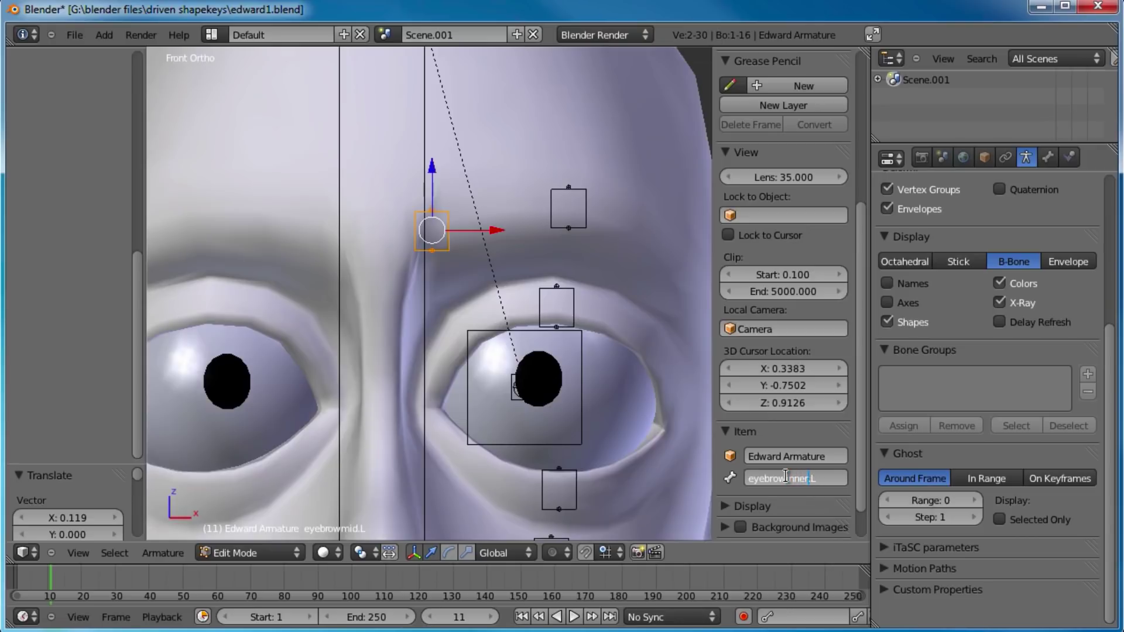
pyautogui.press('Return')
# - Leave armature editing, select the head mesh, and check the end of its shape key list for controls still missing
pyautogui.scroll(-3, 529, 311)
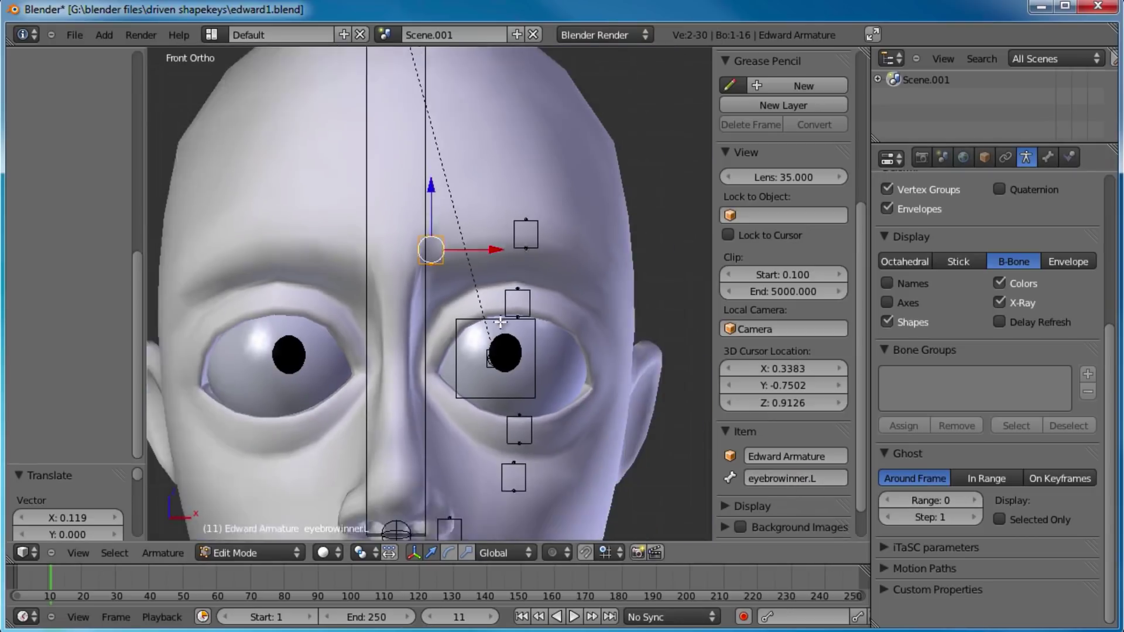
pyautogui.keyDown('shift'); pyautogui.moveTo(528, 311); pyautogui.dragTo(457, 245, button='middle'); pyautogui.keyUp('shift')
pyautogui.press('Tab')
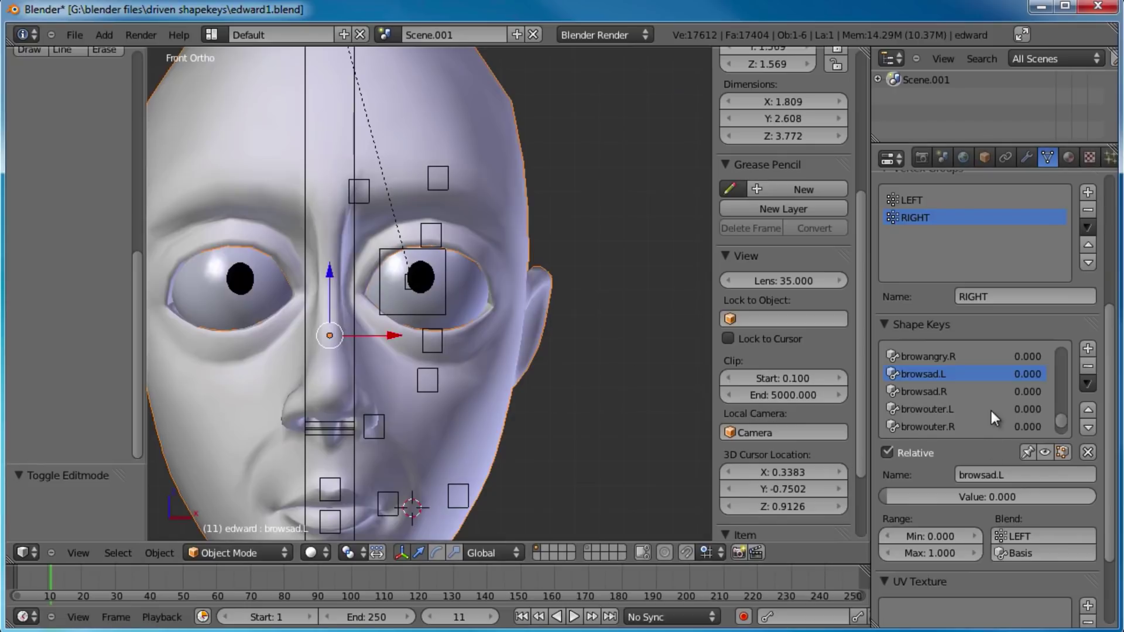
pyautogui.moveTo(1061, 420); pyautogui.dragTo(1062, 427)
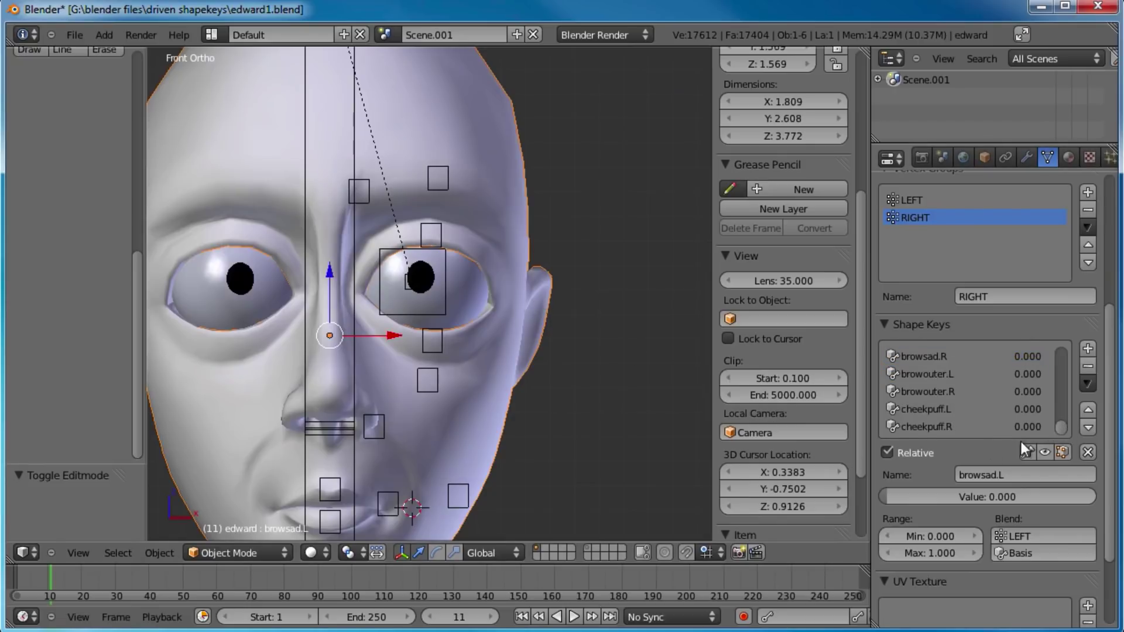
pyautogui.scroll(2, 1045, 423)
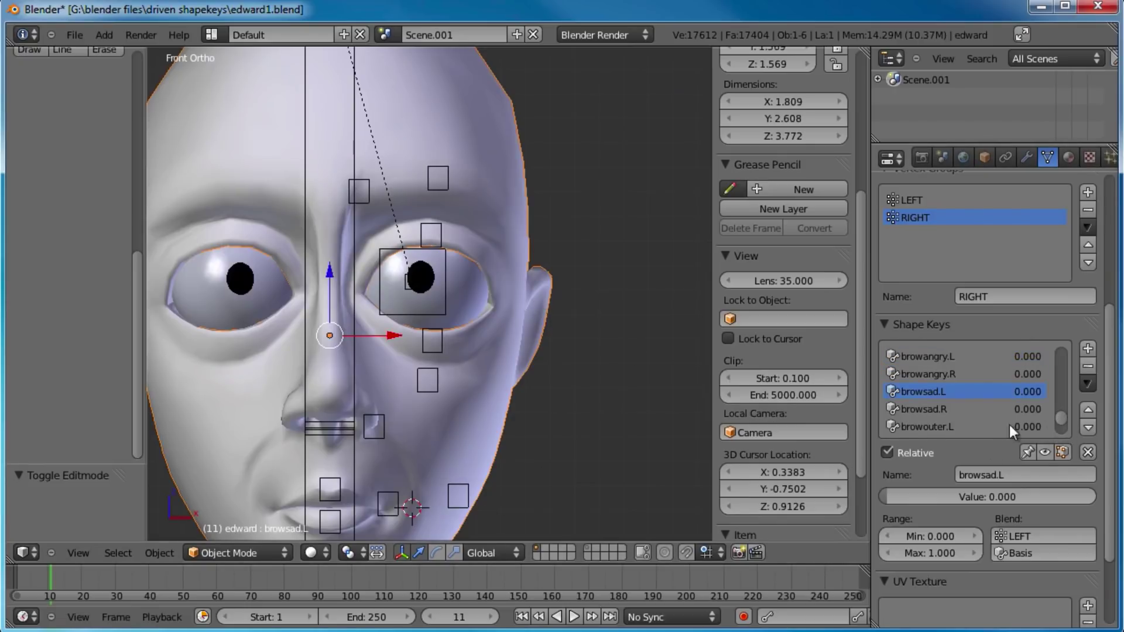
pyautogui.scroll(-4, 531, 342)
# - Select eyebrowouter.L from an angled view, expand Scene.001 in the outliner and enlarge the outliner area
pyautogui.moveTo(531, 341); pyautogui.dragTo(424, 184, button='middle')
pyautogui.rightClick(423, 183)
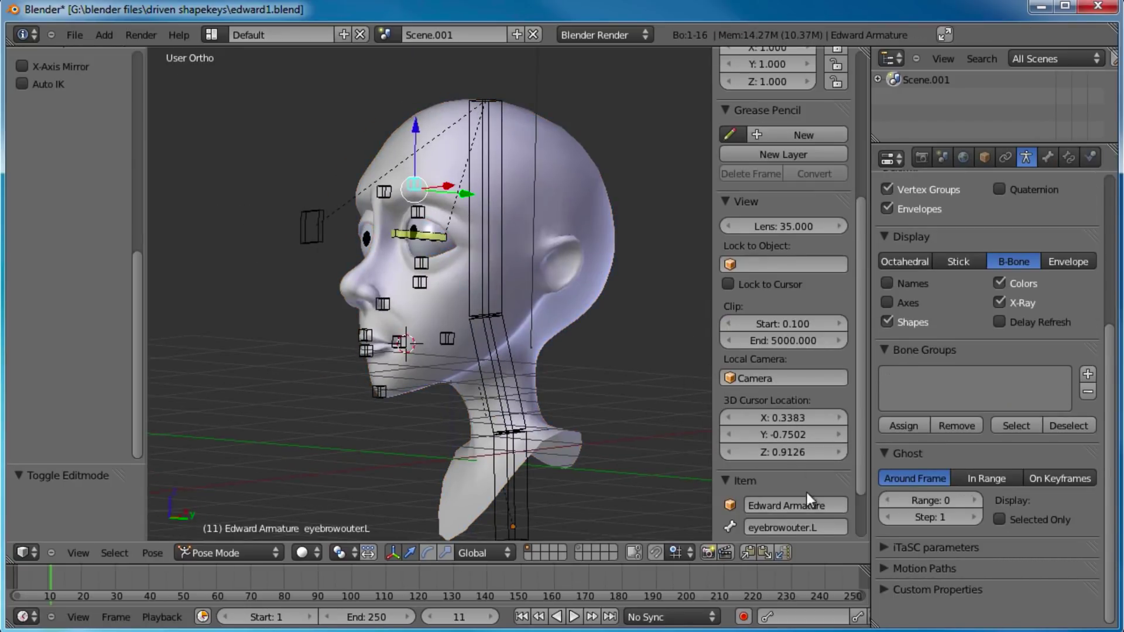
pyautogui.scroll(-3, 806, 493)
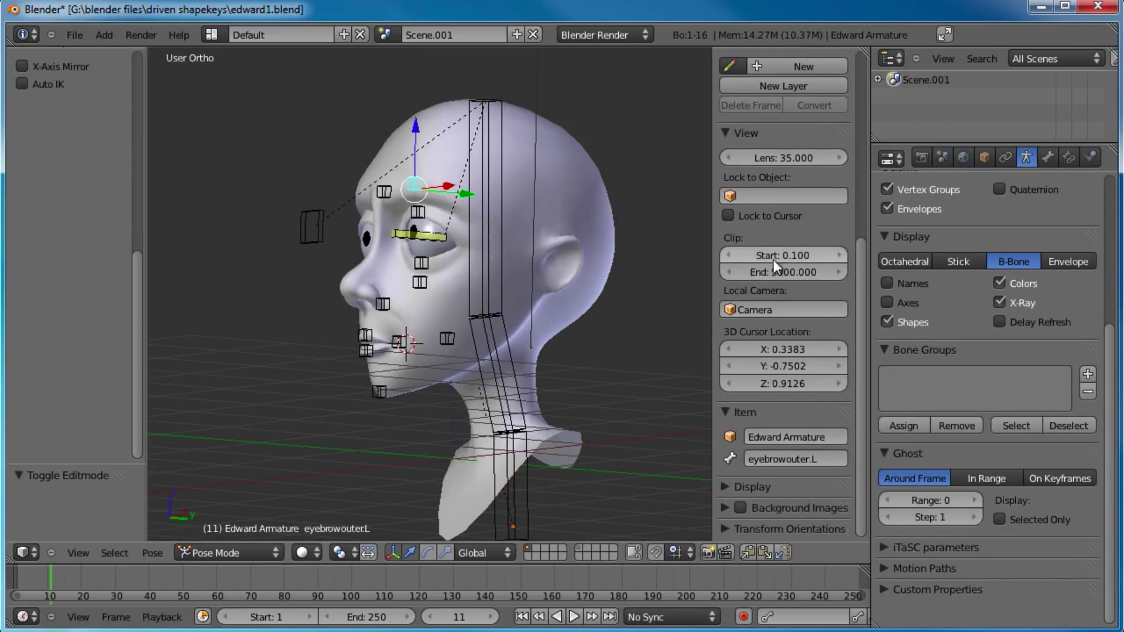
pyautogui.click(877, 79)
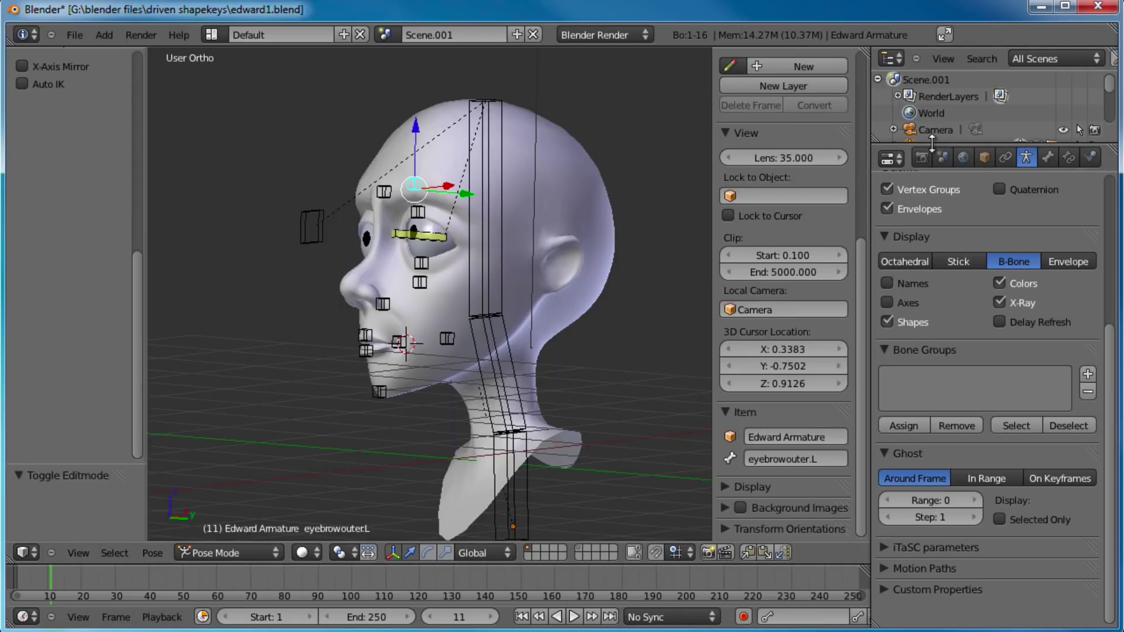
pyautogui.moveTo(929, 144); pyautogui.dragTo(936, 320)
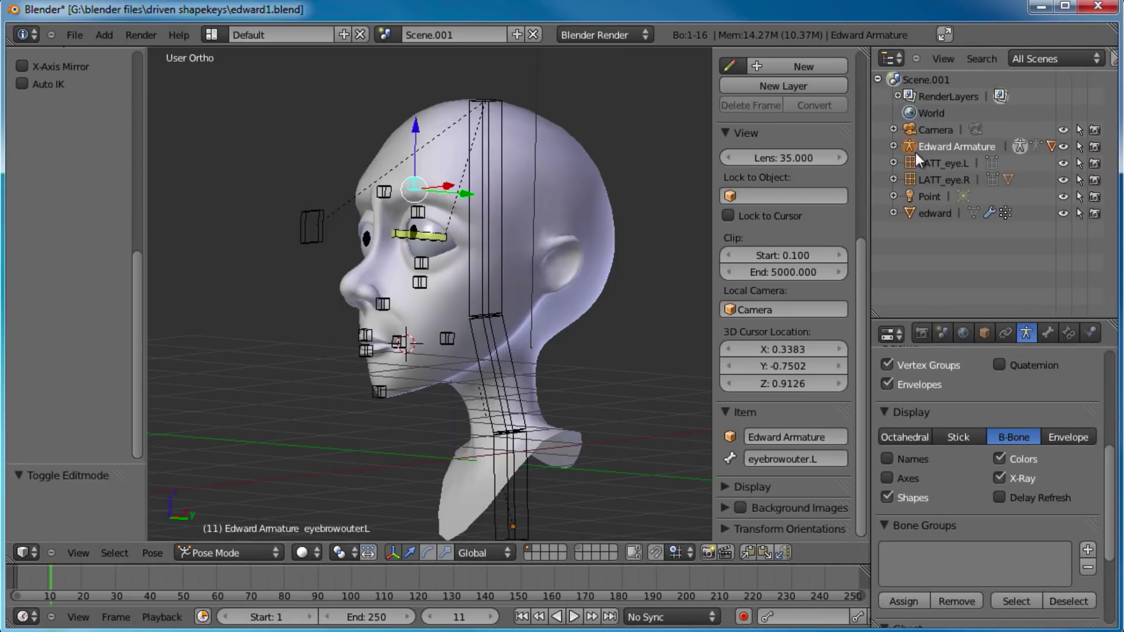
# - Expand the pose of Edward Armature in the outliner and review the names of its facial control bones
pyautogui.click(893, 145)
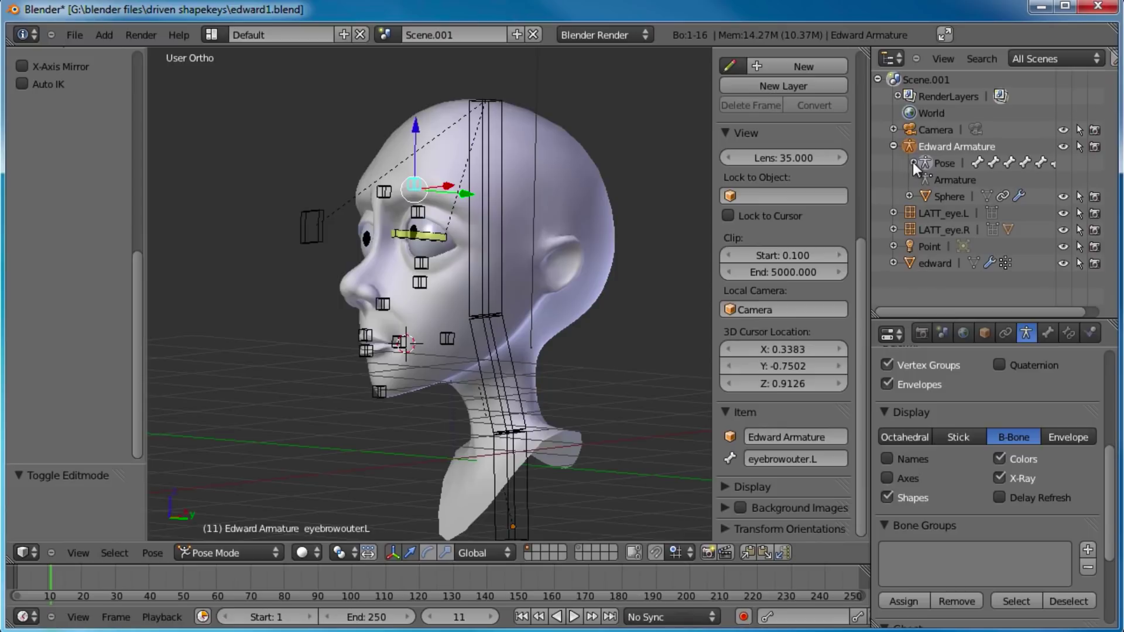
pyautogui.click(944, 180)
pyautogui.click(893, 145)
pyautogui.click(894, 146)
pyautogui.click(921, 164)
pyautogui.click(913, 163)
pyautogui.scroll(-3, 995, 234)
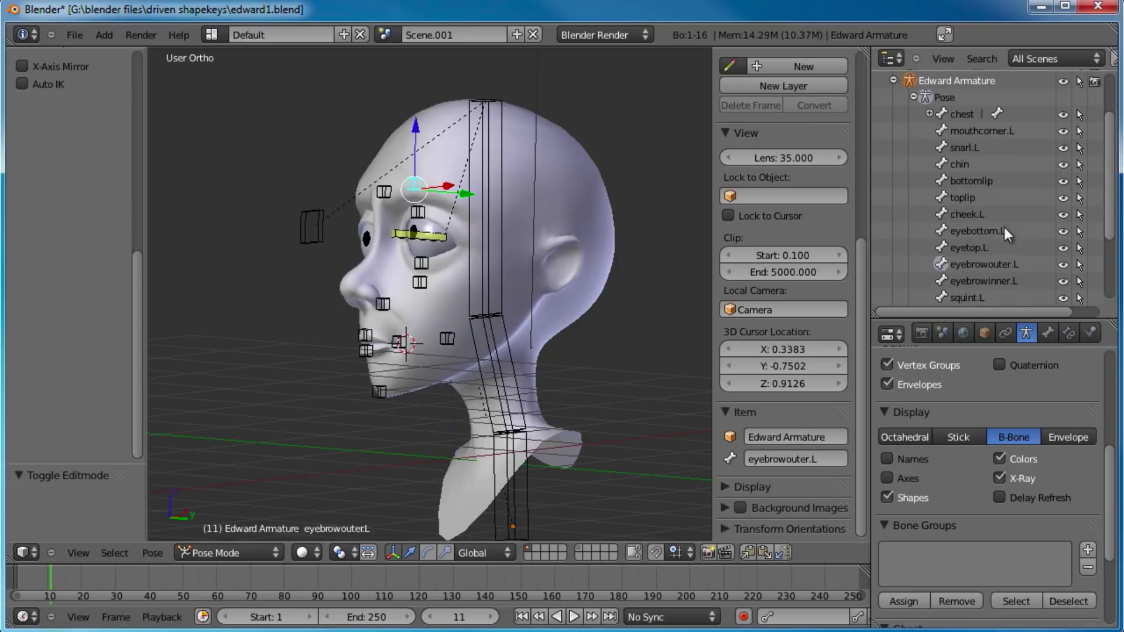
pyautogui.scroll(-3, 1109, 164)
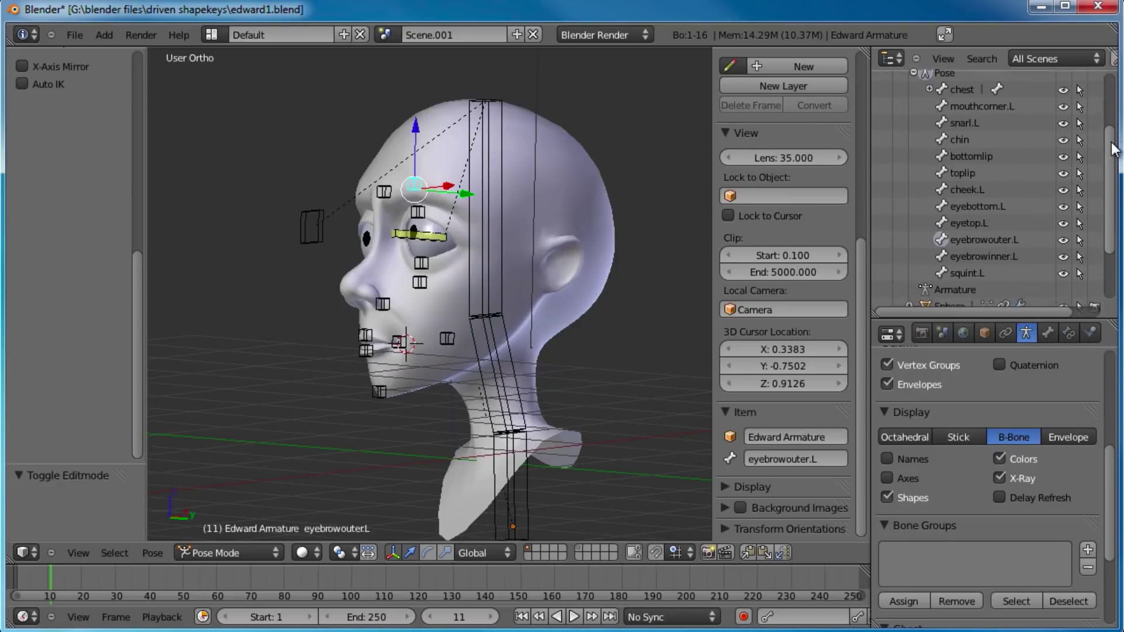
pyautogui.moveTo(1109, 164); pyautogui.dragTo(1112, 146)
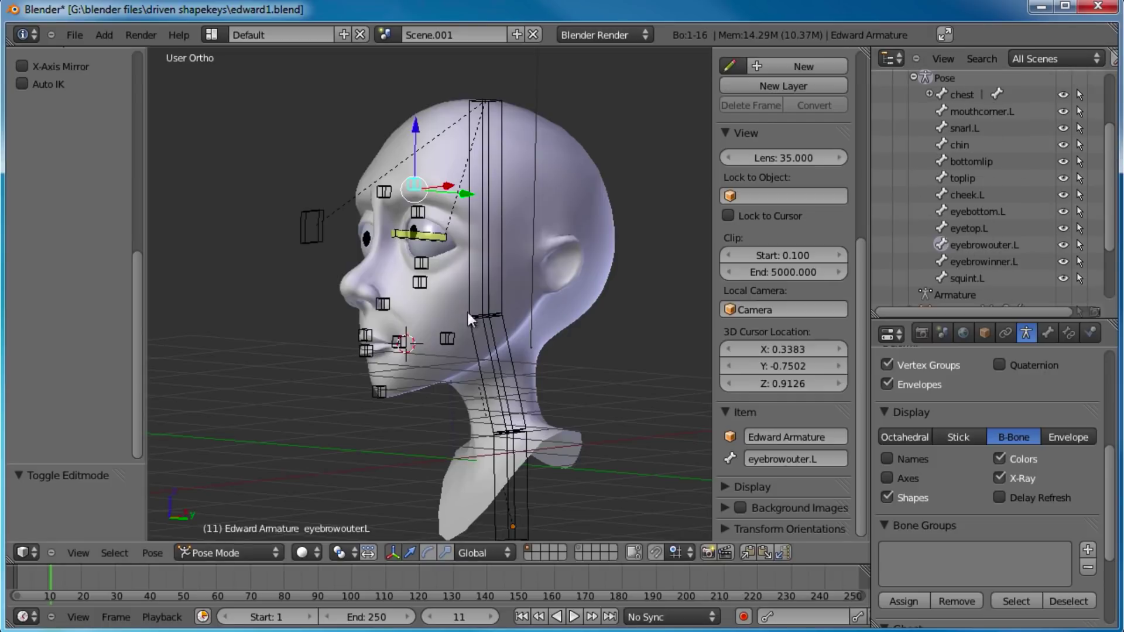
# - In front view with wireframe display, place the 3D cursor on the face's midline over the nose, and restore solid display
pyautogui.press('KP_1')
pyautogui.scroll(4, 433, 240)
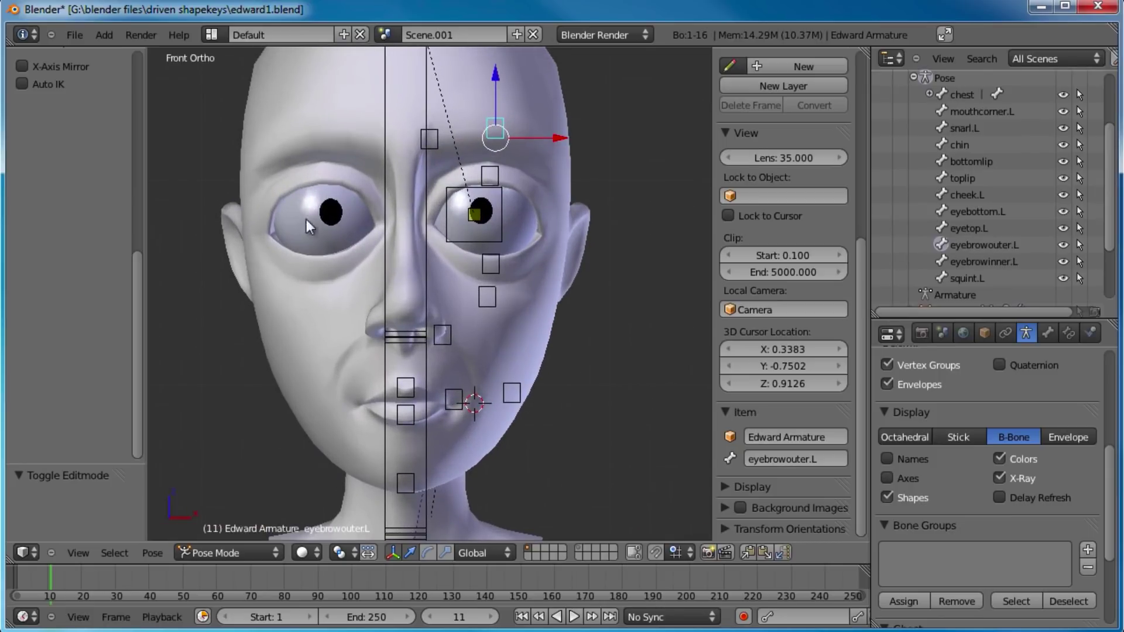
pyautogui.press('z')
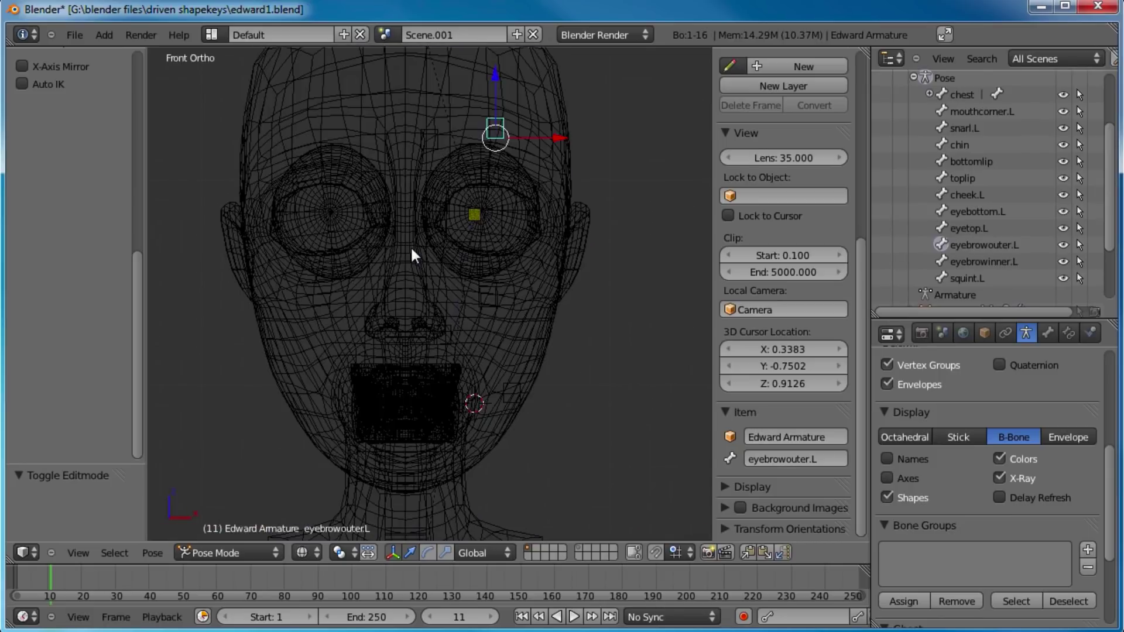
pyautogui.scroll(4, 408, 232)
pyautogui.scroll(3, 413, 241)
pyautogui.click(376, 273)
pyautogui.click(375, 272)
pyautogui.click(375, 277)
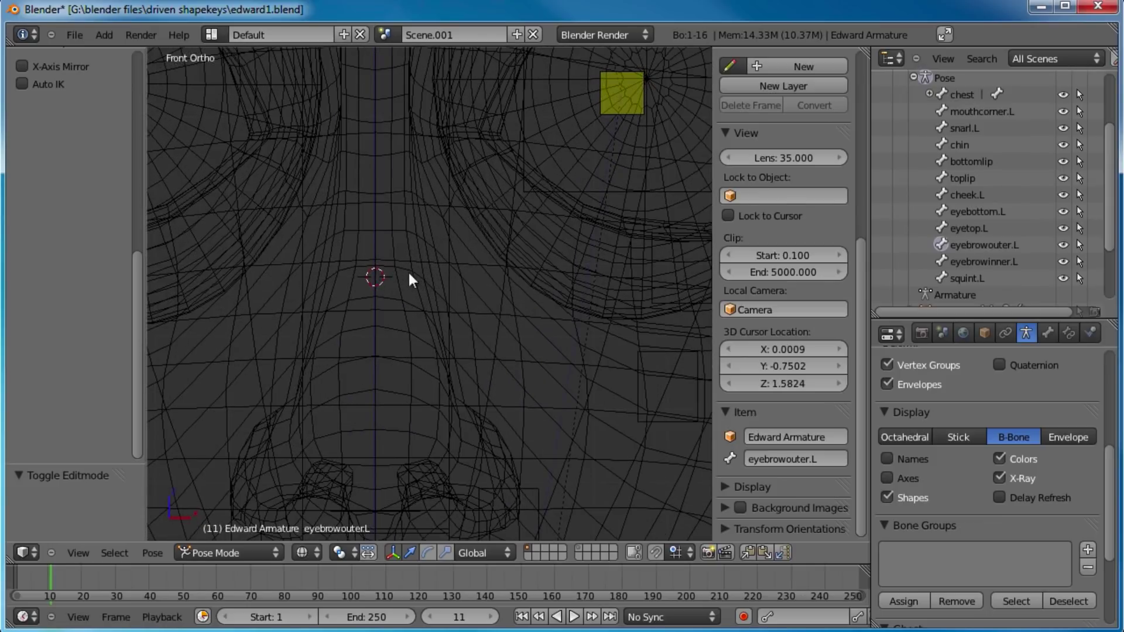
pyautogui.scroll(-6, 409, 275)
pyautogui.press('z')
pyautogui.scroll(-2, 476, 269)
# - In armature editing, duplicate the left-side facial and eye bones in place, leaving out the head and midline bones
pyautogui.press('Tab')
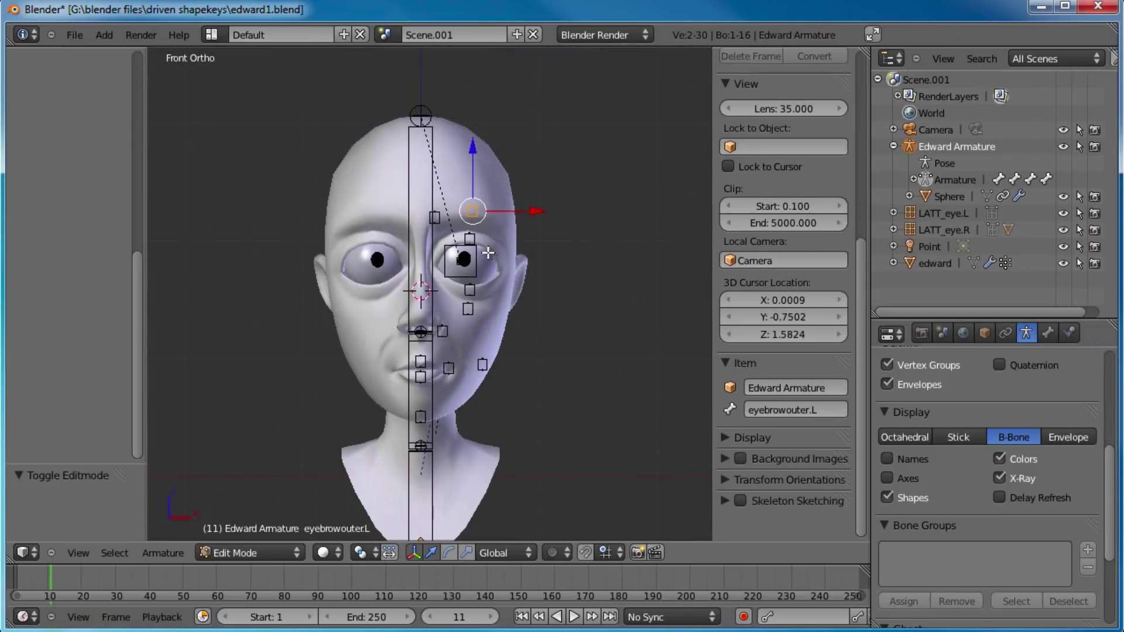
pyautogui.press('a')
pyautogui.press('b')
pyautogui.moveTo(557, 154); pyautogui.dragTo(425, 290)
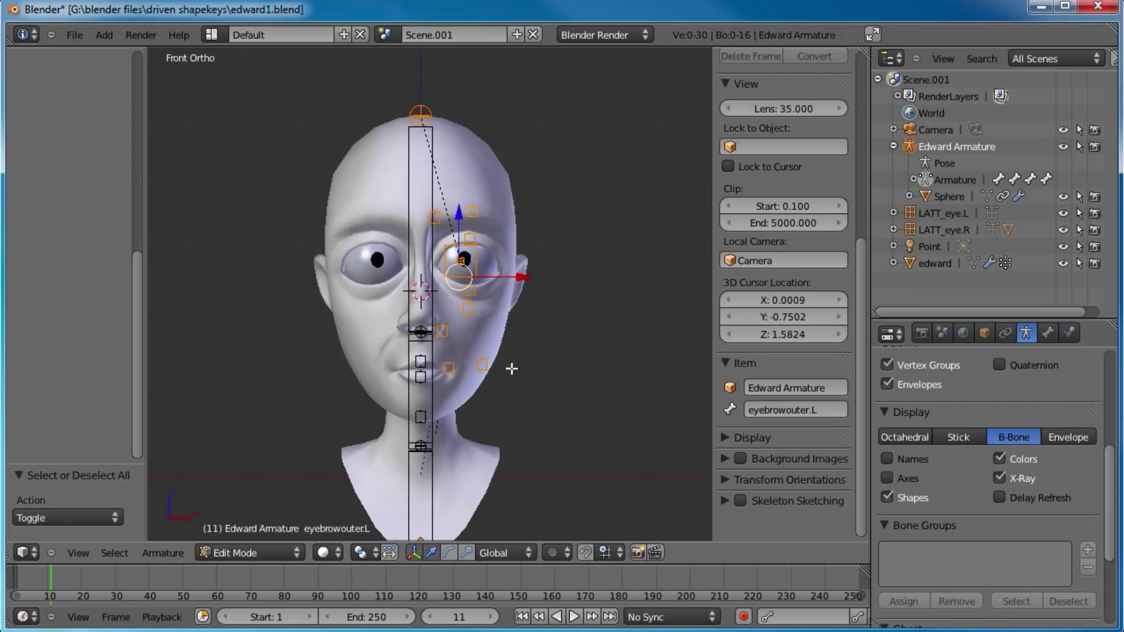
pyautogui.keyDown('shift'); pyautogui.moveTo(501, 268); pyautogui.dragTo(503, 319, button='middle'); pyautogui.keyUp('shift')
pyautogui.keyDown('shift'); pyautogui.rightClick(427, 159); pyautogui.keyUp('shift')
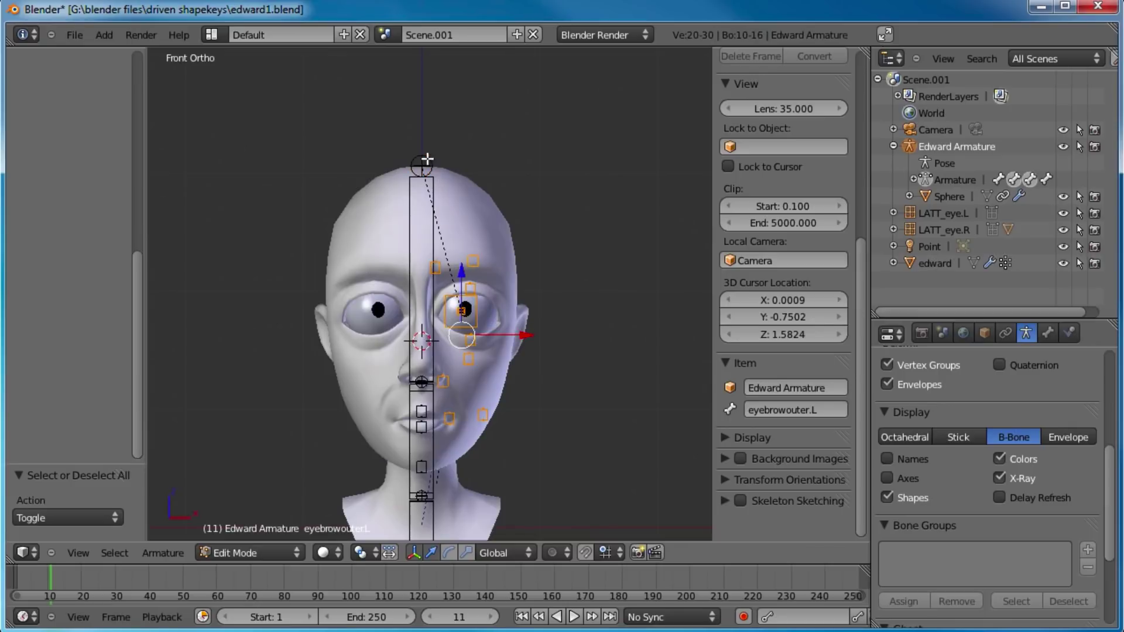
pyautogui.moveTo(559, 368); pyautogui.dragTo(578, 293, button='middle')
pyautogui.press('KP_1')
pyautogui.scroll(2, 580, 369)
pyautogui.hotkey('shift', 'd')
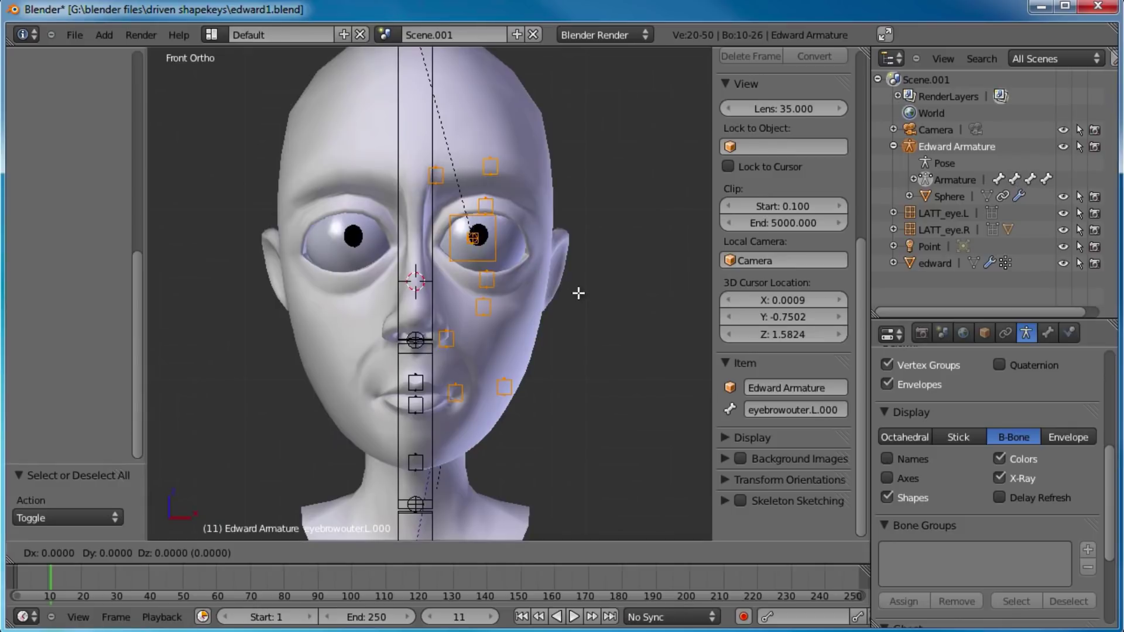
pyautogui.rightClick(578, 293)
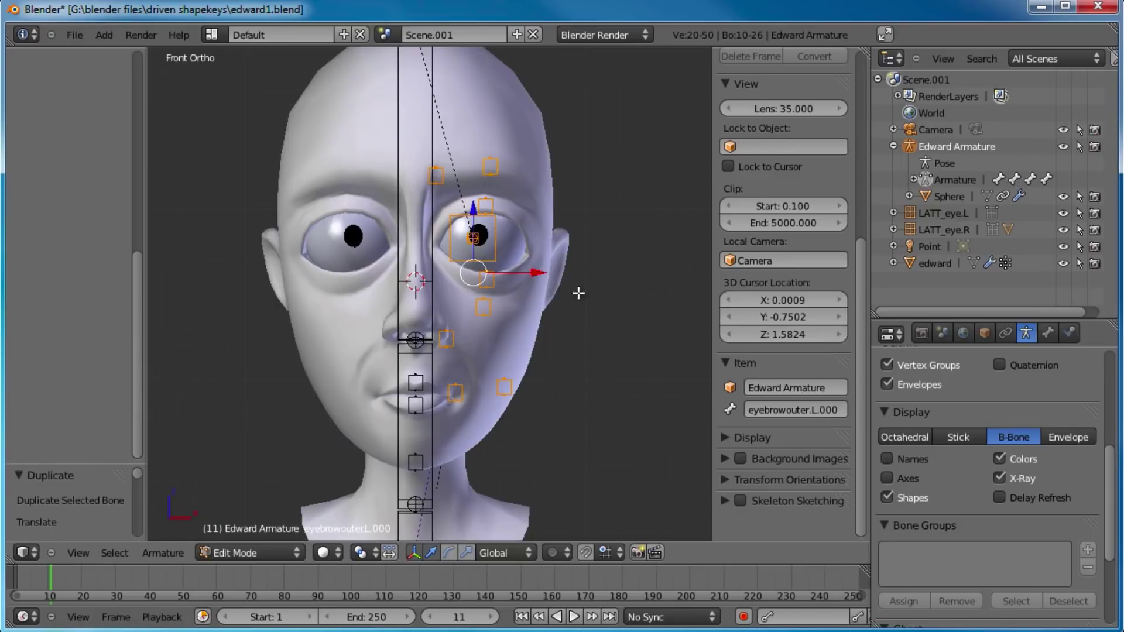
# - Mirror the duplicated bones to the other side of the face by scaling them -1 along X around the 3D cursor
pyautogui.press('.')
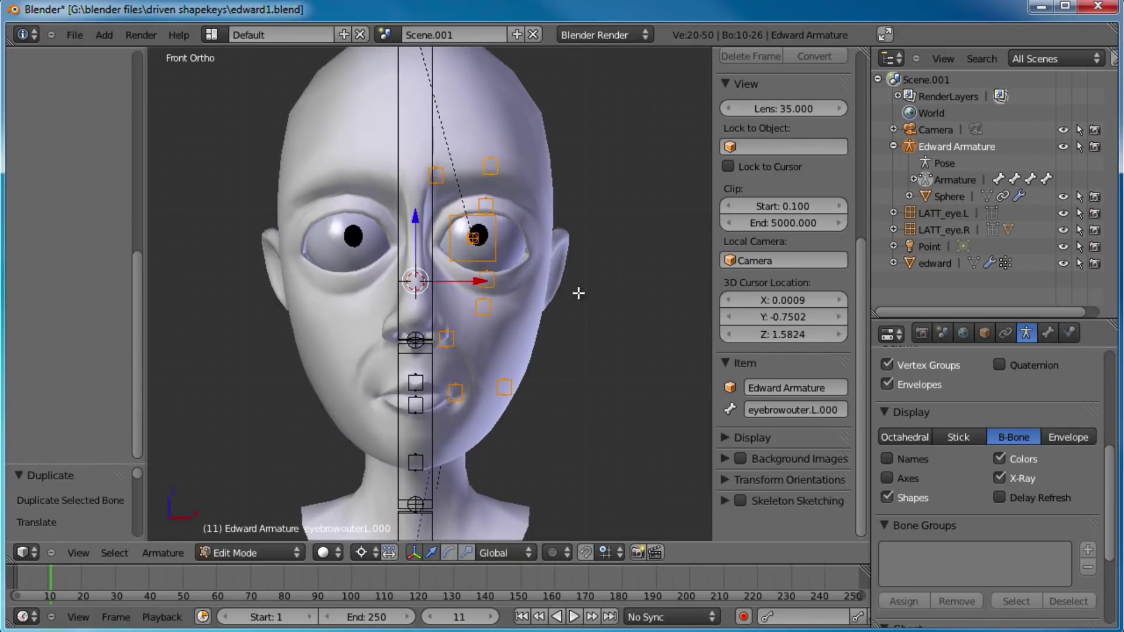
pyautogui.press('s')
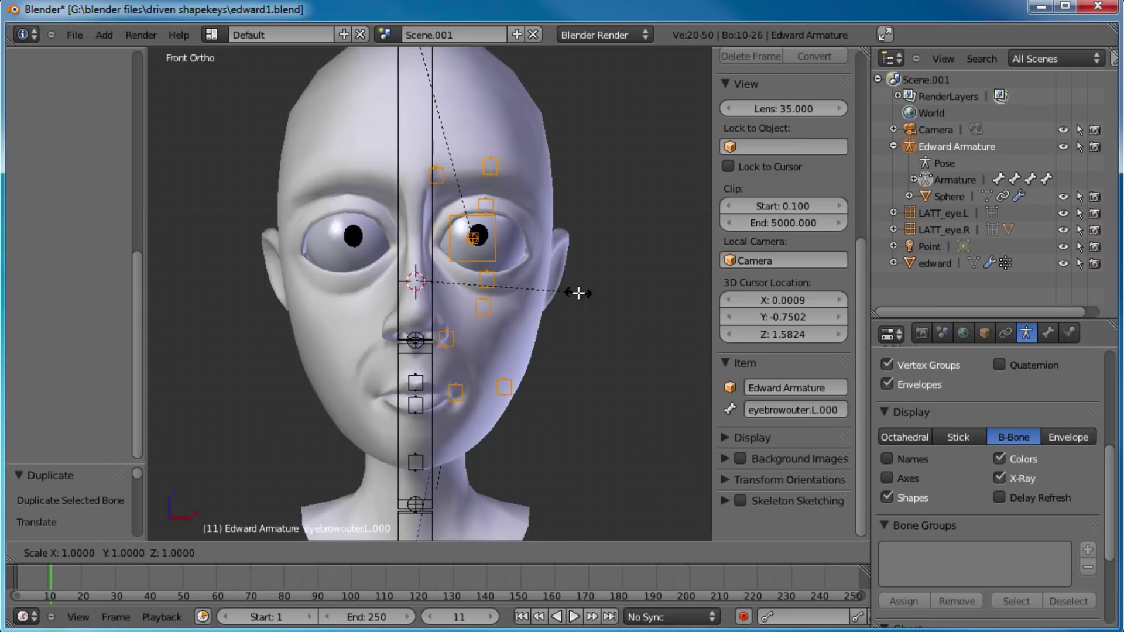
pyautogui.write('x')
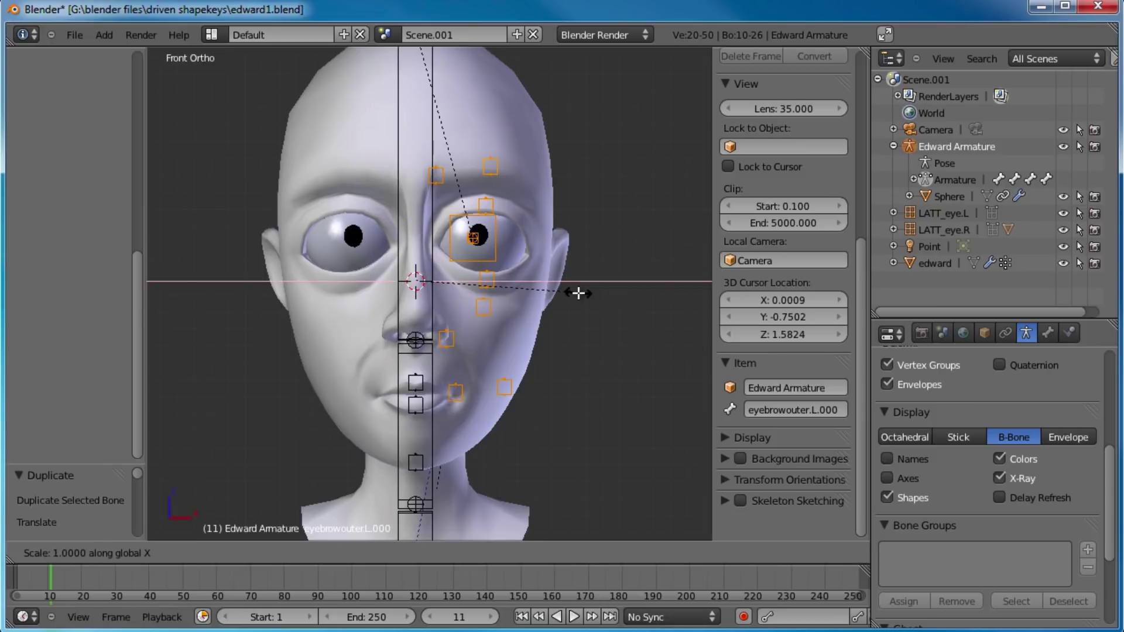
pyautogui.write('0')
pyautogui.write('-1')
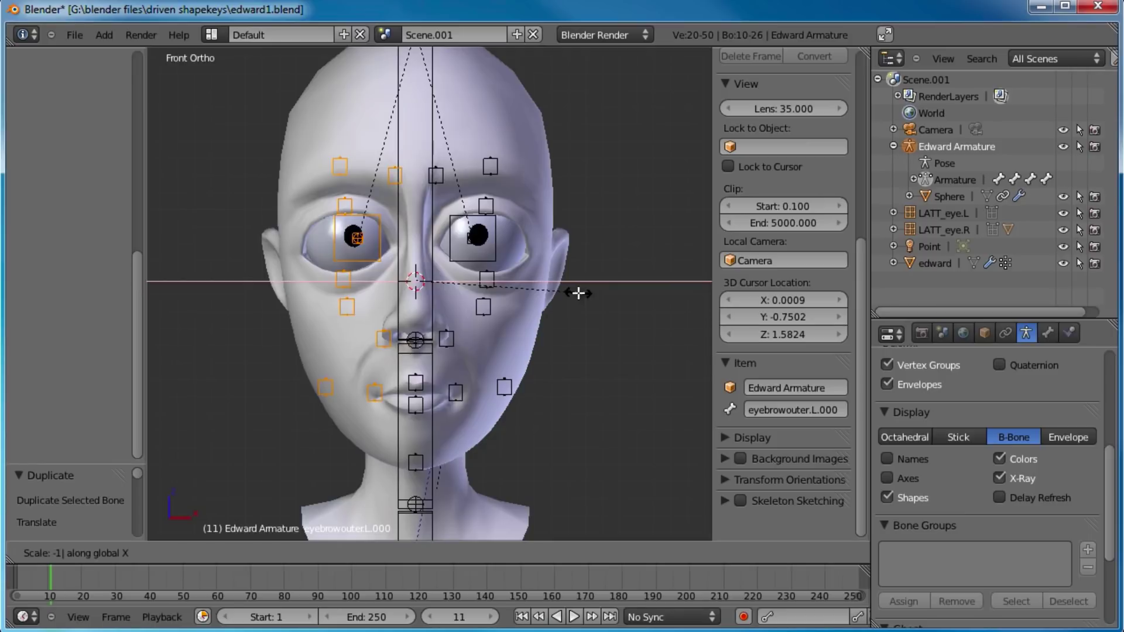
pyautogui.press('Return')
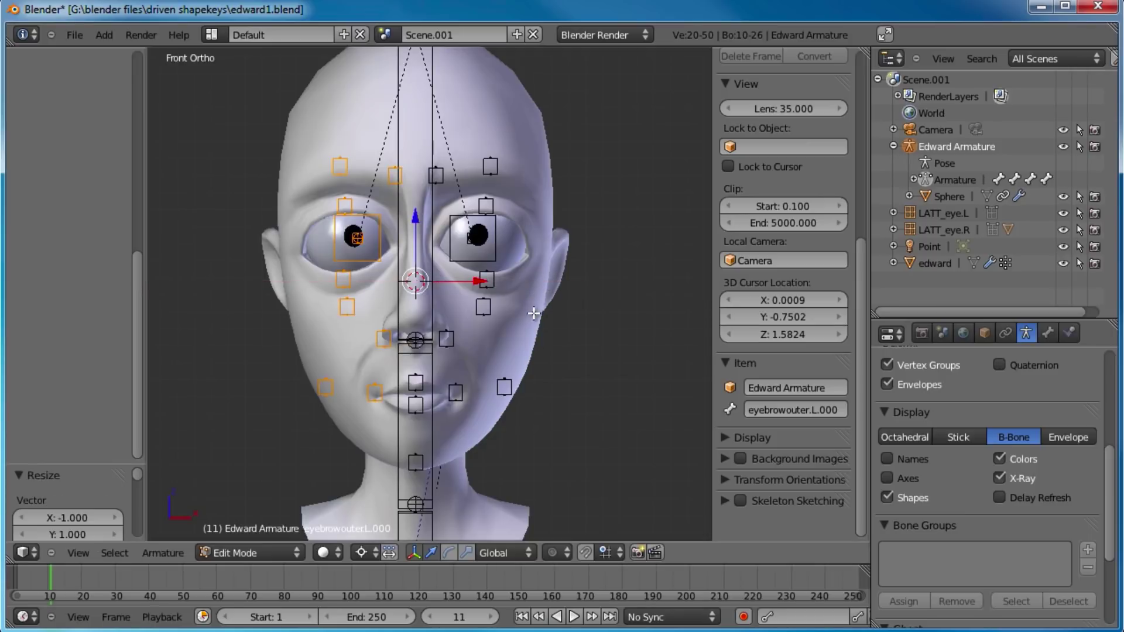
# - Flip the names of the mirrored bones and check the names of the outer eyebrow bones on both sides
pyautogui.click(164, 553)
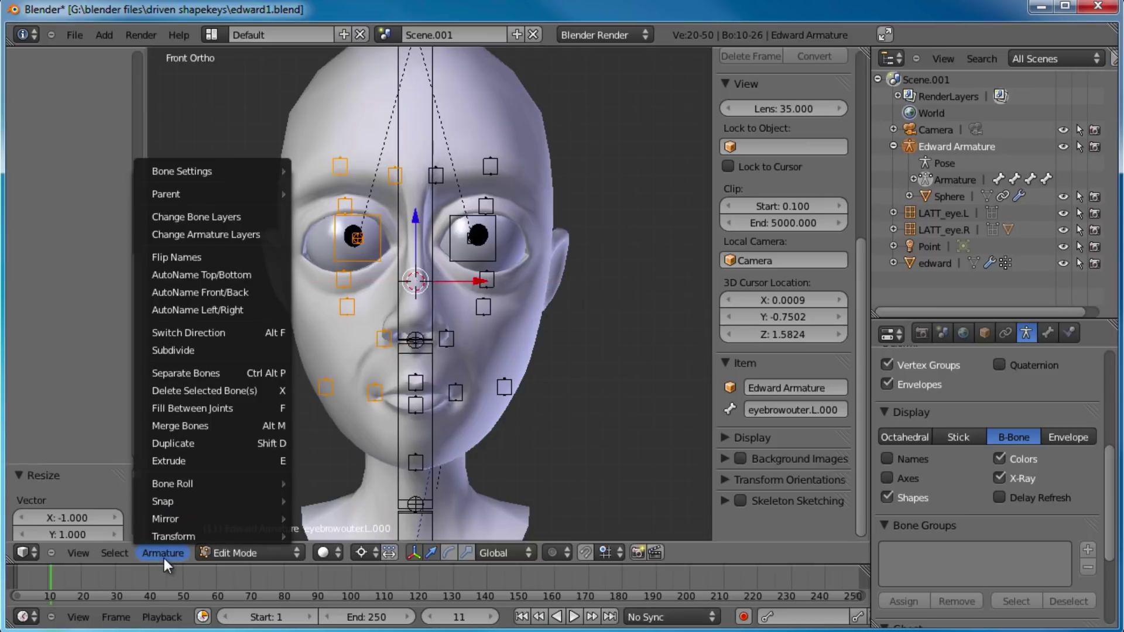
pyautogui.click(209, 258)
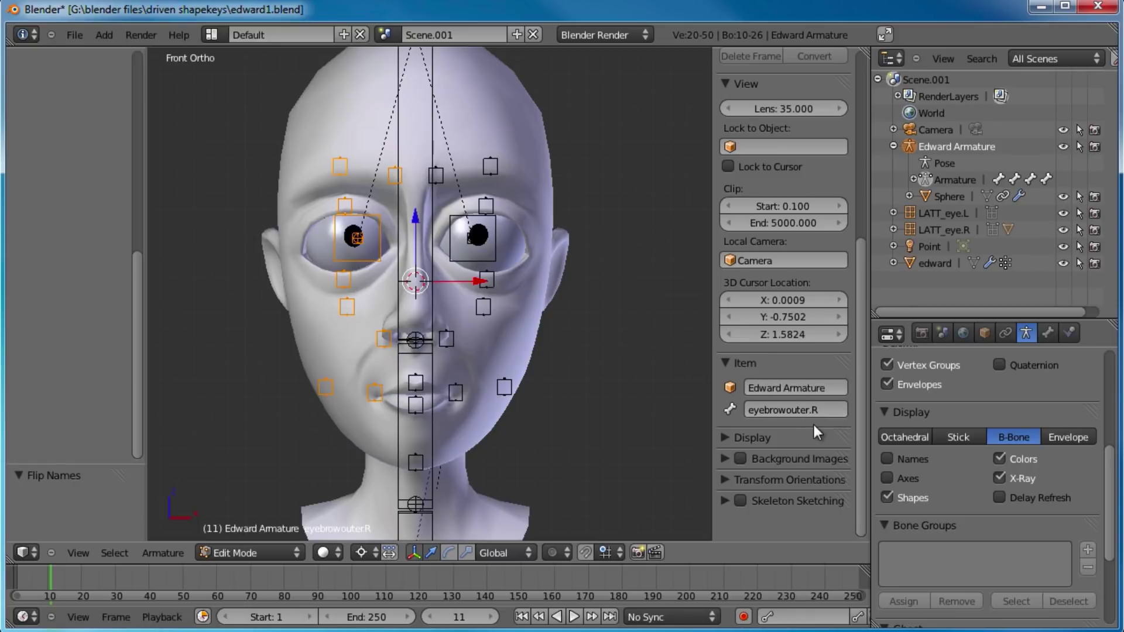
pyautogui.rightClick(499, 167)
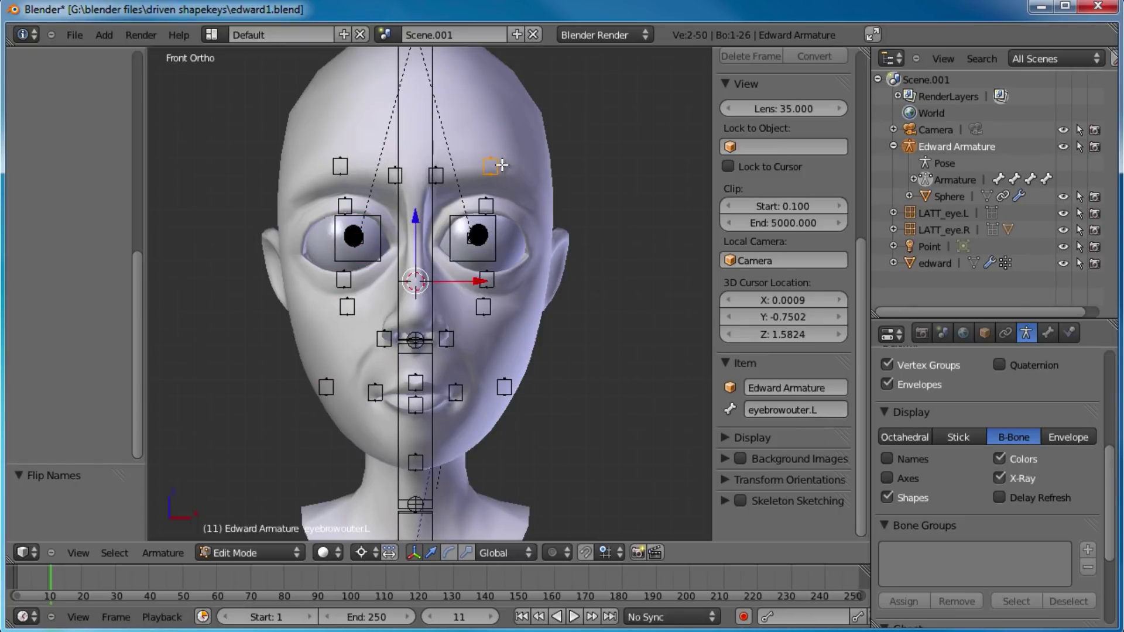
pyautogui.rightClick(348, 162)
# - Leave armature editing, select the camera in front of the face, and move it to a hidden layer
pyautogui.press('Tab')
pyautogui.scroll(-2, 485, 350)
pyautogui.press('a')
pyautogui.moveTo(480, 333); pyautogui.dragTo(332, 315, button='middle')
pyautogui.rightClick(265, 307)
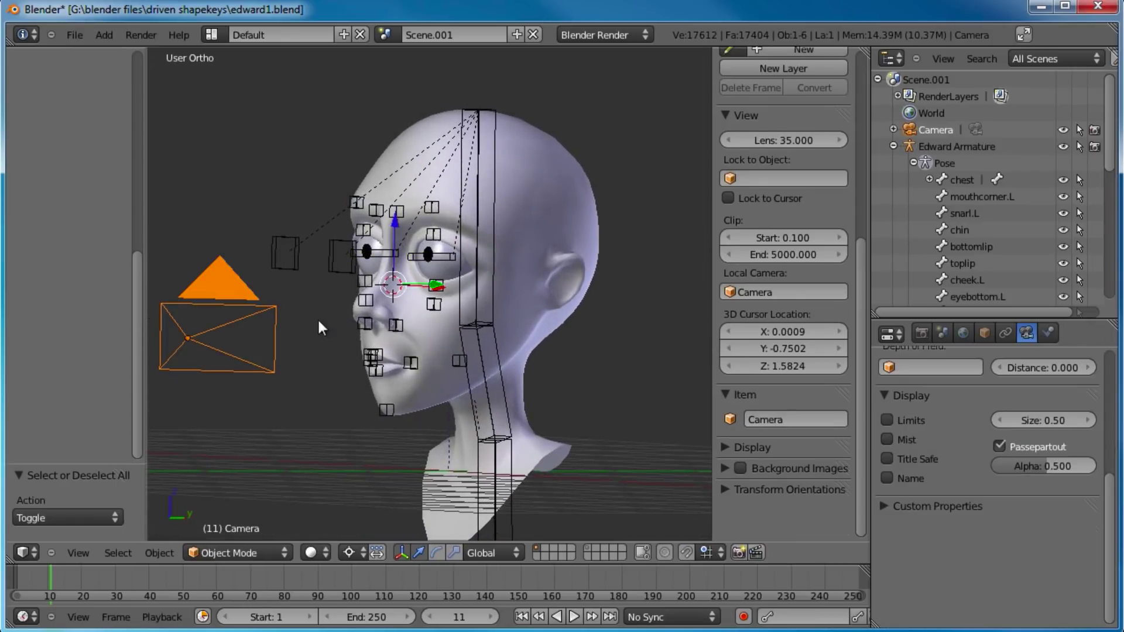
pyautogui.press('m')
pyautogui.click(575, 351)
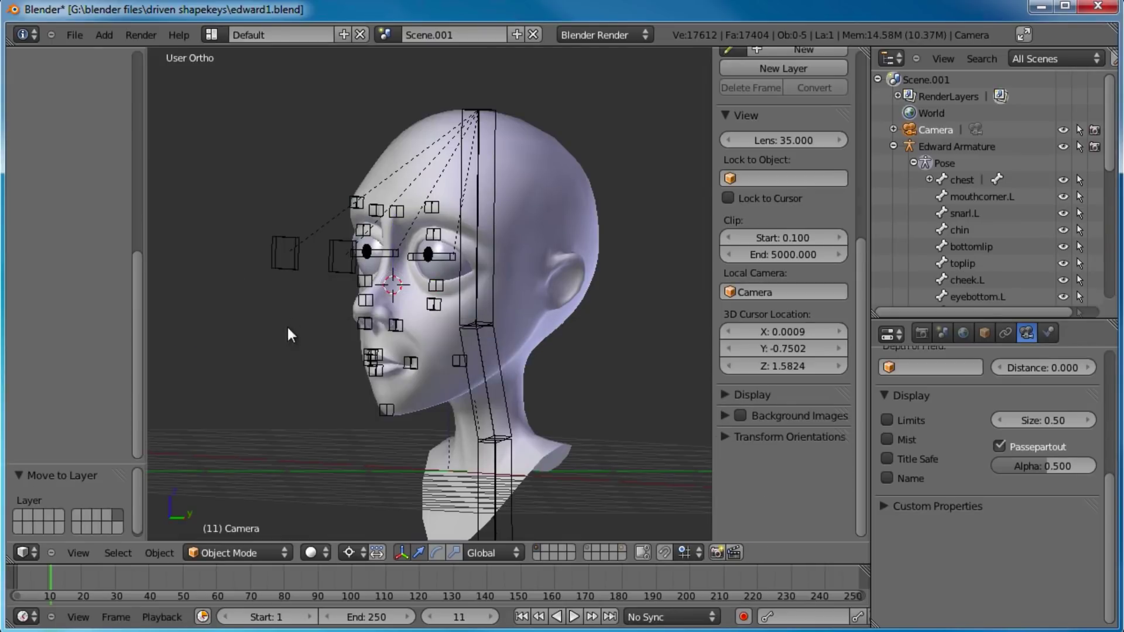
# - Save the scene as a new file named edward2.blend
pyautogui.moveTo(287, 328); pyautogui.dragTo(374, 306, button='middle')
pyautogui.click(77, 35)
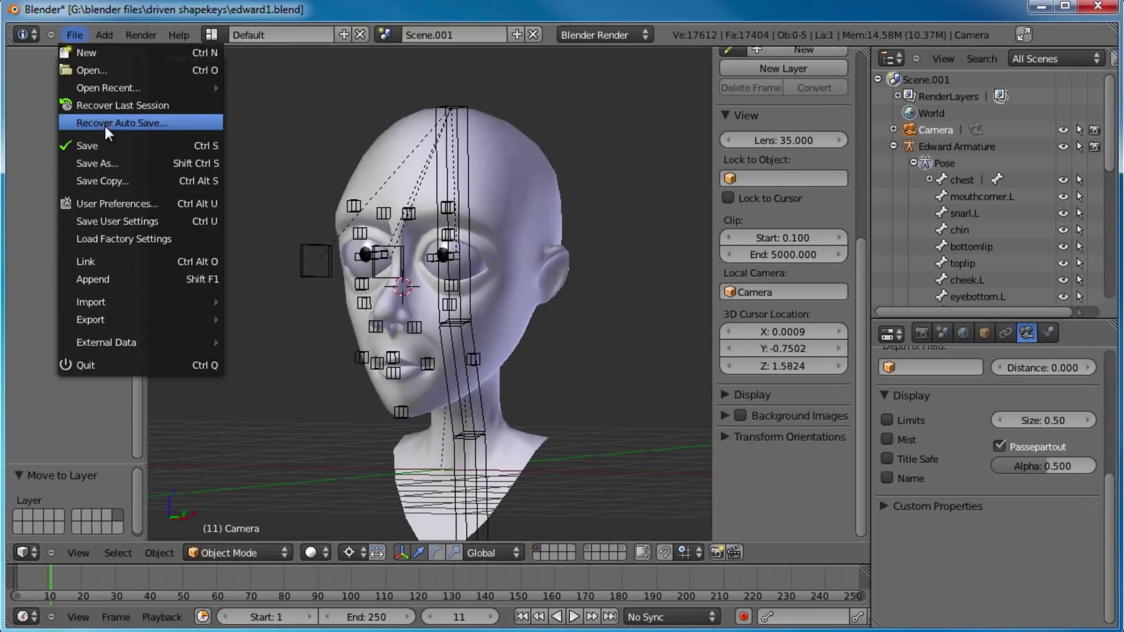
pyautogui.click(110, 163)
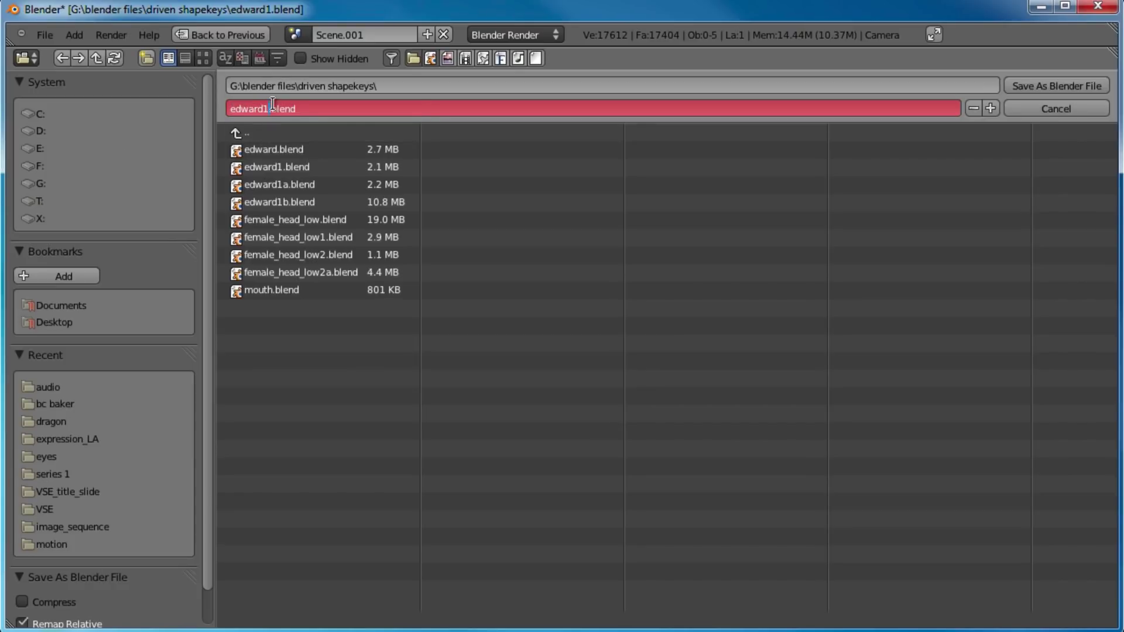
pyautogui.press('BackSpace')
pyautogui.write('2')
pyautogui.press('Return')
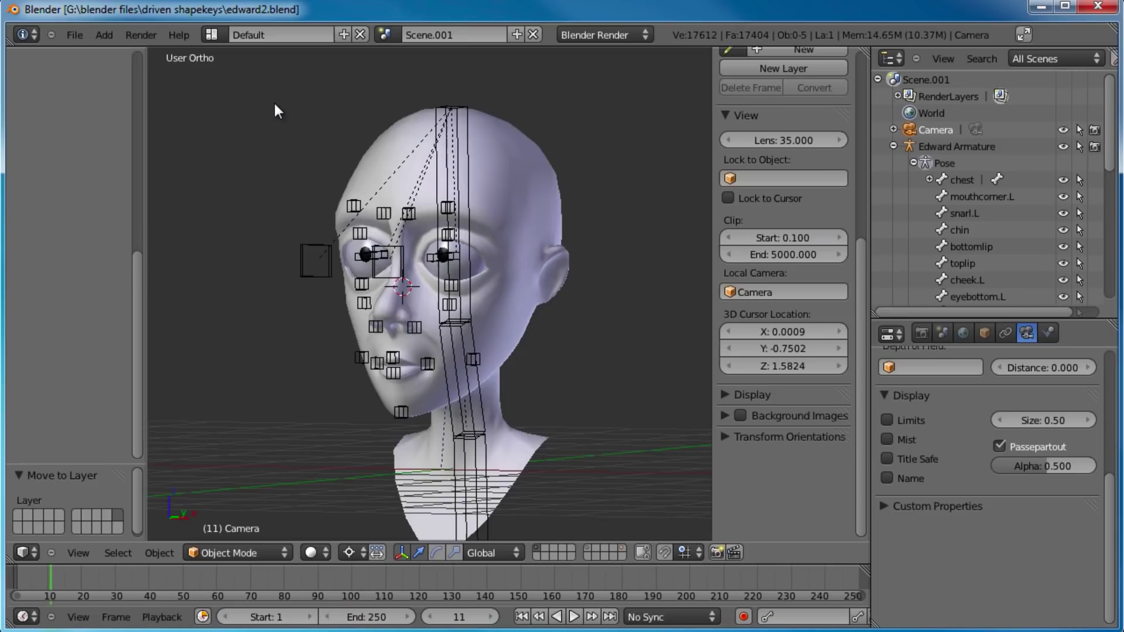
# - In side view, select the head bone of Edward Armature and open the armature for editing
pyautogui.moveTo(477, 218); pyautogui.dragTo(439, 275, button='middle')
pyautogui.rightClick(513, 306)
pyautogui.moveTo(521, 296); pyautogui.dragTo(416, 299, button='middle')
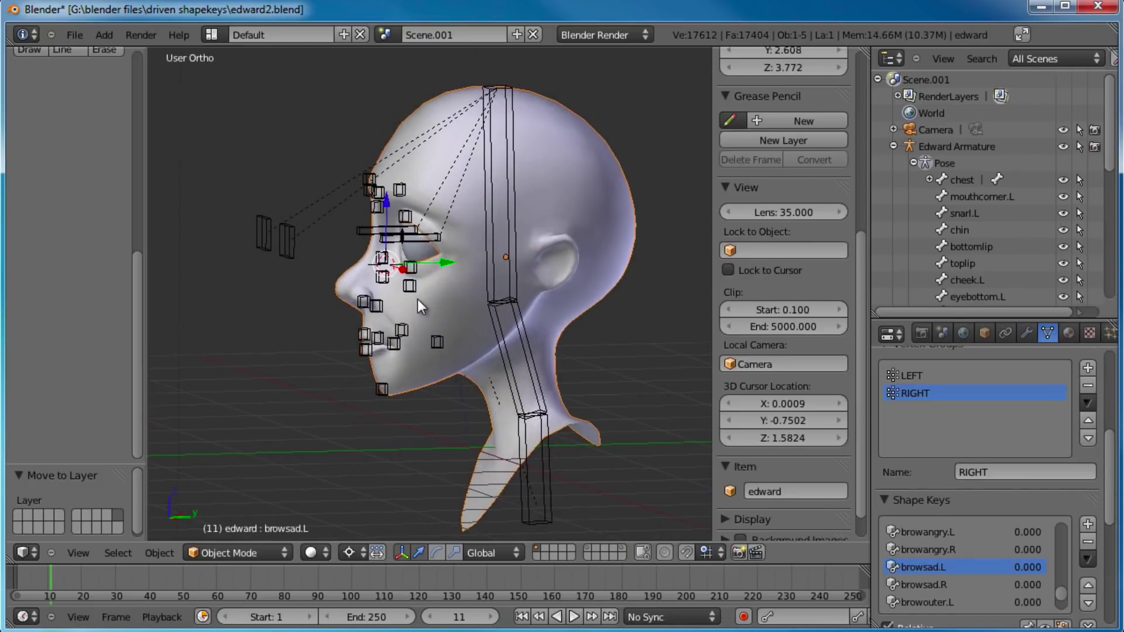
pyautogui.press('KP_3')
pyautogui.press('Tab')
pyautogui.scroll(2, 417, 299)
pyautogui.press('Tab')
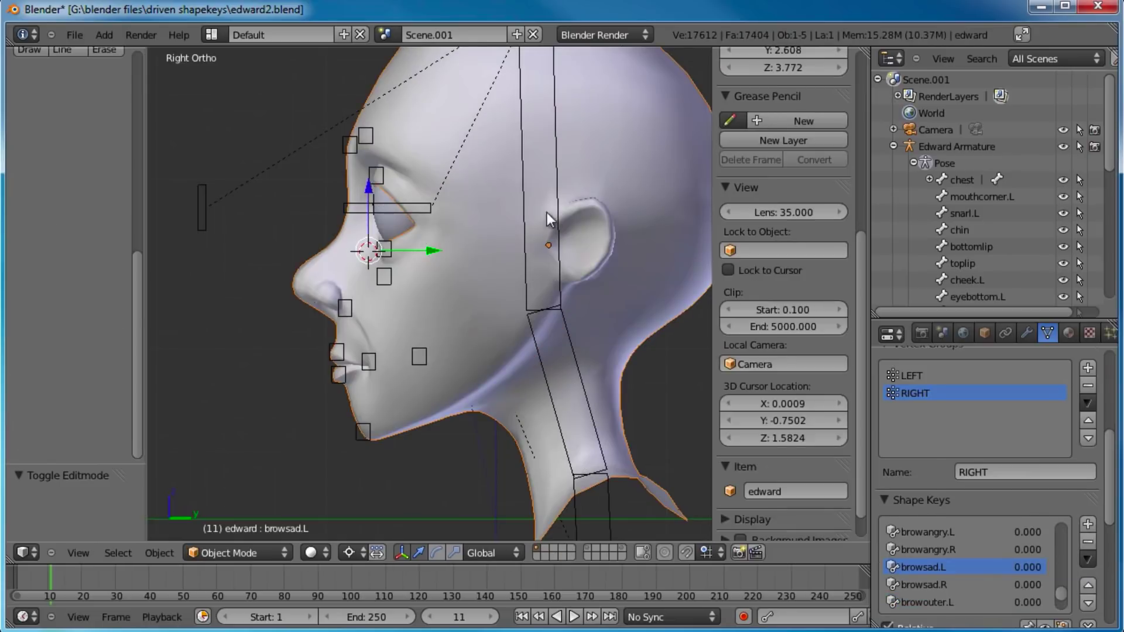
pyautogui.rightClick(553, 201)
pyautogui.press('Tab')
# - Parent all small facial control bones, without the eye and eye-target bones, to the head bone with Keep Offset
pyautogui.scroll(-2, 461, 249)
pyautogui.press('a')
pyautogui.press('b')
pyautogui.moveTo(417, 158); pyautogui.dragTo(464, 419)
pyautogui.press('b')
pyautogui.moveTo(464, 419); pyautogui.dragTo(520, 214, button='middle')
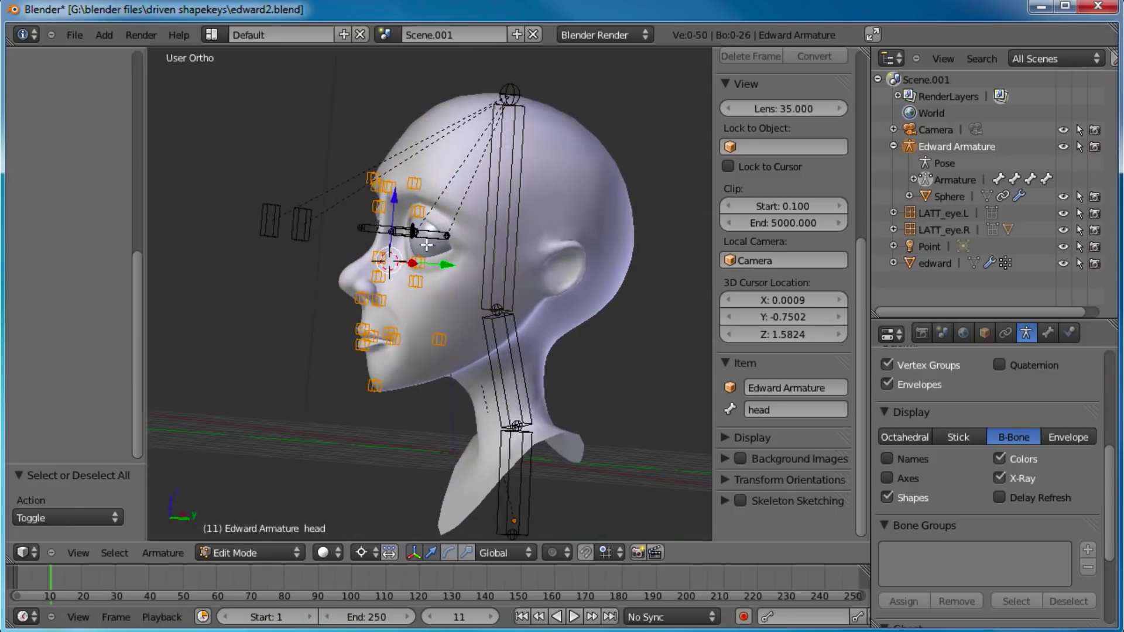
pyautogui.keyDown('shift'); pyautogui.rightClick(518, 175); pyautogui.keyUp('shift')
pyautogui.hotkey('ctrl', 'p')
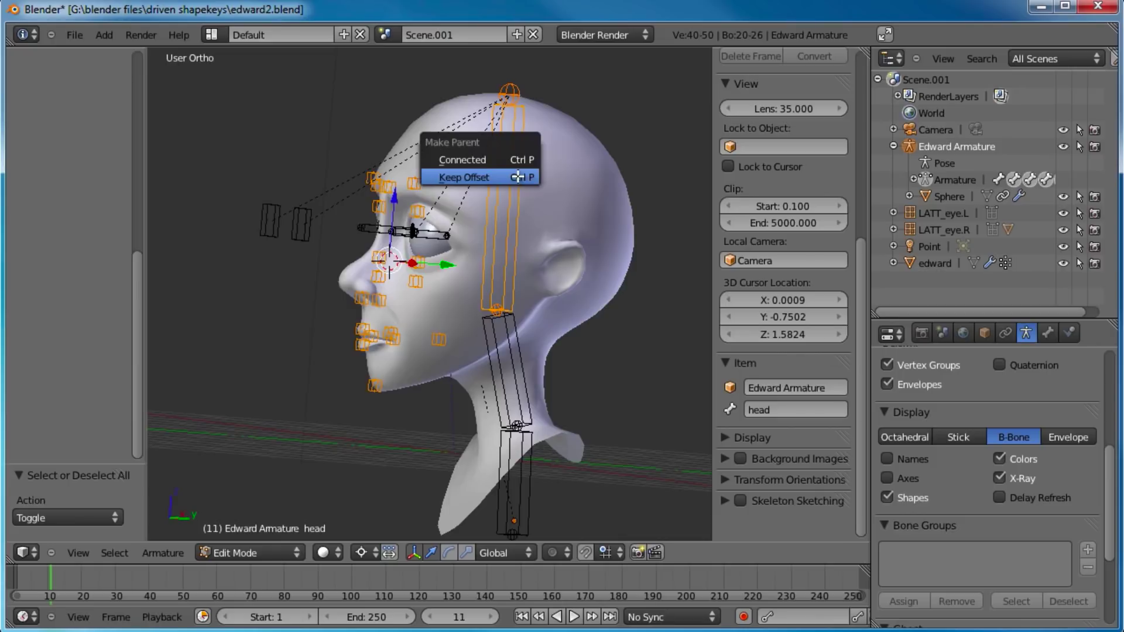
pyautogui.click(463, 176)
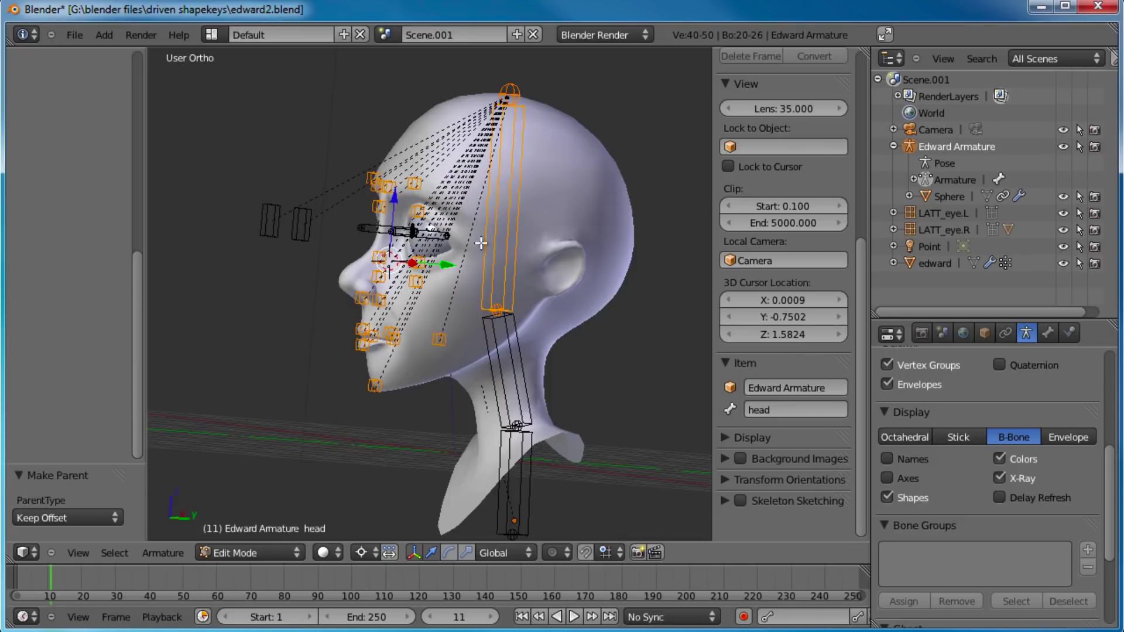
# - Test the parenting in pose mode by freely rotating the head bone, and cancel the rotation
pyautogui.press('Tab')
pyautogui.press('r')
pyautogui.press('r')
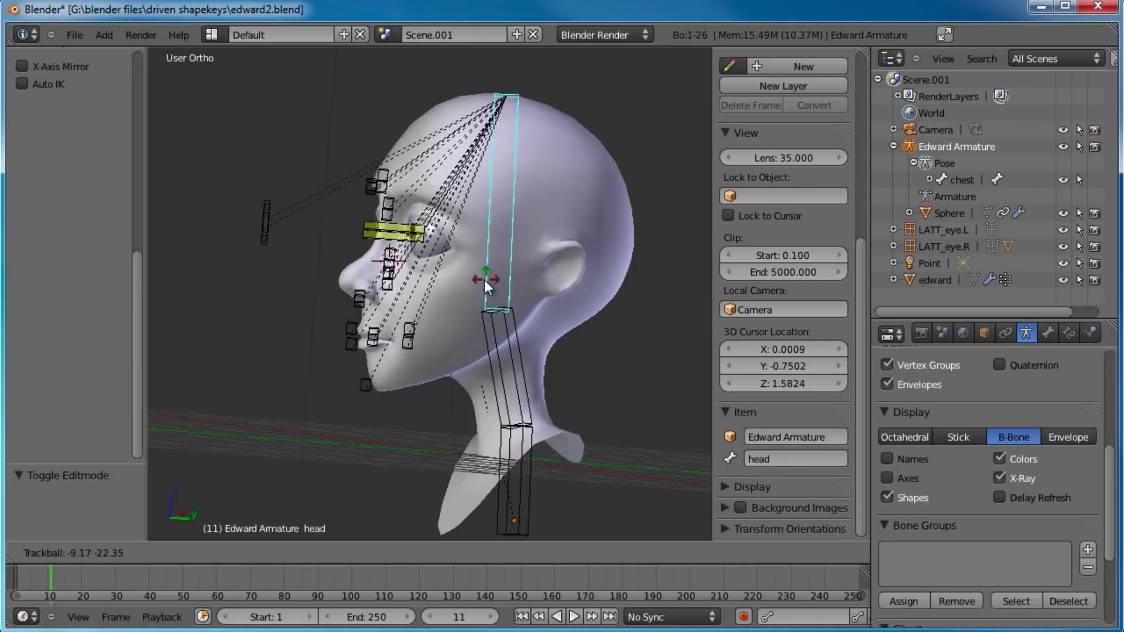
pyautogui.rightClick(584, 262)
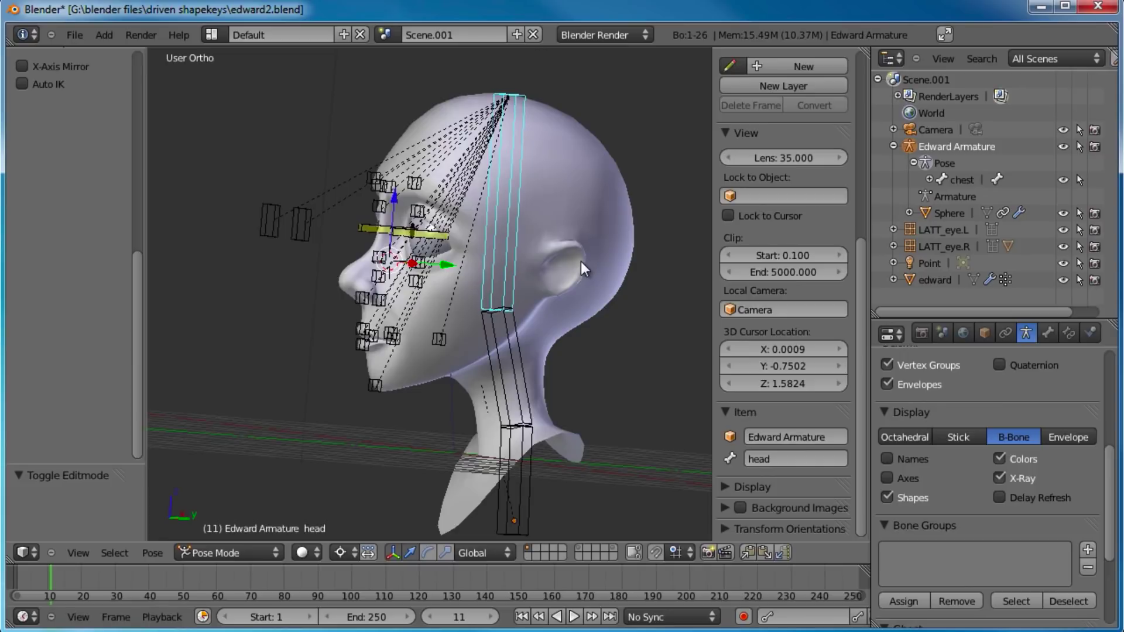
# - Return to front view, deselect all bones, and hide the relationship lines in the viewport
pyautogui.press('KP_1')
pyautogui.press('a')
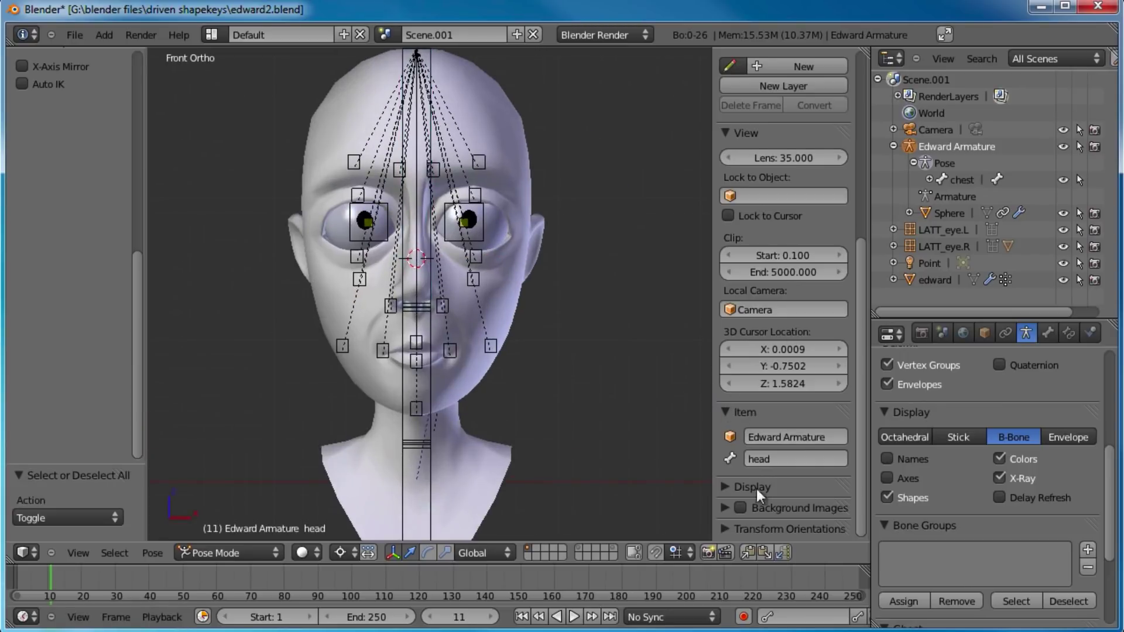
pyautogui.click(728, 485)
pyautogui.scroll(-5, 796, 298)
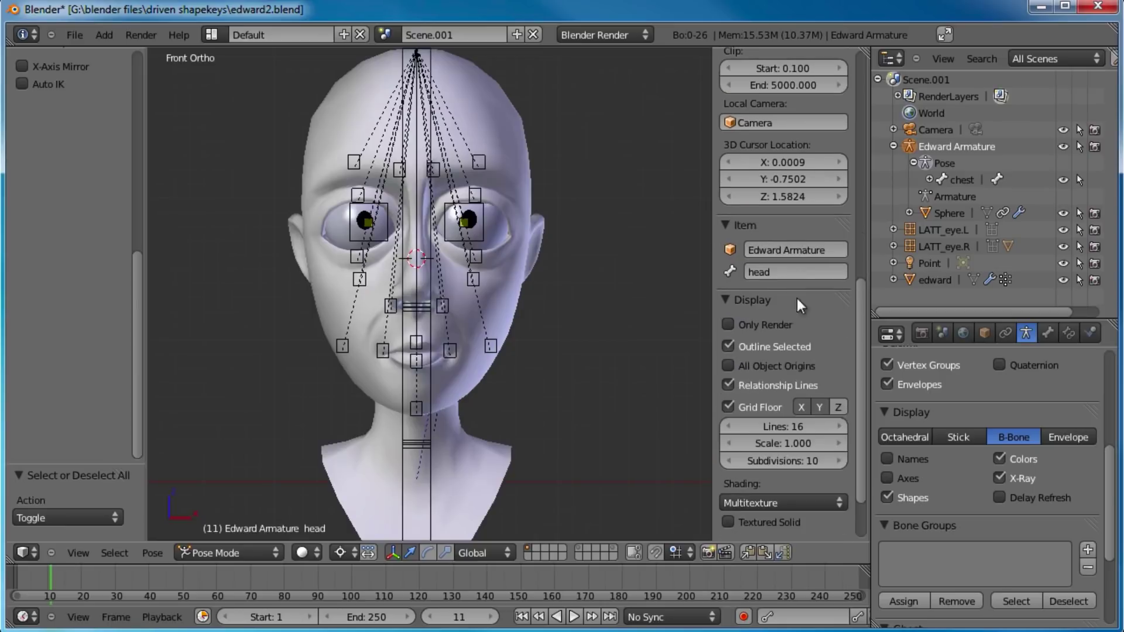
pyautogui.click(727, 383)
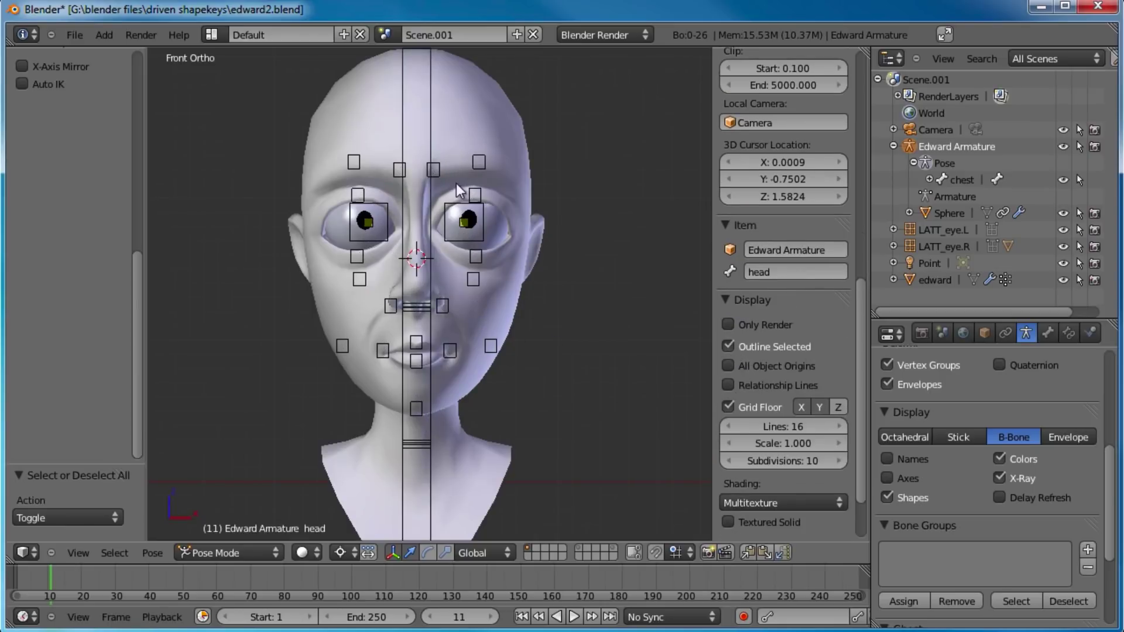
pyautogui.keyDown('shift'); pyautogui.moveTo(527, 237); pyautogui.dragTo(536, 259, button='middle'); pyautogui.keyUp('shift')
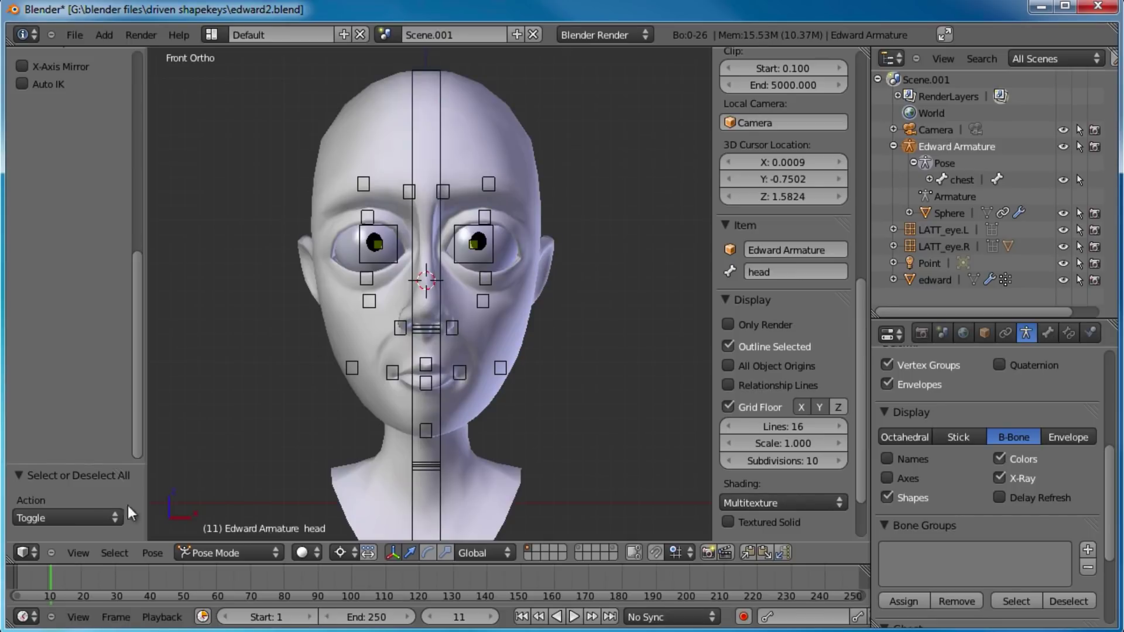
# - Split the 3D view vertically and change the new area into a Graph Editor
pyautogui.moveTo(10, 559); pyautogui.dragTo(272, 545)
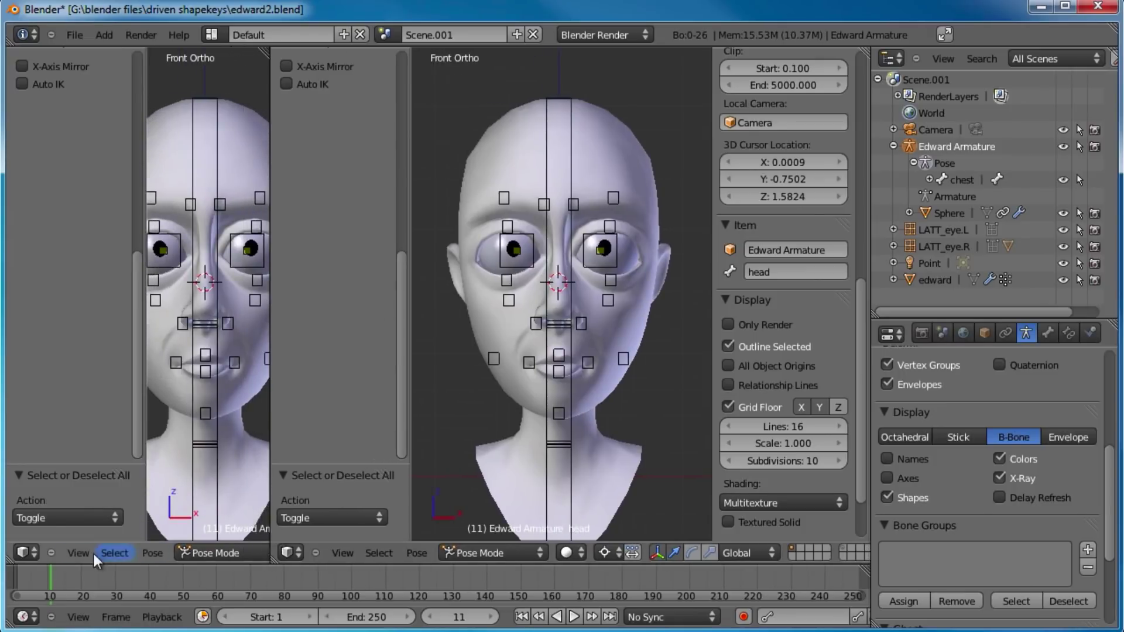
pyautogui.click(29, 555)
pyautogui.click(31, 552)
pyautogui.click(27, 556)
pyautogui.click(50, 499)
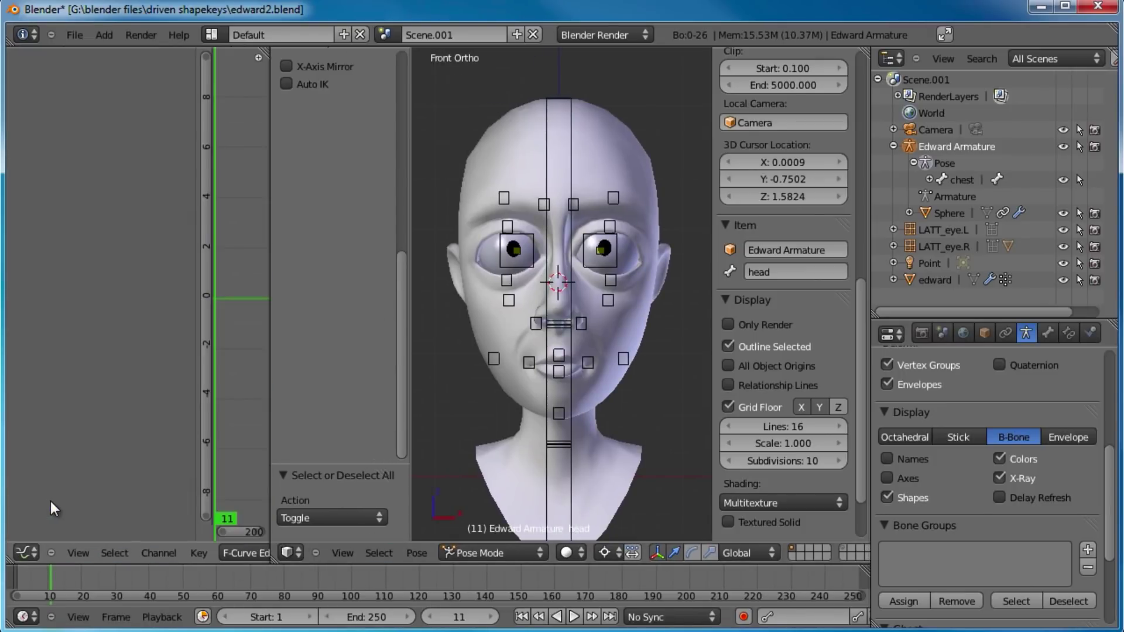
# - Set the Graph Editor's mode to Drivers and widen its area
pyautogui.click(248, 553)
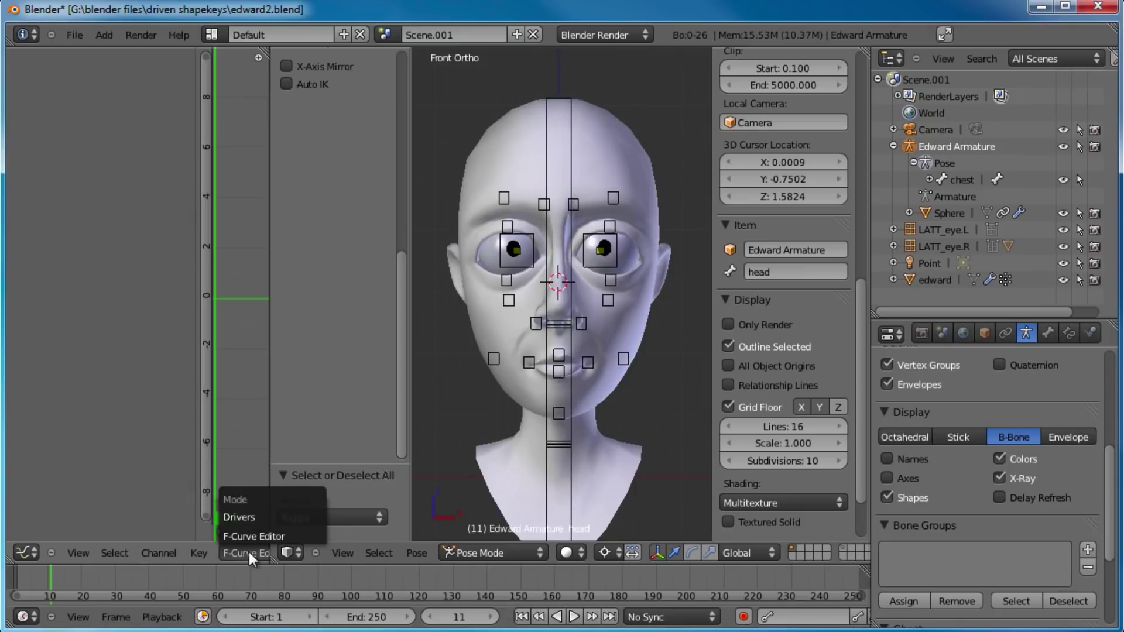
pyautogui.click(240, 517)
pyautogui.moveTo(268, 520); pyautogui.dragTo(378, 522)
pyautogui.click(303, 551)
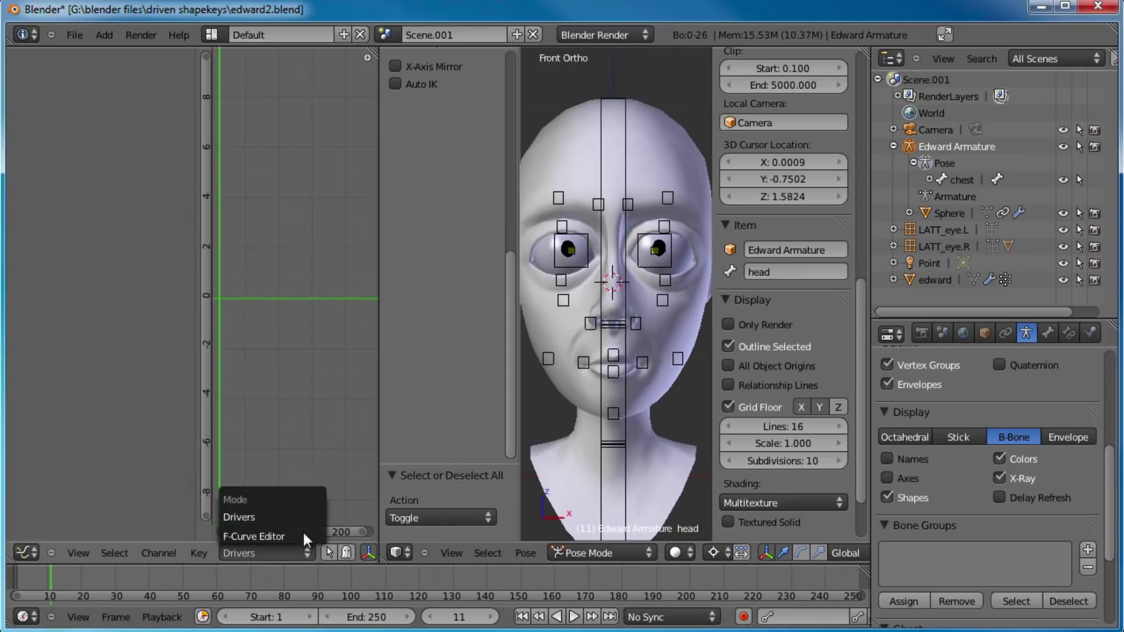
pyautogui.click(256, 521)
# - Select the head mesh and collapse its Vertex Groups section to bring the shape key list into reach
pyautogui.rightClick(675, 133)
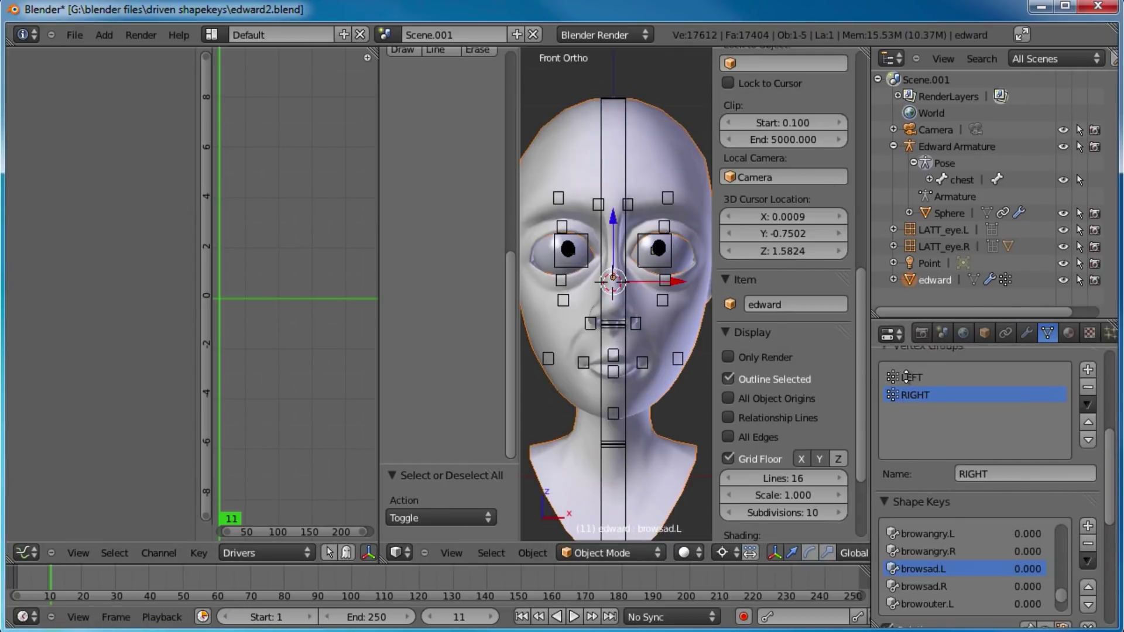
pyautogui.scroll(3, 937, 415)
pyautogui.click(908, 401)
pyautogui.scroll(-1, 997, 427)
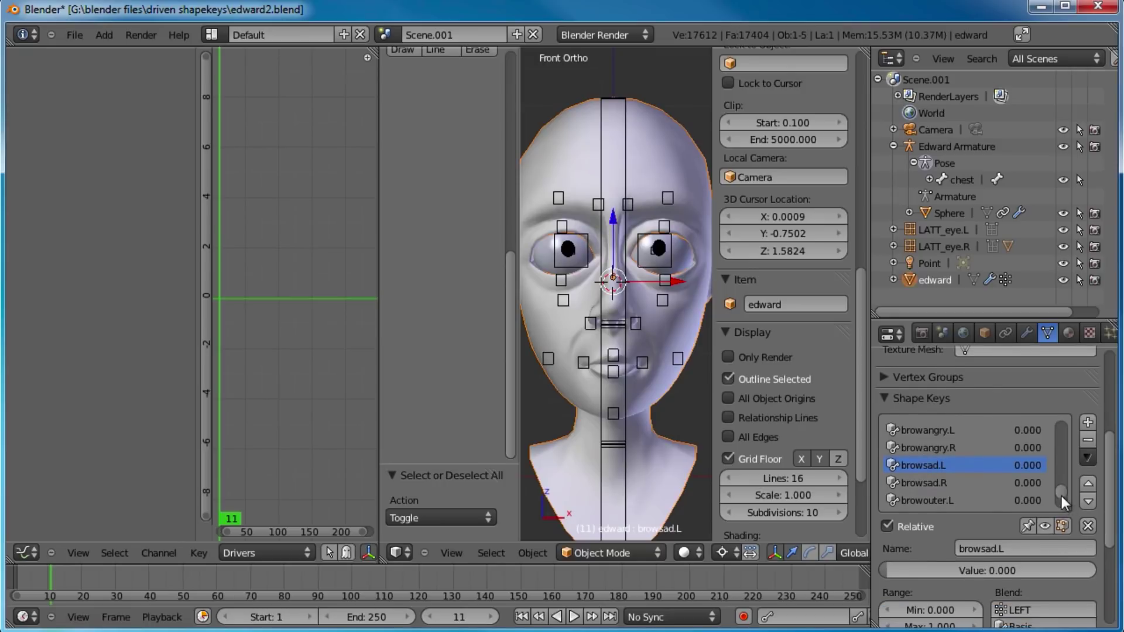
# - Add a driver to the jawdown shape key's value and select its channel in the Graph Editor
pyautogui.moveTo(1063, 494); pyautogui.dragTo(1062, 417)
pyautogui.click(930, 447)
pyautogui.rightClick(1033, 455)
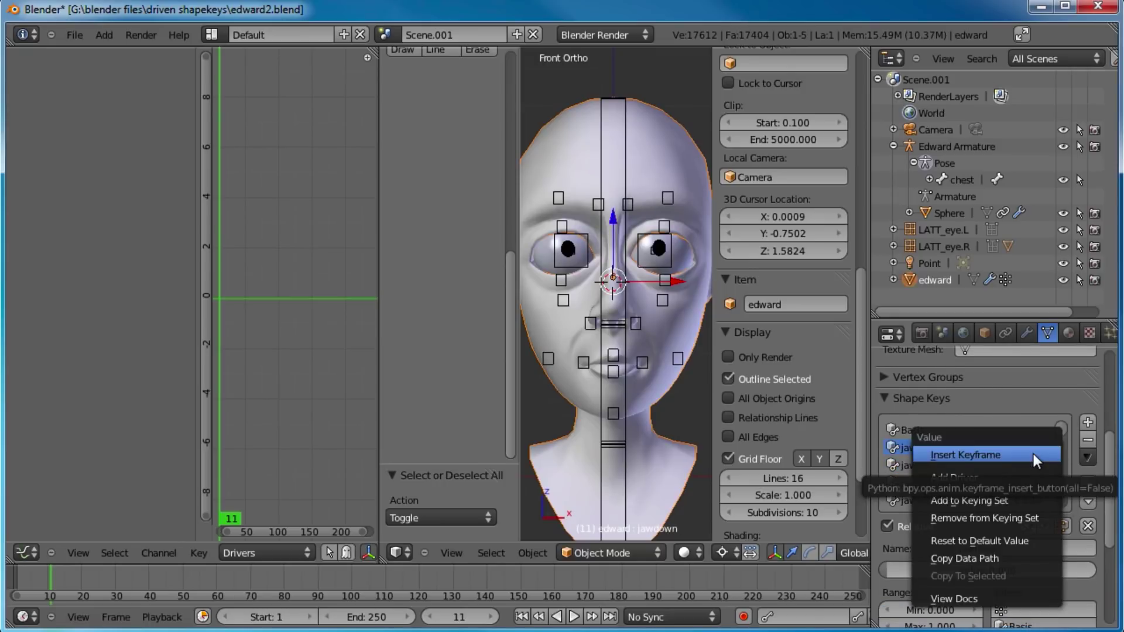
pyautogui.click(1008, 474)
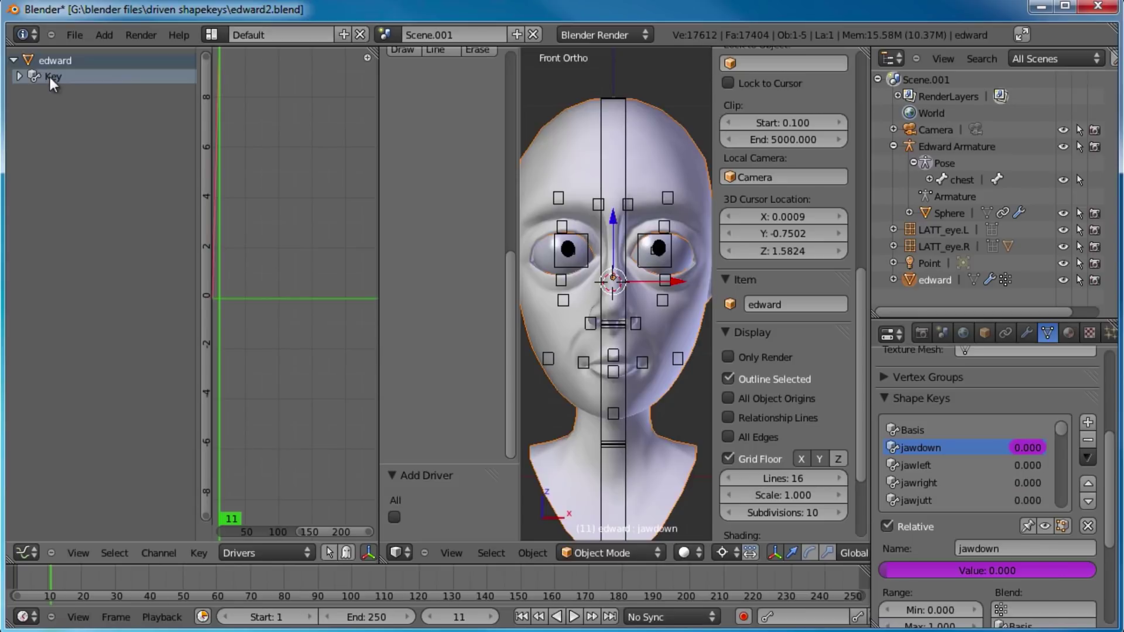
pyautogui.click(19, 77)
pyautogui.click(54, 94)
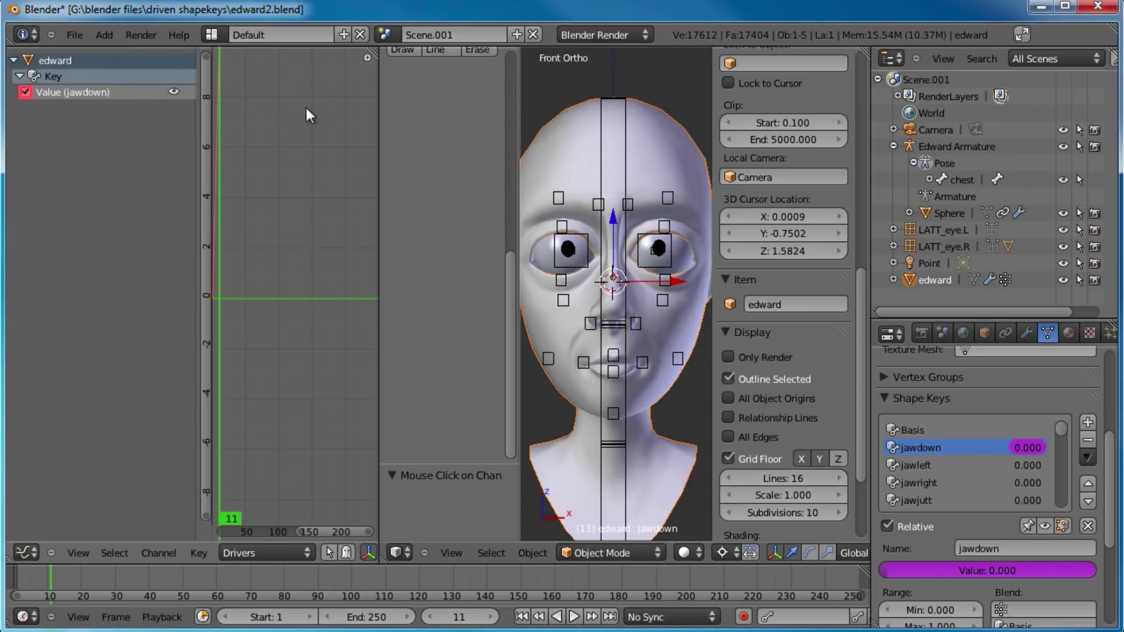
# - Show the Graph Editor's driver properties, widen that area, and hide both side panels in the 3D view
pyautogui.click(368, 58)
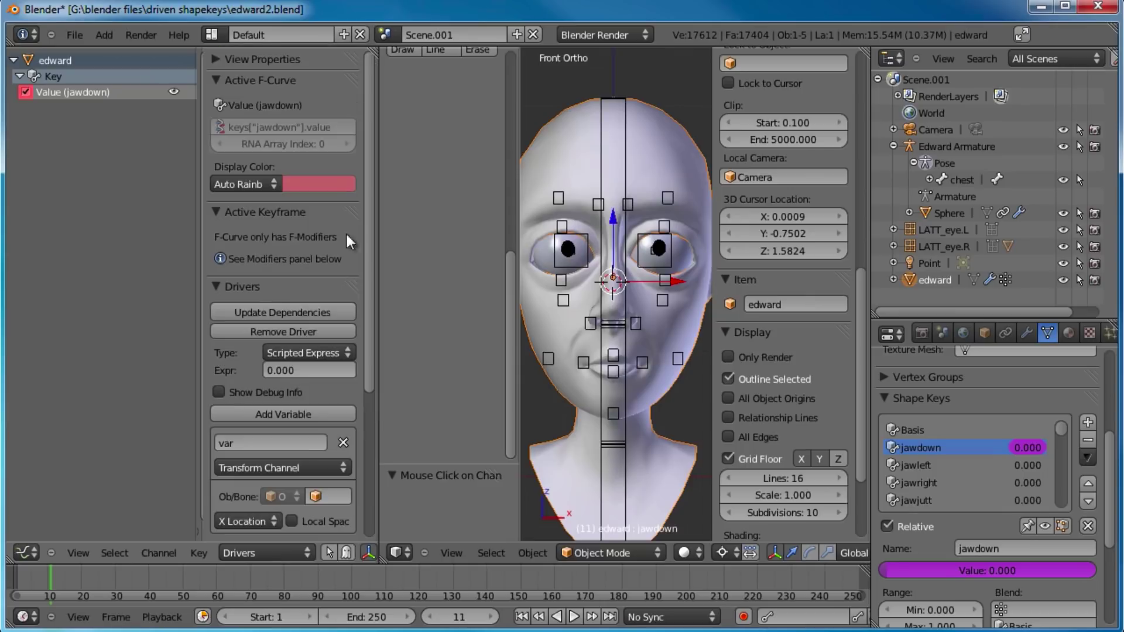
pyautogui.moveTo(377, 229); pyautogui.dragTo(446, 229)
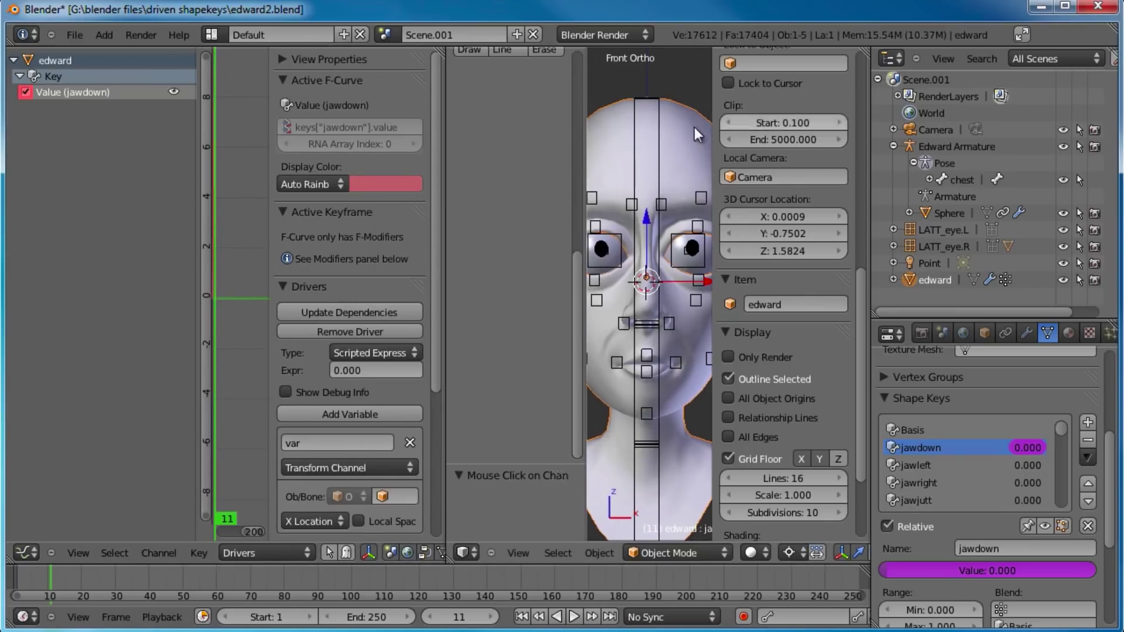
pyautogui.press('t')
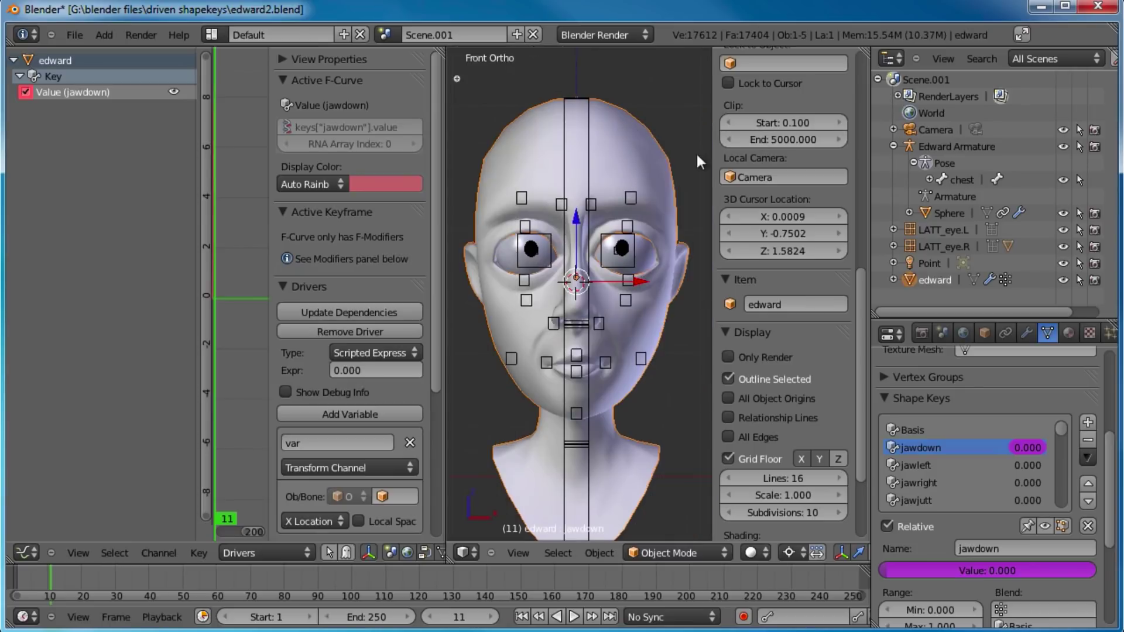
pyautogui.press('n')
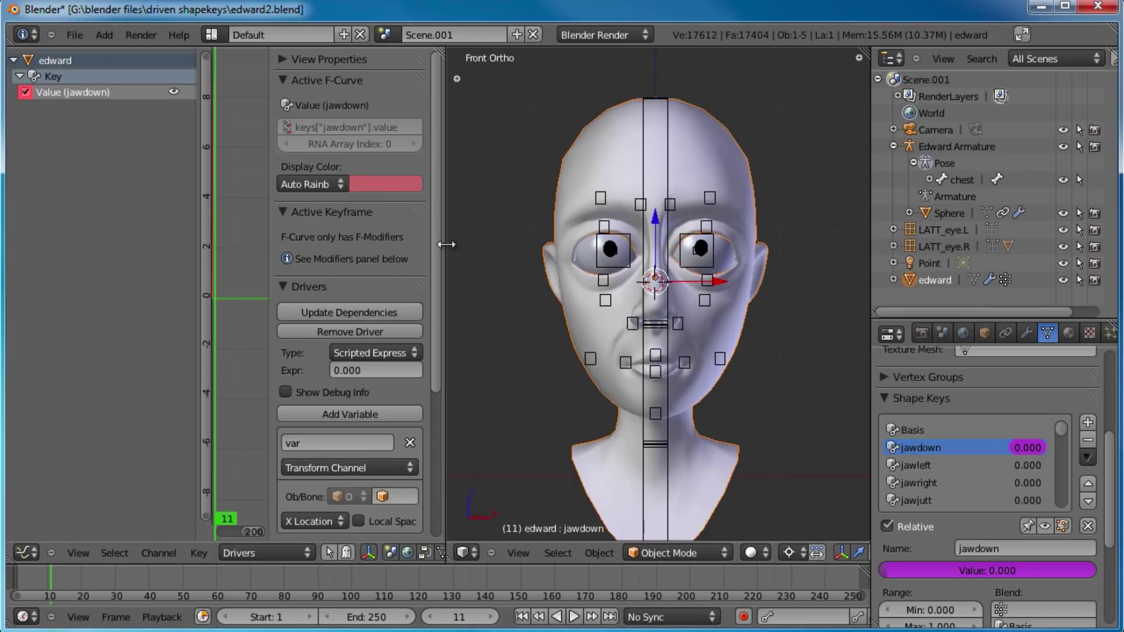
pyautogui.moveTo(444, 246); pyautogui.dragTo(455, 246)
pyautogui.scroll(2, 708, 319)
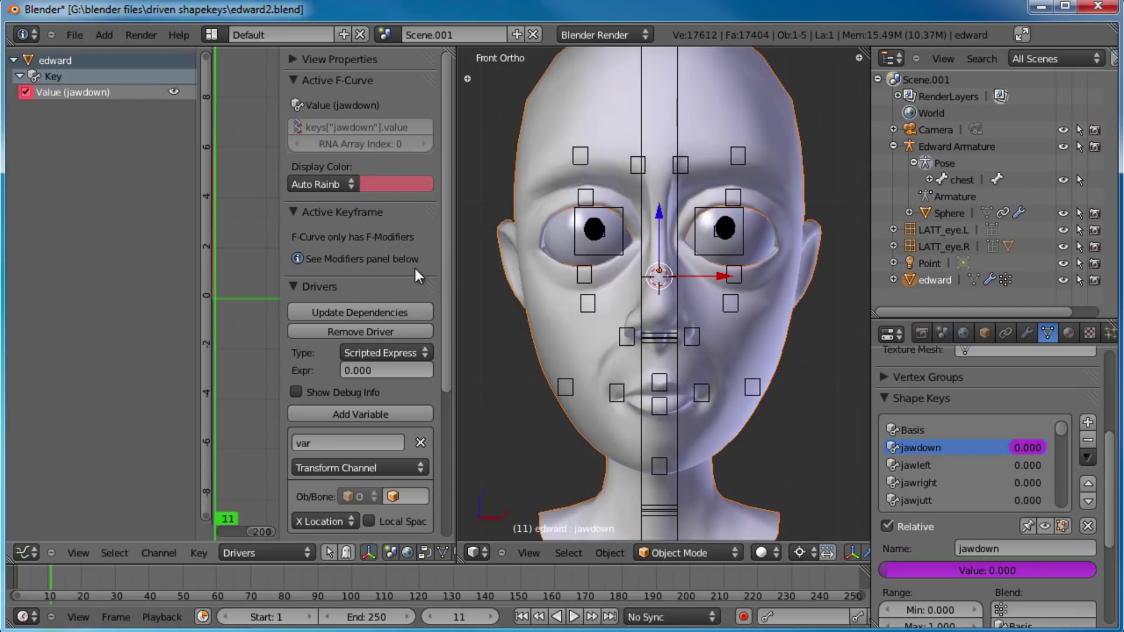
# - Set the jawdown driver's type to Averaged Value
pyautogui.scroll(-4, 409, 264)
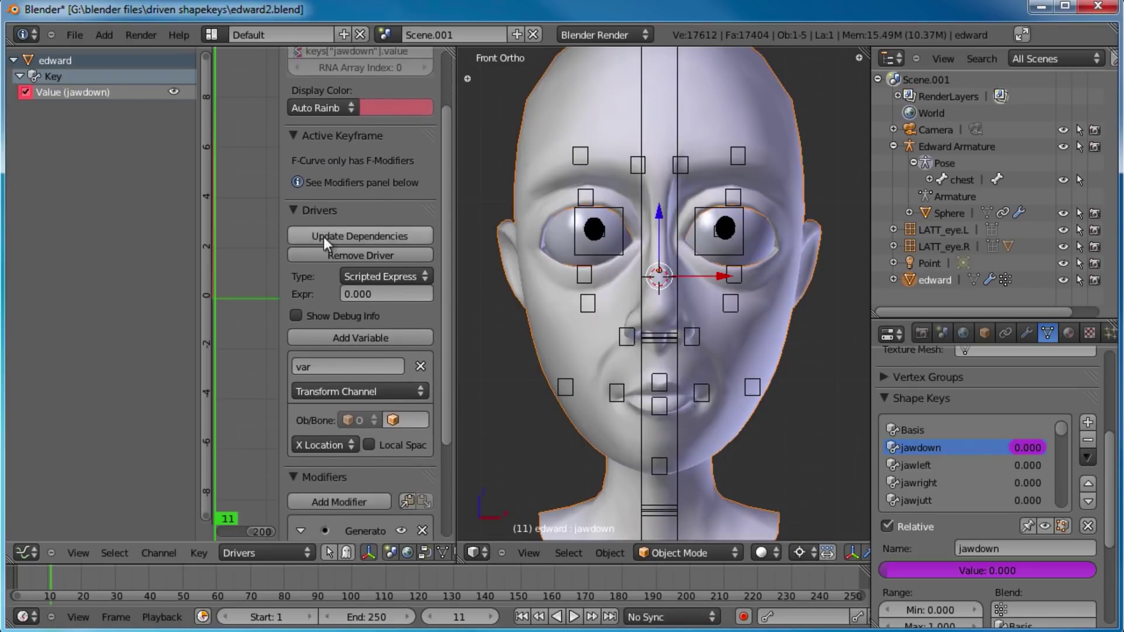
pyautogui.click(375, 279)
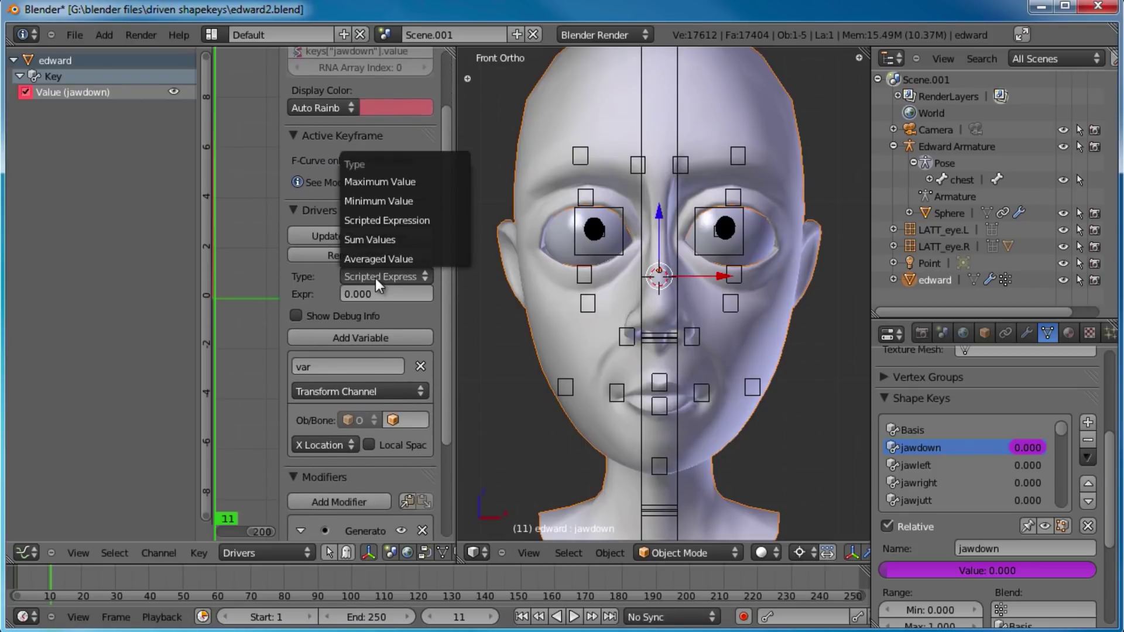
pyautogui.click(380, 256)
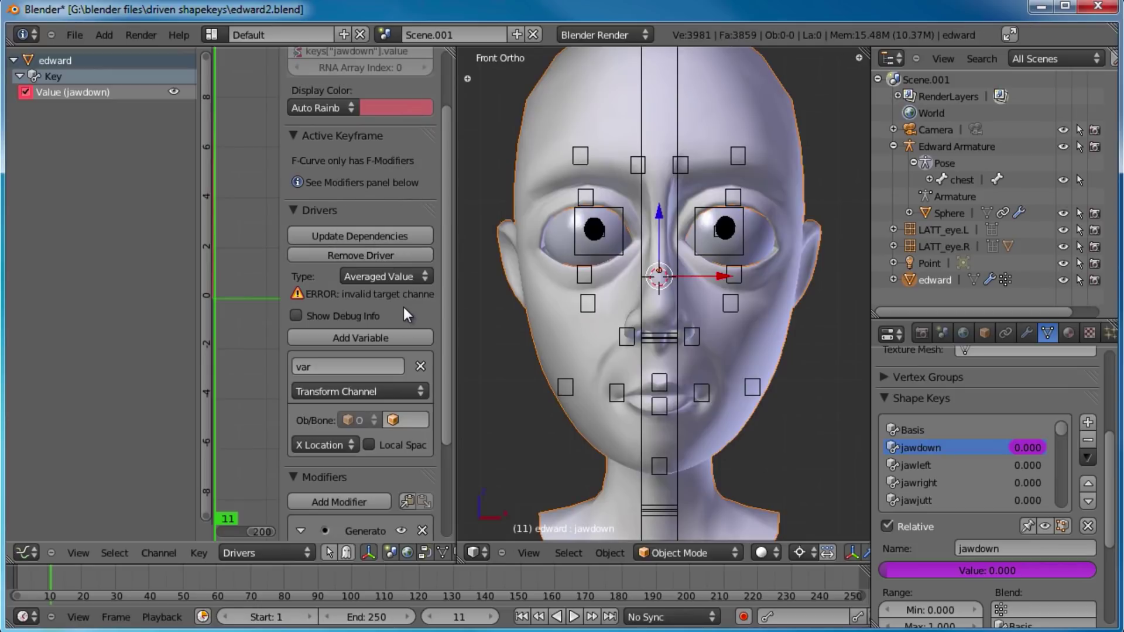
# - Target the driver variable at the chin bone of Edward Armature, using its Y Location in local space
pyautogui.moveTo(411, 313); pyautogui.dragTo(411, 261, button='middle')
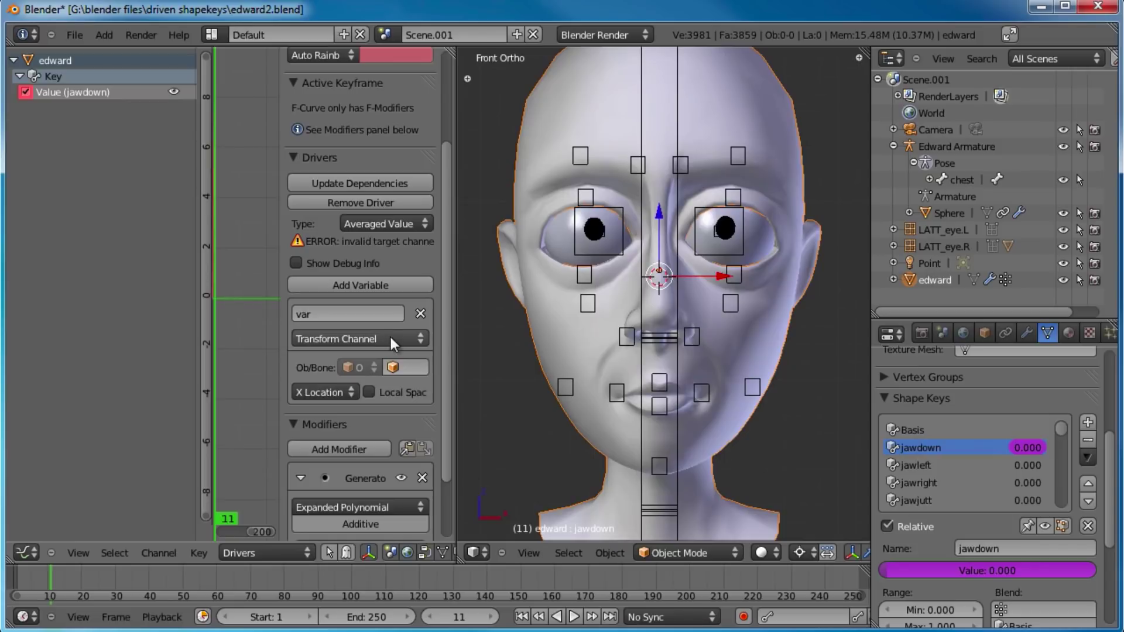
pyautogui.moveTo(411, 390); pyautogui.dragTo(409, 350, button='middle')
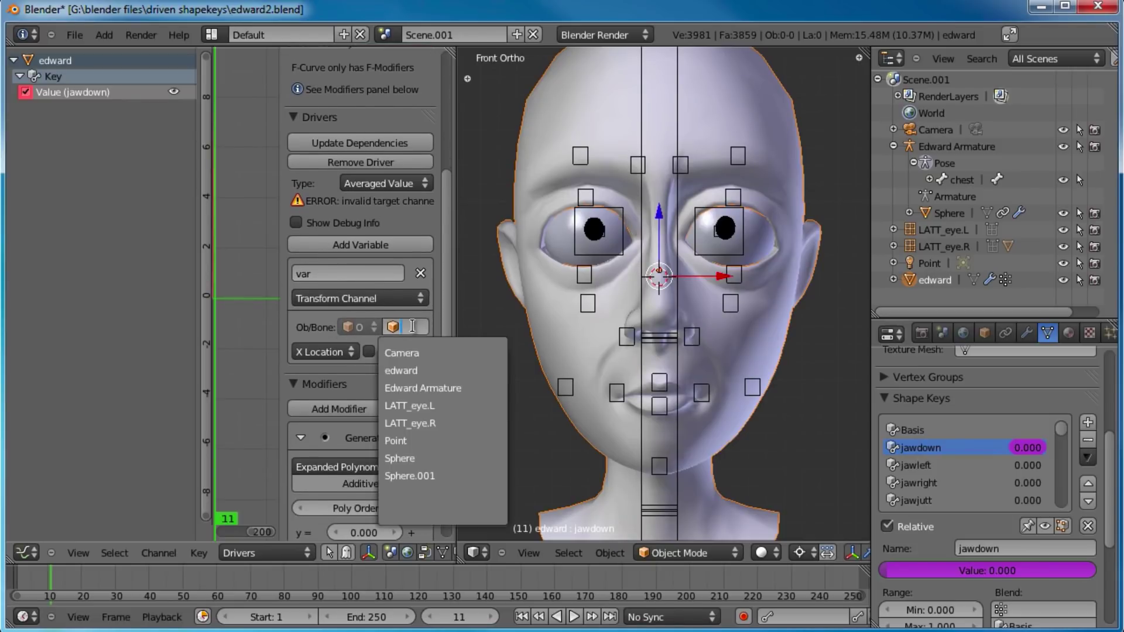
pyautogui.click(416, 387)
pyautogui.click(315, 326)
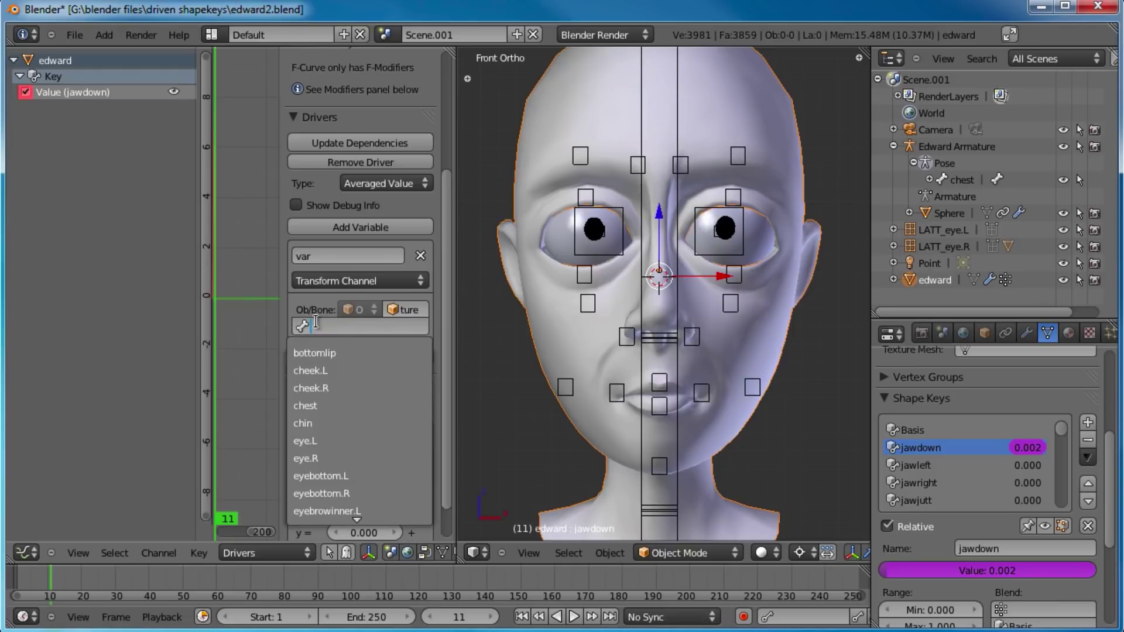
pyautogui.click(319, 423)
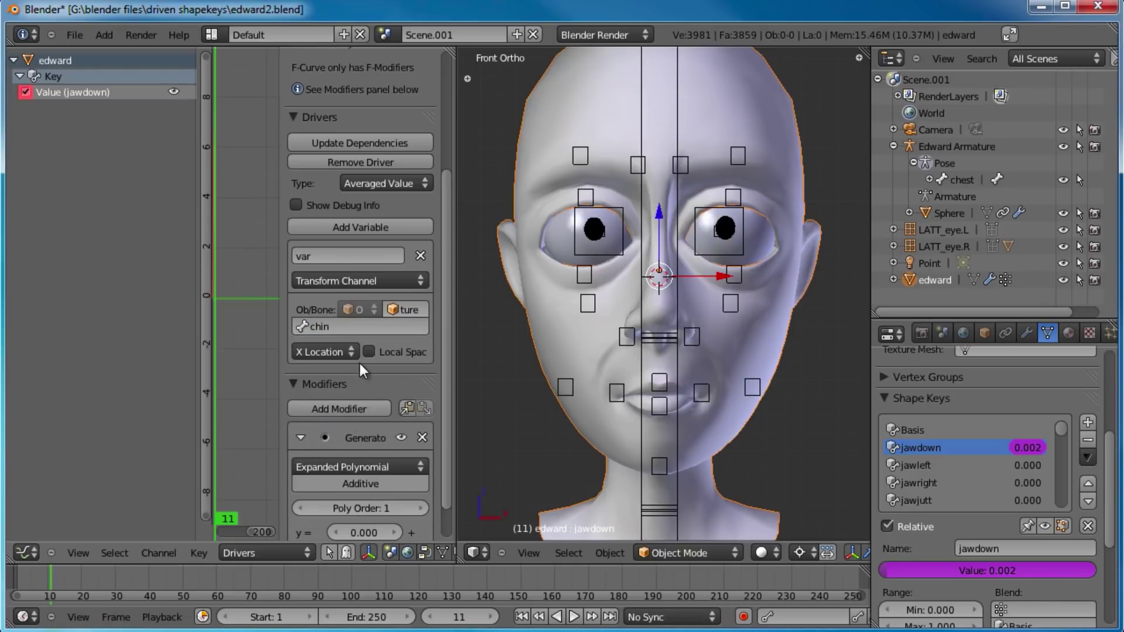
pyautogui.click(339, 351)
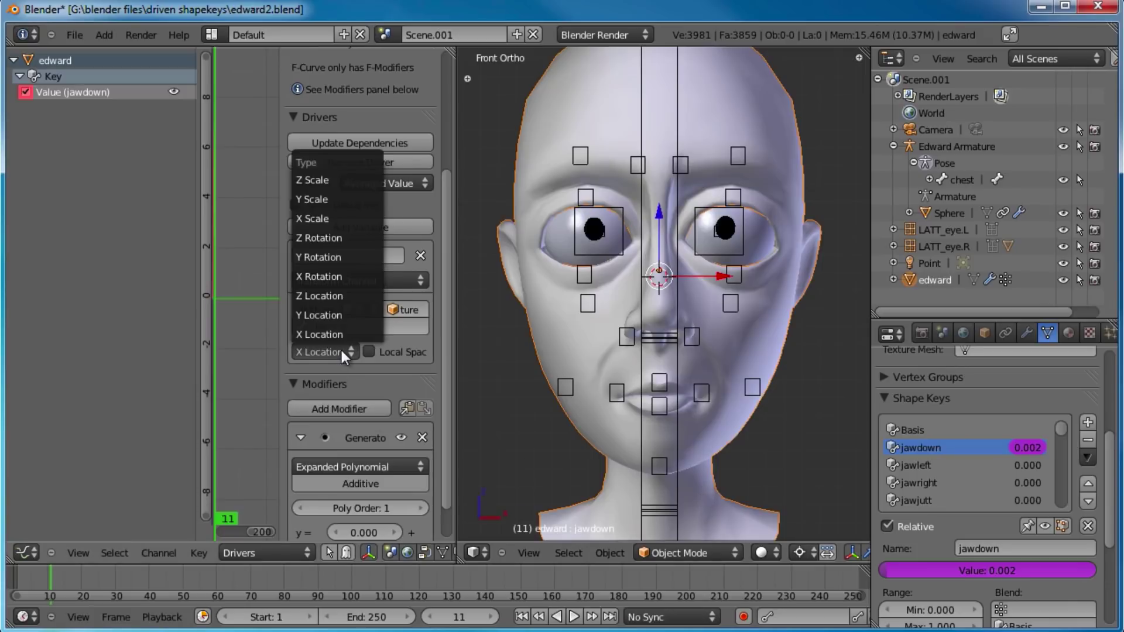
pyautogui.click(328, 315)
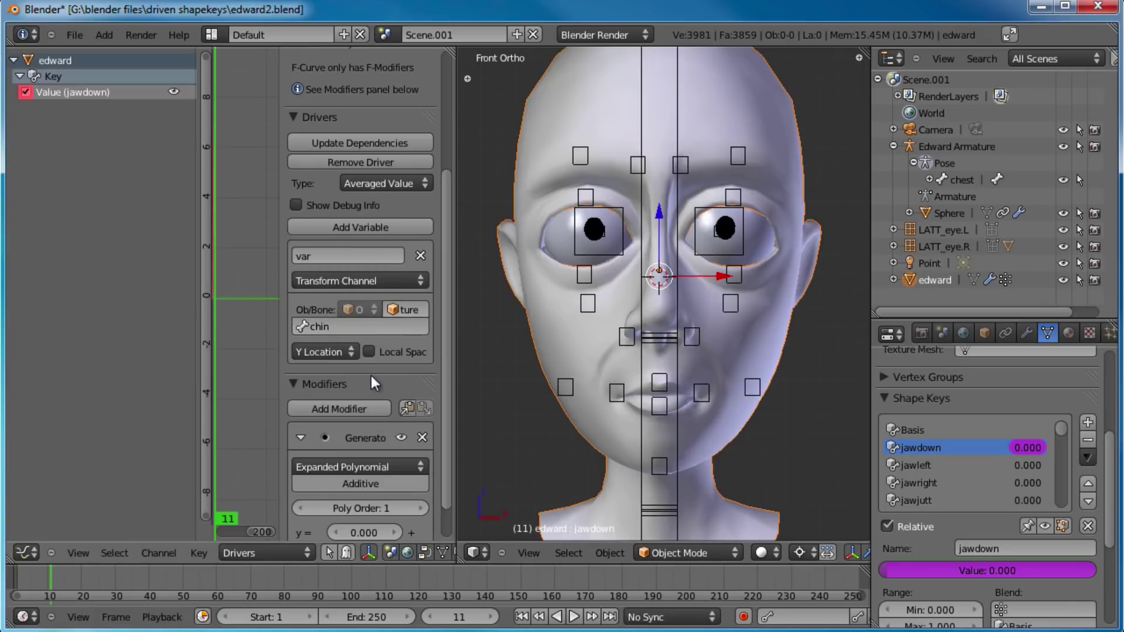
pyautogui.click(368, 351)
# - Set the x coefficient of the driver's Generator modifier to -1
pyautogui.scroll(-2, 388, 391)
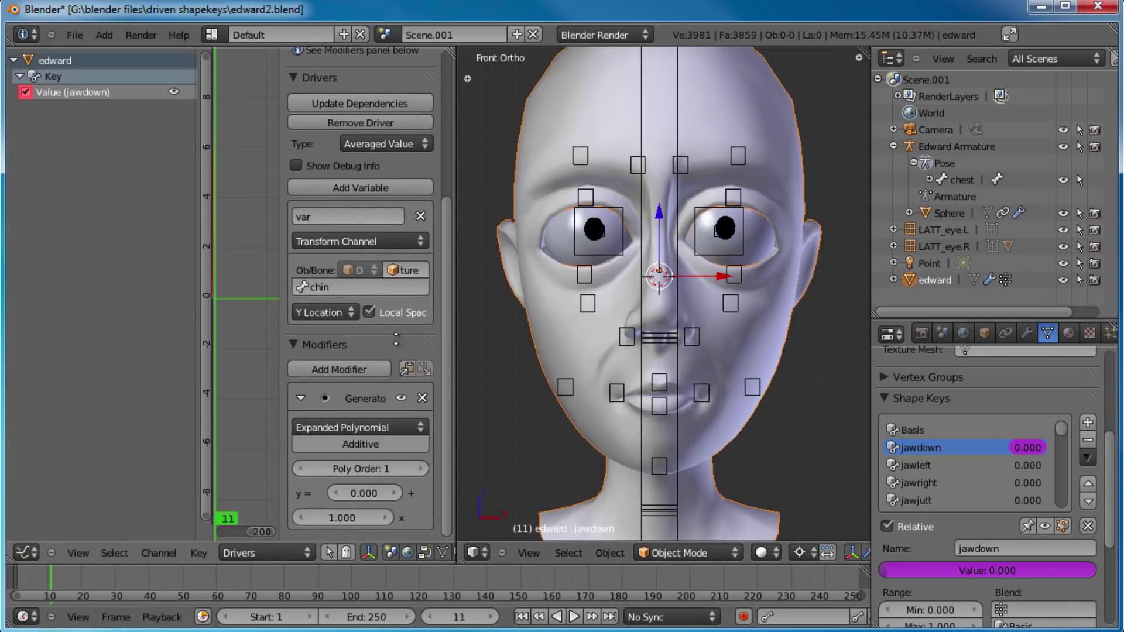
pyautogui.click(337, 517)
pyautogui.press('BackSpace')
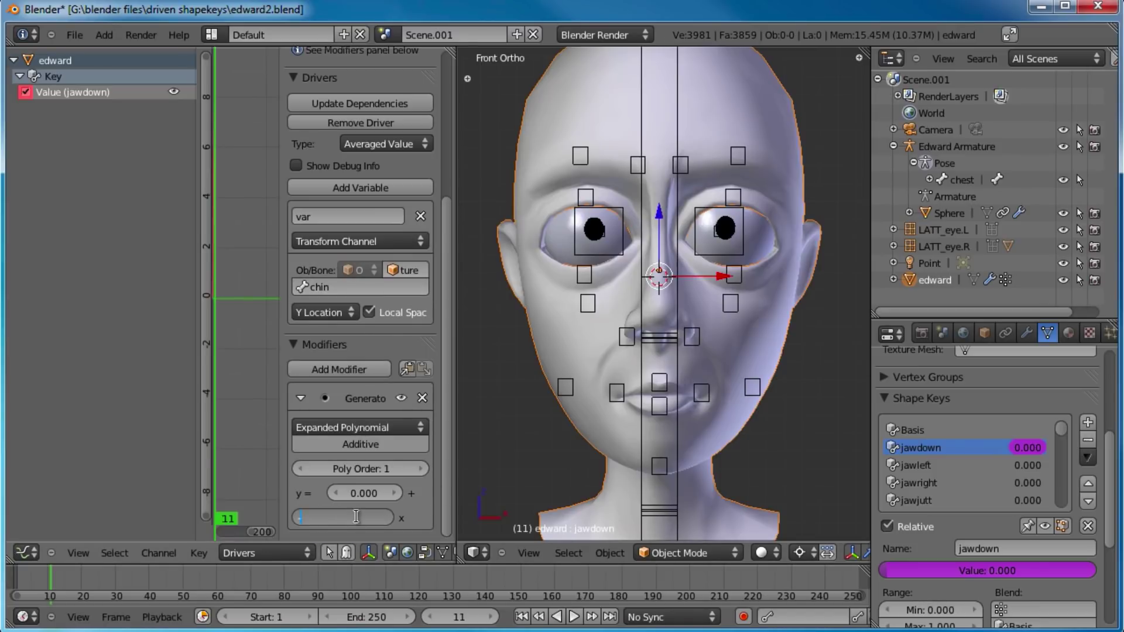
pyautogui.write('-1')
pyautogui.press('Return')
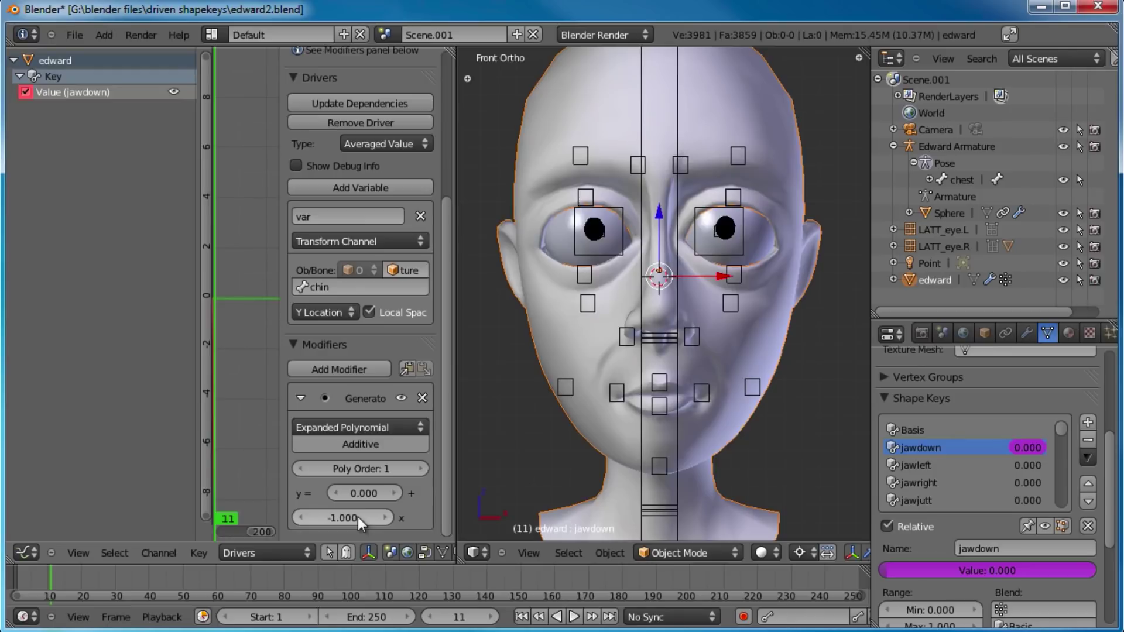
# - Test the jawdown driver by moving the chin bone downward in Pose Mode, cancelling each move
pyautogui.rightClick(659, 465)
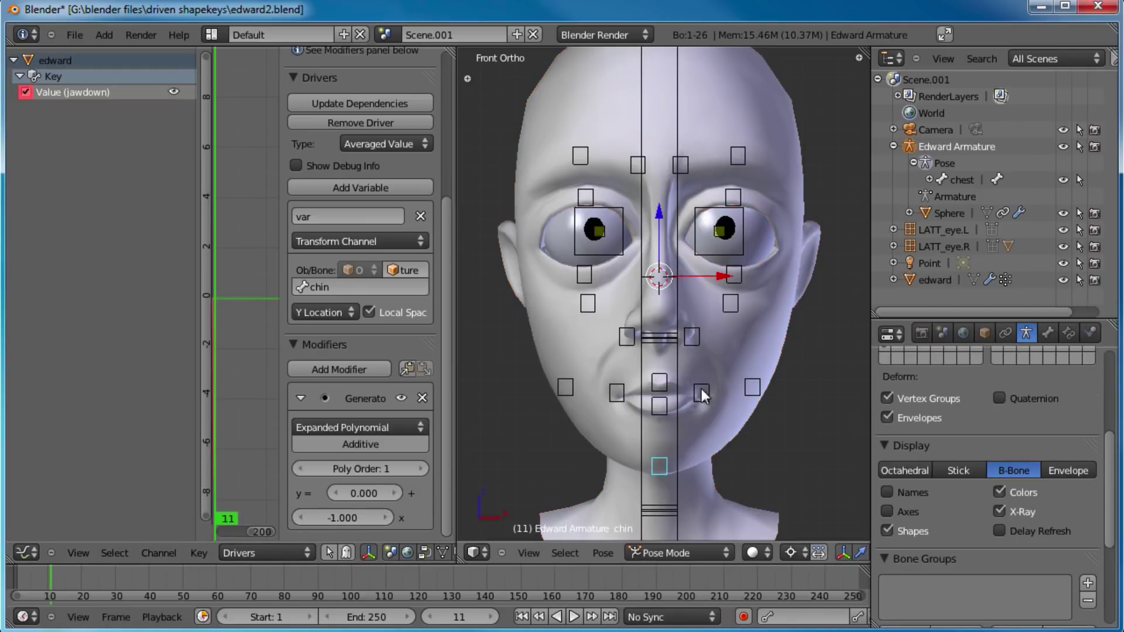
pyautogui.press('g')
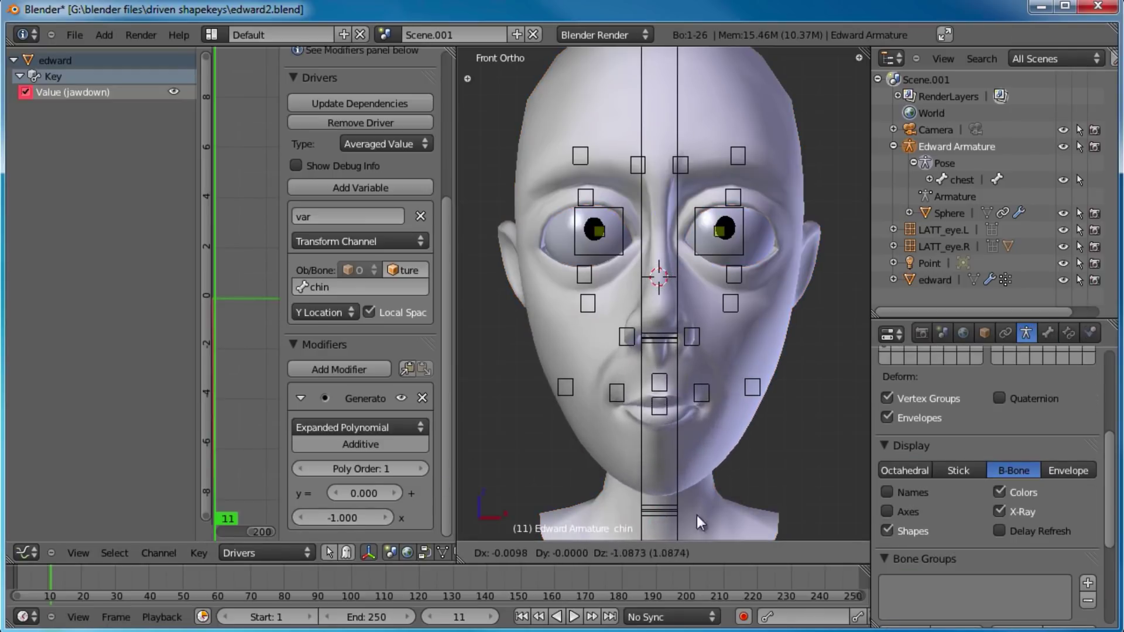
pyautogui.rightClick(687, 384)
pyautogui.scroll(-2, 682, 437)
pyautogui.keyDown('shift'); pyautogui.moveTo(682, 437); pyautogui.dragTo(678, 371, button='middle'); pyautogui.keyUp('shift')
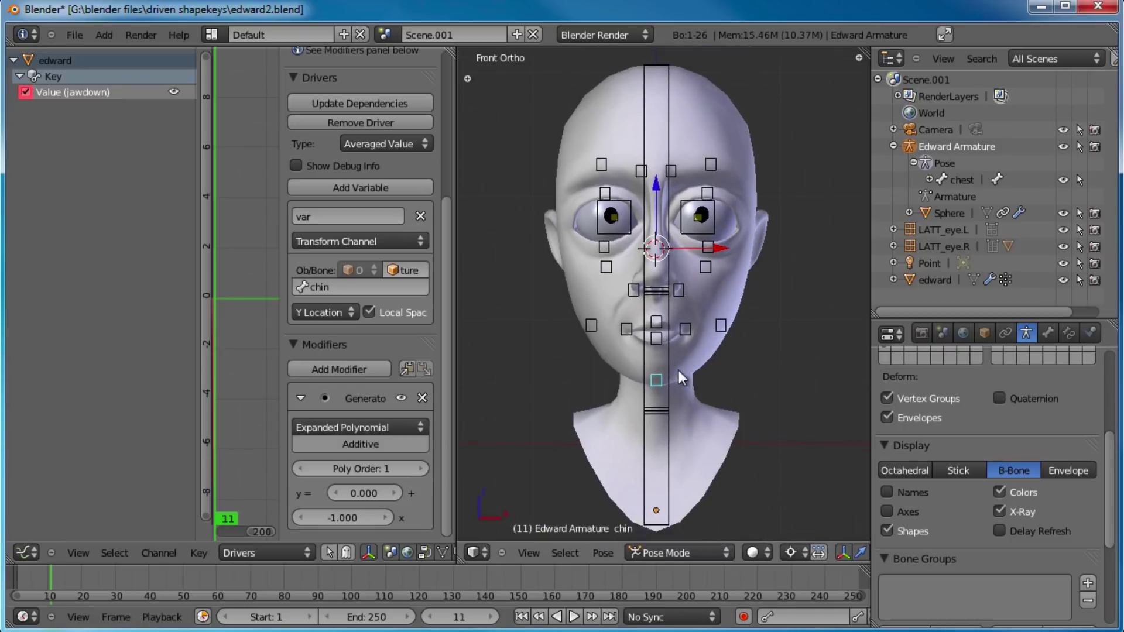
pyautogui.press('g')
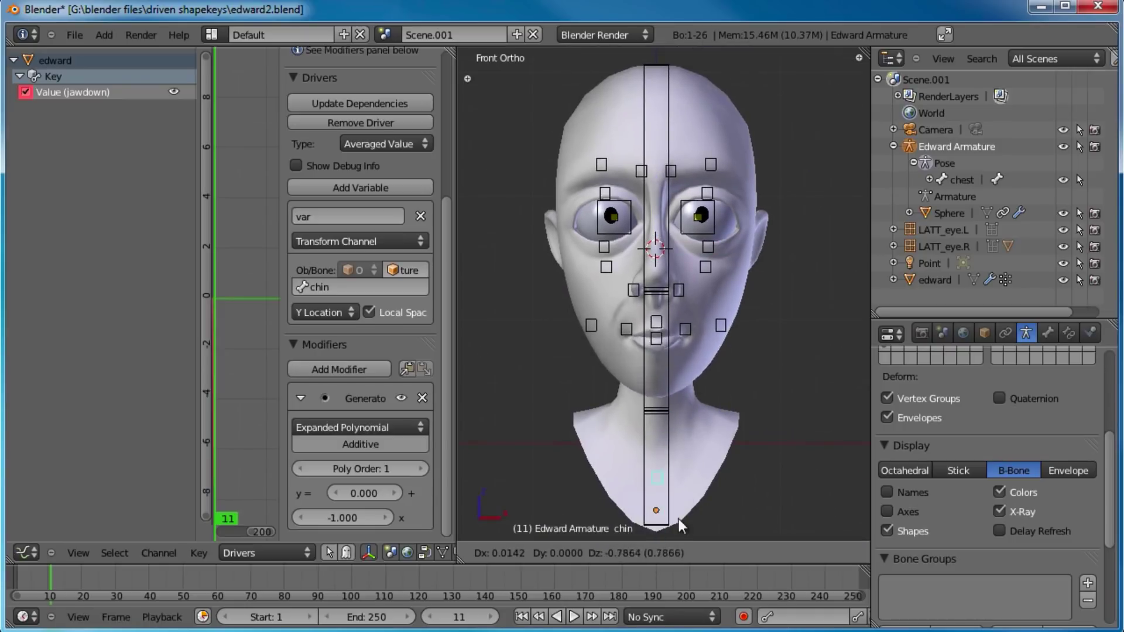
pyautogui.rightClick(687, 475)
pyautogui.scroll(3, 700, 363)
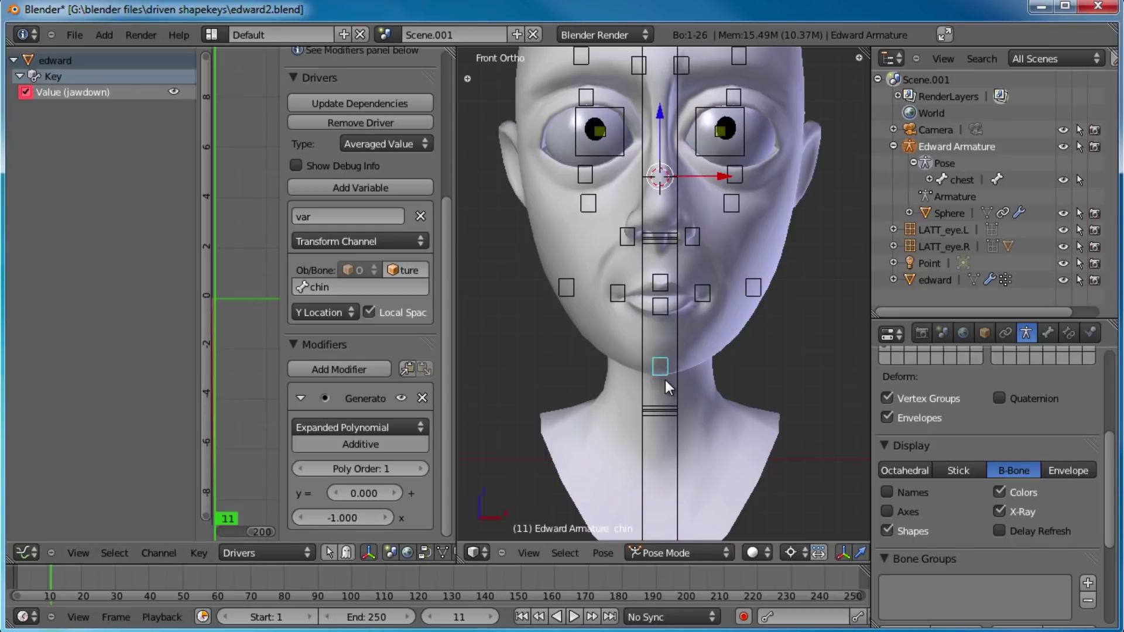
pyautogui.press('g')
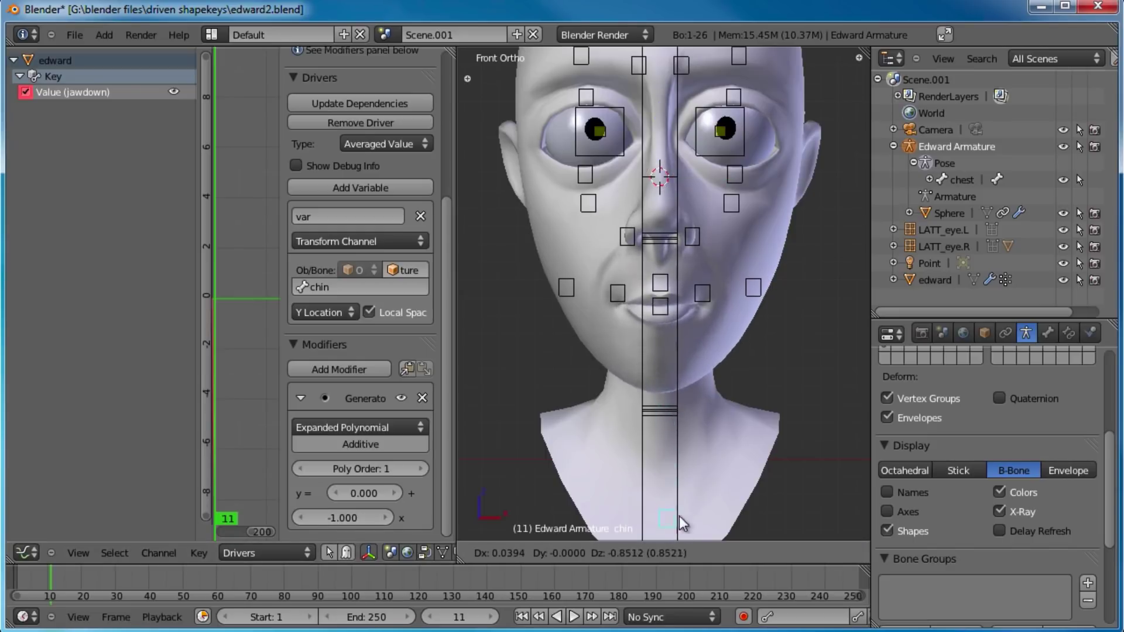
pyautogui.rightClick(631, 529)
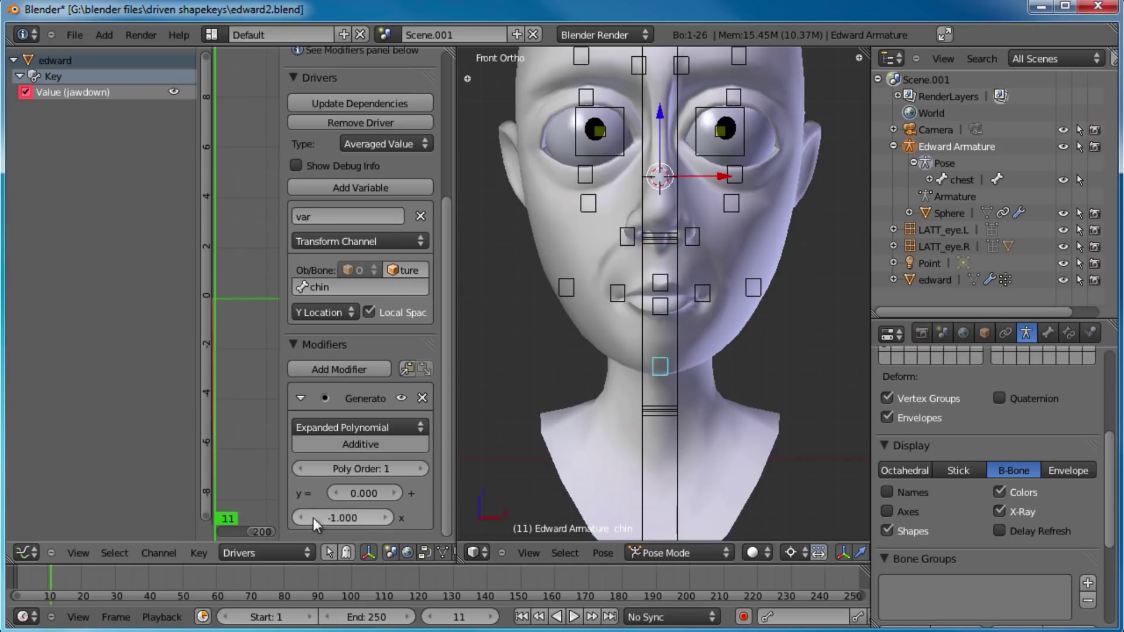
# - Set the Generator modifier's x coefficient to -5 and test it by moving the chin bone, cancelling the move
pyautogui.click(340, 515)
pyautogui.click(330, 519)
pyautogui.moveTo(308, 518); pyautogui.dragTo(304, 518)
pyautogui.write('5')
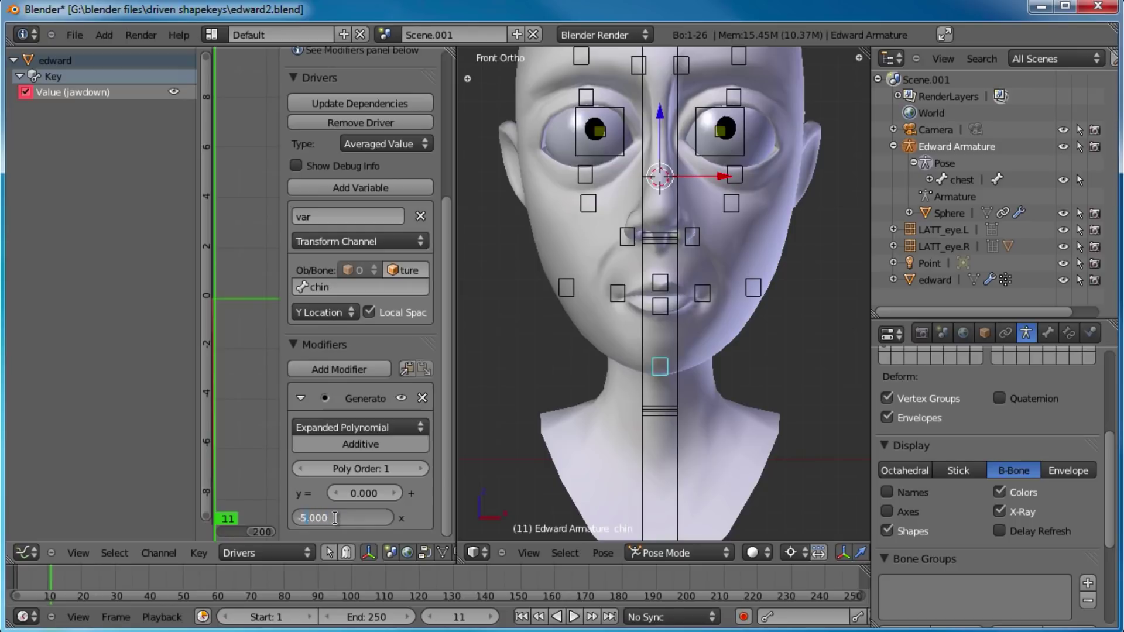
pyautogui.press('Return')
pyautogui.press('g')
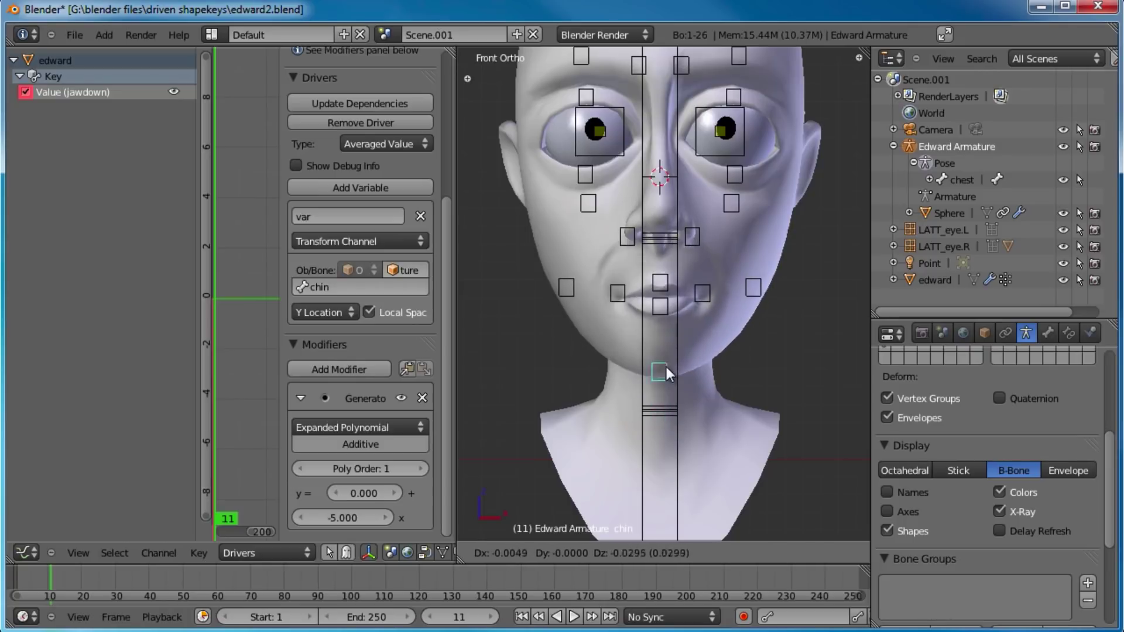
pyautogui.rightClick(665, 366)
# - Select the head mesh again and copy the driver from the jawdown shape key's value
pyautogui.rightClick(792, 231)
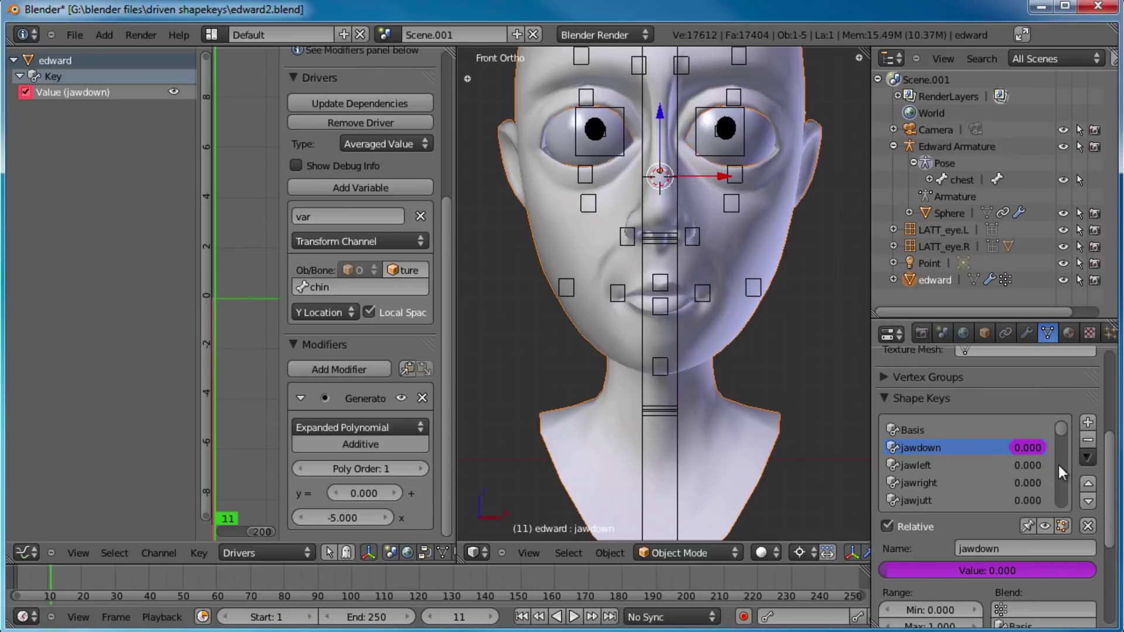
pyautogui.scroll(-2, 1098, 406)
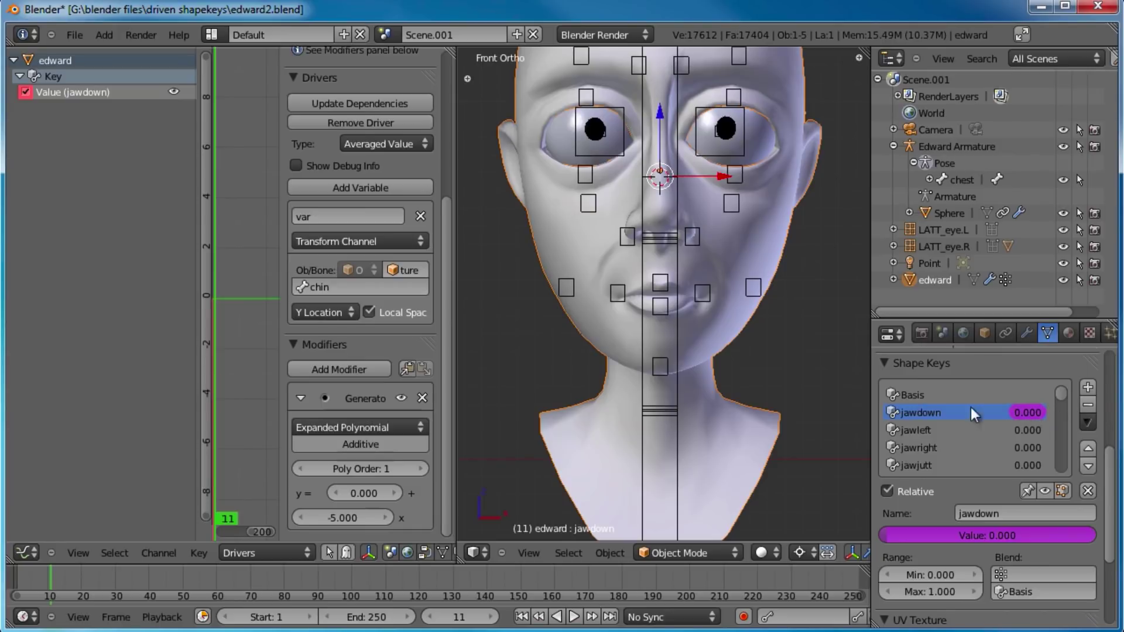
pyautogui.rightClick(1027, 432)
pyautogui.rightClick(1024, 413)
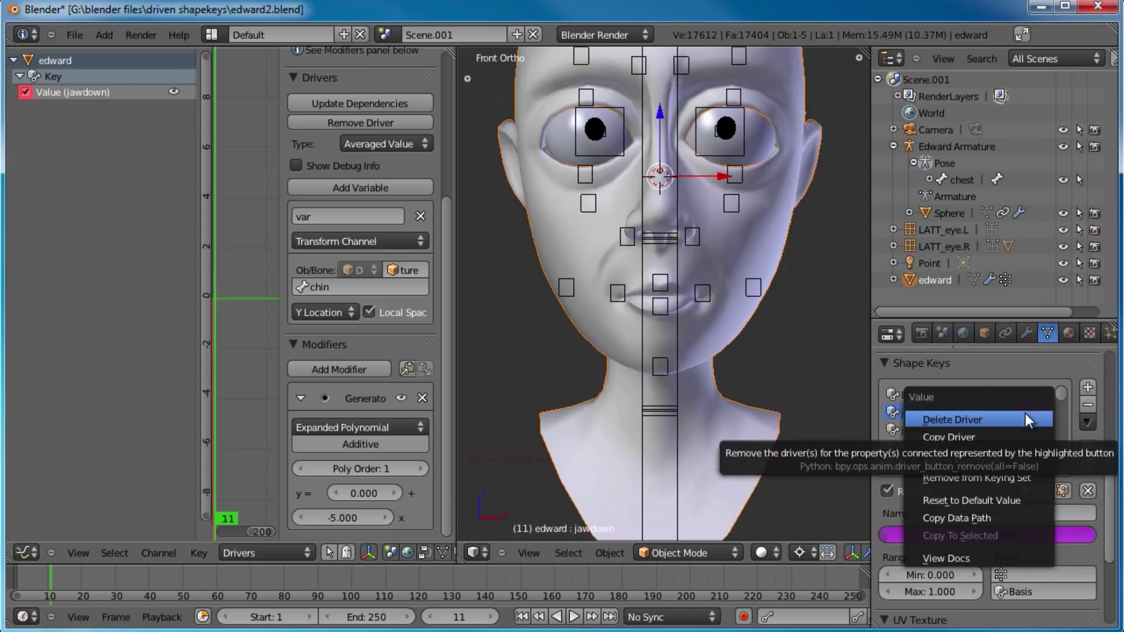
pyautogui.click(1030, 438)
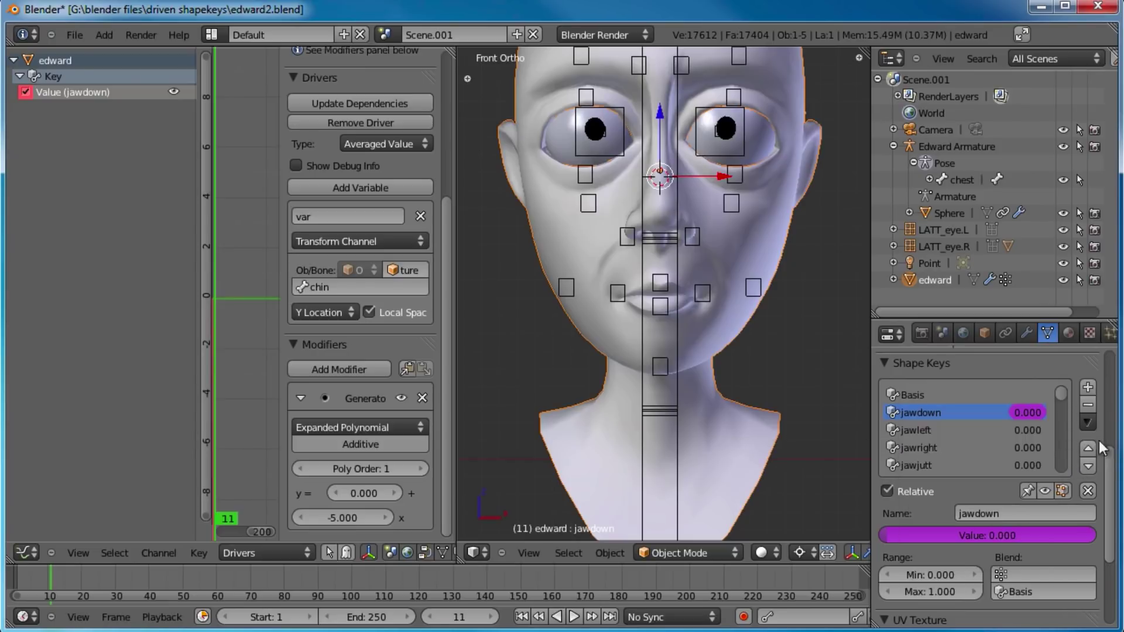
pyautogui.rightClick(1034, 412)
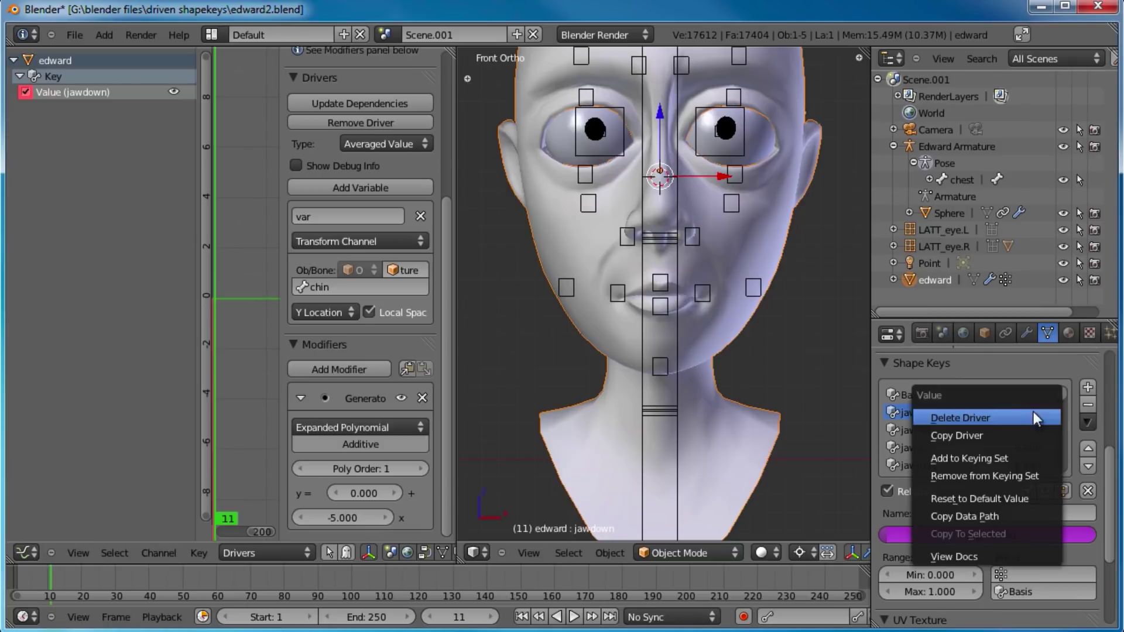
pyautogui.click(1009, 433)
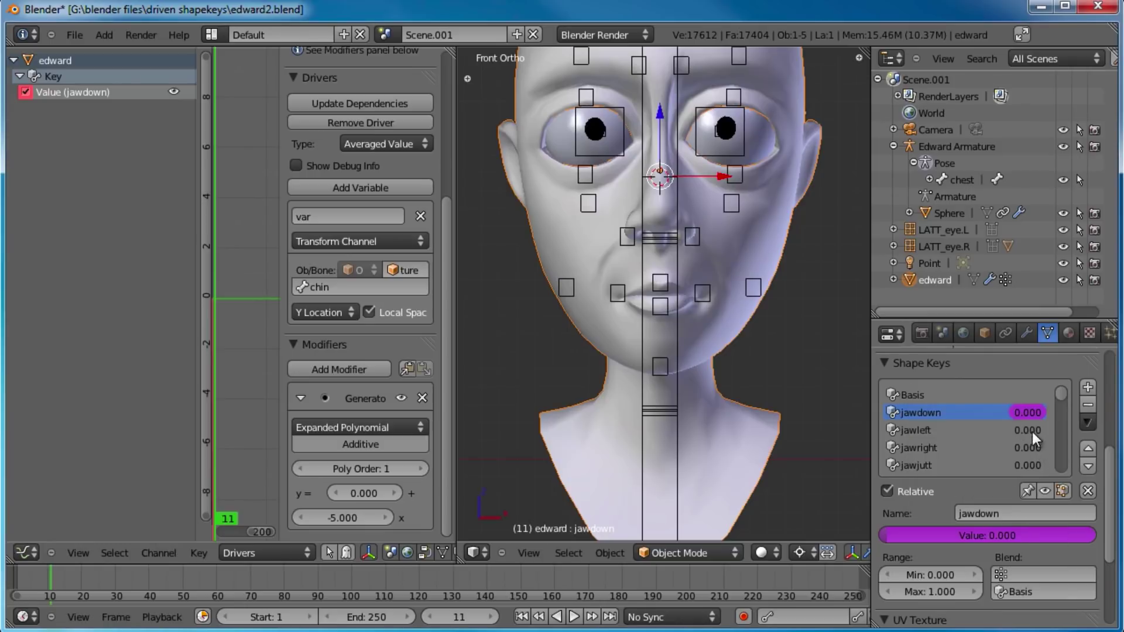
# - Paste the copied driver onto the jawleft shape key, switch its variable to X Location and set the x coefficient to 5
pyautogui.rightClick(1028, 433)
pyautogui.click(1004, 475)
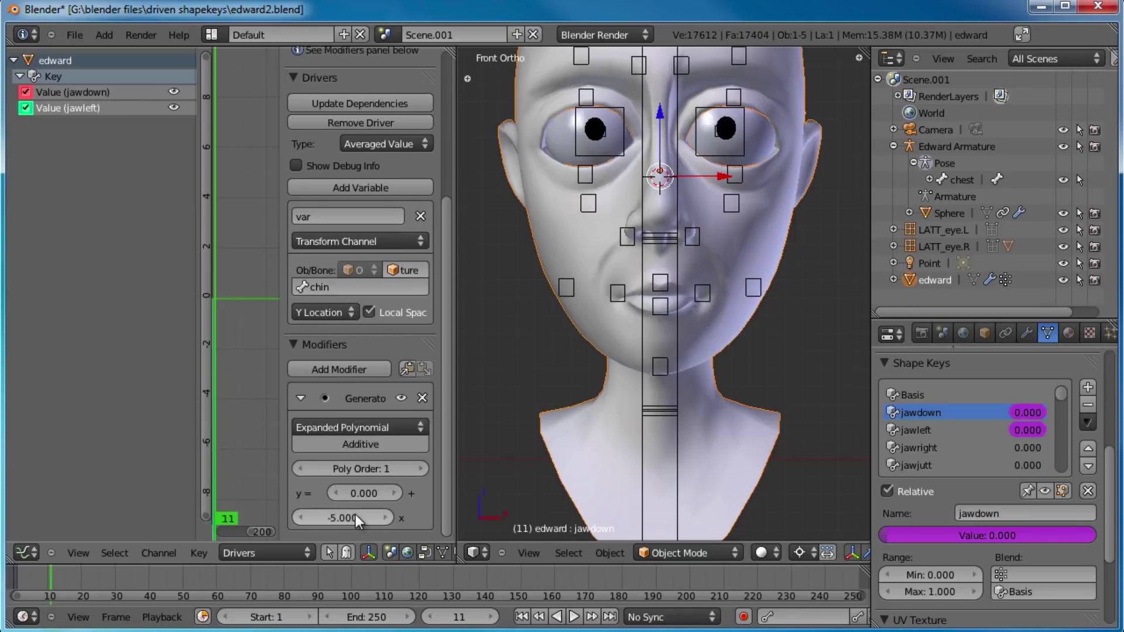
pyautogui.click(350, 313)
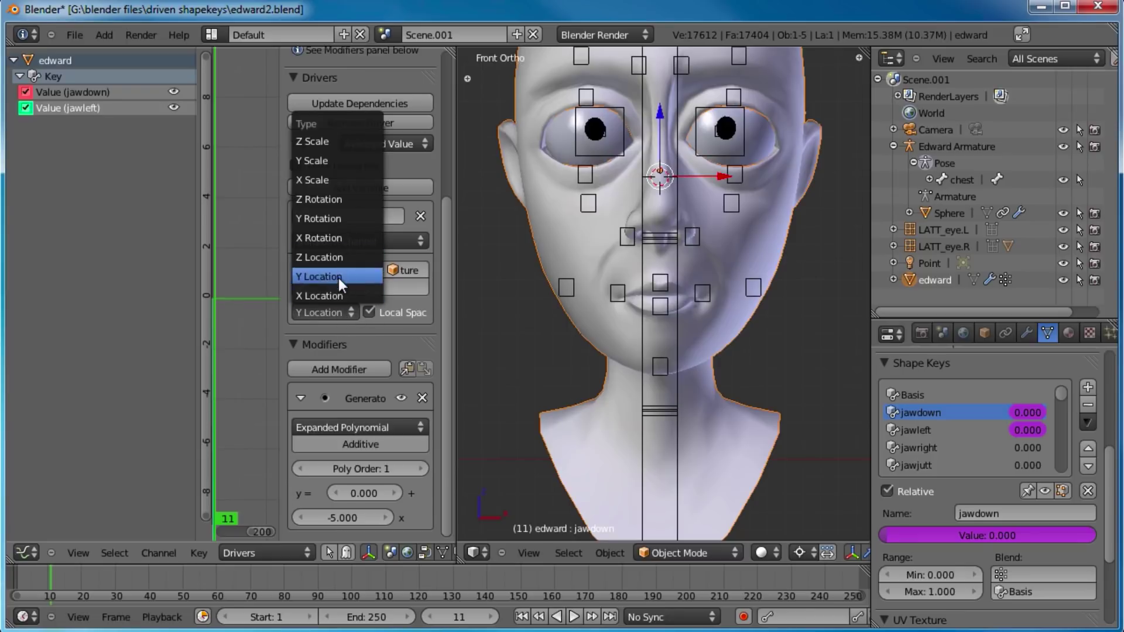
pyautogui.click(339, 295)
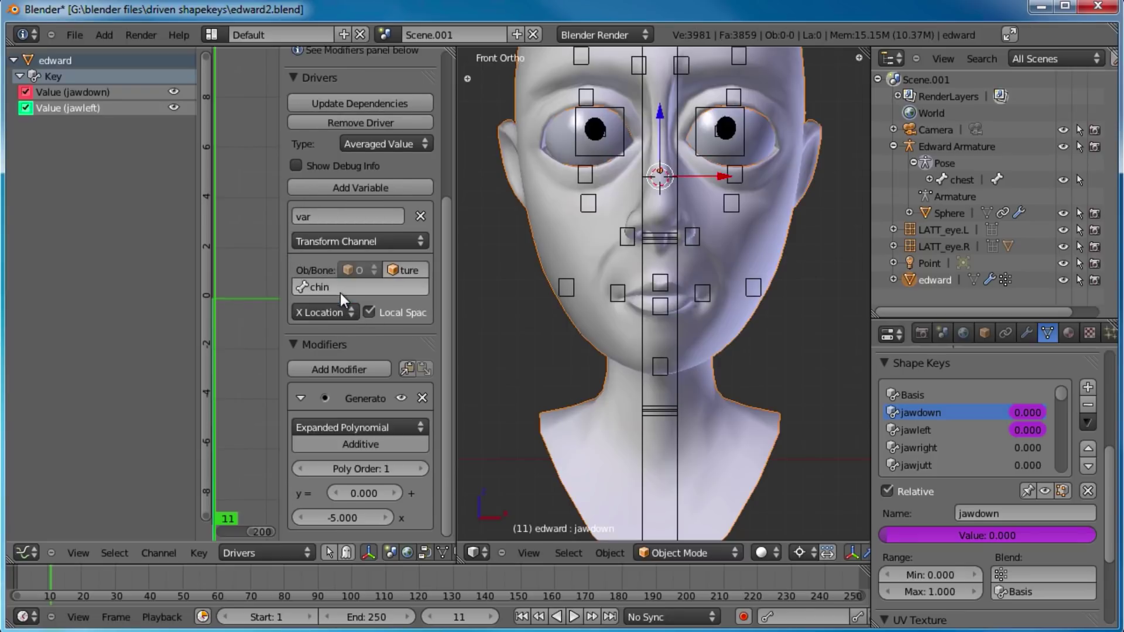
pyautogui.click(332, 517)
pyautogui.press('Return')
# - Test the jawleft driver by moving the chin bone sideways in Pose Mode, cancelling the move
pyautogui.rightClick(658, 373)
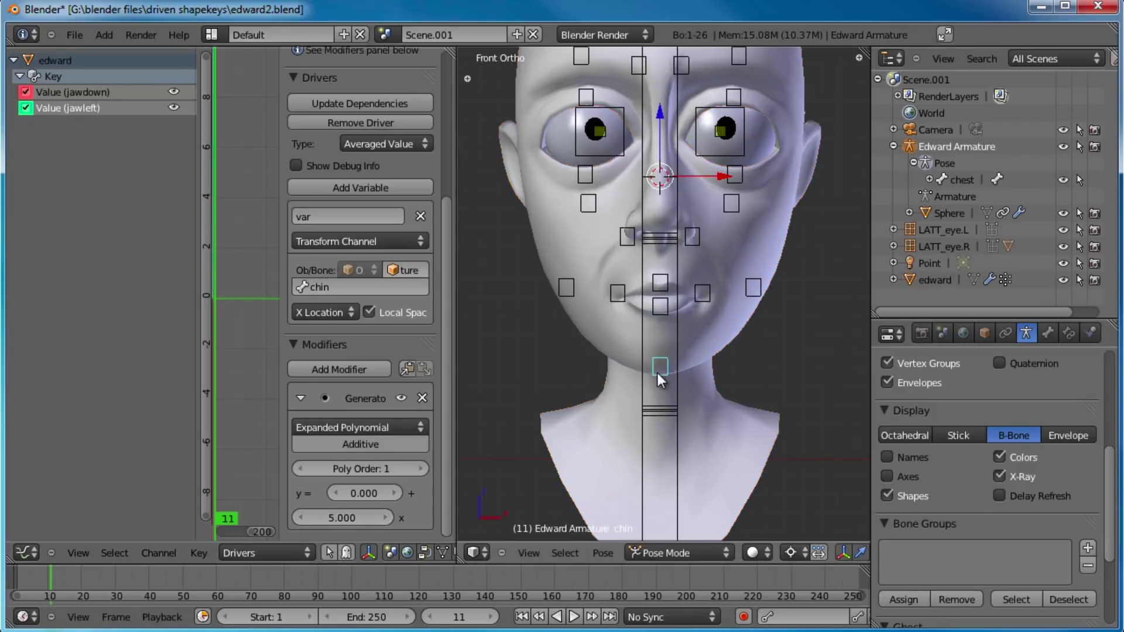
pyautogui.press('g')
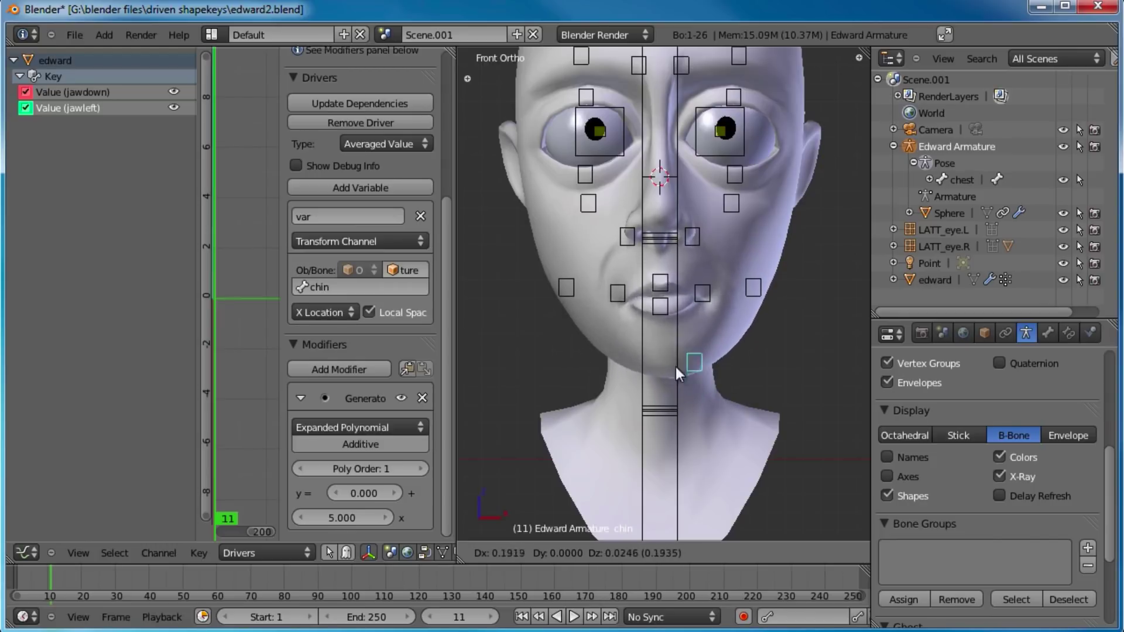
pyautogui.rightClick(701, 391)
# - Select the head mesh and copy the driver from the jawleft shape key's value to the jawright shape key
pyautogui.rightClick(707, 349)
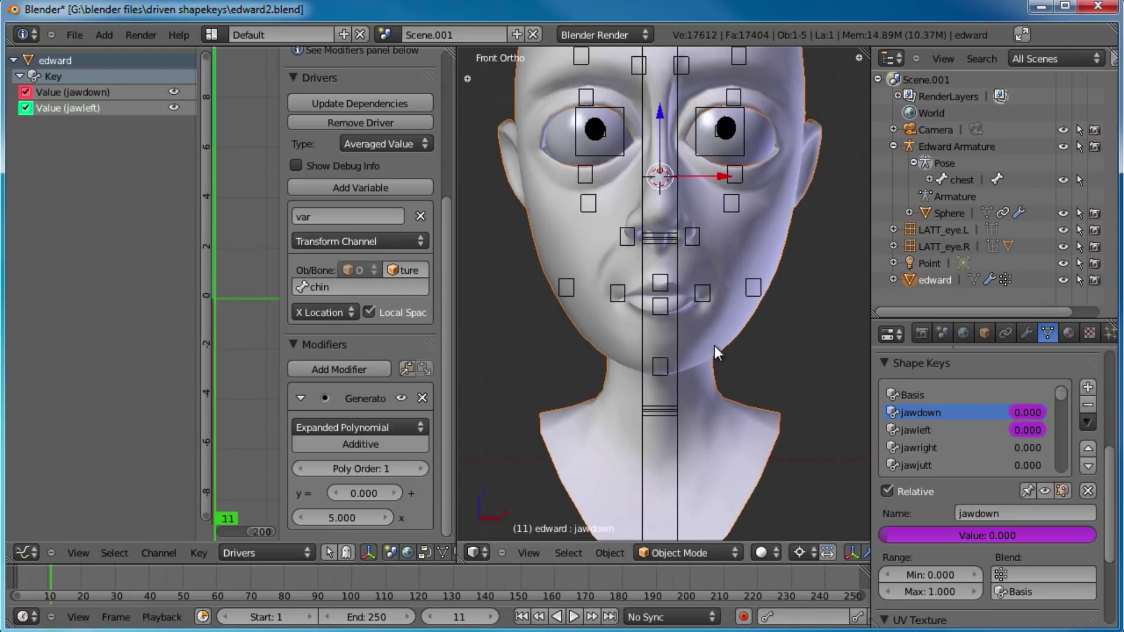
pyautogui.rightClick(1034, 429)
pyautogui.click(1006, 419)
pyautogui.rightClick(1034, 447)
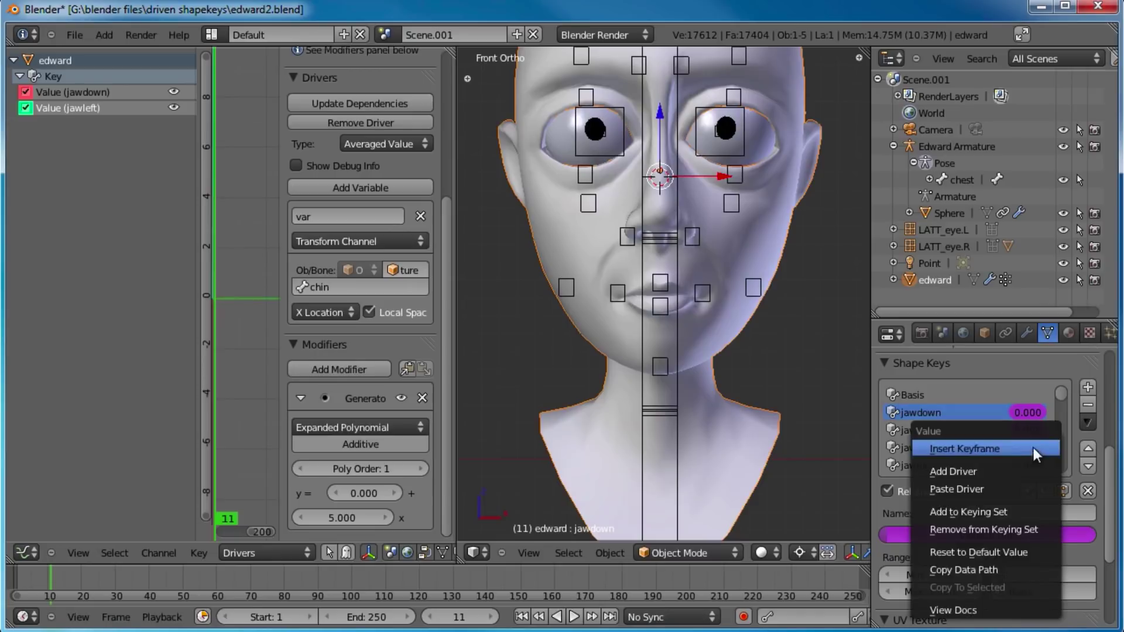
pyautogui.click(1020, 487)
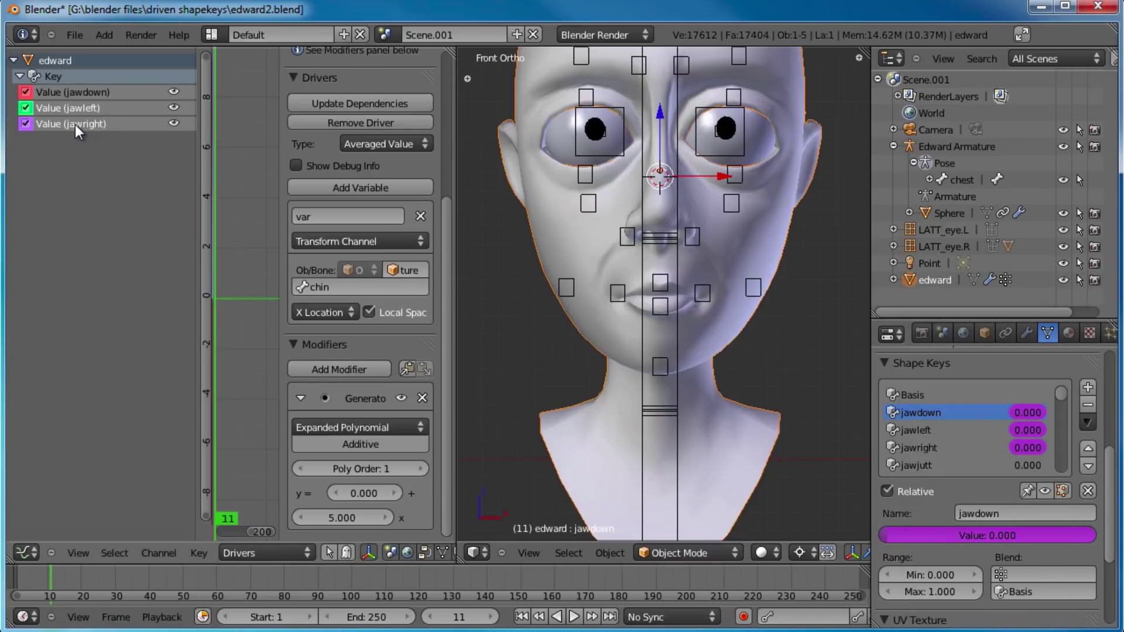
# - Set the x coefficient of the jawright driver's Generator modifier to -5
pyautogui.click(345, 517)
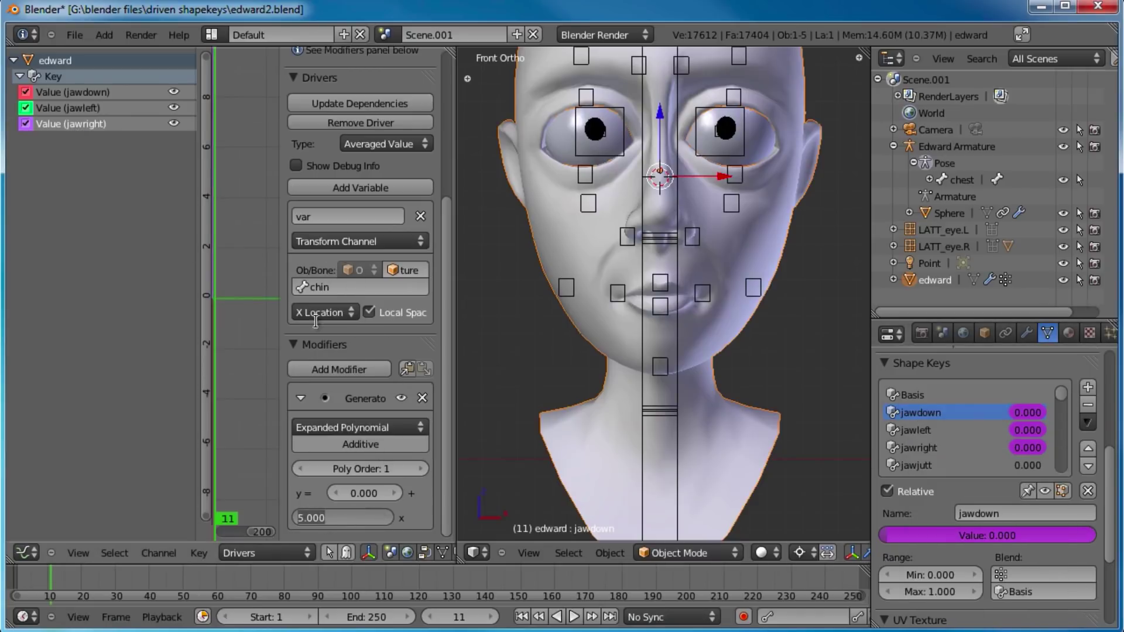
pyautogui.click(302, 520)
pyautogui.write('-')
pyautogui.press('Return')
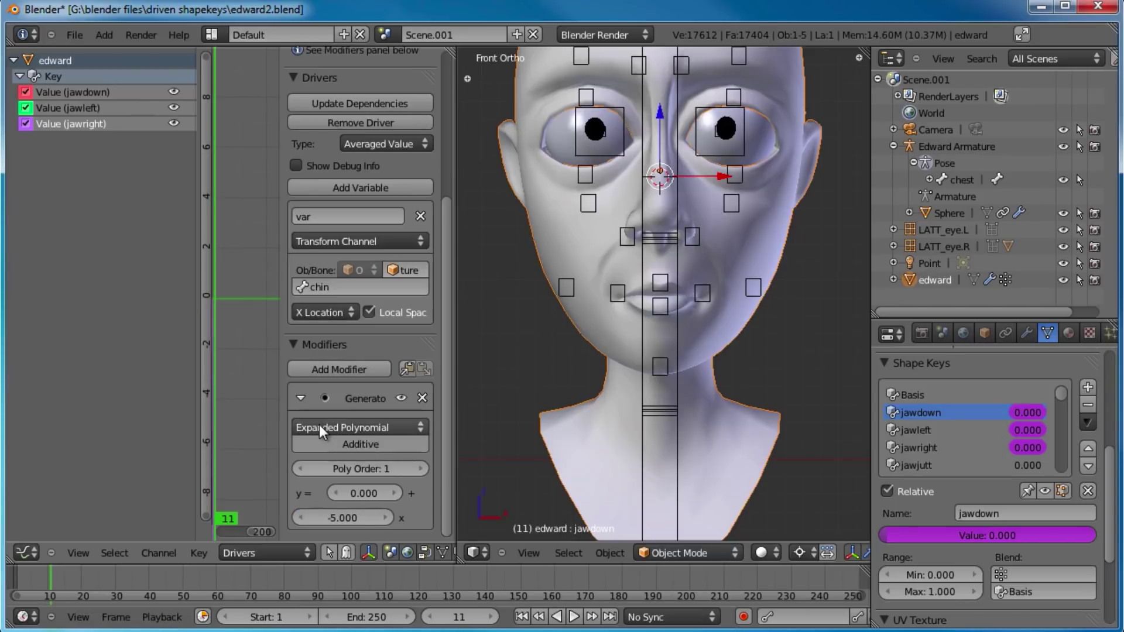
# - Test the jawright driver by moving the chin bone to both sides, cancelling each move
pyautogui.rightClick(662, 367)
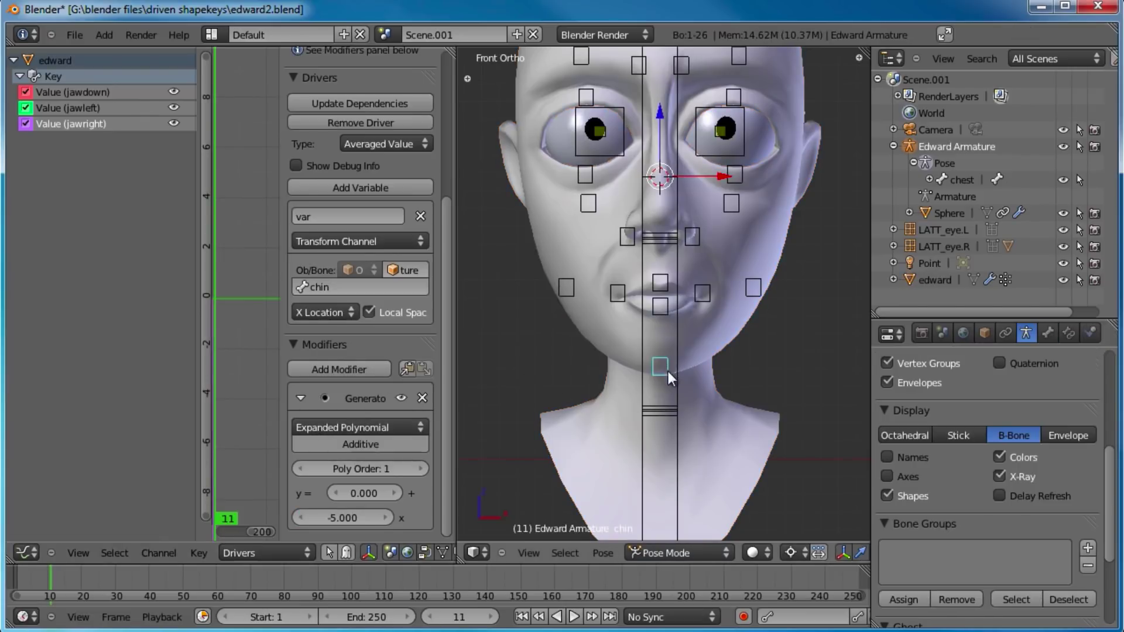
pyautogui.press('g')
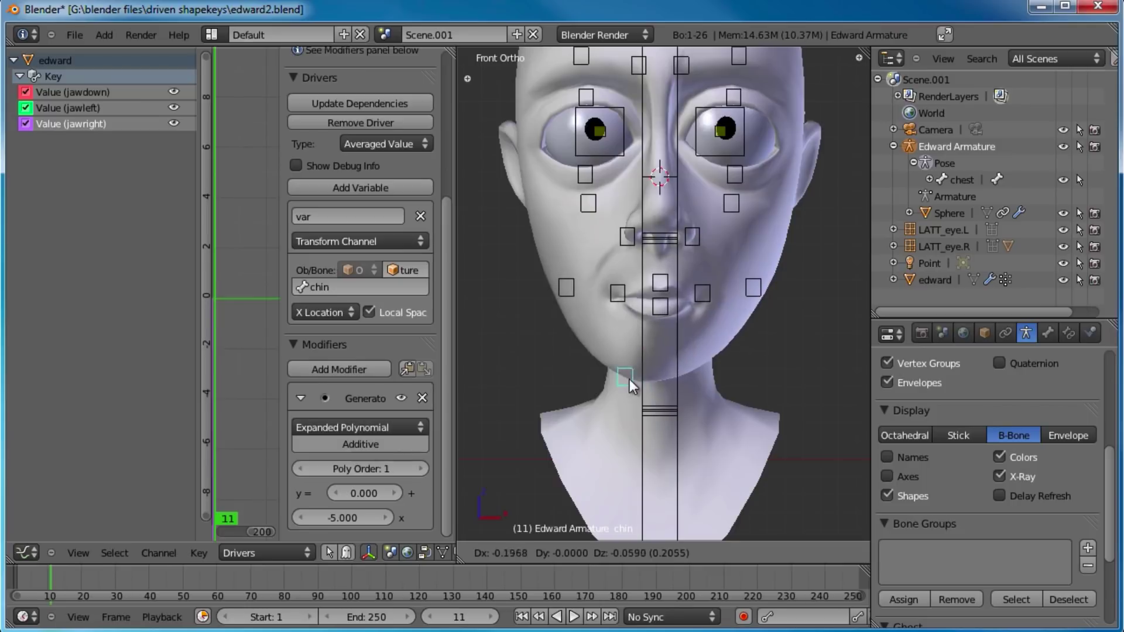
pyautogui.rightClick(682, 374)
pyautogui.press('g')
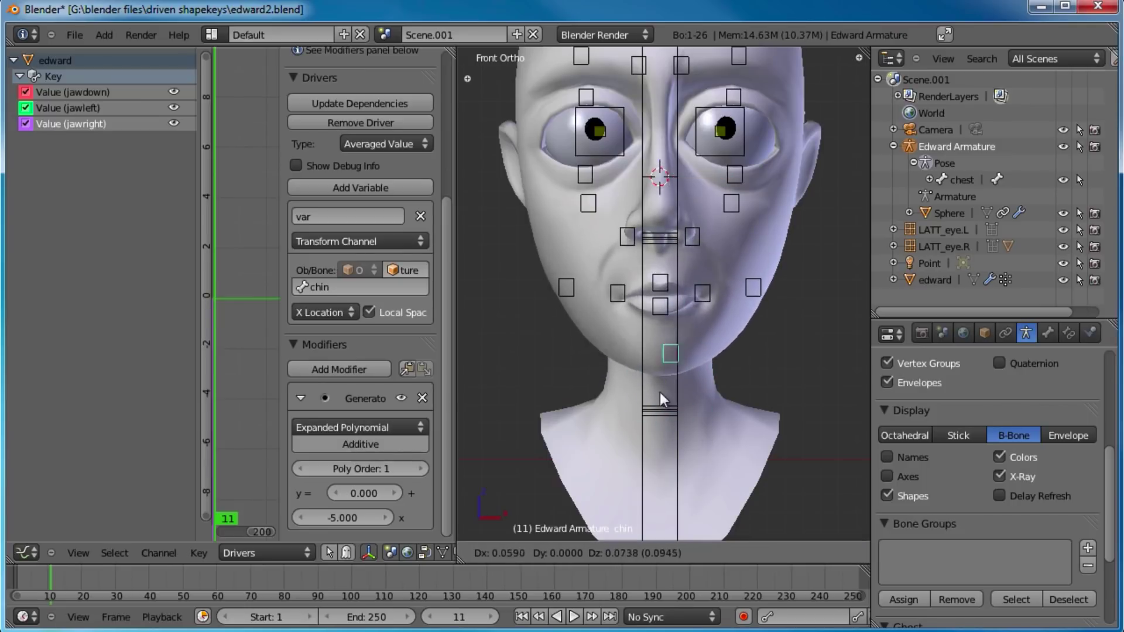
pyautogui.rightClick(663, 392)
# - Select the head mesh and copy the jawdown shape key's driver to the jawjutt shape key
pyautogui.rightClick(727, 350)
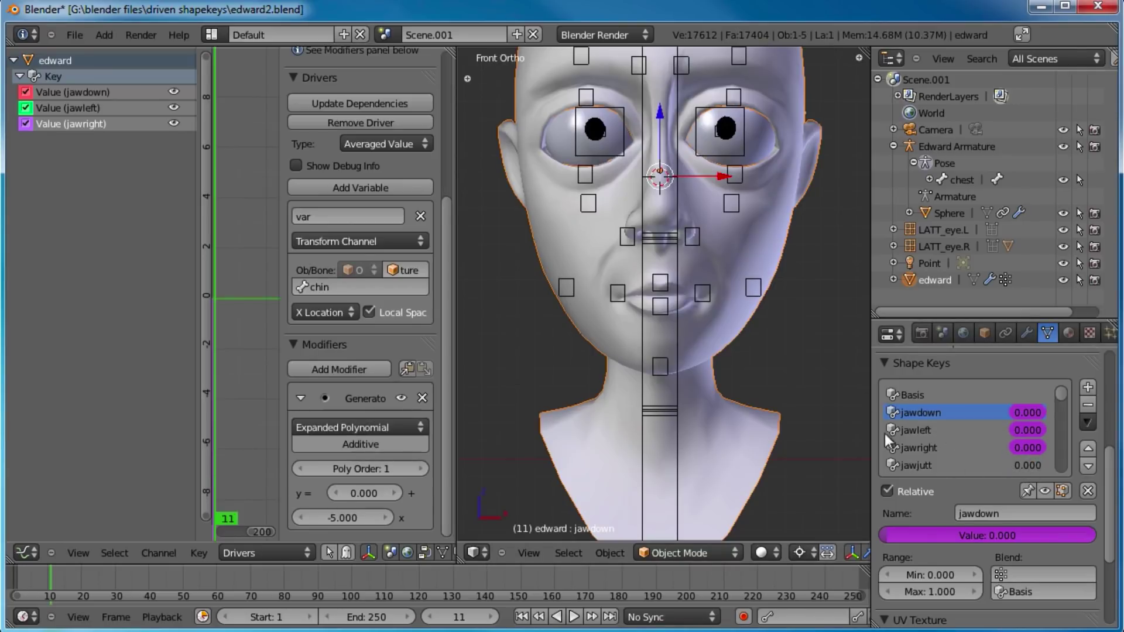
pyautogui.rightClick(1025, 413)
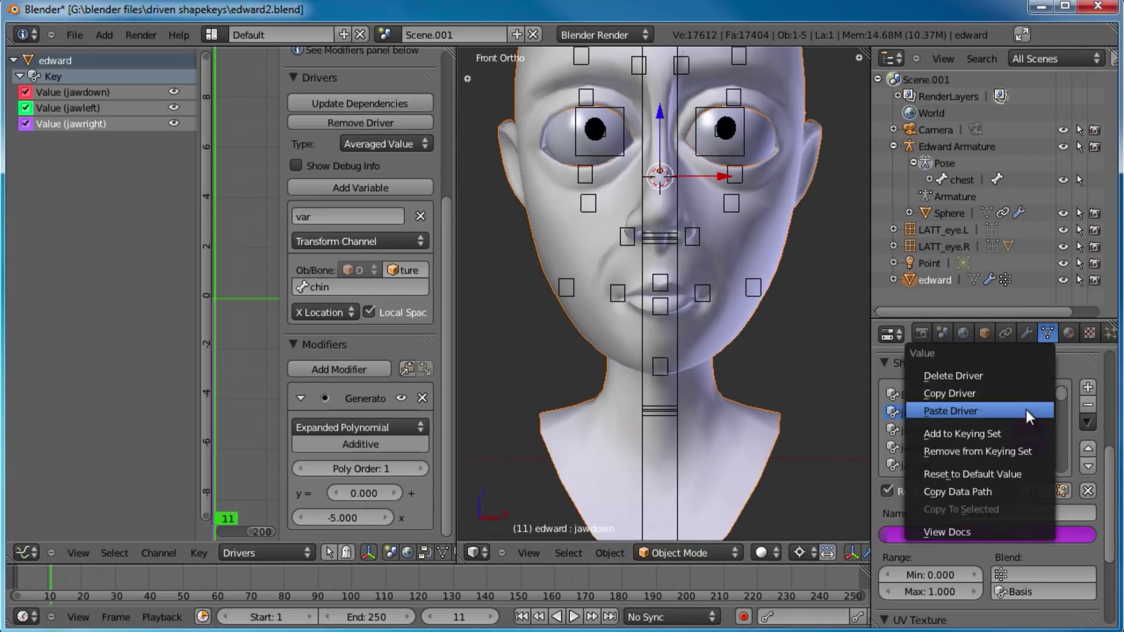
pyautogui.click(998, 392)
pyautogui.rightClick(1031, 468)
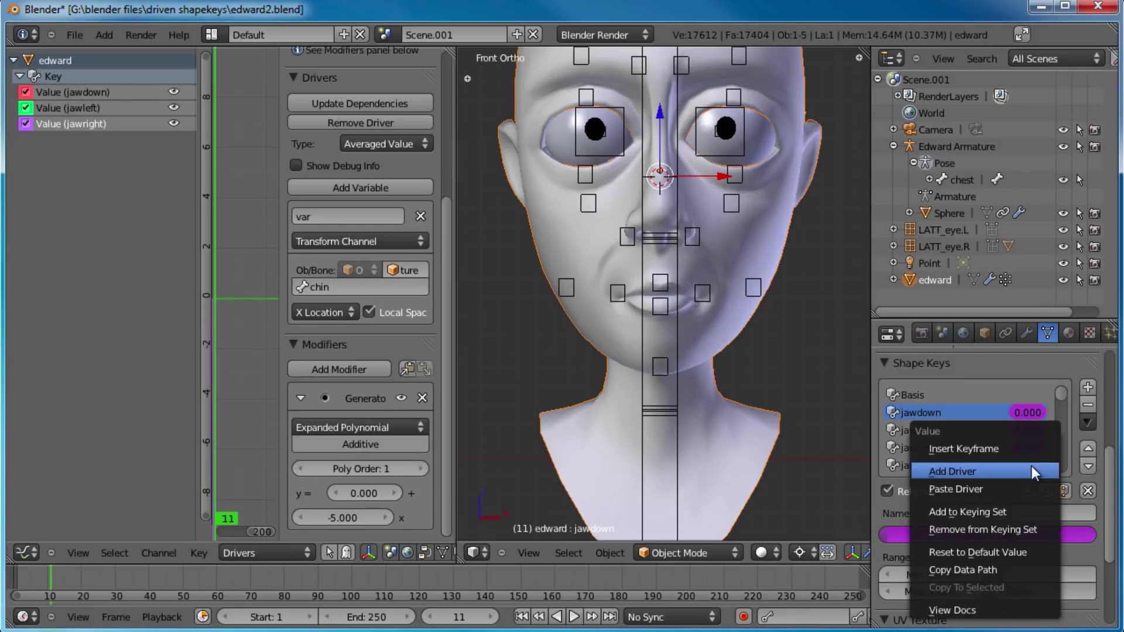
pyautogui.click(1023, 484)
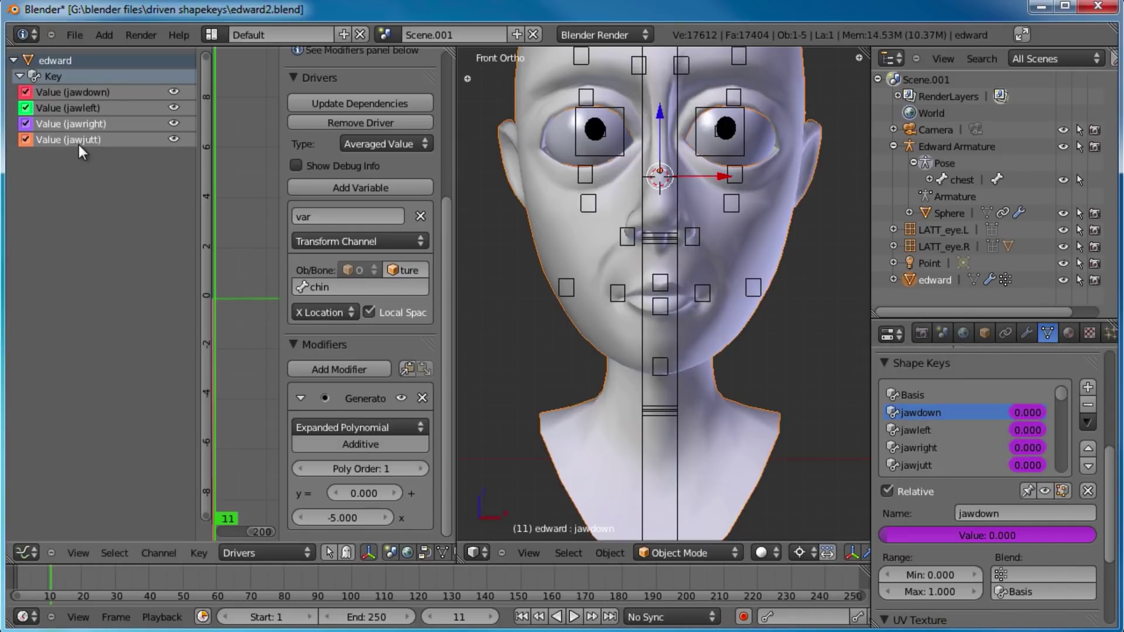
# - Set the x coefficient of the jawjutt driver's Generator modifier to 5
pyautogui.click(78, 140)
pyautogui.click(324, 517)
pyautogui.moveTo(303, 519); pyautogui.dragTo(283, 519)
pyautogui.press('BackSpace')
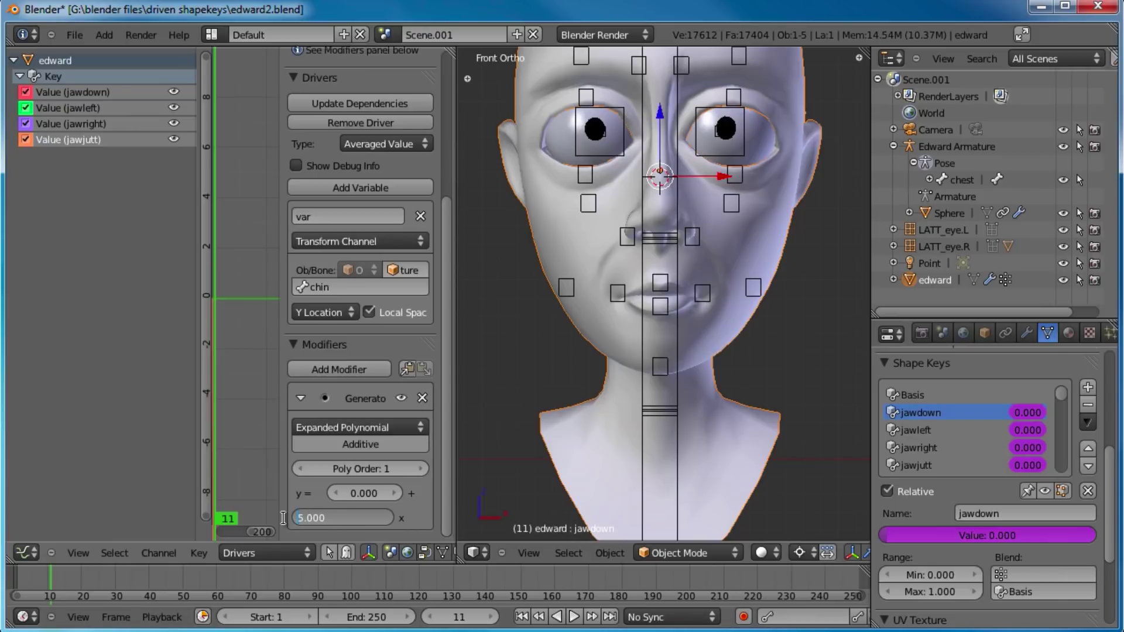
pyautogui.press('Return')
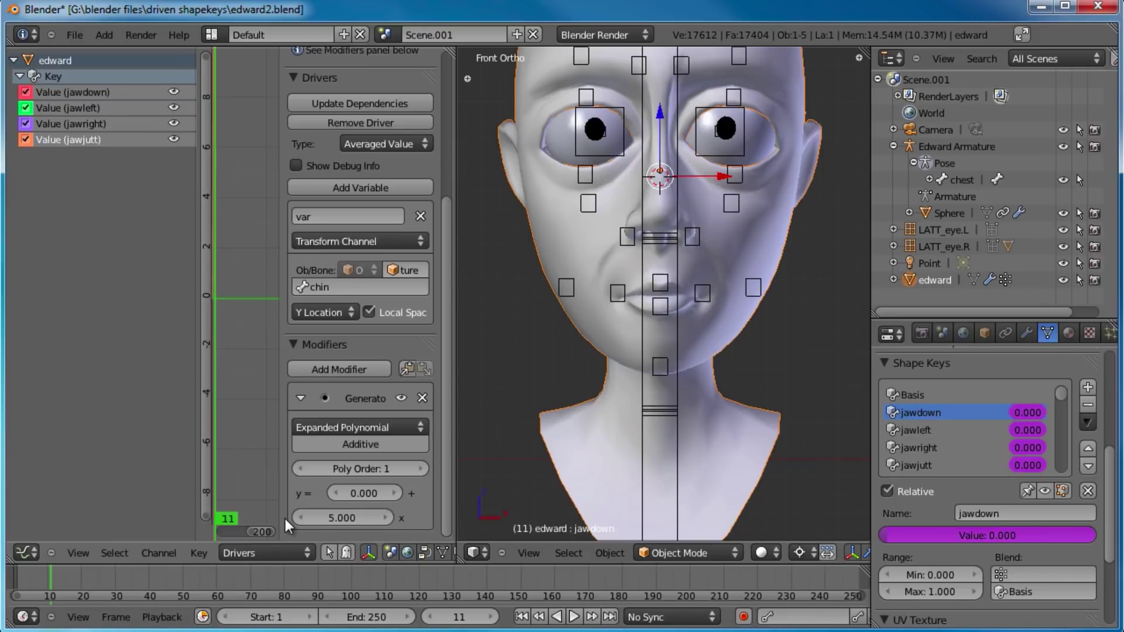
# - Test the jaw drivers by moving the chin bone up and down in front and angled views, cancelling each move
pyautogui.rightClick(659, 362)
pyautogui.press('g')
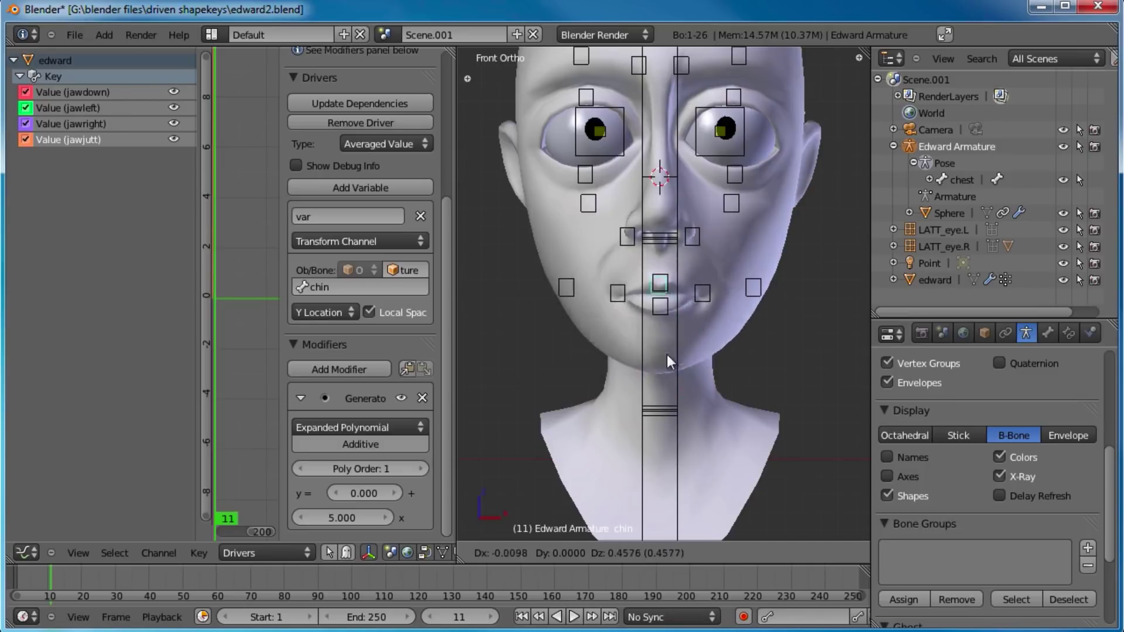
pyautogui.rightClick(735, 322)
pyautogui.moveTo(736, 322); pyautogui.dragTo(650, 362, button='middle')
pyautogui.press('g')
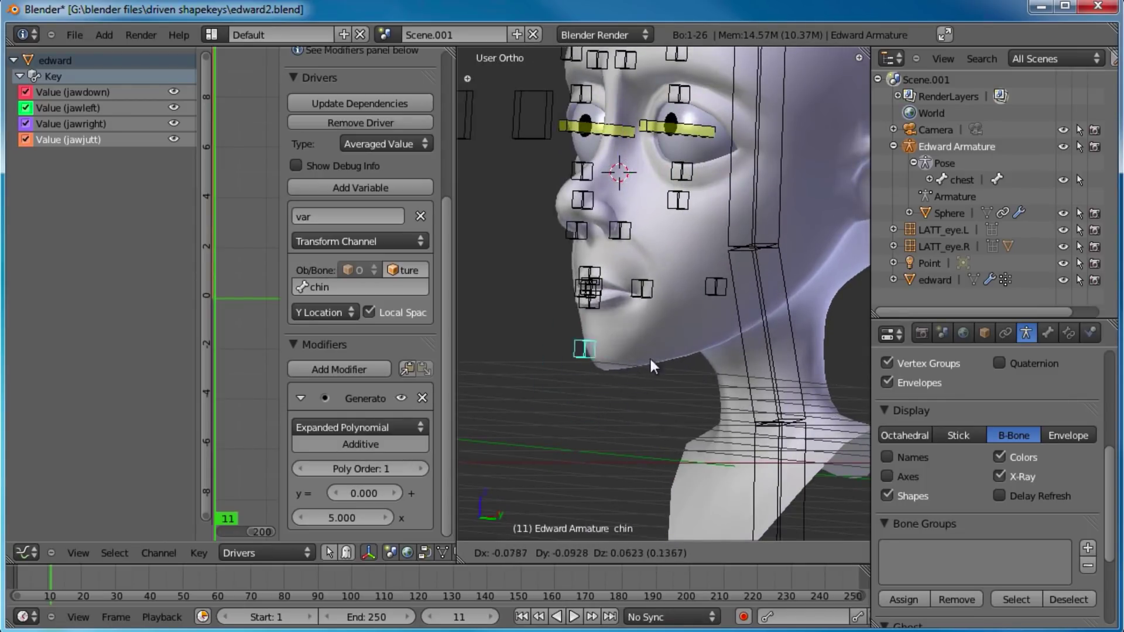
pyautogui.rightClick(646, 345)
pyautogui.press('KP_1')
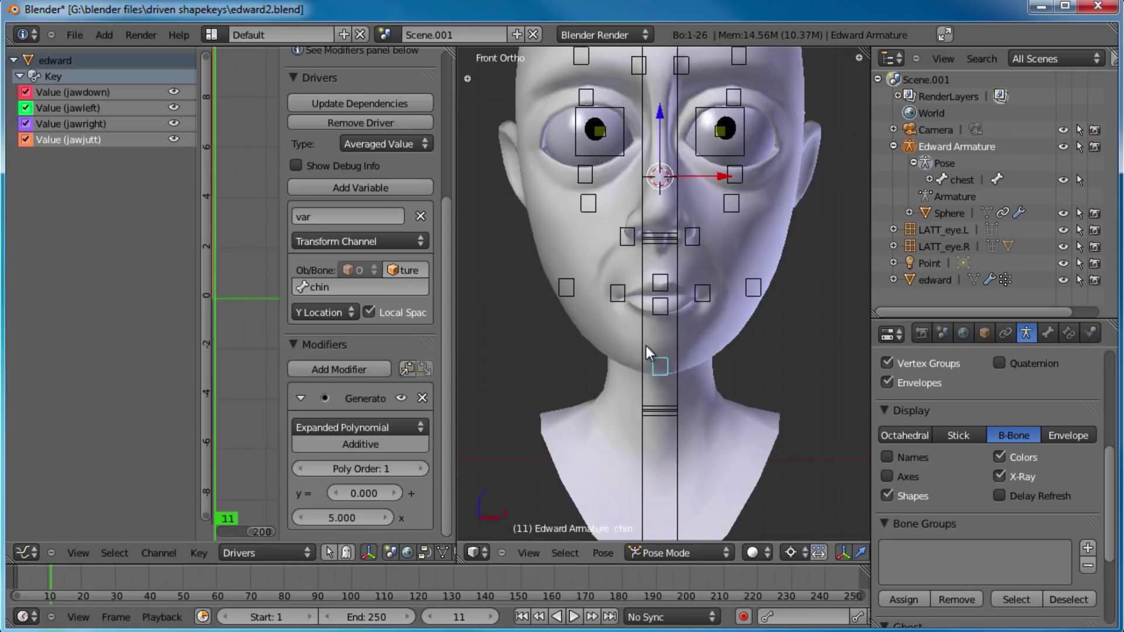
pyautogui.press('g')
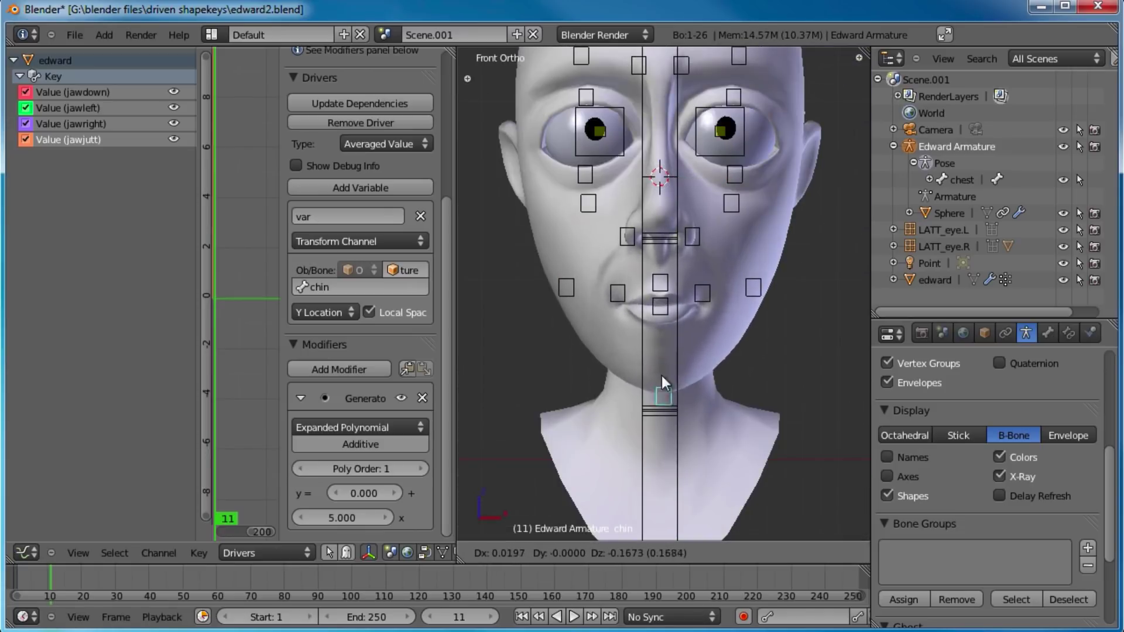
pyautogui.rightClick(661, 333)
# - Select the head mesh and paste the copied driver onto the smile.L shape key's value
pyautogui.keyDown('shift'); pyautogui.moveTo(705, 378); pyautogui.dragTo(691, 381, button='middle'); pyautogui.keyUp('shift')
pyautogui.rightClick(704, 363)
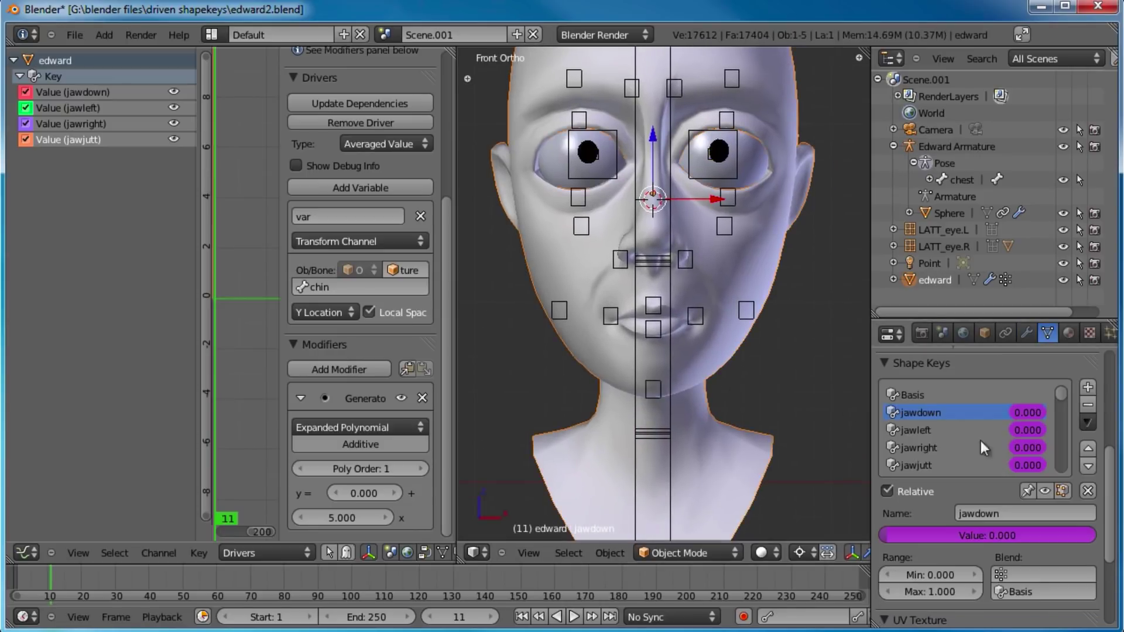
pyautogui.moveTo(1063, 398); pyautogui.dragTo(1064, 411)
pyautogui.rightClick(1037, 401)
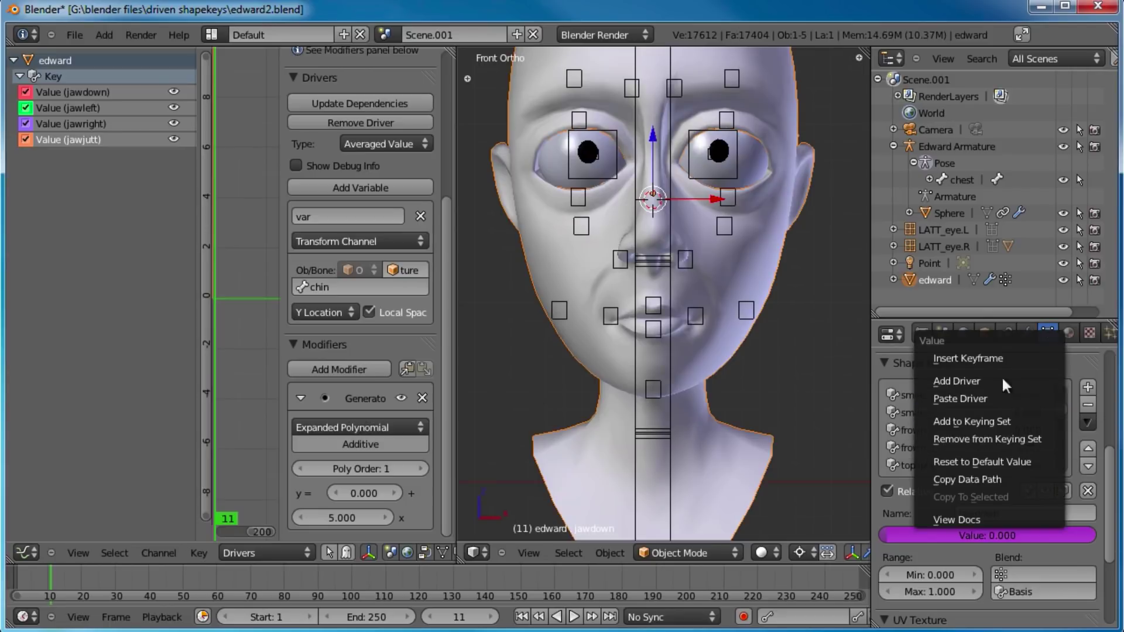
pyautogui.click(991, 397)
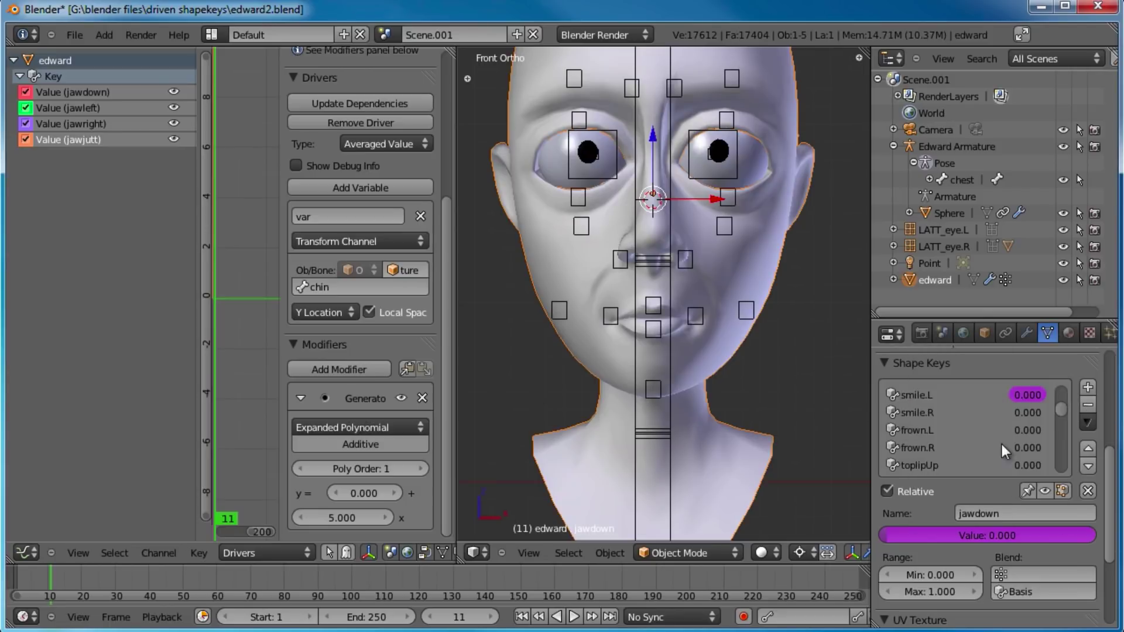
# - Assign the mouthcorner.L bone to the smile.L driver's variable and set its Generator x coefficient to 5
pyautogui.click(73, 156)
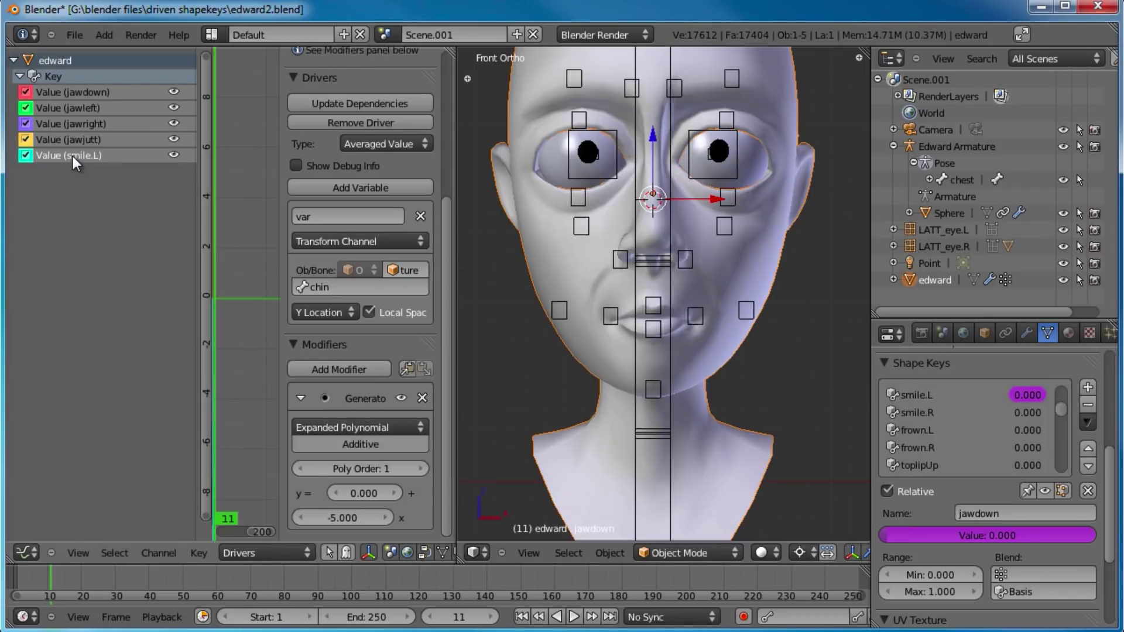
pyautogui.click(369, 312)
pyautogui.click(349, 285)
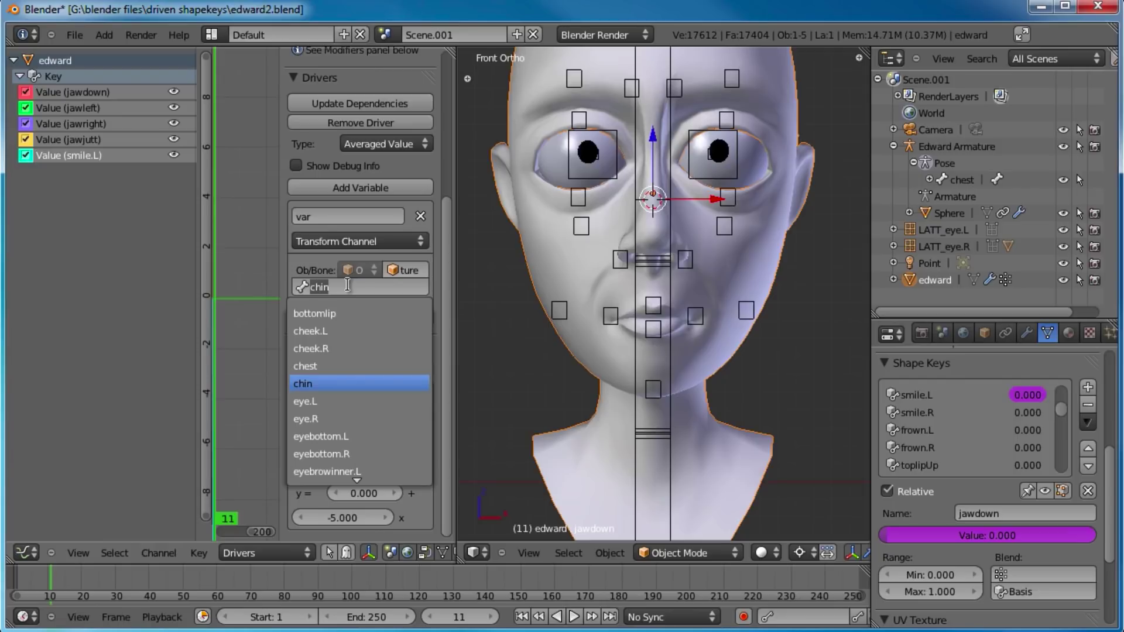
pyautogui.scroll(-13, 391, 398)
pyautogui.scroll(-4, 390, 398)
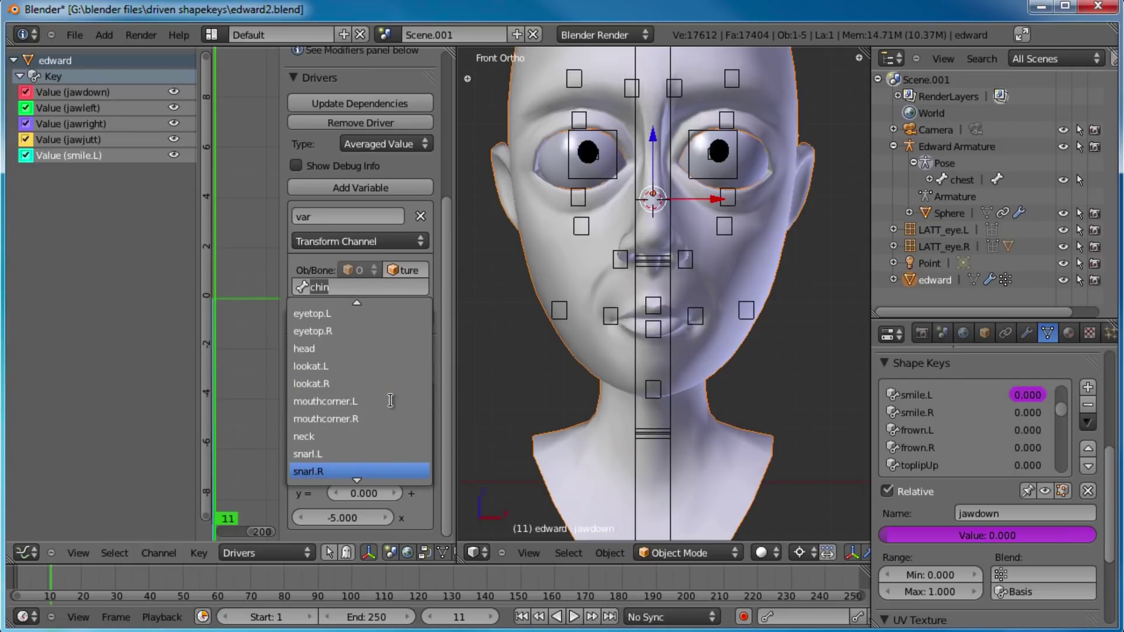
pyautogui.click(304, 401)
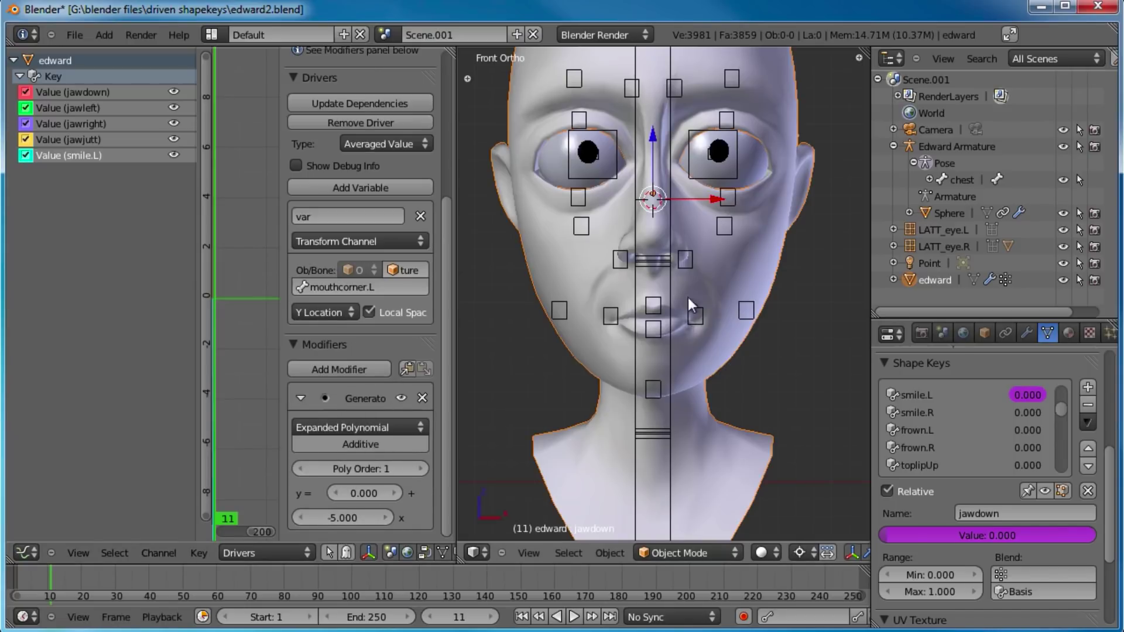
pyautogui.click(315, 520)
pyautogui.moveTo(304, 522); pyautogui.dragTo(280, 523)
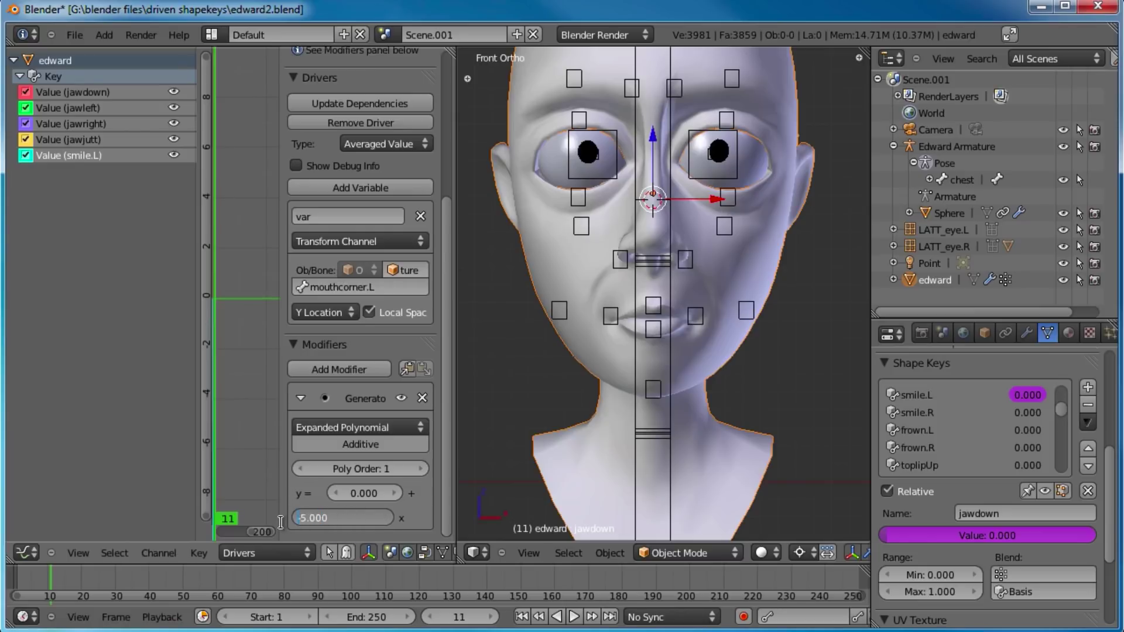
pyautogui.press('BackSpace')
pyautogui.press('Return')
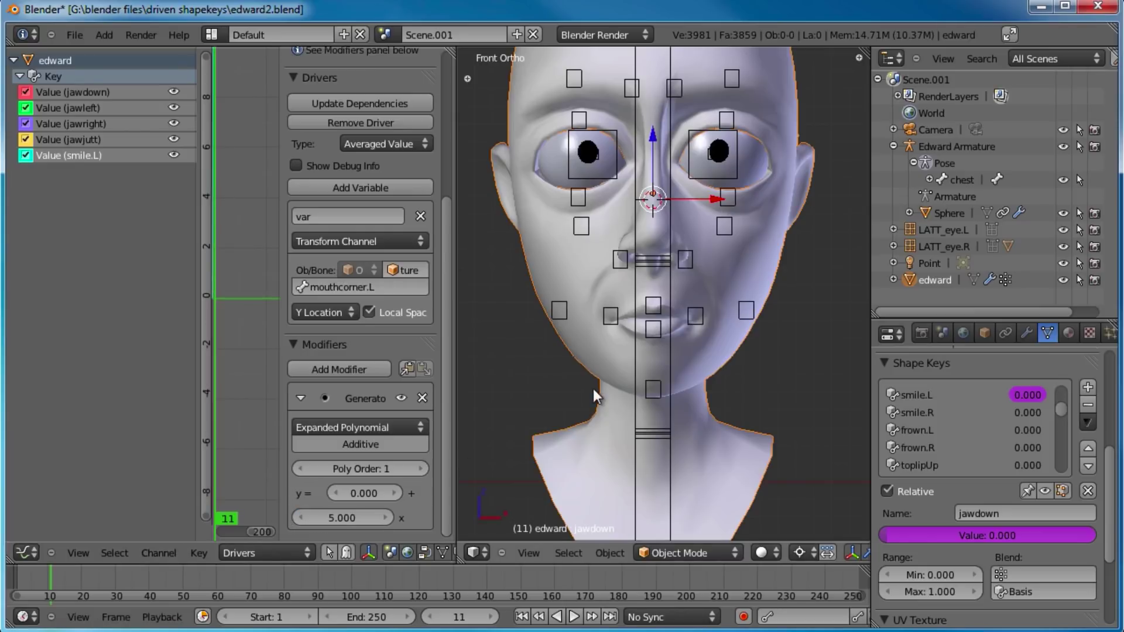
# - Test the smile.L driver by moving the mouthcorner.L bone upward, cancelling the move
pyautogui.rightClick(701, 318)
pyautogui.press('g')
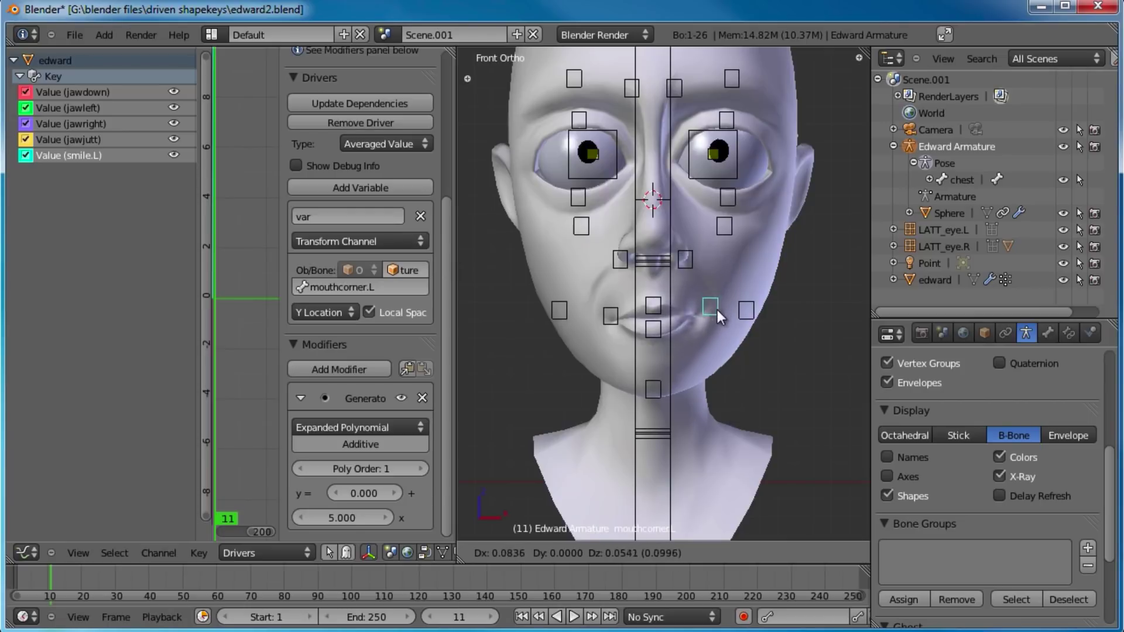
pyautogui.rightClick(725, 284)
# - Set the x coefficient of the smile.L driver's Generator modifier to 7
pyautogui.click(358, 518)
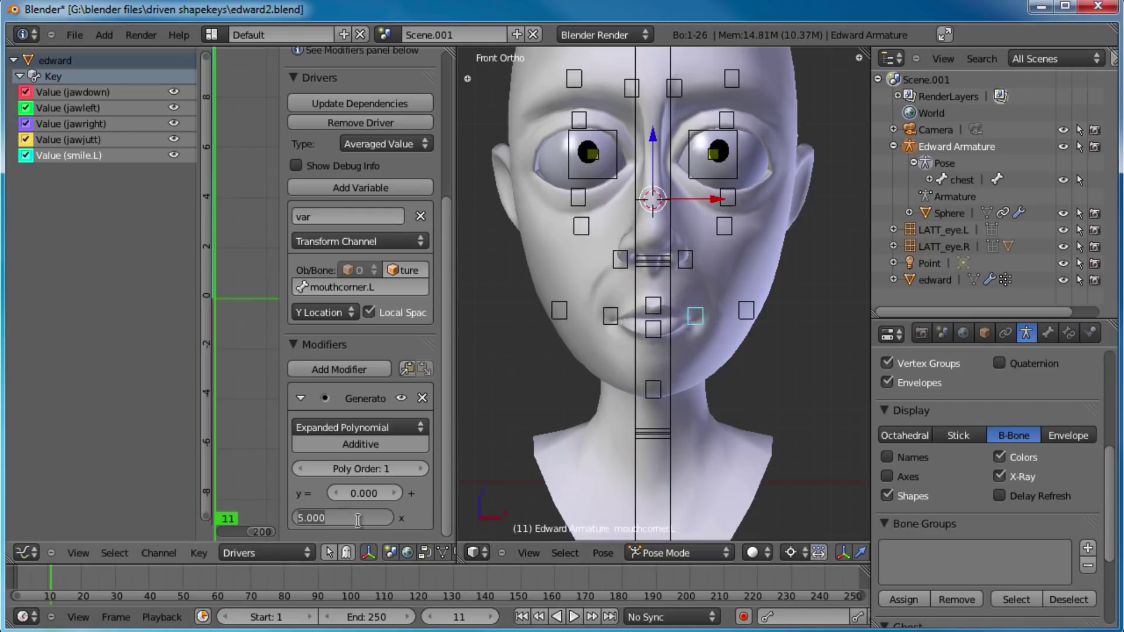
pyautogui.write('7')
pyautogui.press('Return')
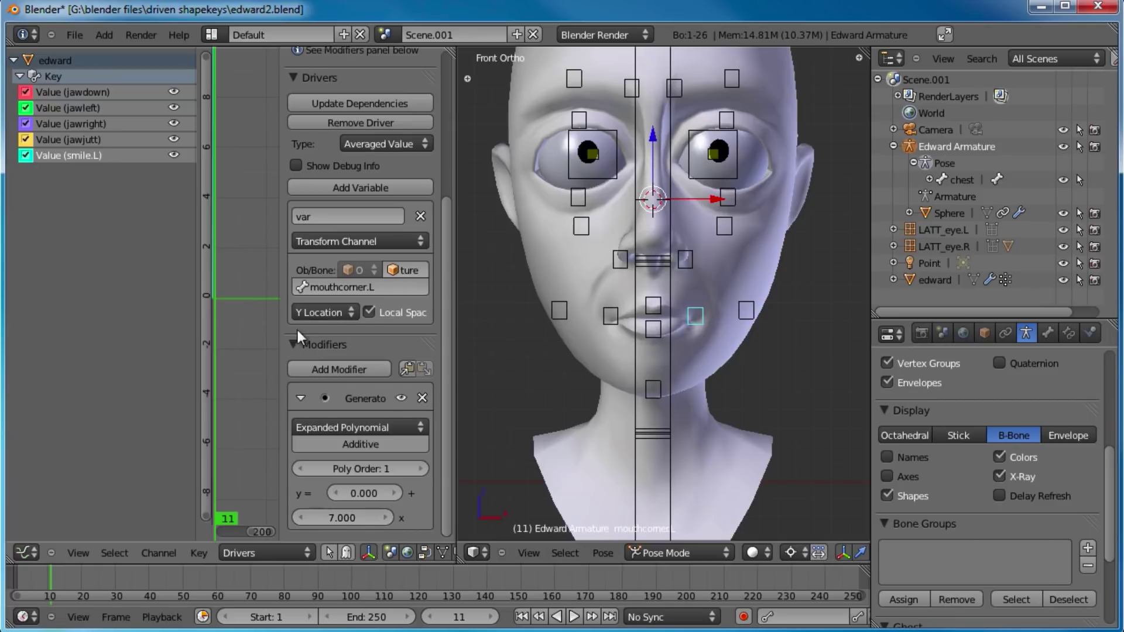
# - Test the smile.L driver with its new coefficient by moving the mouthcorner.L bone up and outward, cancelling each move
pyautogui.press('g')
pyautogui.rightClick(733, 298)
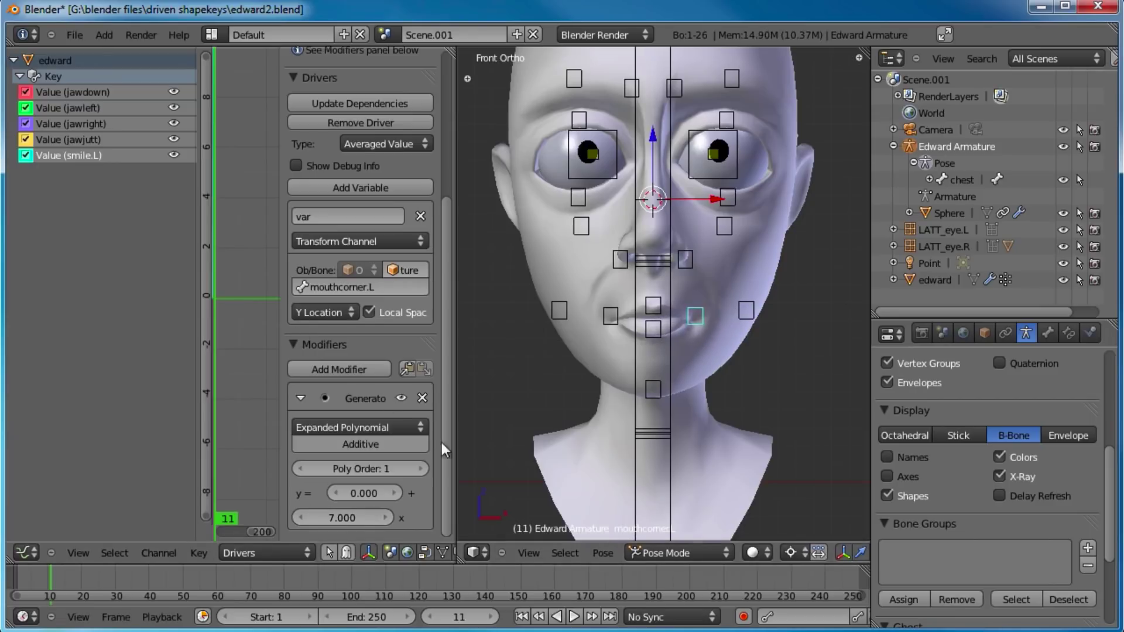
pyautogui.press('g')
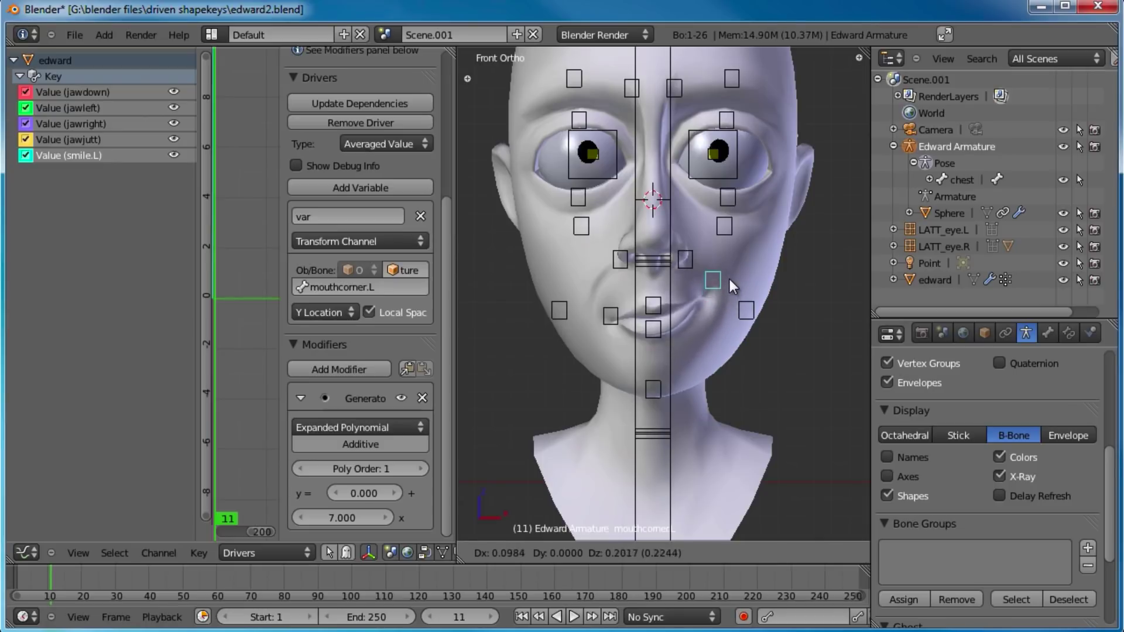
pyautogui.rightClick(725, 374)
# - Select the head mesh and copy the driver from the smile.L shape key's value
pyautogui.rightClick(725, 360)
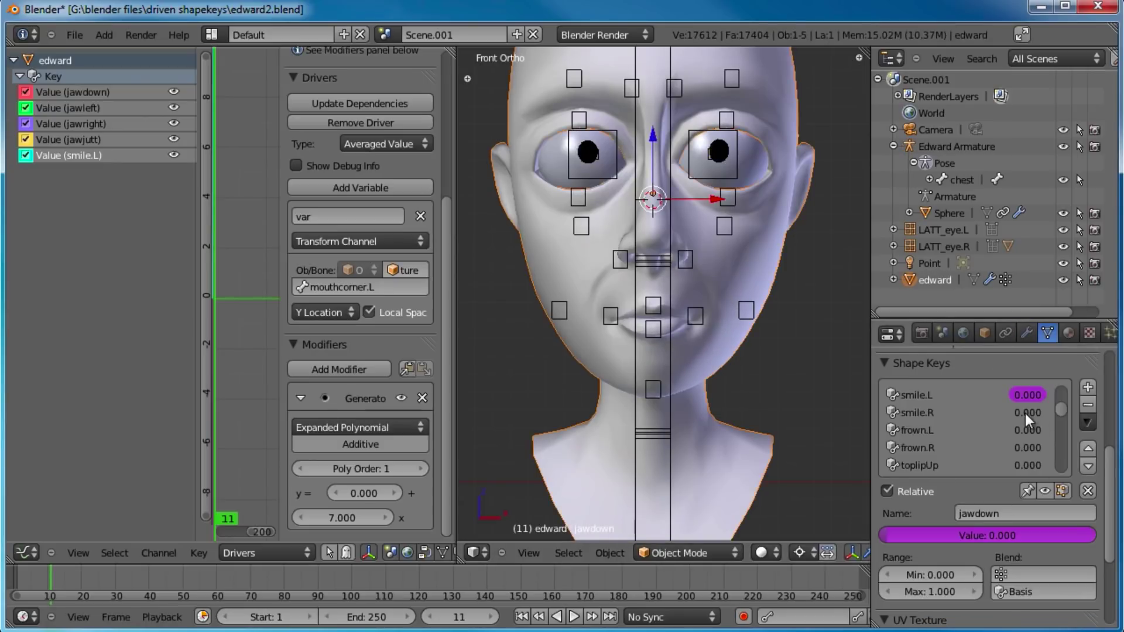
pyautogui.rightClick(1030, 395)
pyautogui.click(1025, 378)
pyautogui.rightClick(1028, 395)
pyautogui.click(1028, 395)
# - Paste the copied driver onto the values of the smile.R, frown.L, frown.R and toplipUp shape keys
pyautogui.rightClick(1028, 414)
pyautogui.click(1014, 452)
pyautogui.rightClick(1025, 434)
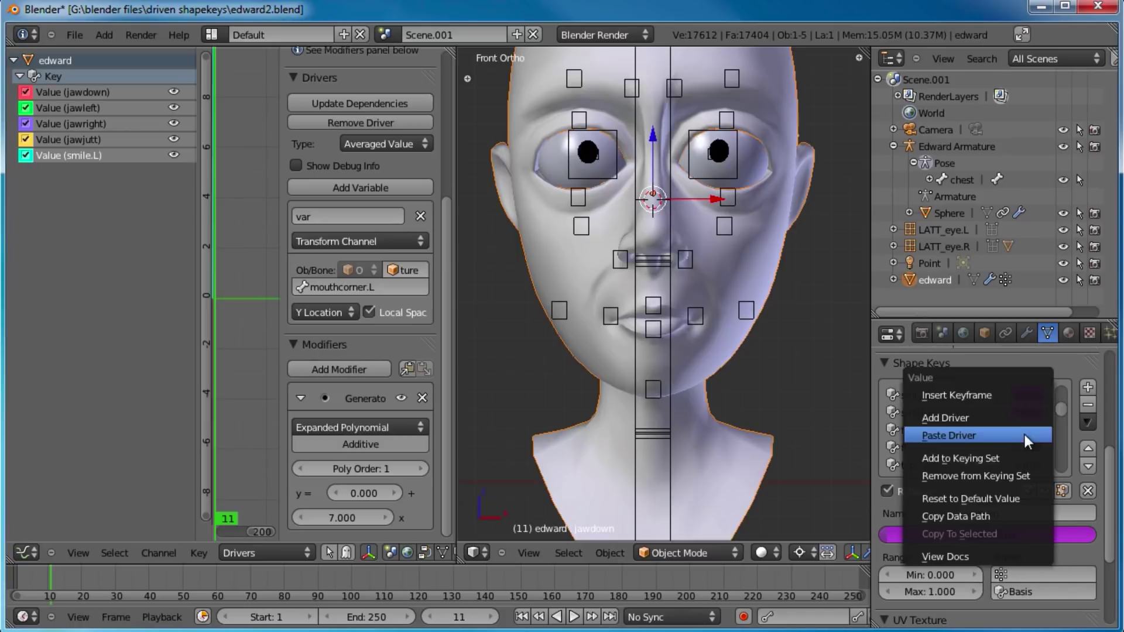
pyautogui.click(1017, 434)
pyautogui.rightClick(1035, 442)
pyautogui.click(1021, 443)
pyautogui.rightClick(1035, 465)
pyautogui.click(1017, 466)
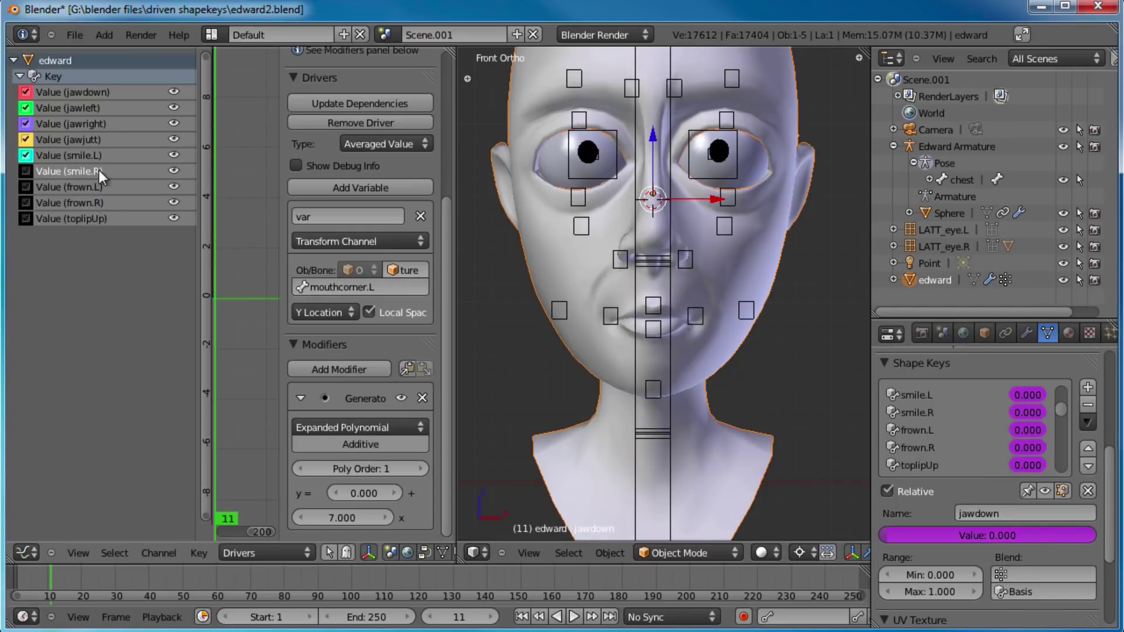
# - Assign the mouthcorner.R bone to the smile.R driver's variable
pyautogui.click(343, 285)
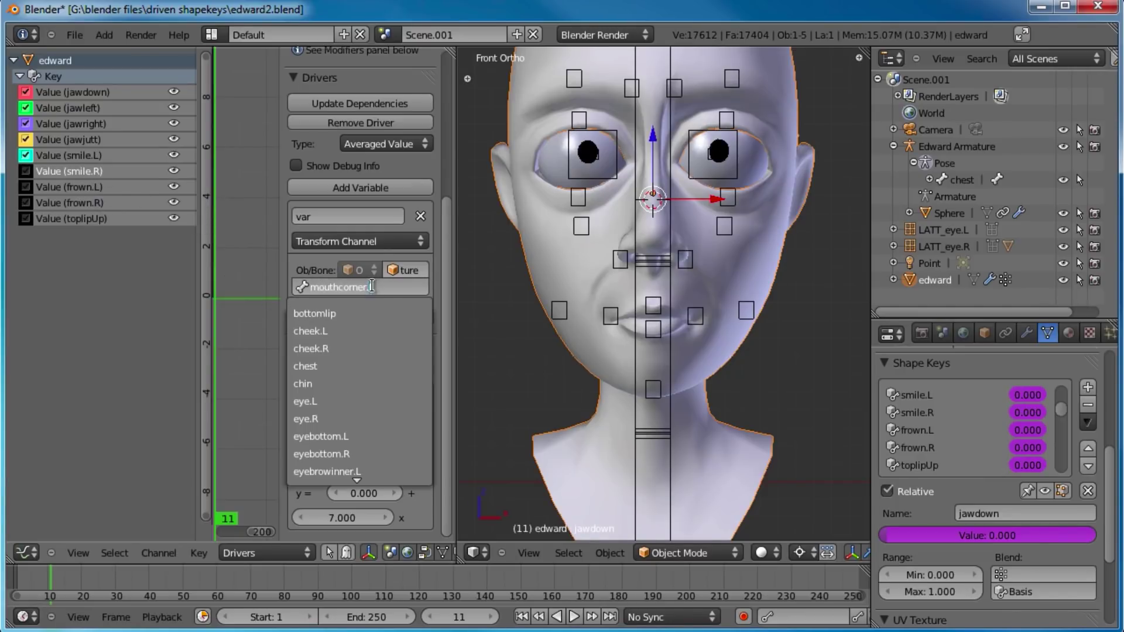
pyautogui.write('R')
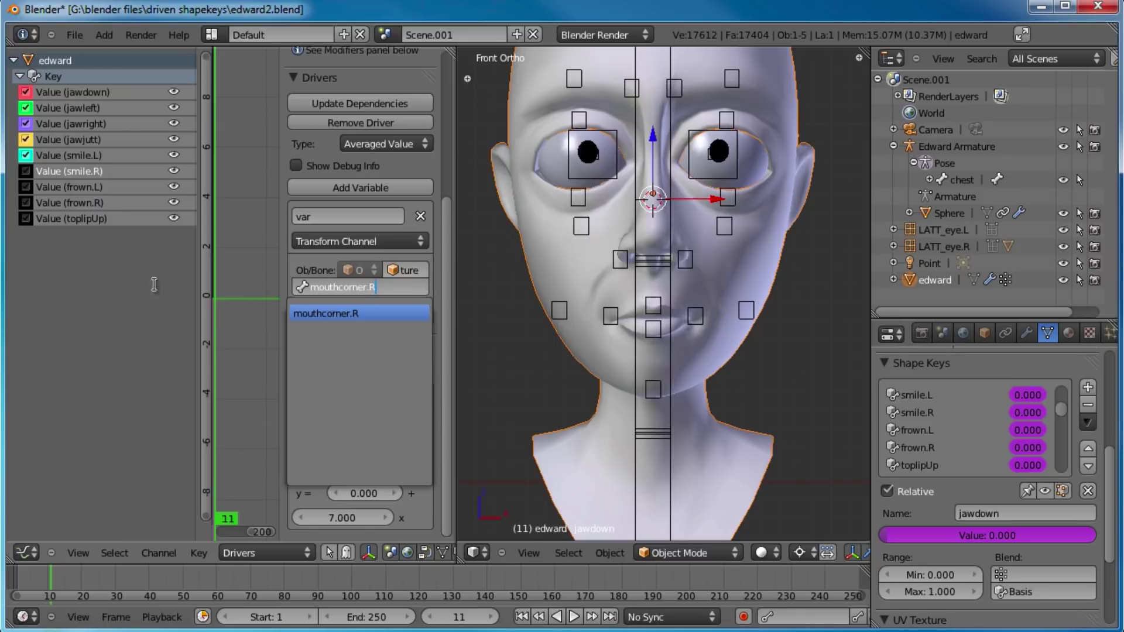
pyautogui.press('Return')
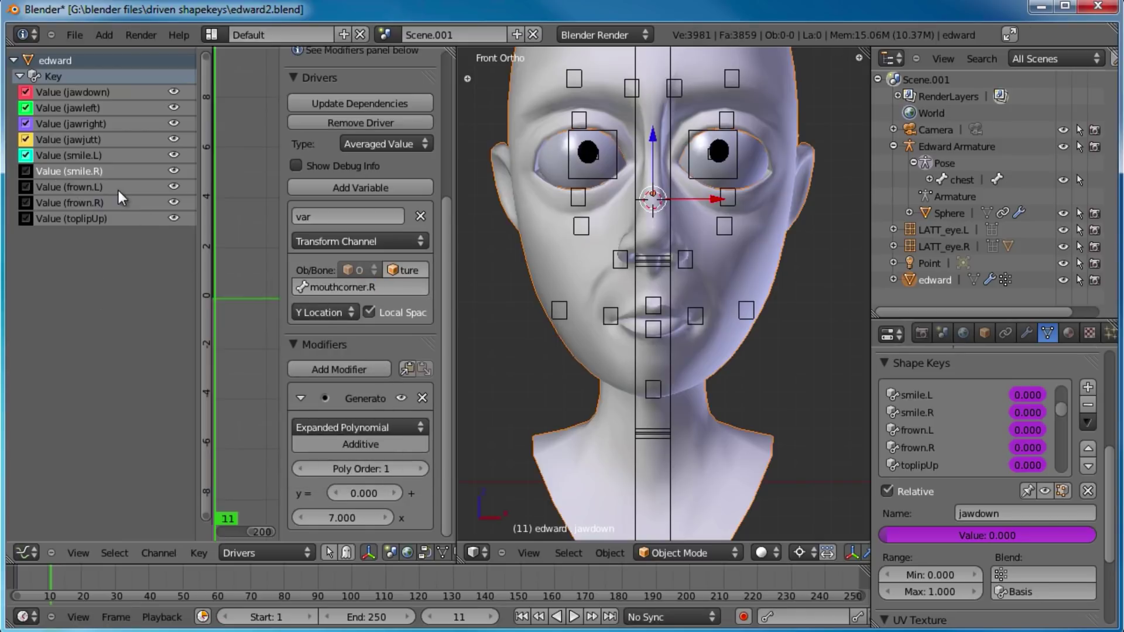
# - Set the x coefficient of the frown.L driver's Generator modifier to -7
pyautogui.click(93, 186)
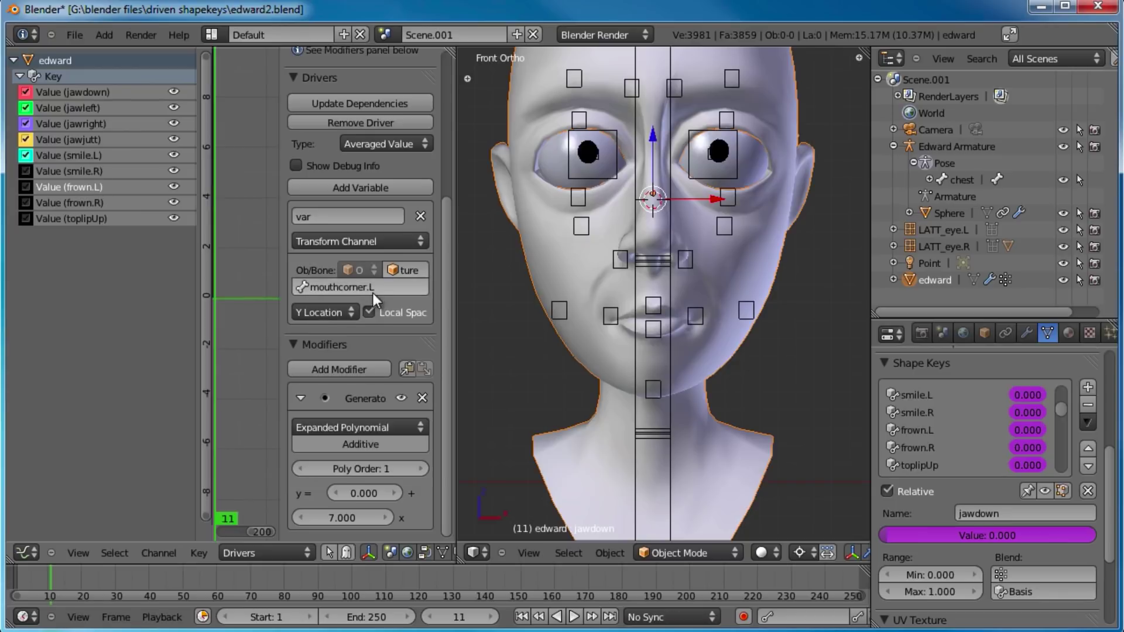
pyautogui.click(300, 518)
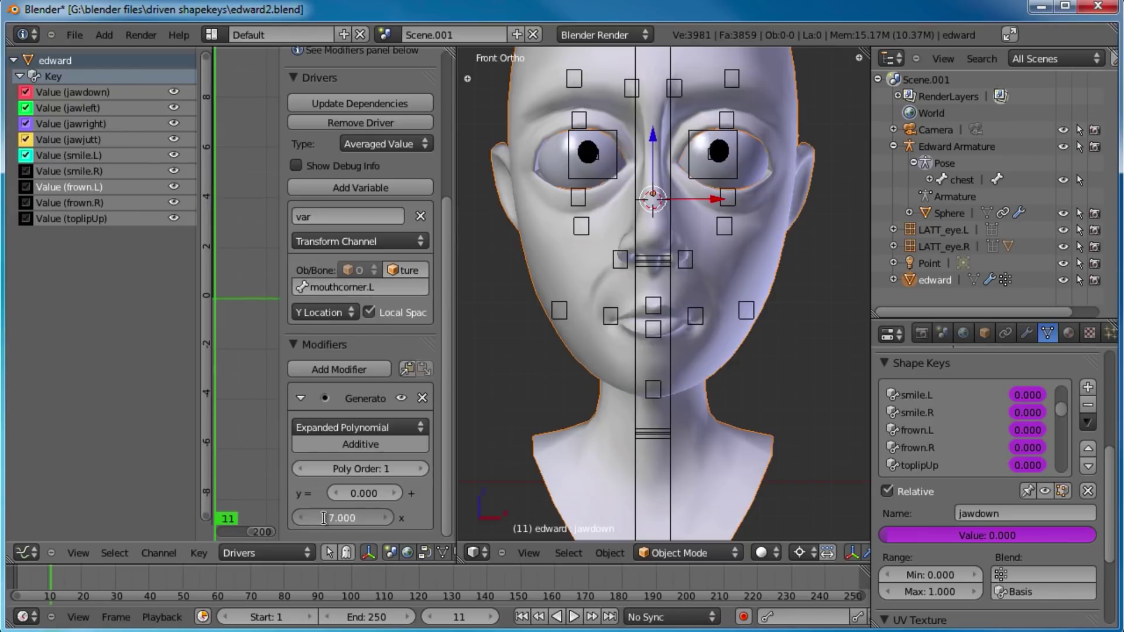
pyautogui.moveTo(300, 518); pyautogui.dragTo(319, 515)
pyautogui.write('-7')
pyautogui.press('Return')
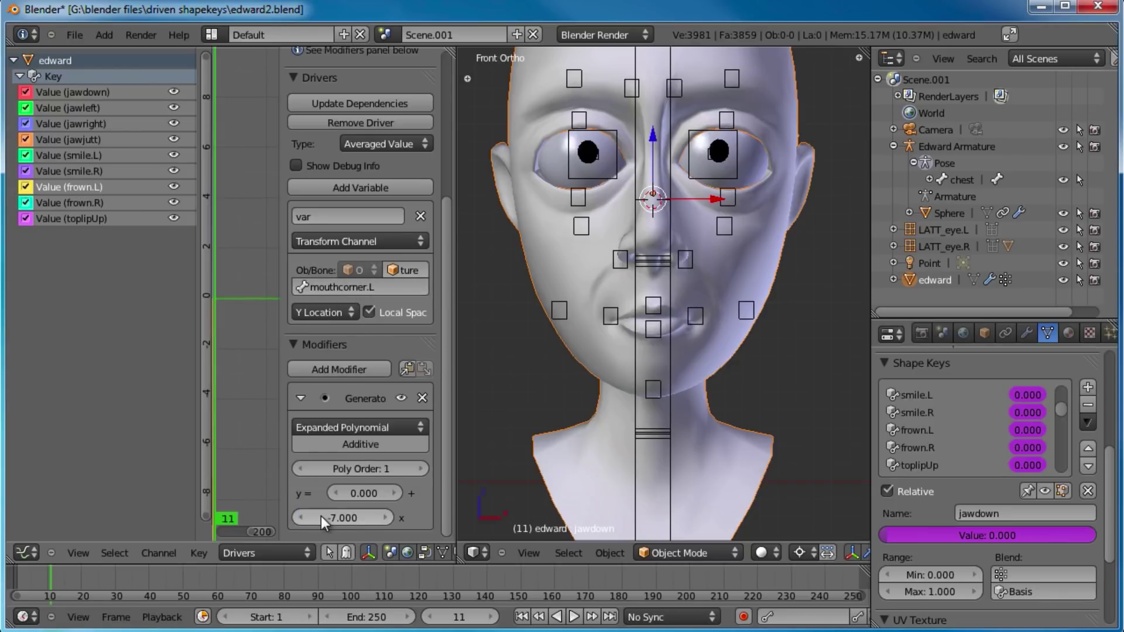
# - Assign the mouthcorner.R bone to the frown.R driver's variable and set its Generator x coefficient to -7
pyautogui.click(86, 202)
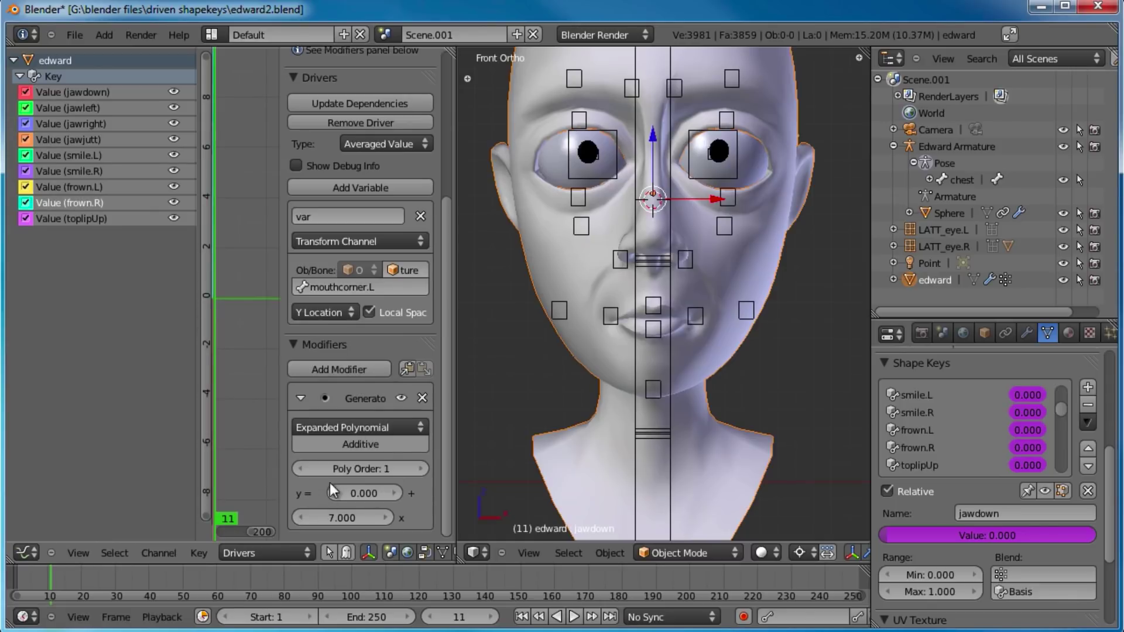
pyautogui.click(369, 286)
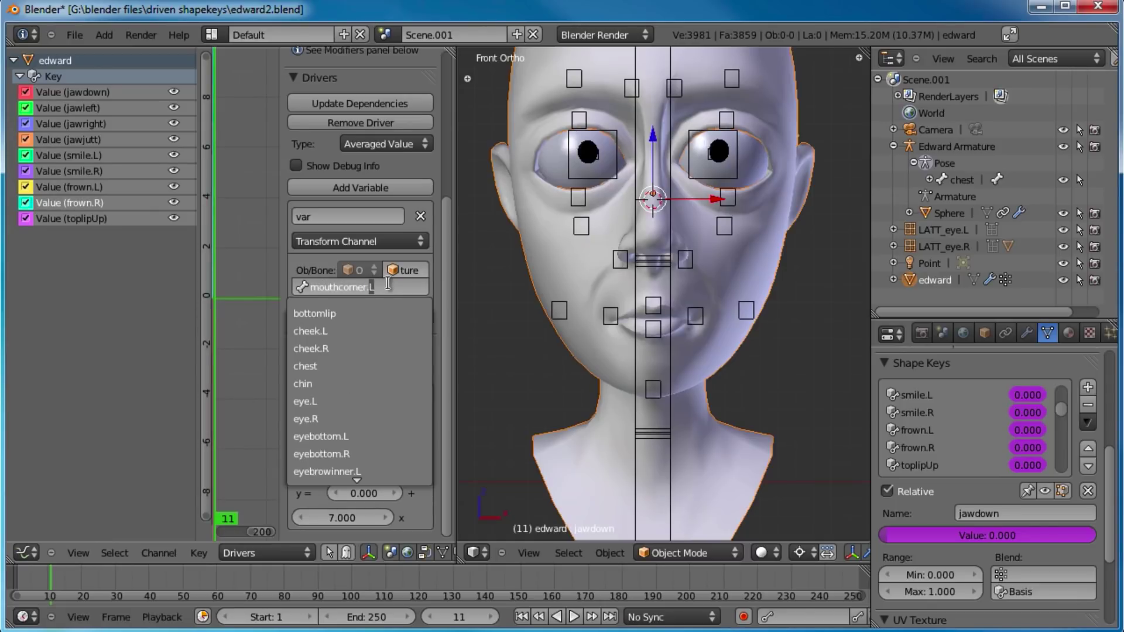
pyautogui.write('R')
pyautogui.press('Return')
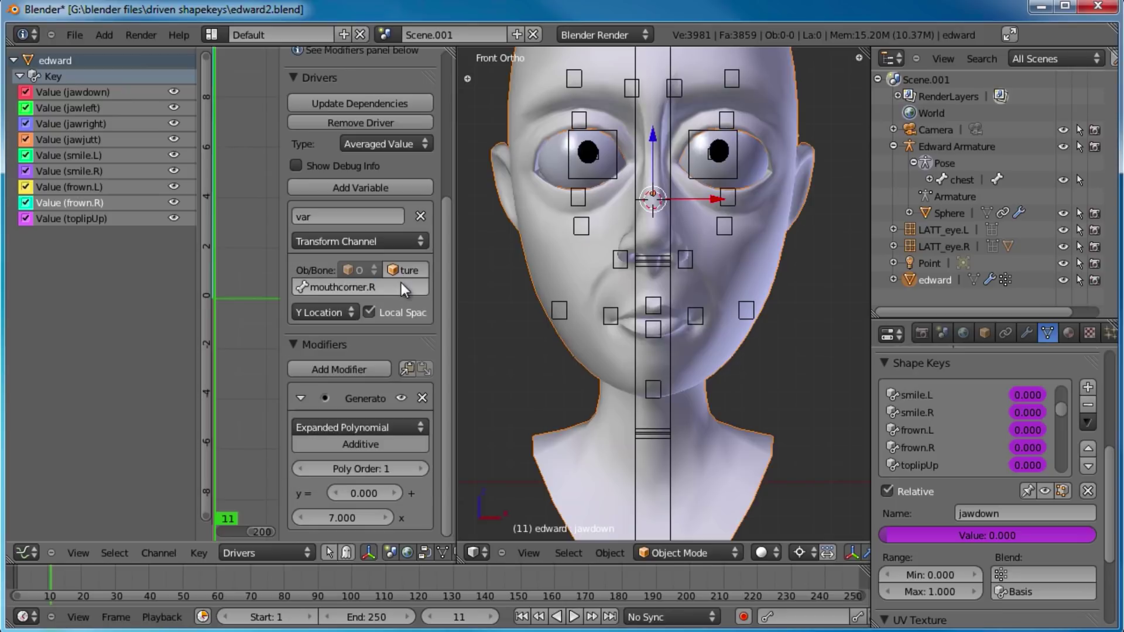
pyautogui.click(328, 517)
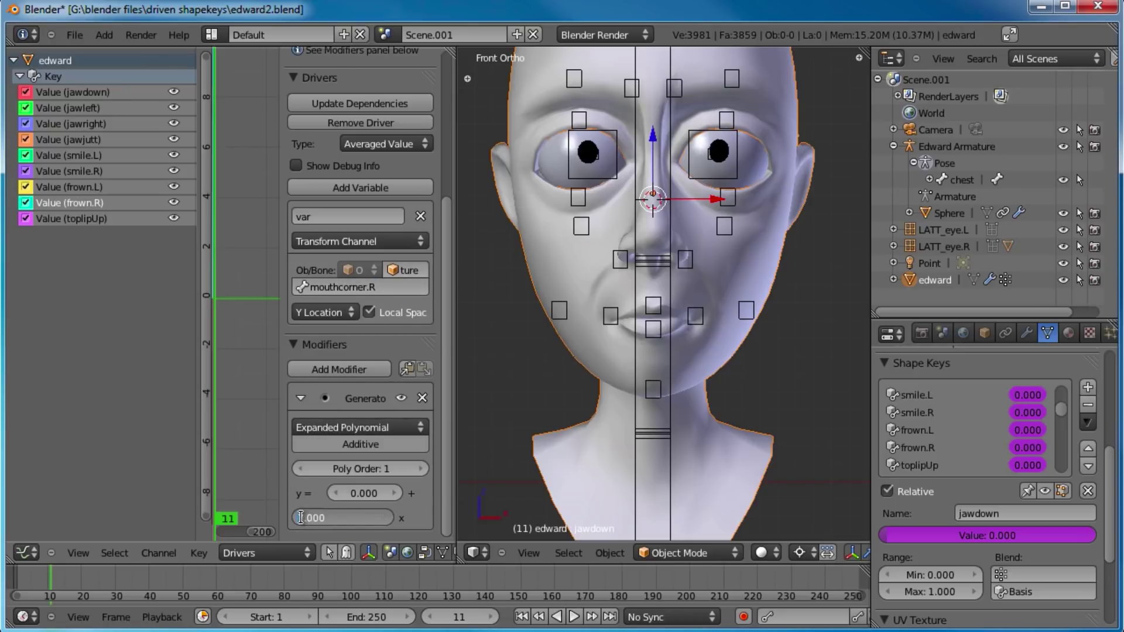
pyautogui.write('-7')
pyautogui.press('Return')
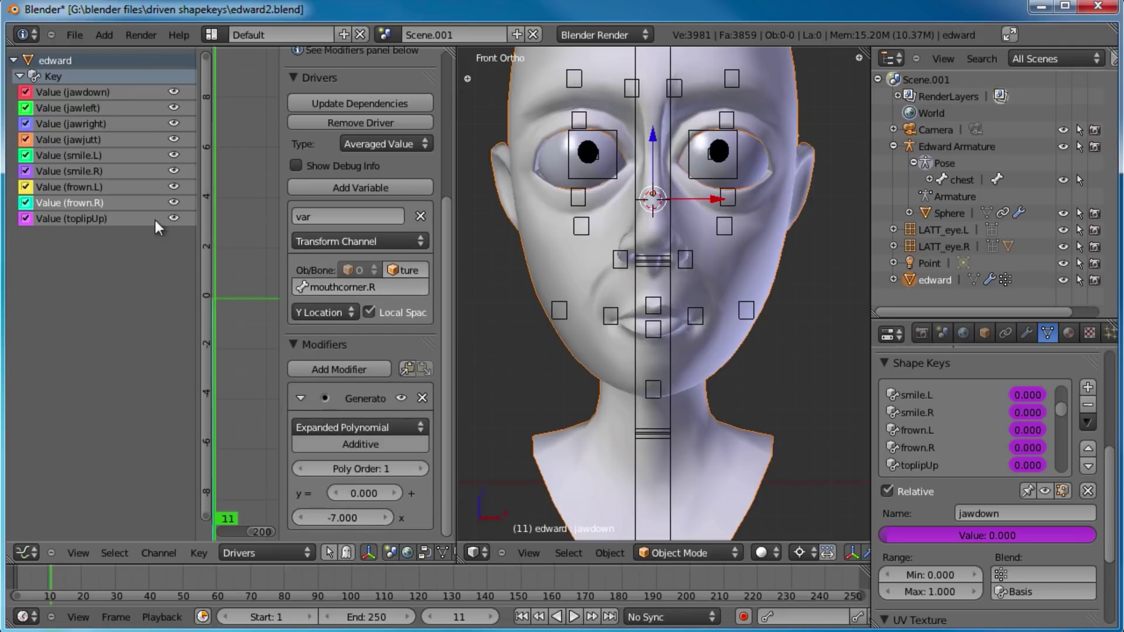
# - Assign the toplip bone to the toplipUp driver's variable
pyautogui.click(79, 223)
pyautogui.click(392, 290)
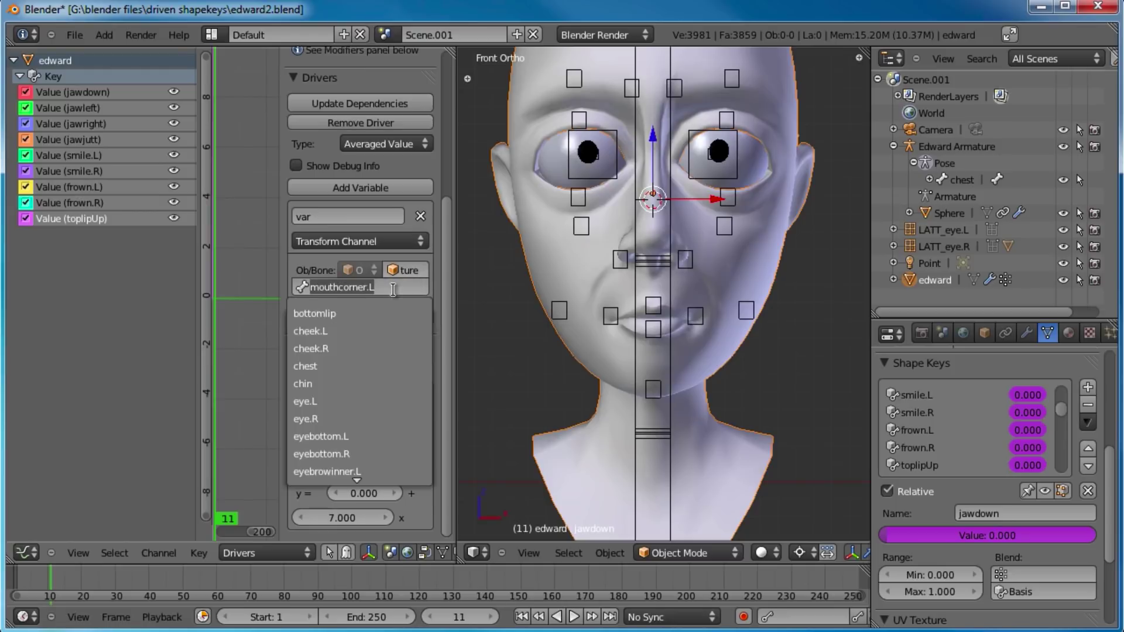
pyautogui.write('top')
pyautogui.press('BackSpace')
pyautogui.press('BackSpace')
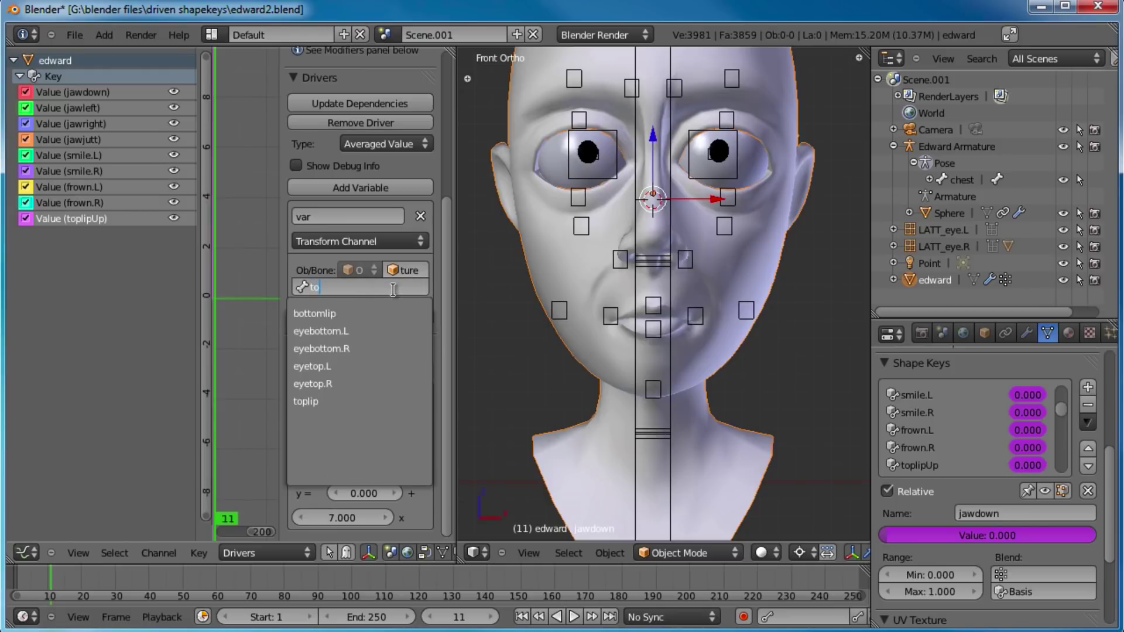
pyautogui.write('op')
pyautogui.press('Down')
pyautogui.press('Down')
pyautogui.press('Down')
pyautogui.press('Return')
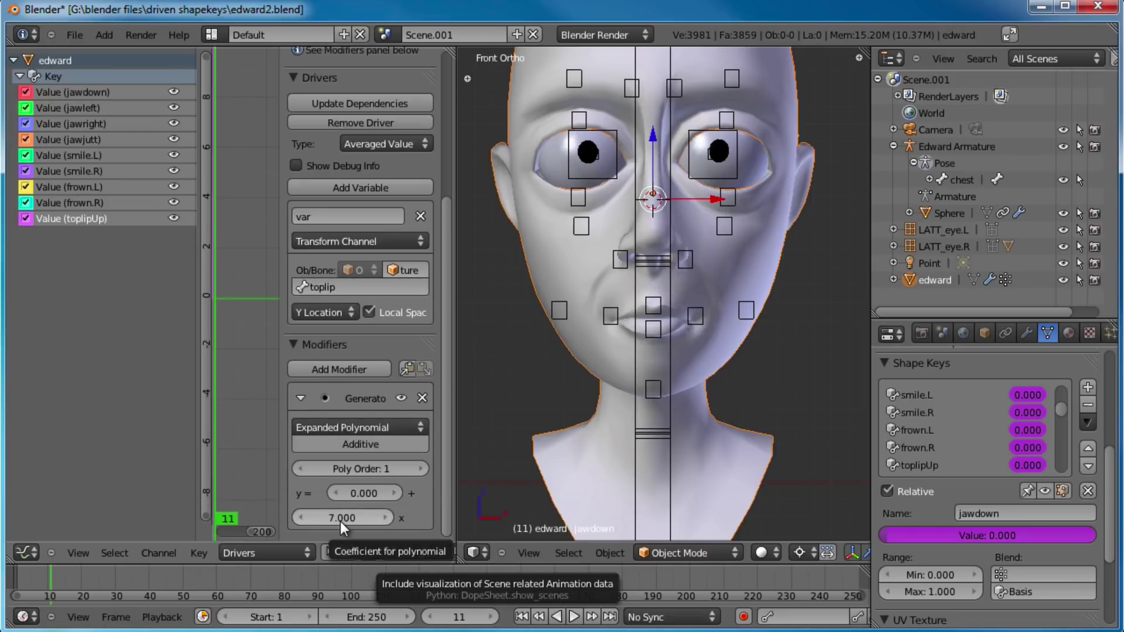
# - Test the lip and frown drivers by moving the toplip, mouthcorner.R and mouthcorner.L bones, cancelling each move
pyautogui.rightClick(665, 308)
pyautogui.press('g')
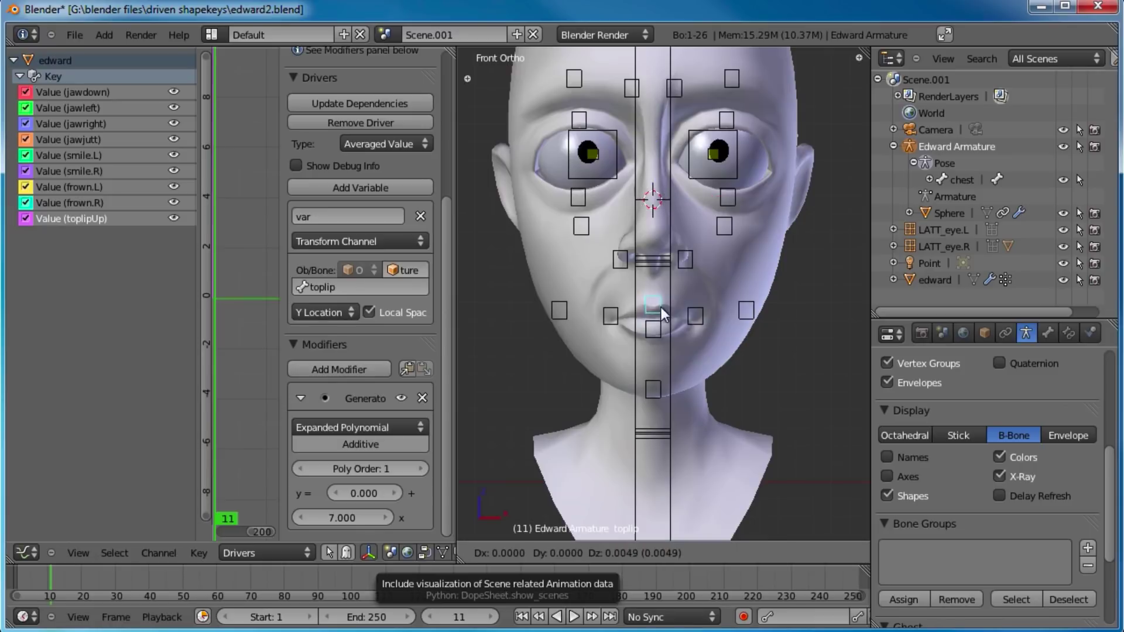
pyautogui.rightClick(659, 314)
pyautogui.rightClick(624, 325)
pyautogui.press('g')
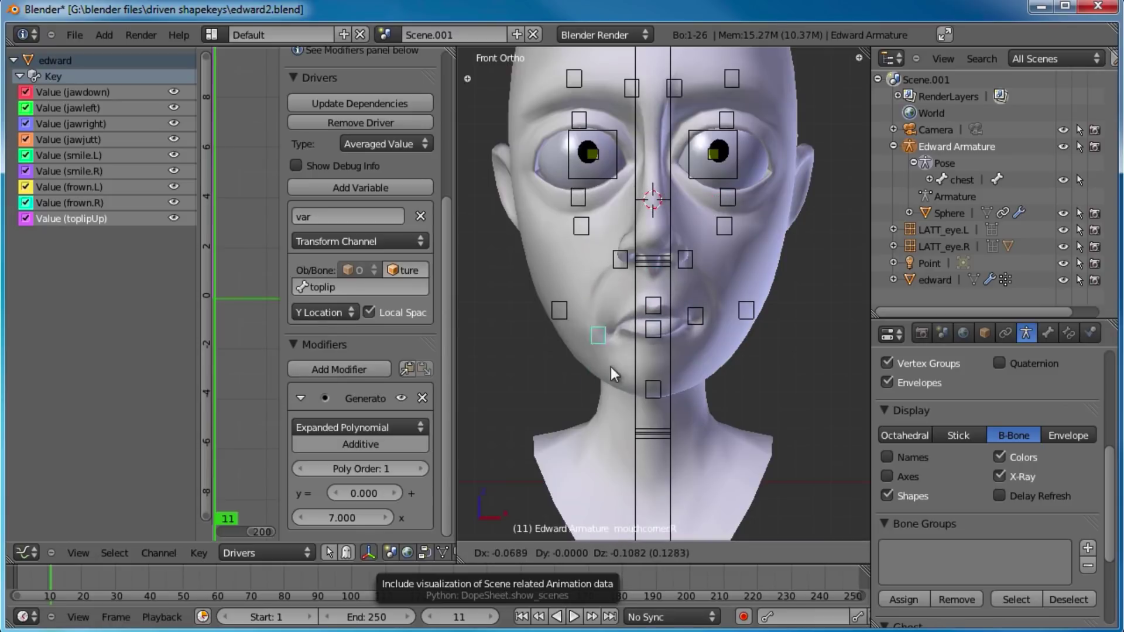
pyautogui.rightClick(612, 353)
pyautogui.rightClick(690, 315)
pyautogui.press('g')
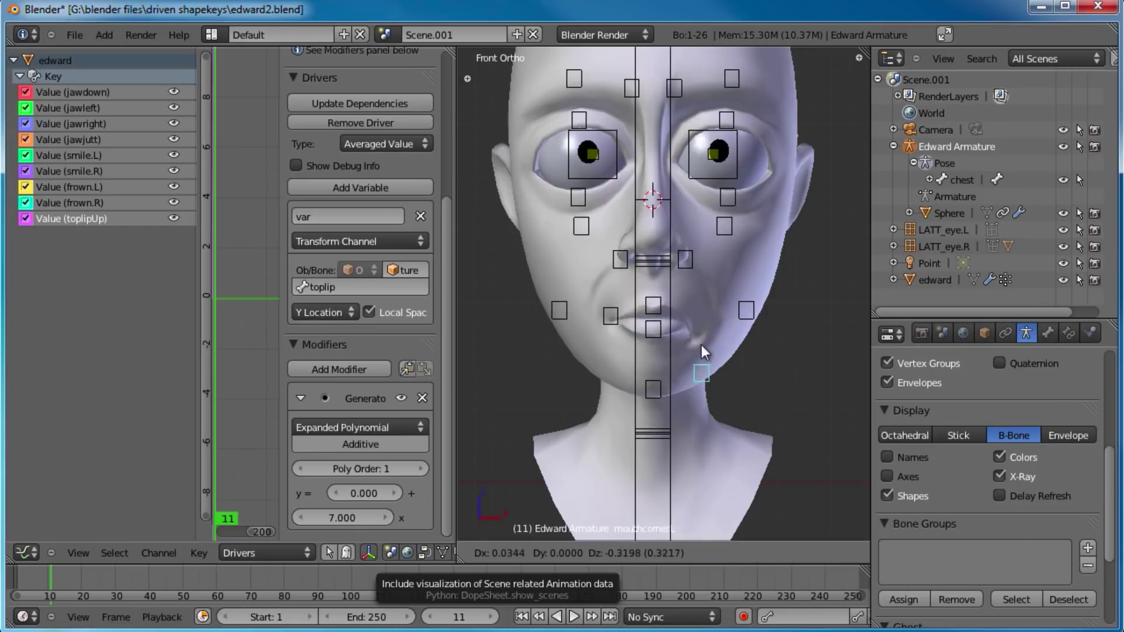
pyautogui.rightClick(703, 349)
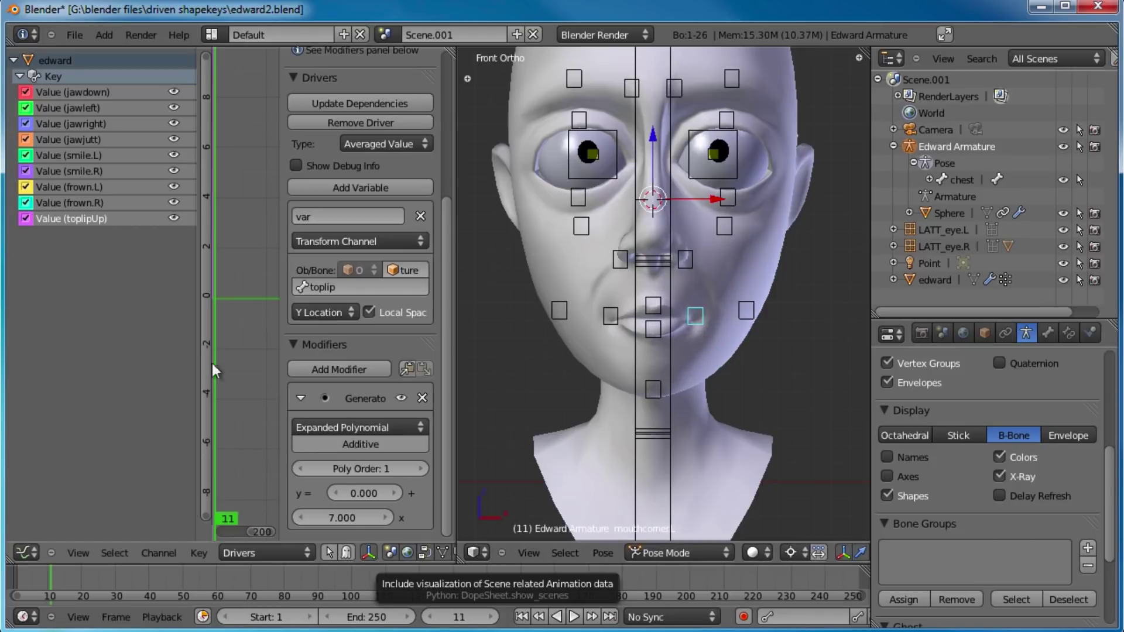
# - Select the head mesh and paste the copied driver onto the bottomlipDown, lipspursed, snarl.L, snarl.R and squint.L shape key values
pyautogui.rightClick(686, 363)
pyautogui.moveTo(1066, 412); pyautogui.dragTo(1066, 427)
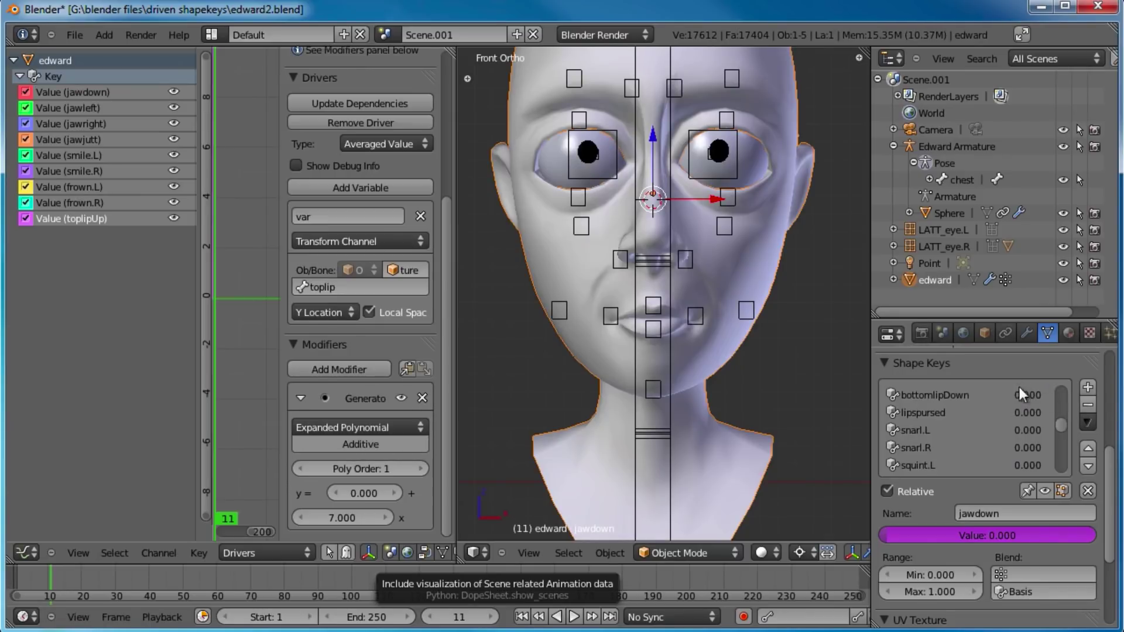
pyautogui.rightClick(1040, 399)
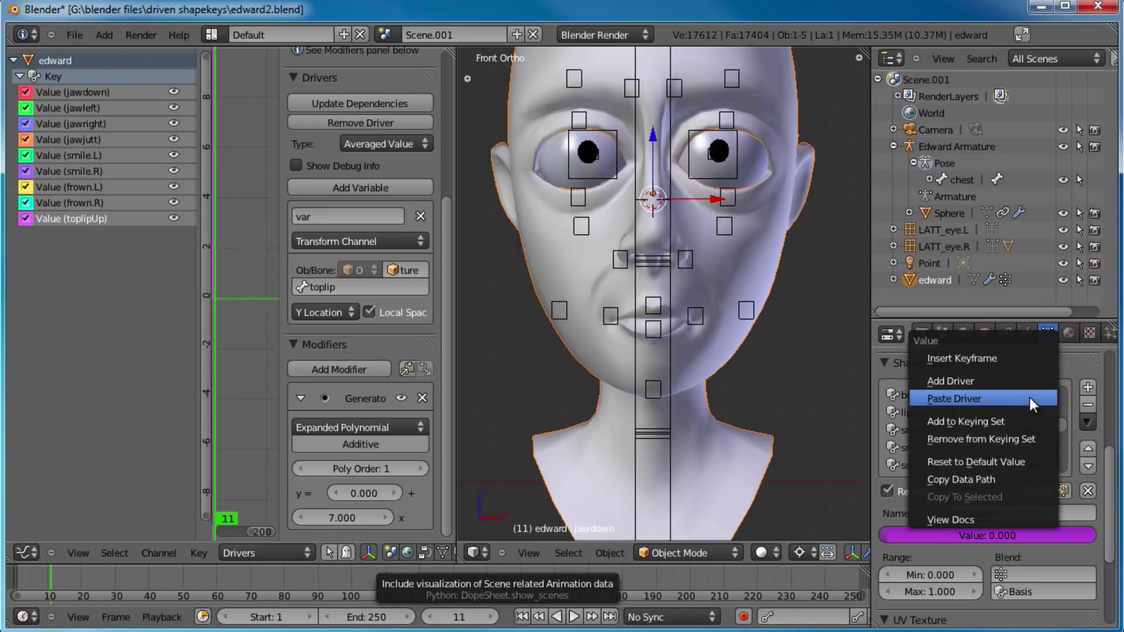
pyautogui.click(1030, 398)
pyautogui.rightClick(1031, 415)
pyautogui.click(1030, 416)
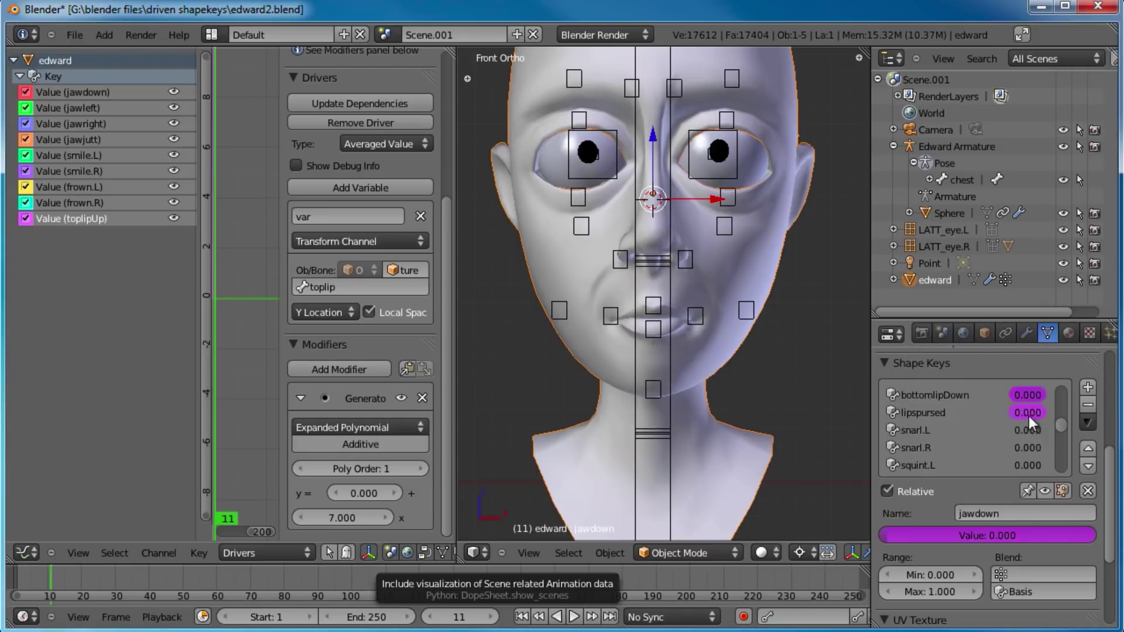
pyautogui.rightClick(1034, 426)
pyautogui.click(1030, 430)
pyautogui.rightClick(1035, 448)
pyautogui.click(1033, 449)
pyautogui.rightClick(1037, 465)
pyautogui.click(1037, 464)
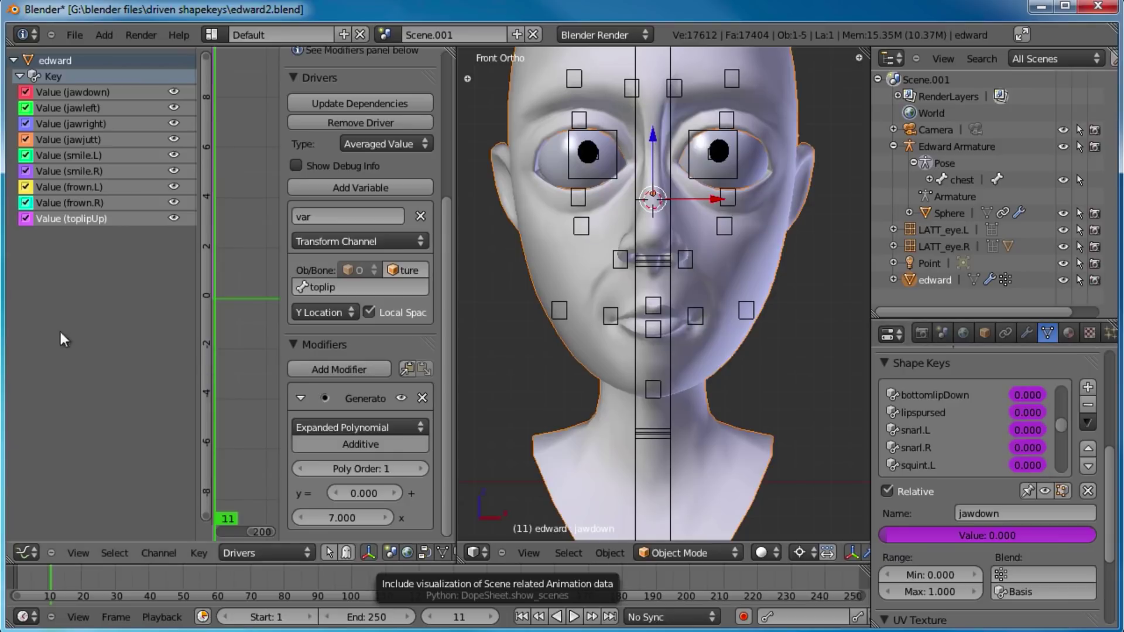
# - Assign the bottomlip bone to the bottomlipDown driver's variable
pyautogui.click(68, 234)
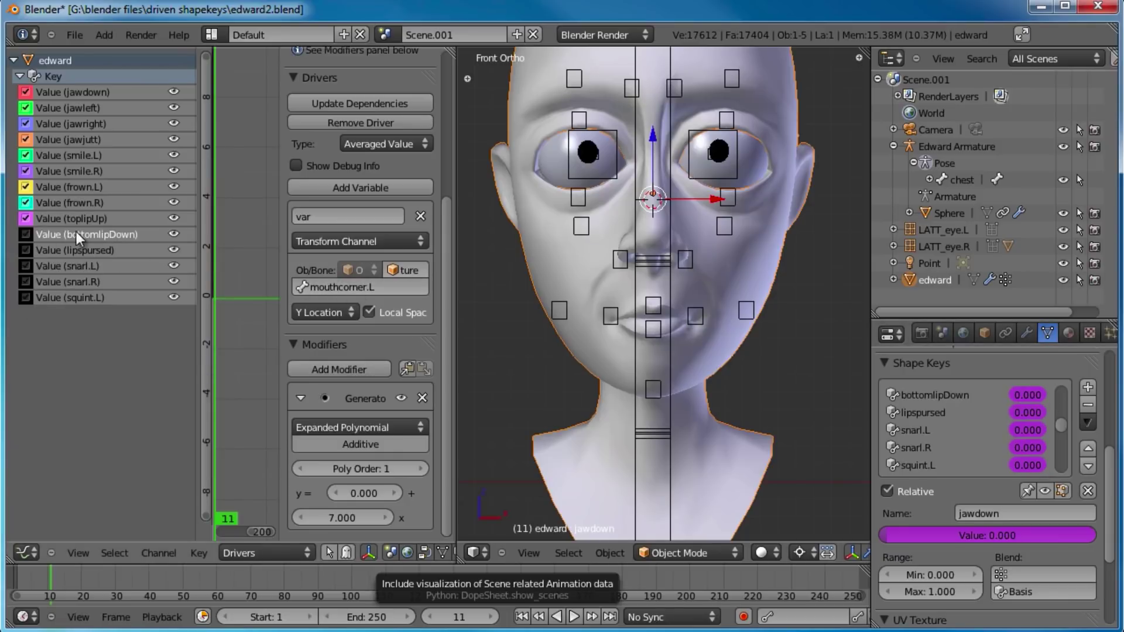
pyautogui.click(354, 286)
pyautogui.press('Down')
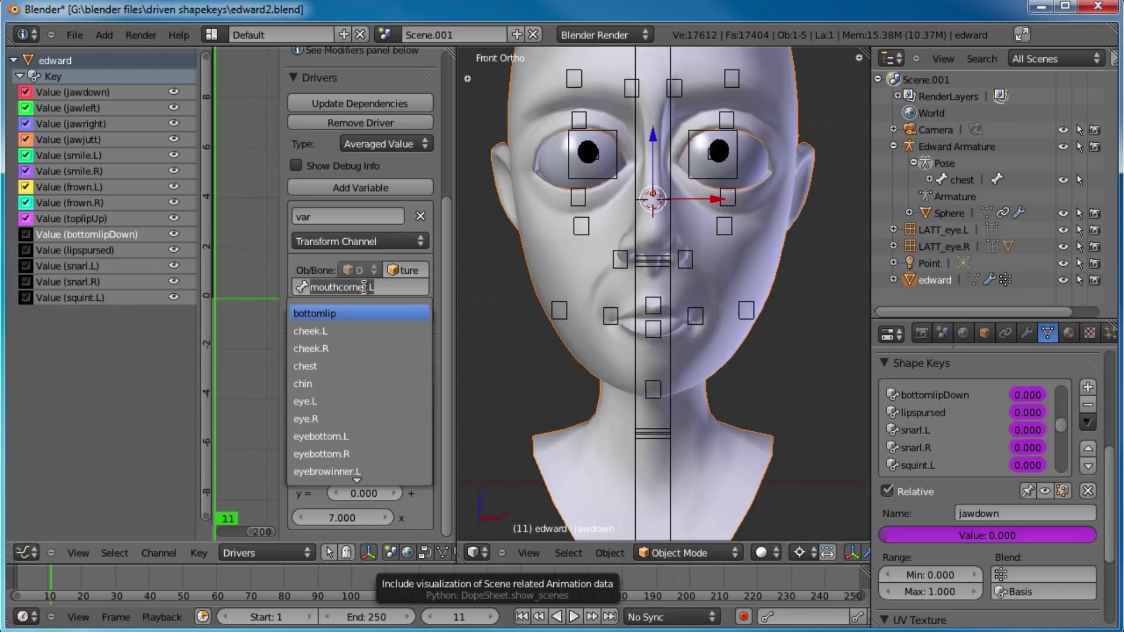
# - Set the bottomlipDown driver's bone to bottomlip and its Generator modifier's x coefficient to -6
pyautogui.press('Return')
pyautogui.click(325, 515)
pyautogui.click(300, 518)
pyautogui.write('-')
pyautogui.press('Return')
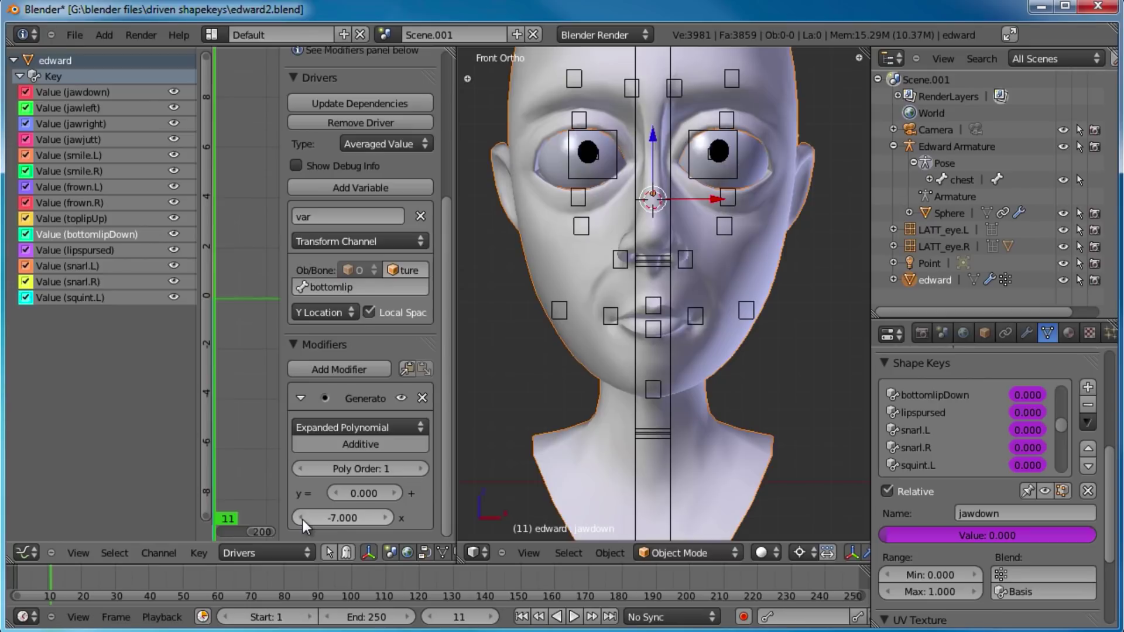
pyautogui.click(322, 515)
pyautogui.click(334, 514)
pyautogui.write('-6')
pyautogui.press('Return')
# - Test the bottomlipDown driver by moving the bottomlip bone downward, then cancel the move
pyautogui.rightClick(662, 342)
pyautogui.press('g')
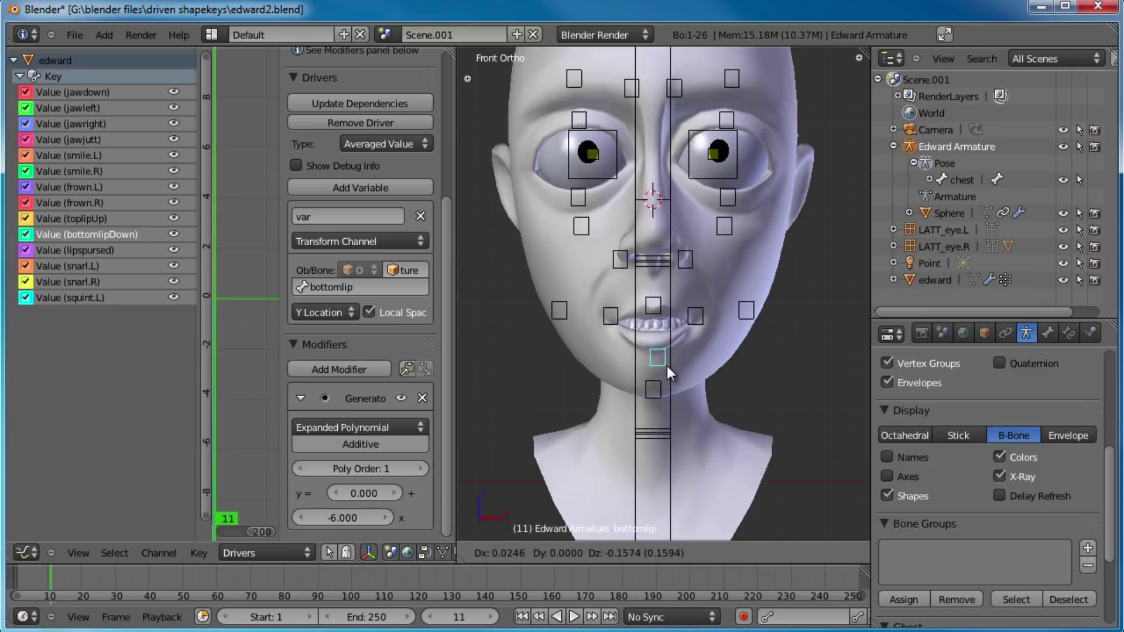
pyautogui.rightClick(650, 358)
# - Set the lipspursed driver's bone to bottomlip and its transform channel to Z Location
pyautogui.click(120, 252)
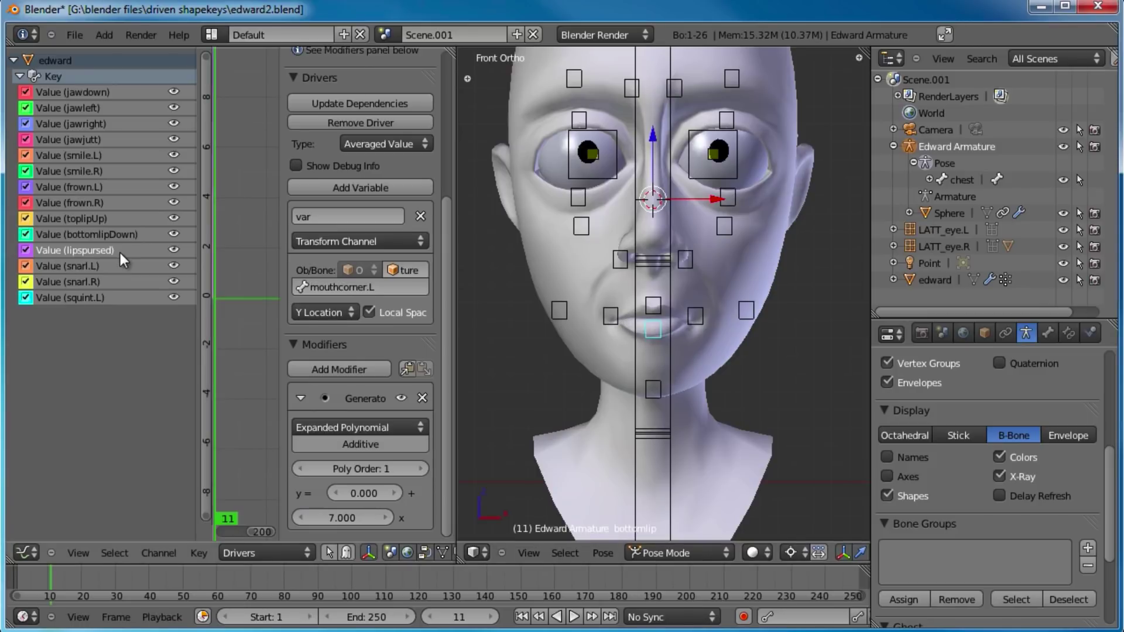
pyautogui.click(384, 287)
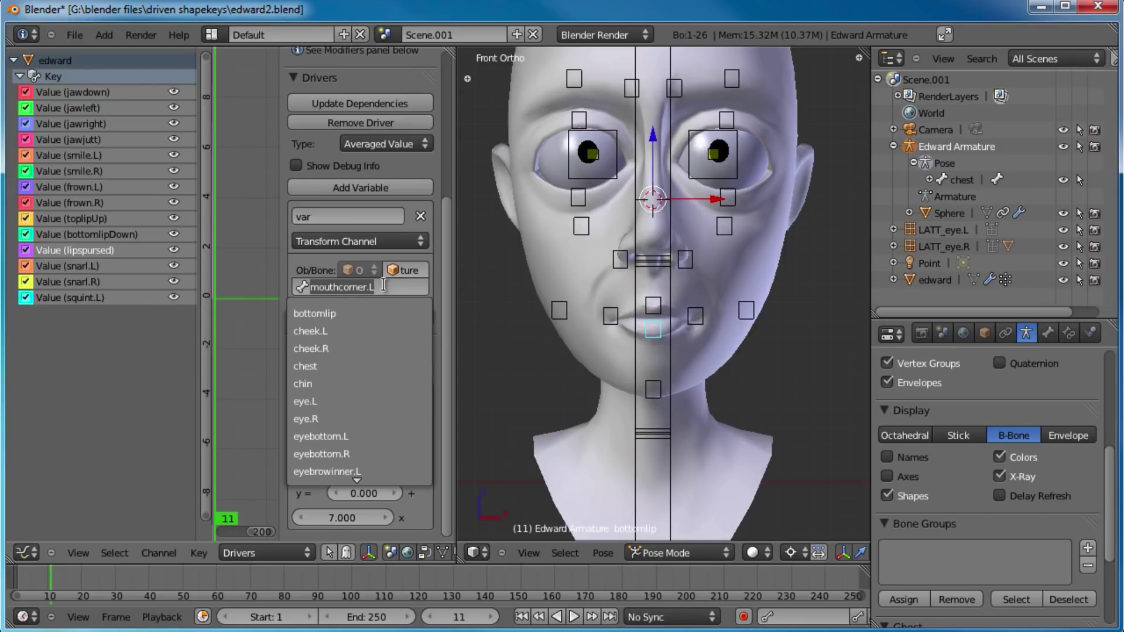
pyautogui.write('b')
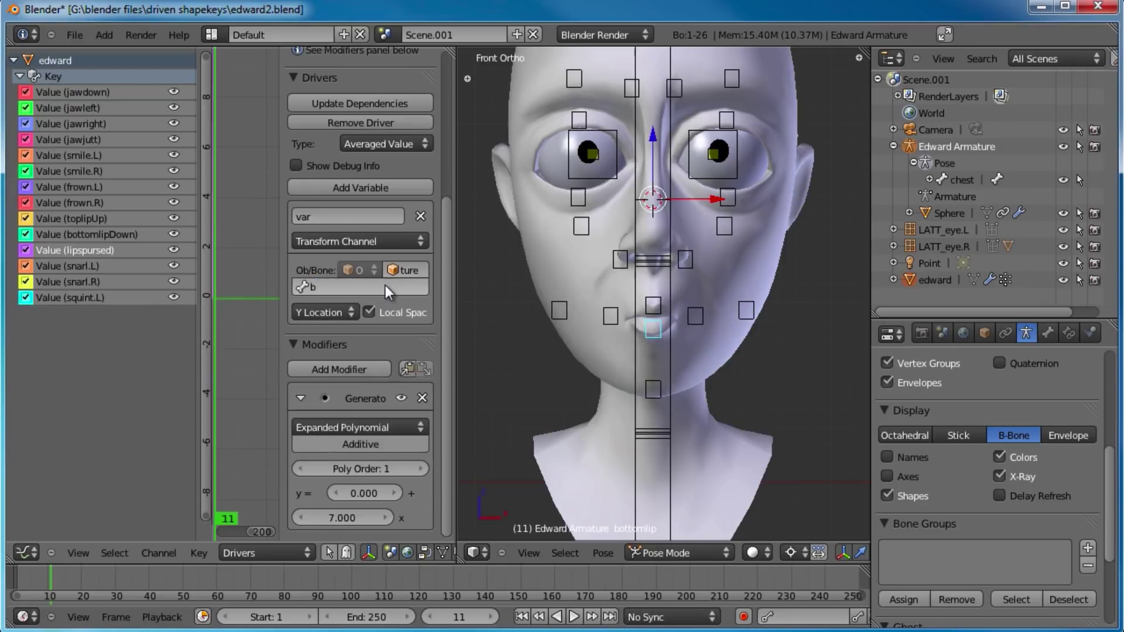
pyautogui.click(385, 286)
pyautogui.press('Down')
pyautogui.press('Return')
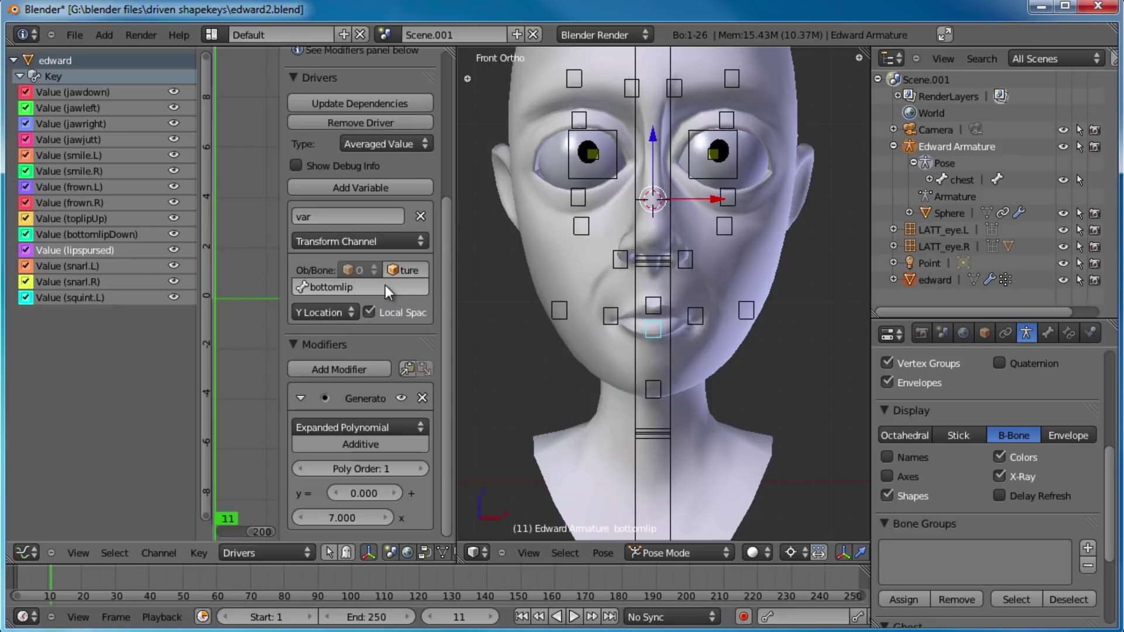
pyautogui.moveTo(539, 326); pyautogui.dragTo(497, 329, button='middle')
pyautogui.click(322, 313)
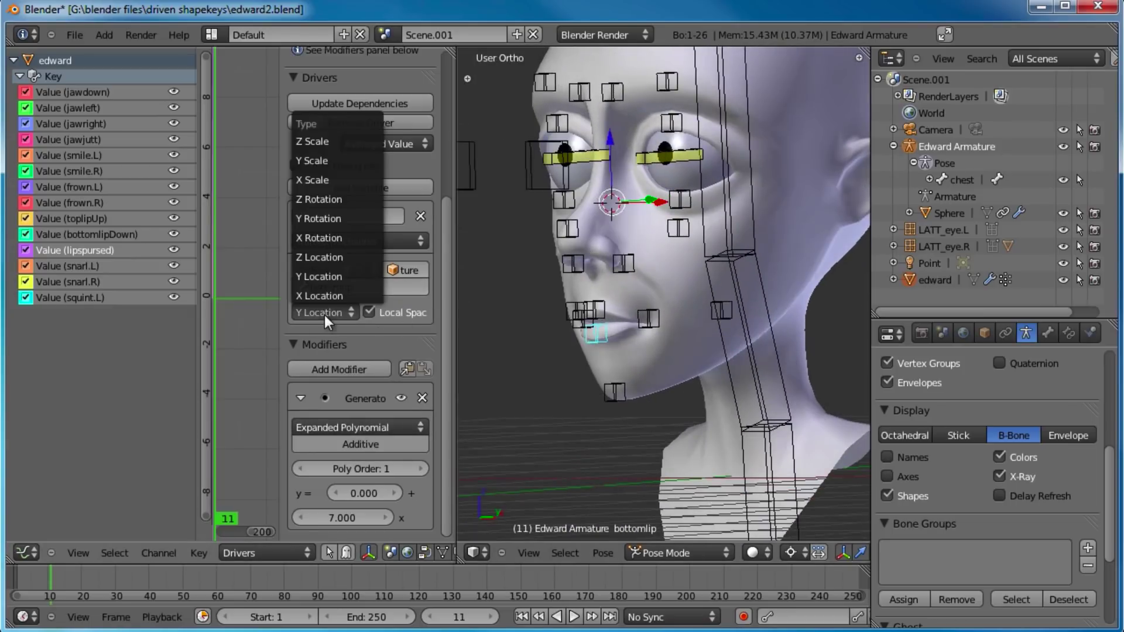
pyautogui.click(331, 257)
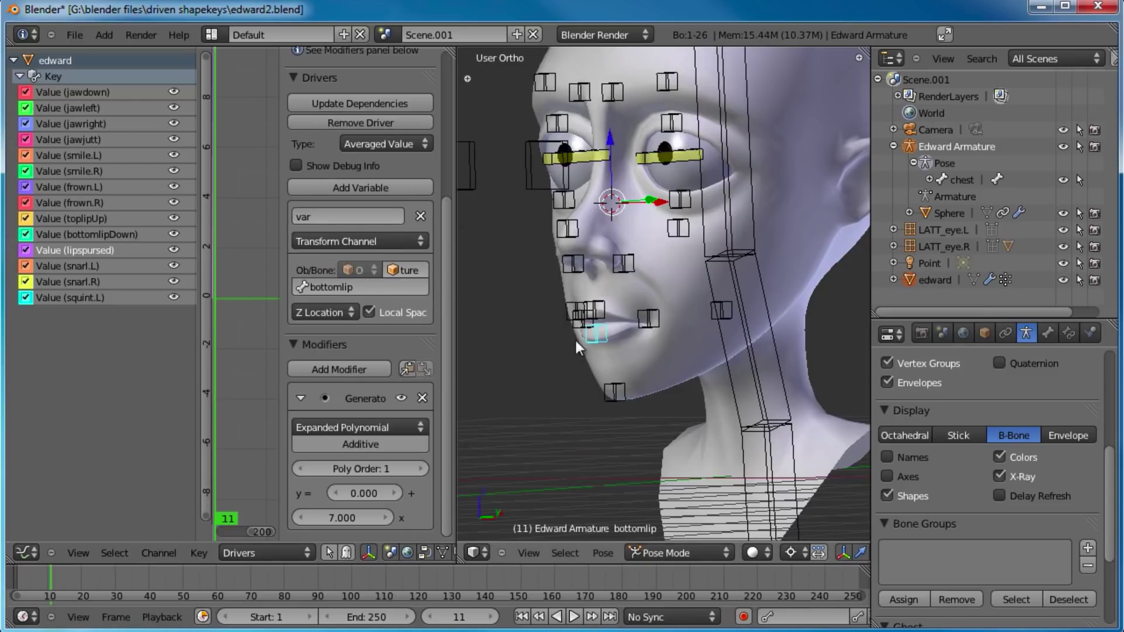
# - Test the bottomlip bone's effect on the lips from an angled view, cancel the move and return to front view
pyautogui.press('g')
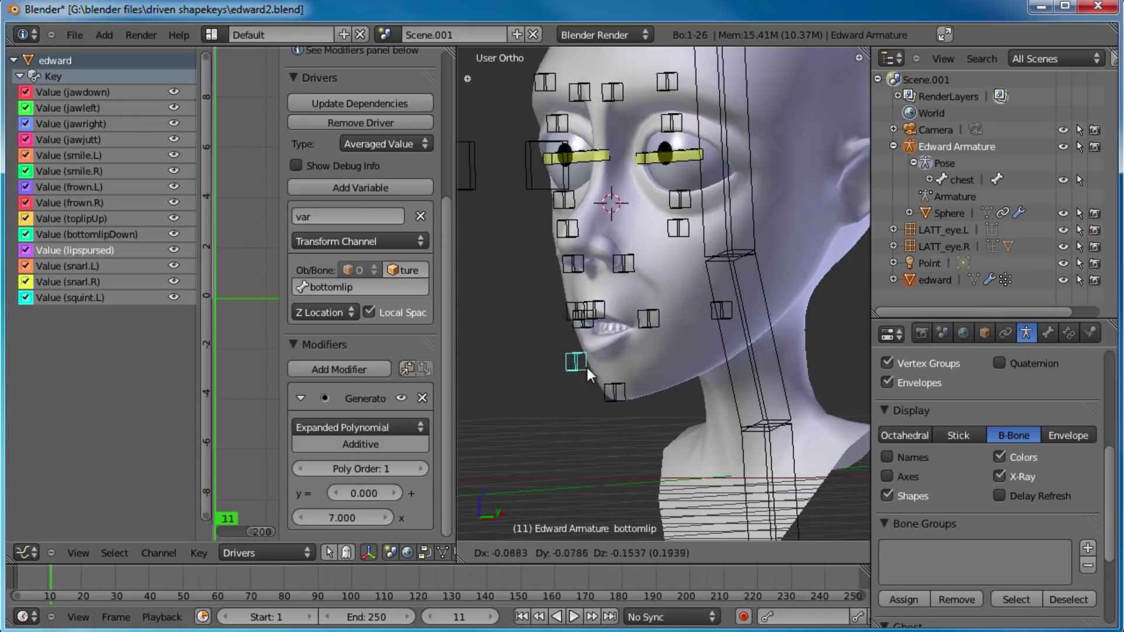
pyautogui.rightClick(612, 343)
pyautogui.moveTo(508, 286); pyautogui.dragTo(572, 279, button='middle')
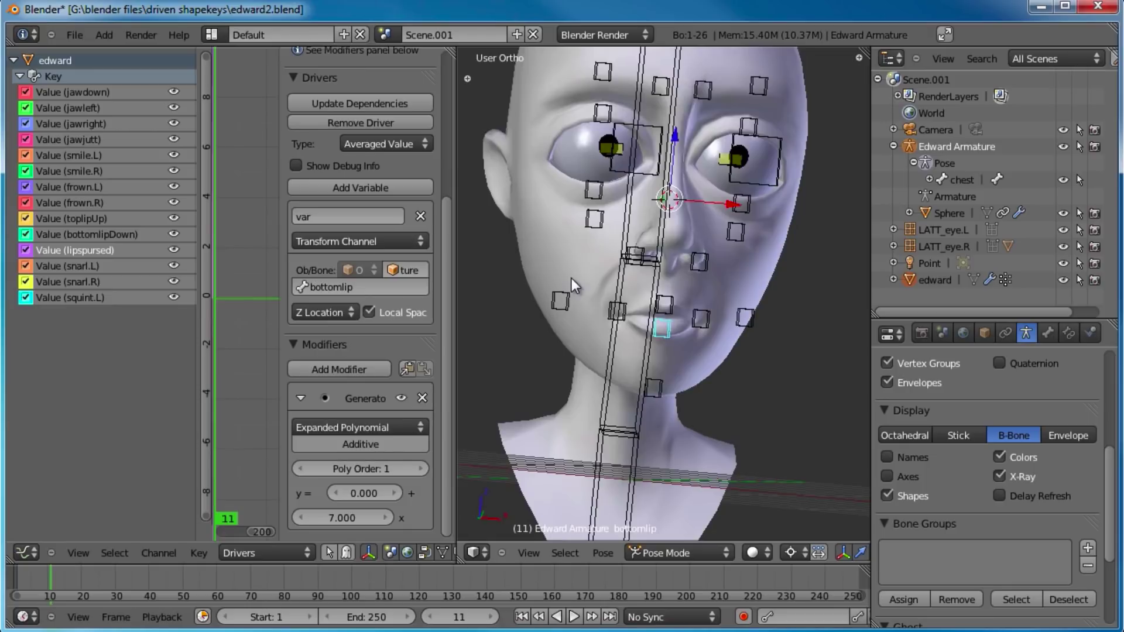
pyautogui.press('KP_1')
pyautogui.scroll(4, 571, 279)
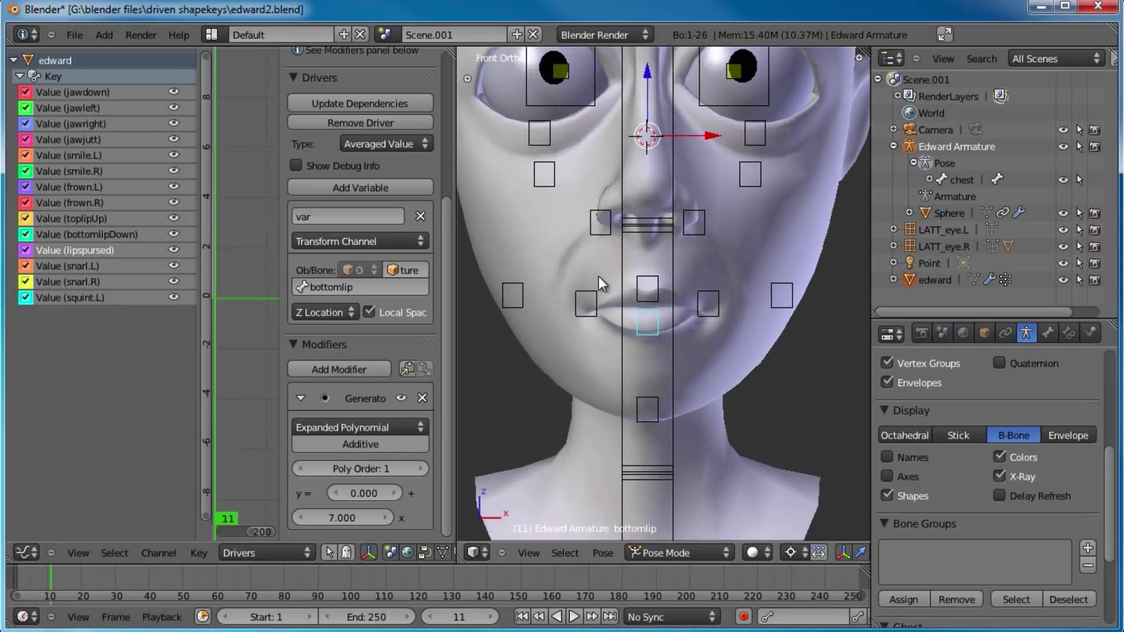
# - Set the snarl.L driver's bone to snarl.L and test it by moving that bone upward, cancelling the move
pyautogui.click(96, 269)
pyautogui.click(363, 286)
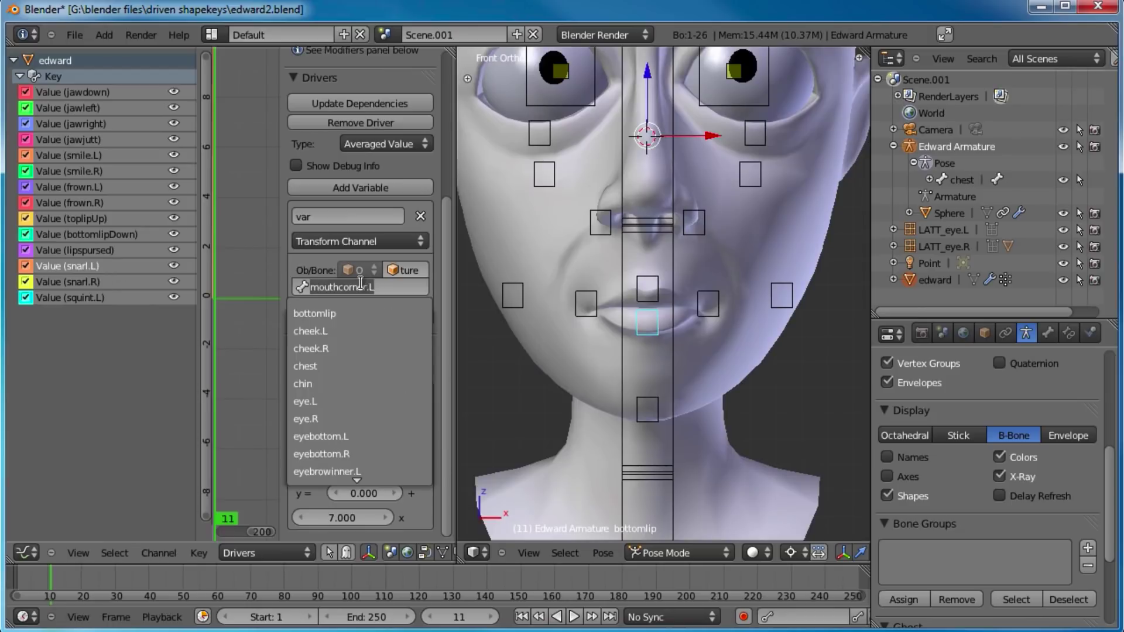
pyautogui.write('snarl')
pyautogui.press('Return')
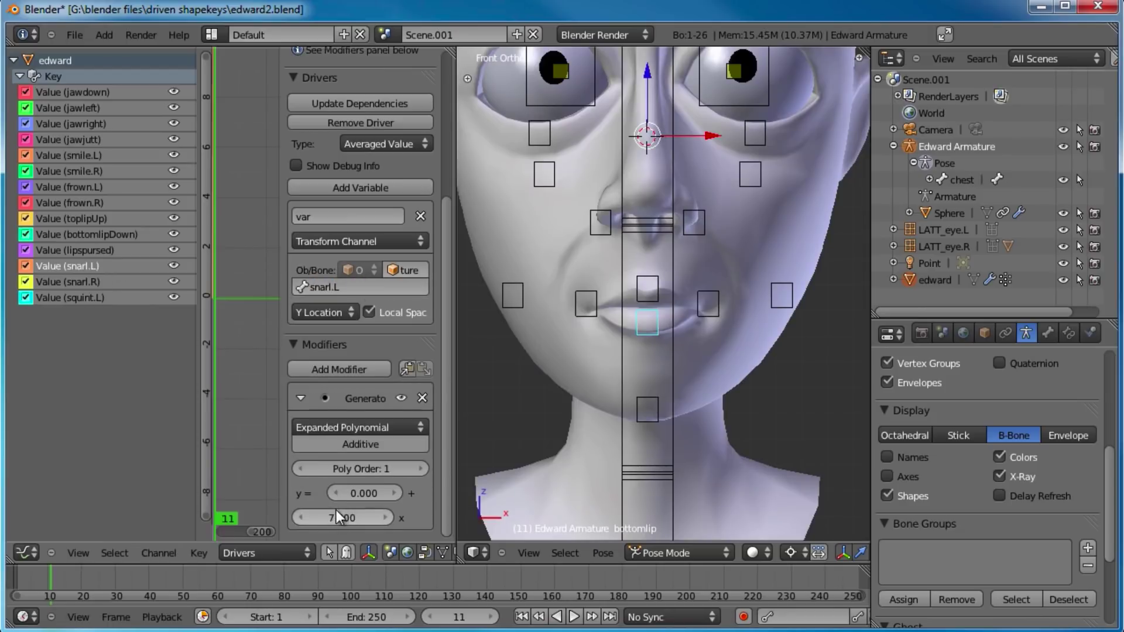
pyautogui.rightClick(708, 220)
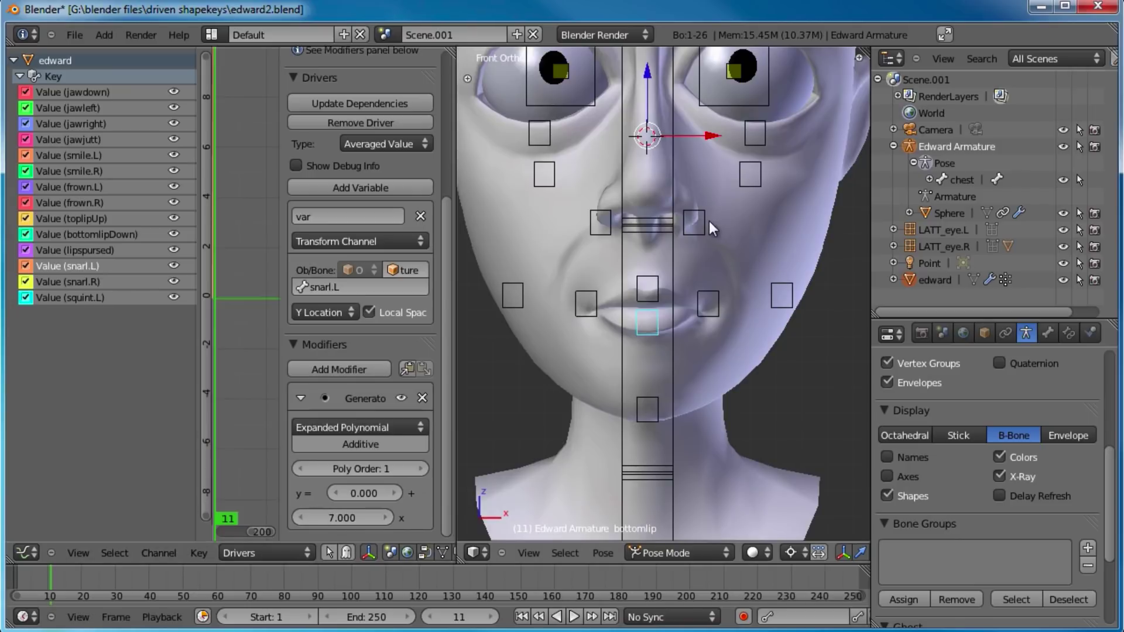
pyautogui.press('g')
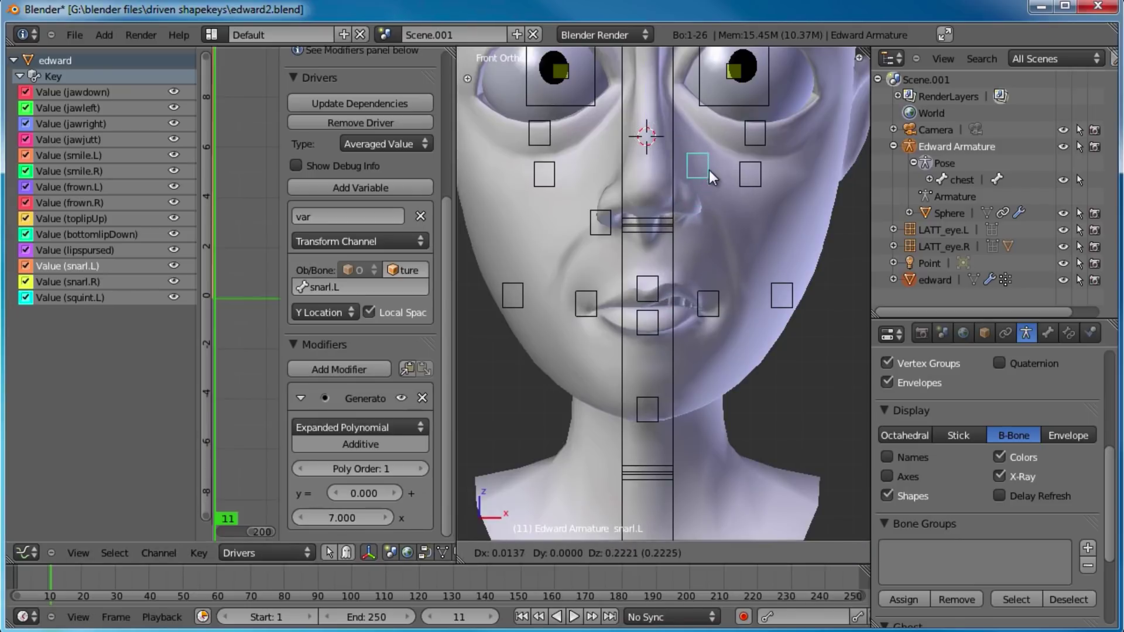
pyautogui.rightClick(708, 175)
# - Enter 7 as the snarl.L driver's x coefficient and test it with a cancelled move of the snarl.L bone
pyautogui.click(335, 515)
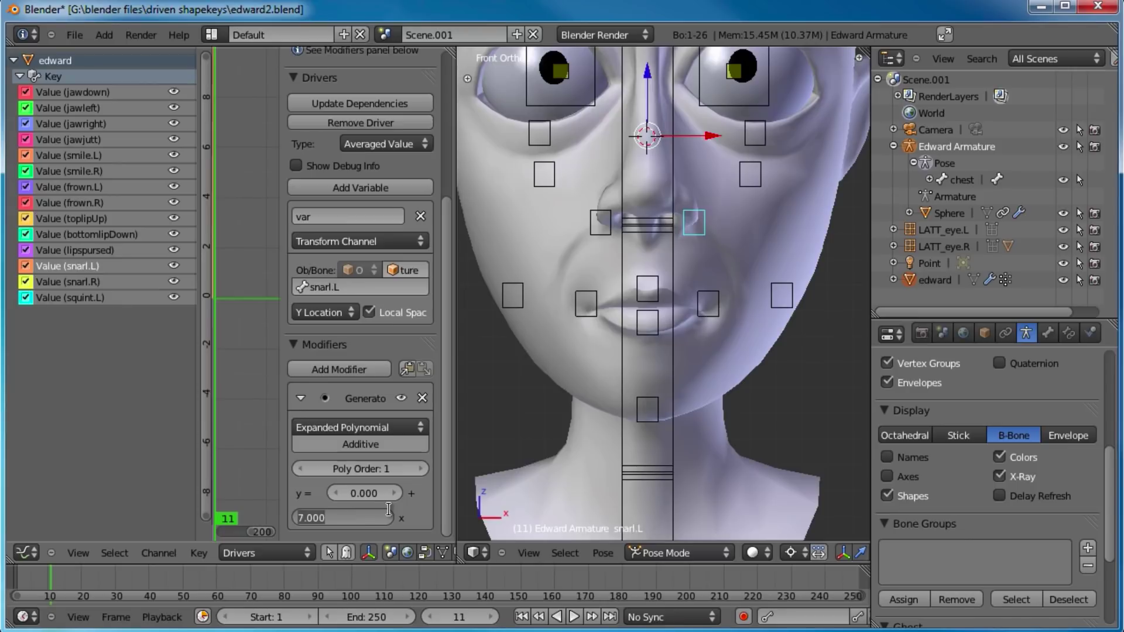
pyautogui.write('7')
pyautogui.press('Return')
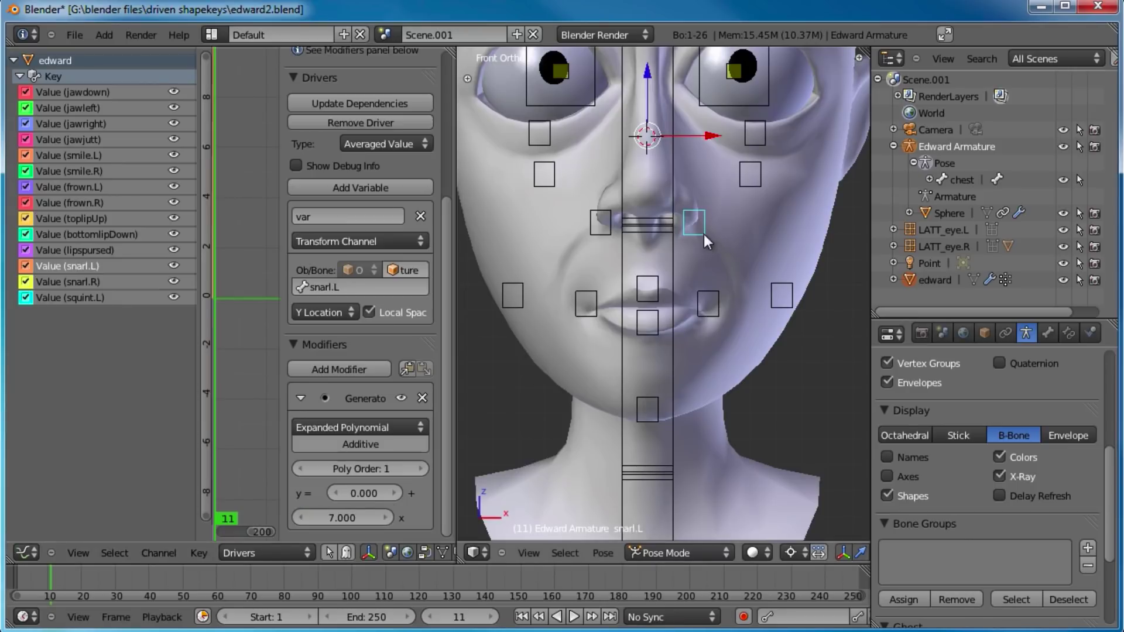
pyautogui.press('g')
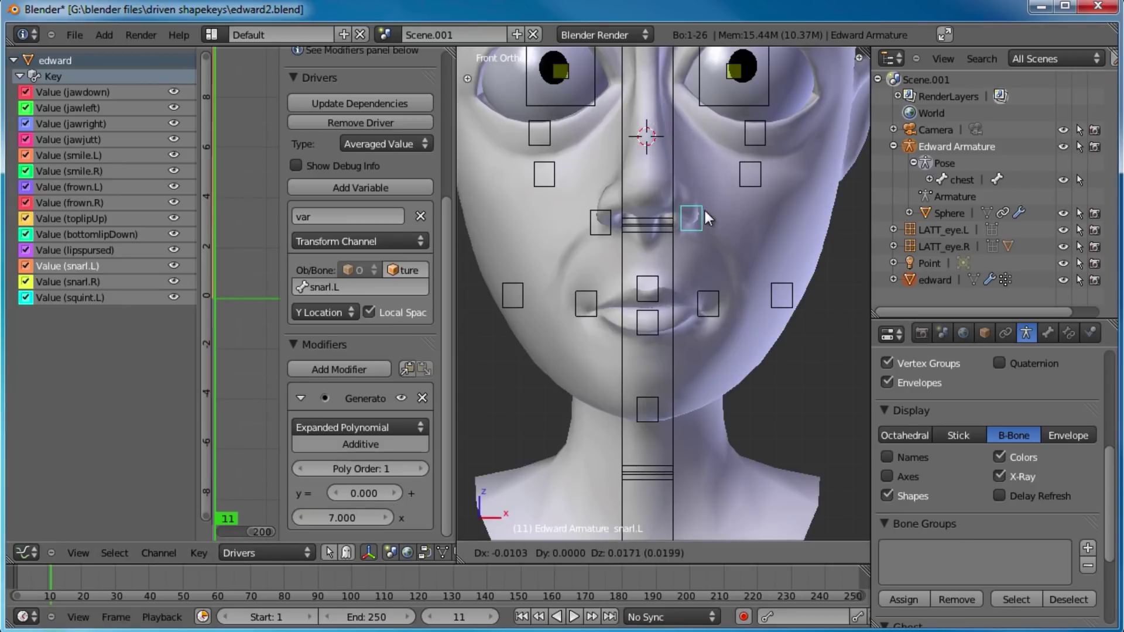
pyautogui.rightClick(707, 193)
# - Try an x coefficient of 10 on the snarl.L driver and test-move the snarl.L bone, cancelling the move
pyautogui.click(346, 516)
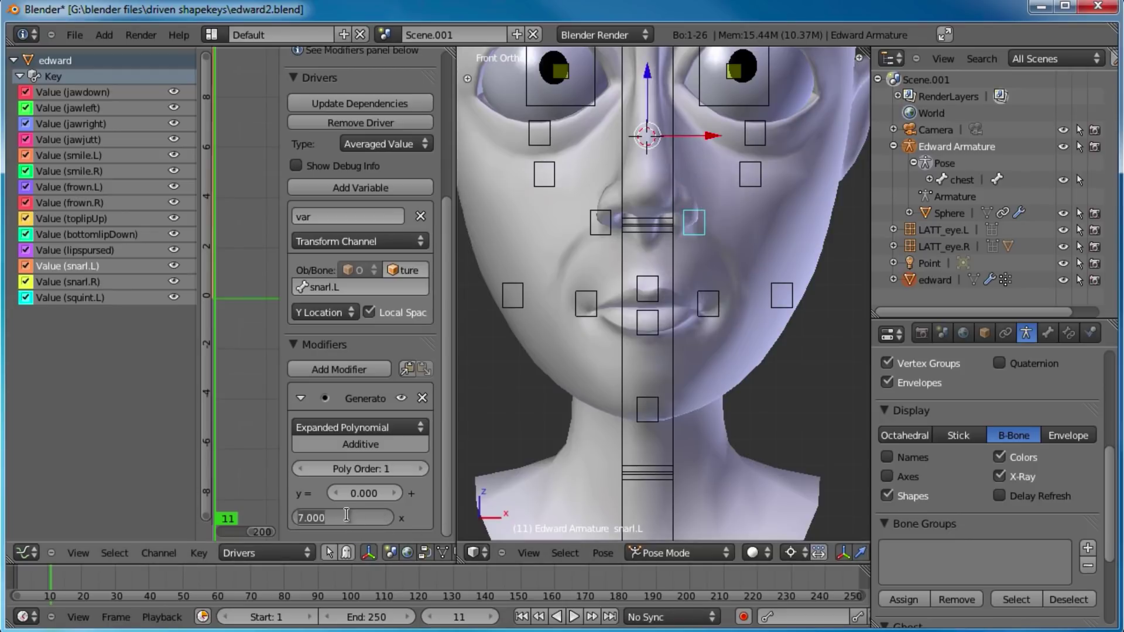
pyautogui.write('10')
pyautogui.press('Return')
pyautogui.press('g')
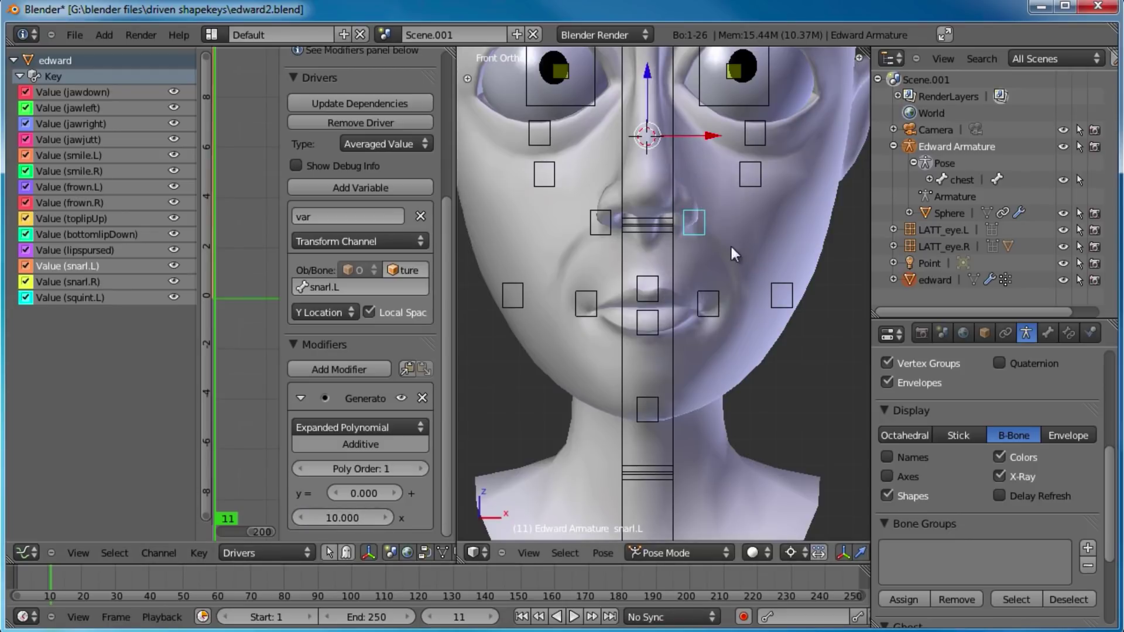
pyautogui.rightClick(706, 219)
# - Set the snarl.L driver's x coefficient to 12 and test it with a cancelled upward move of the snarl.L bone
pyautogui.click(332, 518)
pyautogui.write('12')
pyautogui.press('Return')
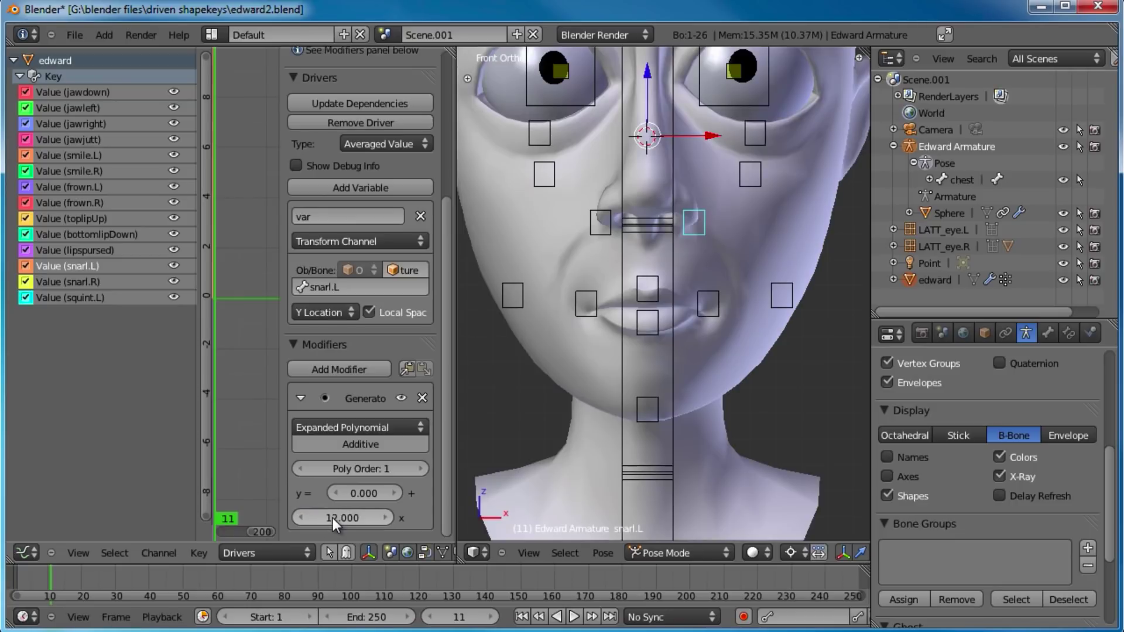
pyautogui.press('g')
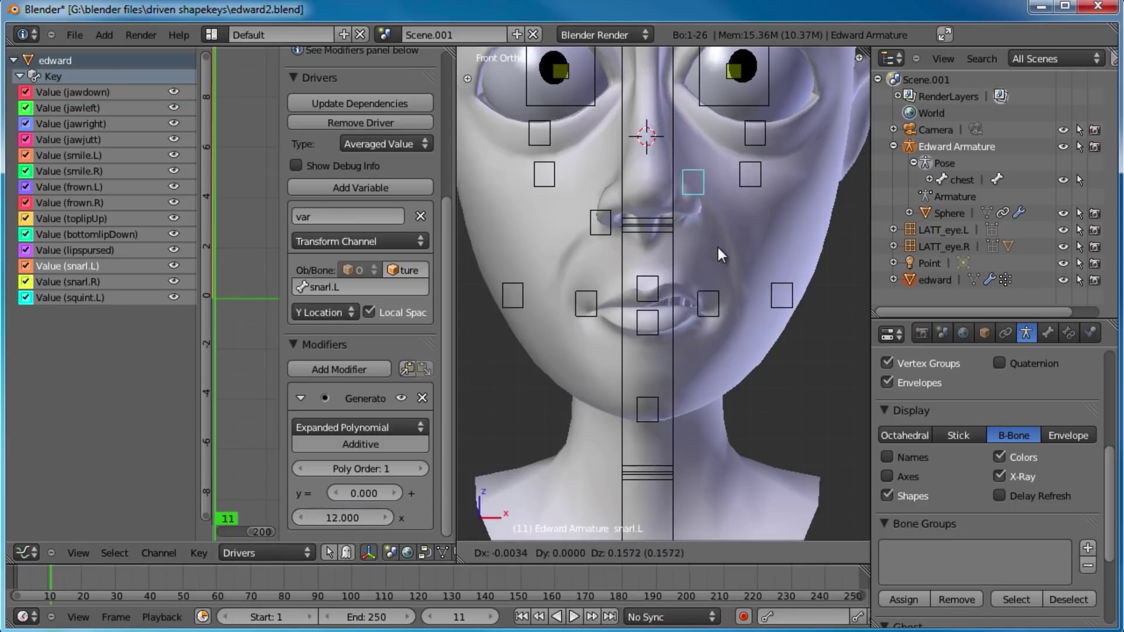
pyautogui.rightClick(718, 268)
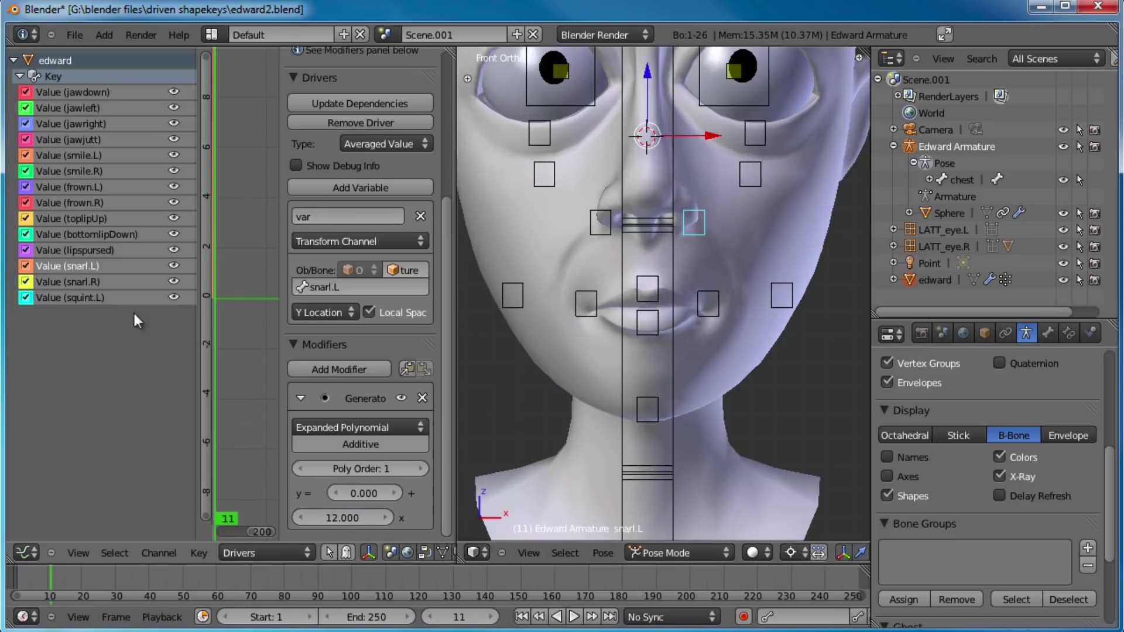
# - Set the snarl.R driver's bone to snarl.R and its Generator modifier's x coefficient to 12
pyautogui.click(89, 283)
pyautogui.click(360, 286)
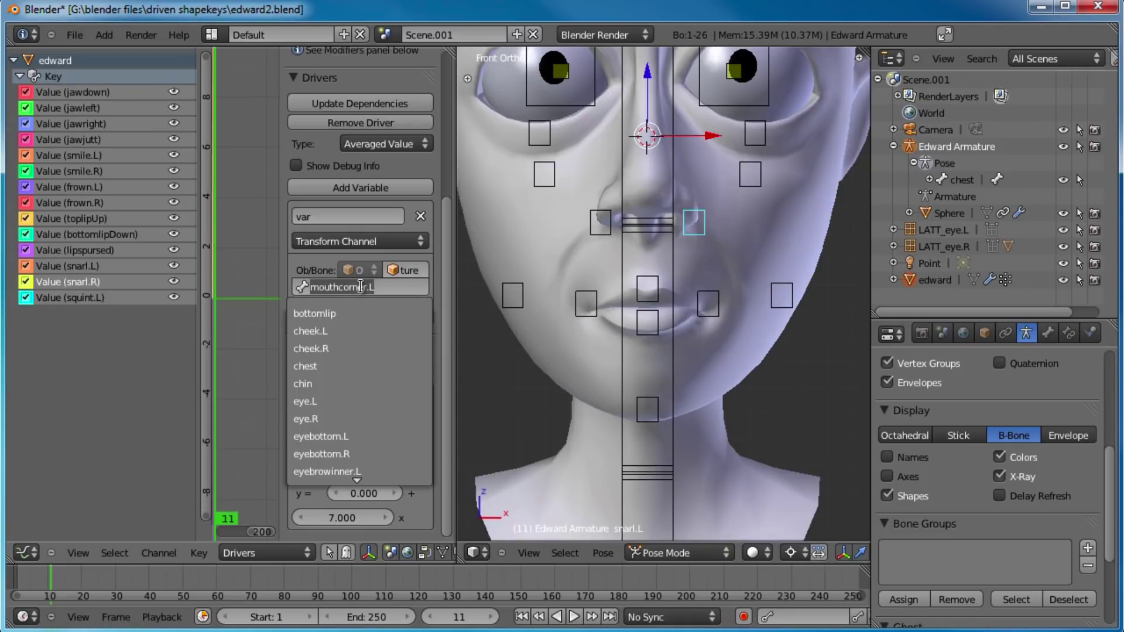
pyautogui.write('snarl')
pyautogui.press('Down')
pyautogui.press('Return')
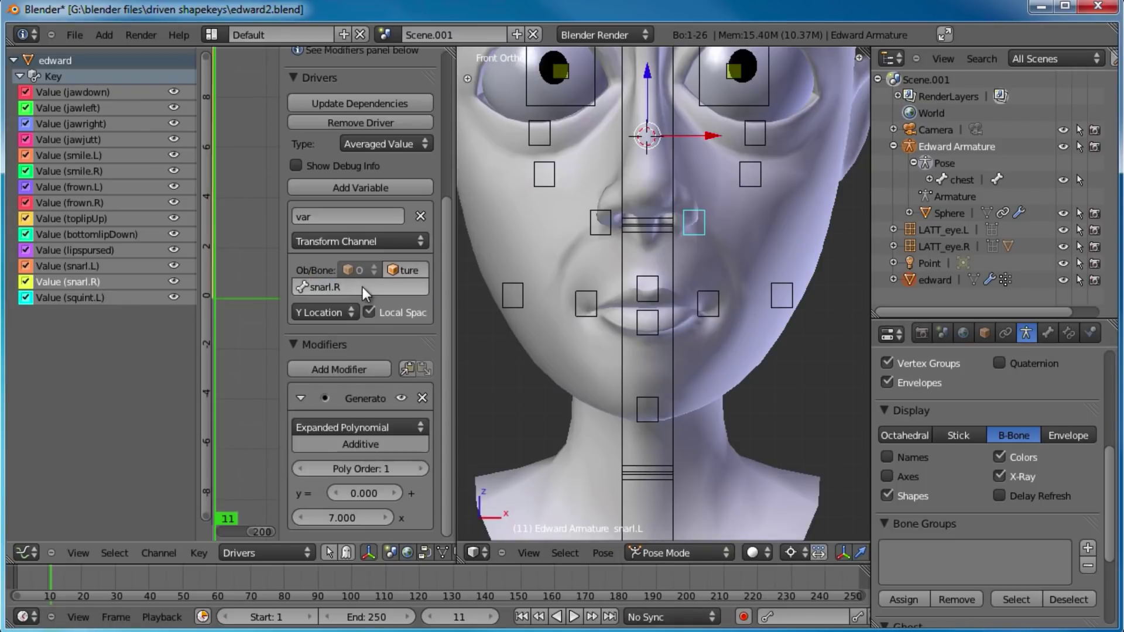
pyautogui.click(354, 518)
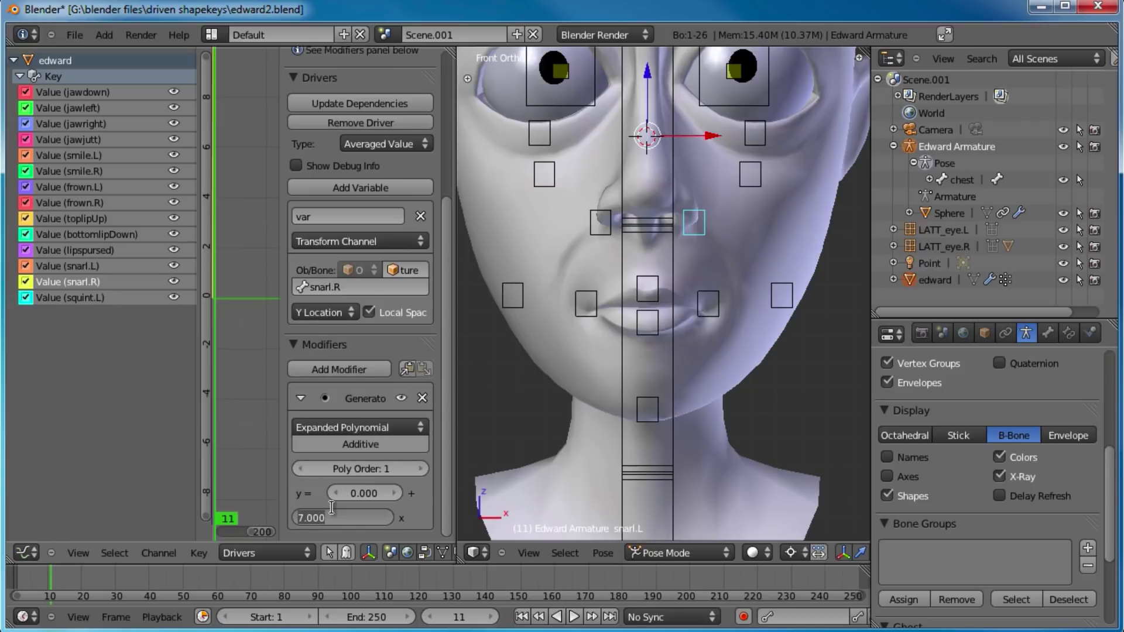
pyautogui.write('12')
pyautogui.press('Return')
# - Test the snarl.R driver by moving the snarl.R bone upward, then cancel the move
pyautogui.rightClick(606, 230)
pyautogui.press('g')
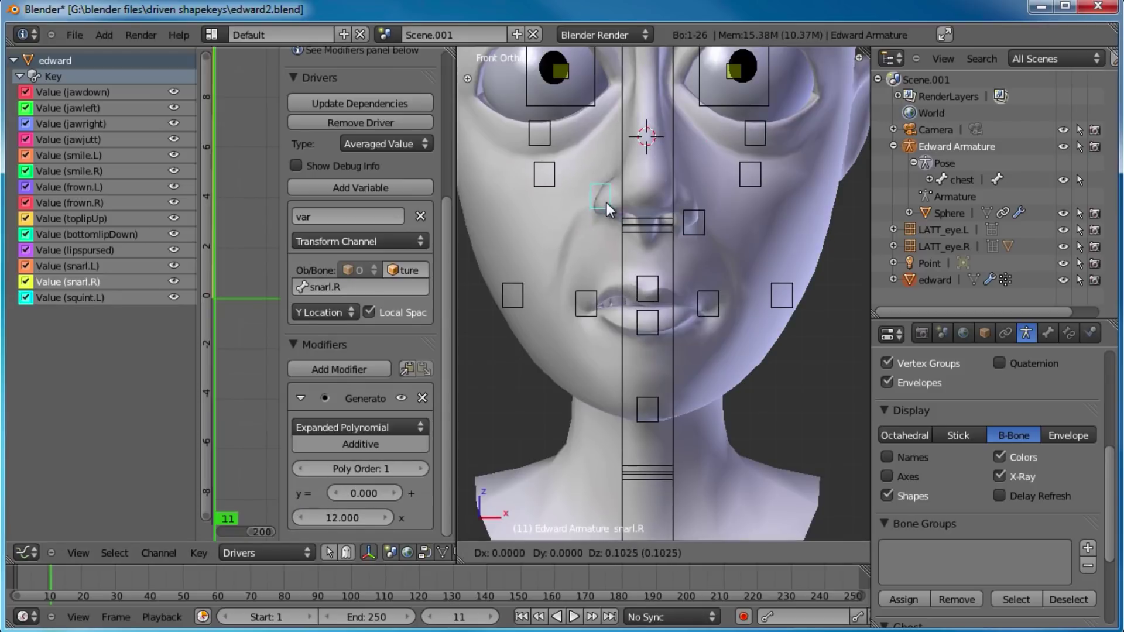
pyautogui.rightClick(606, 204)
# - Set the squint.L driver's bone to squint.L
pyautogui.click(99, 297)
pyautogui.click(375, 287)
pyautogui.write('squin')
pyautogui.press('Down')
pyautogui.press('Return')
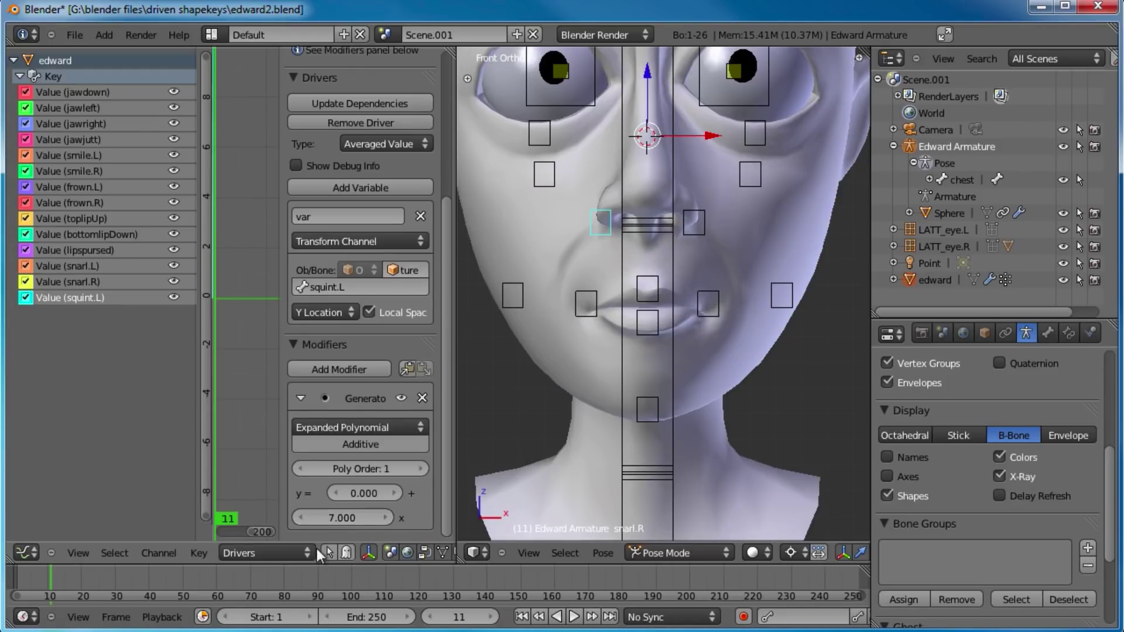
# - Test the squint.L driver by moving the squint.L bone below the eye, then cancel the move
pyautogui.keyDown('shift'); pyautogui.moveTo(745, 191); pyautogui.dragTo(726, 278, button='middle'); pyautogui.keyUp('shift')
pyautogui.rightClick(737, 268)
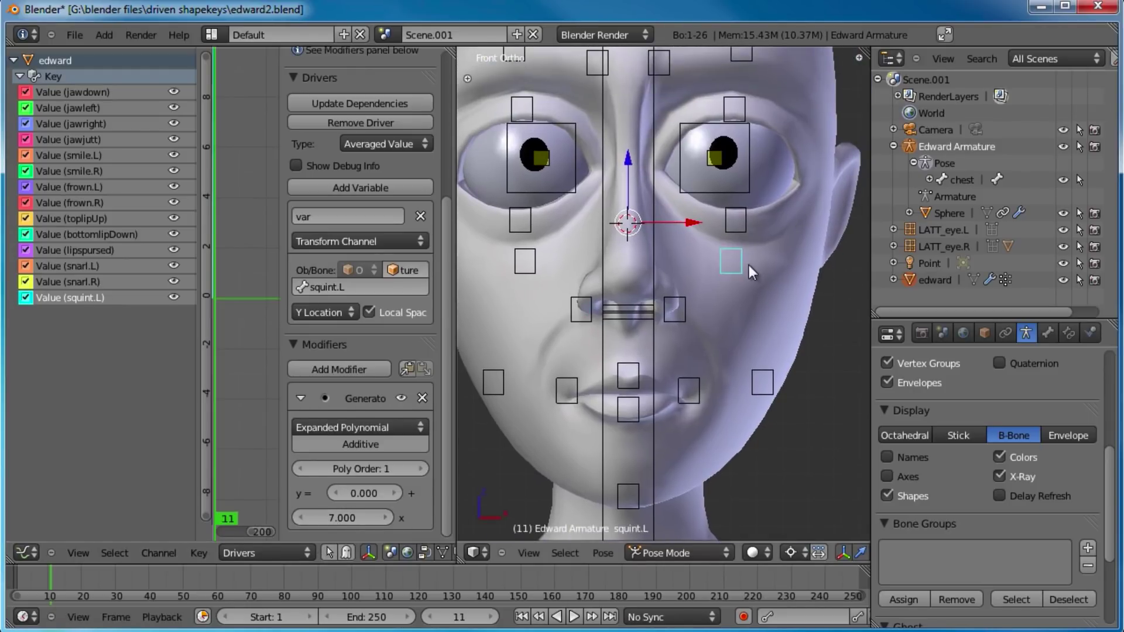
pyautogui.press('g')
pyautogui.rightClick(746, 227)
# - Select the head mesh and paste the copied driver onto the squint.R, eyelid_top.L, eyelid_top.R, eyelid_bottom.L and eyelid_bottom.R shape key values
pyautogui.rightClick(725, 322)
pyautogui.moveTo(1061, 426); pyautogui.dragTo(1062, 442)
pyautogui.rightClick(1028, 396)
pyautogui.click(1027, 398)
pyautogui.rightClick(1030, 410)
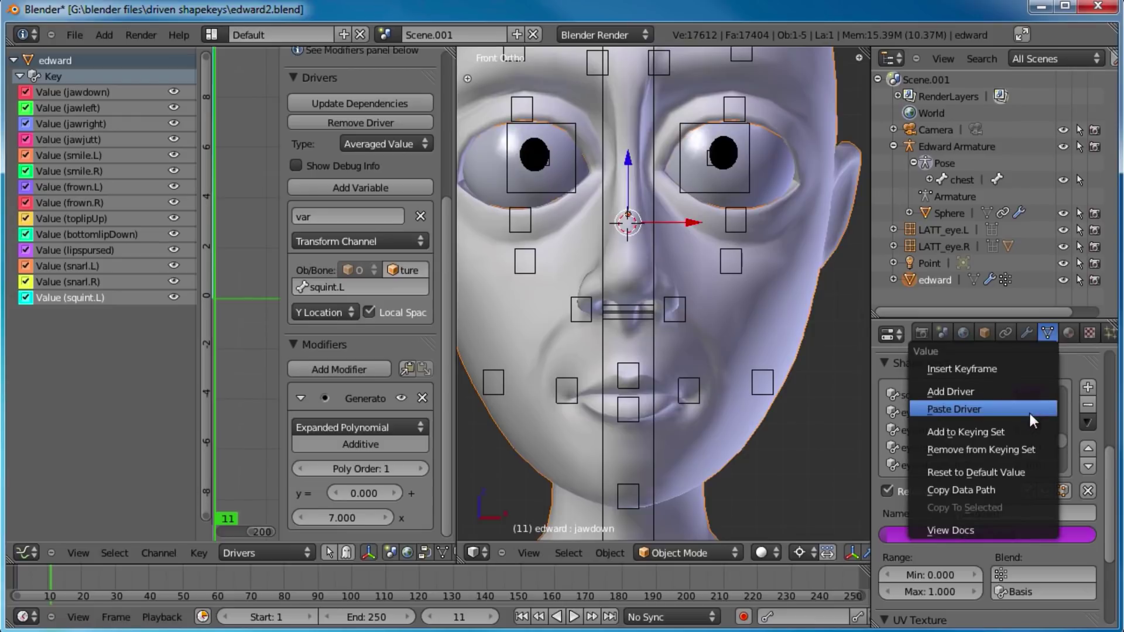
pyautogui.click(1030, 414)
pyautogui.rightClick(1038, 430)
pyautogui.click(1038, 433)
pyautogui.rightClick(1034, 447)
pyautogui.click(1035, 449)
pyautogui.rightClick(1034, 464)
pyautogui.click(1031, 467)
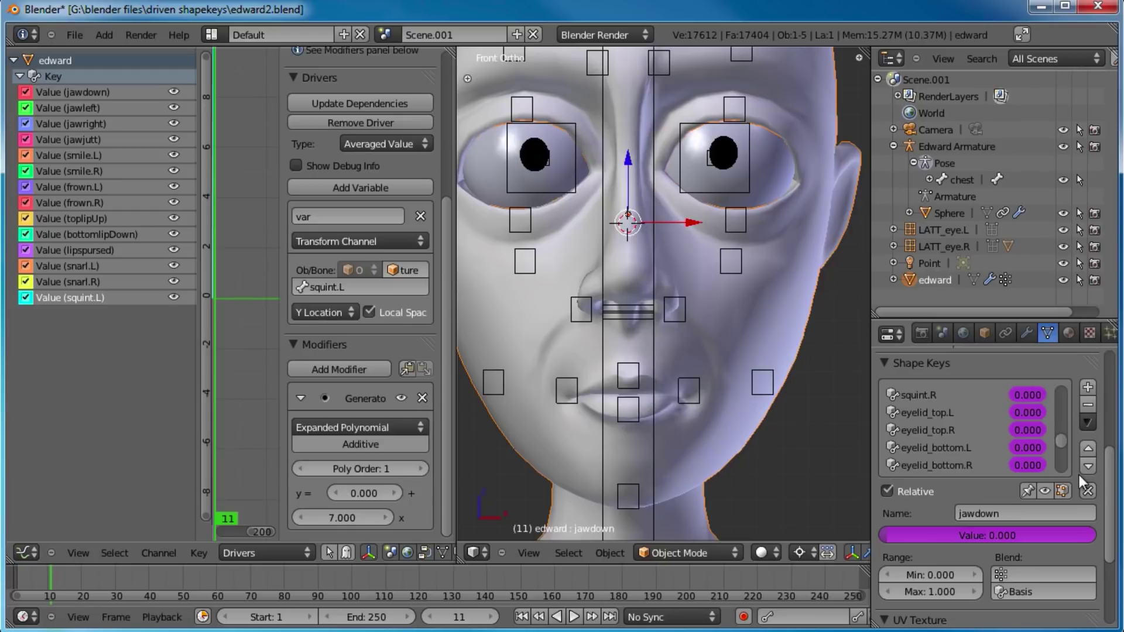
# - Set the bone of the newly pasted squint.R driver to squint.R
pyautogui.click(87, 332)
pyautogui.click(76, 313)
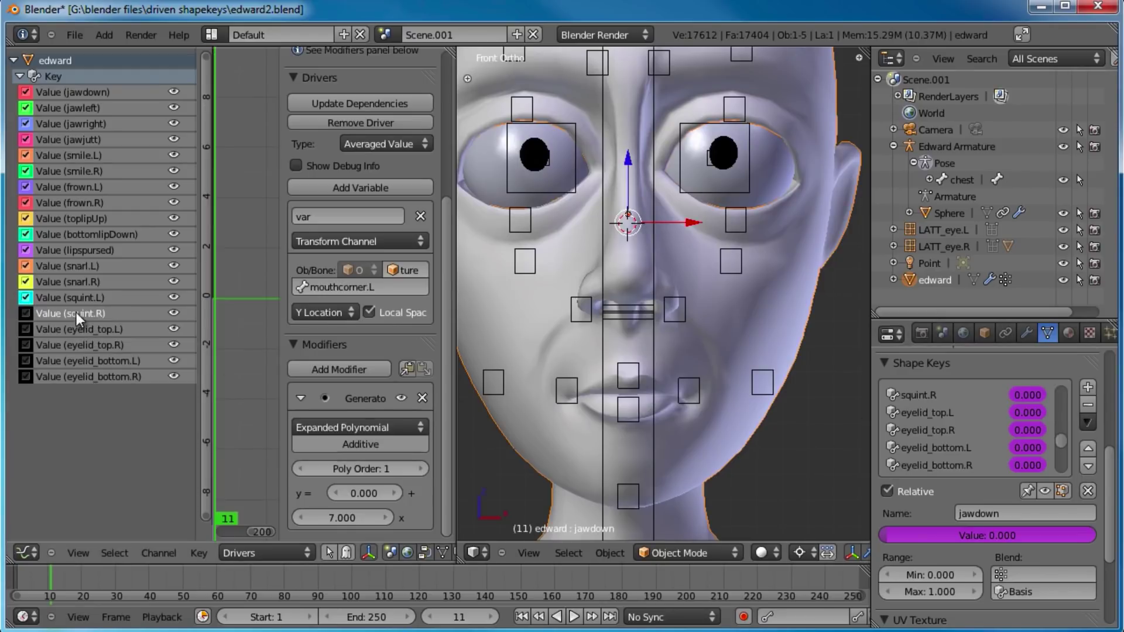
pyautogui.click(377, 289)
pyautogui.write('squin')
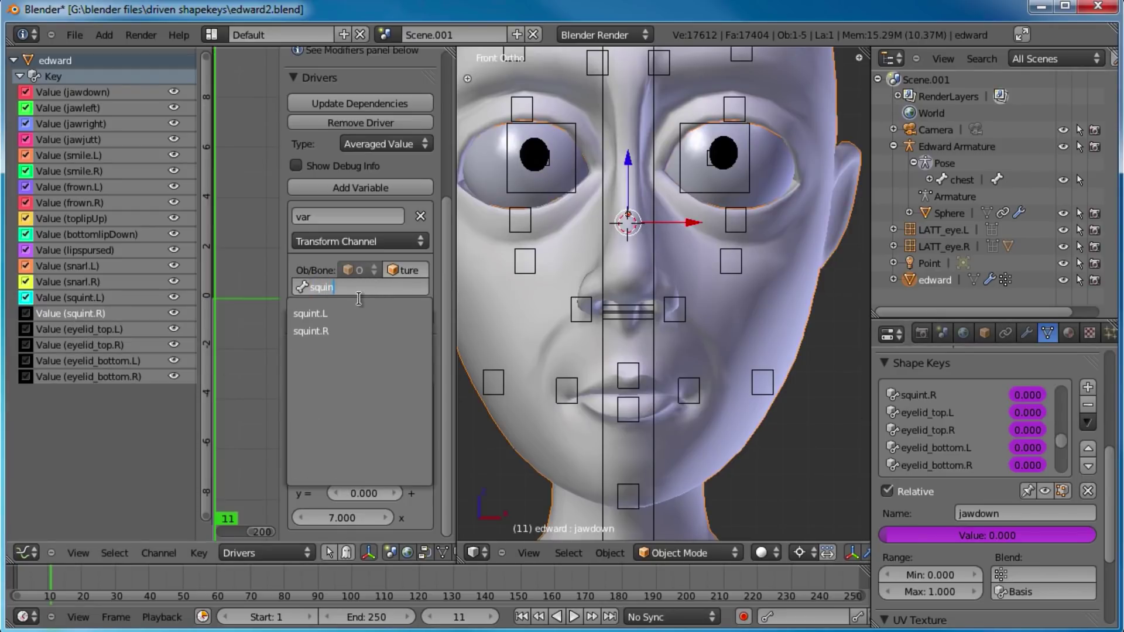
pyautogui.press('Down')
pyautogui.press('Return')
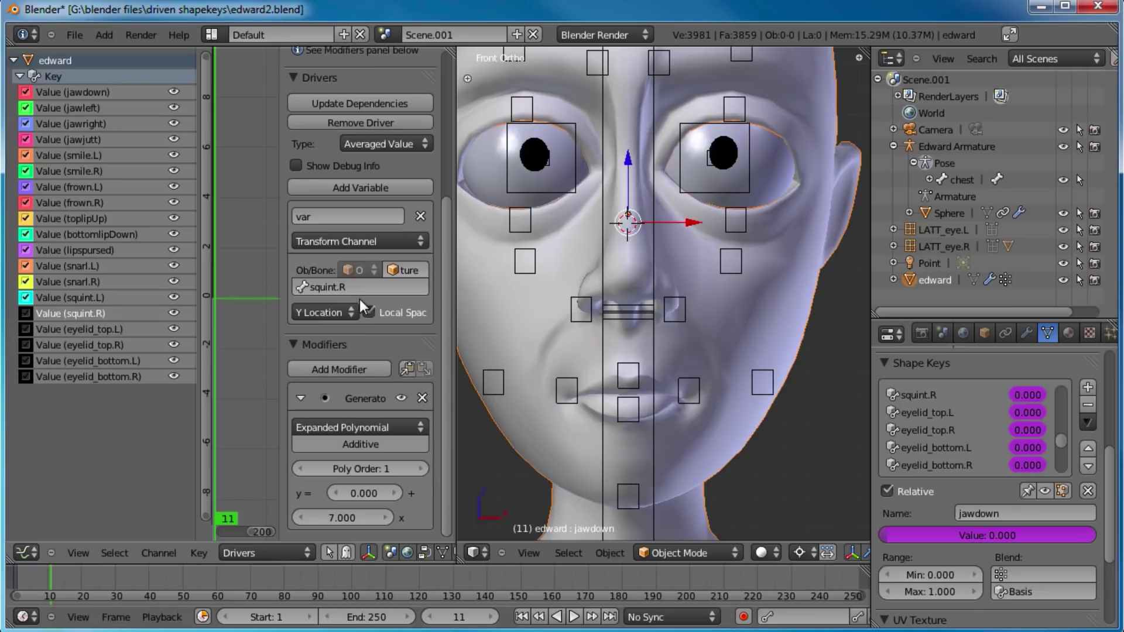
# - Set the bone of the eyelid_top.L shape key's driver to eyetop.L
pyautogui.click(97, 329)
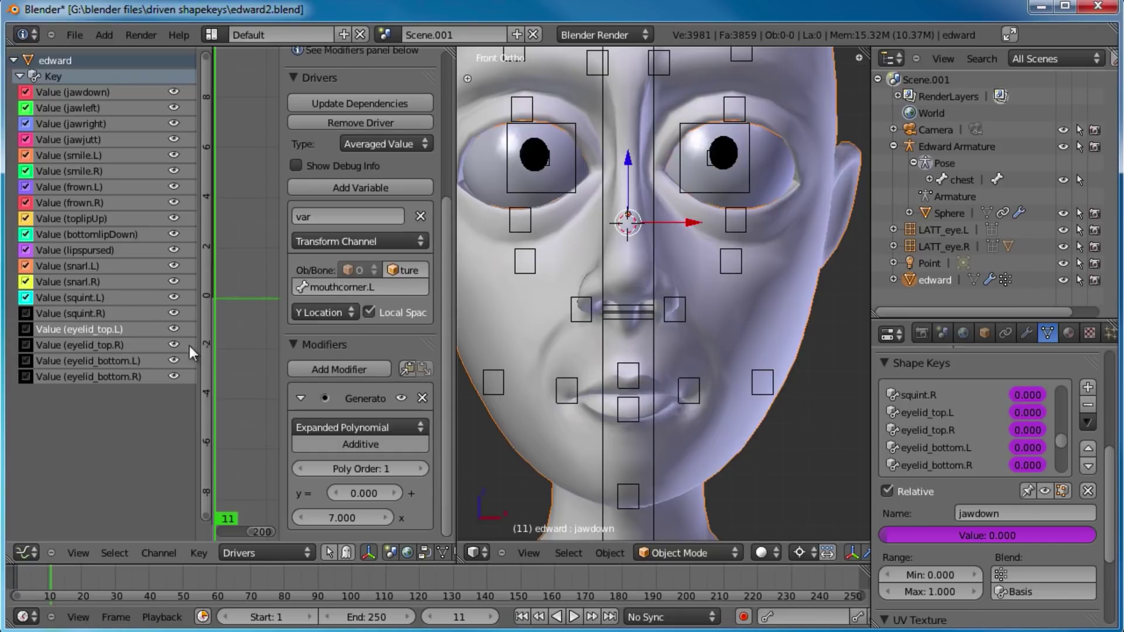
pyautogui.keyDown('shift'); pyautogui.moveTo(698, 227); pyautogui.dragTo(705, 276, button='middle'); pyautogui.keyUp('shift')
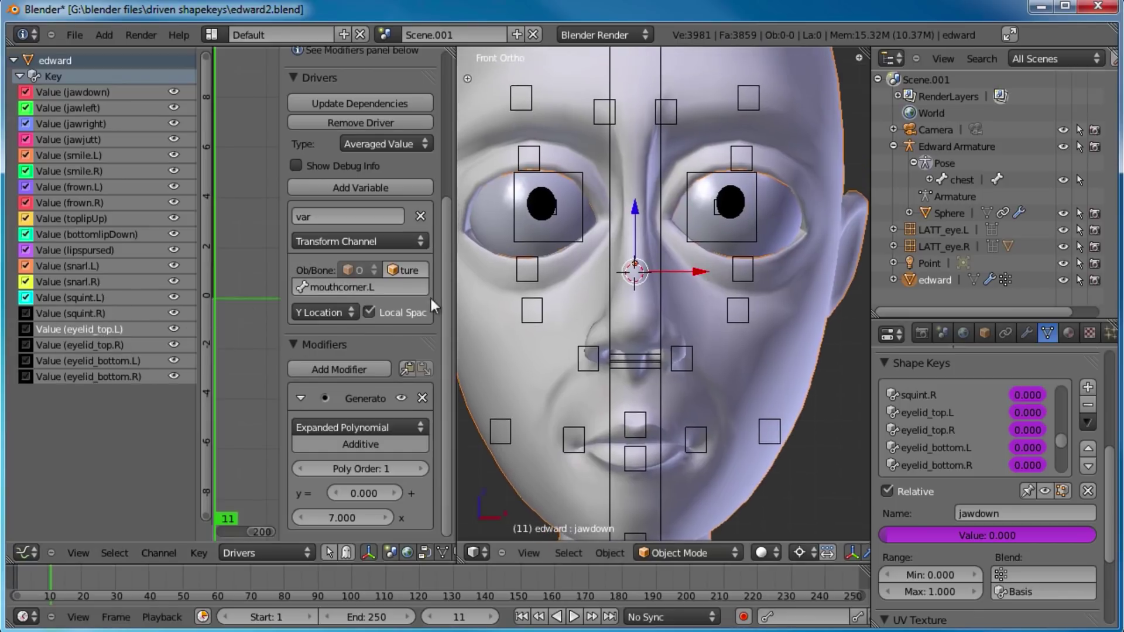
pyautogui.click(371, 287)
pyautogui.write('eye')
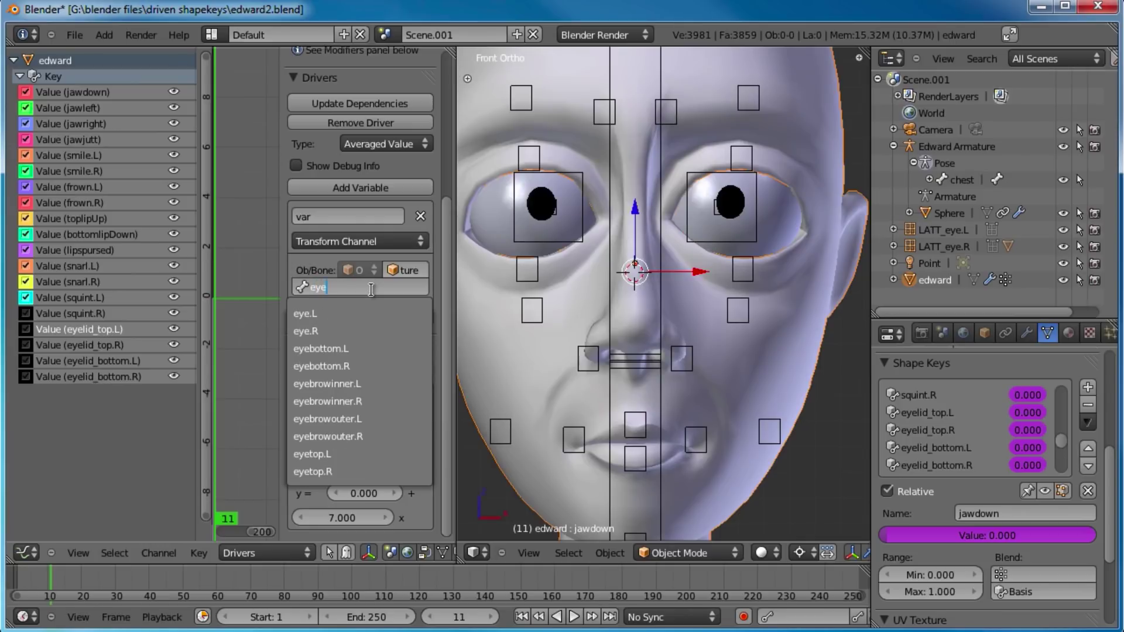
pyautogui.press('Down')
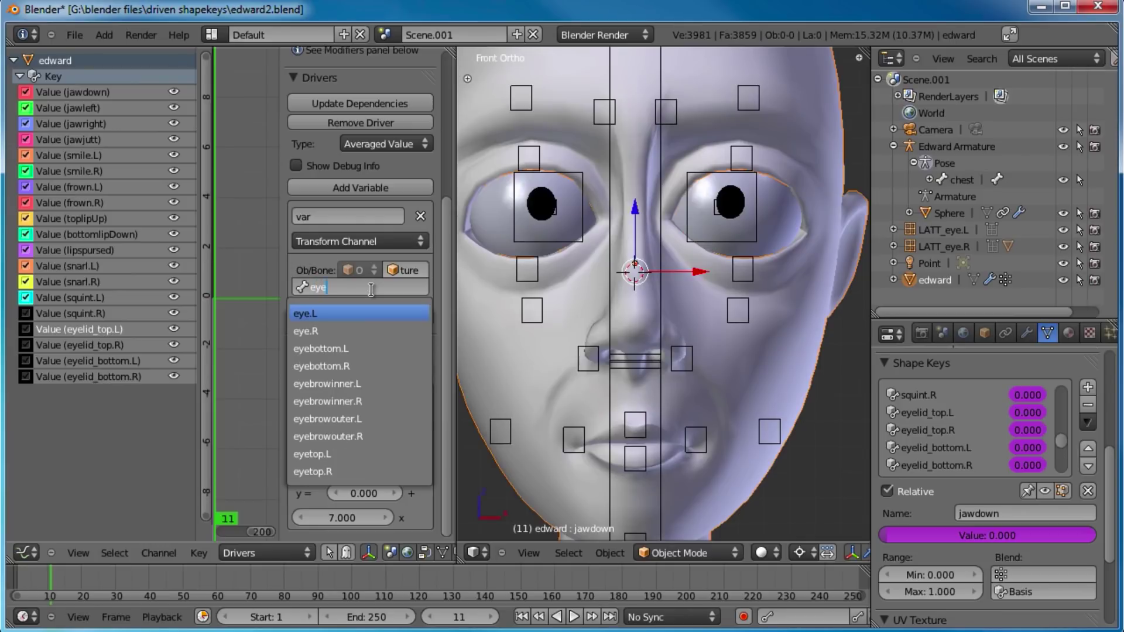
pyautogui.write('top')
pyautogui.press('Down')
pyautogui.press('Return')
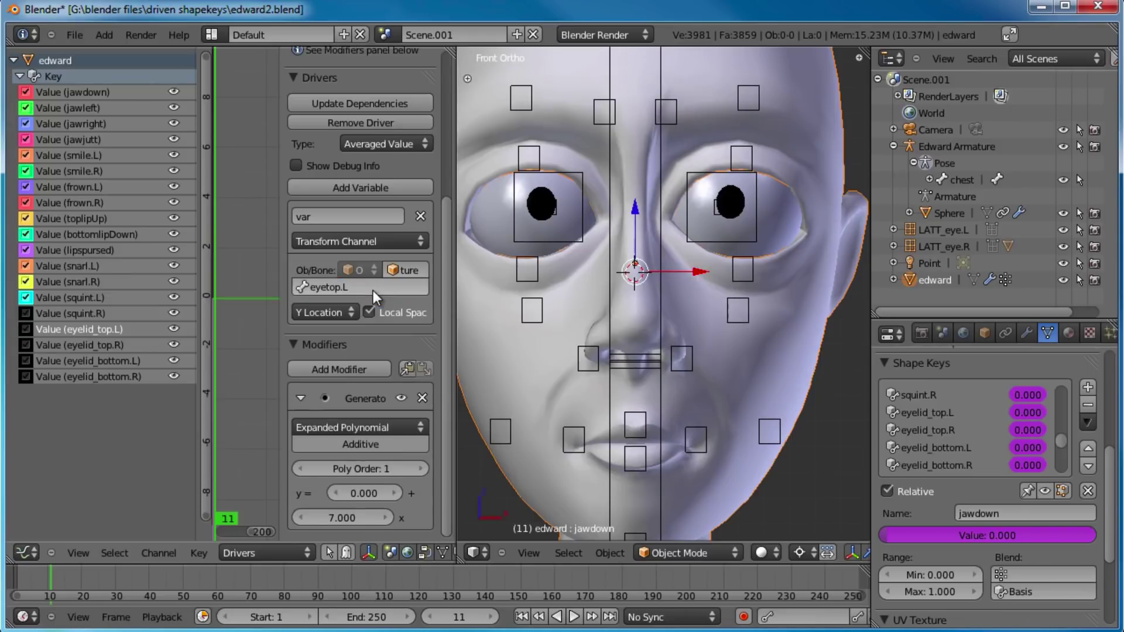
# - Set the eyelid_top.L driver's x coefficient to -7 and test it by moving the eyetop.L bone slightly, cancelling the move
pyautogui.click(325, 523)
pyautogui.write('-')
pyautogui.press('Return')
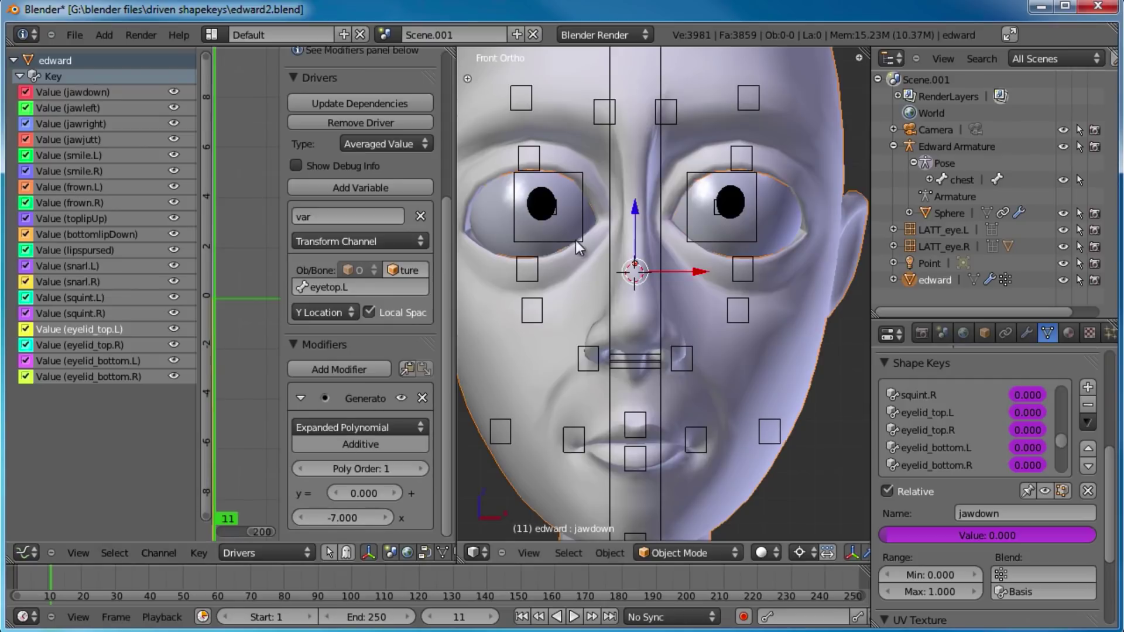
pyautogui.rightClick(747, 156)
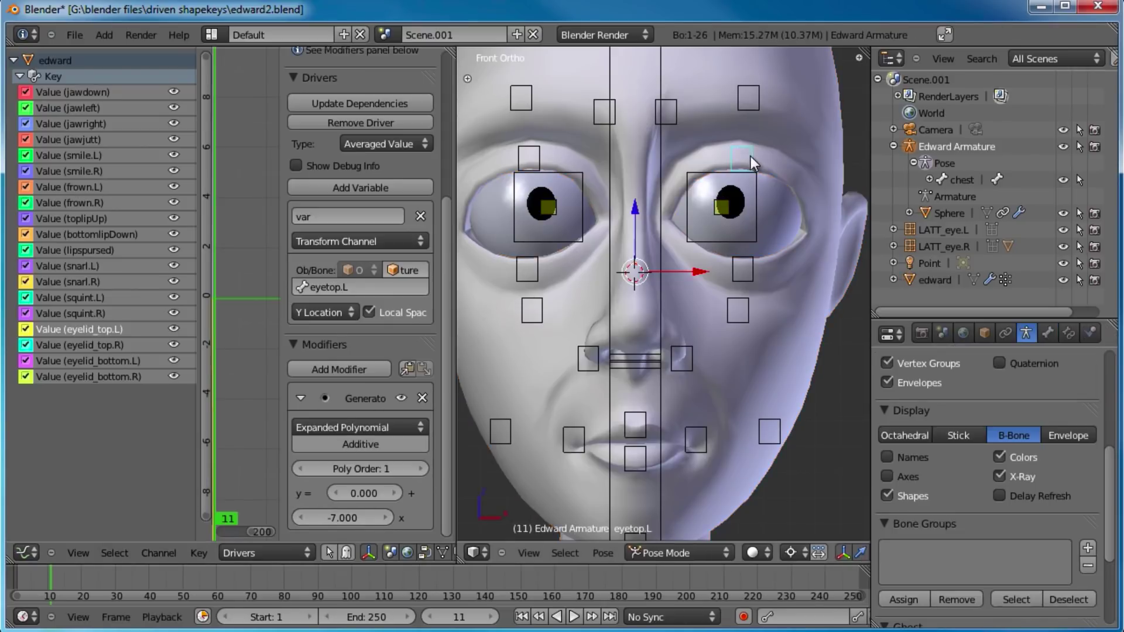
pyautogui.press('g')
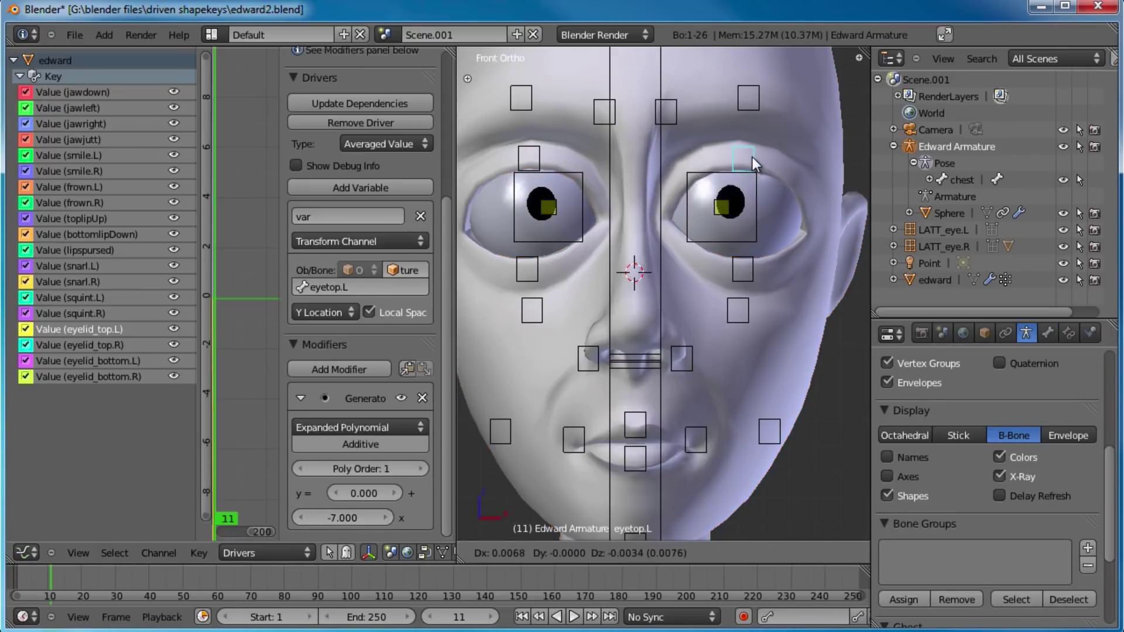
pyautogui.rightClick(753, 157)
# - Set the eyelid_top.L driver's x coefficient to -4 and test it by moving the eyetop.L bone upward, cancelling the move
pyautogui.click(321, 517)
pyautogui.click(335, 517)
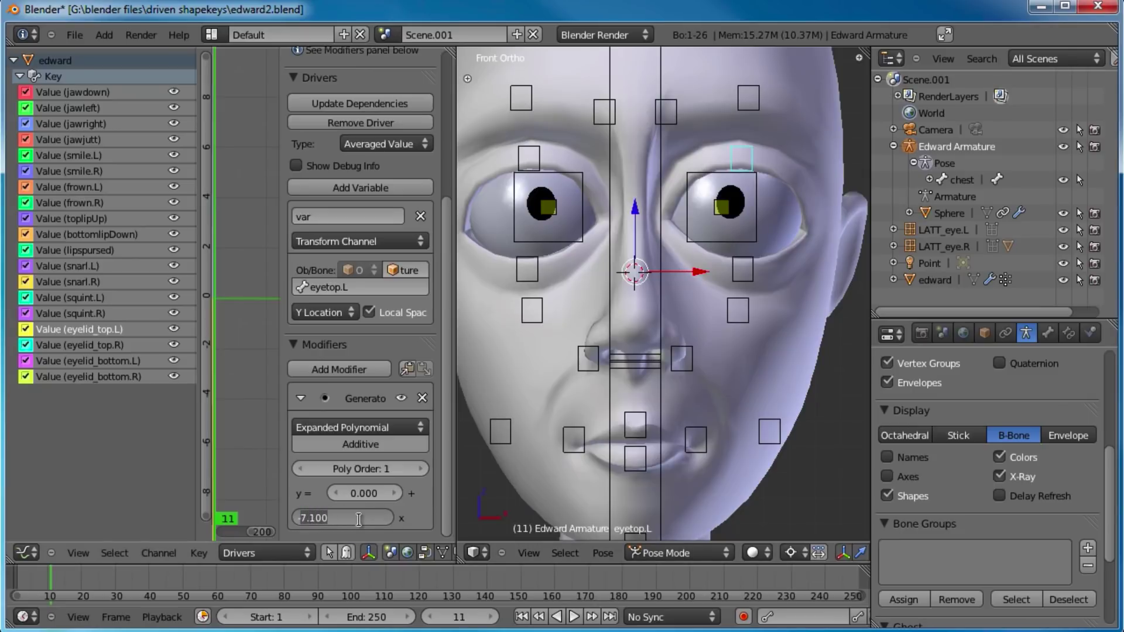
pyautogui.write('-4')
pyautogui.press('Return')
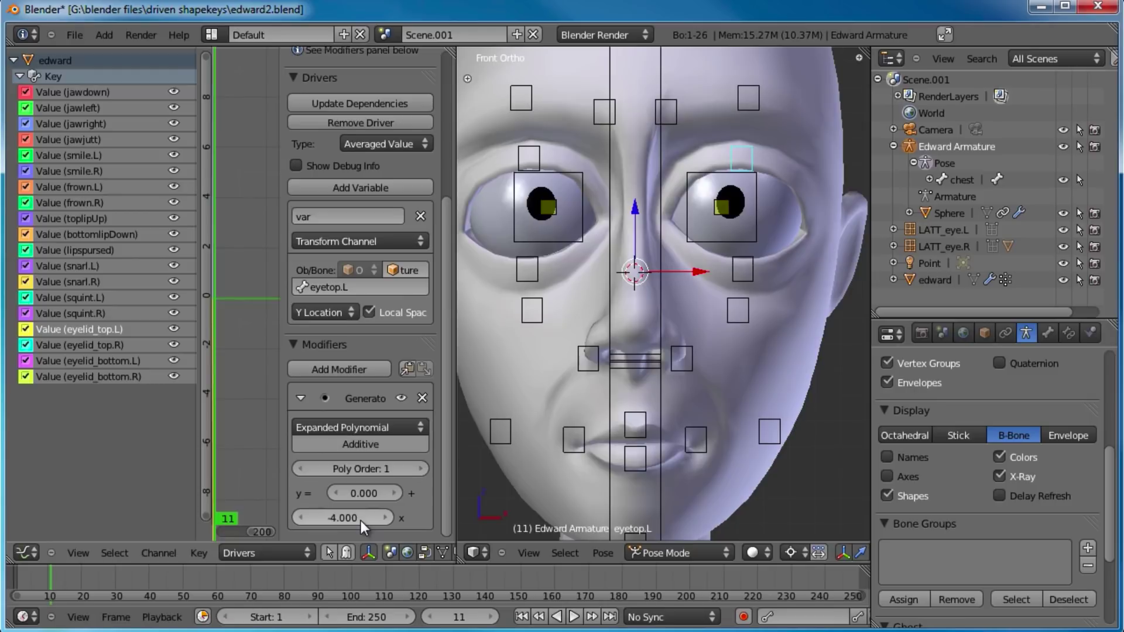
pyautogui.press('g')
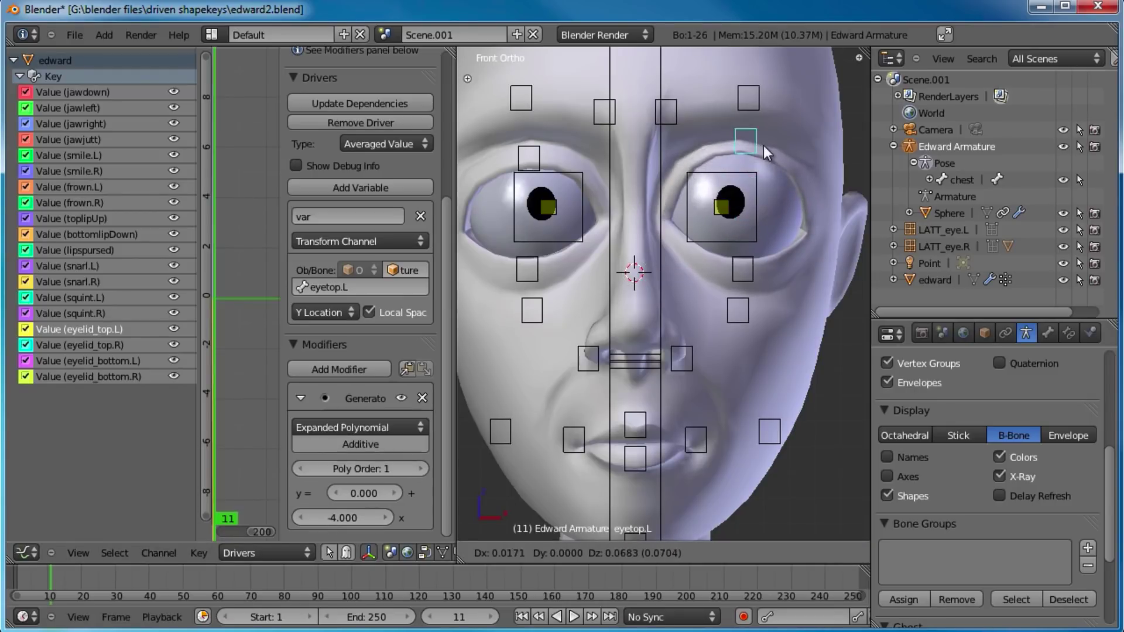
pyautogui.rightClick(763, 146)
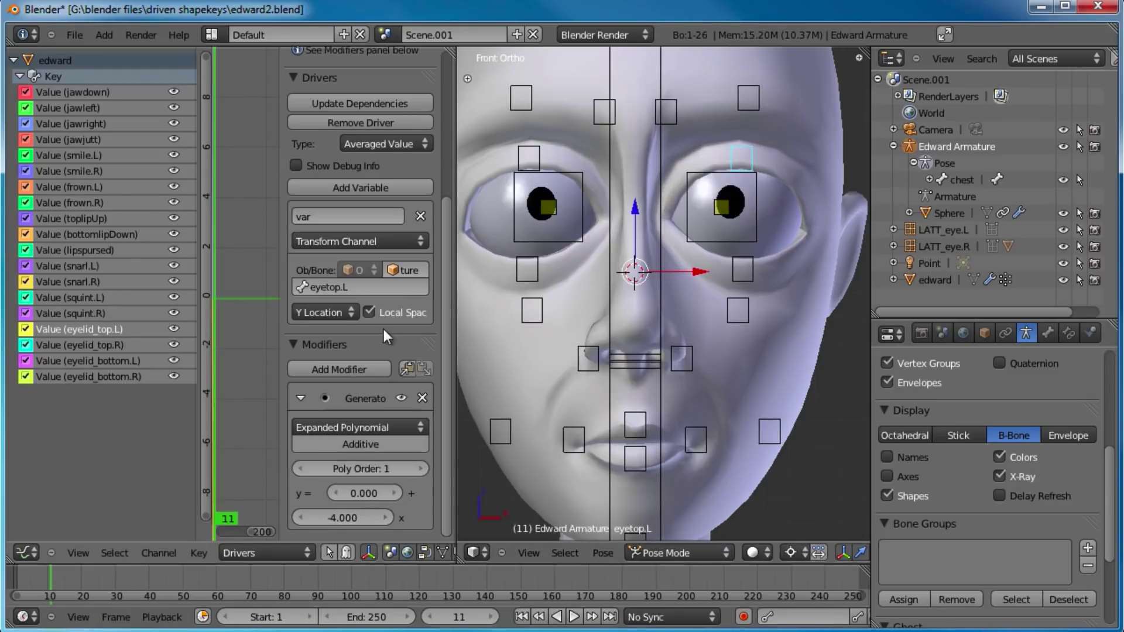
# - Set the eyelid_top.R driver's bone to eyetop.R and its x coefficient to -4
pyautogui.click(103, 344)
pyautogui.click(352, 285)
pyautogui.write('eyetop')
pyautogui.press('Down')
pyautogui.press('Return')
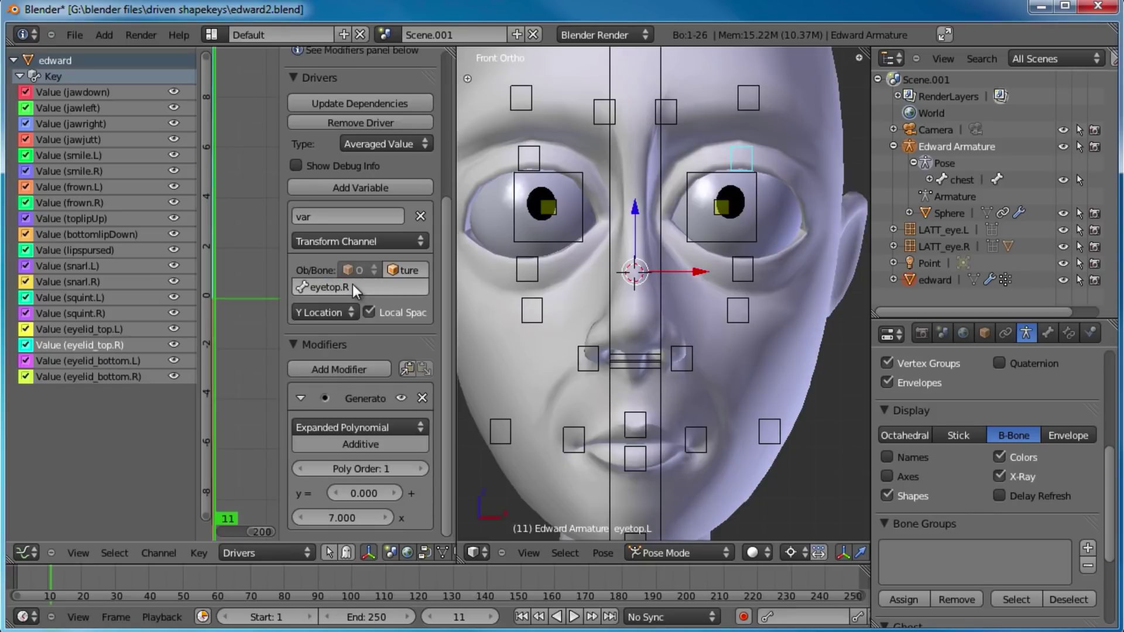
pyautogui.click(338, 515)
pyautogui.write('-4')
pyautogui.press('Return')
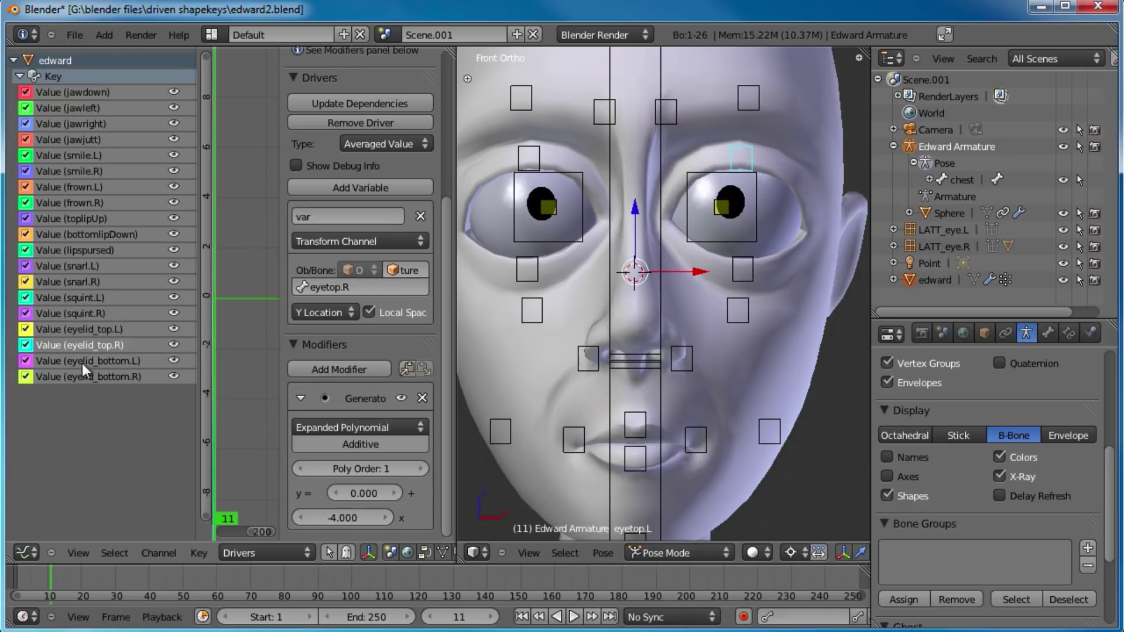
# - Set the eyelid_bottom.L driver's bone to eyebottom.L and its x coefficient to 4
pyautogui.click(82, 362)
pyautogui.click(343, 287)
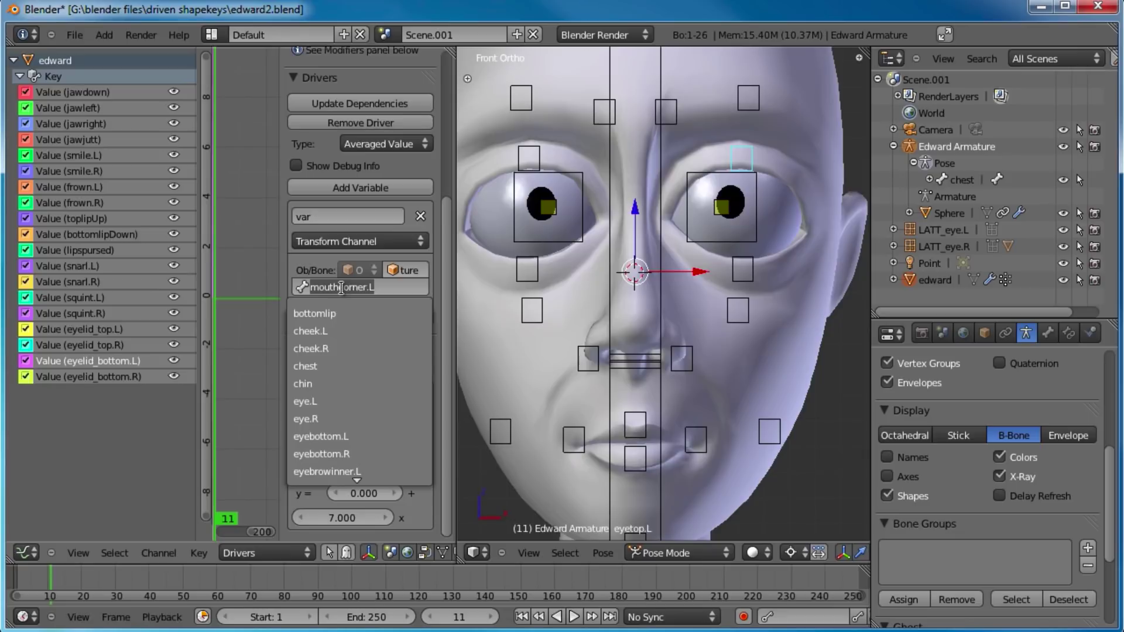
pyautogui.write('eye')
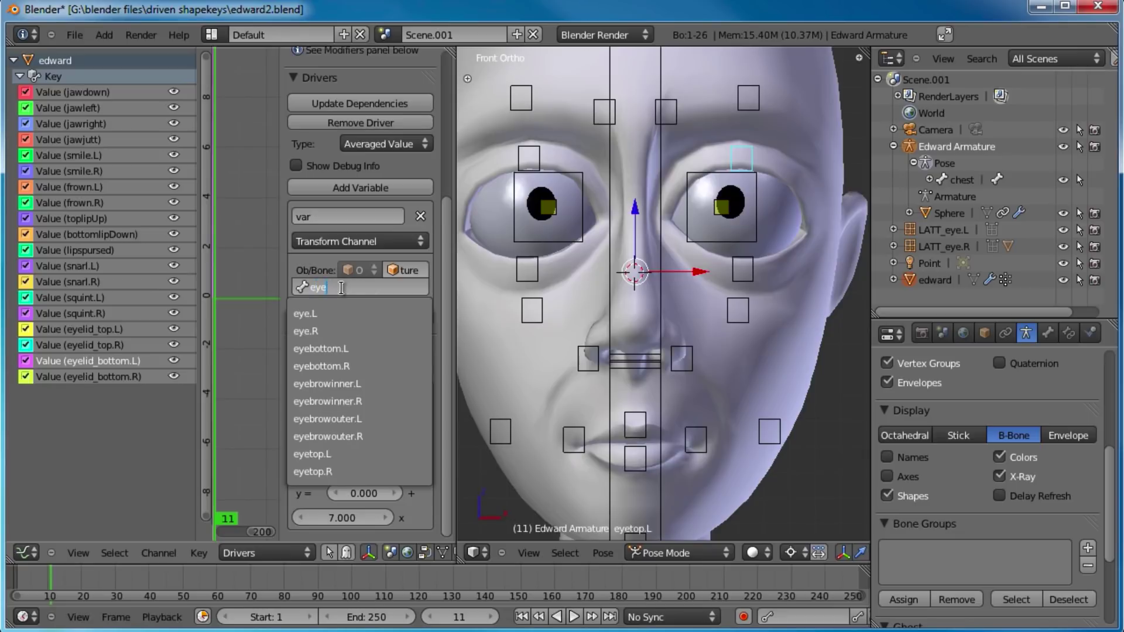
pyautogui.write('bo')
pyautogui.press('Return')
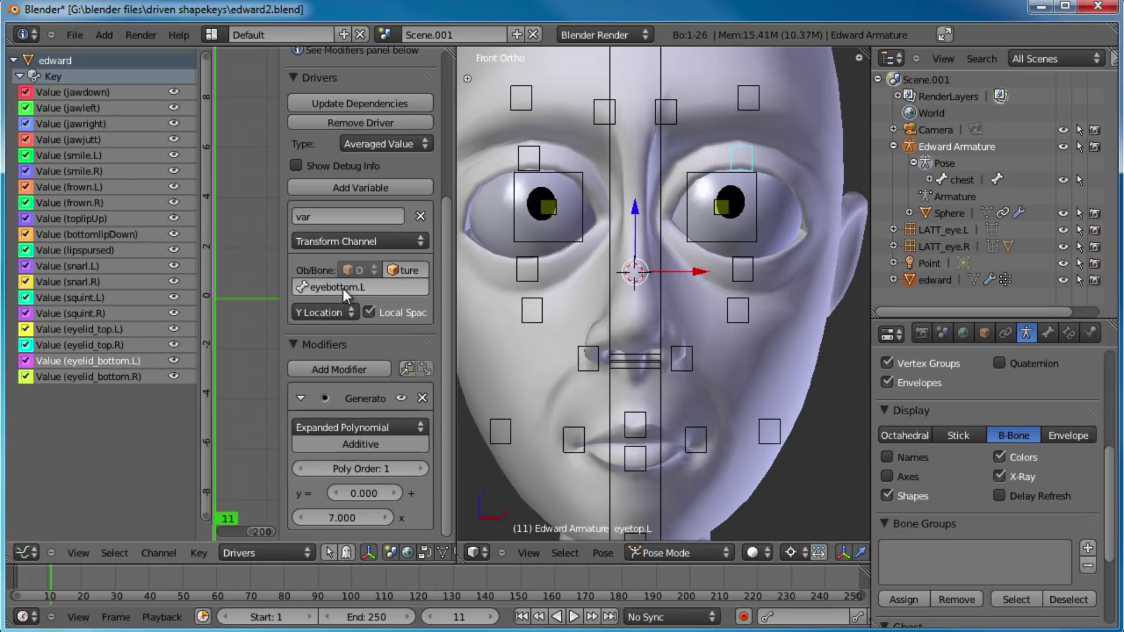
pyautogui.click(333, 517)
pyautogui.write('4')
pyautogui.press('Return')
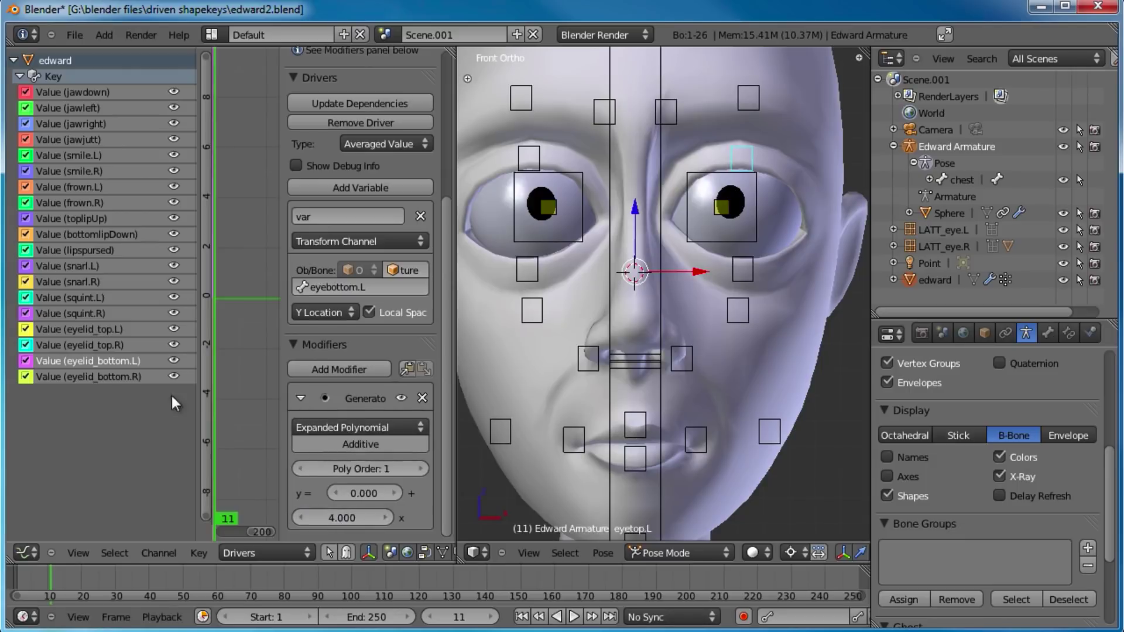
# - Select the eyelid_bottom.R driver, try resetting its bone name to the default, and undo the reset
pyautogui.click(82, 376)
pyautogui.rightClick(325, 286)
pyautogui.click(349, 287)
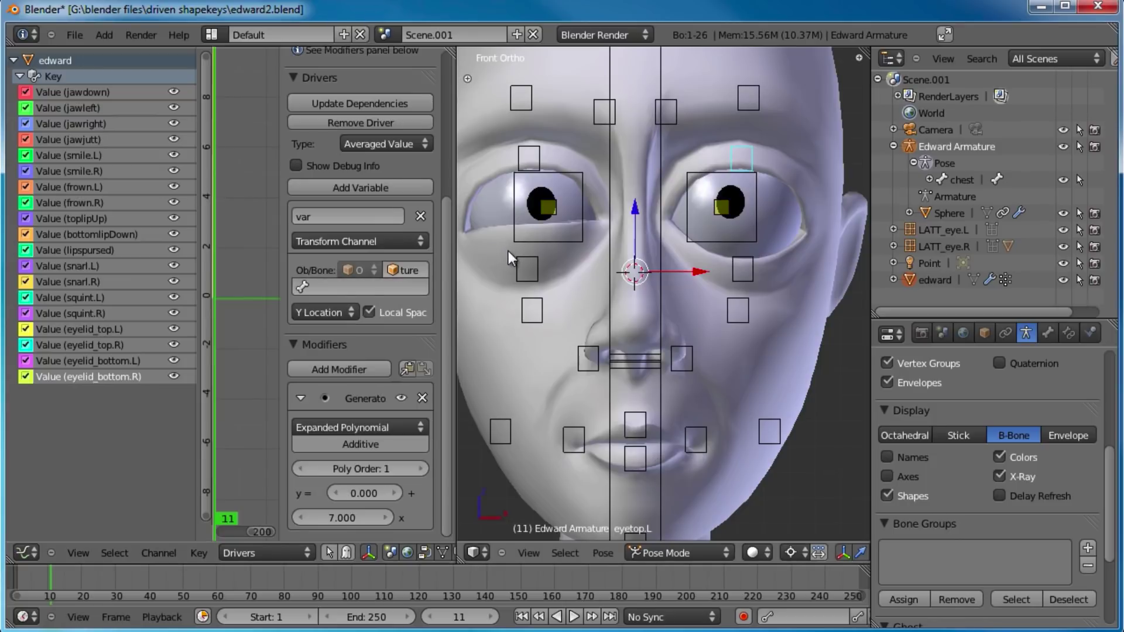
pyautogui.hotkey('ctrl', 'z')
pyautogui.rightClick(374, 287)
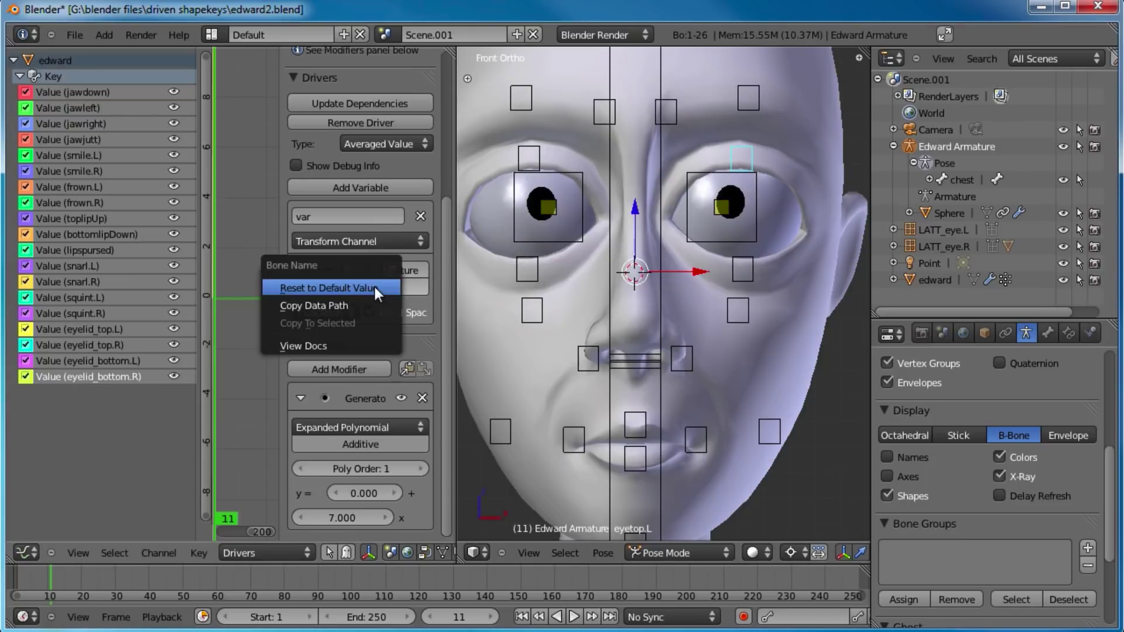
# - Set the eyelid_bottom.R driver's bone to eyebottom.R and its x coefficient to 4
pyautogui.click(406, 288)
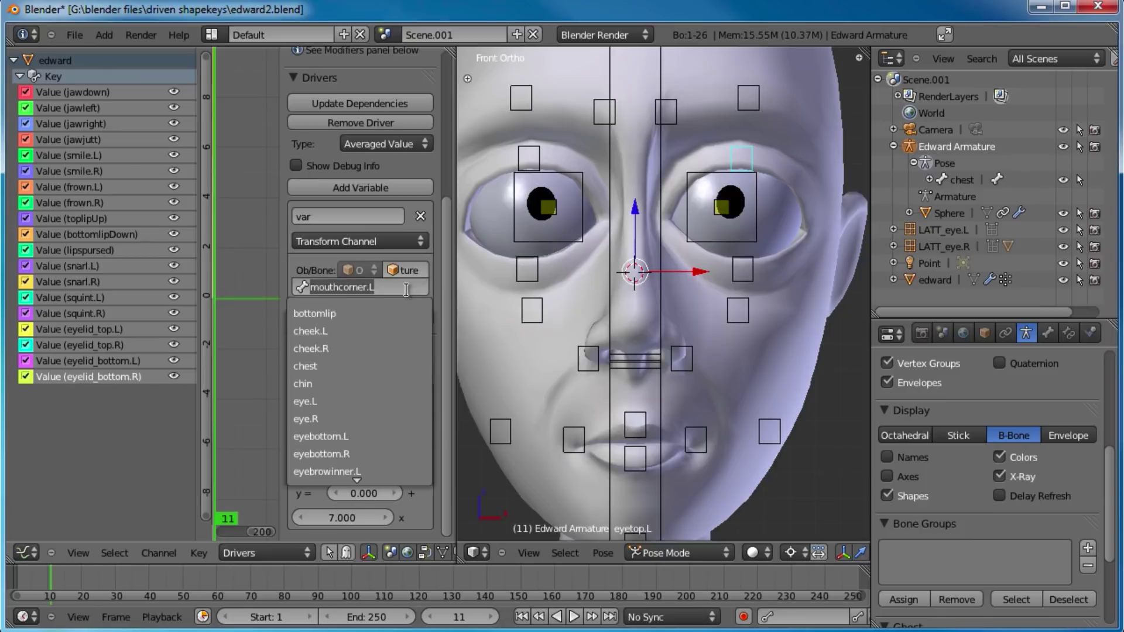
pyautogui.press('BackSpace')
pyautogui.write('eyebot')
pyautogui.press('Down')
pyautogui.press('Return')
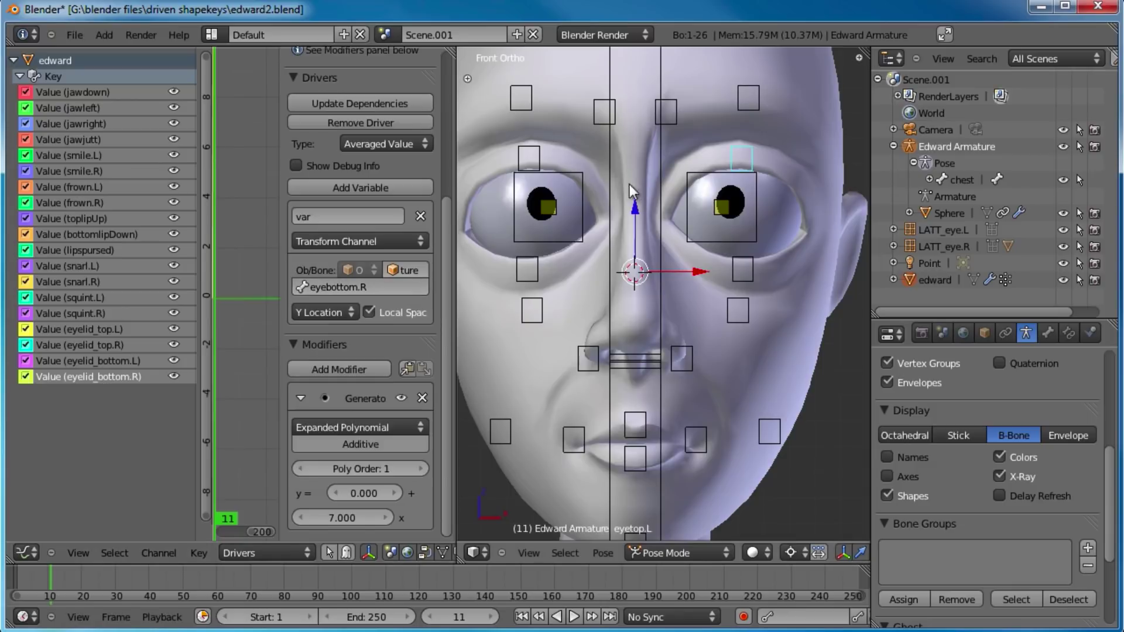
pyautogui.click(337, 516)
pyautogui.write('4')
pyautogui.press('Return')
# - Test the character's right eyelid drivers by moving the eyebottom.R bone up and the eyetop.R bone down
pyautogui.rightClick(519, 280)
pyautogui.press('g')
pyautogui.click(518, 234)
pyautogui.rightClick(530, 161)
pyautogui.press('g')
pyautogui.click(535, 210)
# - Test the character's left eyelid drivers by moving the eyebottom.L bone up and the eyetop.L bone down
pyautogui.rightClick(733, 257)
pyautogui.rightClick(737, 267)
pyautogui.press('g')
pyautogui.click(728, 209)
pyautogui.rightClick(749, 155)
pyautogui.press('g')
pyautogui.click(752, 209)
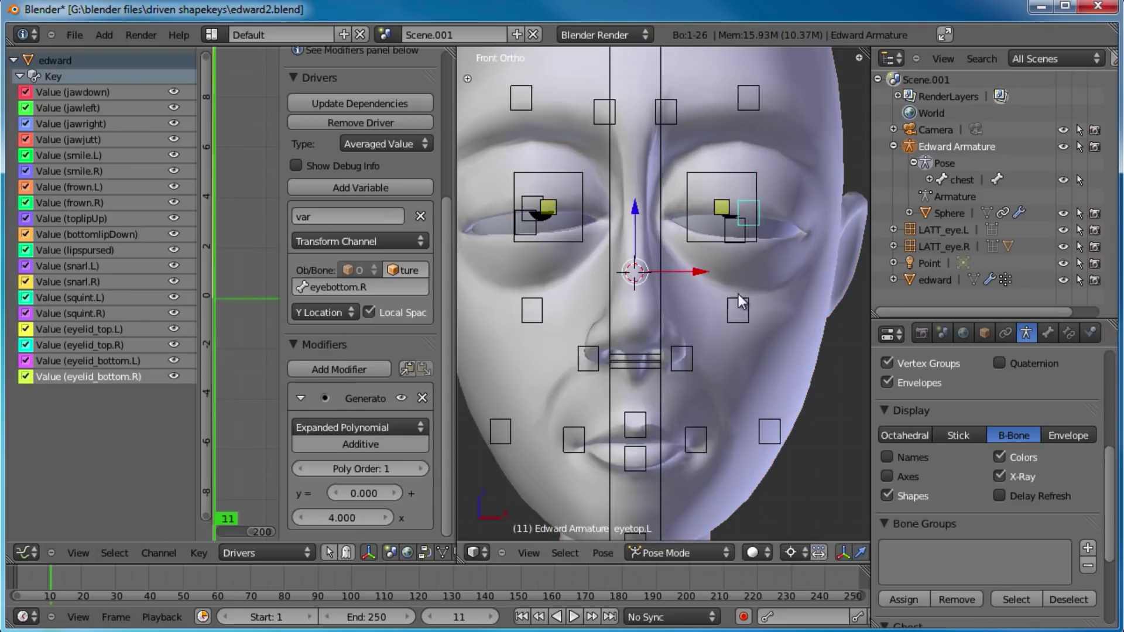
# - Test the squint drivers by moving the squint.L and squint.R bones up toward the lower eyelids
pyautogui.rightClick(735, 307)
pyautogui.press('g')
pyautogui.click(732, 272)
pyautogui.rightClick(535, 313)
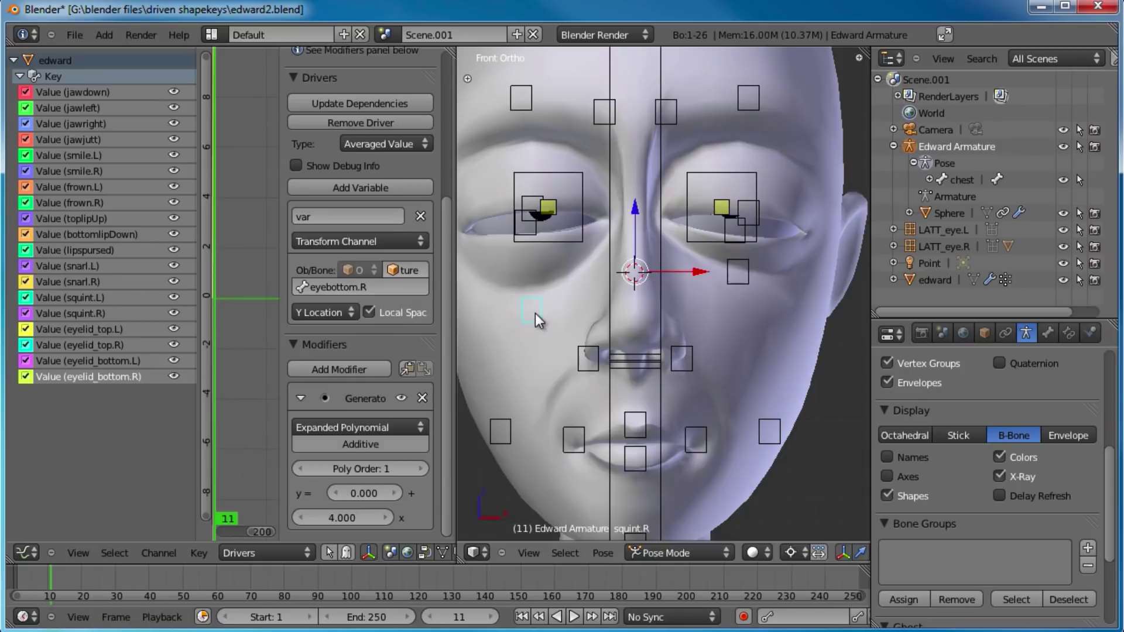
pyautogui.press('g')
pyautogui.click(535, 277)
# - Test the snarl drivers by moving the snarl.L and snarl.R bones up beside the nose
pyautogui.rightClick(683, 351)
pyautogui.press('g')
pyautogui.click(689, 296)
pyautogui.rightClick(589, 358)
pyautogui.press('g')
pyautogui.click(587, 313)
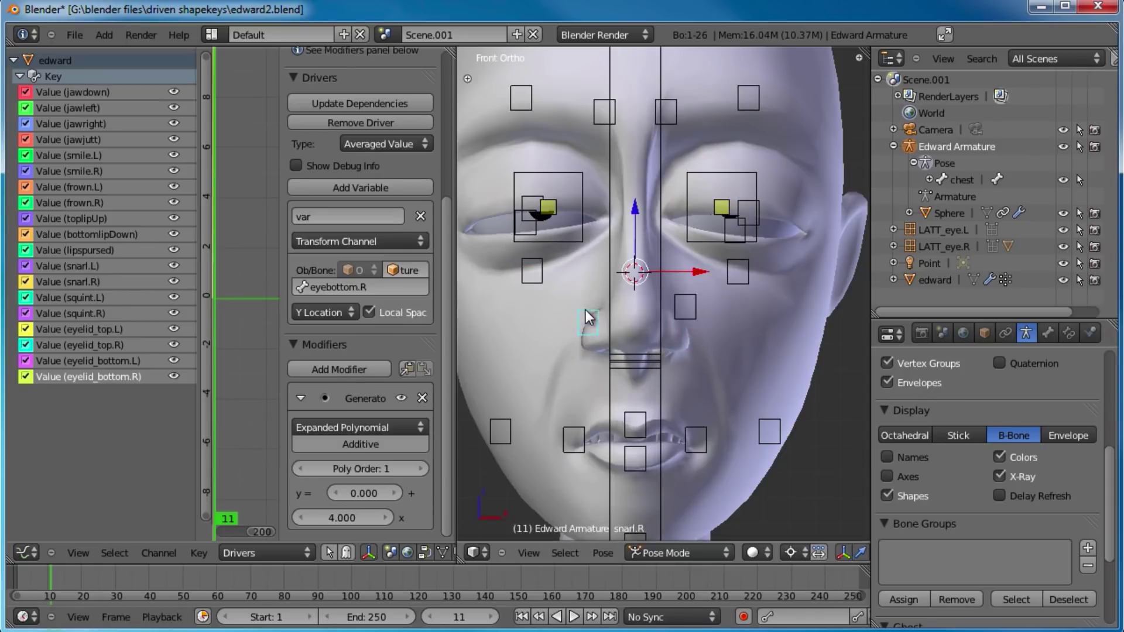
pyautogui.rightClick(643, 426)
pyautogui.press('g')
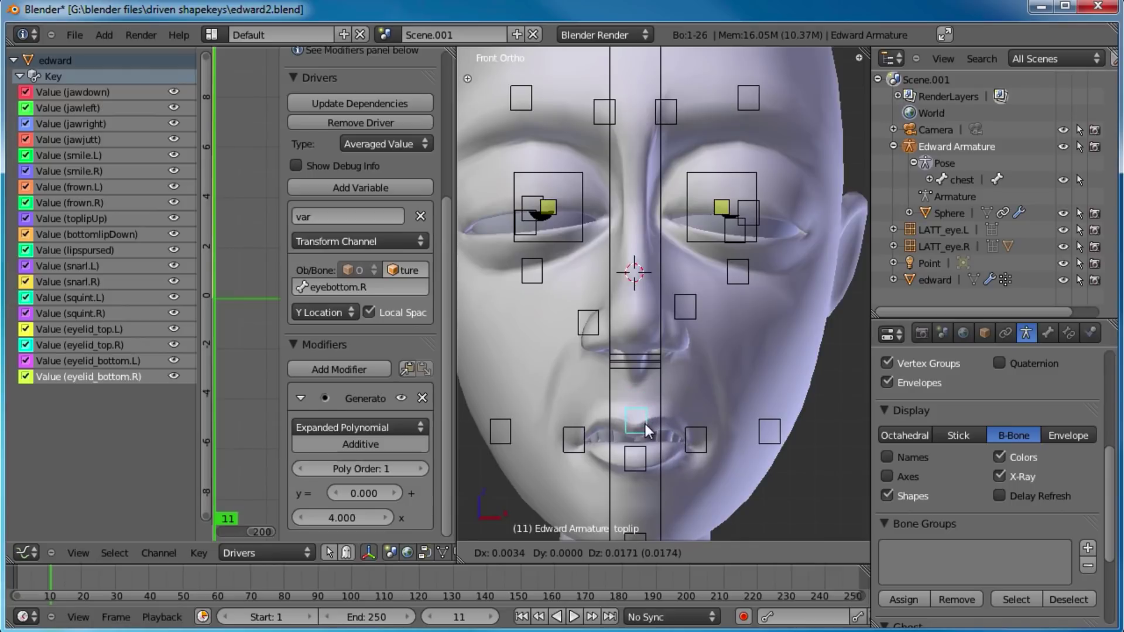
pyautogui.rightClick(645, 424)
# - Clear the location of all pose bones to return the face to its rest expression, and leave the bones deselected
pyautogui.press('a')
pyautogui.scroll(-2, 714, 324)
pyautogui.scroll(1, 656, 311)
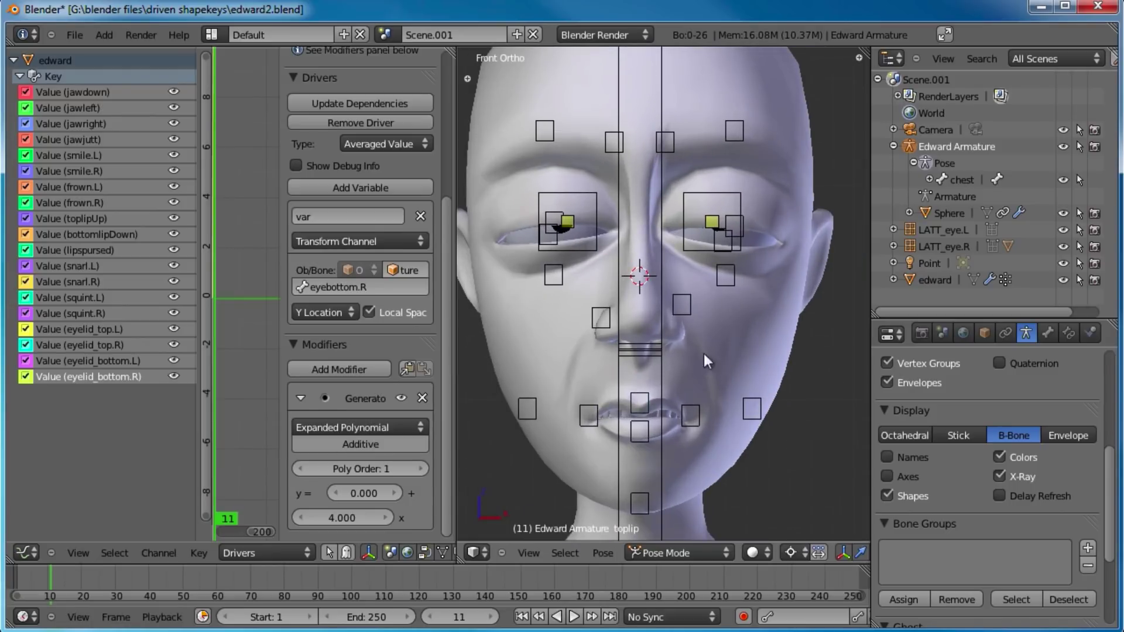
pyautogui.press('a')
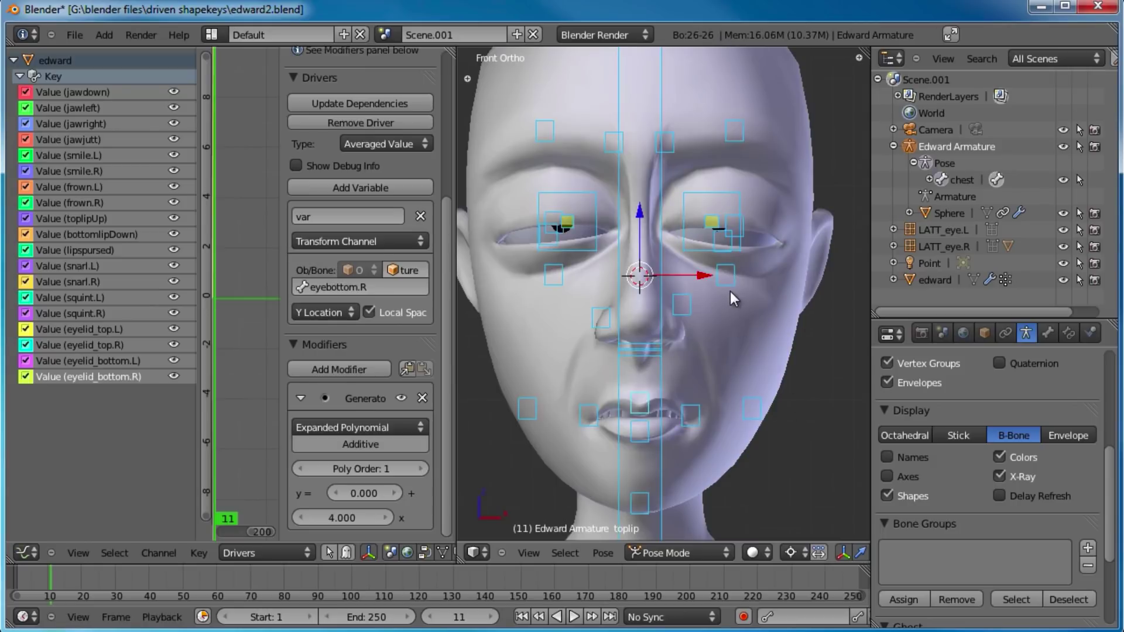
pyautogui.hotkey('alt', 'g')
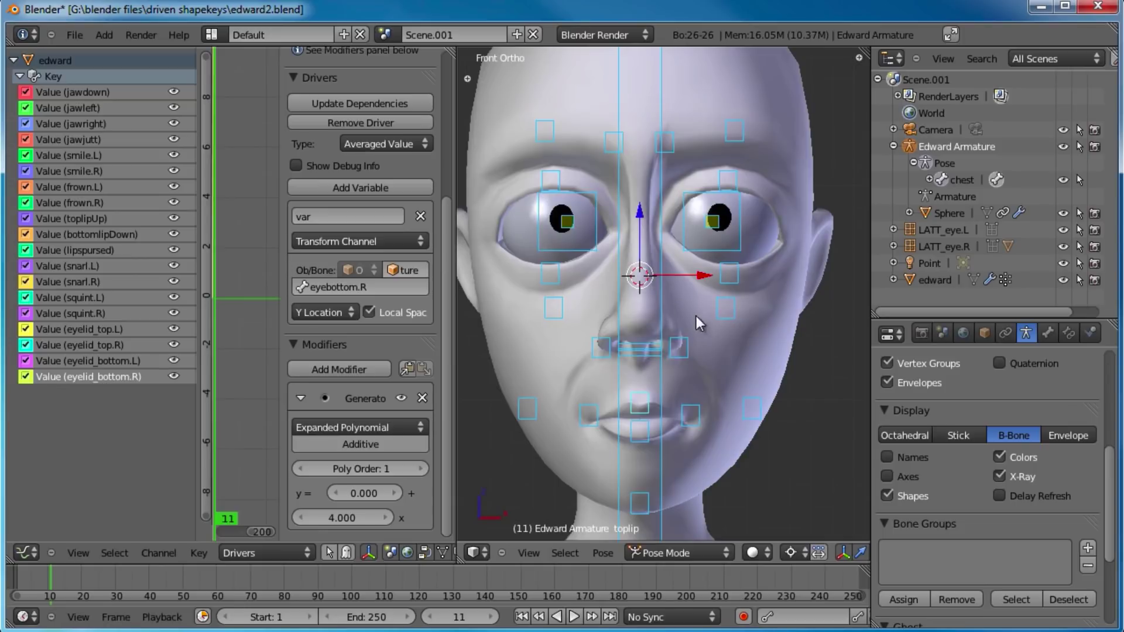
pyautogui.rightClick(680, 346)
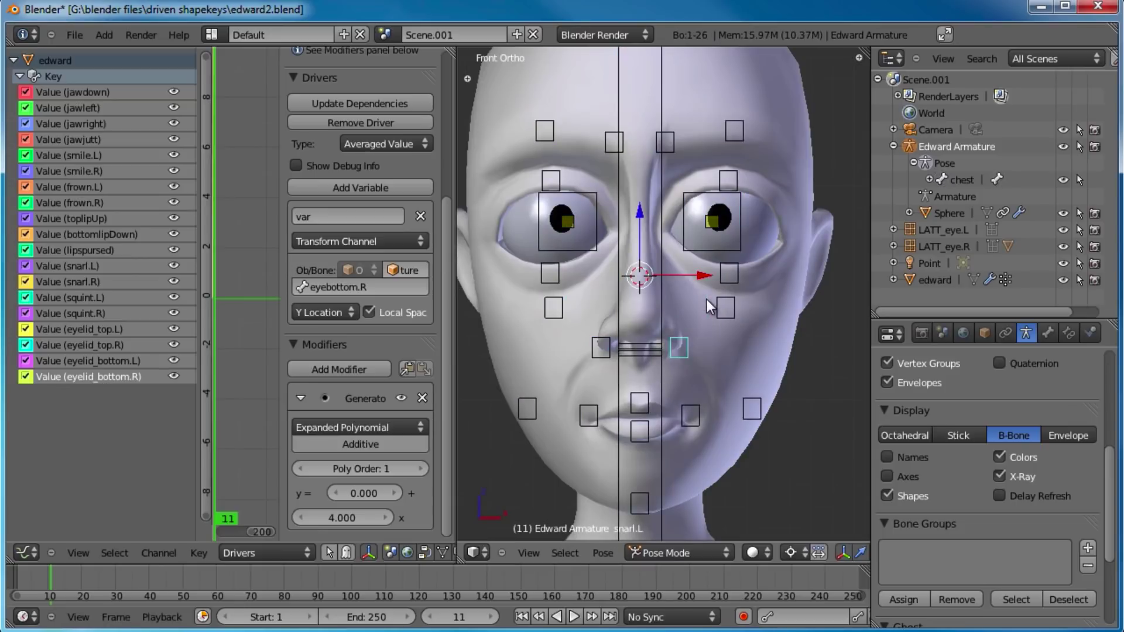
pyautogui.press('a')
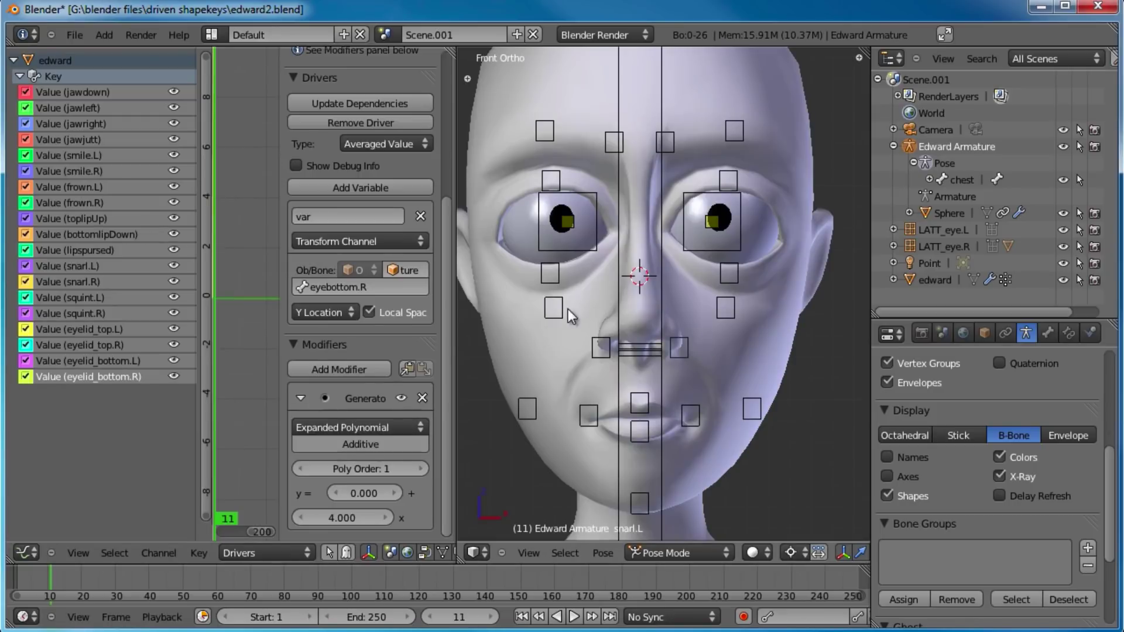
# - Select the head mesh and paste the copied driver onto the browangry.L, browangry.R, browsad.L, browsad.R and browouter.L shape key values
pyautogui.rightClick(796, 114)
pyautogui.moveTo(1059, 442); pyautogui.dragTo(1061, 457)
pyautogui.rightClick(1019, 398)
pyautogui.click(1020, 398)
pyautogui.rightClick(1030, 414)
pyautogui.click(1030, 416)
pyautogui.rightClick(1037, 428)
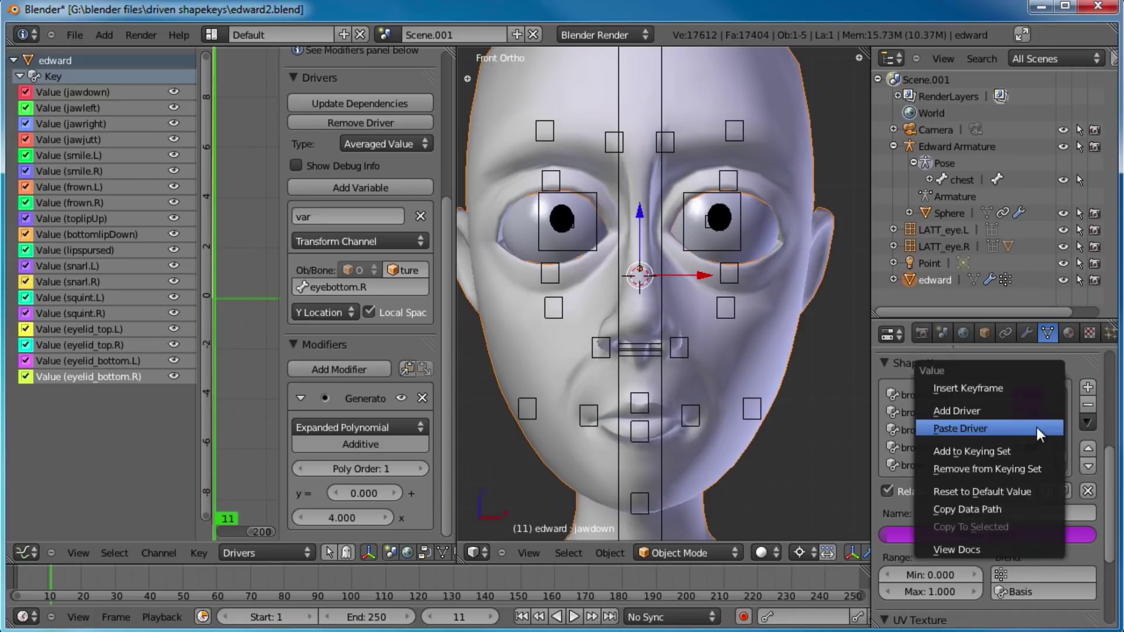
pyautogui.click(1040, 432)
pyautogui.rightClick(1041, 444)
pyautogui.click(1041, 446)
pyautogui.rightClick(1035, 463)
pyautogui.click(1035, 461)
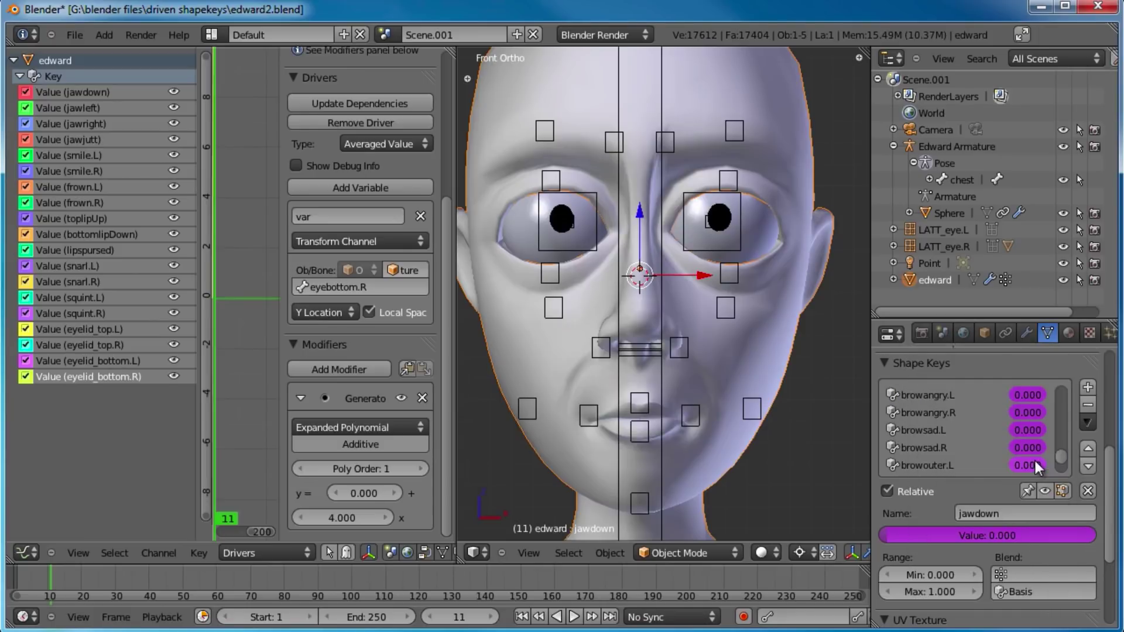
# - Try to point the browangry.L driver at an eyebrow bone by searching the bone names for "brow"
pyautogui.click(45, 426)
pyautogui.click(61, 393)
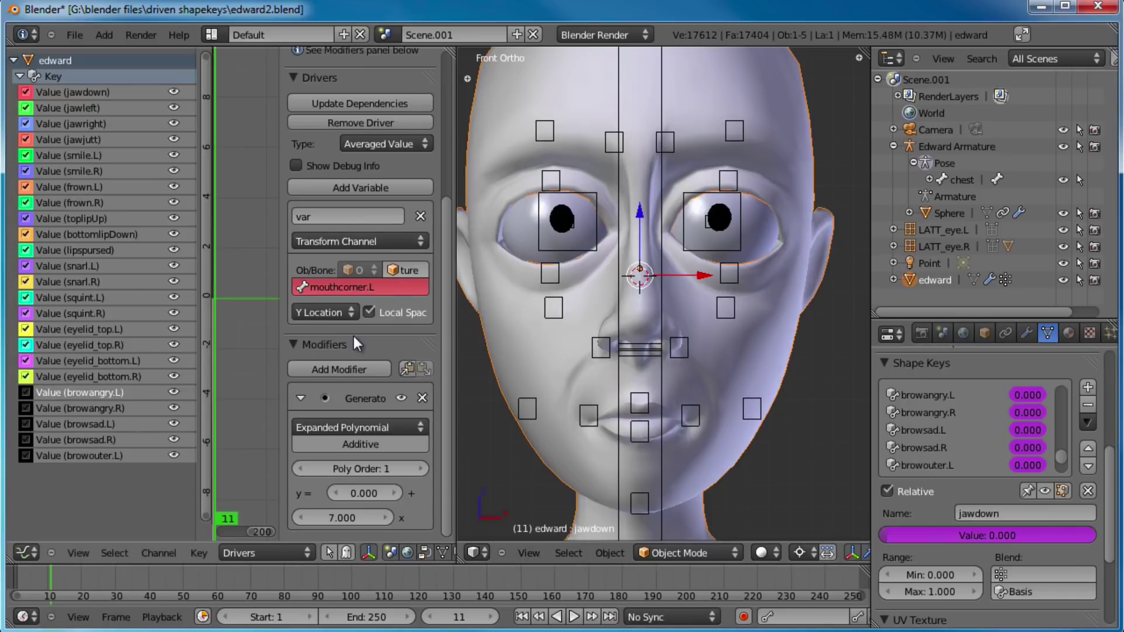
pyautogui.click(389, 287)
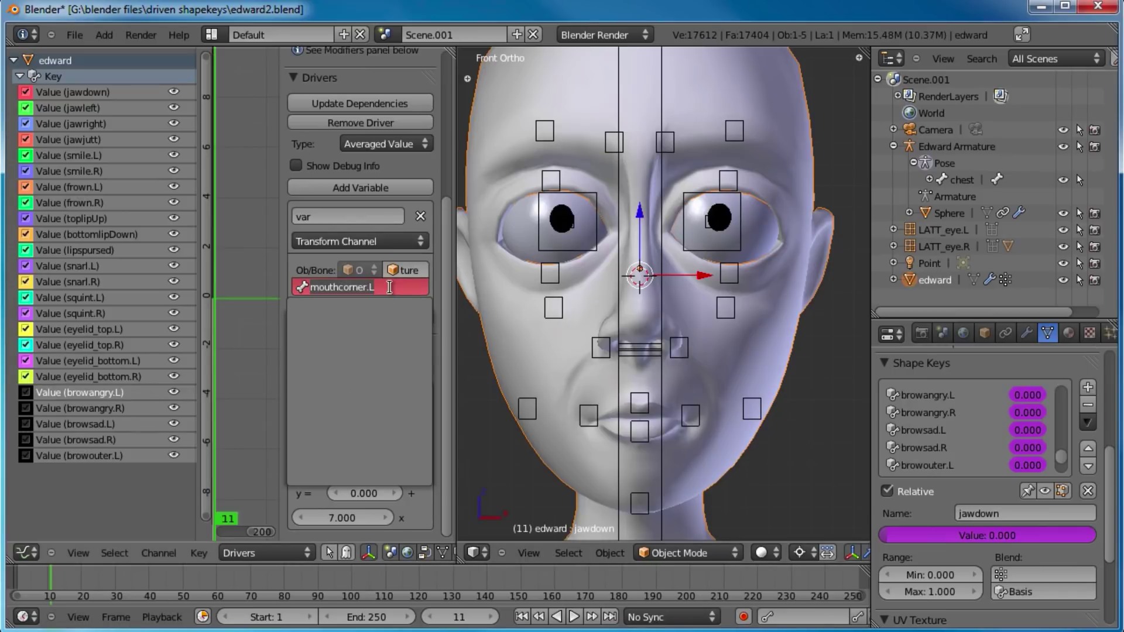
pyautogui.write('br\\')
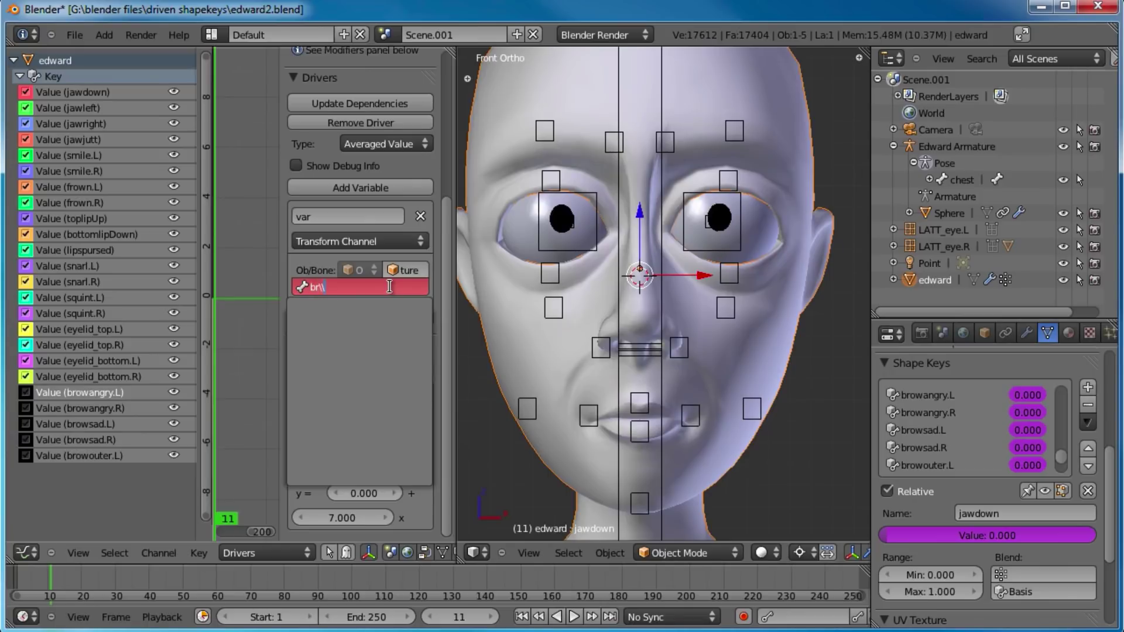
pyautogui.write('ow')
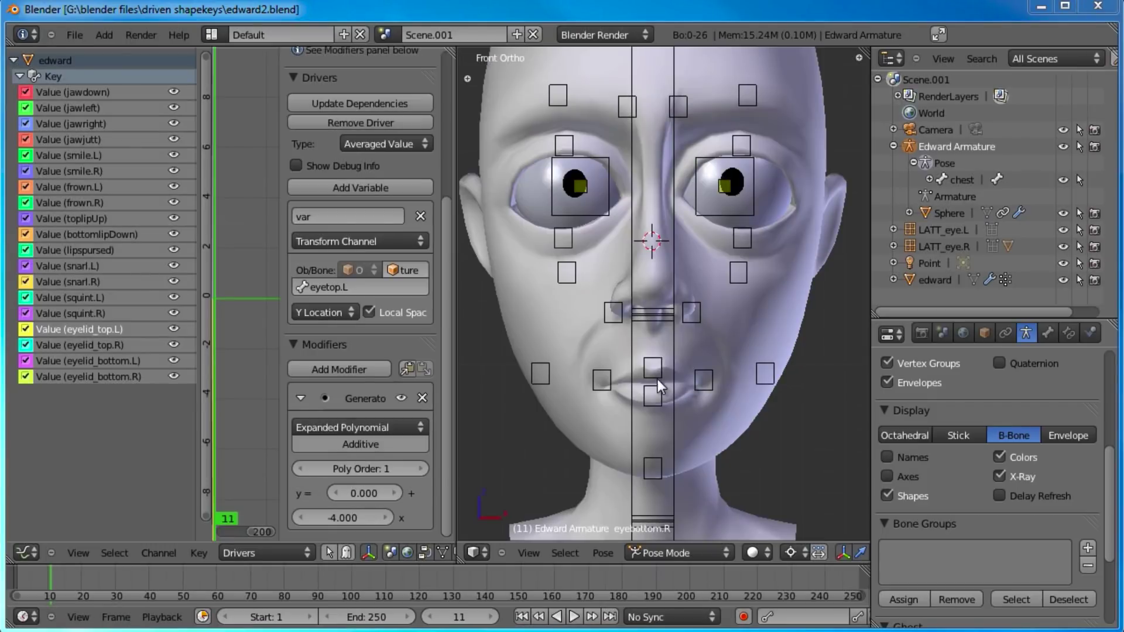
# - Look through the auto-save recovery files sorted by date, and leave the list without recovering one
pyautogui.scroll(-1, 637, 265)
pyautogui.moveTo(702, 300)
pyautogui.keyDown('shift'); pyautogui.mouseDown(button='middle')
pyautogui.moveTo(709, 324)
pyautogui.moveTo(712, 314)
pyautogui.mouseUp(button='middle'); pyautogui.keyUp('shift')
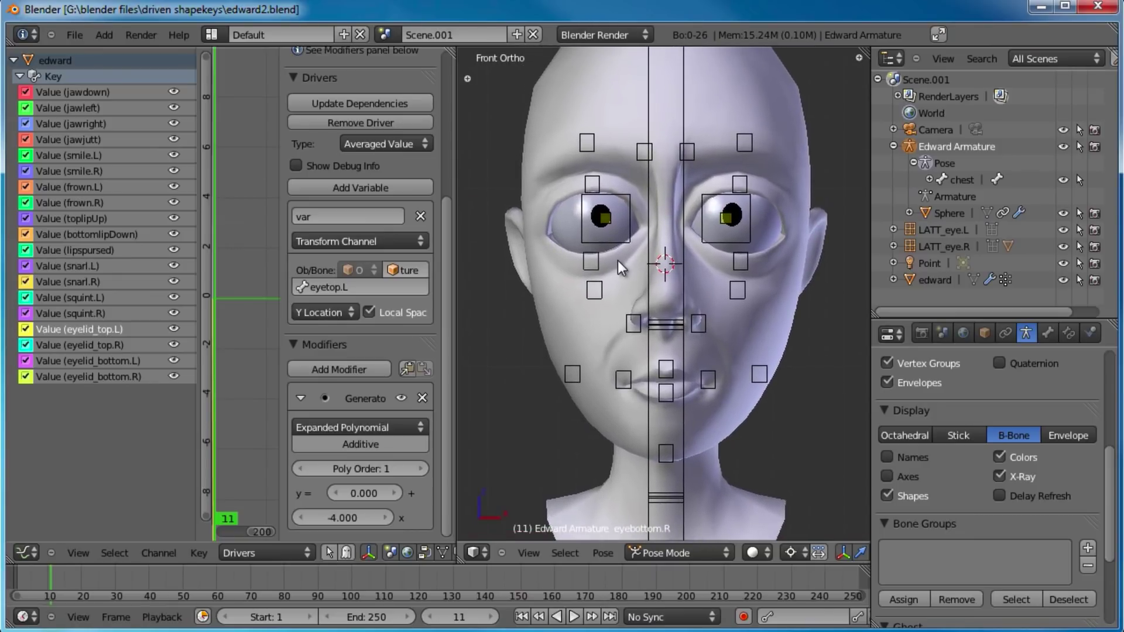
pyautogui.click(72, 35)
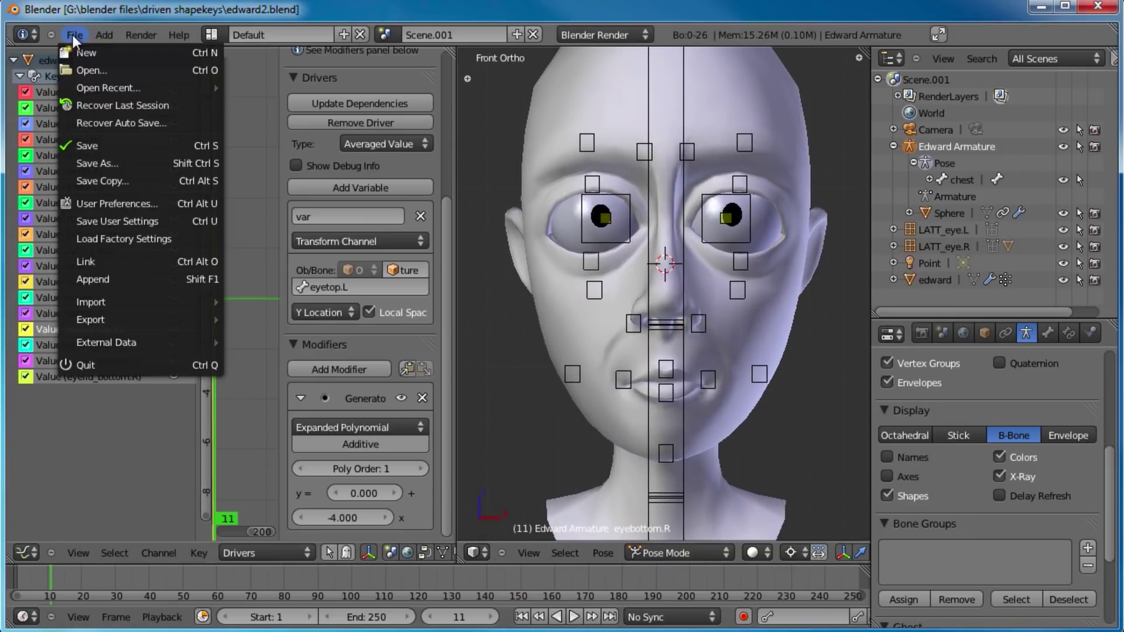
pyautogui.click(129, 121)
pyautogui.click(183, 59)
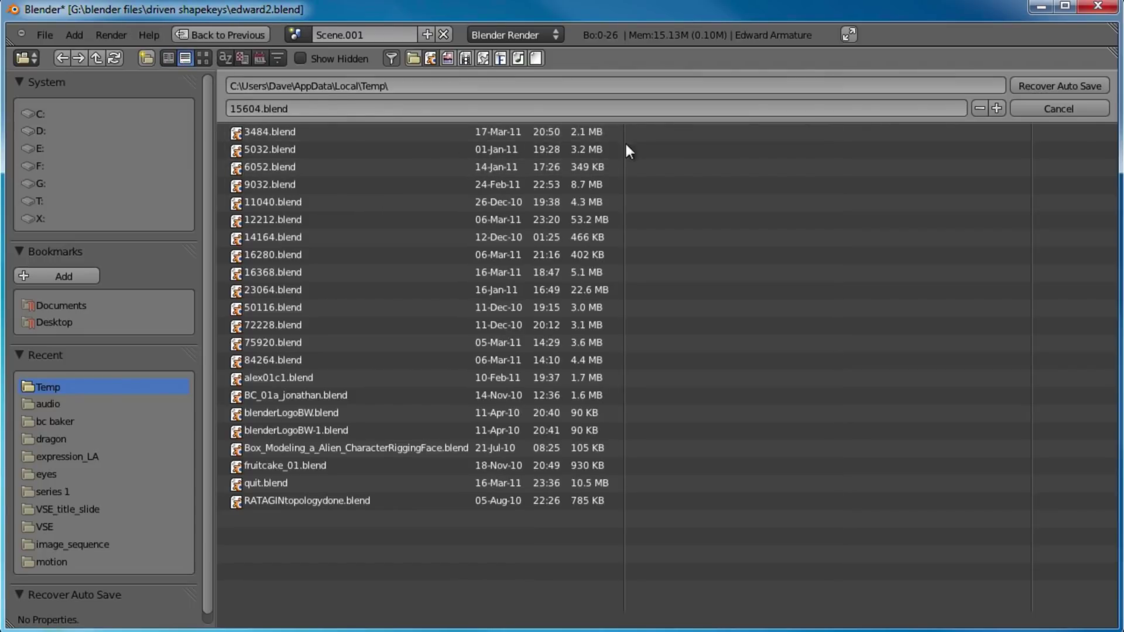
pyautogui.click(259, 58)
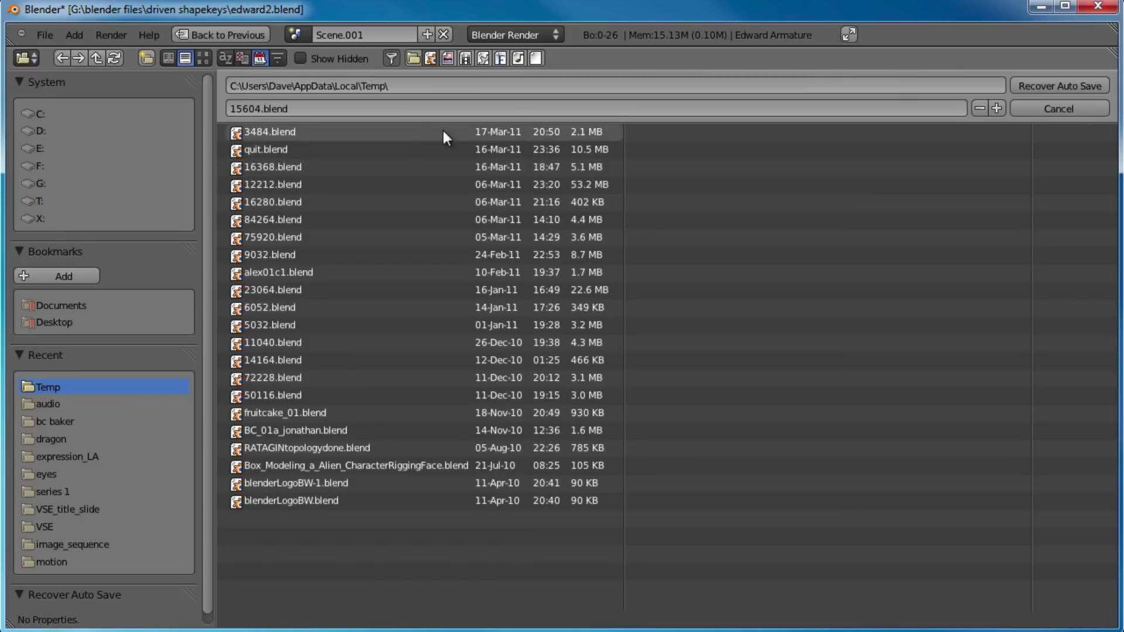
pyautogui.click(1077, 108)
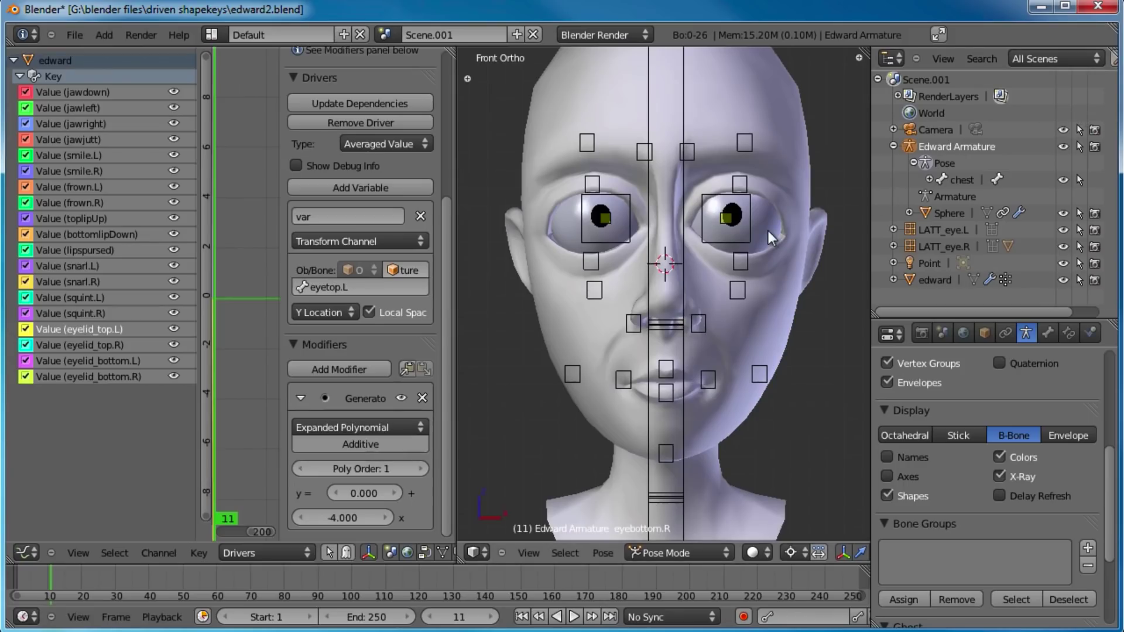
# - Select the head mesh and copy the driver from the eyelid_bottom.R shape key value
pyautogui.scroll(-2, 754, 255)
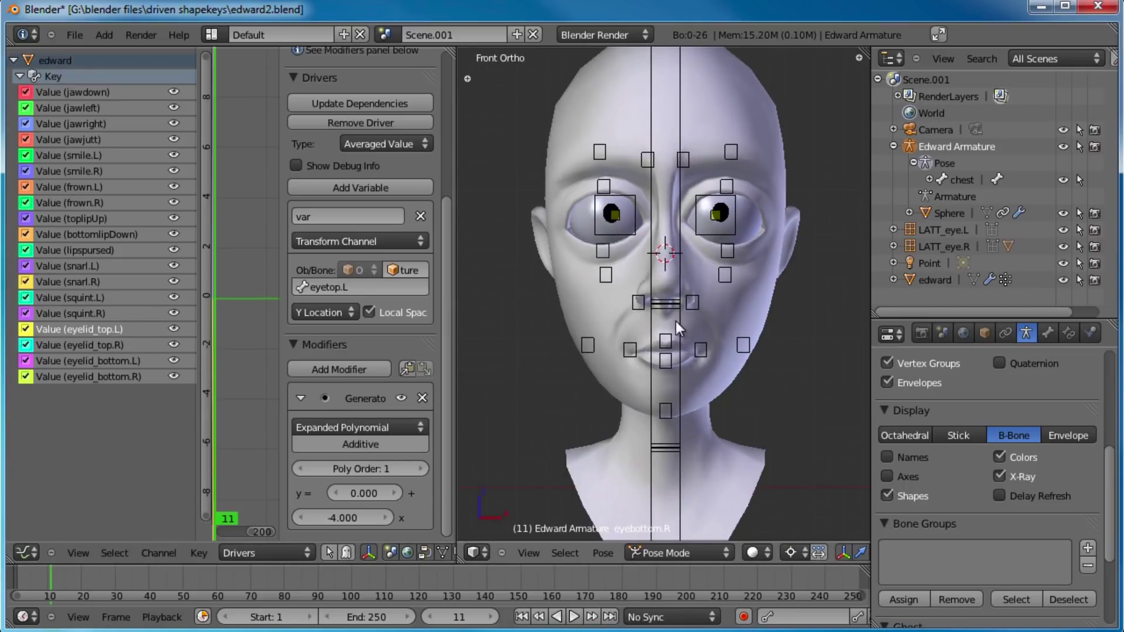
pyautogui.scroll(1, 663, 359)
pyautogui.scroll(2, 662, 359)
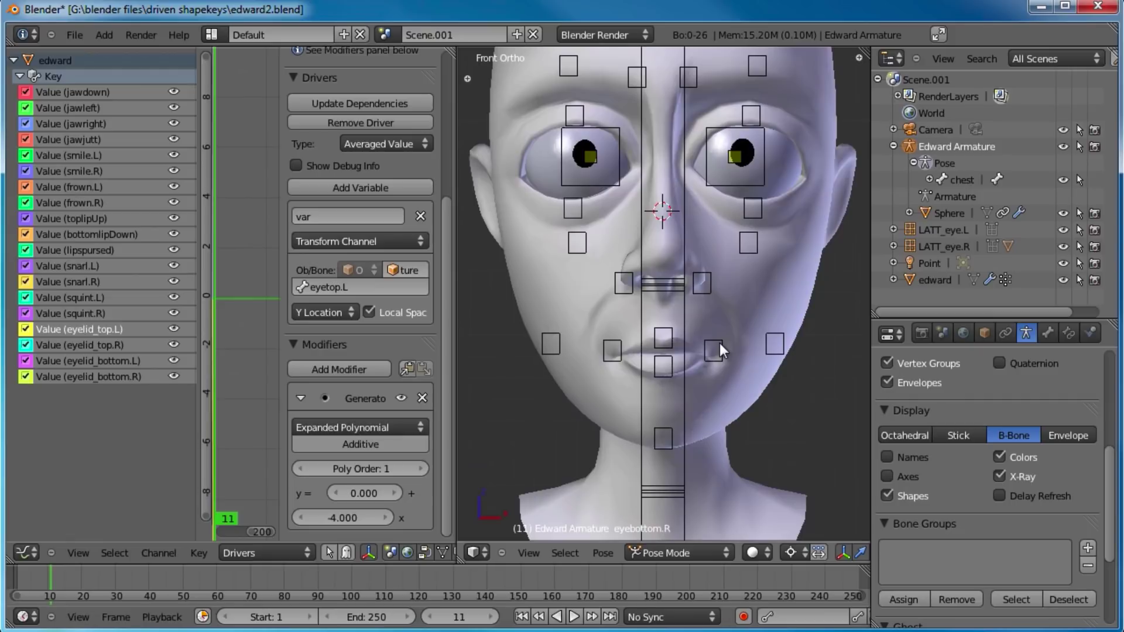
pyautogui.rightClick(775, 286)
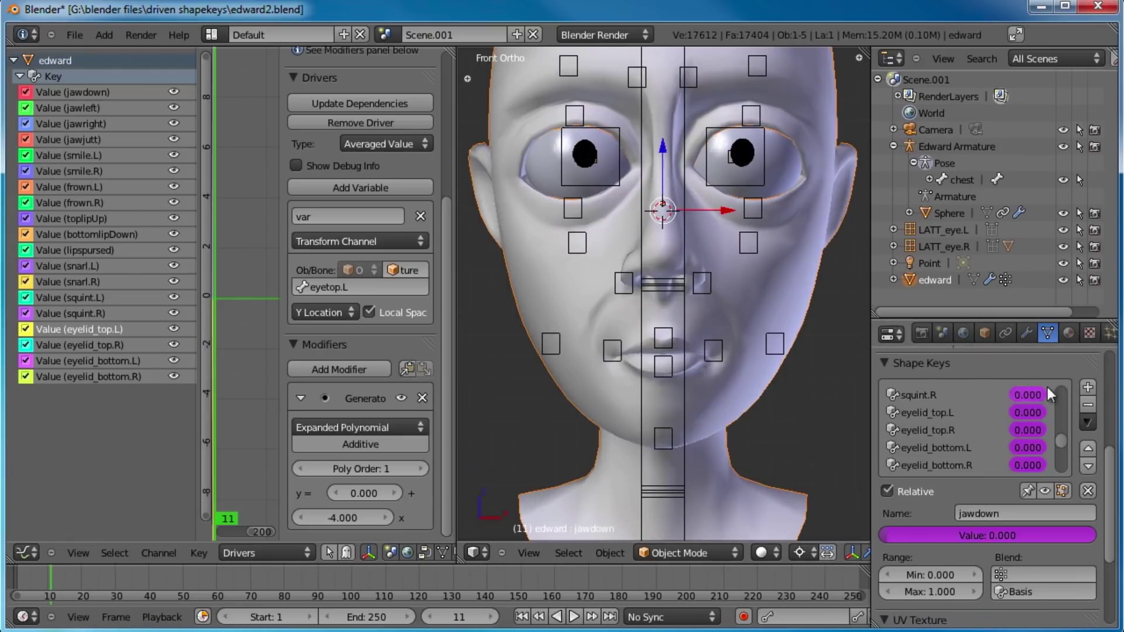
pyautogui.moveTo(1059, 441); pyautogui.dragTo(1063, 454)
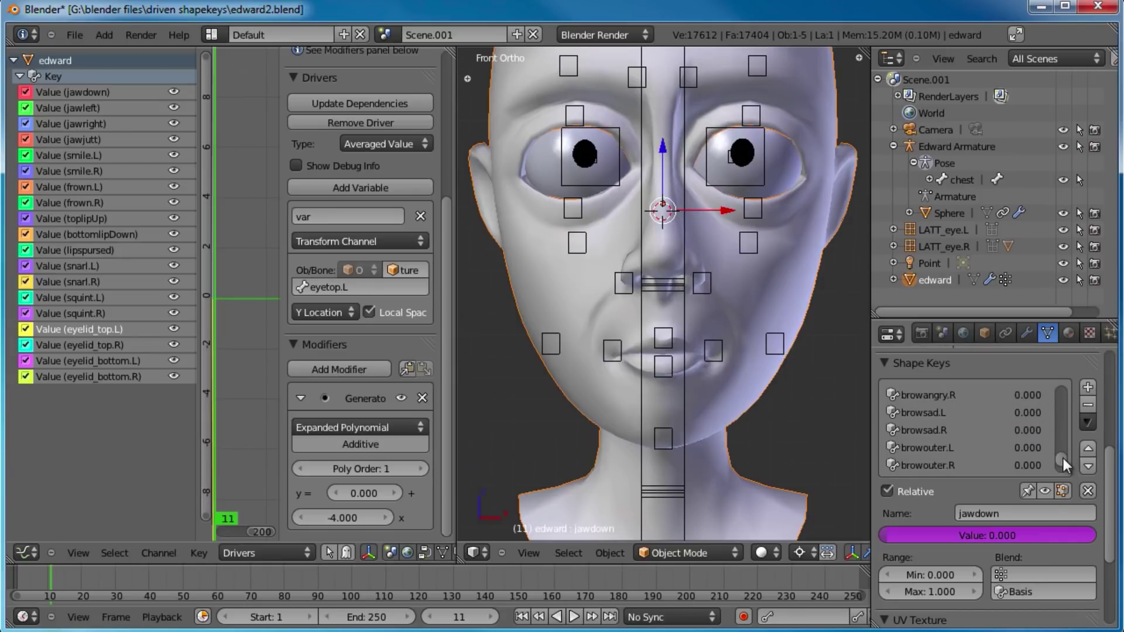
pyautogui.rightClick(1030, 395)
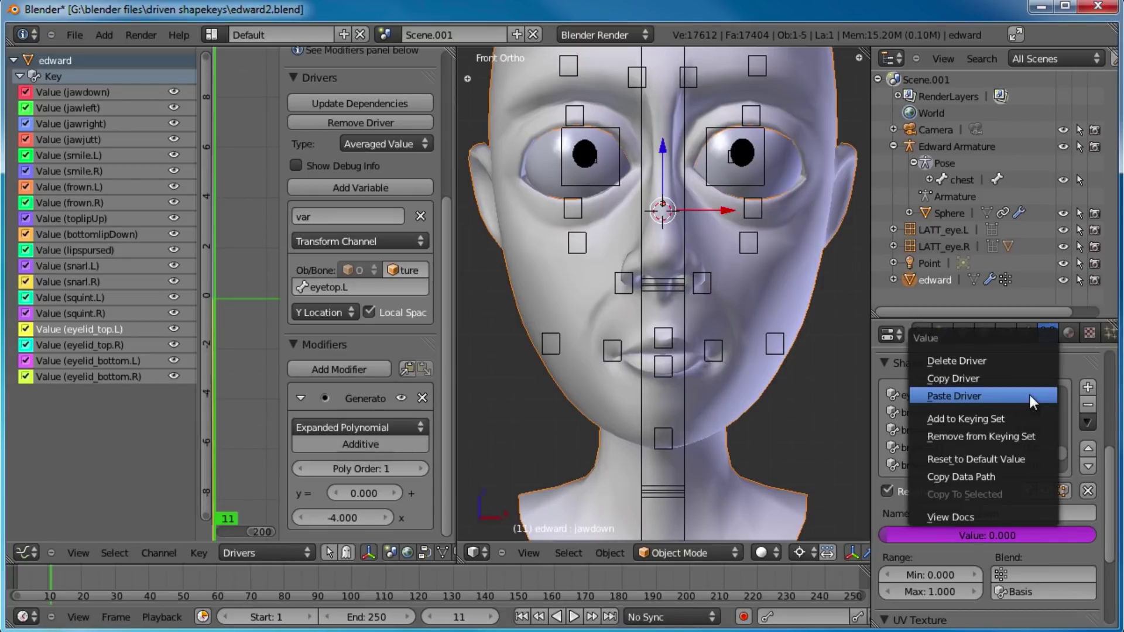
pyautogui.click(1025, 382)
# - Paste the copied driver onto the browangry.L, browangry.R, browsad.L and browsad.R shape key values
pyautogui.rightClick(1035, 412)
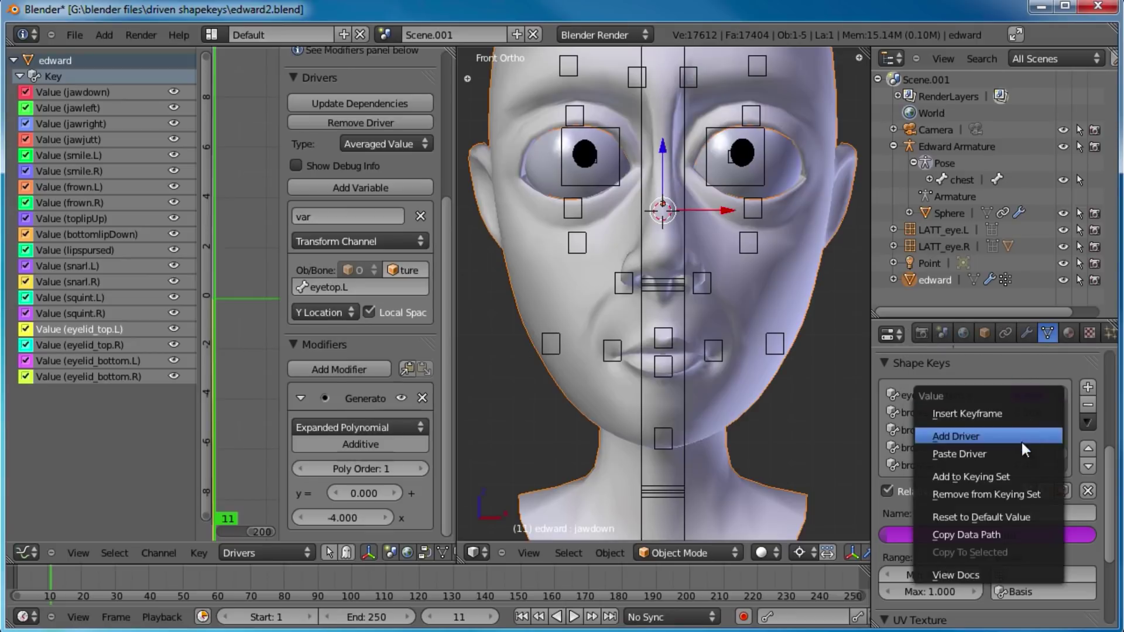
pyautogui.click(1022, 452)
pyautogui.rightClick(1038, 432)
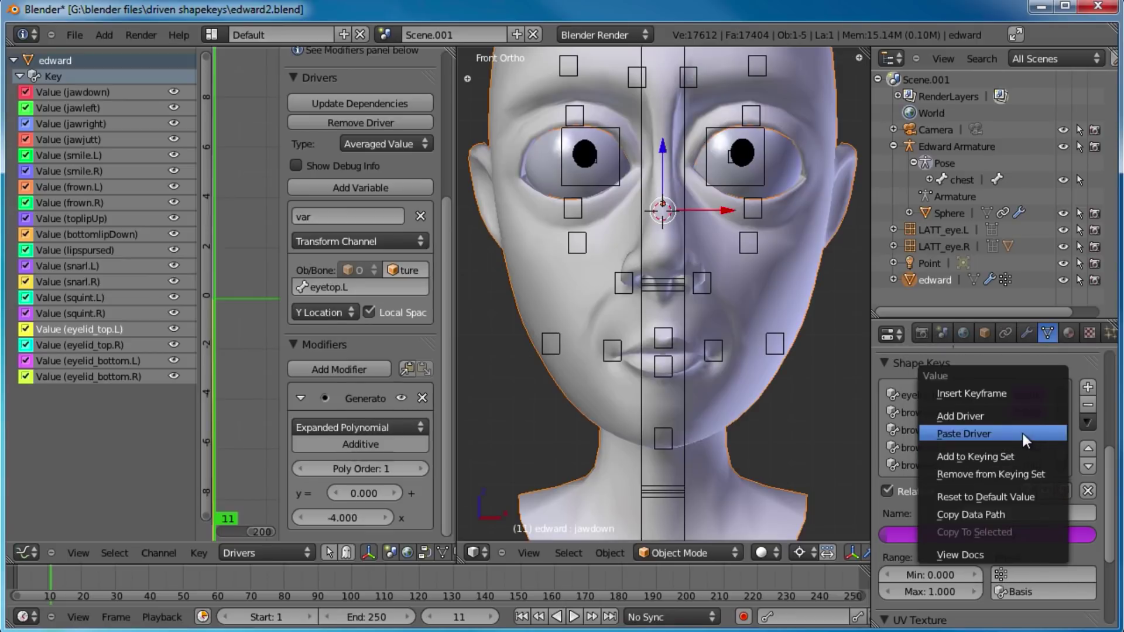
pyautogui.click(1023, 433)
pyautogui.rightClick(1030, 449)
pyautogui.click(1025, 454)
pyautogui.rightClick(1030, 465)
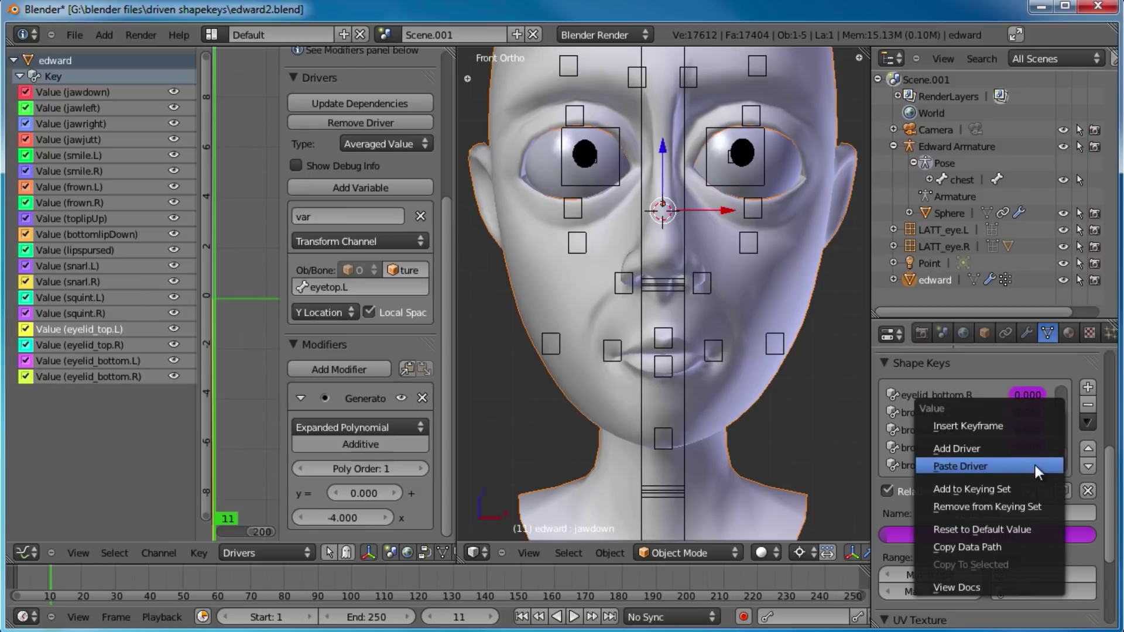
pyautogui.click(1030, 468)
# - Paste the copied driver onto the browouter.L and browouter.R shape key values
pyautogui.moveTo(1063, 456); pyautogui.dragTo(1062, 465)
pyautogui.rightClick(1030, 433)
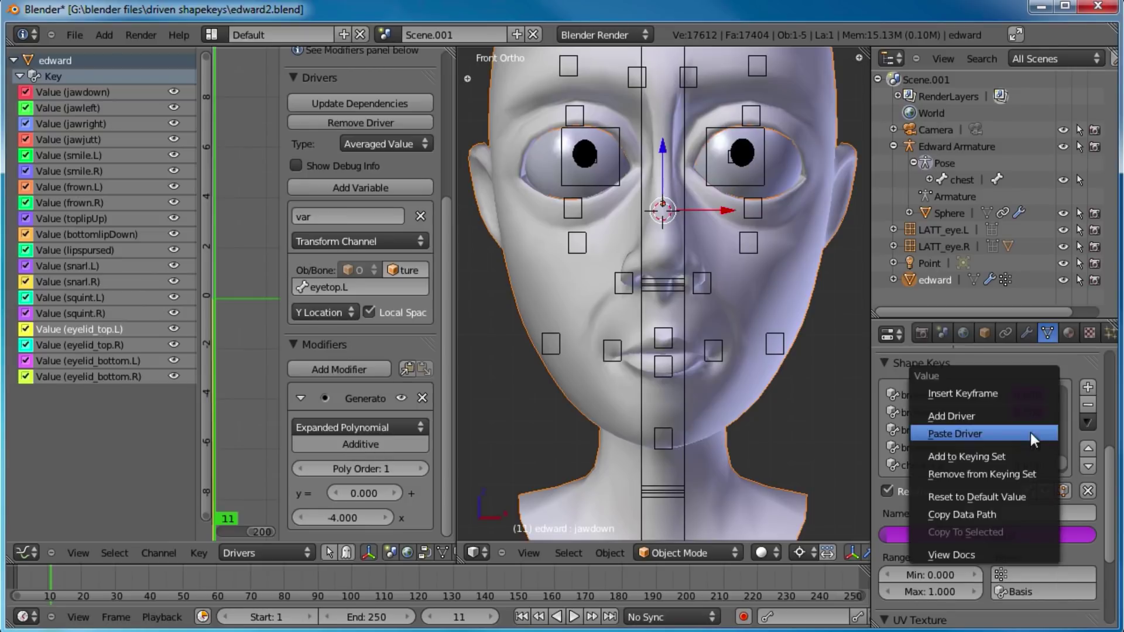
pyautogui.click(1024, 436)
pyautogui.rightClick(1034, 447)
pyautogui.click(1034, 448)
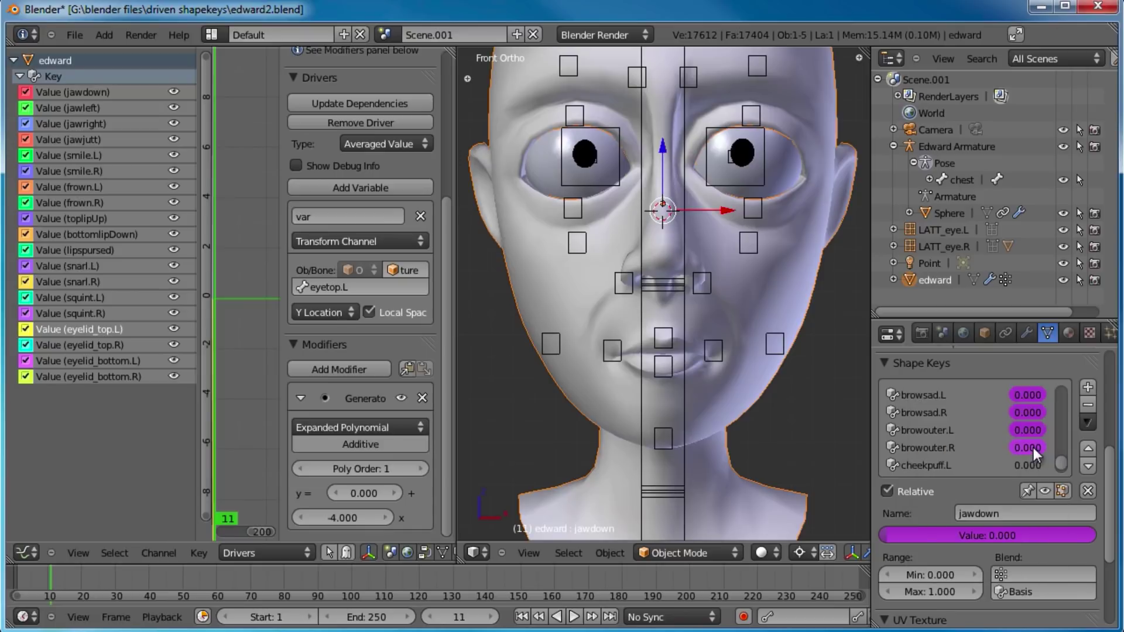
# - Set the browangry.L driver's target bone to eyebrowinner.L and its polynomial coefficient to -4
pyautogui.click(93, 437)
pyautogui.click(96, 394)
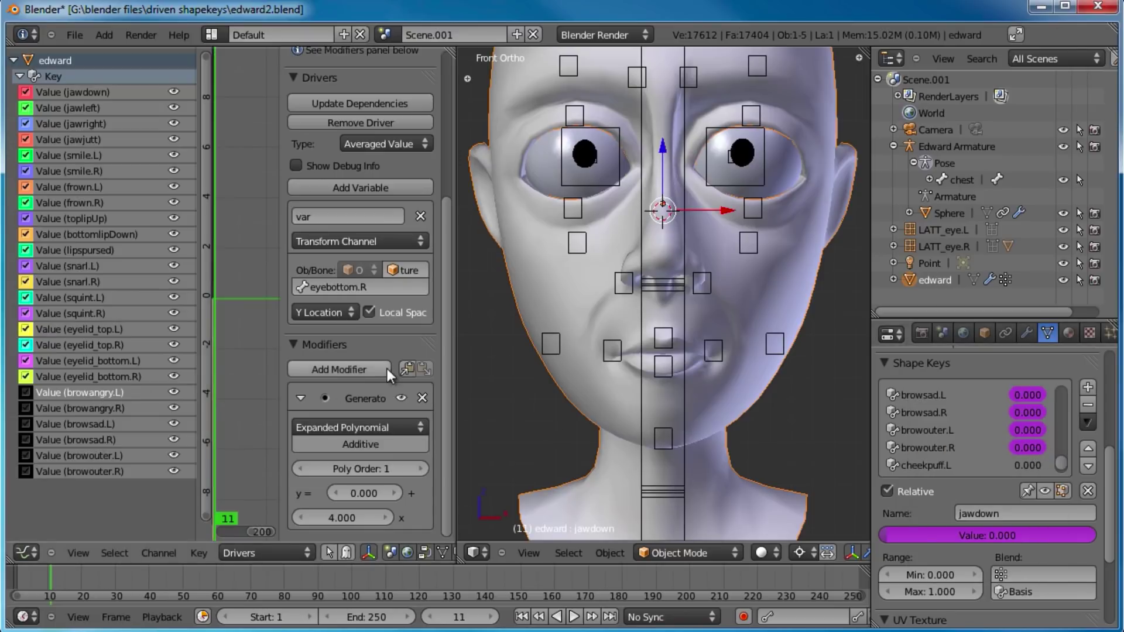
pyautogui.click(383, 286)
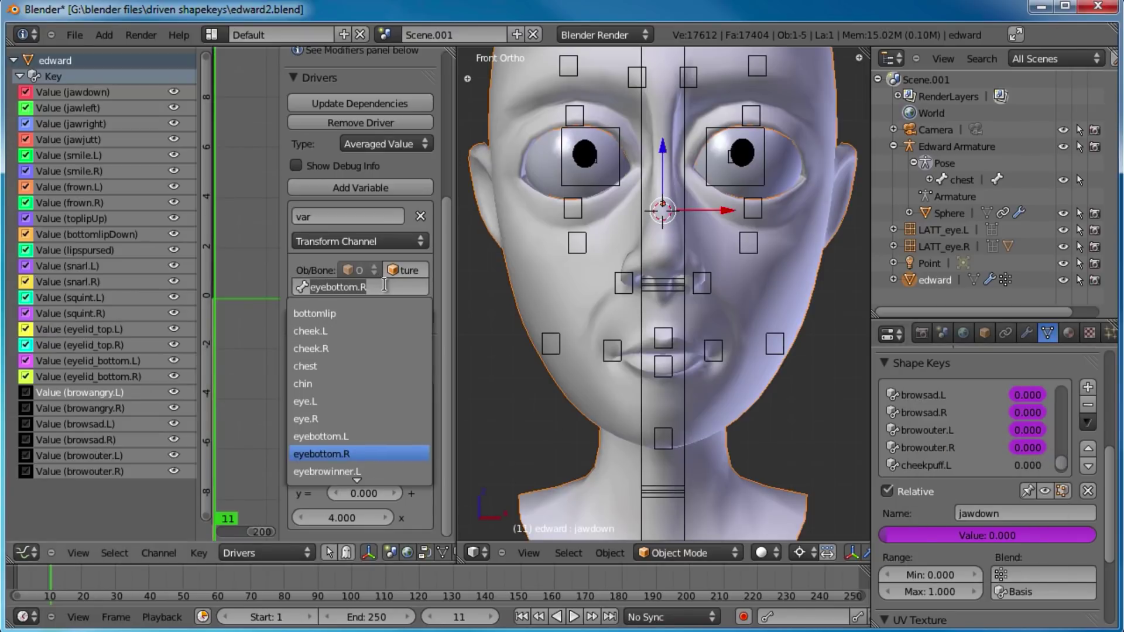
pyautogui.click(343, 471)
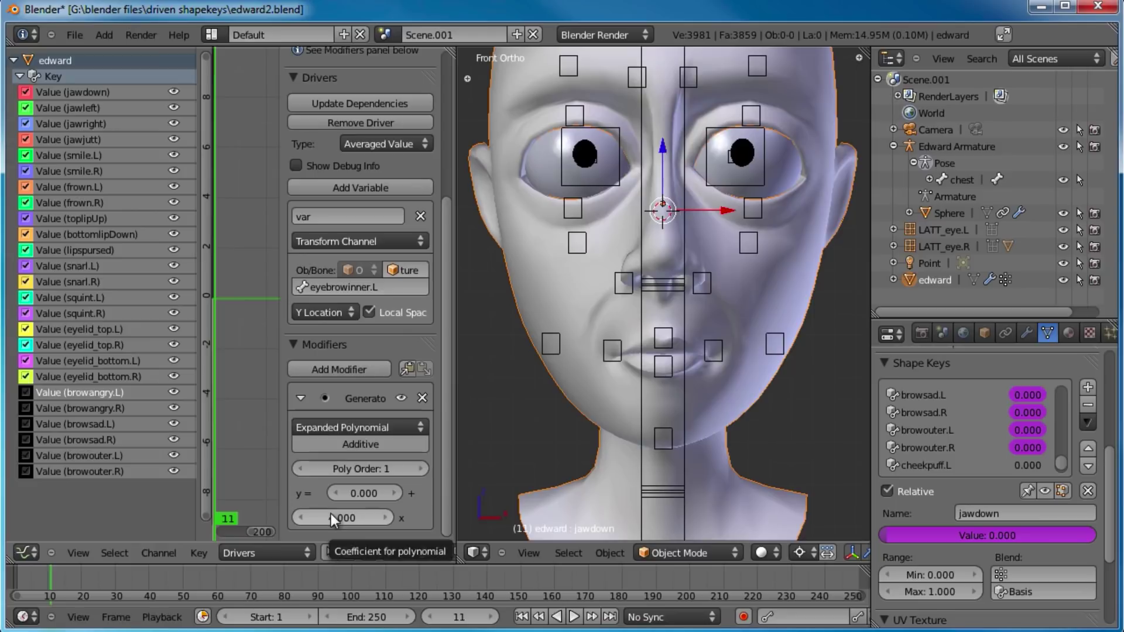
pyautogui.click(346, 514)
pyautogui.click(298, 517)
pyautogui.write('-4')
pyautogui.press('Return')
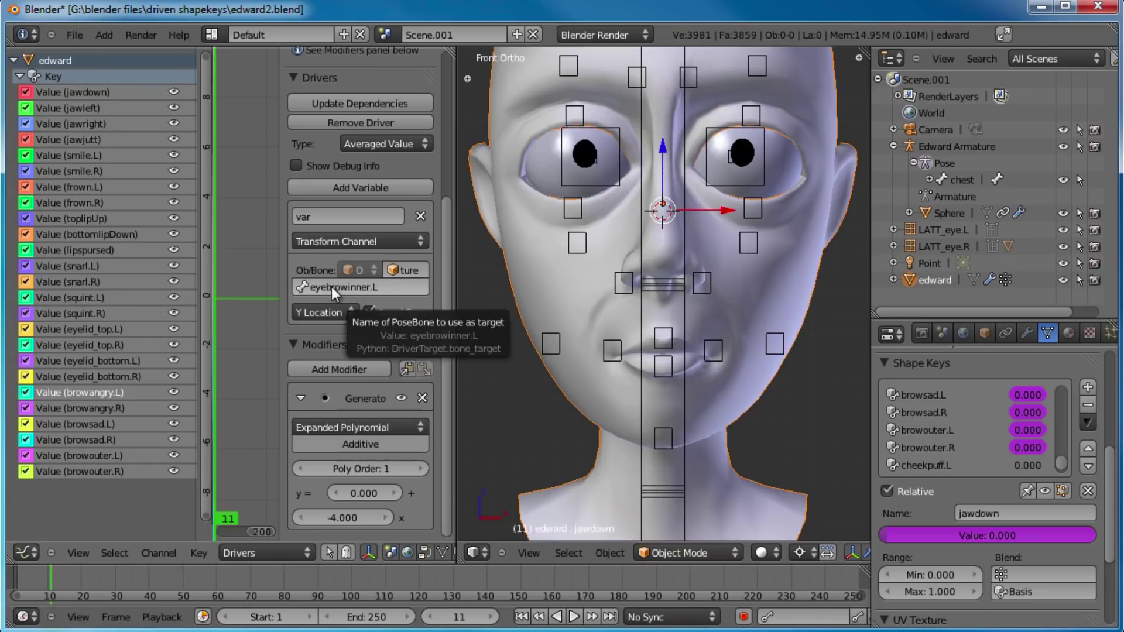
# - Set the browangry.R driver's target bone to eyebrowinner.R and its polynomial coefficient to -4
pyautogui.click(96, 409)
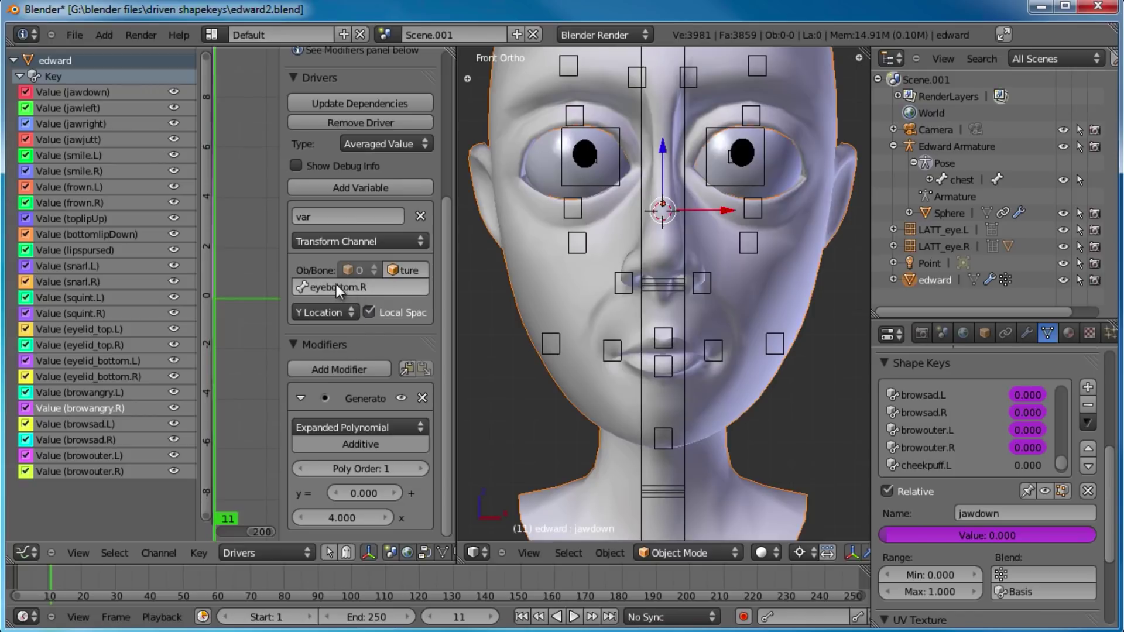
pyautogui.click(105, 392)
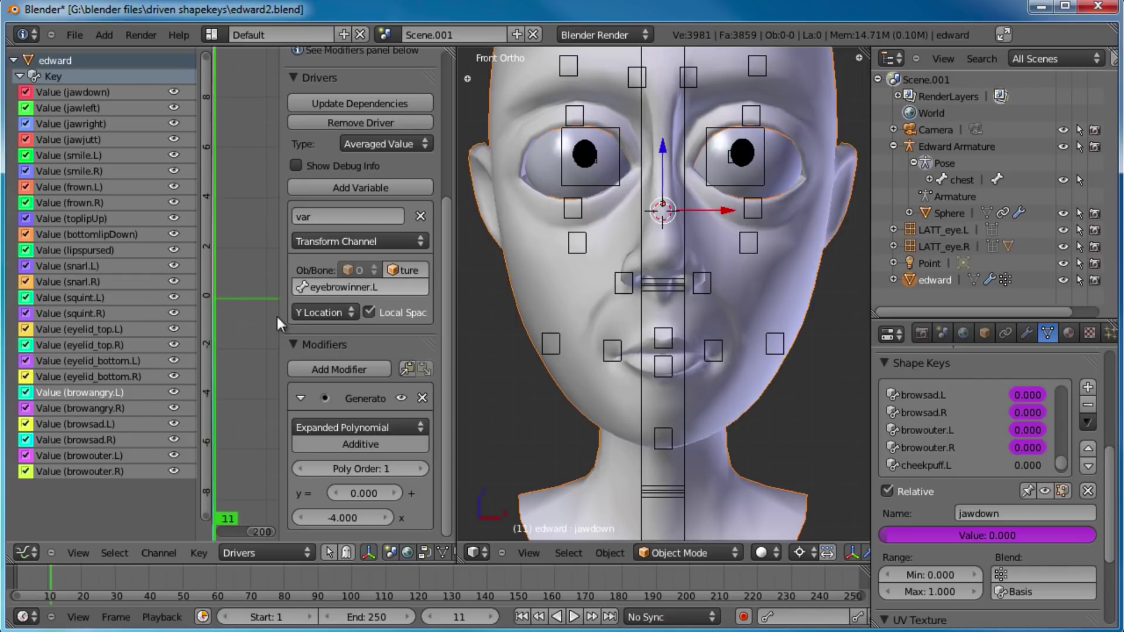
pyautogui.click(106, 405)
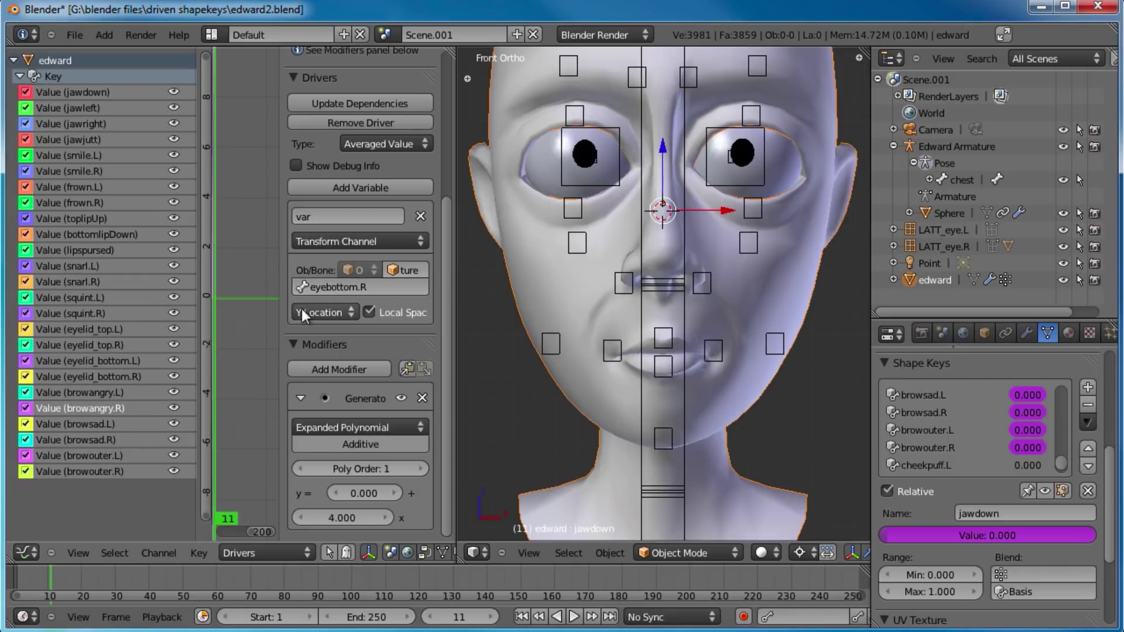
pyautogui.click(323, 288)
pyautogui.hotkey('ctrl', 'v')
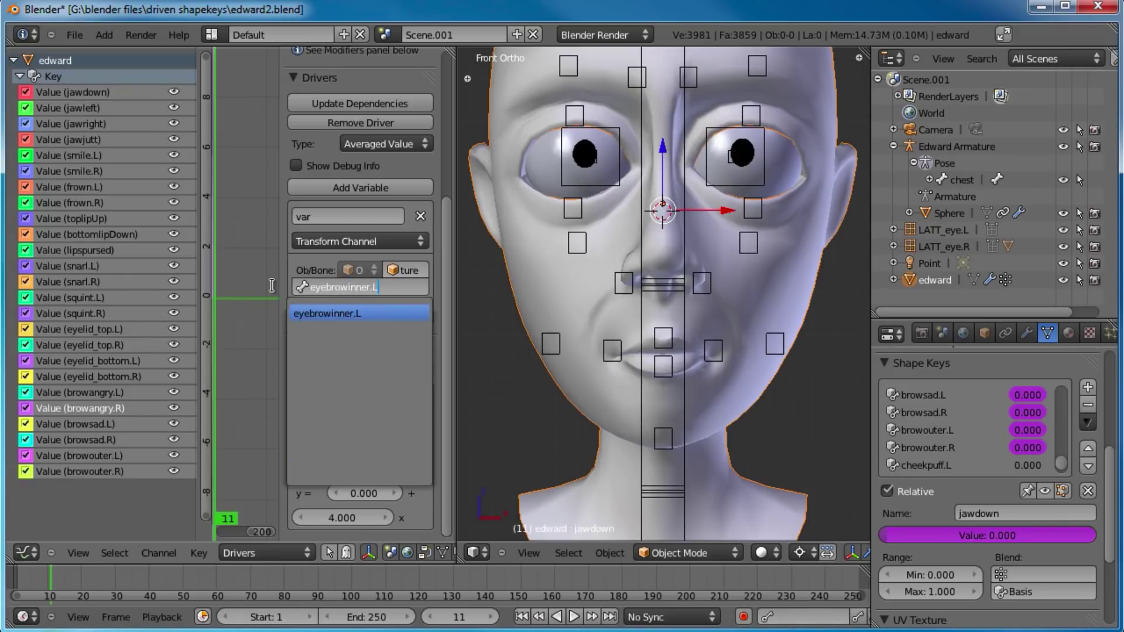
pyautogui.press('BackSpace')
pyautogui.write('R')
pyautogui.press('Return')
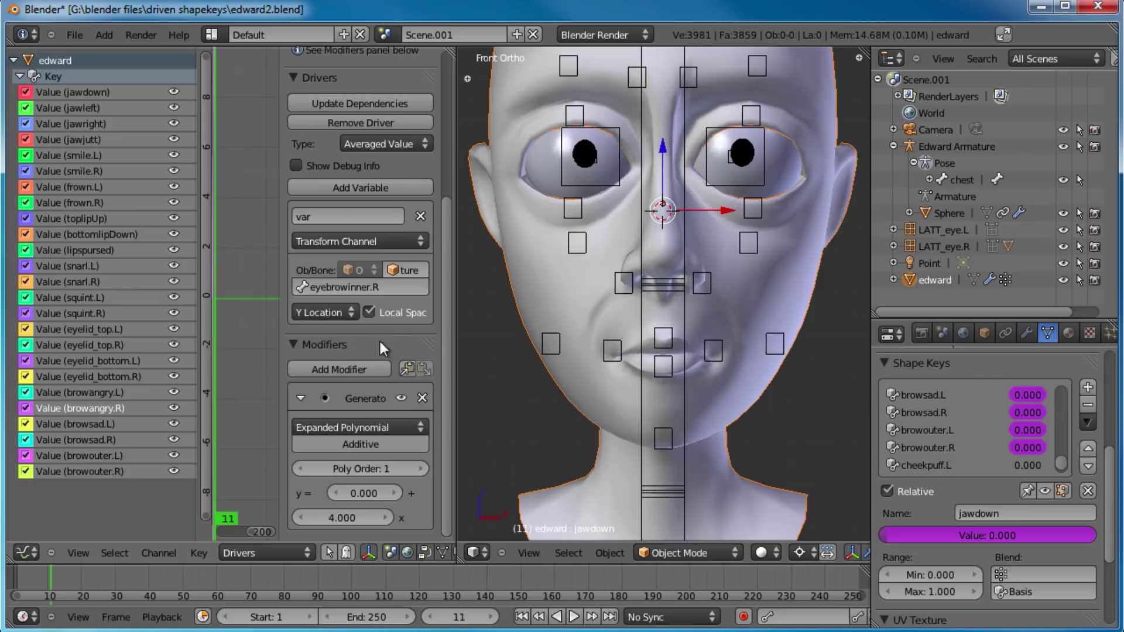
pyautogui.click(301, 517)
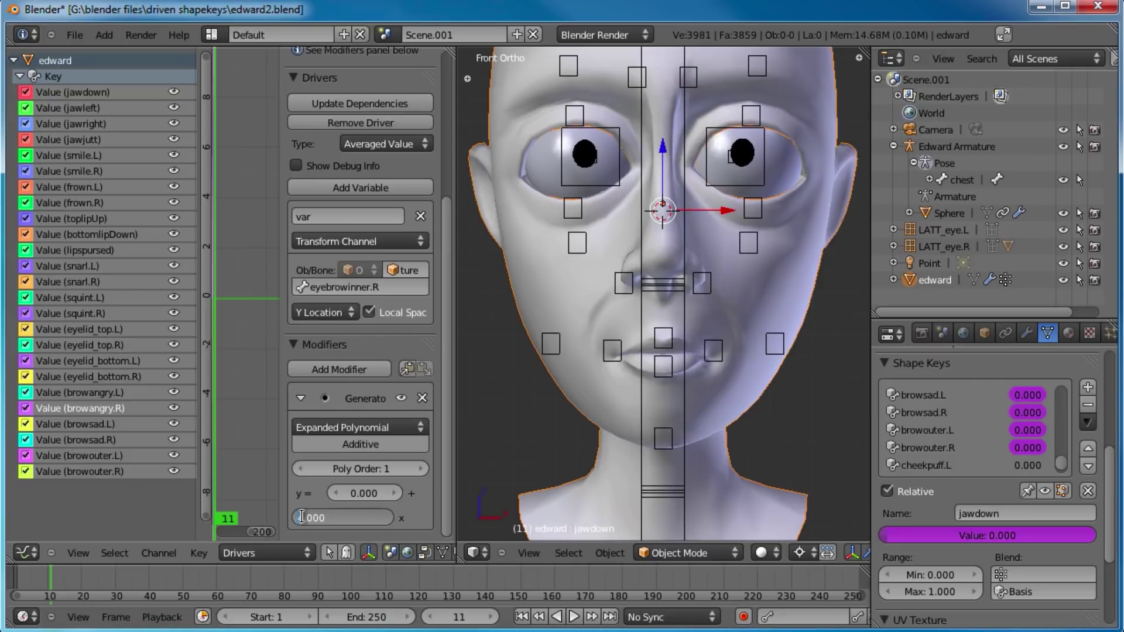
pyautogui.write('-')
pyautogui.press('Return')
# - Set the browsad.L driver's target bone to eyebrowinner.L
pyautogui.click(114, 393)
pyautogui.click(115, 409)
pyautogui.click(108, 426)
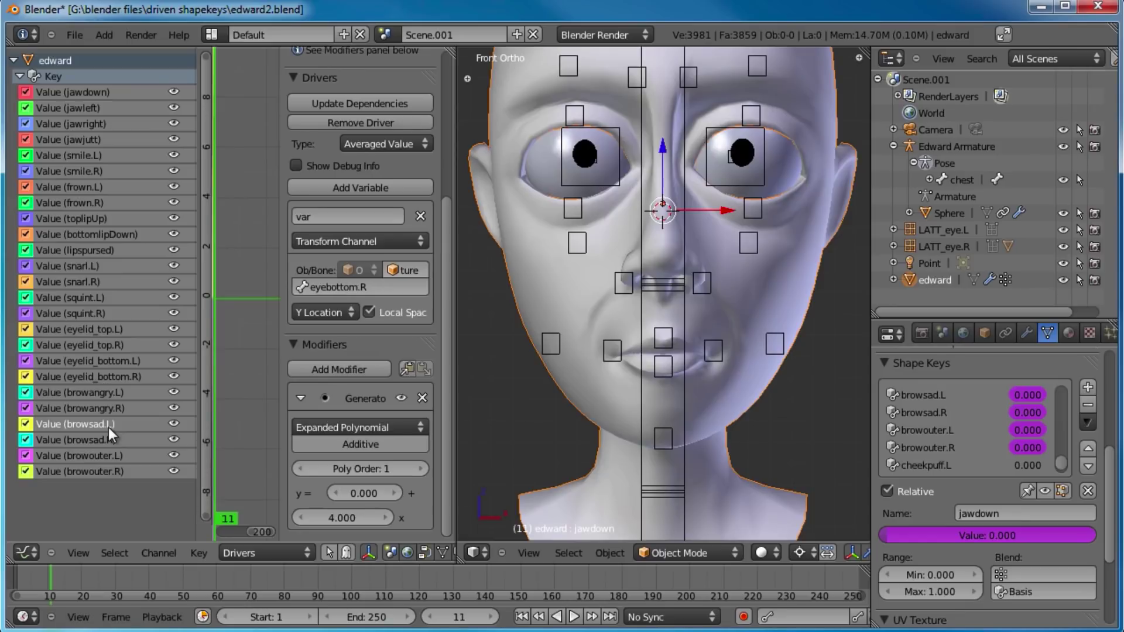
pyautogui.click(376, 287)
pyautogui.write('eyebrowinner.')
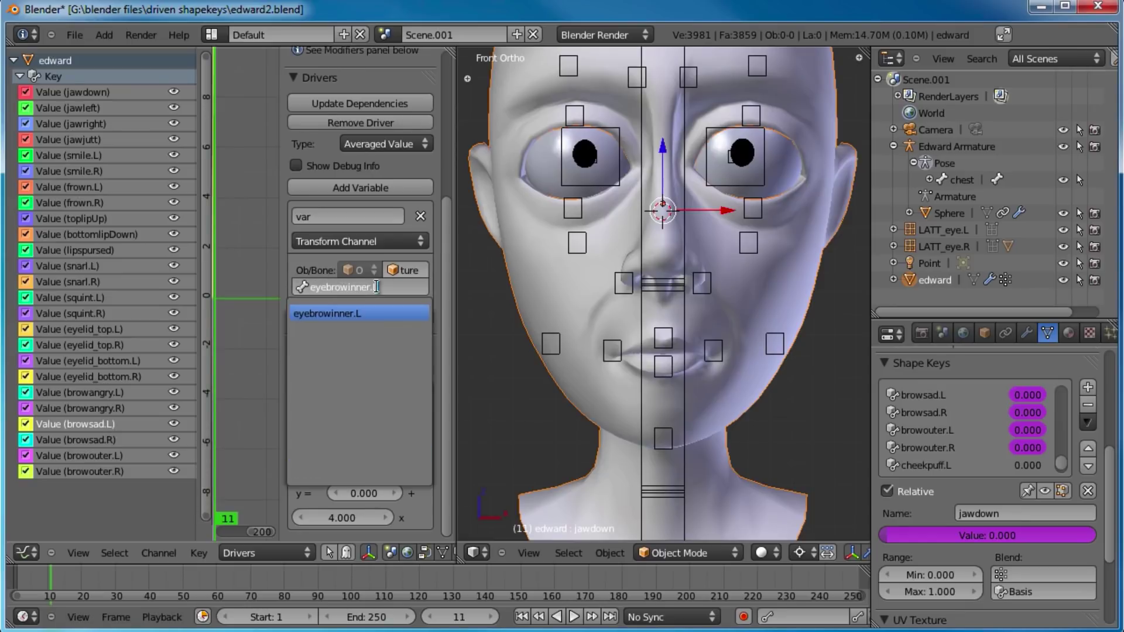
pyautogui.press('Escape')
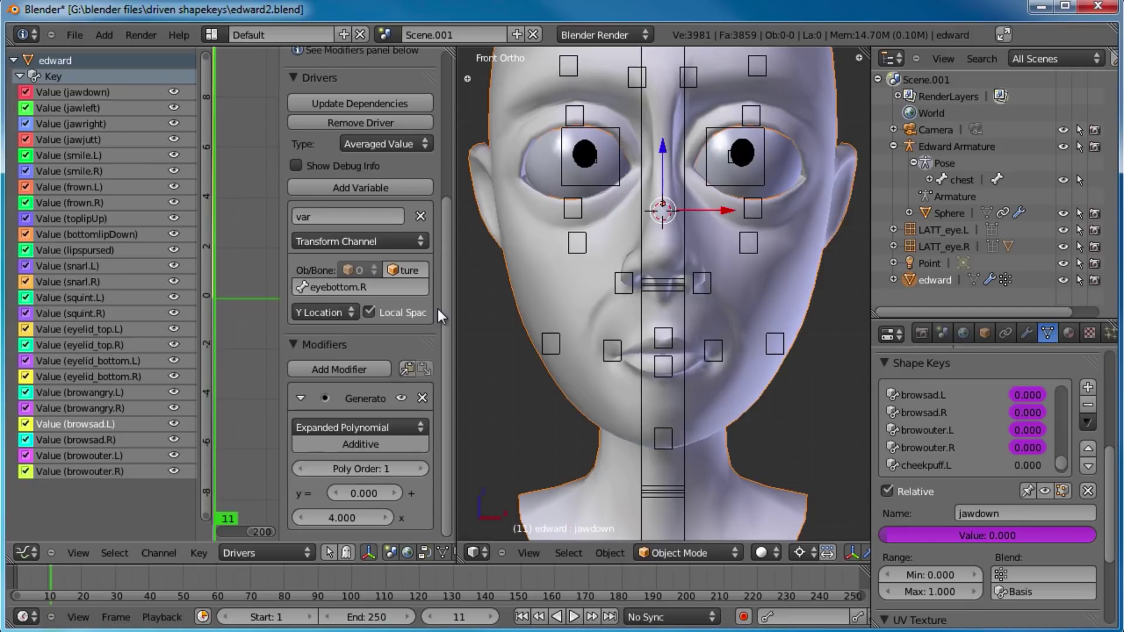
pyautogui.click(389, 288)
pyautogui.write('eyebrowinner.L')
pyautogui.press('Return')
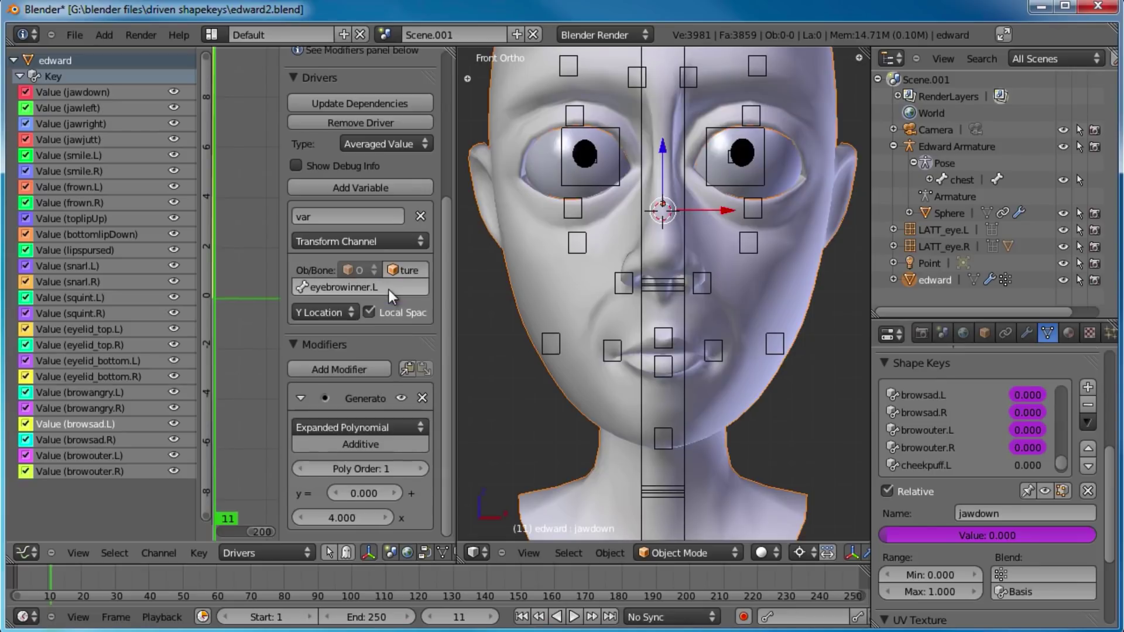
# - Set the browsad.R driver's target bone to eyebrowinner.R
pyautogui.click(103, 441)
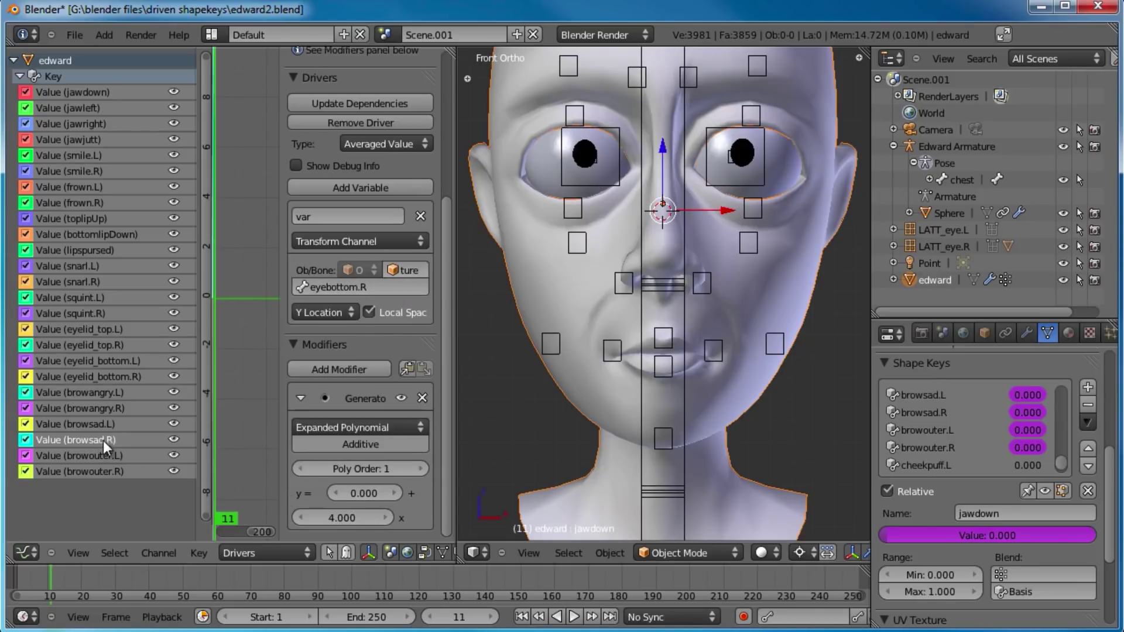
pyautogui.click(351, 286)
pyautogui.write('eyebrowinner.L')
pyautogui.press('BackSpace')
pyautogui.write('R')
pyautogui.press('Return')
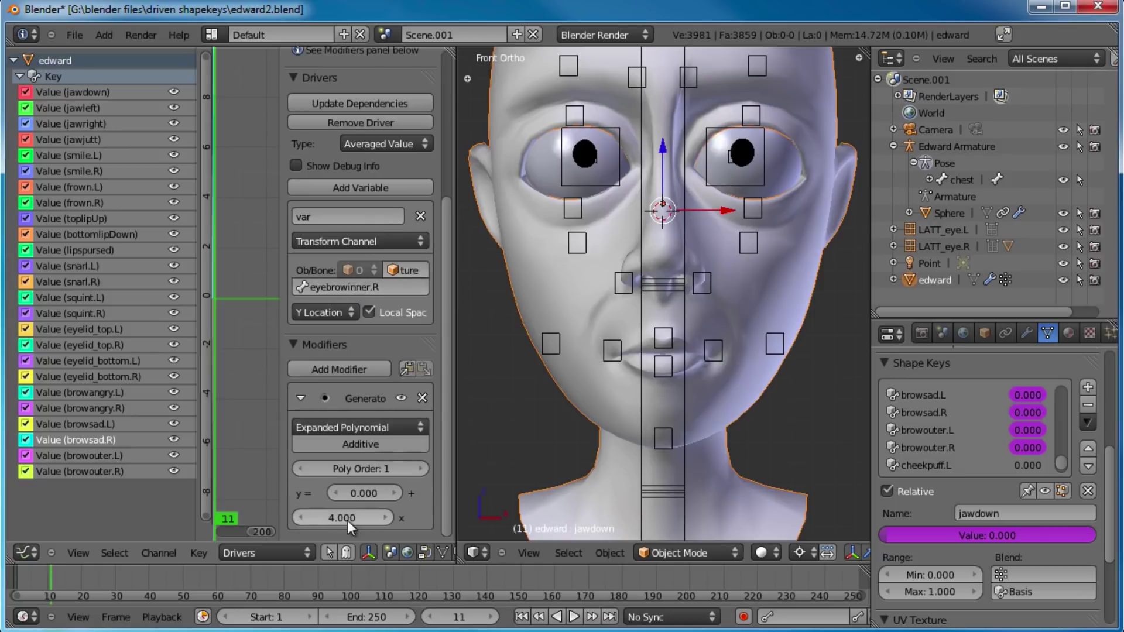
# - Set the browouter.L driver's target bone to eyebrowouter.L
pyautogui.click(119, 454)
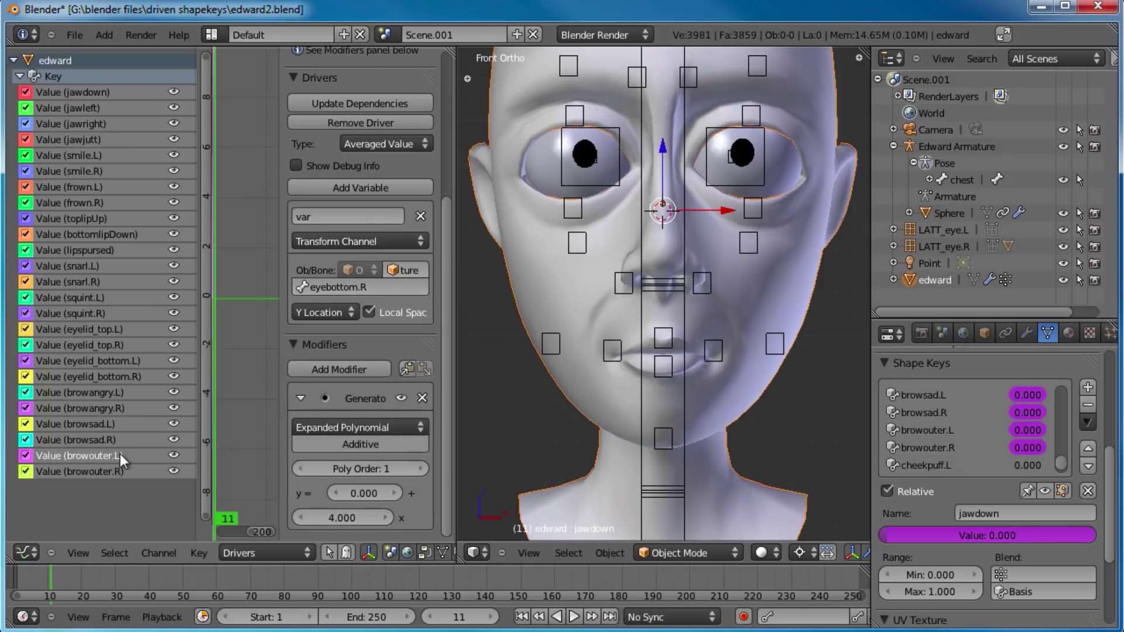
pyautogui.click(379, 287)
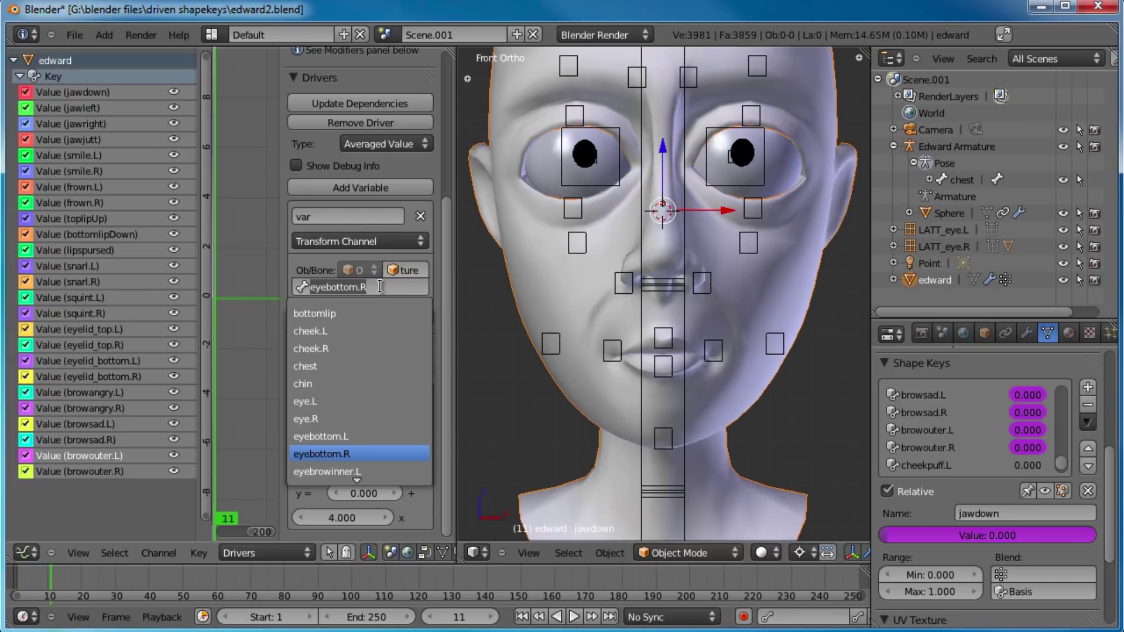
pyautogui.press('Down')
pyautogui.press('Down')
pyautogui.press('Down')
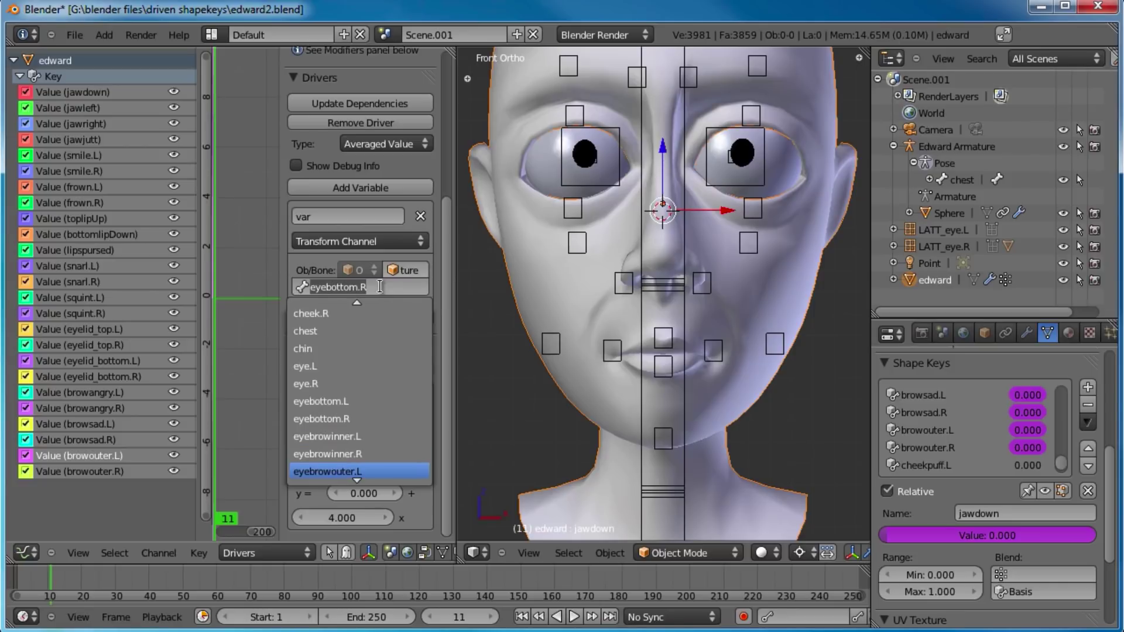
pyautogui.press('Return')
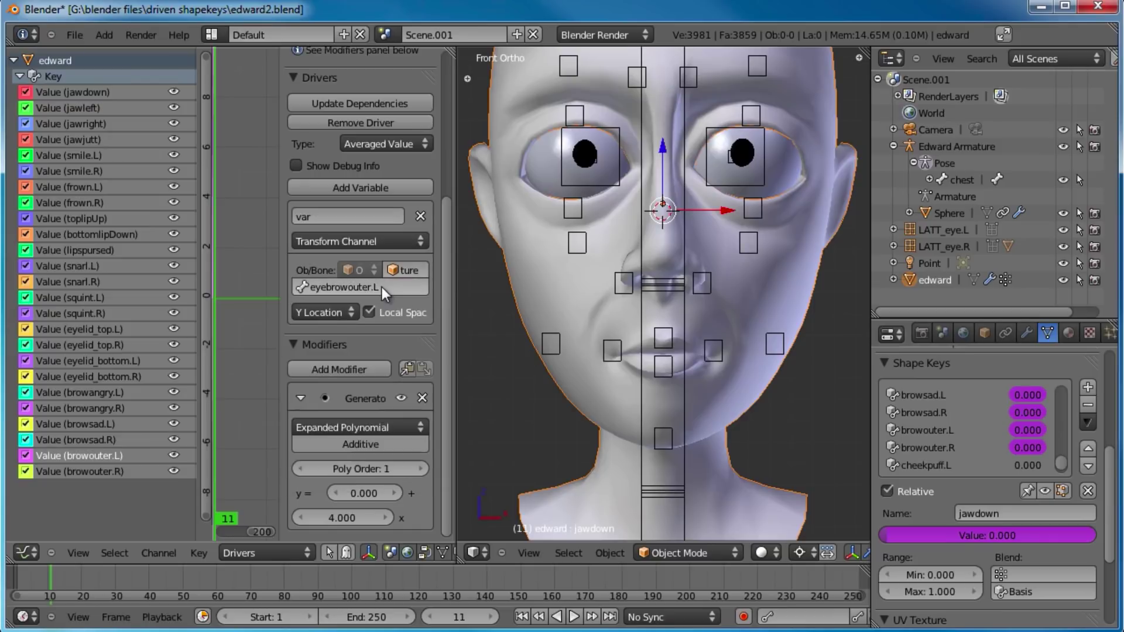
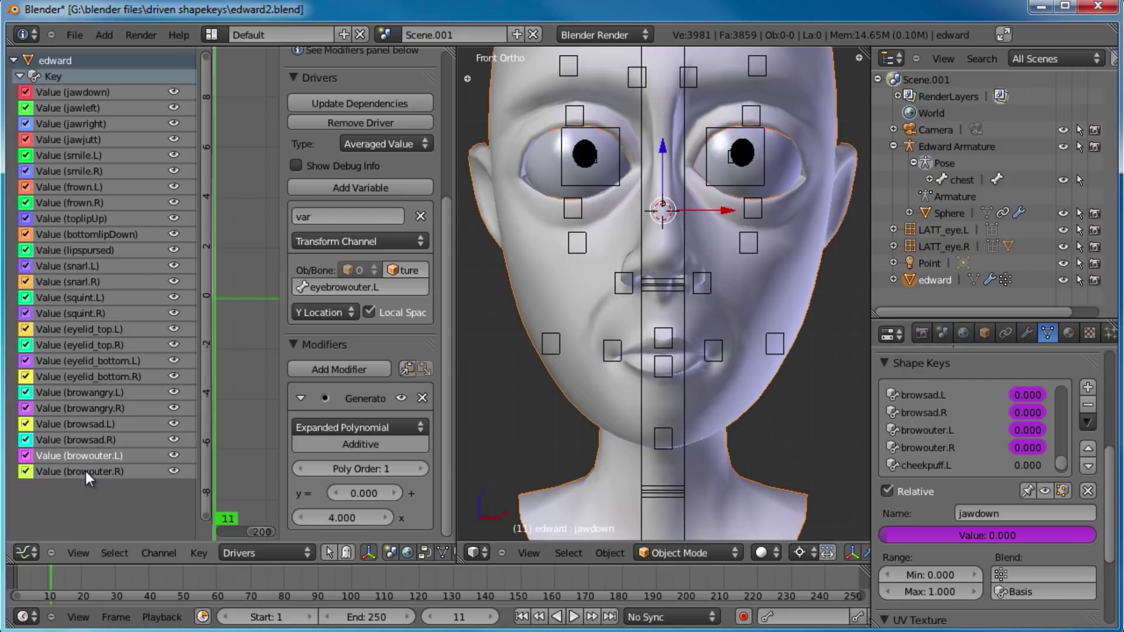
# - Set the browouter.R driver's target bone to eyebrowinner.R
pyautogui.click(61, 473)
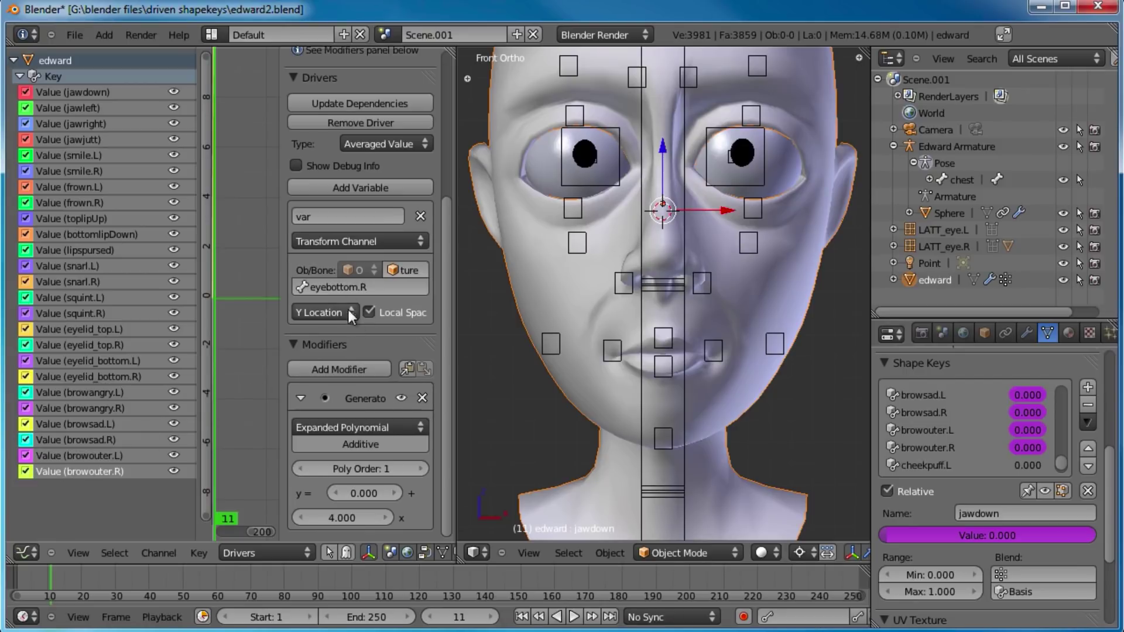
pyautogui.click(347, 287)
pyautogui.write('eyebrowinner.L')
pyautogui.press('BackSpace')
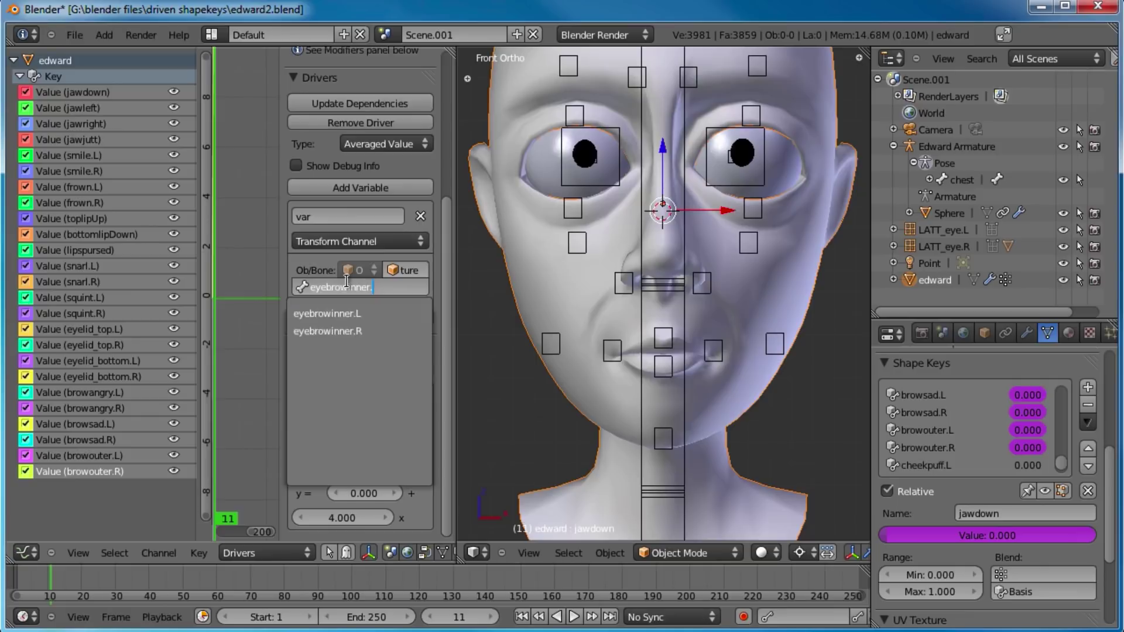
pyautogui.write('R')
pyautogui.press('Return')
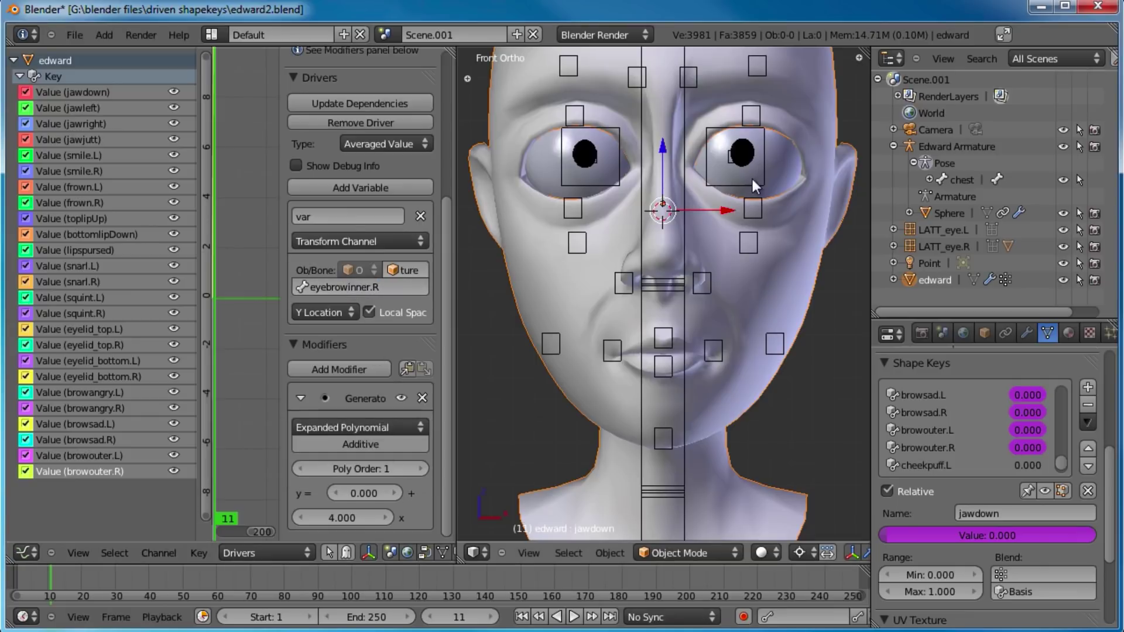
# - Test-move the inner and outer eyebrow control bones on both sides to check how the brows deform, cancelling each move
pyautogui.keyDown('shift'); pyautogui.moveTo(729, 283); pyautogui.dragTo(725, 369, button='middle'); pyautogui.keyUp('shift')
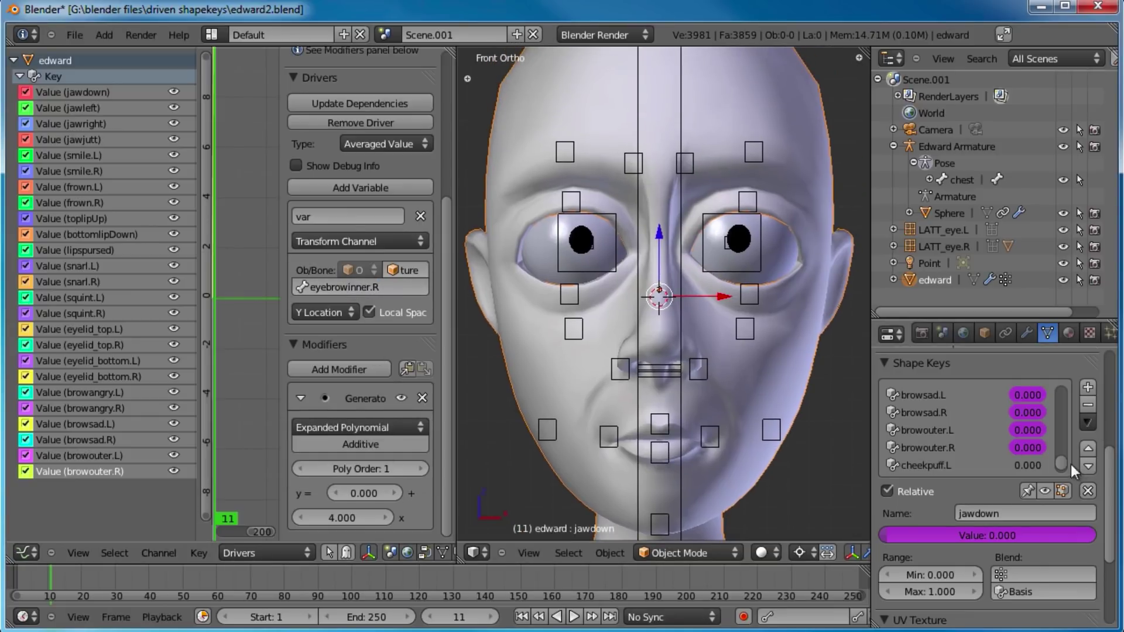
pyautogui.click(936, 449)
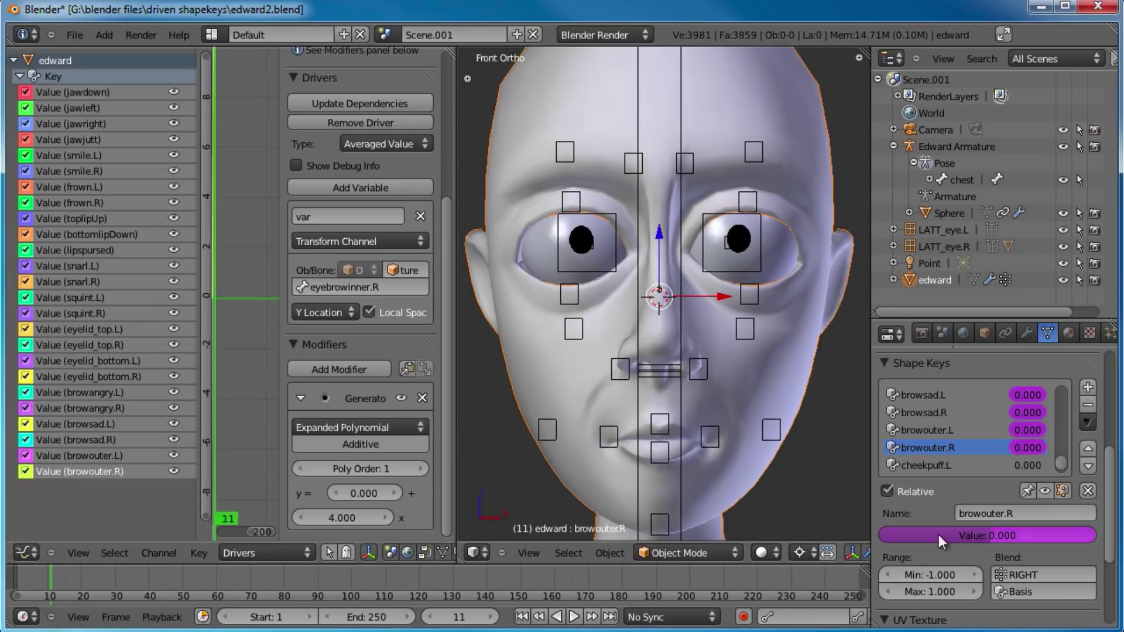
pyautogui.rightClick(758, 156)
pyautogui.press('g')
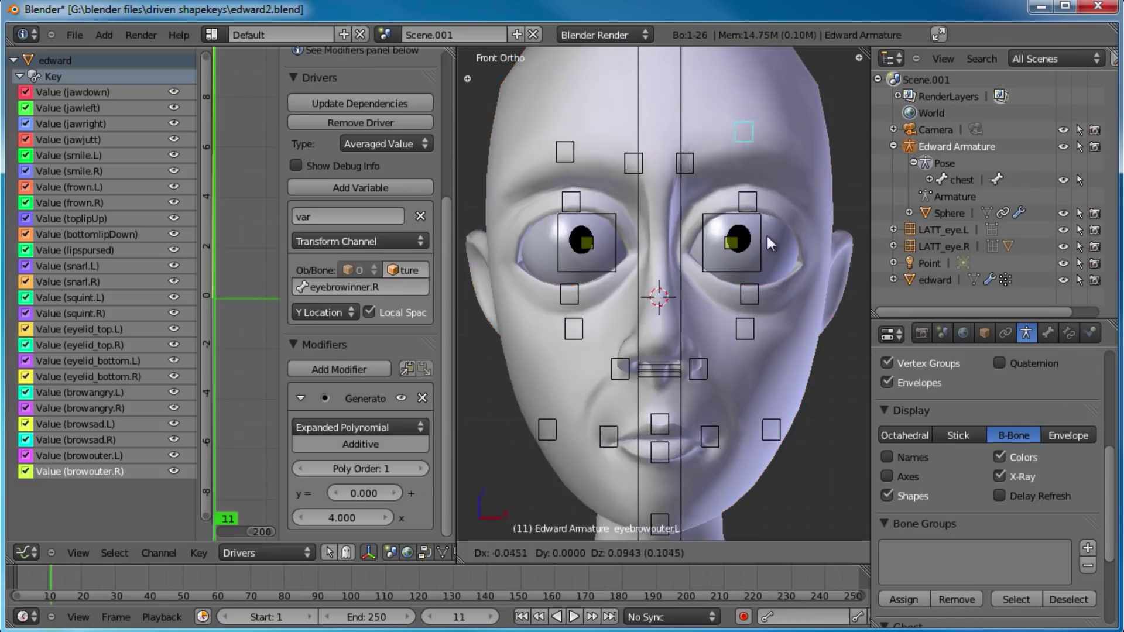
pyautogui.rightClick(768, 143)
pyautogui.rightClick(700, 171)
pyautogui.press('g')
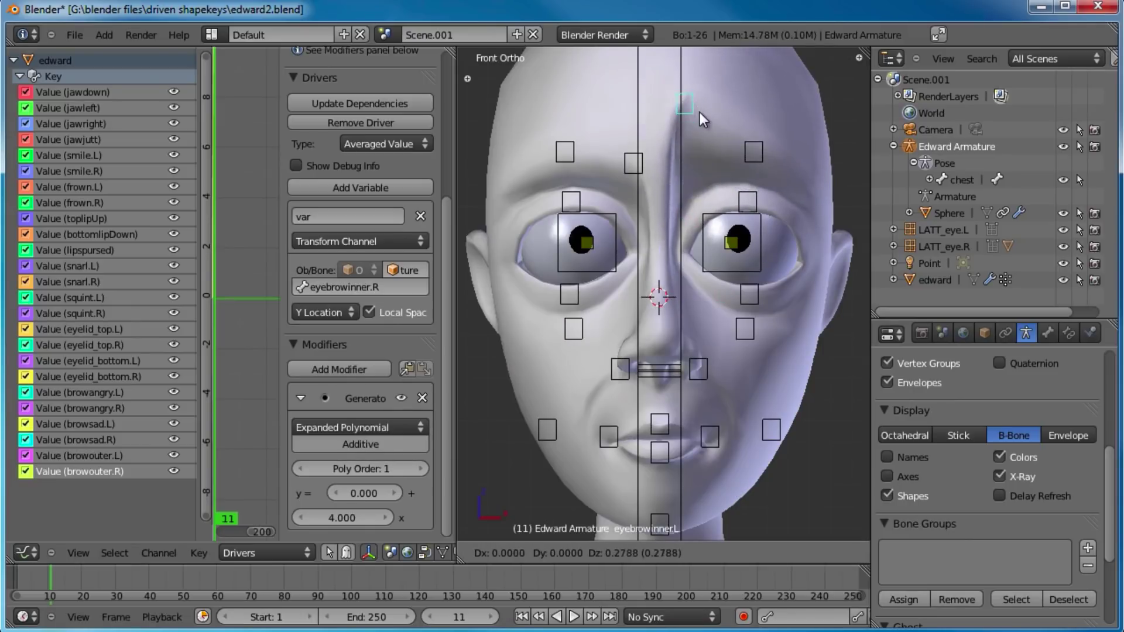
pyautogui.rightClick(687, 115)
pyautogui.rightClick(643, 167)
pyautogui.press('g')
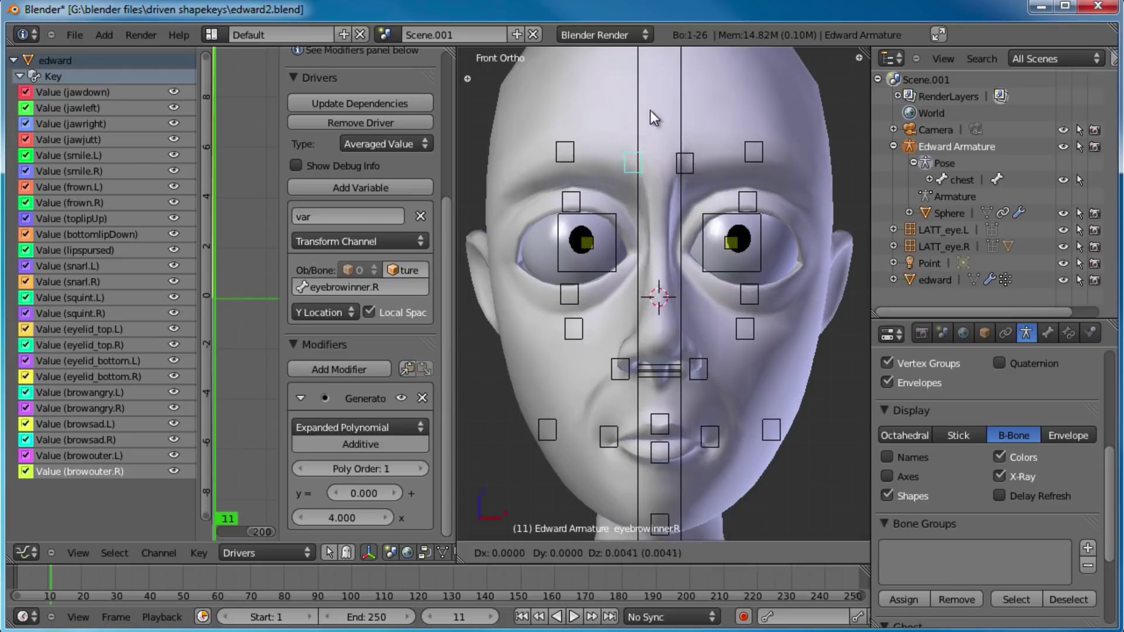
pyautogui.rightClick(638, 99)
pyautogui.rightClick(571, 202)
pyautogui.press('g')
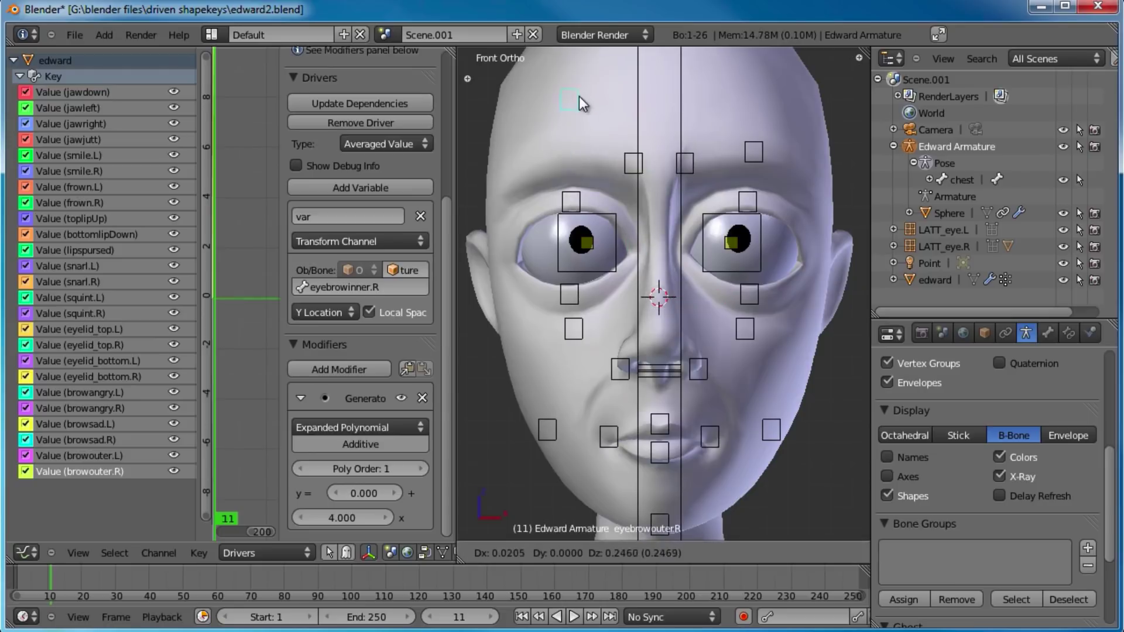
pyautogui.click(583, 150)
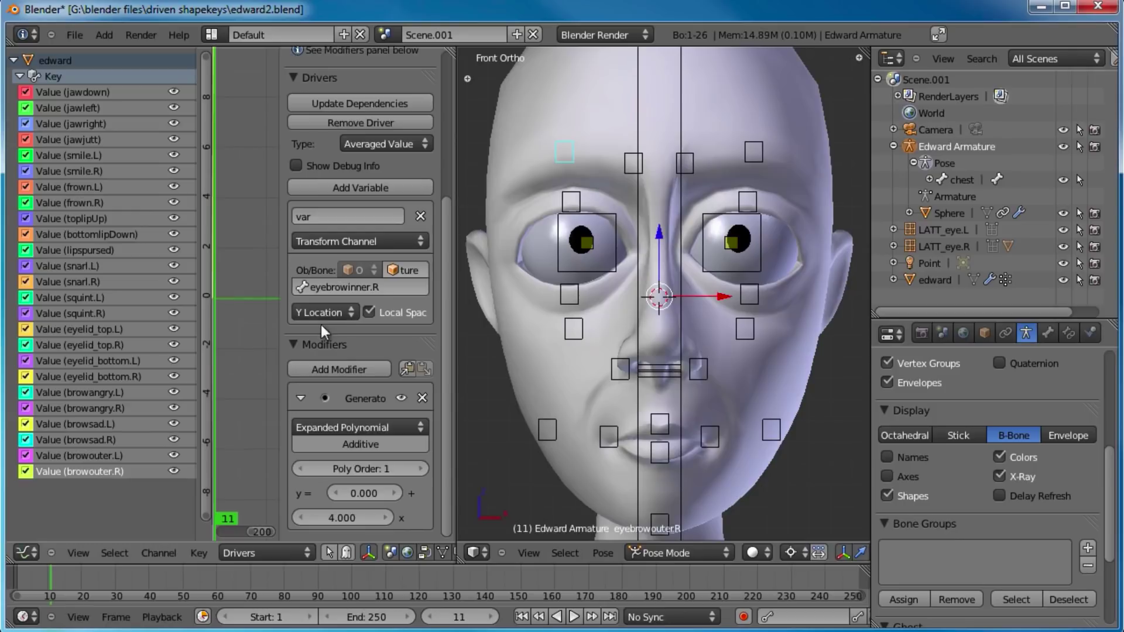
# - Set the browouter.R driver's target bone to eyebrowouter.R and test it by moving that bone, cancelling the move
pyautogui.click(352, 288)
pyautogui.write('eyebrow')
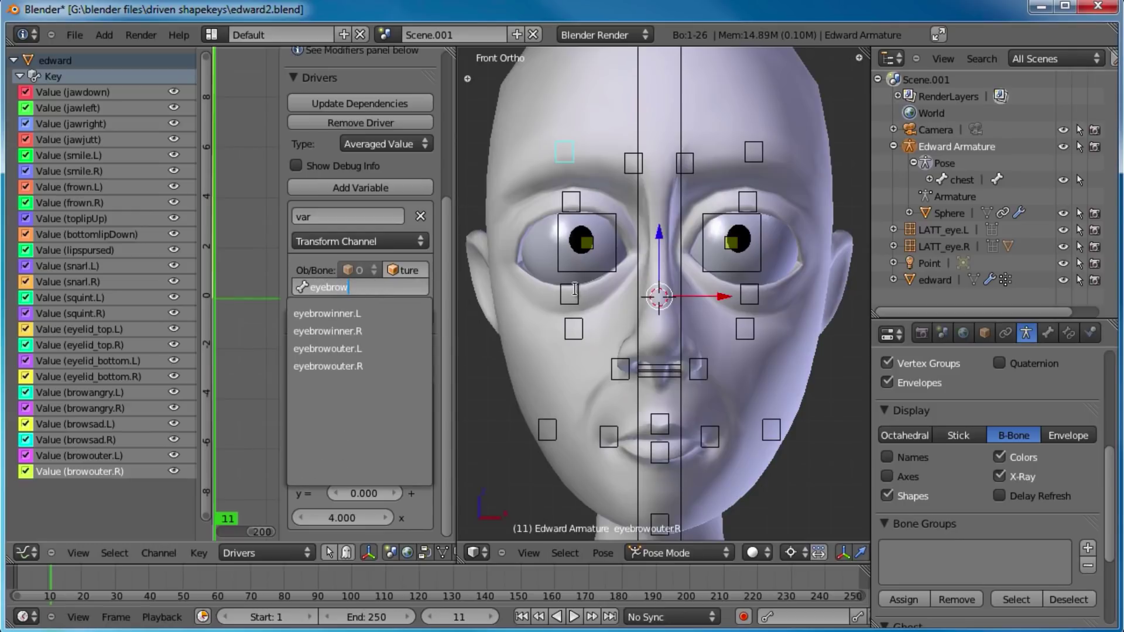
pyautogui.write('o')
pyautogui.press('Down')
pyautogui.press('Down')
pyautogui.press('Return')
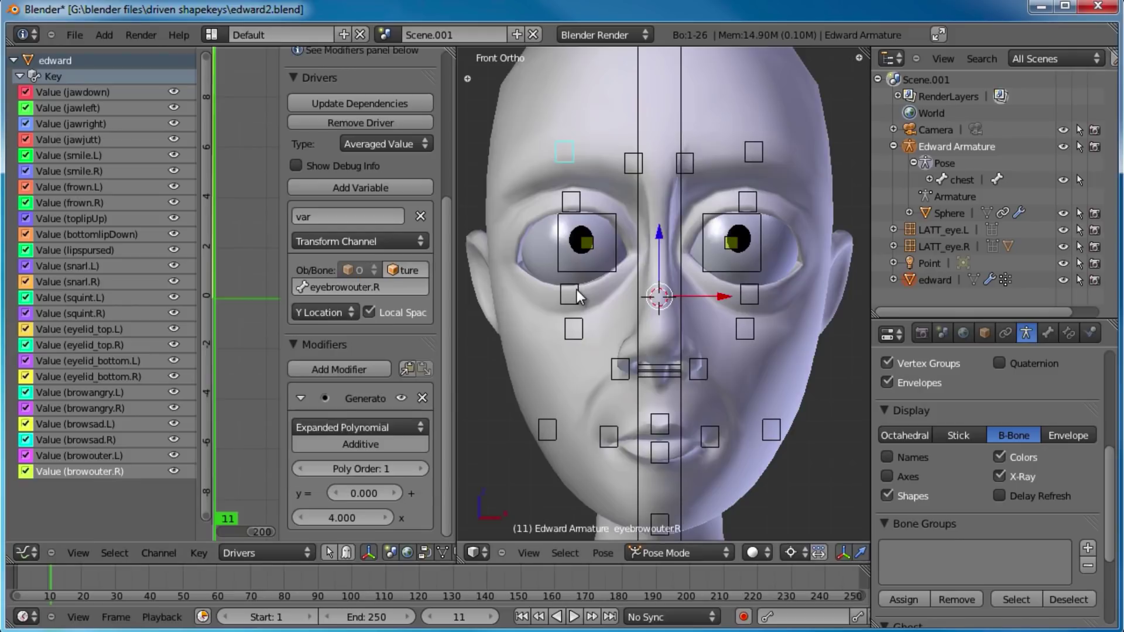
pyautogui.press('g')
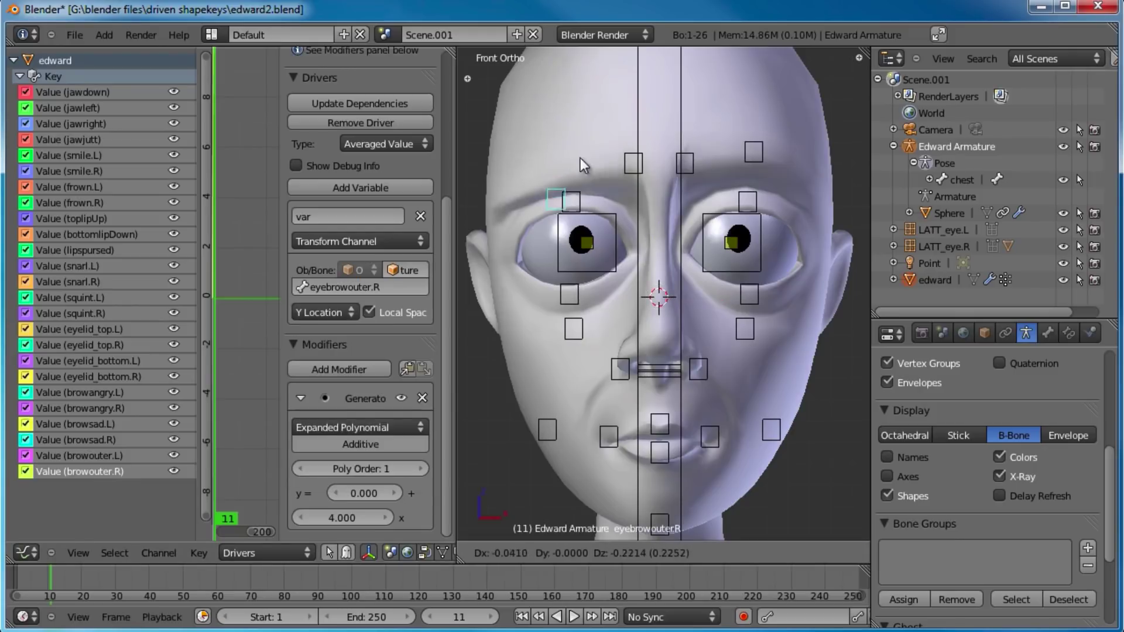
pyautogui.press('Escape')
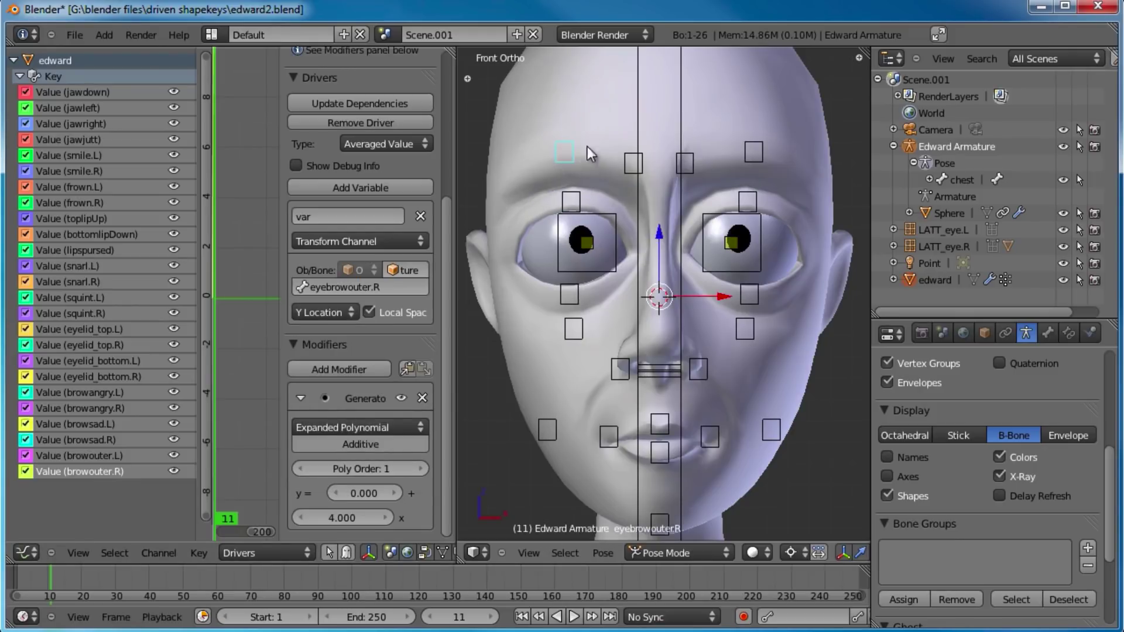
# - Select the face mesh and paste the copied driver onto the cheekpuff.L and cheekpuff.R shape keys
pyautogui.rightClick(542, 359)
pyautogui.moveTo(1062, 465); pyautogui.dragTo(1063, 480)
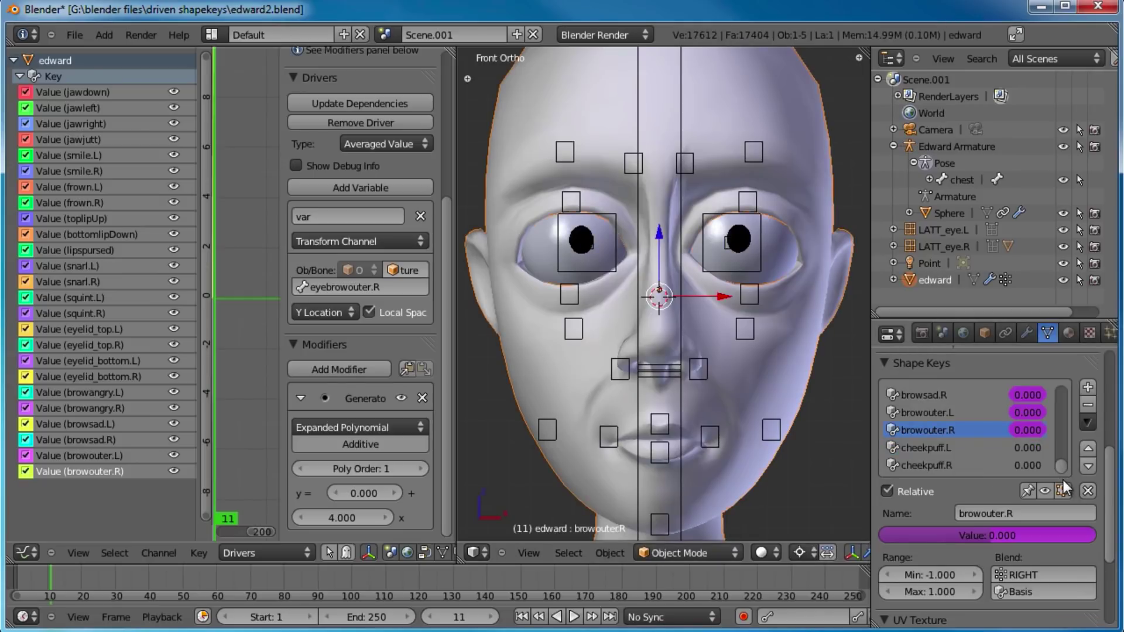
pyautogui.rightClick(1026, 448)
pyautogui.press('Escape')
pyautogui.rightClick(1033, 465)
pyautogui.click(1034, 465)
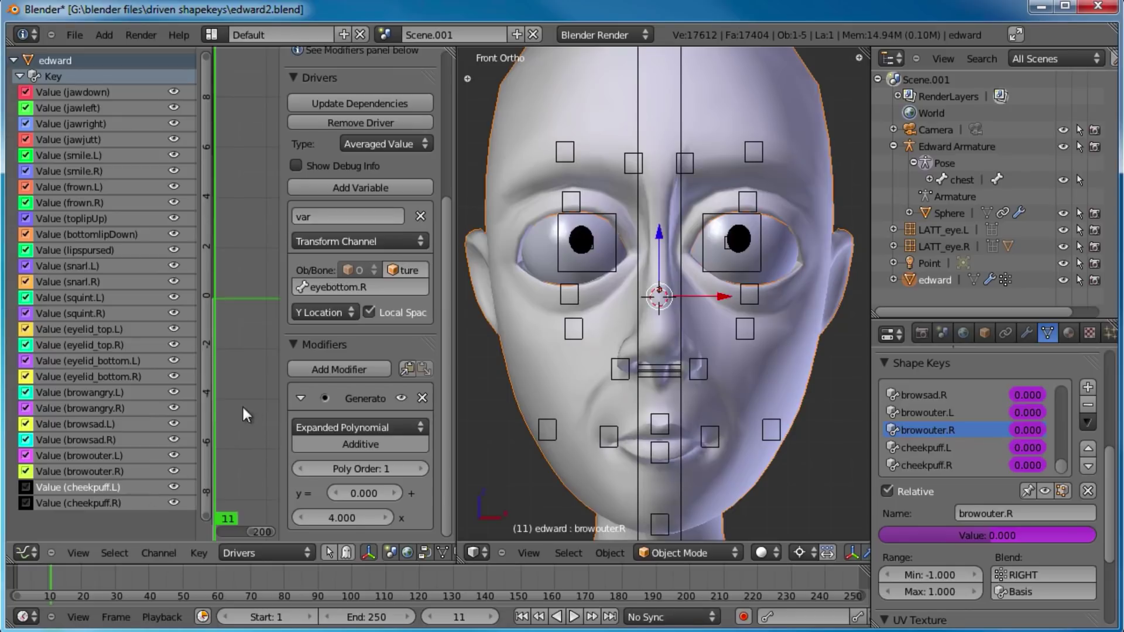
# - Set the cheekpuff.L driver's target bone to cheek.L and its transform channel to X Location
pyautogui.scroll(-1, 231, 408)
pyautogui.click(348, 286)
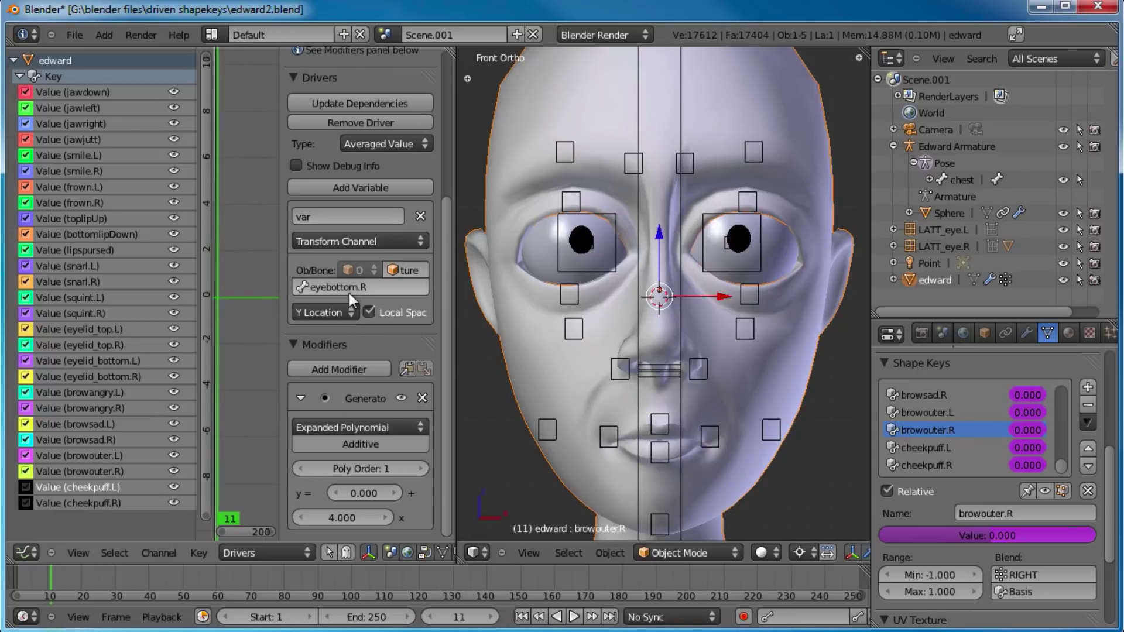
pyautogui.write('cheek')
pyautogui.press('Down')
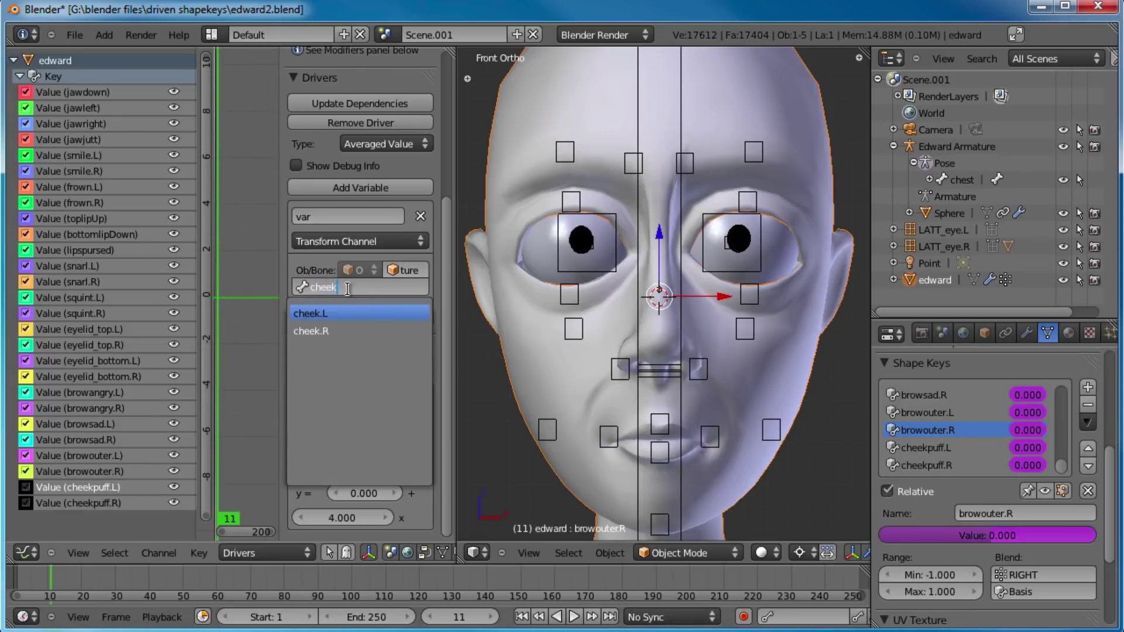
pyautogui.press('Return')
pyautogui.keyDown('shift'); pyautogui.moveTo(672, 395); pyautogui.dragTo(672, 331, button='middle'); pyautogui.keyUp('shift')
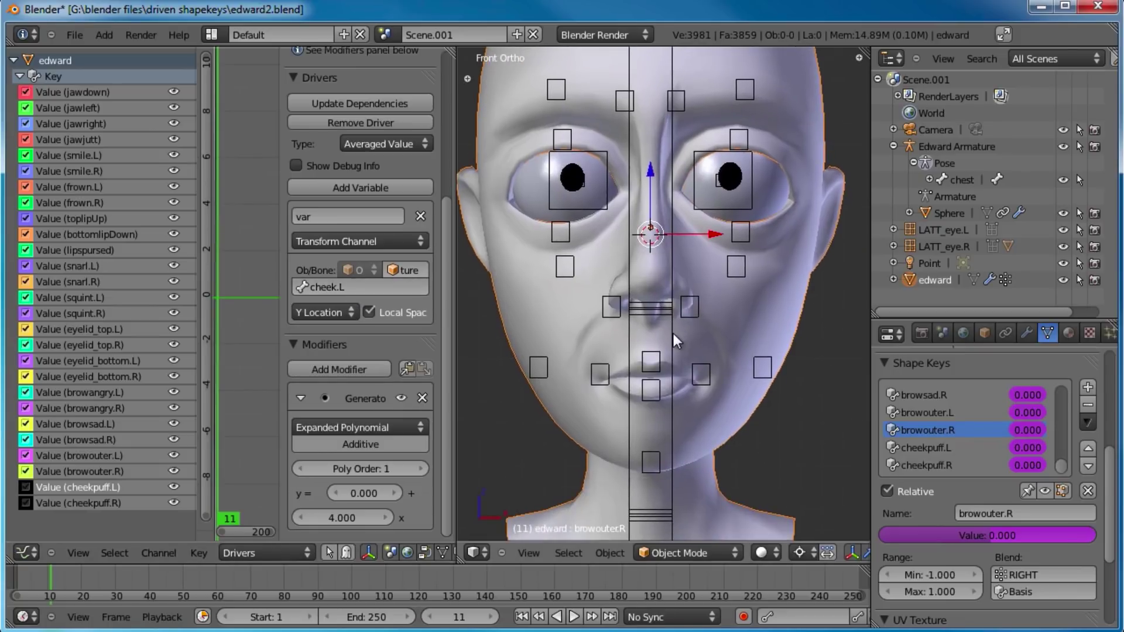
pyautogui.click(321, 300)
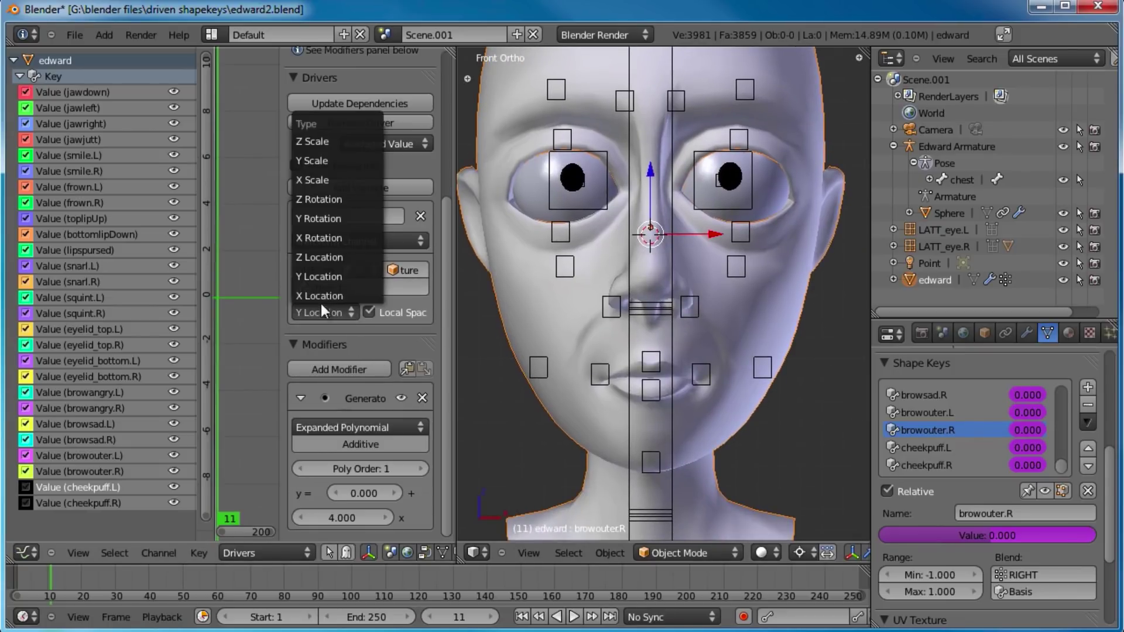
pyautogui.click(321, 295)
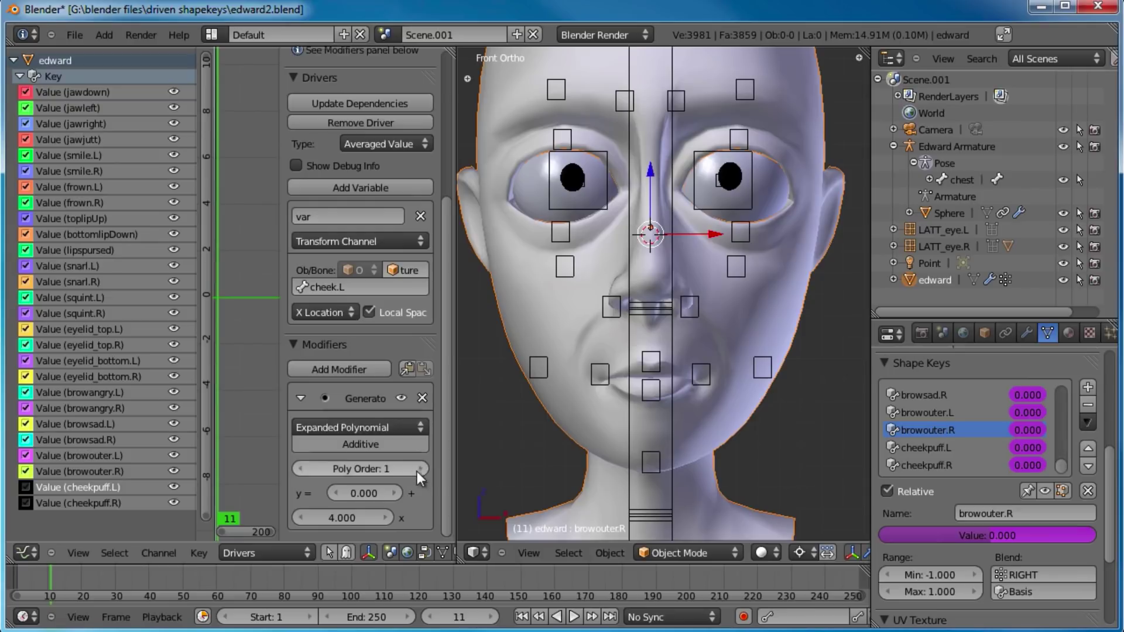
# - Set the cheekpuff.L driver's polynomial coefficient to 7, test-moving the cheek.L bone before and after and cancelling each move
pyautogui.rightClick(763, 370)
pyautogui.press('g')
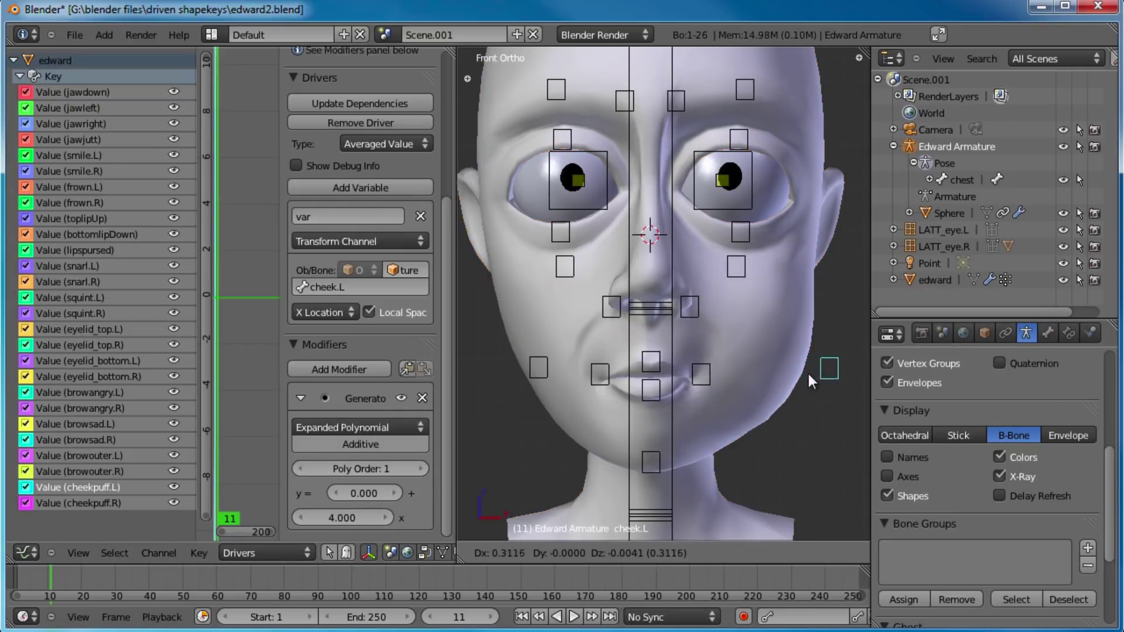
pyautogui.rightClick(766, 370)
pyautogui.click(338, 517)
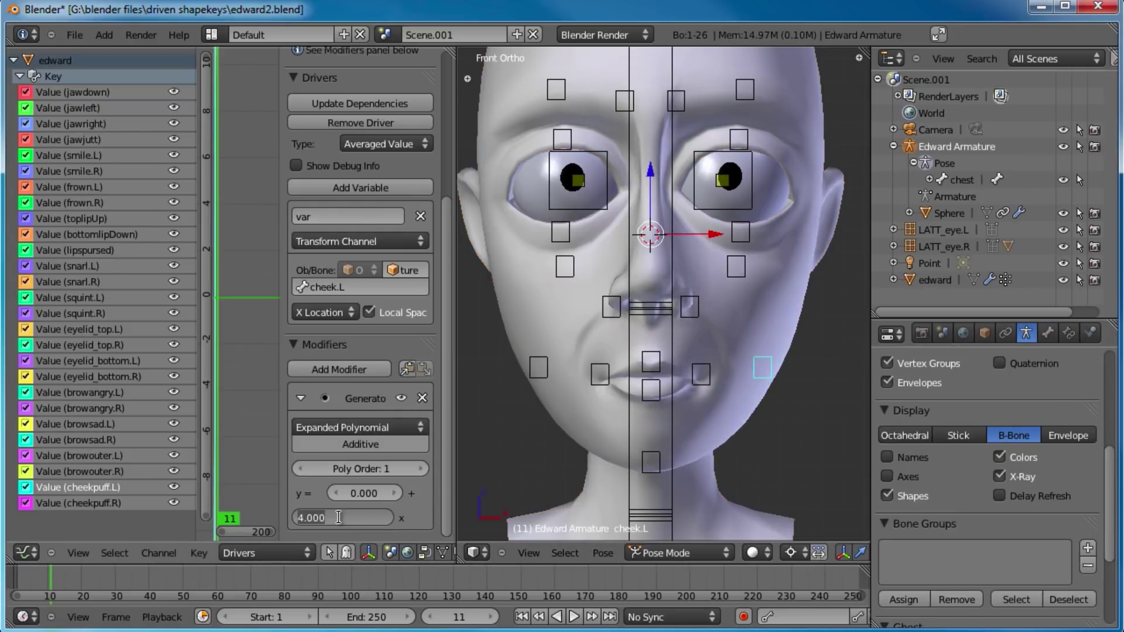
pyautogui.write('7')
pyautogui.press('Return')
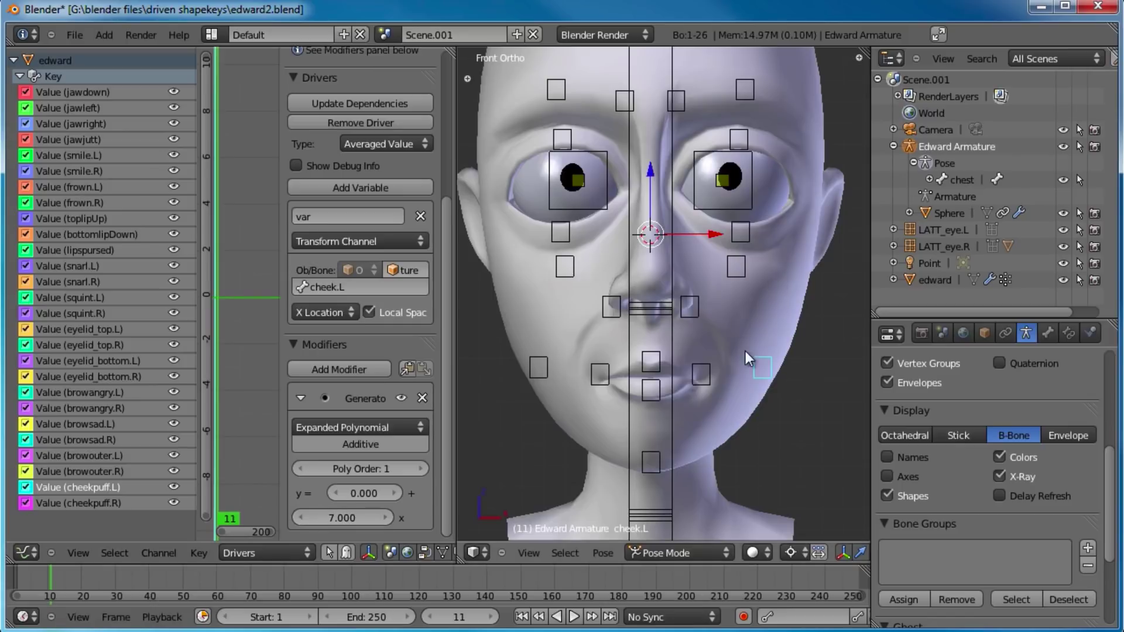
pyautogui.press('g')
pyautogui.rightClick(782, 363)
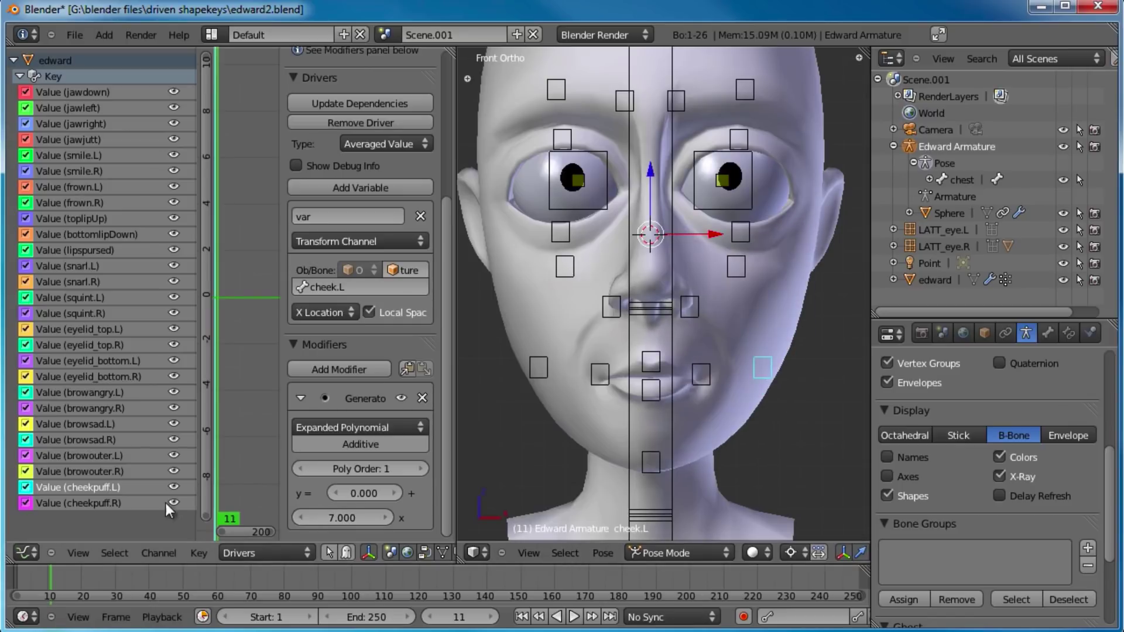
# - Set the cheekpuff.R driver's target bone to cheek.R and its transform channel to X Location
pyautogui.click(110, 504)
pyautogui.click(333, 286)
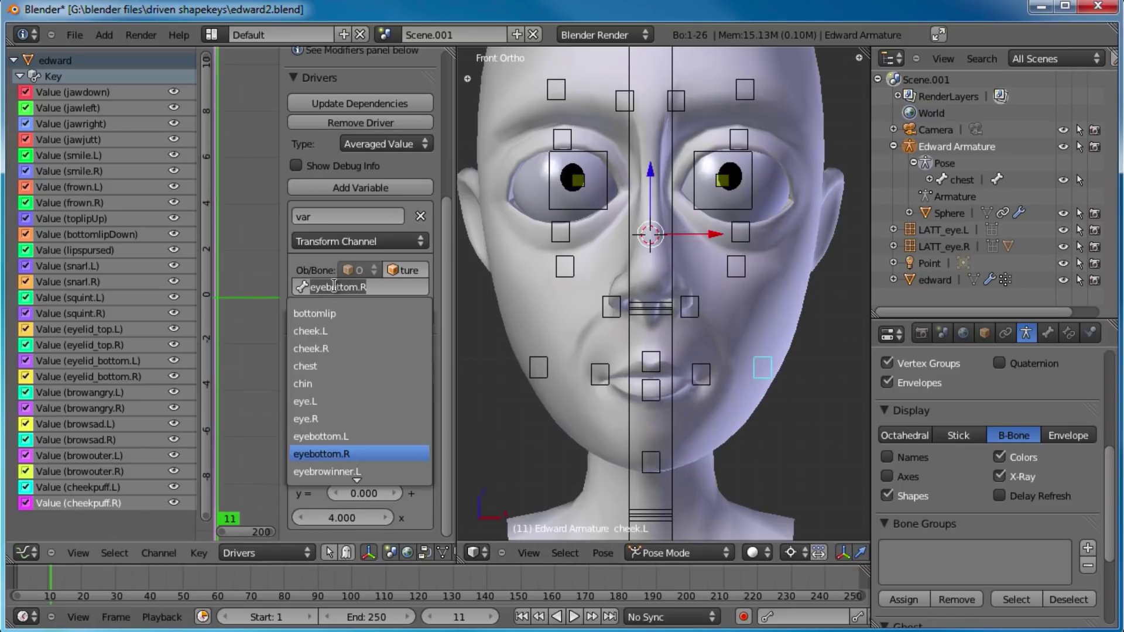
pyautogui.write('ce')
pyautogui.write('h')
pyautogui.press('BackSpace')
pyautogui.press('BackSpace')
pyautogui.write('h')
pyautogui.press('Down')
pyautogui.press('Down')
pyautogui.press('Return')
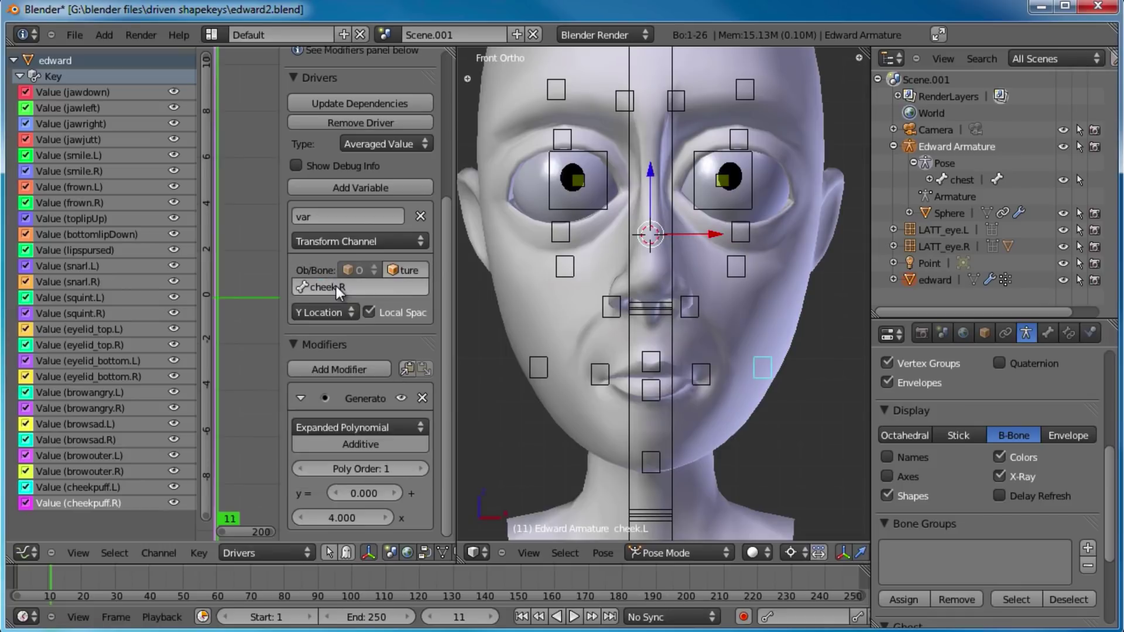
pyautogui.click(304, 312)
pyautogui.click(318, 283)
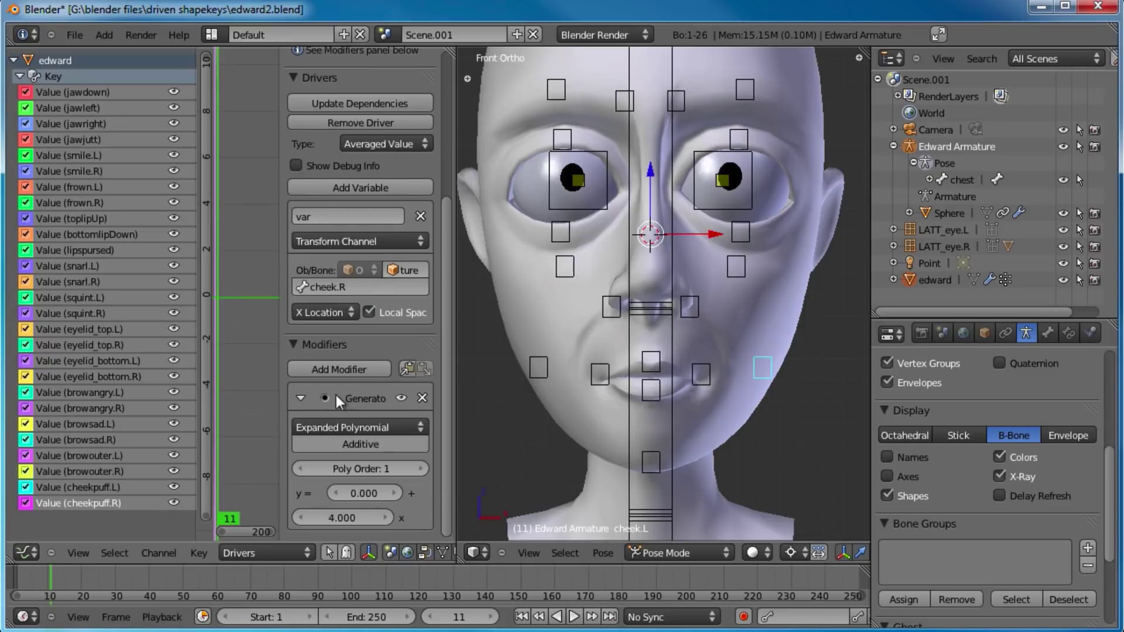
# - Set the cheekpuff.R driver's polynomial coefficient to -7, then test-move the cheek.R bone and cancel the move
pyautogui.write('-7')
pyautogui.press('Return')
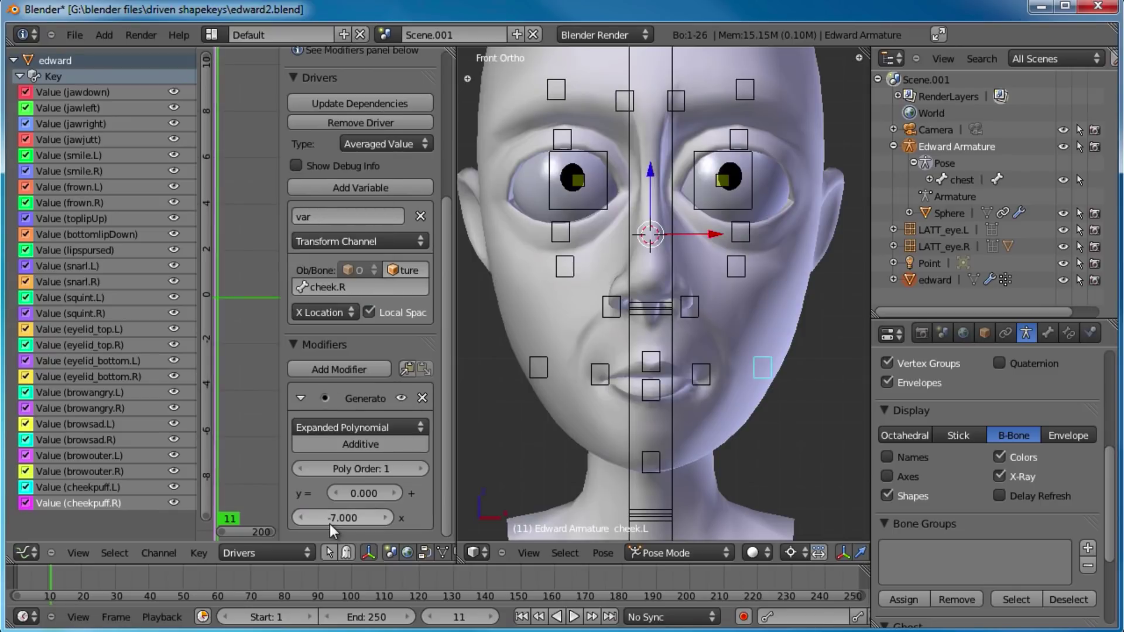
pyautogui.rightClick(539, 368)
pyautogui.press('g')
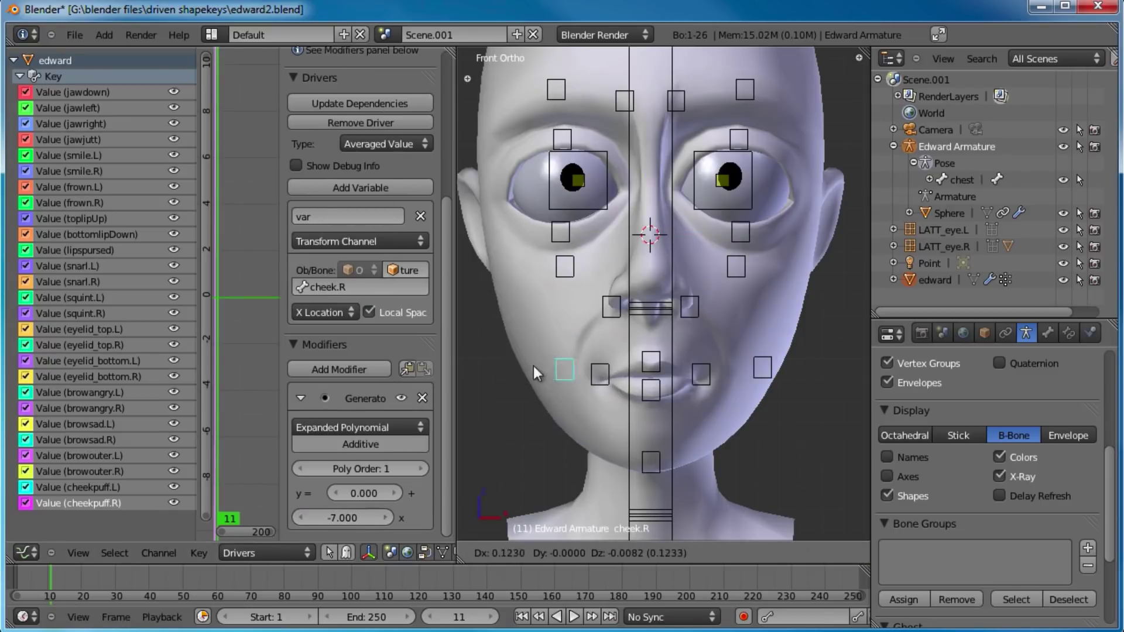
pyautogui.rightClick(568, 367)
# - Test-move the squint.L bone, cancel the move and save the blend file over the existing edward2.blend
pyautogui.scroll(-3, 662, 297)
pyautogui.rightClick(709, 283)
pyautogui.press('g')
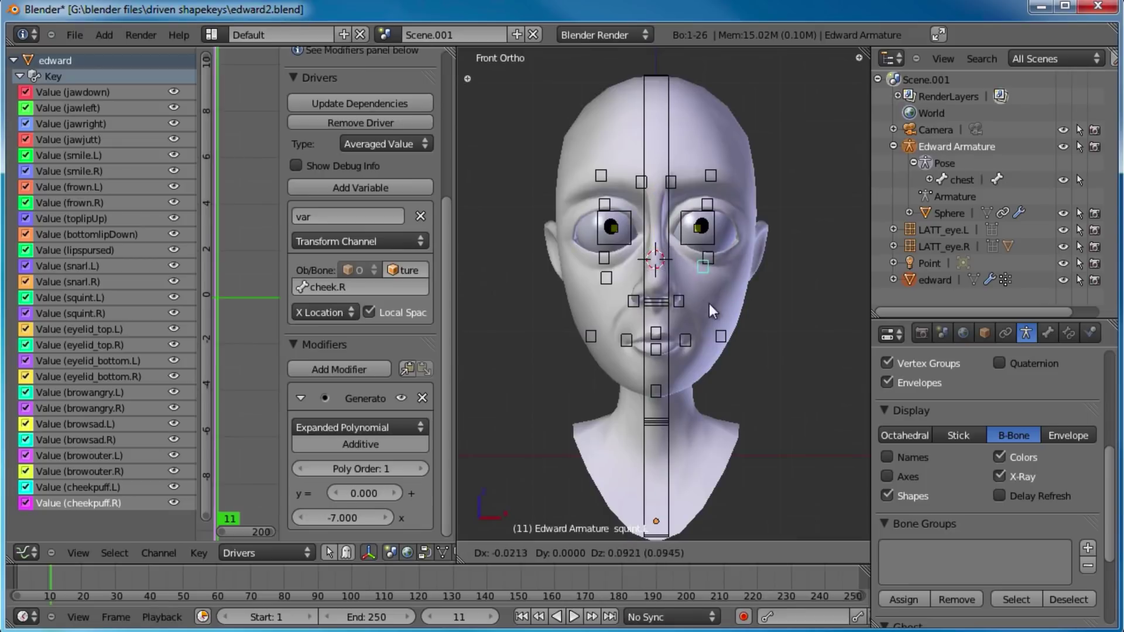
pyautogui.rightClick(707, 279)
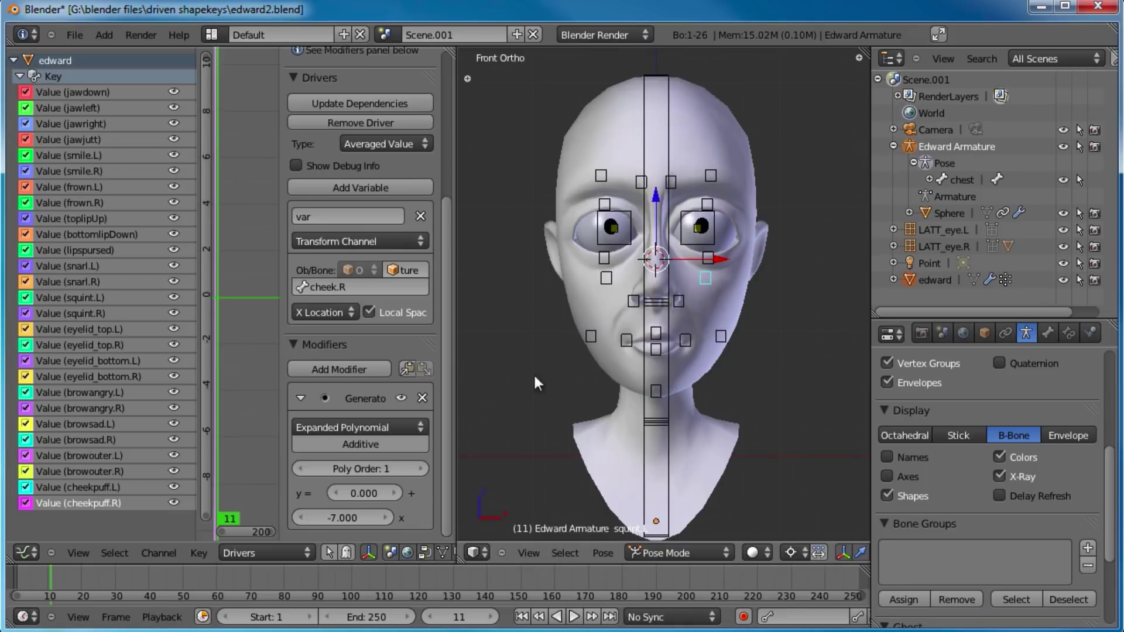
pyautogui.hotkey('ctrl', 's')
pyautogui.click(299, 220)
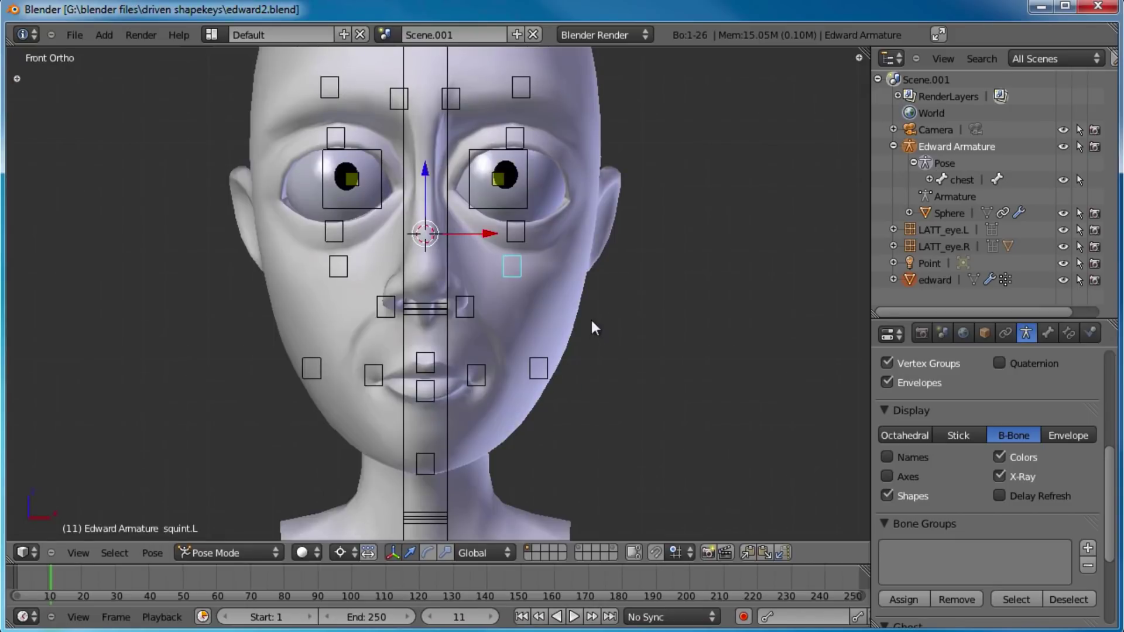
# - Deselect all bones and examine the placement of the face control bones from the front and the side
pyautogui.scroll(3, 591, 318)
pyautogui.press('a')
pyautogui.scroll(-1, 598, 317)
pyautogui.keyDown('shift'); pyautogui.moveTo(588, 294); pyautogui.dragTo(455, 357, button='middle'); pyautogui.keyUp('shift')
pyautogui.keyDown('shift'); pyautogui.moveTo(631, 391); pyautogui.dragTo(628, 359, button='middle'); pyautogui.keyUp('shift')
pyautogui.scroll(-2, 630, 360)
pyautogui.moveTo(527, 334); pyautogui.dragTo(432, 264, button='middle')
pyautogui.moveTo(570, 222); pyautogui.dragTo(525, 303, button='middle')
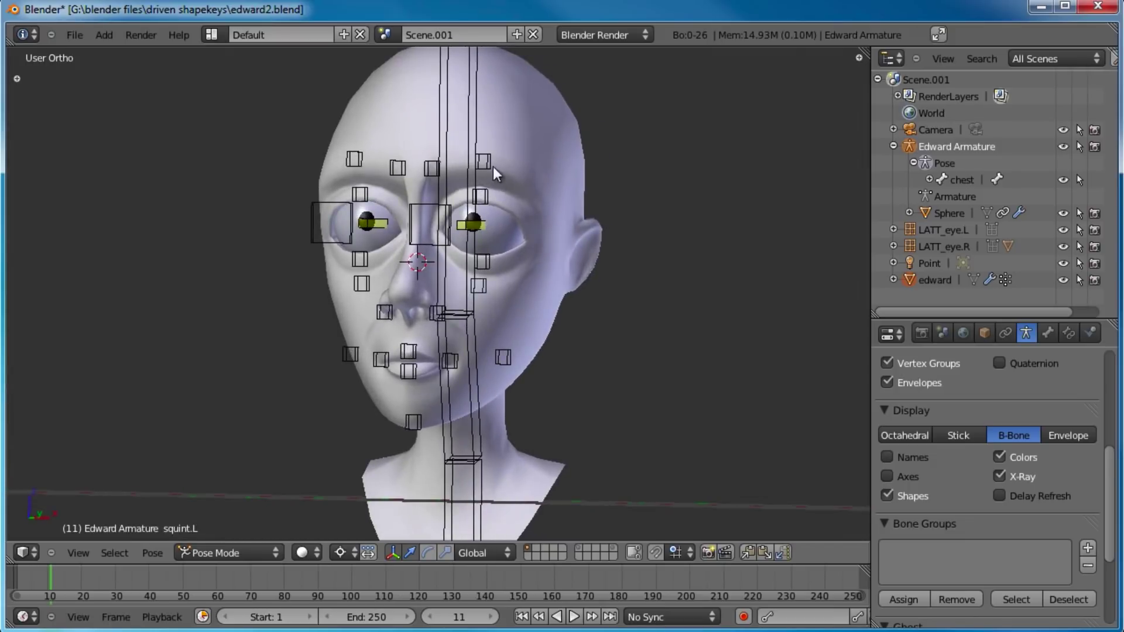
pyautogui.moveTo(570, 248); pyautogui.dragTo(546, 340, button='middle')
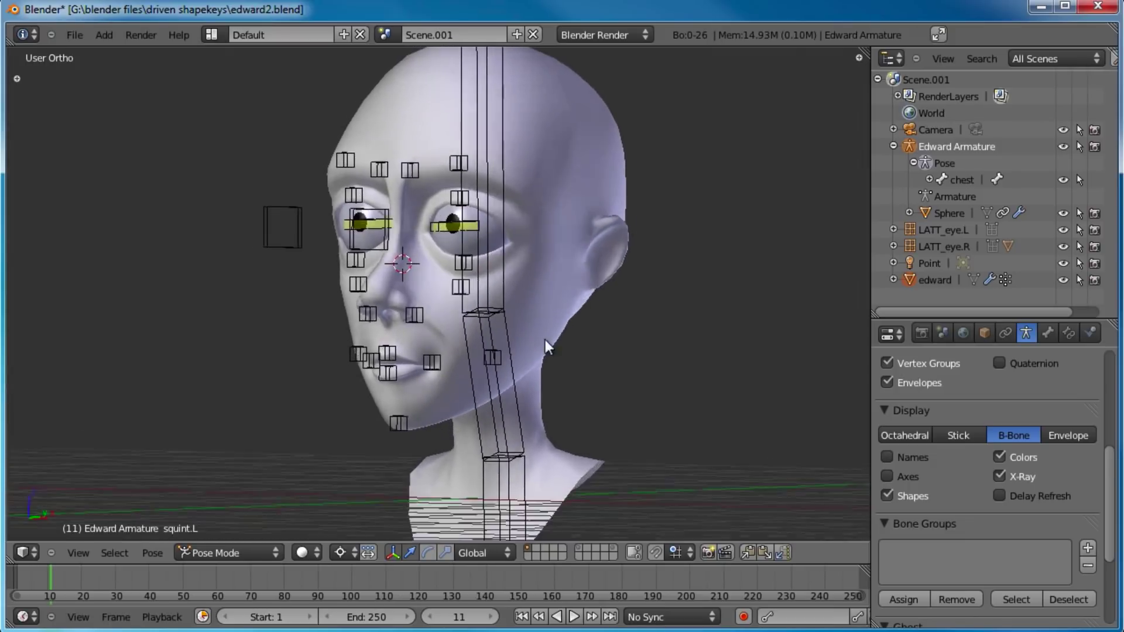
pyautogui.moveTo(424, 374); pyautogui.dragTo(428, 300, button='middle')
# - Select the squint.L bone and display its transform properties in the 3D view
pyautogui.rightClick(451, 287)
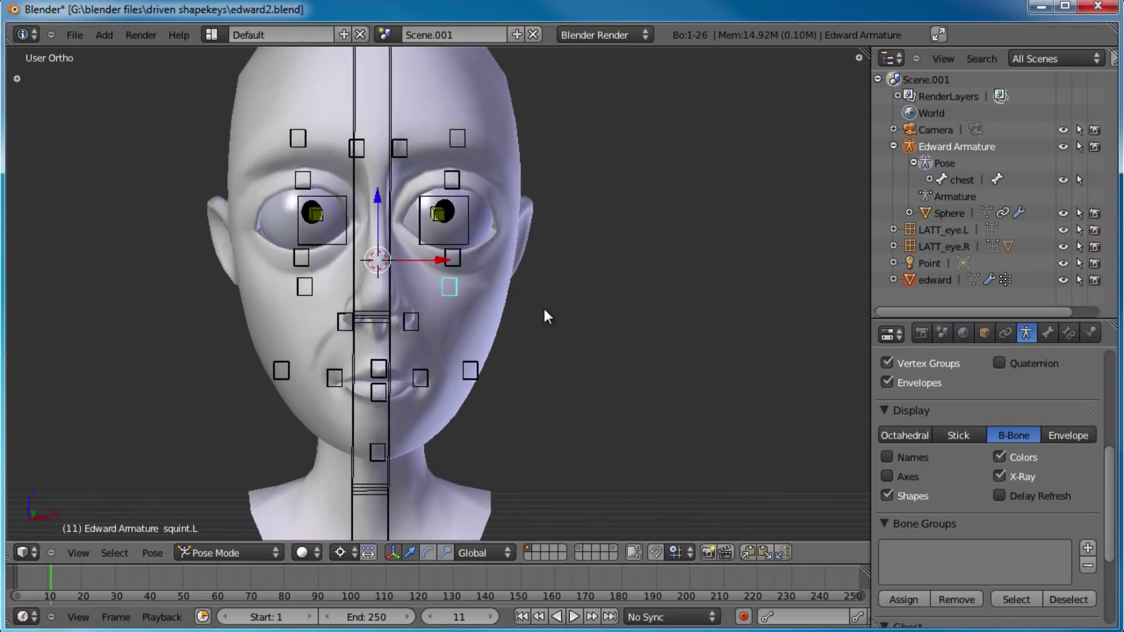
pyautogui.press('n')
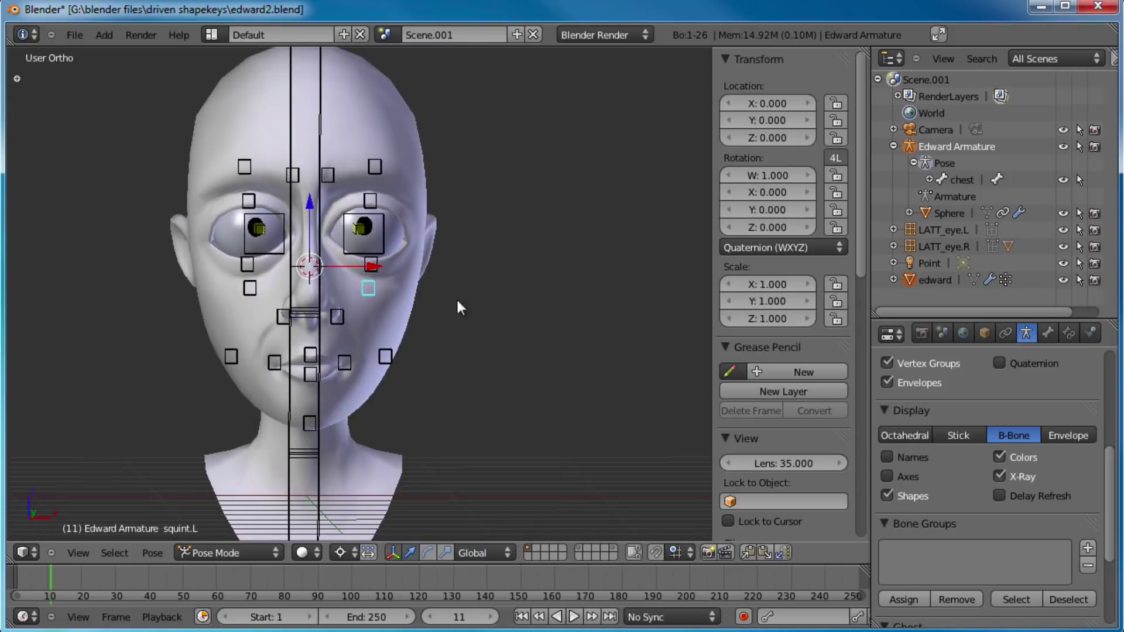
pyautogui.scroll(1, 444, 317)
pyautogui.moveTo(462, 298); pyautogui.dragTo(425, 322, button='middle')
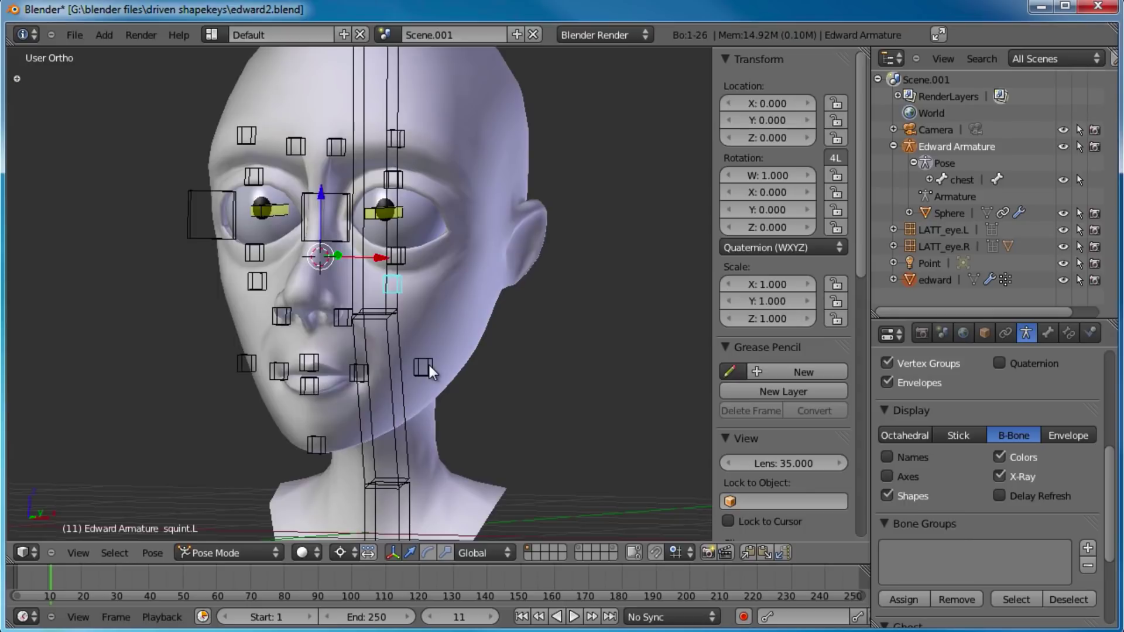
# - Test-move the chin bone from several viewing angles, cancelling each move
pyautogui.rightClick(321, 454)
pyautogui.moveTo(447, 286); pyautogui.dragTo(430, 315, button='middle')
pyautogui.press('g')
pyautogui.rightClick(400, 341)
pyautogui.press('g')
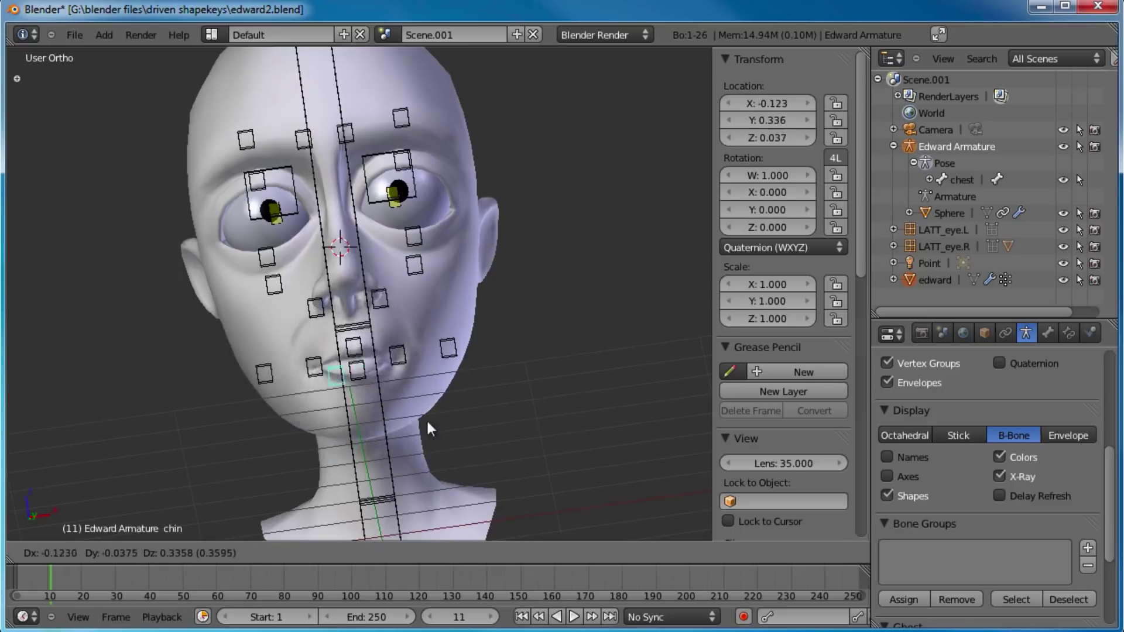
pyautogui.rightClick(458, 319)
pyautogui.moveTo(475, 278); pyautogui.dragTo(317, 275, button='middle')
pyautogui.press('g')
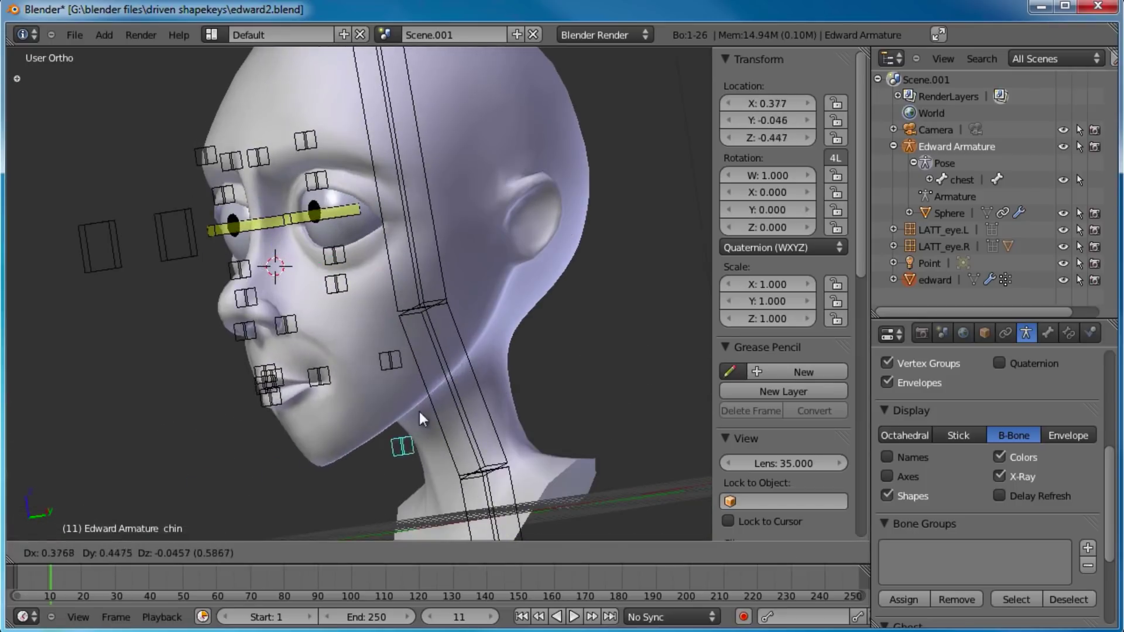
pyautogui.rightClick(441, 379)
pyautogui.moveTo(441, 378); pyautogui.dragTo(426, 342, button='middle')
pyautogui.press('g')
pyautogui.rightClick(391, 420)
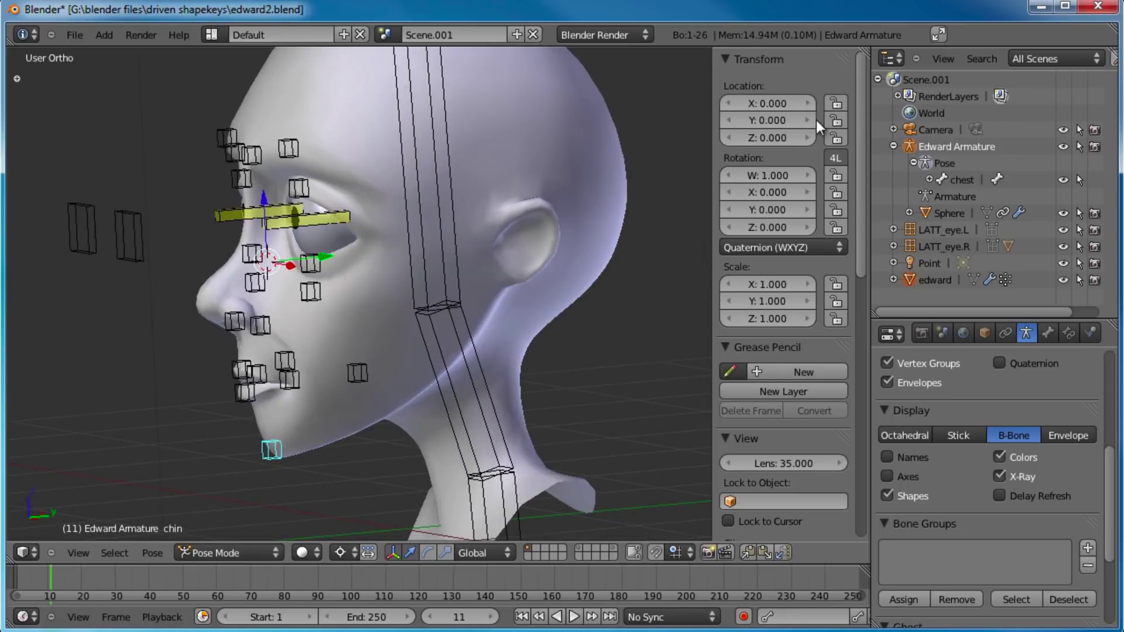
# - Lock the chin bone's Z location and test-move the bone repeatedly, cancelling each move
pyautogui.click(836, 139)
pyautogui.press('g')
pyautogui.rightClick(399, 395)
pyautogui.moveTo(399, 396)
pyautogui.mouseDown(button='middle')
pyautogui.moveTo(422, 297)
pyautogui.moveTo(416, 365)
pyautogui.moveTo(450, 290)
pyautogui.moveTo(405, 416)
pyautogui.mouseUp(button='middle')
pyautogui.press('g')
pyautogui.rightClick(427, 378)
pyautogui.press('g')
pyautogui.rightClick(459, 341)
pyautogui.moveTo(472, 289); pyautogui.dragTo(357, 363, button='middle')
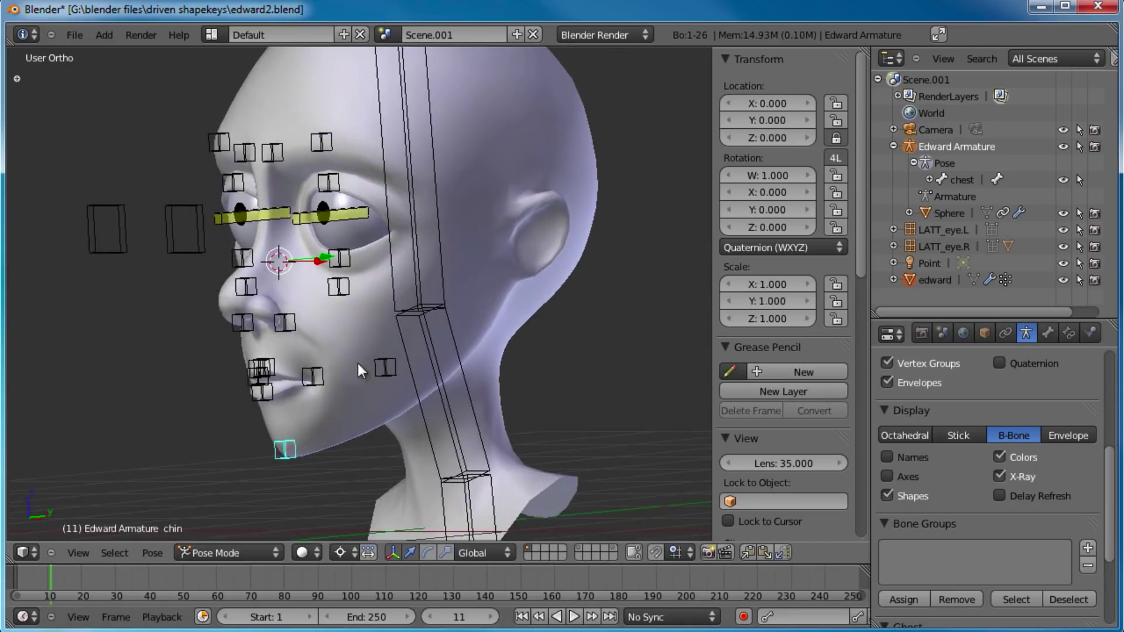
# - Test-move the bottomlip bone in the right side view, cancel the move, lock its X location and select the toplip bone
pyautogui.rightClick(264, 398)
pyautogui.press('KP_3')
pyautogui.press('g')
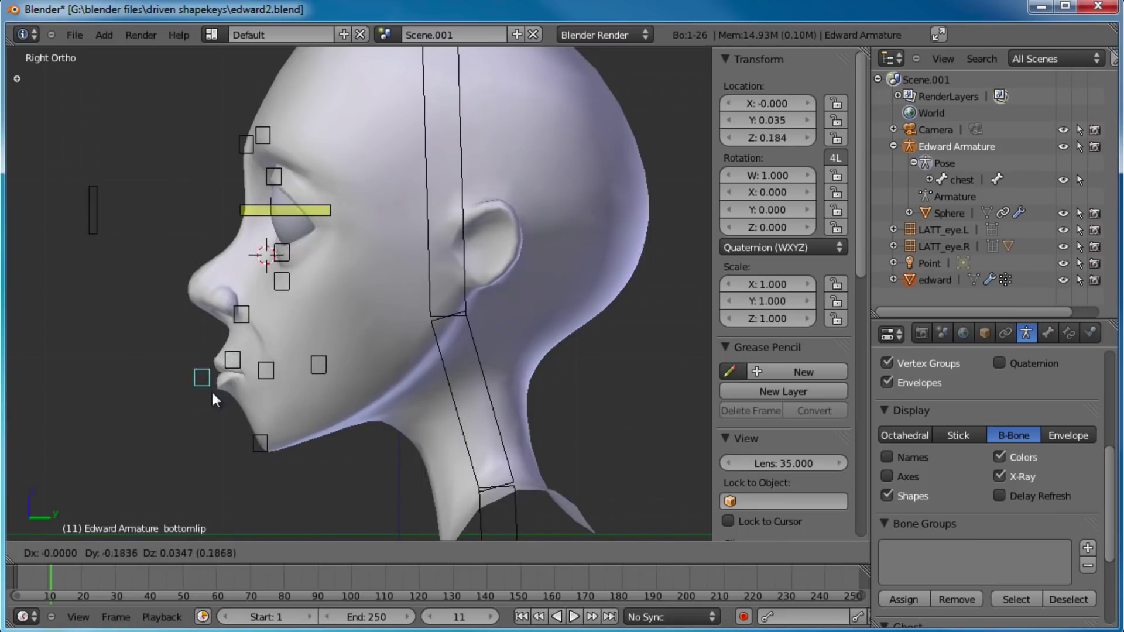
pyautogui.rightClick(228, 395)
pyautogui.click(835, 103)
pyautogui.rightClick(234, 360)
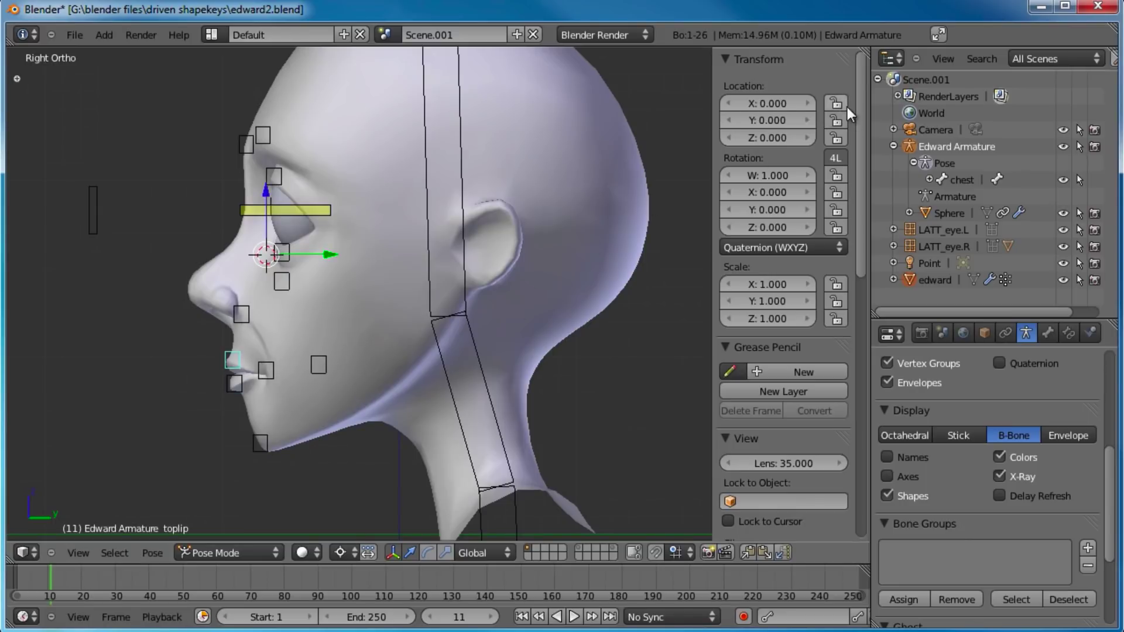
# - Test-move the mouthcorner.L bone, cancel the move and lock the bone's X and Z location
pyautogui.moveTo(324, 333); pyautogui.dragTo(346, 318, button='middle')
pyautogui.rightClick(367, 326)
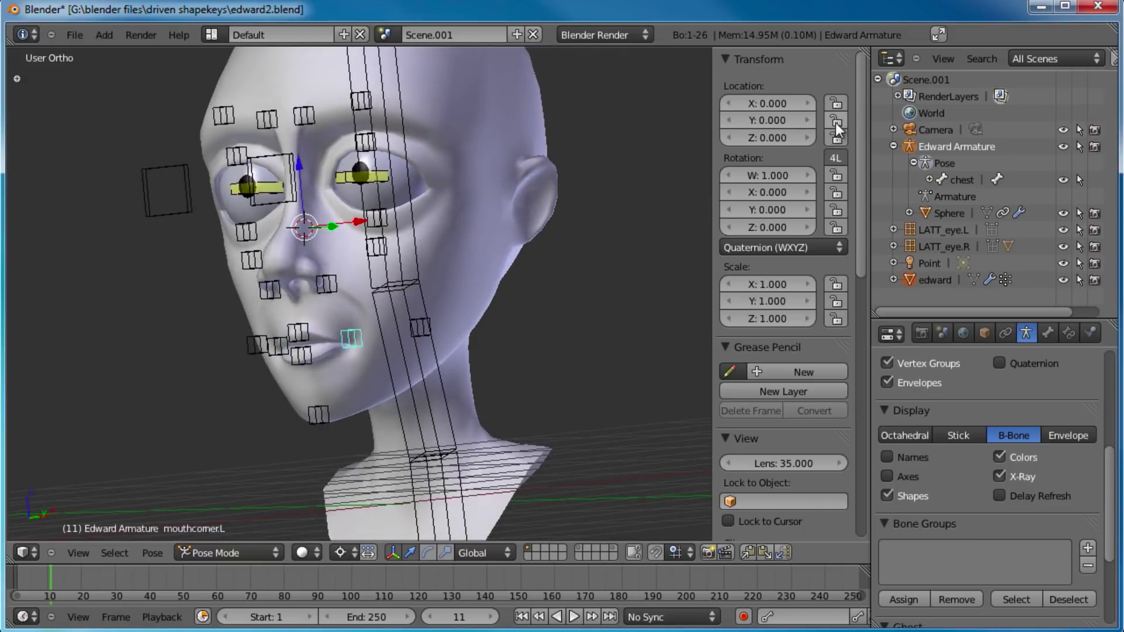
pyautogui.press('g')
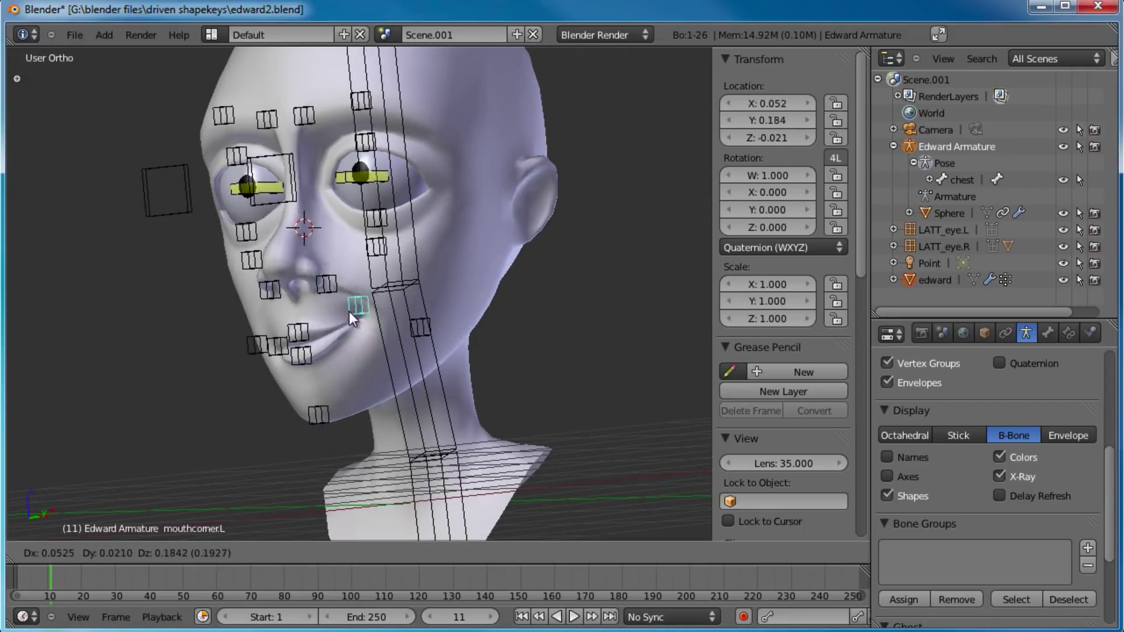
pyautogui.rightClick(356, 373)
pyautogui.click(833, 107)
pyautogui.click(836, 139)
# - Select the toplip bone, lock its Z location and test-move it, cancelling the move
pyautogui.moveTo(515, 261); pyautogui.dragTo(296, 311, button='middle')
pyautogui.moveTo(339, 305); pyautogui.dragTo(405, 320, button='middle')
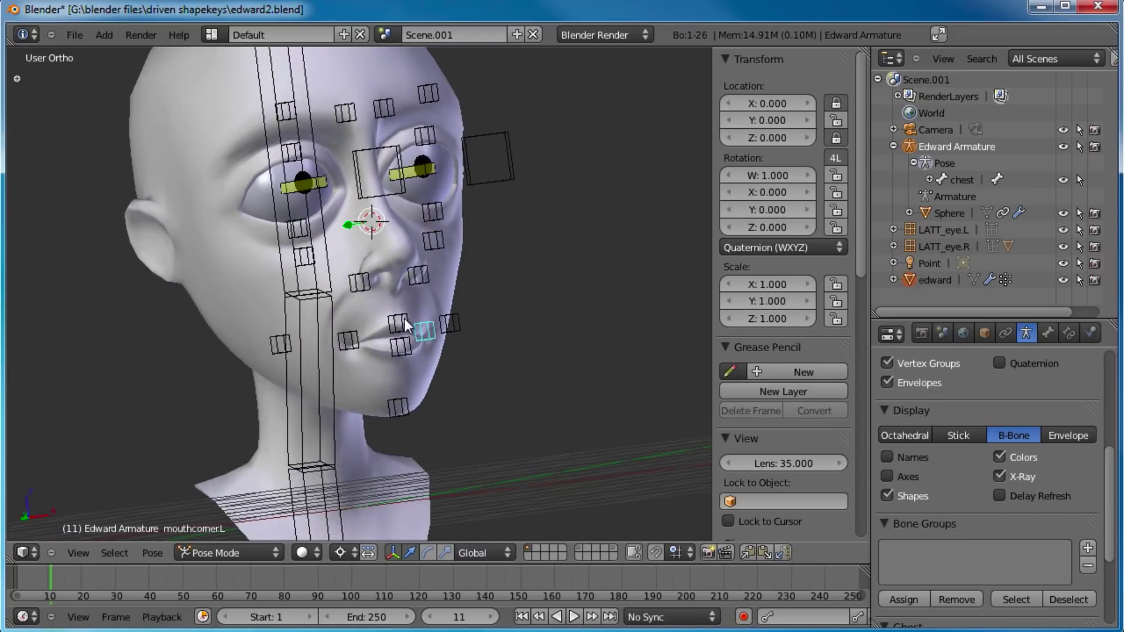
pyautogui.rightClick(405, 319)
pyautogui.moveTo(476, 289); pyautogui.dragTo(268, 296, button='middle')
pyautogui.click(837, 136)
pyautogui.moveTo(370, 254); pyautogui.dragTo(409, 267, button='middle')
pyautogui.press('g')
pyautogui.rightClick(277, 321)
pyautogui.moveTo(277, 321); pyautogui.dragTo(304, 348, button='middle')
# - Lock the mouthcorner.R bone's X and Z location, then test-move it and cancel the move
pyautogui.rightClick(305, 343)
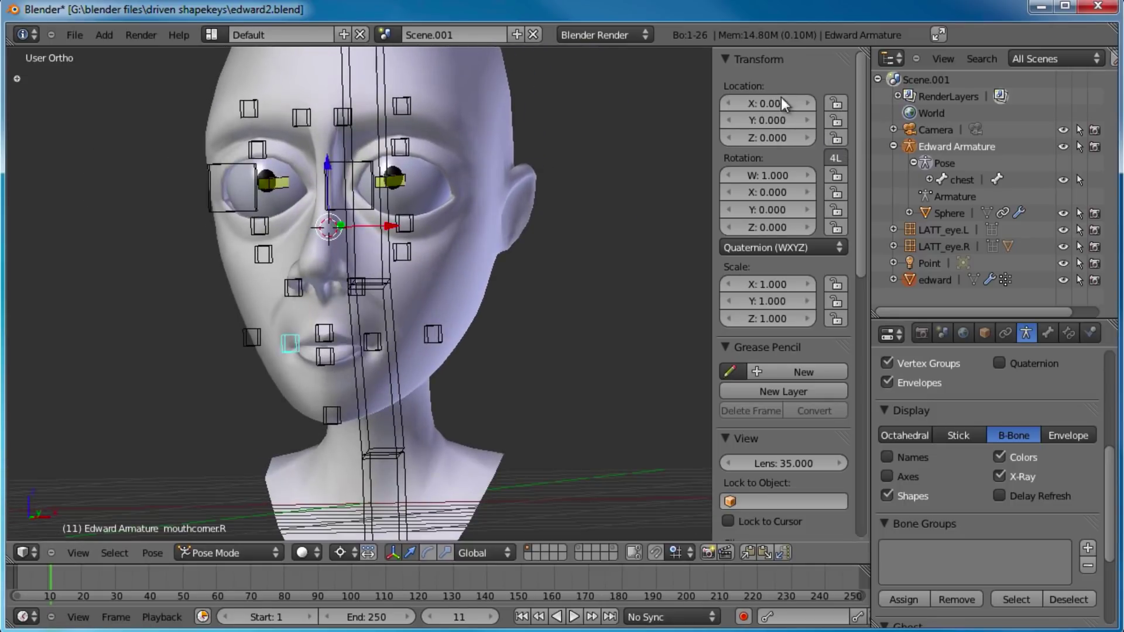
pyautogui.click(835, 103)
pyautogui.click(835, 138)
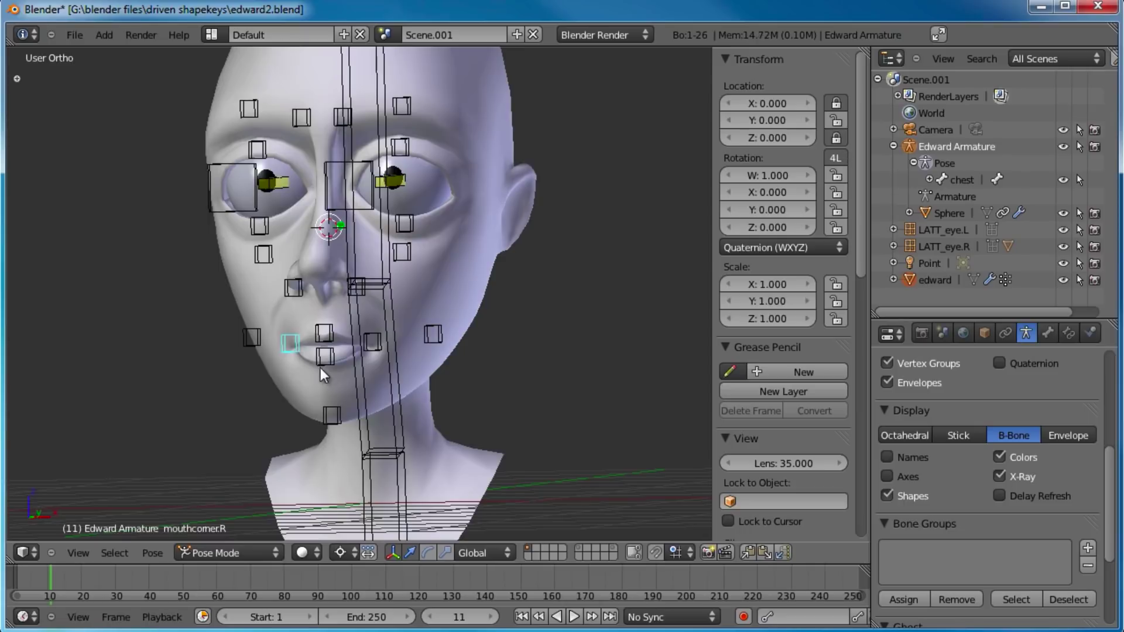
pyautogui.press('g')
pyautogui.rightClick(305, 379)
# - Lock the Y and Z location of the cheek.R and cheek.L bones, then test-move cheek.L and cancel the move
pyautogui.rightClick(247, 357)
pyautogui.rightClick(248, 354)
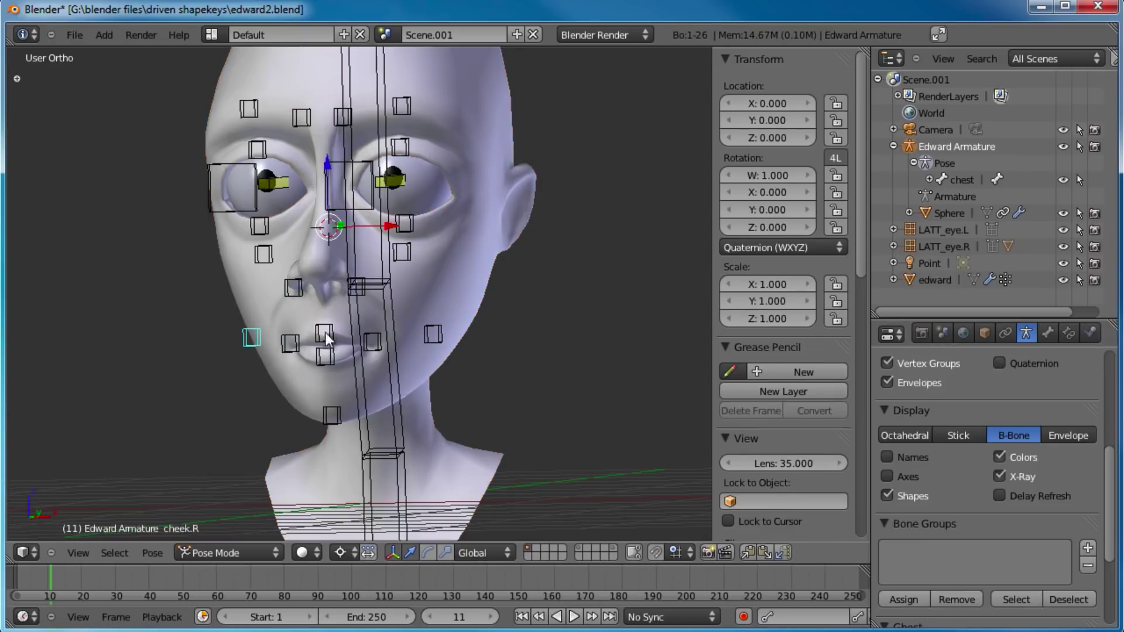
pyautogui.click(835, 121)
pyautogui.click(836, 138)
pyautogui.rightClick(440, 332)
pyautogui.click(837, 138)
pyautogui.moveTo(427, 326); pyautogui.dragTo(454, 286, button='middle')
pyautogui.press('g')
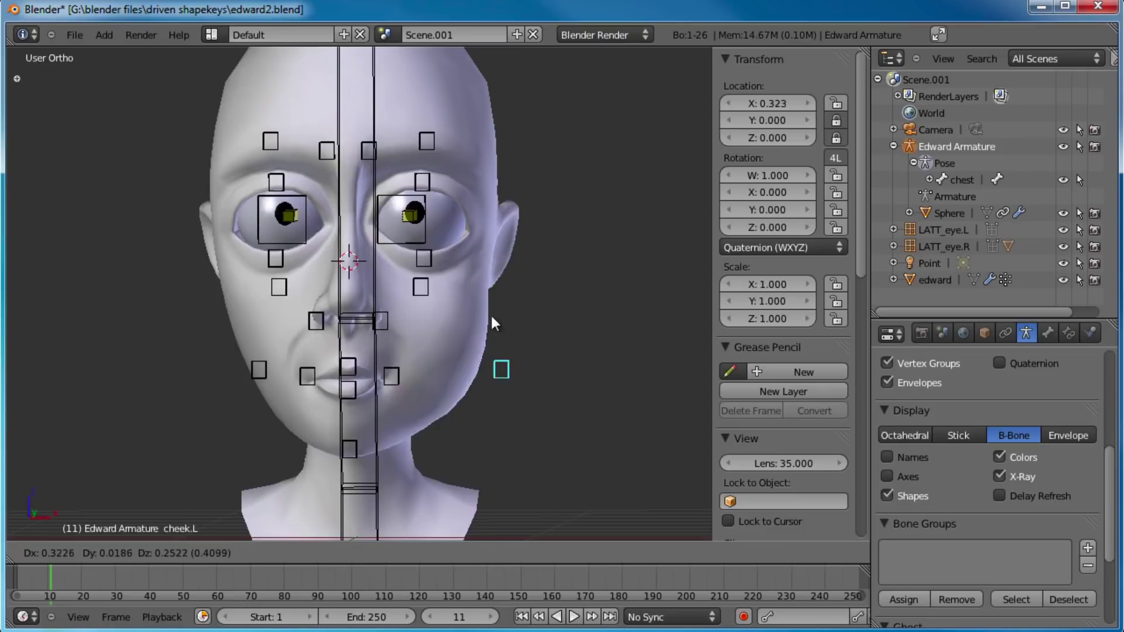
pyautogui.rightClick(485, 331)
# - Lock the X and Z location of the squint.L and squint.R bones
pyautogui.scroll(2, 483, 330)
pyautogui.rightClick(450, 287)
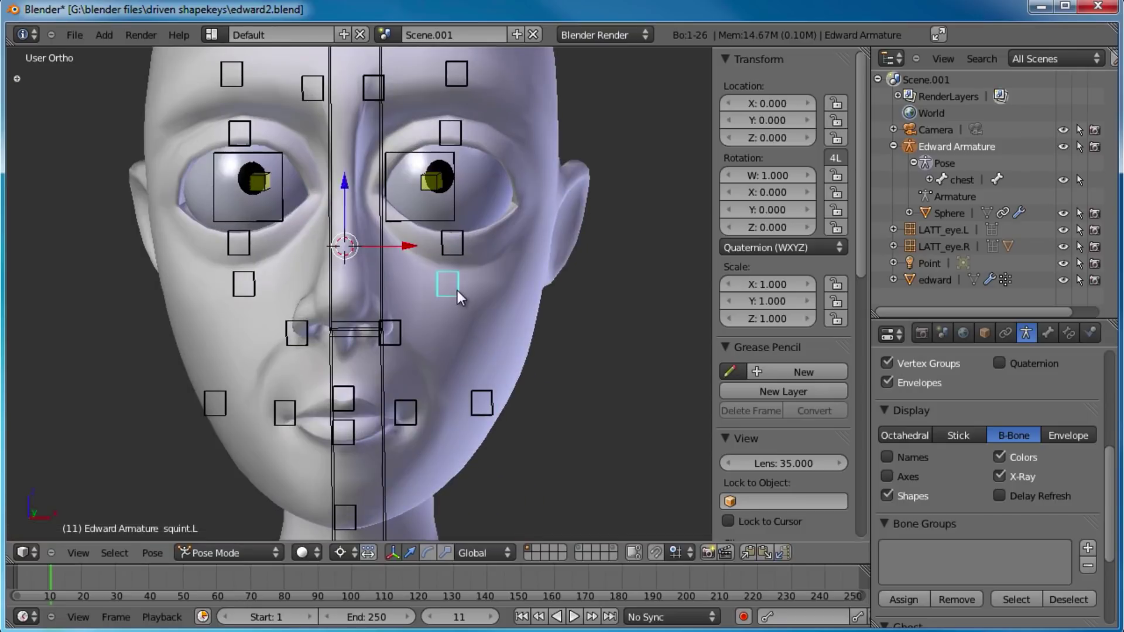
pyautogui.click(836, 121)
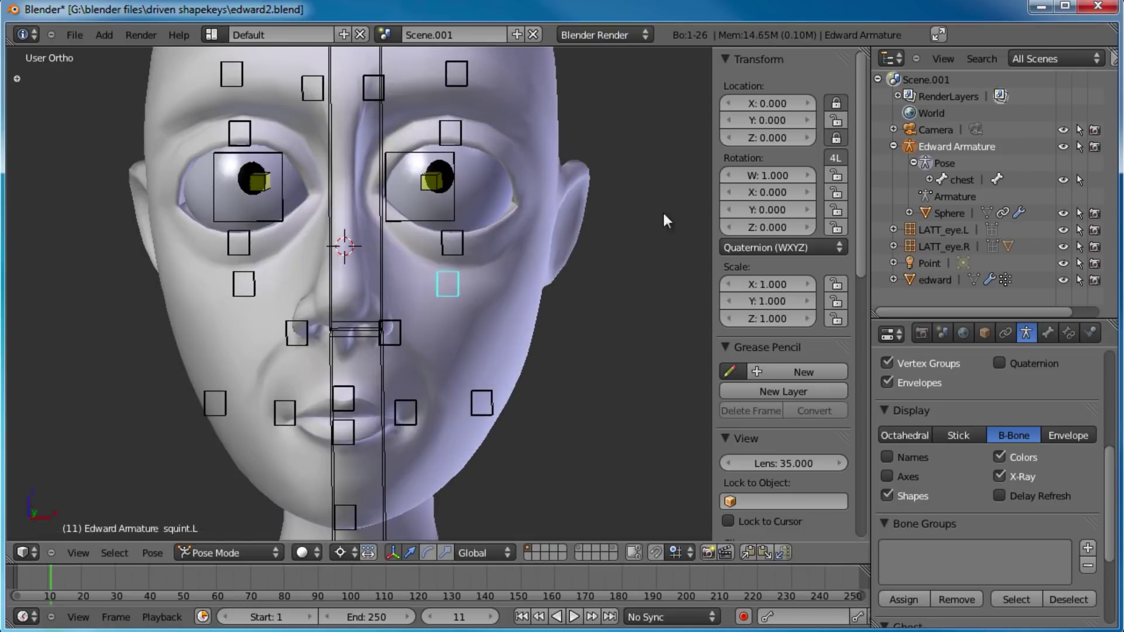
pyautogui.rightClick(244, 284)
pyautogui.click(836, 139)
pyautogui.click(836, 103)
# - Lock the X and Z location of the eyebottom.L bone and of its counterpart below the right eye
pyautogui.moveTo(673, 228); pyautogui.dragTo(416, 249, button='middle')
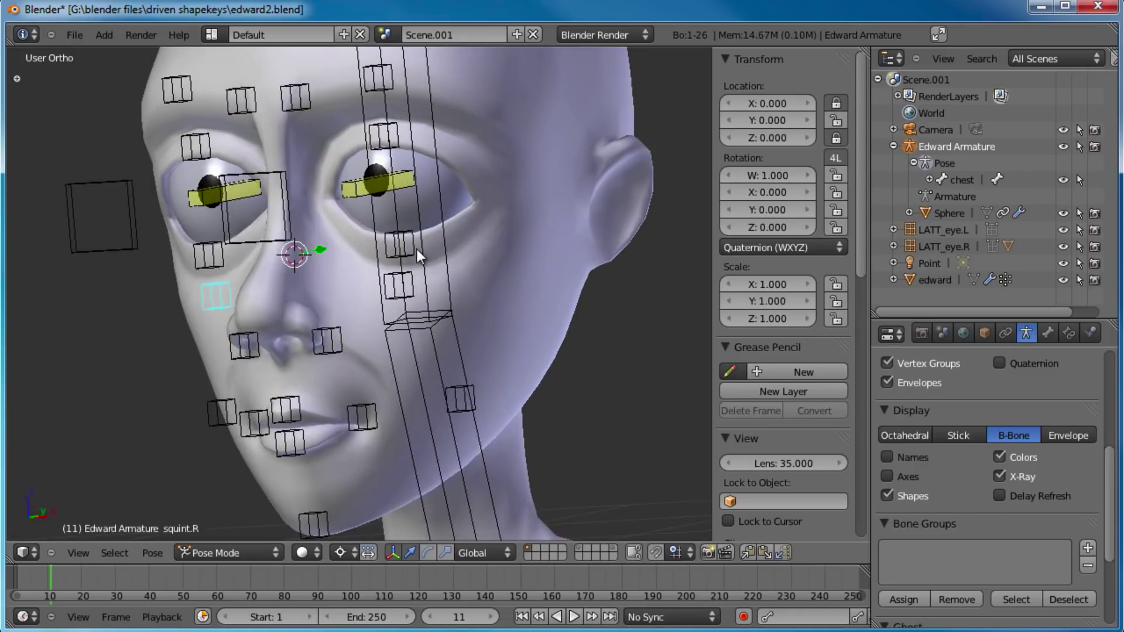
pyautogui.rightClick(403, 246)
pyautogui.click(836, 138)
pyautogui.click(836, 103)
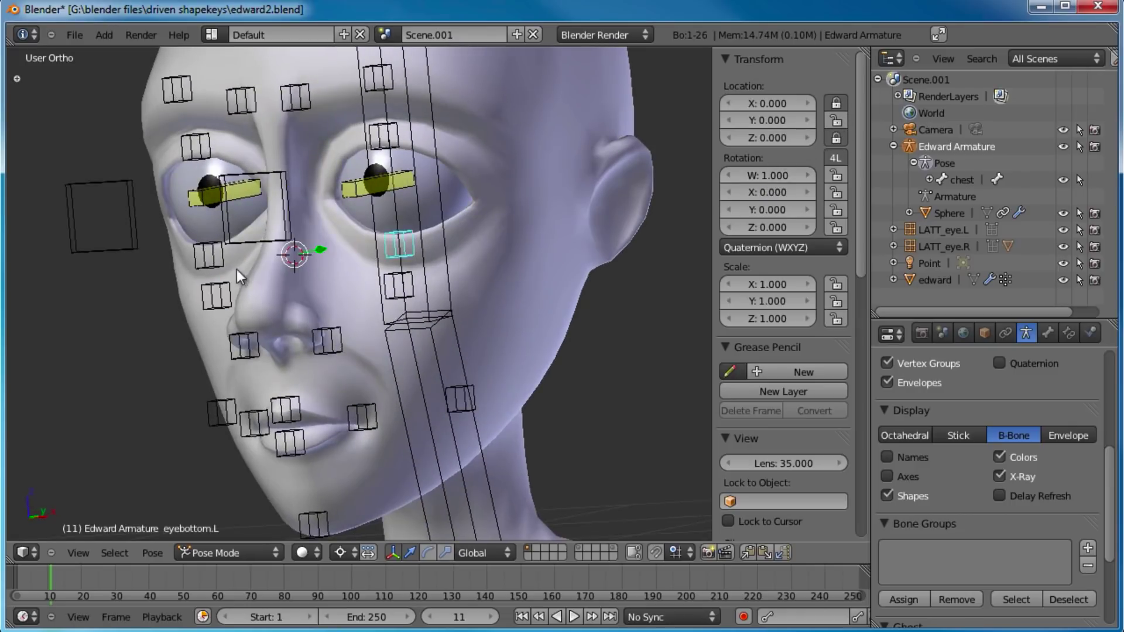
pyautogui.rightClick(223, 263)
pyautogui.click(835, 138)
pyautogui.click(836, 103)
# - Lock the X and Z location of the eyetop.R and eyetop.L bones
pyautogui.rightClick(183, 150)
pyautogui.click(838, 103)
pyautogui.click(837, 138)
pyautogui.keyDown('shift'); pyautogui.moveTo(502, 225); pyautogui.dragTo(529, 307, button='middle'); pyautogui.keyUp('shift')
pyautogui.rightClick(410, 220)
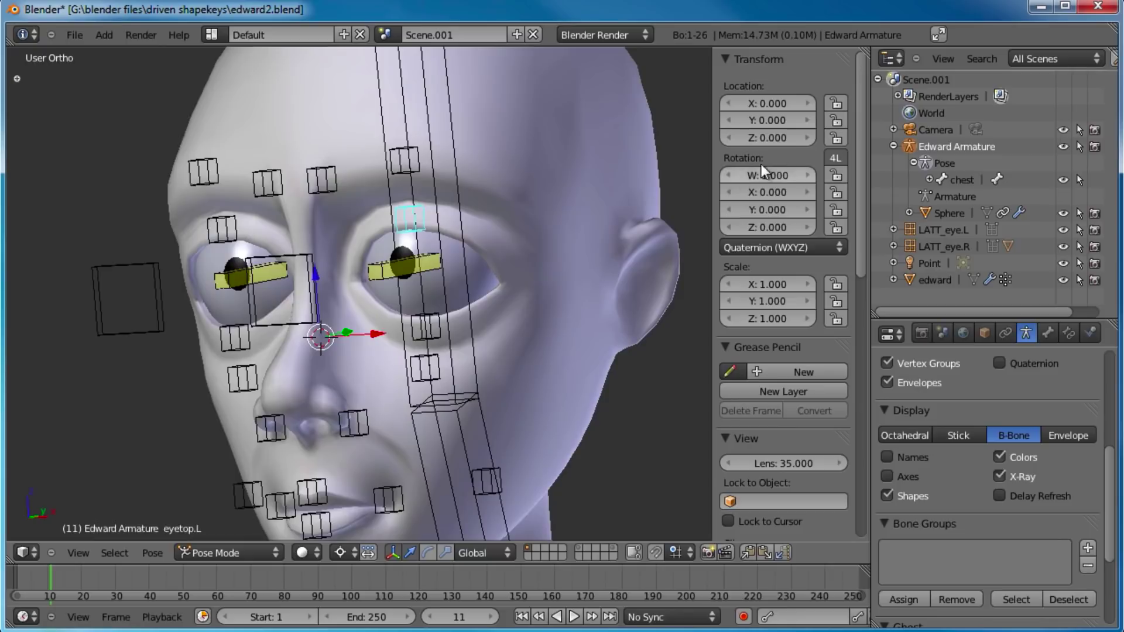
pyautogui.click(837, 139)
pyautogui.click(838, 103)
# - Lock the X and Z location of the eyebrowouter.L and eyebrowinner.L bones
pyautogui.rightClick(419, 172)
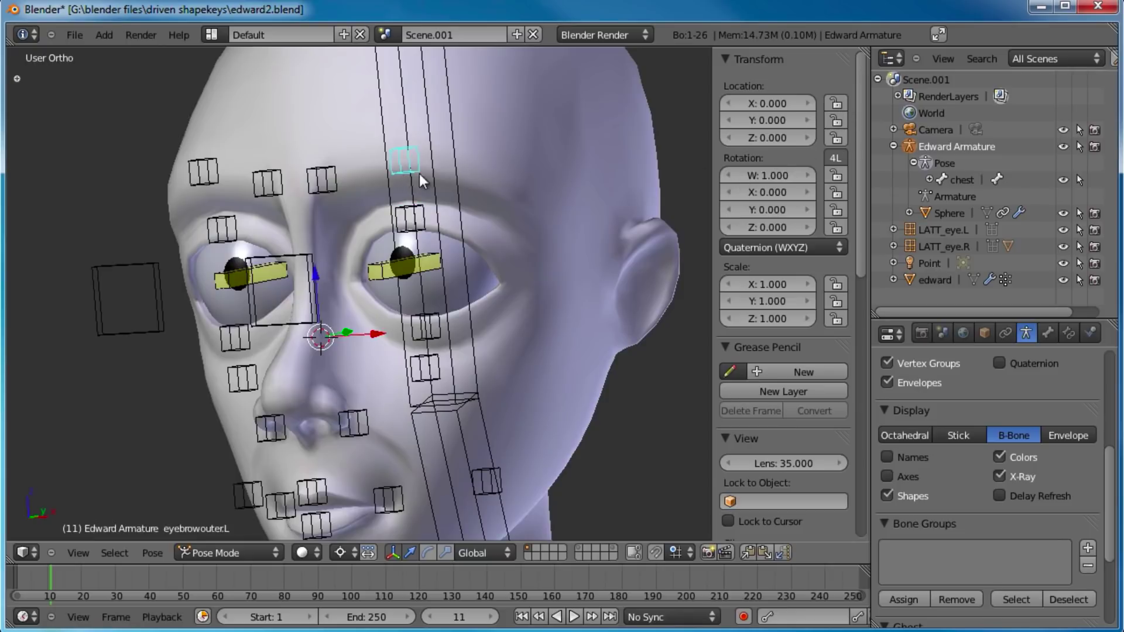
pyautogui.click(837, 103)
pyautogui.click(837, 139)
pyautogui.rightClick(337, 182)
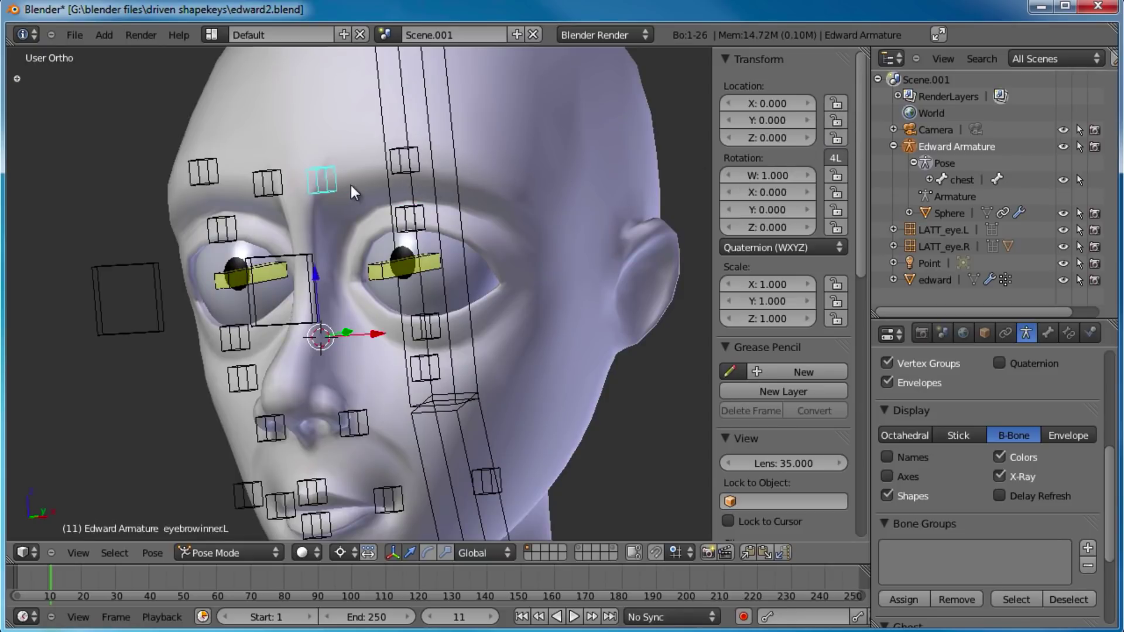
pyautogui.click(836, 103)
pyautogui.click(836, 139)
# - Lock the X and Z location of the eyebrowinner.R bone
pyautogui.moveTo(508, 220); pyautogui.dragTo(494, 188, button='middle')
pyautogui.rightClick(323, 169)
pyautogui.click(836, 103)
pyautogui.click(836, 139)
# - Test-move the eyetop.R and eyebrowouter.R bones, cancelling each move
pyautogui.moveTo(388, 193); pyautogui.dragTo(430, 197, button='middle')
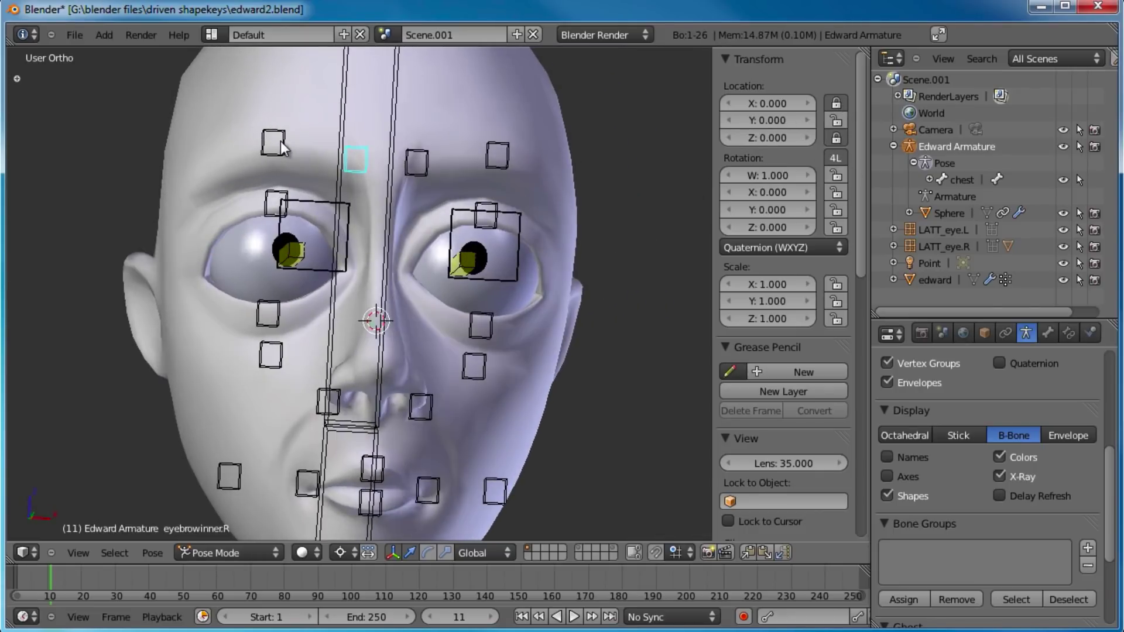
pyautogui.rightClick(278, 199)
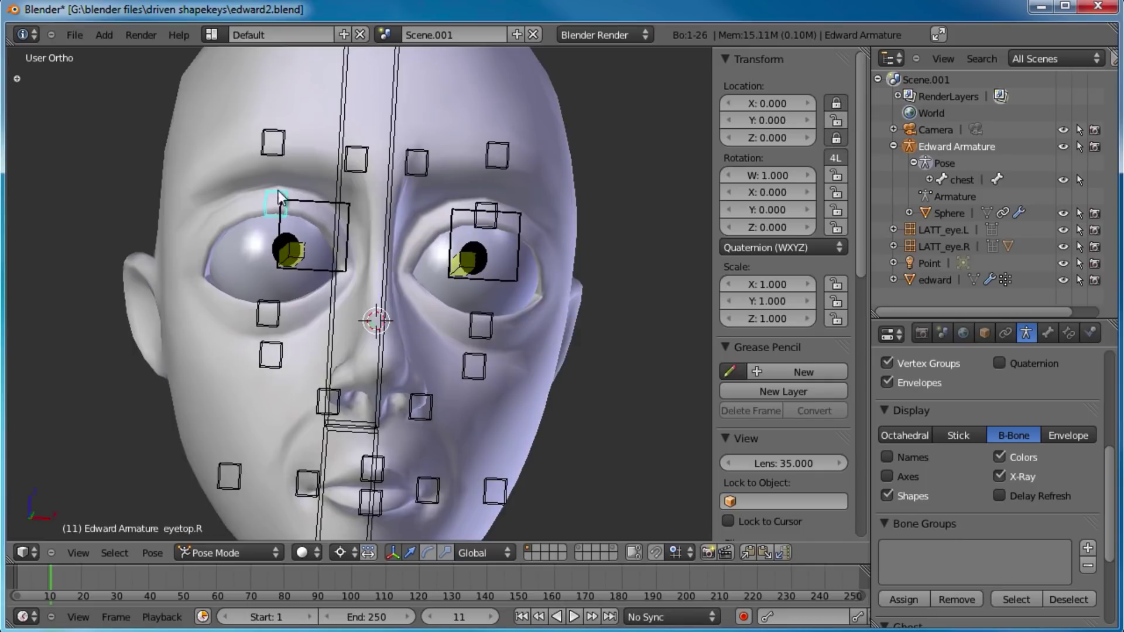
pyautogui.scroll(-2, 424, 219)
pyautogui.moveTo(423, 219); pyautogui.dragTo(494, 183, button='middle')
pyautogui.press('g')
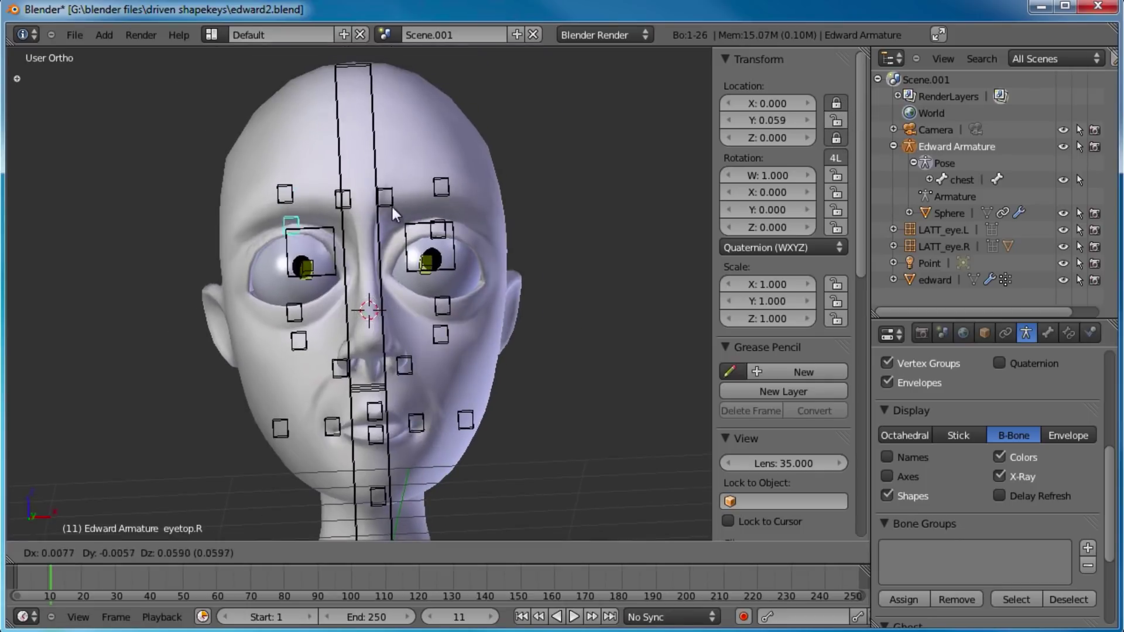
pyautogui.rightClick(381, 230)
pyautogui.rightClick(293, 193)
pyautogui.press('g')
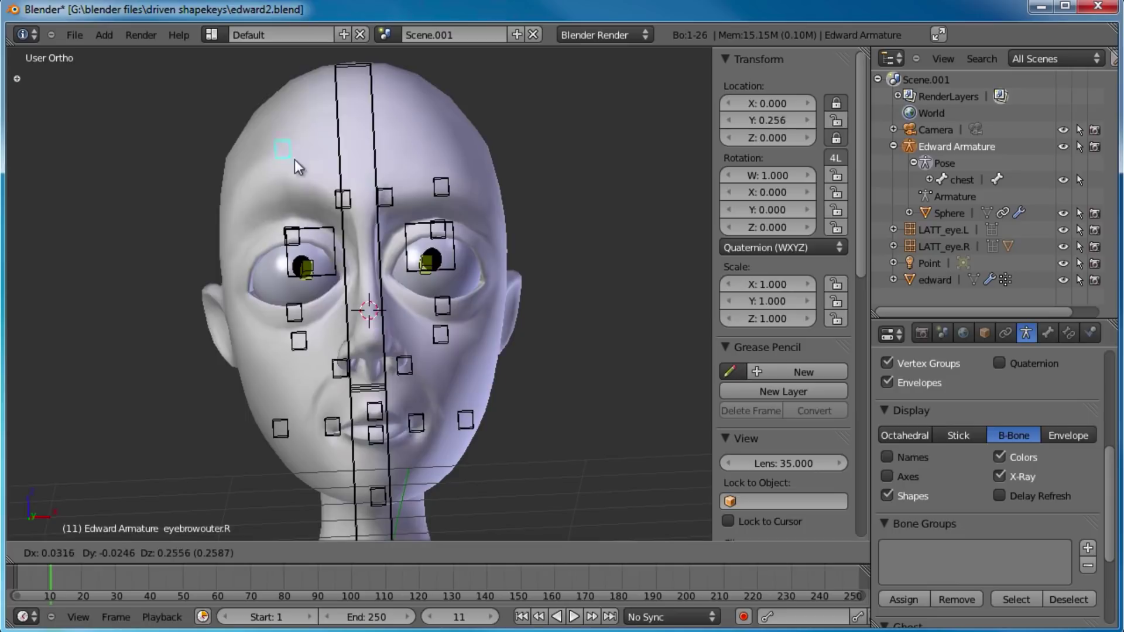
pyautogui.press('Escape')
pyautogui.moveTo(482, 247); pyautogui.dragTo(429, 293, button='middle')
pyautogui.scroll(1, 430, 262)
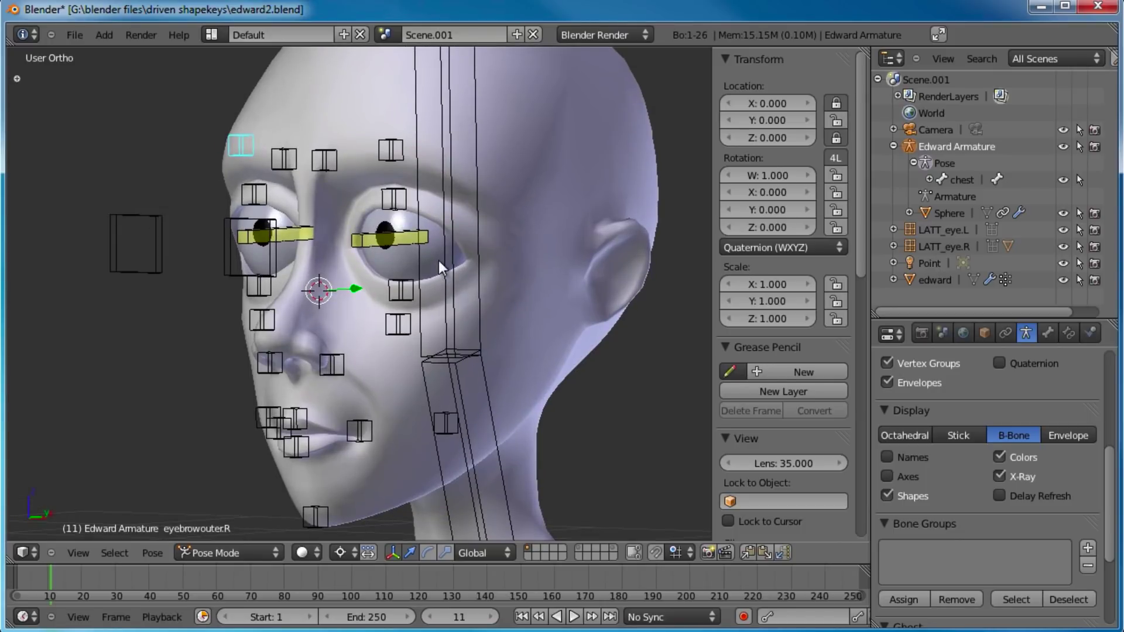
# - Add a Limit Location constraint to the eyebottom.L bone and convert it to Local Space
pyautogui.rightClick(398, 297)
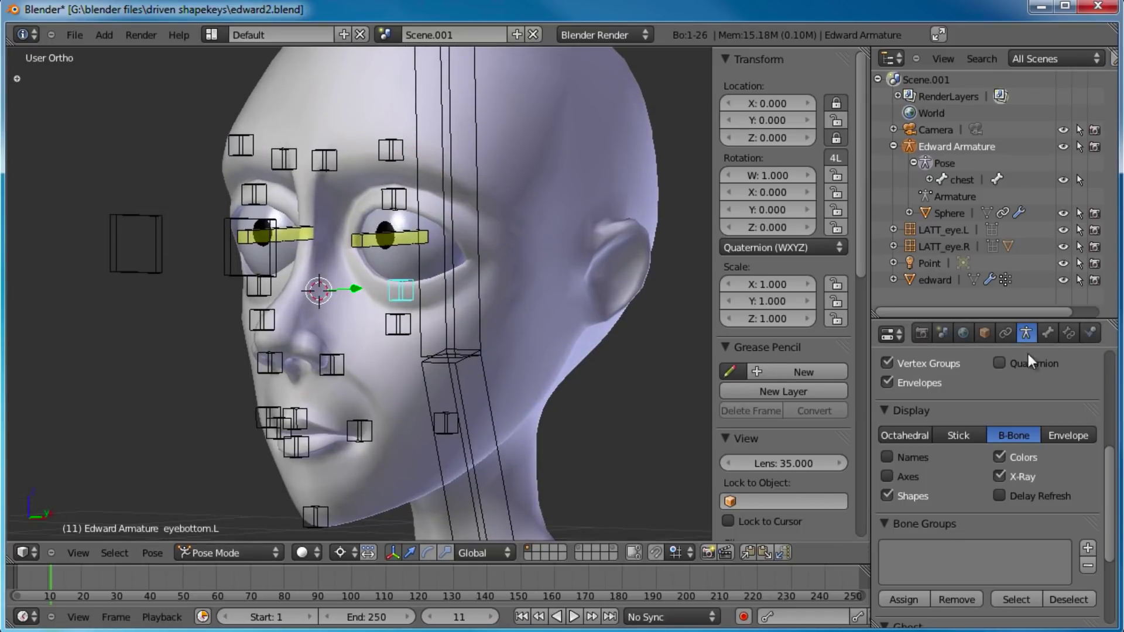
pyautogui.click(1067, 332)
pyautogui.click(960, 419)
pyautogui.click(961, 418)
pyautogui.click(961, 410)
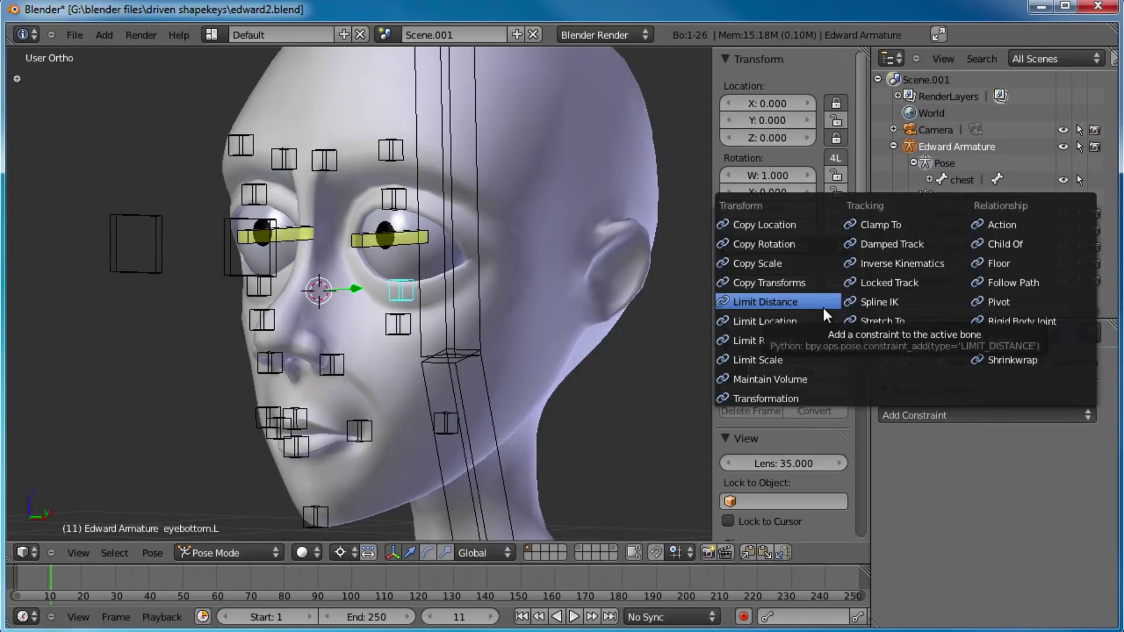
pyautogui.click(790, 322)
pyautogui.scroll(-2, 941, 434)
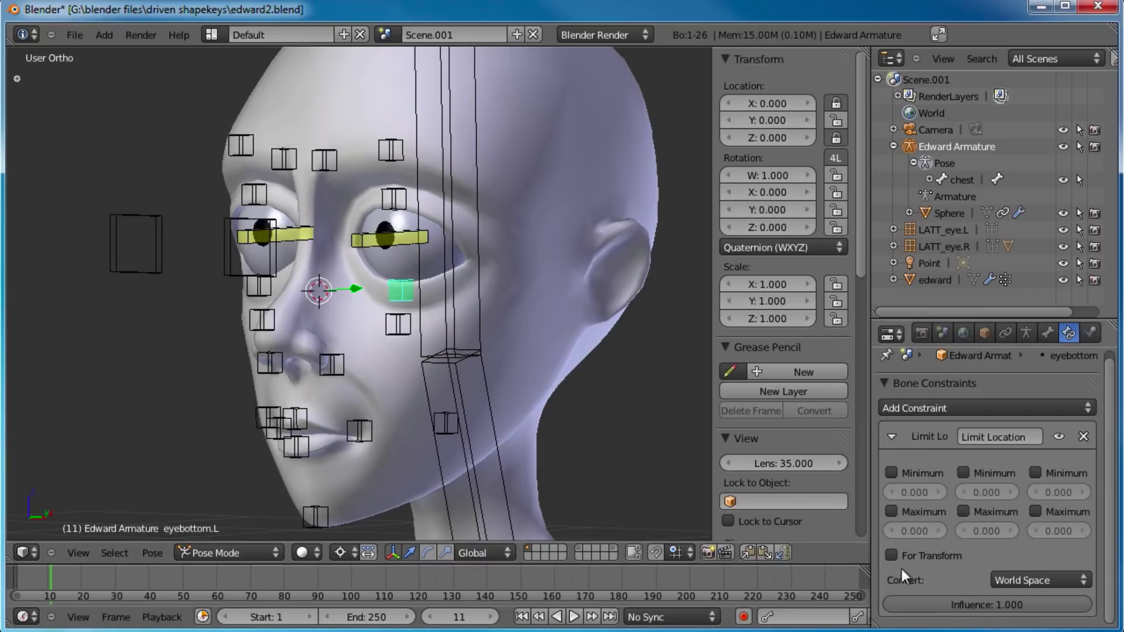
pyautogui.click(1023, 581)
pyautogui.click(1010, 504)
# - Enable the minimum and maximum Y limits in the eyebottom.L bone's Limit Location constraint
pyautogui.click(890, 473)
pyautogui.click(922, 466)
pyautogui.click(964, 472)
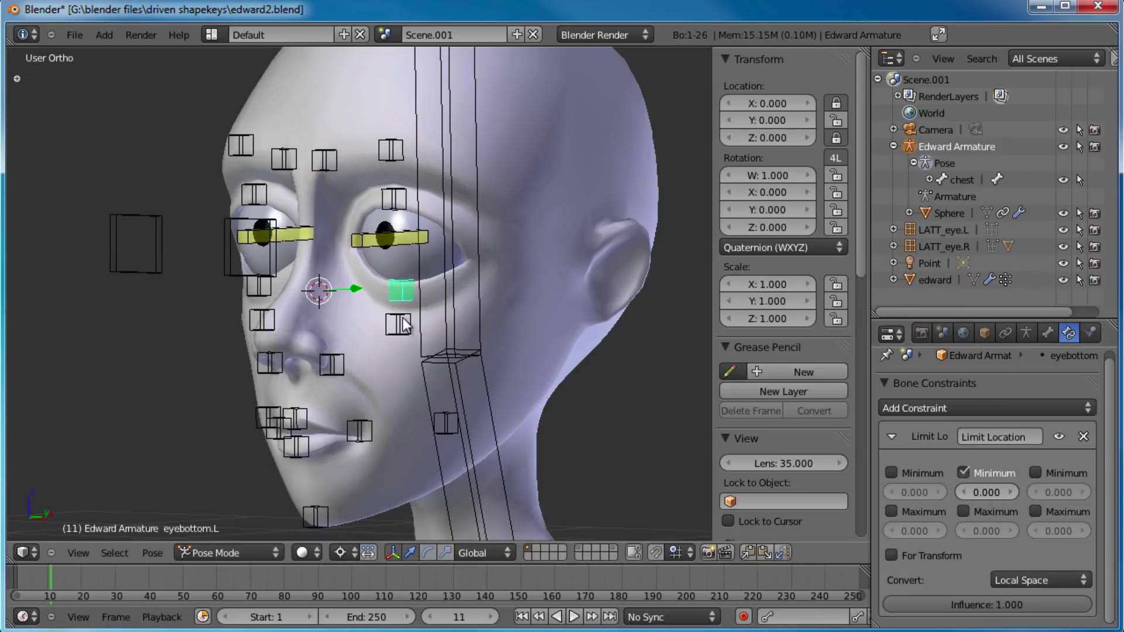
pyautogui.click(963, 511)
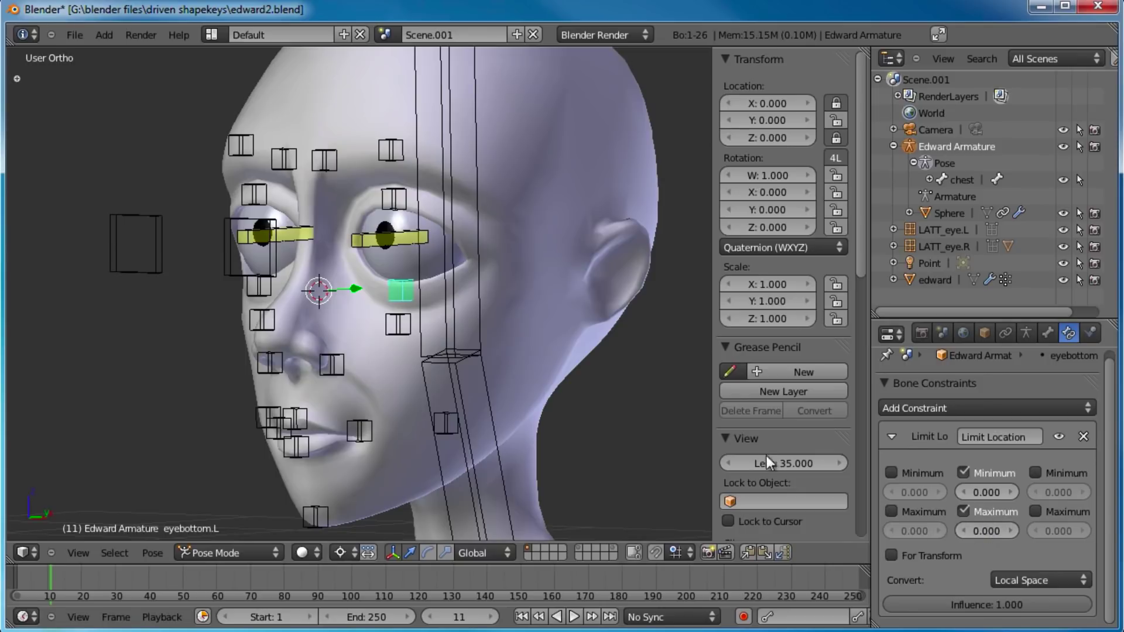
# - Set the eyebottom.L constraint's maximum Y to 0.25 and test-move the bone, cancelling the move
pyautogui.scroll(-4, 349, 350)
pyautogui.scroll(1, 348, 350)
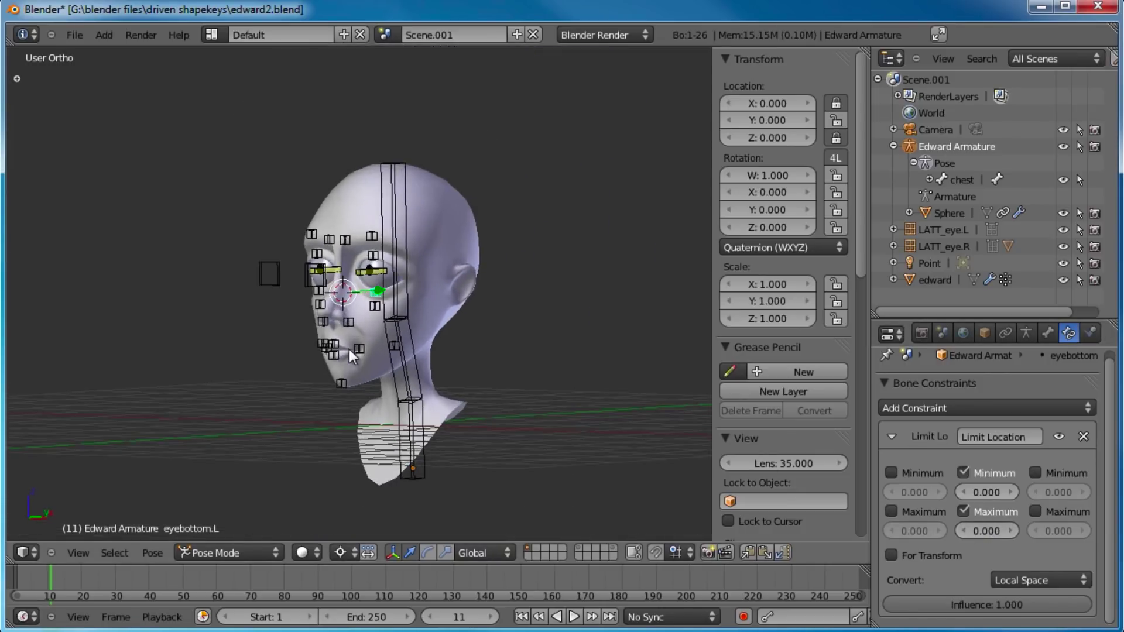
pyautogui.moveTo(349, 349); pyautogui.dragTo(367, 465, button='middle')
pyautogui.scroll(3, 466, 396)
pyautogui.moveTo(466, 396); pyautogui.dragTo(408, 314, button='middle')
pyautogui.scroll(5, 409, 314)
pyautogui.click(980, 531)
pyautogui.write('0.25')
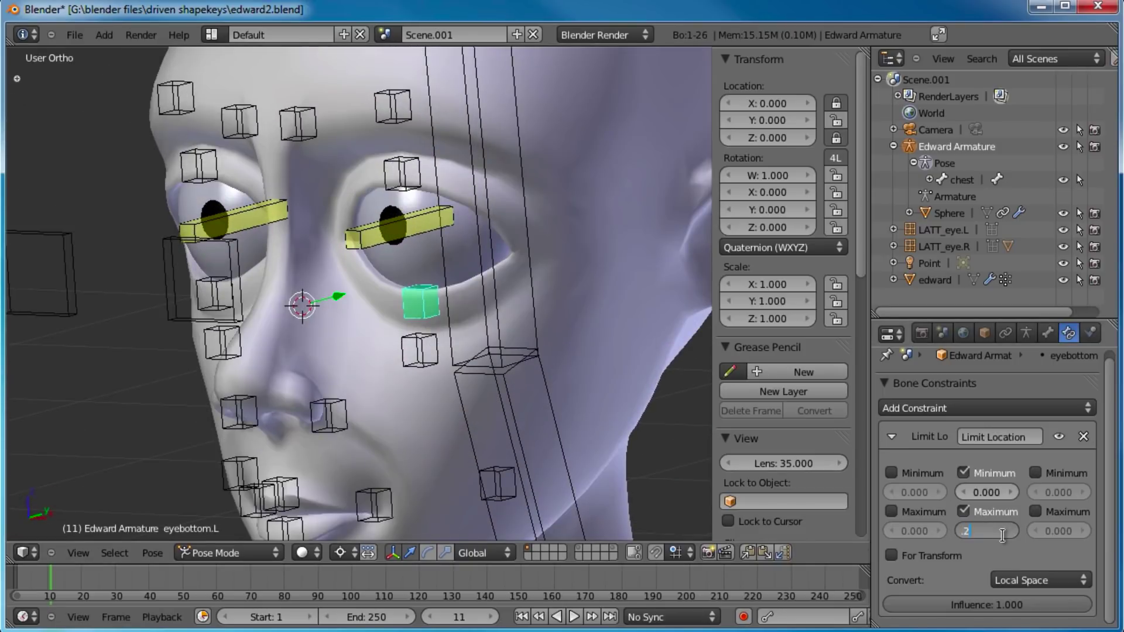
pyautogui.press('Return')
pyautogui.press('g')
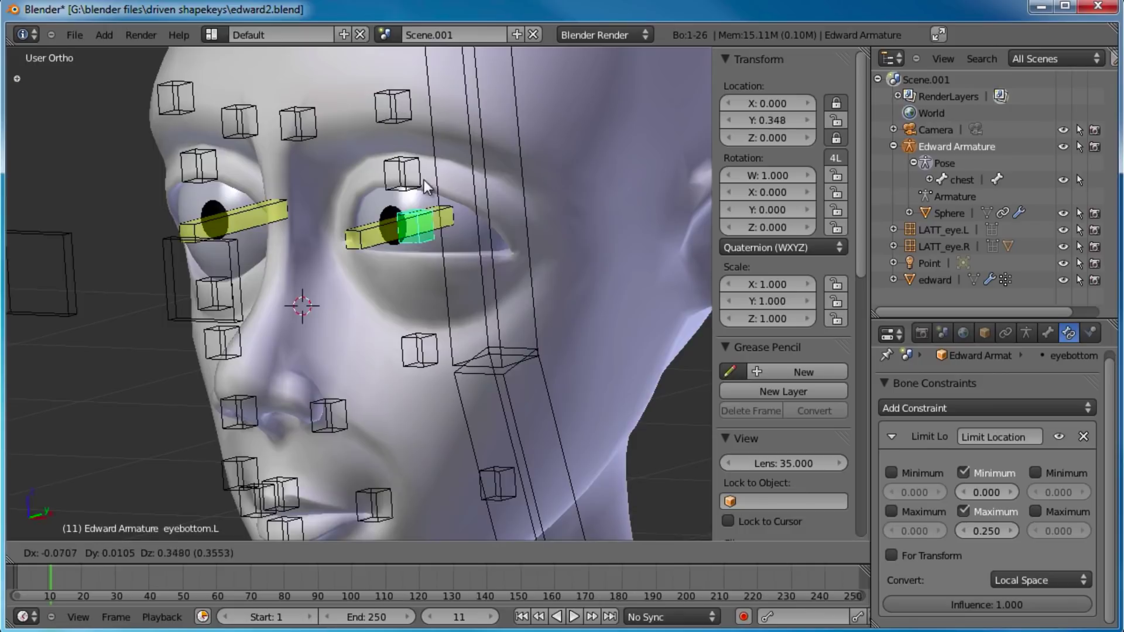
pyautogui.rightClick(434, 225)
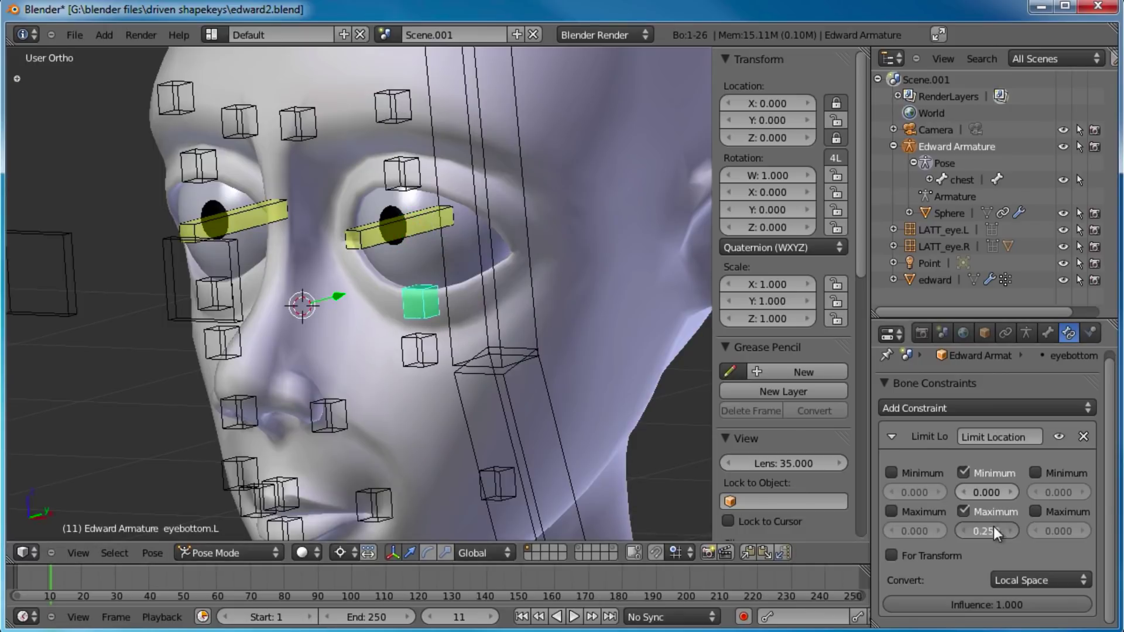
# - Set the eyebottom.L constraint's maximum Y to 0.2 and test-move the bone, cancelling each move
pyautogui.write('0.2')
pyautogui.press('Return')
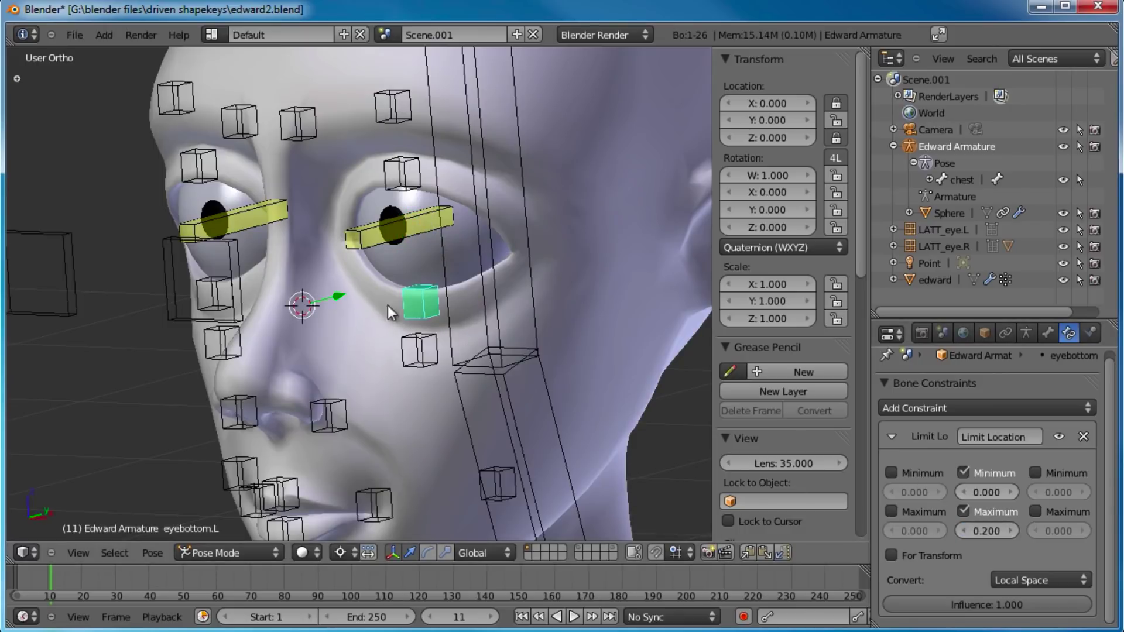
pyautogui.press('g')
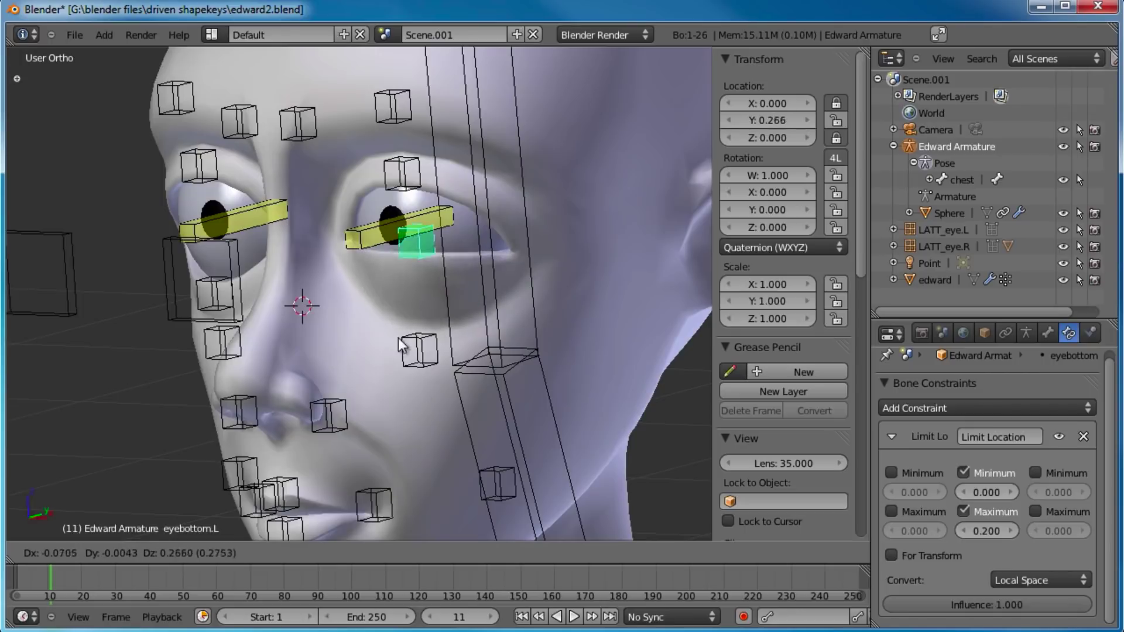
pyautogui.rightClick(401, 329)
pyautogui.moveTo(400, 325); pyautogui.dragTo(434, 260, button='middle')
pyautogui.press('g')
pyautogui.rightClick(430, 249)
pyautogui.moveTo(510, 226); pyautogui.dragTo(475, 318, button='middle')
pyautogui.scroll(1, 476, 318)
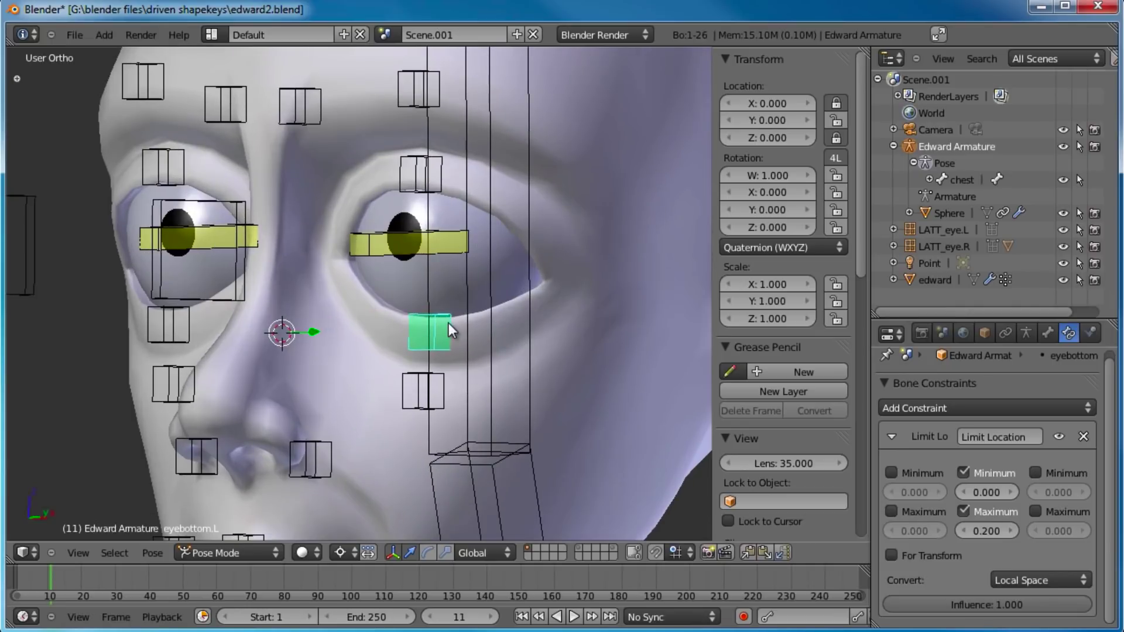
# - Add a Limit Location constraint to the eyetop.L bone with its minimum and maximum Y limits enabled
pyautogui.rightClick(420, 185)
pyautogui.click(985, 407)
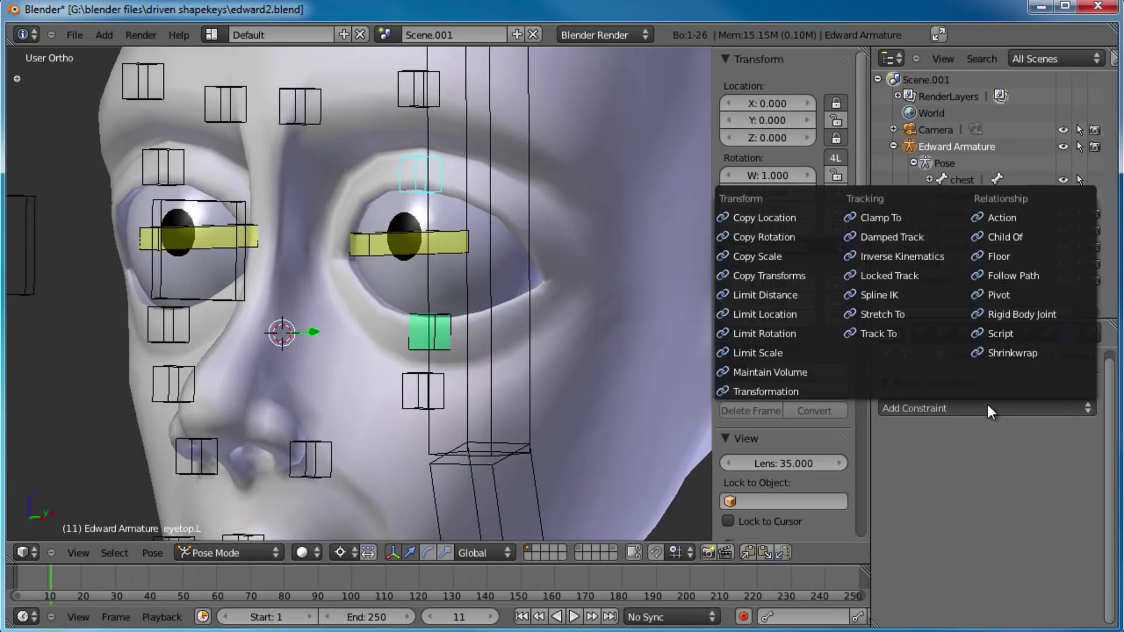
pyautogui.click(796, 314)
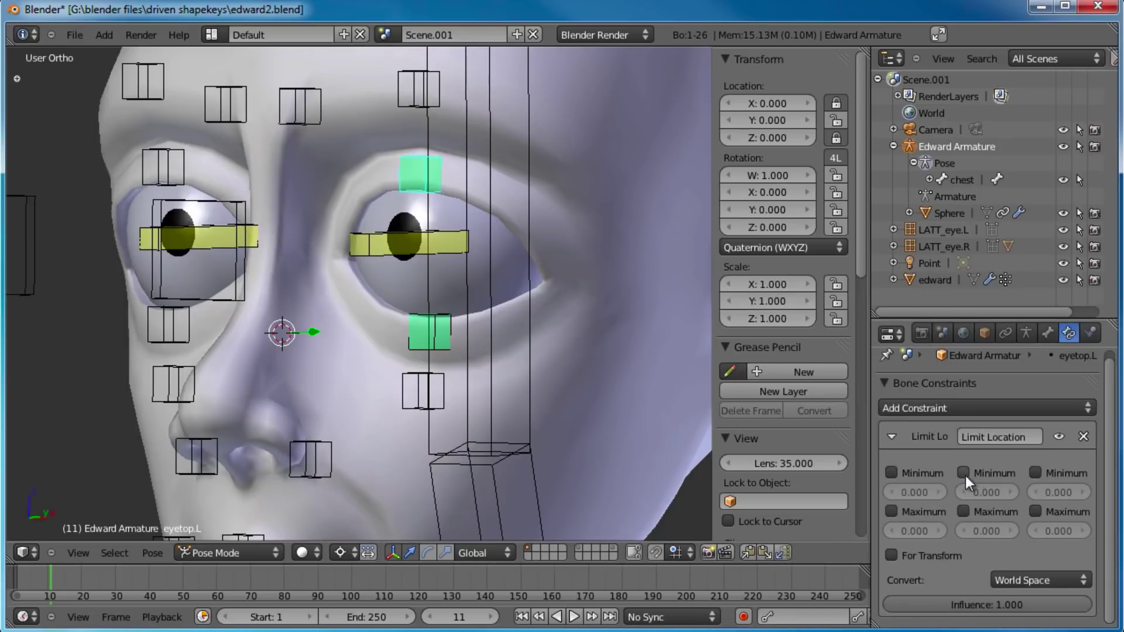
pyautogui.click(963, 473)
pyautogui.click(963, 511)
# - Set the eyetop.L constraint's minimum Y to -0.2 and convert it to Local Space
pyautogui.moveTo(631, 316); pyautogui.dragTo(535, 291, button='middle')
pyautogui.press('KP_3')
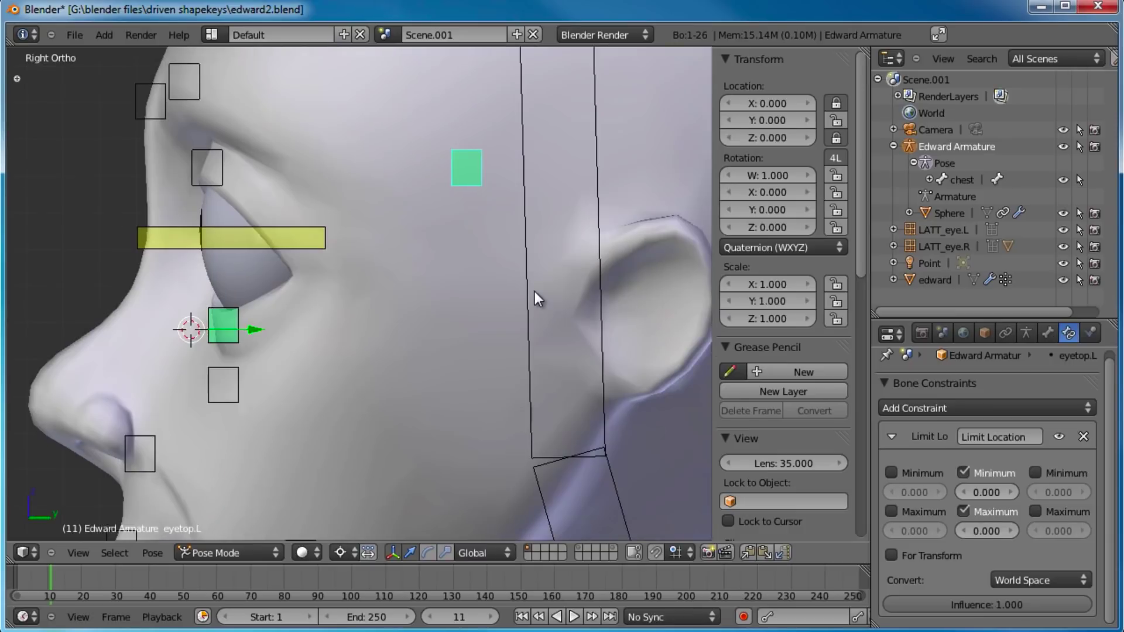
pyautogui.moveTo(410, 220); pyautogui.dragTo(322, 223, button='middle')
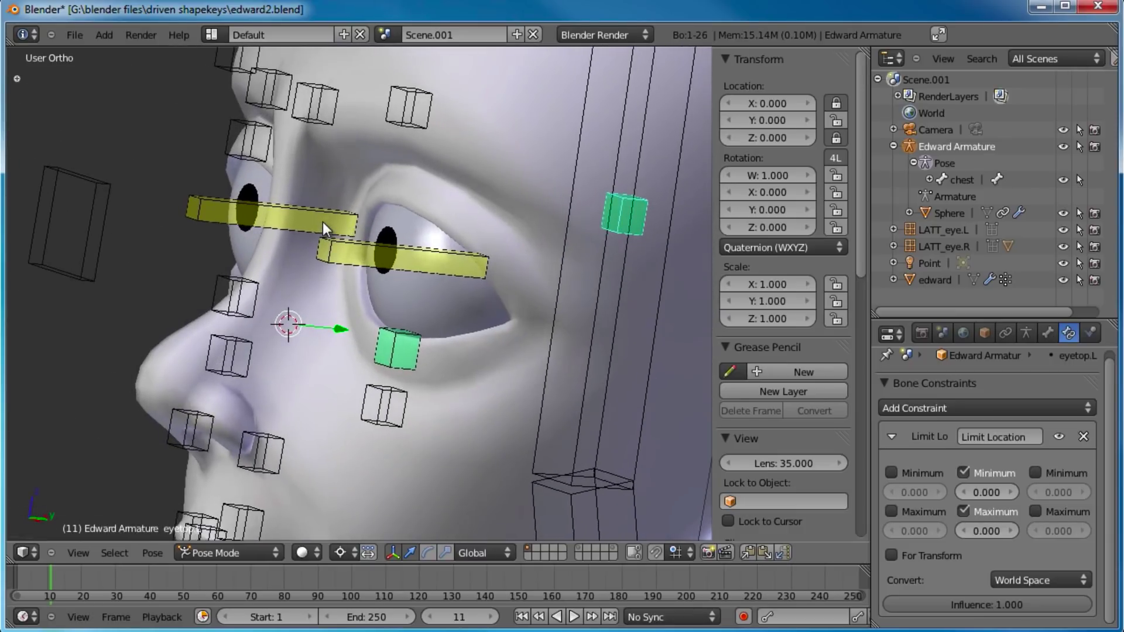
pyautogui.click(963, 473)
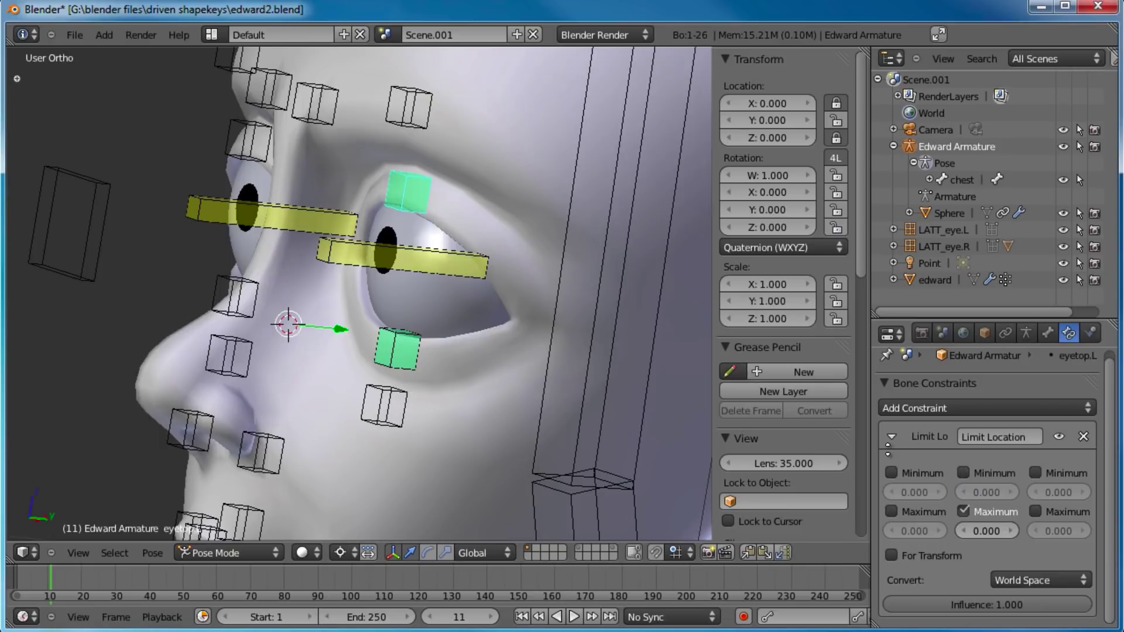
pyautogui.click(963, 473)
pyautogui.moveTo(978, 493); pyautogui.dragTo(971, 497)
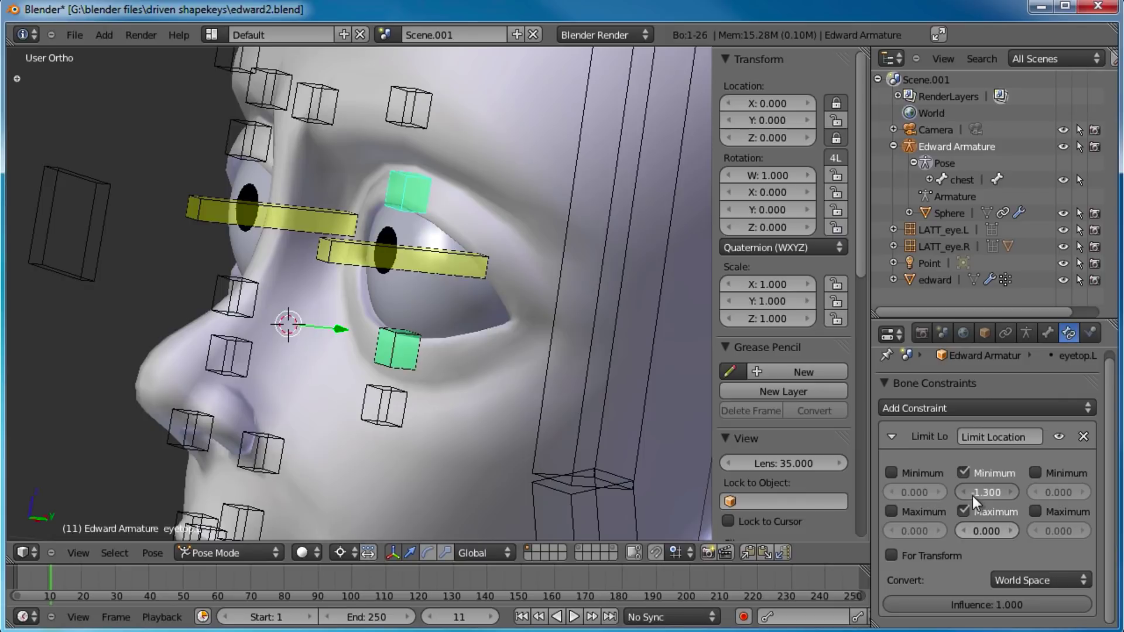
pyautogui.write('-.2')
pyautogui.press('Return')
pyautogui.moveTo(452, 135); pyautogui.dragTo(437, 150, button='middle')
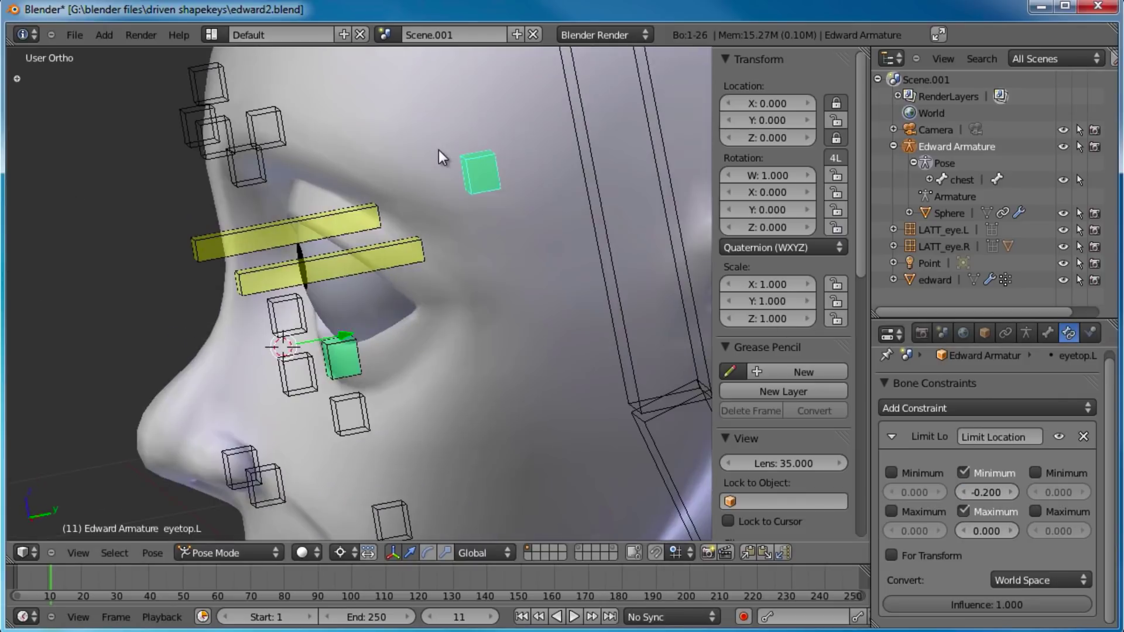
pyautogui.press('KP_3')
pyautogui.click(1047, 579)
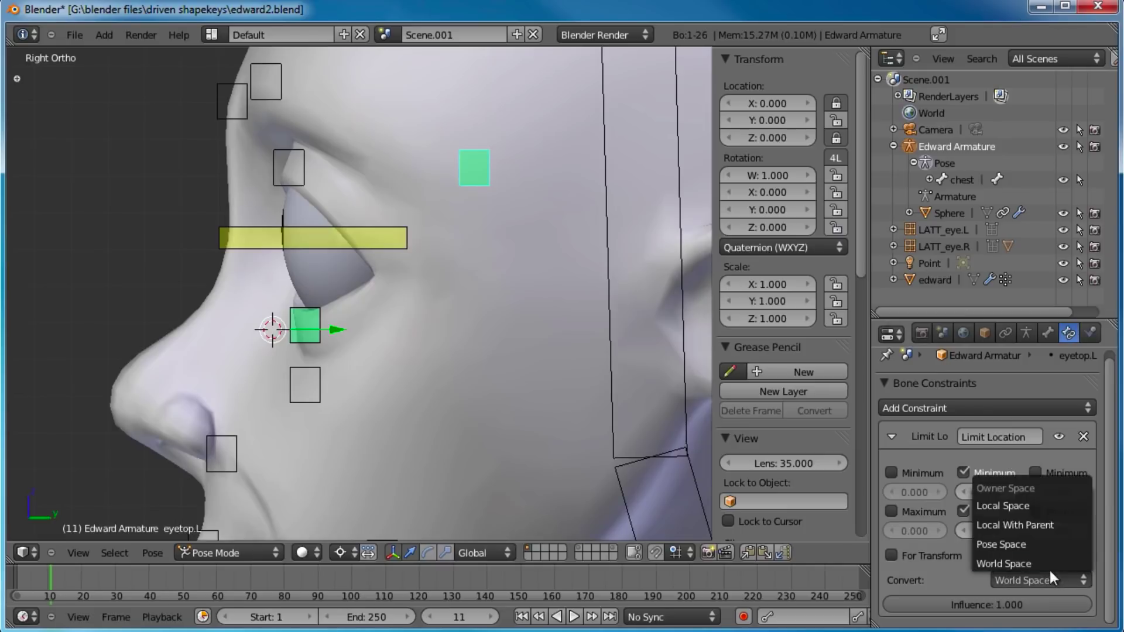
pyautogui.click(1025, 504)
# - Test-move the eyetop.L bone from the side and at an angle, cancelling each move
pyautogui.keyDown('shift'); pyautogui.moveTo(464, 261); pyautogui.dragTo(479, 296, button='middle'); pyautogui.keyUp('shift')
pyautogui.press('g')
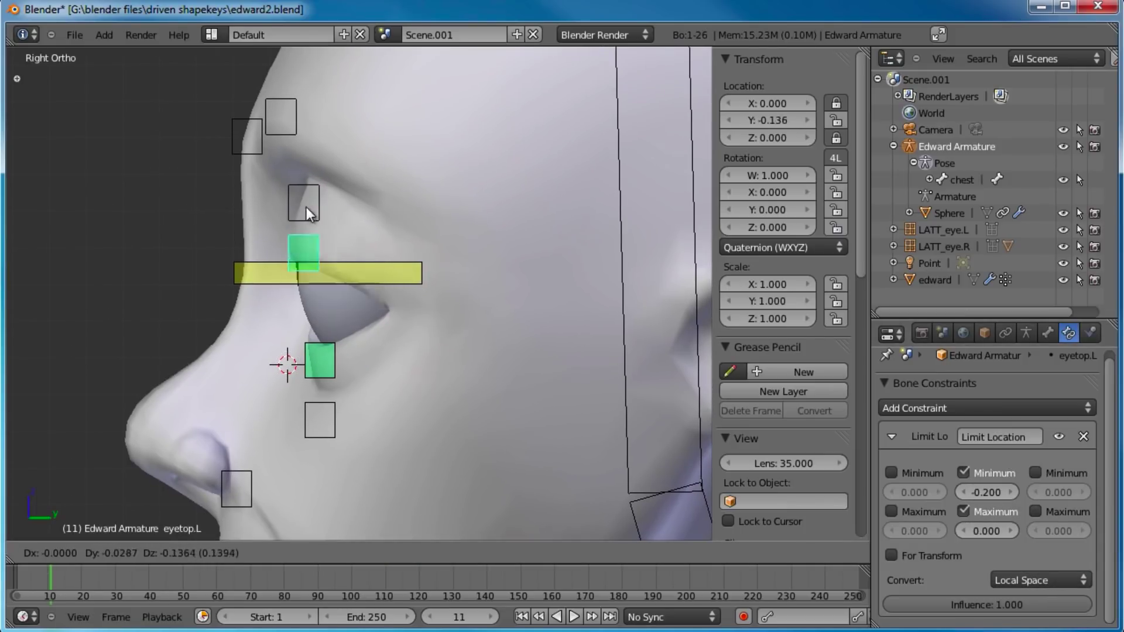
pyautogui.rightClick(317, 303)
pyautogui.moveTo(318, 300); pyautogui.dragTo(394, 269, button='middle')
pyautogui.press('g')
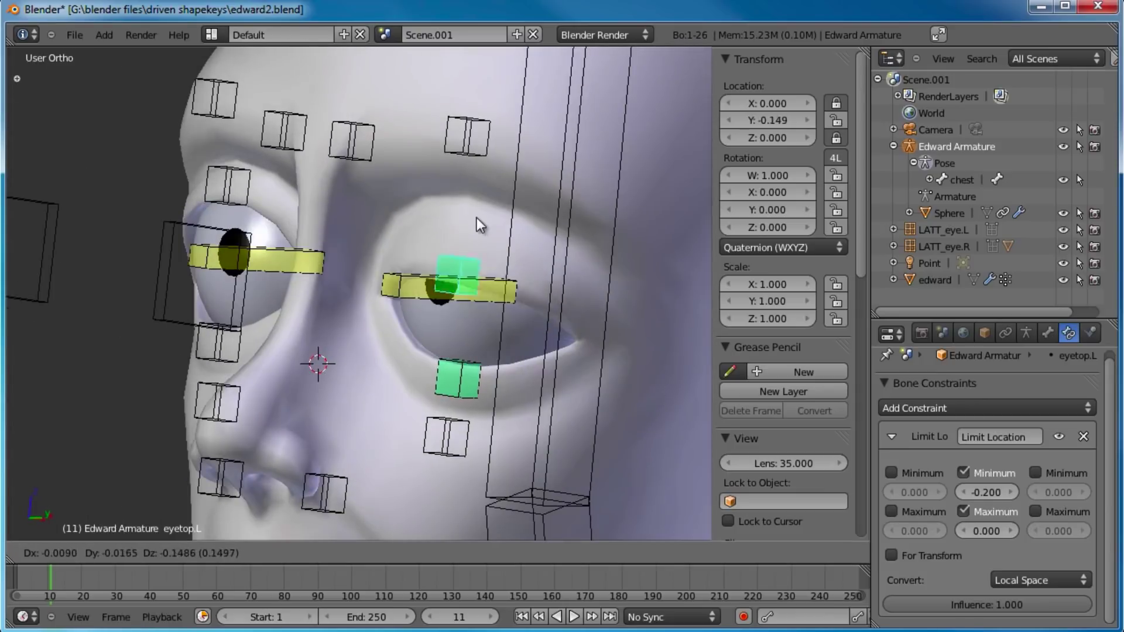
pyautogui.rightClick(493, 175)
pyautogui.moveTo(490, 185); pyautogui.dragTo(470, 241, button='middle')
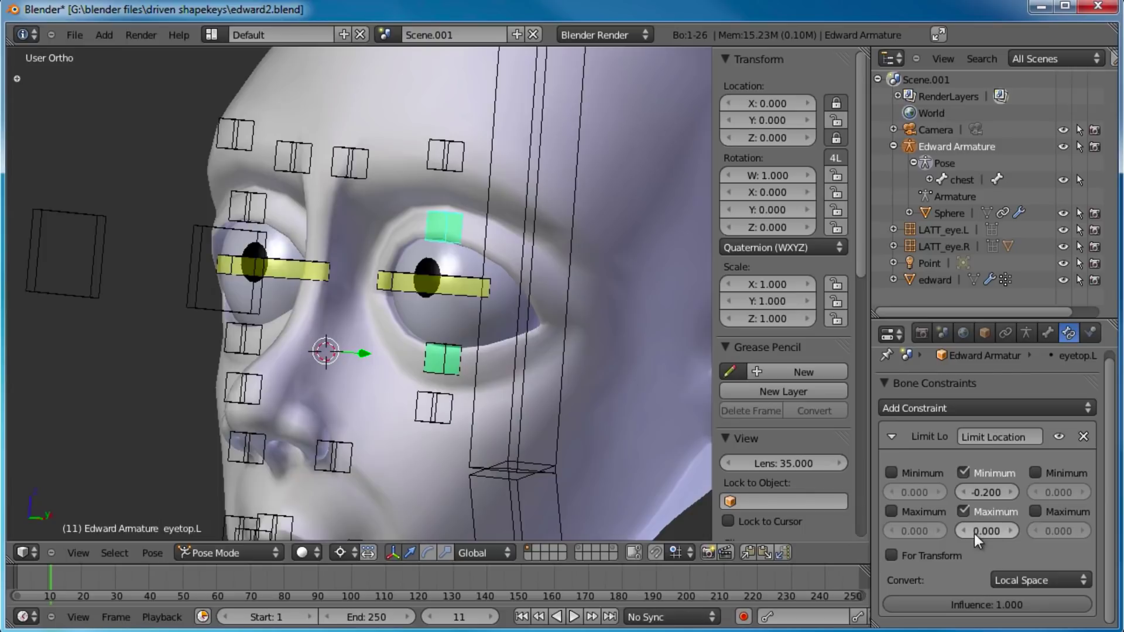
# - Set the eyetop.L constraint's maximum Y to -0.05 and test-move the bone, cancelling the move
pyautogui.press('BackSpace')
pyautogui.write('-0.05')
pyautogui.press('Return')
pyautogui.press('g')
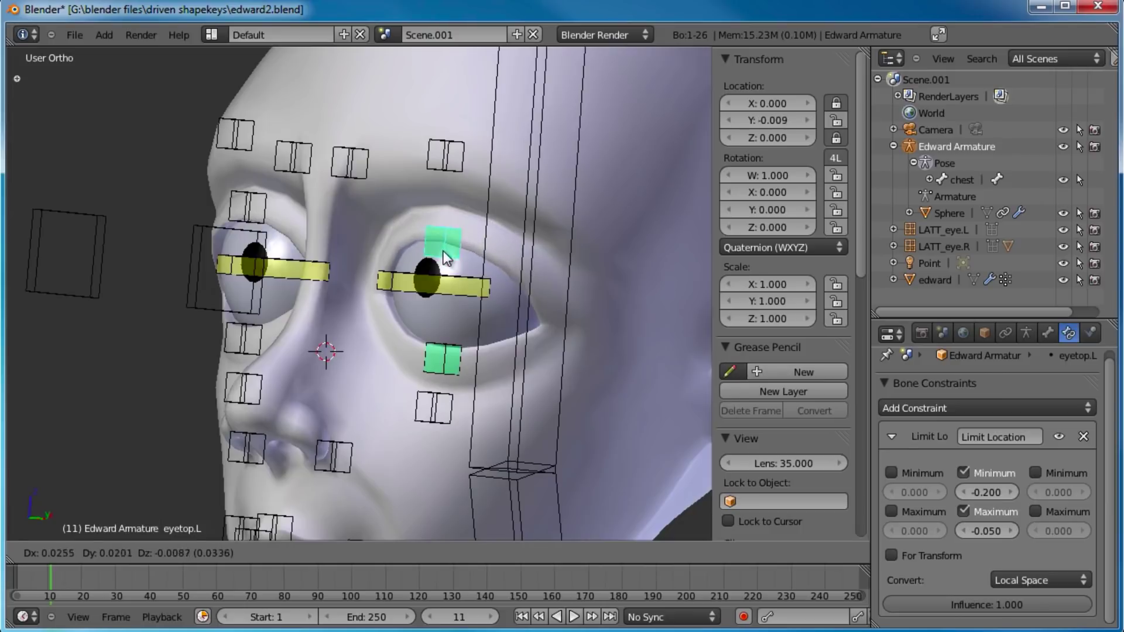
pyautogui.rightClick(443, 251)
# - Set the eyetop.L constraint's maximum Y to 0.05 and test-move the bone, cancelling the move
pyautogui.click(1003, 533)
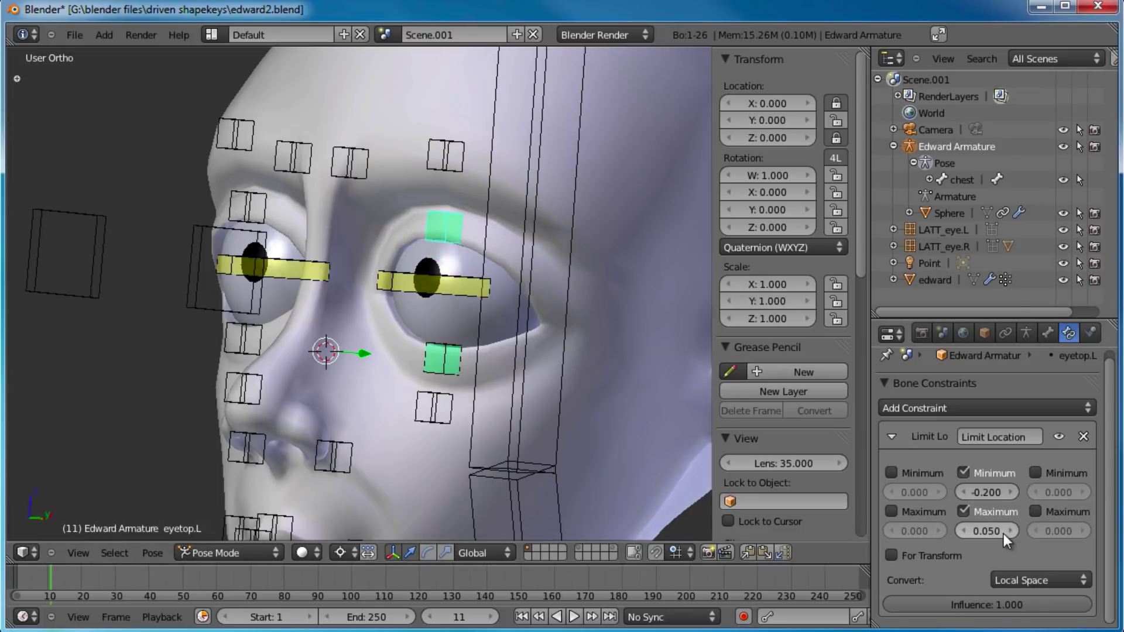
pyautogui.click(994, 532)
pyautogui.press('Return')
pyautogui.press('g')
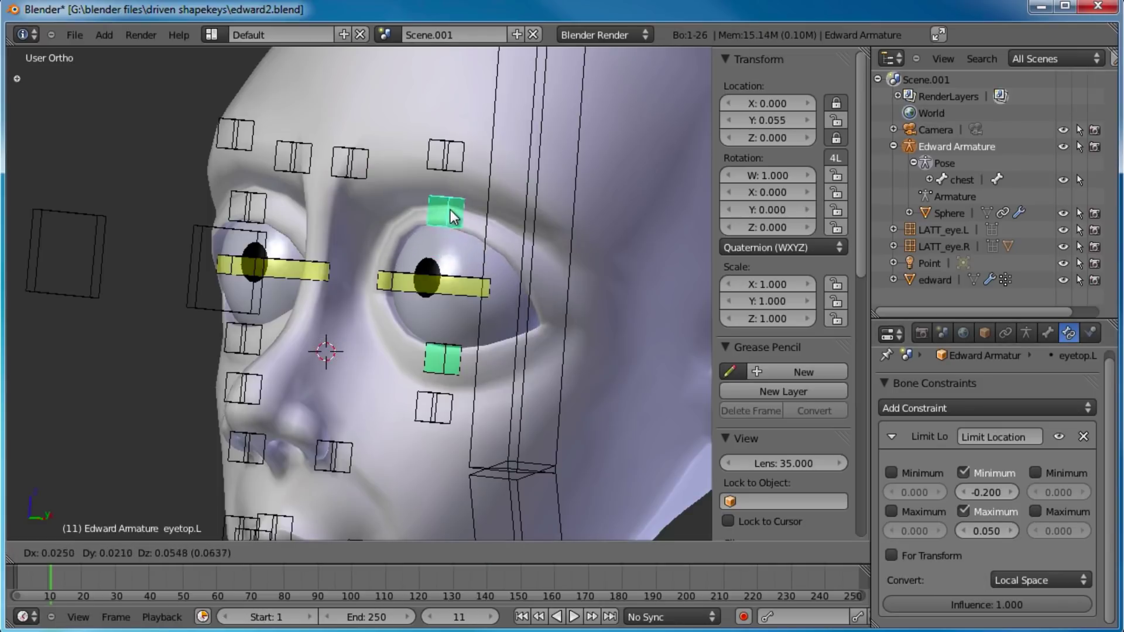
pyautogui.press('Escape')
# - Set the eyebottom.L constraint's minimum Y to -0.05 and test-move the bone, cancelling the move
pyautogui.rightClick(440, 357)
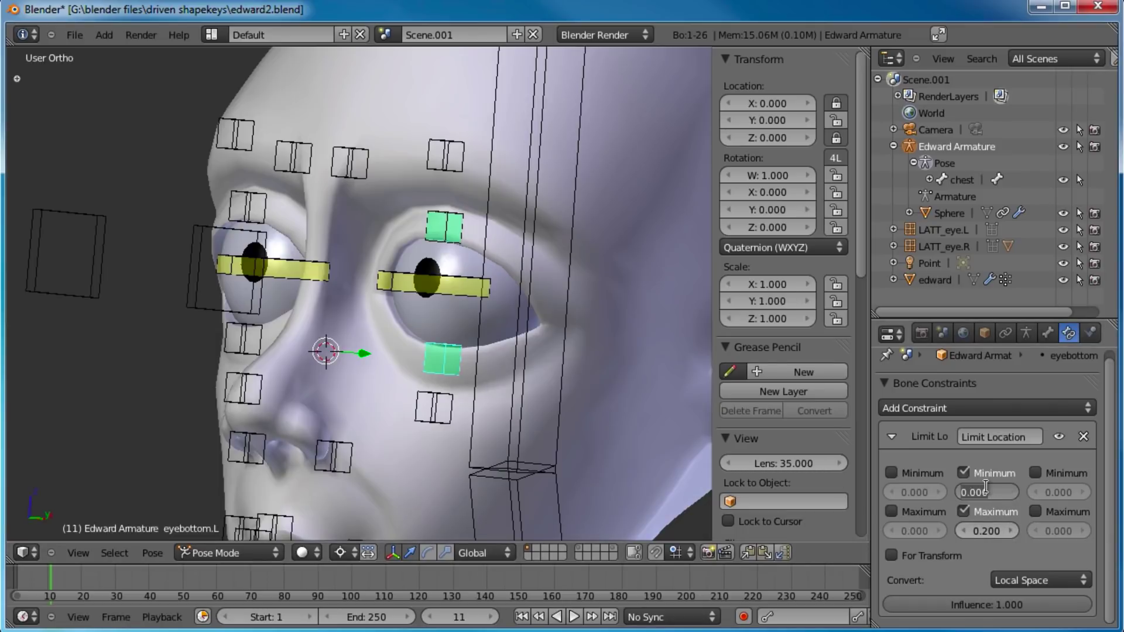
pyautogui.write('-0.05')
pyautogui.press('Return')
pyautogui.press('g')
pyautogui.rightClick(461, 375)
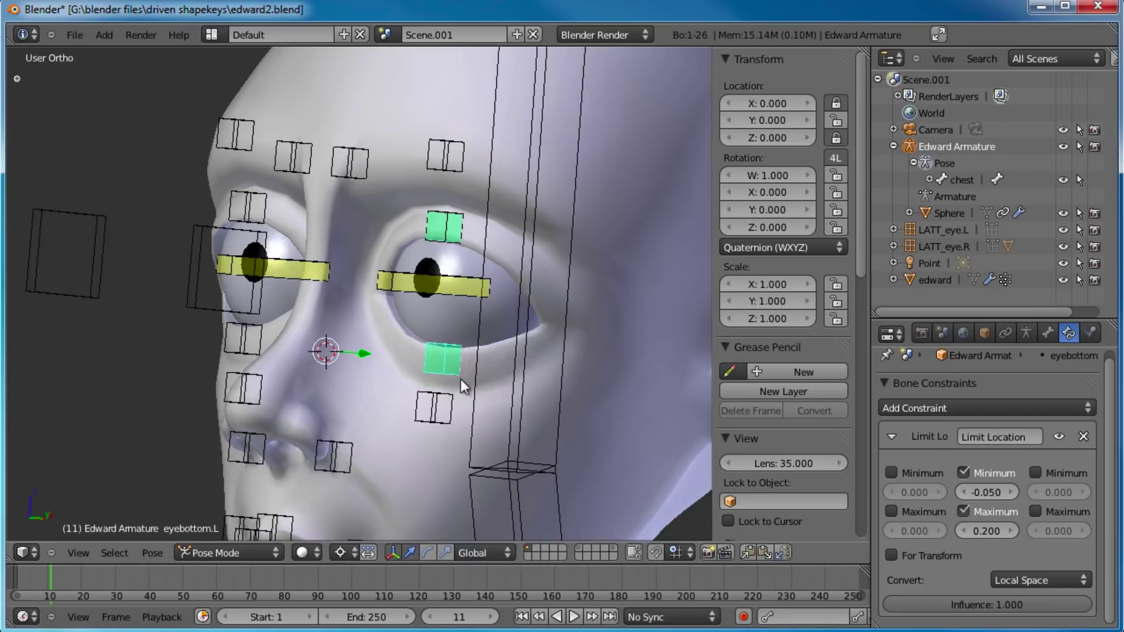
# - Examine the Limit Location constraints on the squint.L and snarl.R bones
pyautogui.scroll(-2, 442, 352)
pyautogui.moveTo(415, 316); pyautogui.dragTo(475, 304, button='middle')
pyautogui.moveTo(386, 267); pyautogui.dragTo(433, 261, button='middle')
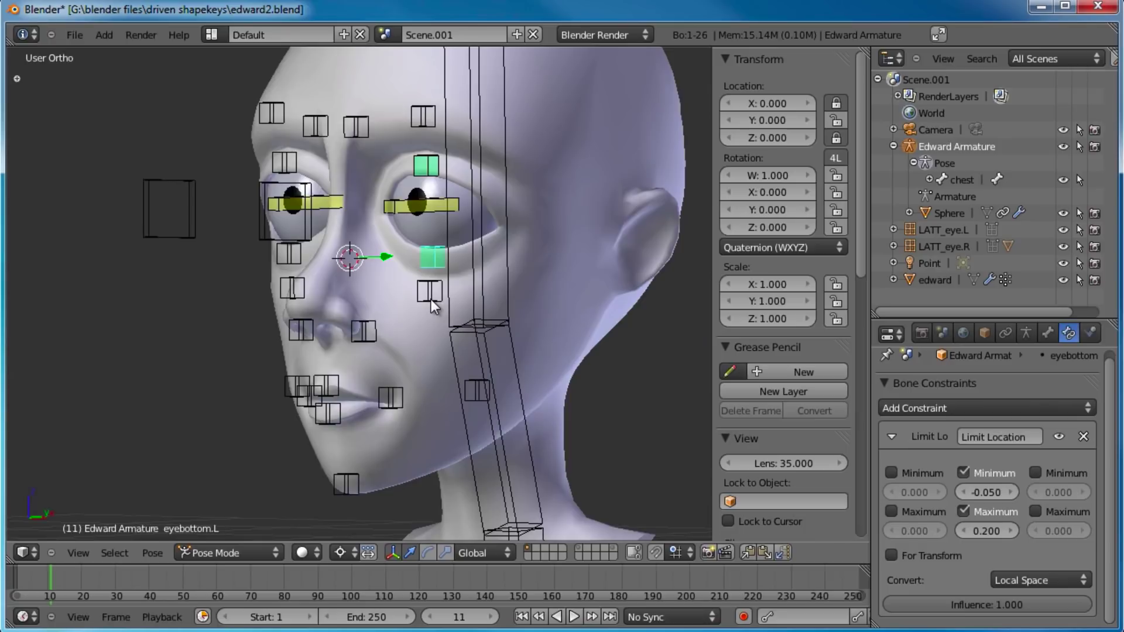
pyautogui.moveTo(431, 299); pyautogui.dragTo(491, 304, button='middle')
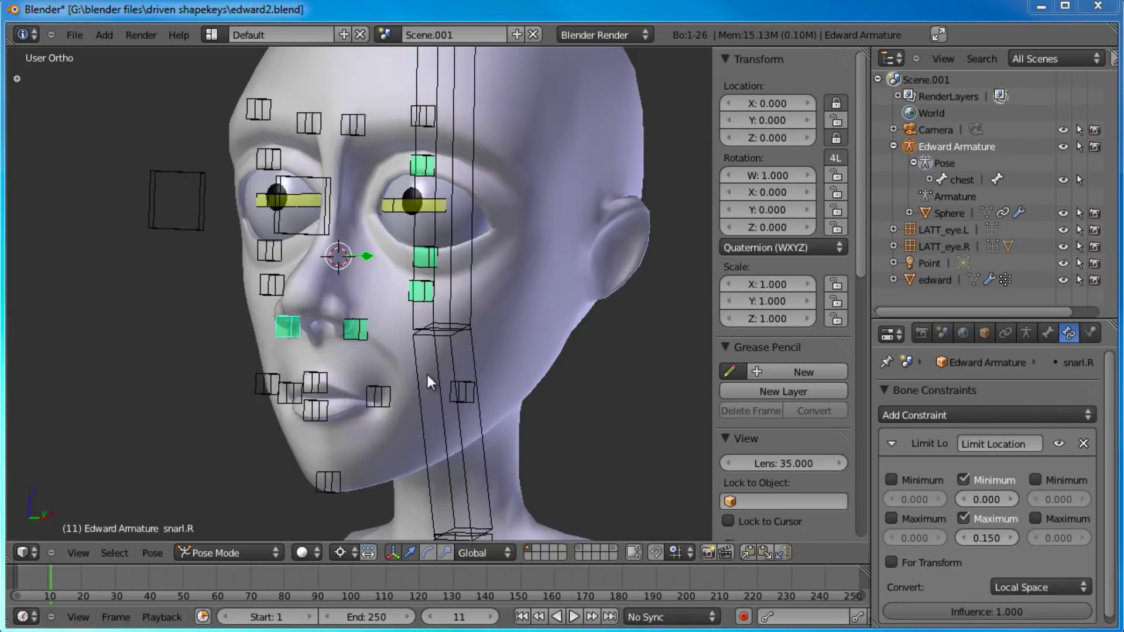
pyautogui.moveTo(419, 348)
pyautogui.mouseDown(button='middle')
pyautogui.moveTo(422, 305)
pyautogui.moveTo(525, 303)
pyautogui.moveTo(451, 336)
pyautogui.moveTo(421, 322)
pyautogui.moveTo(410, 334)
pyautogui.mouseUp(button='middle')
pyautogui.rightClick(438, 292)
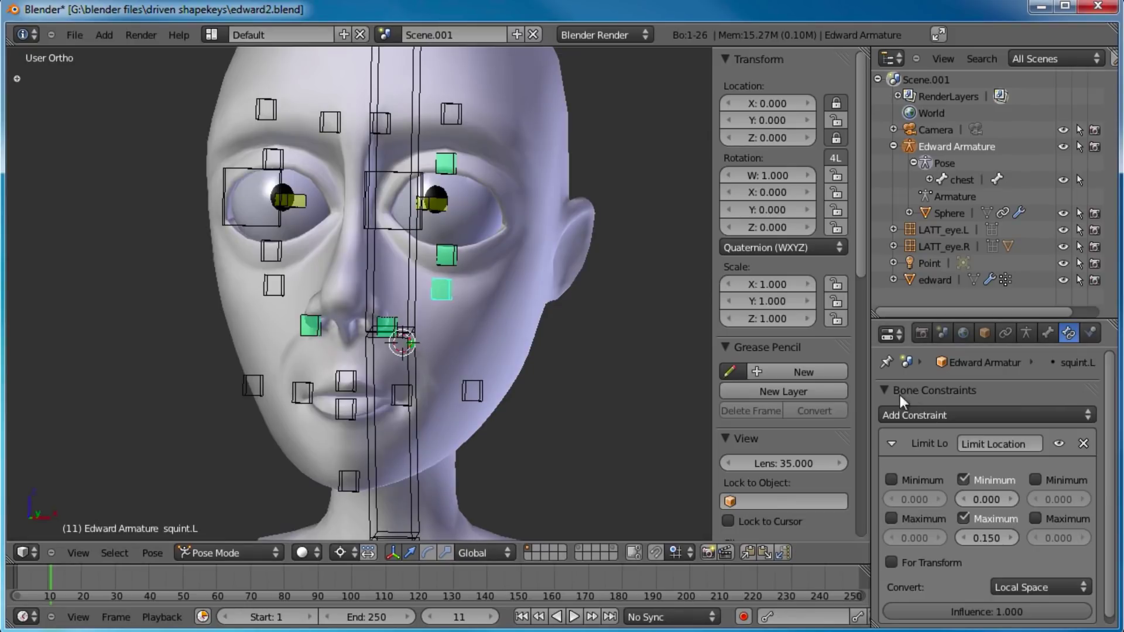
pyautogui.click(963, 410)
pyautogui.moveTo(396, 280); pyautogui.dragTo(501, 325, button='middle')
pyautogui.keyDown('shift'); pyautogui.moveTo(524, 306); pyautogui.dragTo(506, 328, button='middle'); pyautogui.keyUp('shift')
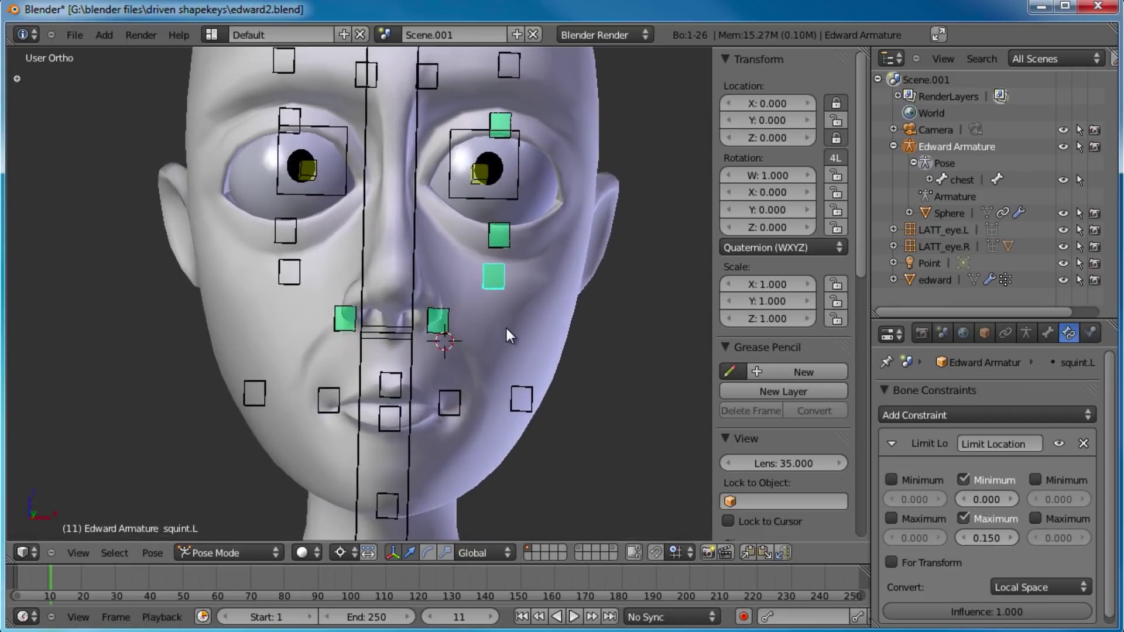
pyautogui.moveTo(444, 312); pyautogui.dragTo(322, 317, button='middle')
pyautogui.rightClick(323, 316)
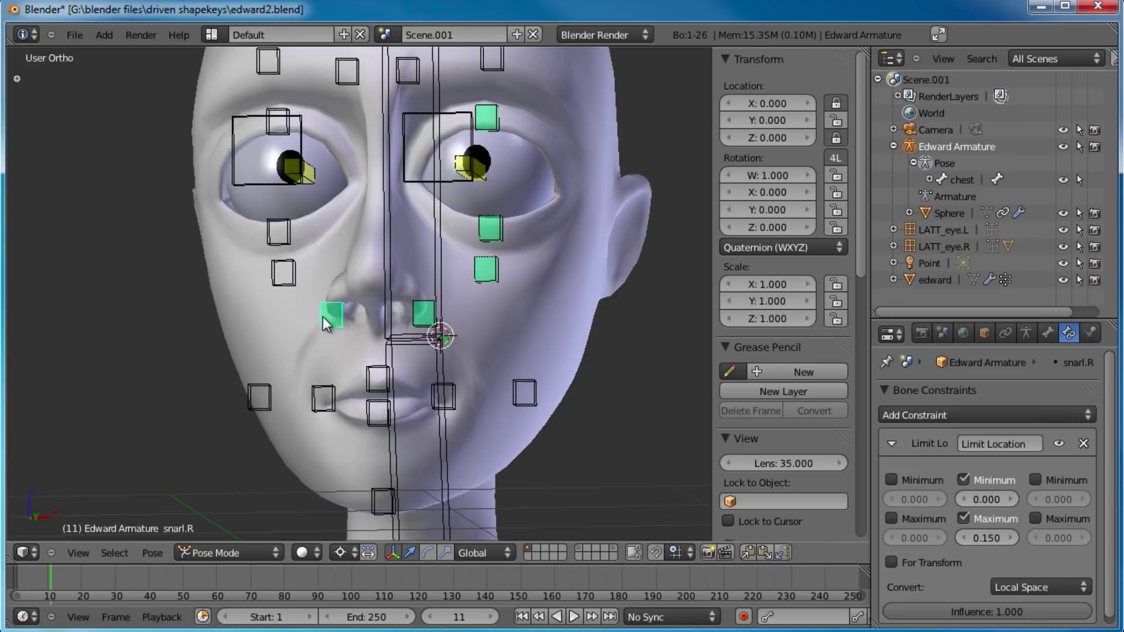
# - Copy the snarl.R bone's constraints to the squint.R bone and test-move squint.R, cancelling the move
pyautogui.rightClick(286, 277)
pyautogui.moveTo(329, 240)
pyautogui.mouseDown(button='middle')
pyautogui.moveTo(342, 243)
pyautogui.moveTo(330, 258)
pyautogui.mouseUp(button='middle')
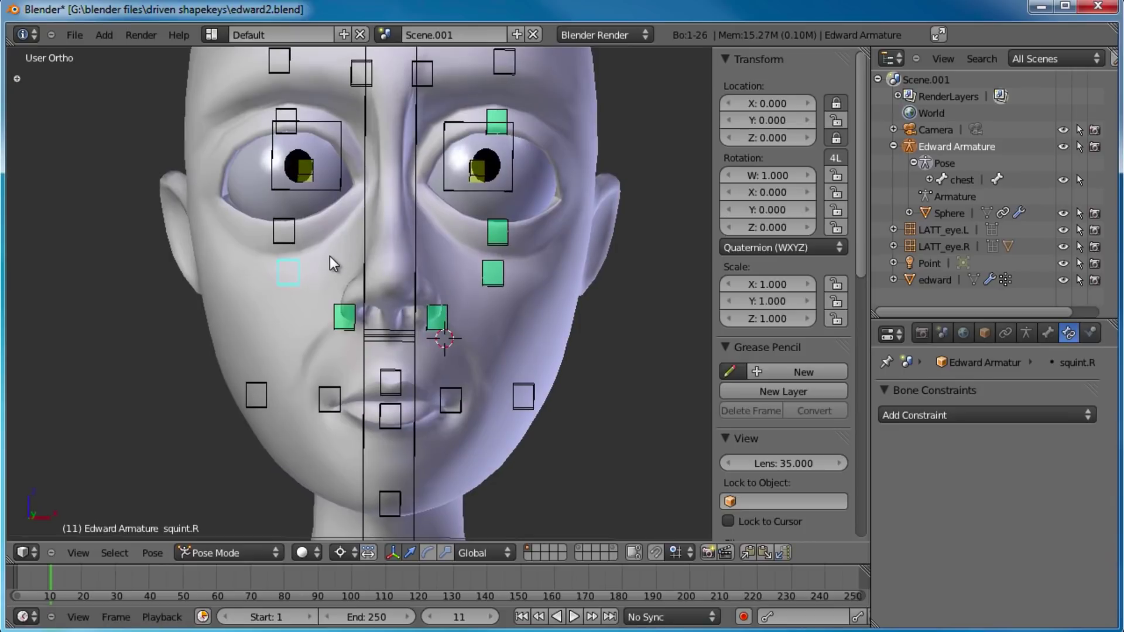
pyautogui.rightClick(344, 316)
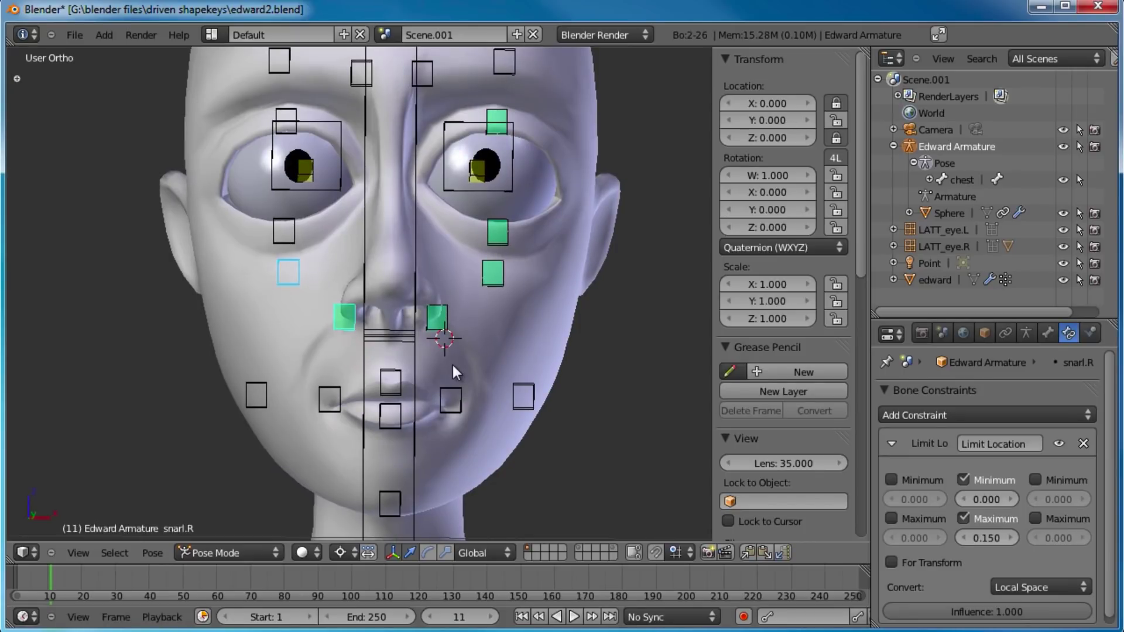
pyautogui.press('space')
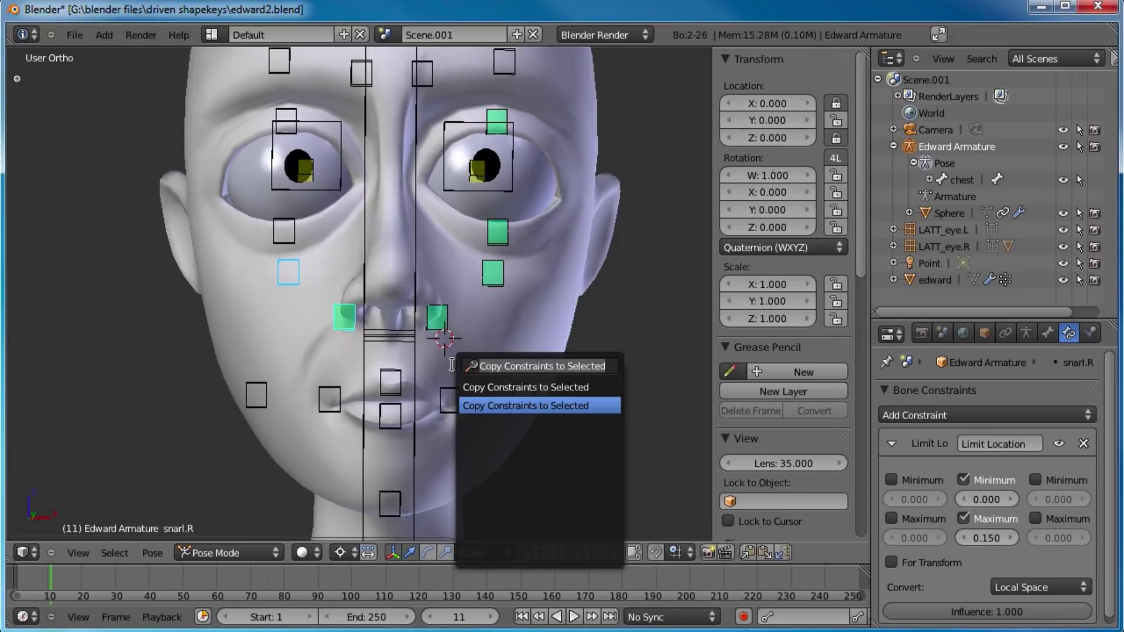
pyautogui.write('copy ')
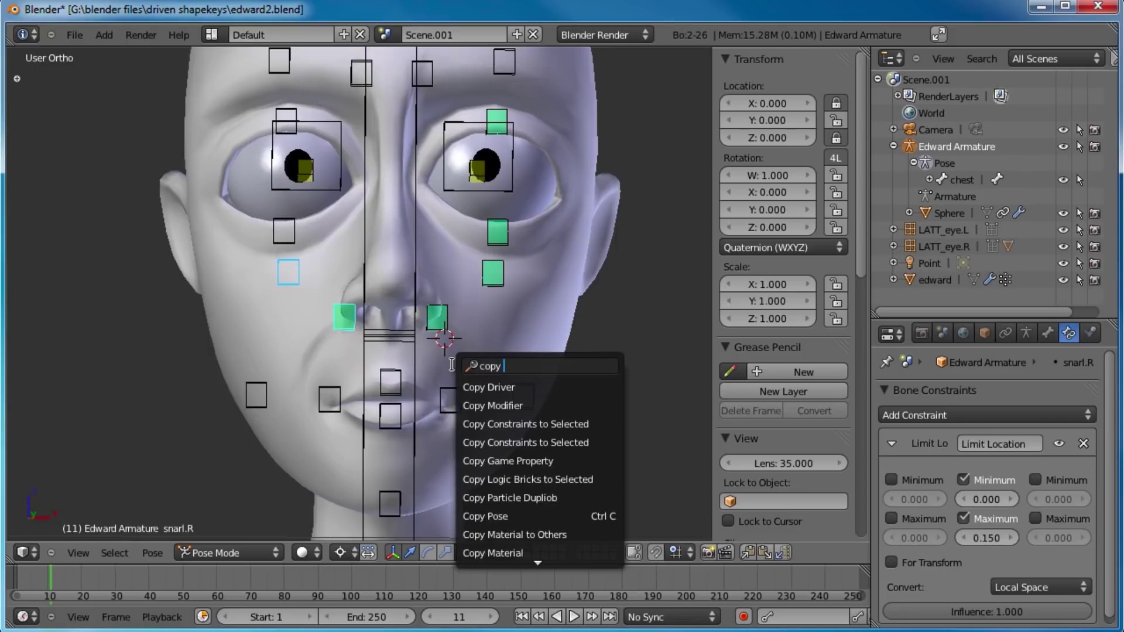
pyautogui.write('con')
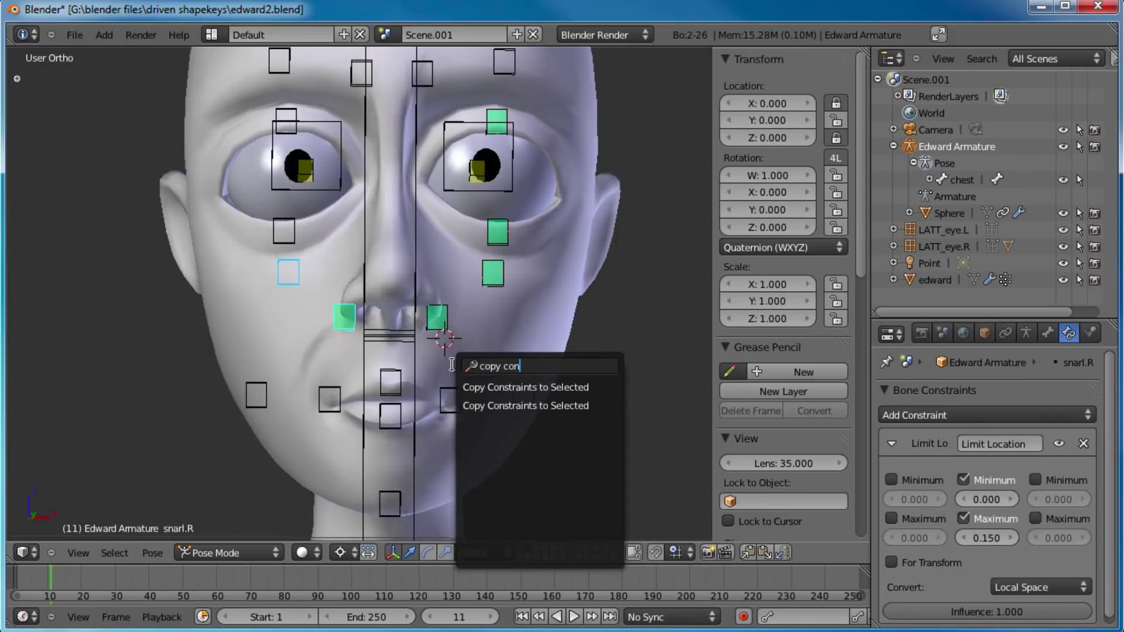
pyautogui.click(518, 404)
pyautogui.rightClick(288, 273)
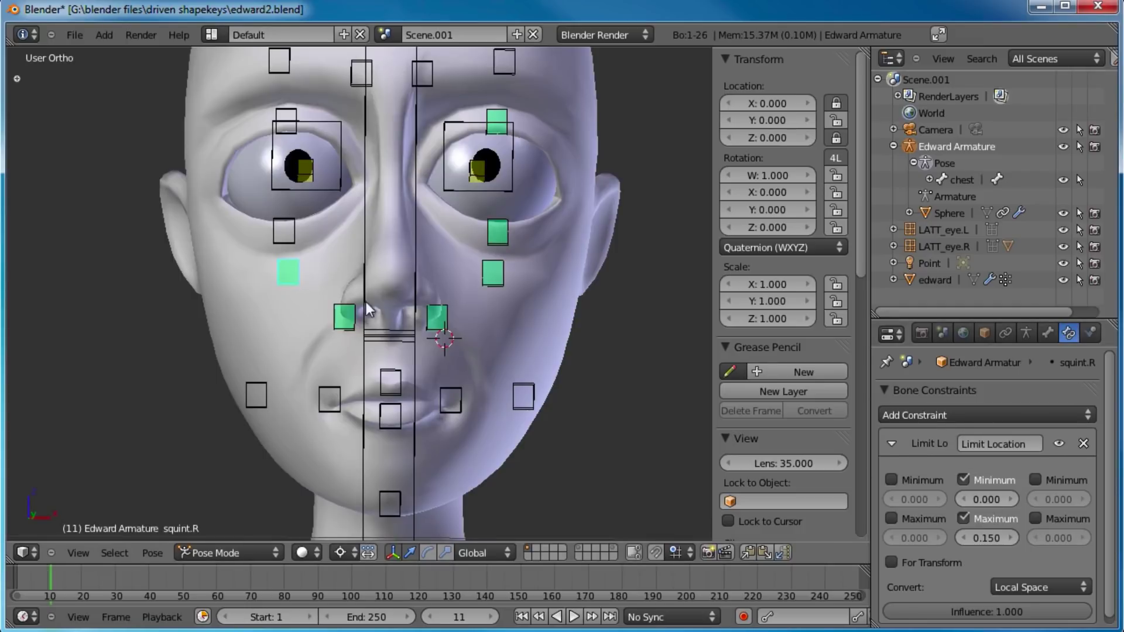
pyautogui.moveTo(309, 239); pyautogui.dragTo(314, 252, button='middle')
pyautogui.press('g')
pyautogui.rightClick(308, 254)
pyautogui.scroll(-2, 461, 386)
pyautogui.keyDown('shift'); pyautogui.moveTo(459, 403); pyautogui.dragTo(408, 336, button='middle'); pyautogui.keyUp('shift')
pyautogui.scroll(4, 408, 336)
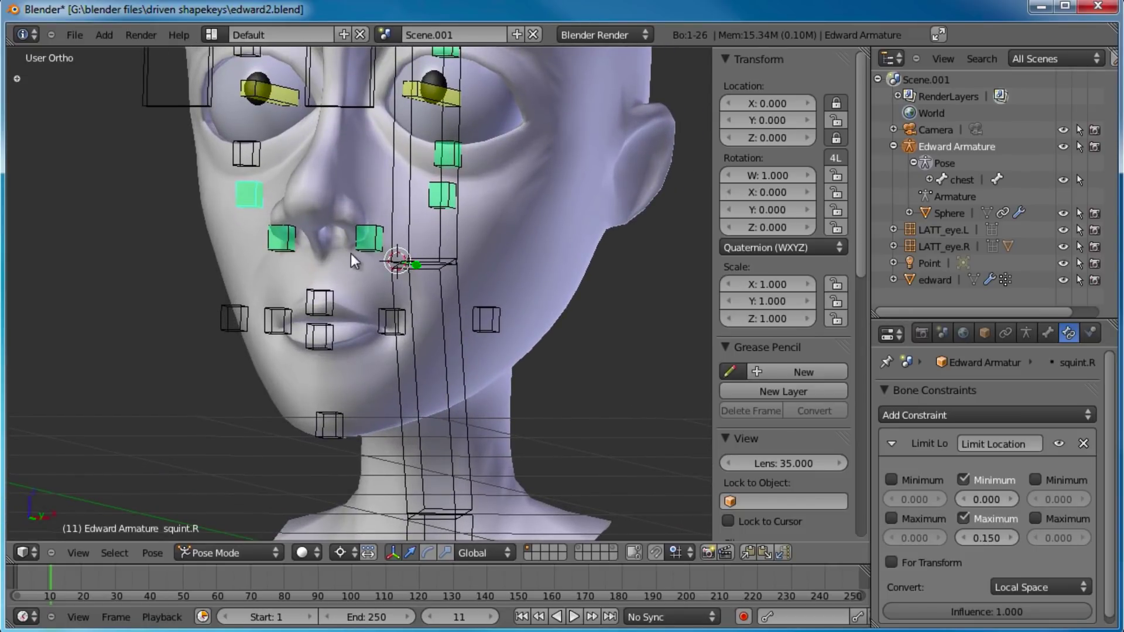
pyautogui.moveTo(483, 281); pyautogui.dragTo(456, 269, button='middle')
pyautogui.scroll(-1, 421, 239)
pyautogui.keyDown('shift'); pyautogui.moveTo(420, 234); pyautogui.dragTo(399, 280, button='middle'); pyautogui.keyUp('shift')
pyautogui.moveTo(399, 280); pyautogui.dragTo(429, 287, button='middle')
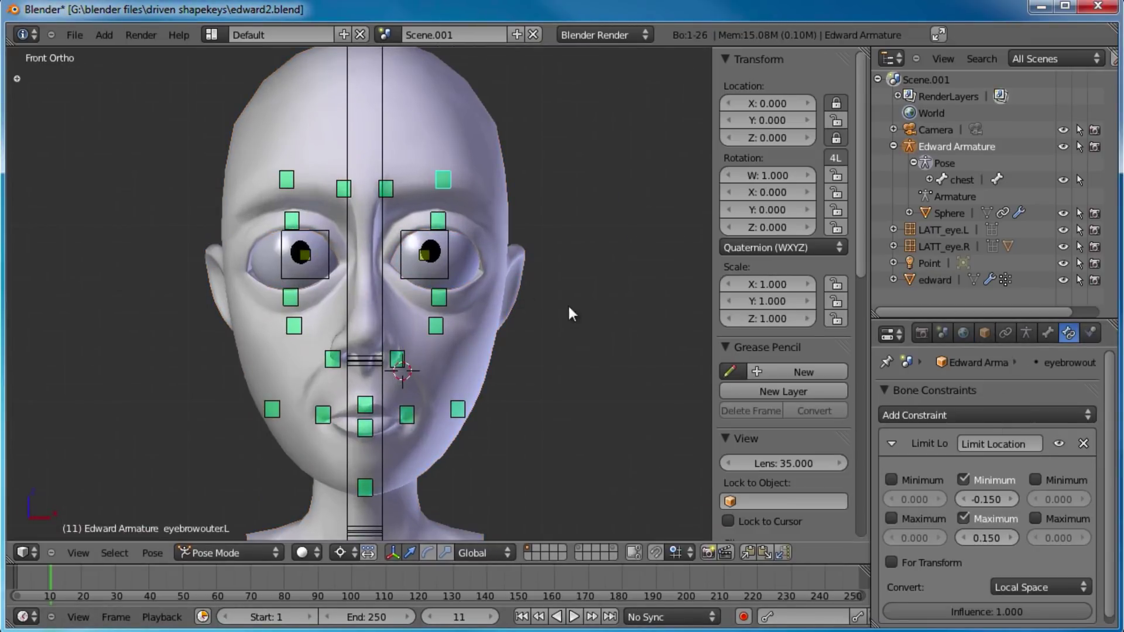
# - Test-move the eyebrowouter.L and eyebrowinner.L bones, cancelling each move
pyautogui.press('g')
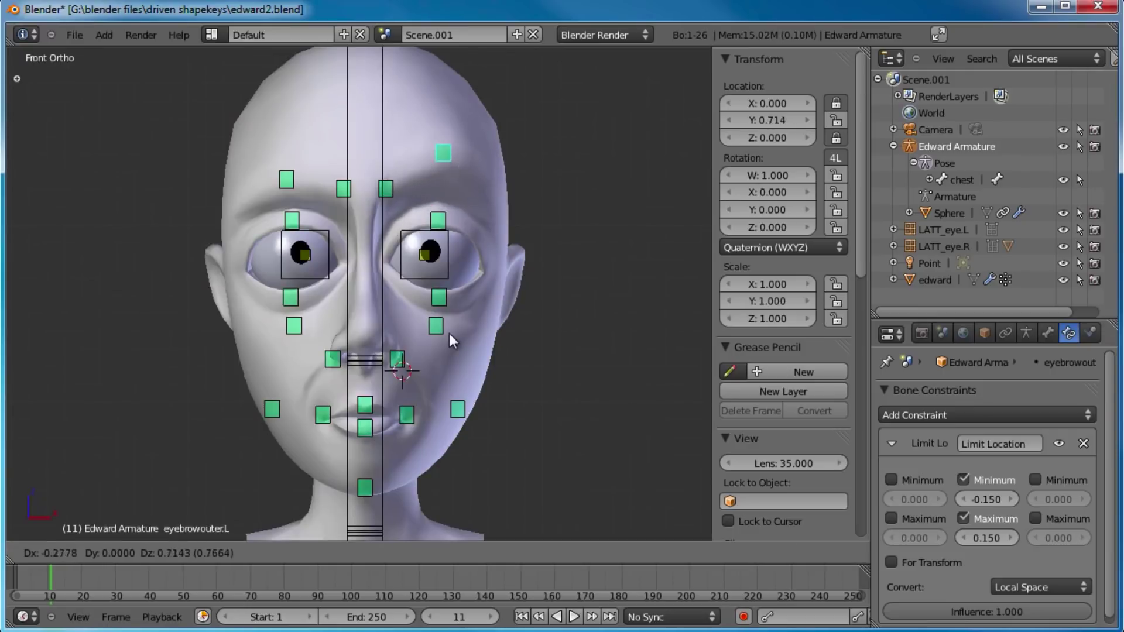
pyautogui.rightClick(521, 245)
pyautogui.moveTo(543, 271); pyautogui.dragTo(414, 242, button='middle')
pyautogui.rightClick(358, 197)
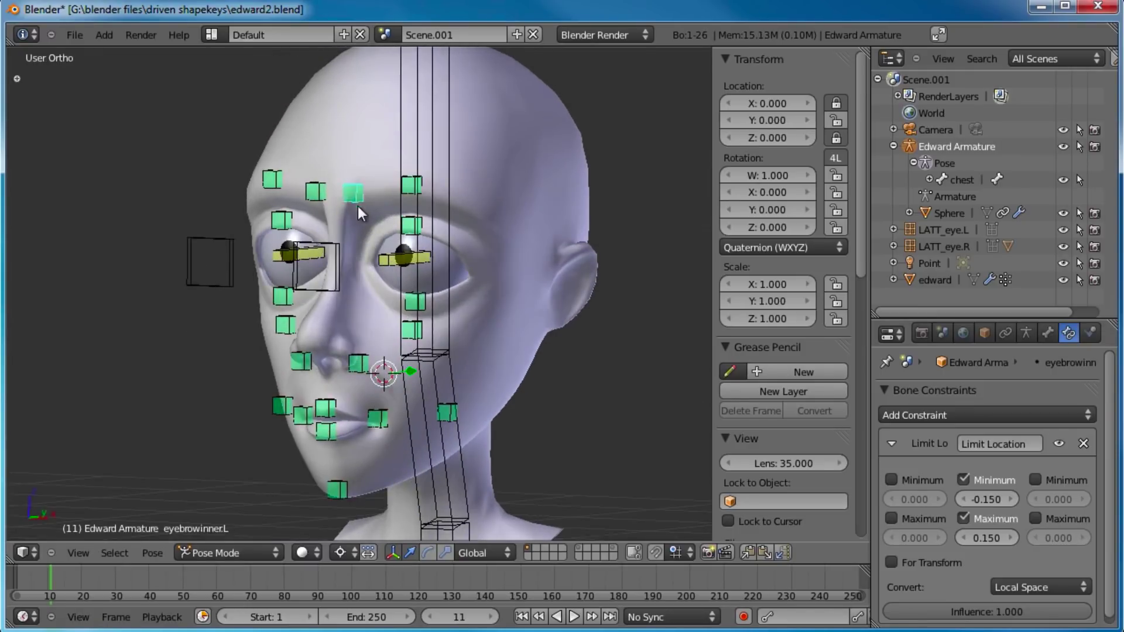
pyautogui.press('g')
pyautogui.press('Escape')
# - Test-move the snarl bones on both sides of the nose, cancelling each move
pyautogui.rightClick(301, 361)
pyautogui.moveTo(440, 336); pyautogui.dragTo(391, 333, button='middle')
pyautogui.press('g')
pyautogui.rightClick(294, 329)
pyautogui.rightClick(327, 362)
pyautogui.press('g')
pyautogui.press('Escape')
# - Test-move the bones below the eyes, including eyebottom.L and squint.L, cancelling each move
pyautogui.rightClick(285, 306)
pyautogui.press('g')
pyautogui.press('Escape')
pyautogui.rightClick(387, 304)
pyautogui.press('g')
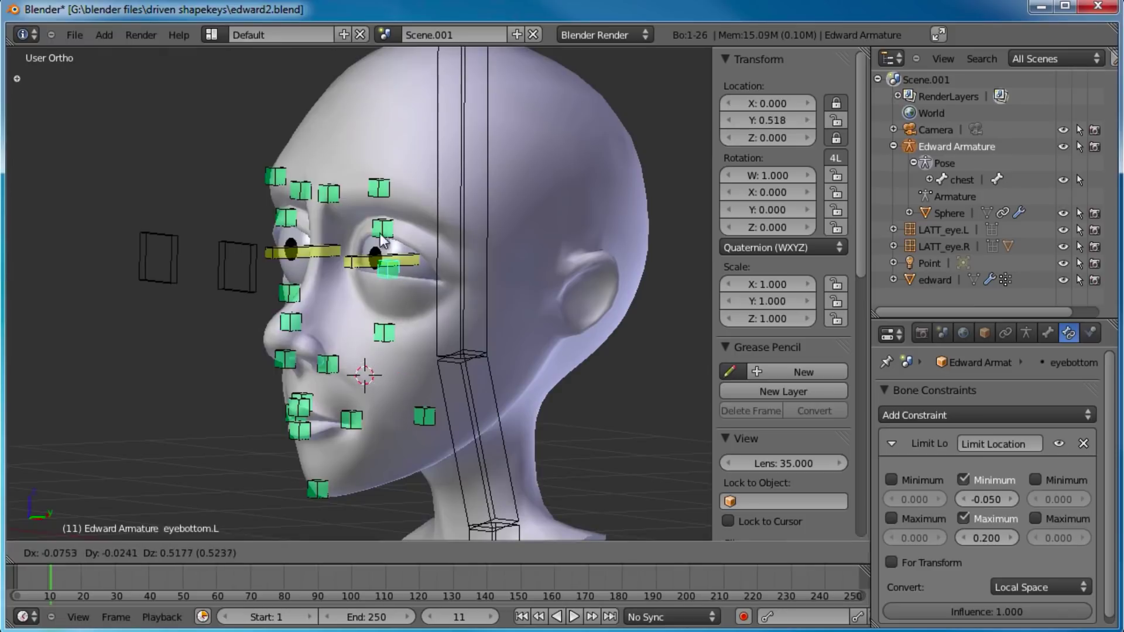
pyautogui.press('Escape')
pyautogui.rightClick(392, 326)
pyautogui.press('g')
pyautogui.press('Escape')
# - Test-move the cheek.L bone, cancelling the move, and save the file
pyautogui.rightClick(421, 404)
pyautogui.press('g')
pyautogui.press('Escape')
pyautogui.scroll(-2, 428, 328)
pyautogui.moveTo(427, 328); pyautogui.dragTo(459, 271, button='middle')
pyautogui.hotkey('ctrl', 's')
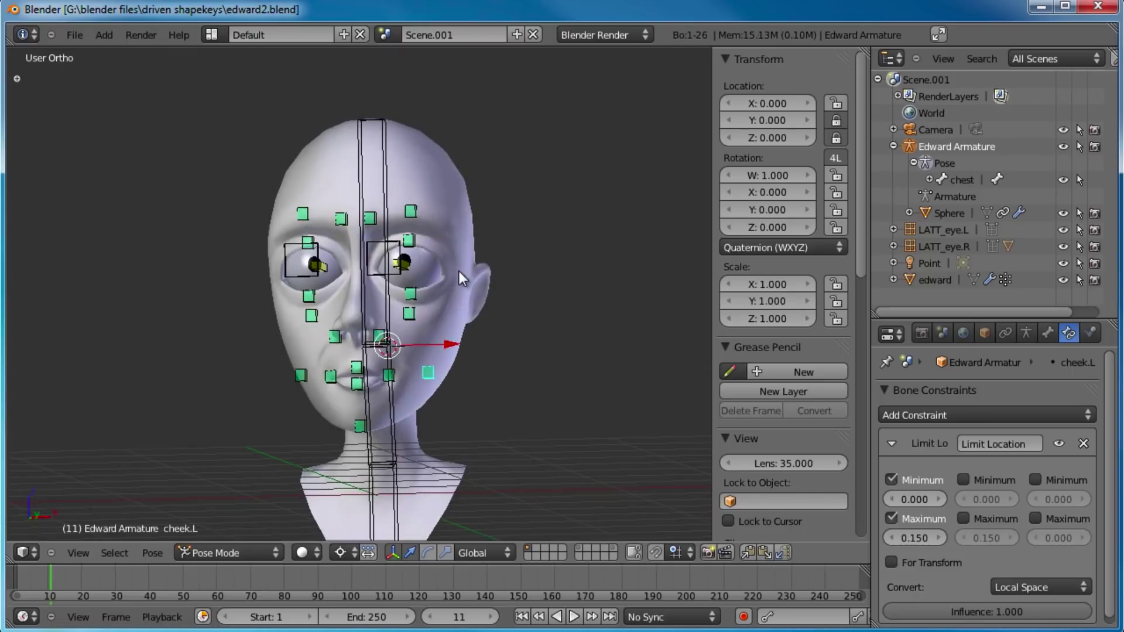
# - Add a mesh circle in the top view
pyautogui.press('KP_1')
pyautogui.scroll(1, 459, 271)
pyautogui.keyDown('shift'); pyautogui.moveTo(528, 292); pyautogui.dragTo(371, 258, button='middle'); pyautogui.keyUp('shift')
pyautogui.scroll(-1, 391, 276)
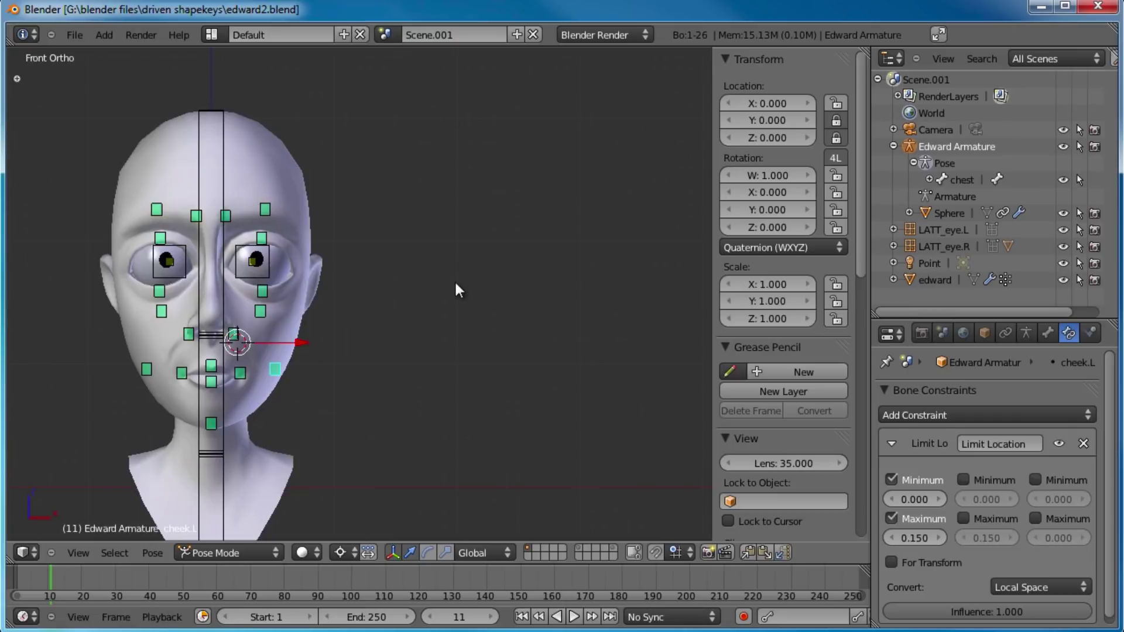
pyautogui.scroll(-1, 454, 323)
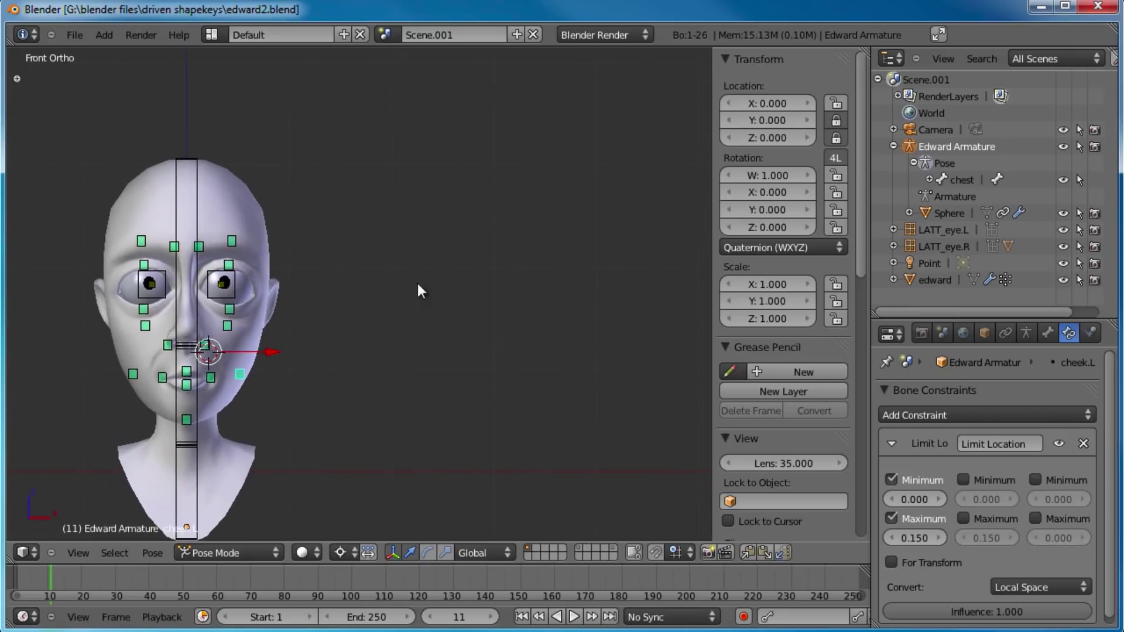
pyautogui.moveTo(419, 291); pyautogui.dragTo(265, 229, button='middle')
pyautogui.press('KP_1')
pyautogui.press('KP_7')
pyautogui.keyDown('shift'); pyautogui.moveTo(535, 310); pyautogui.dragTo(433, 307, button='middle'); pyautogui.keyUp('shift')
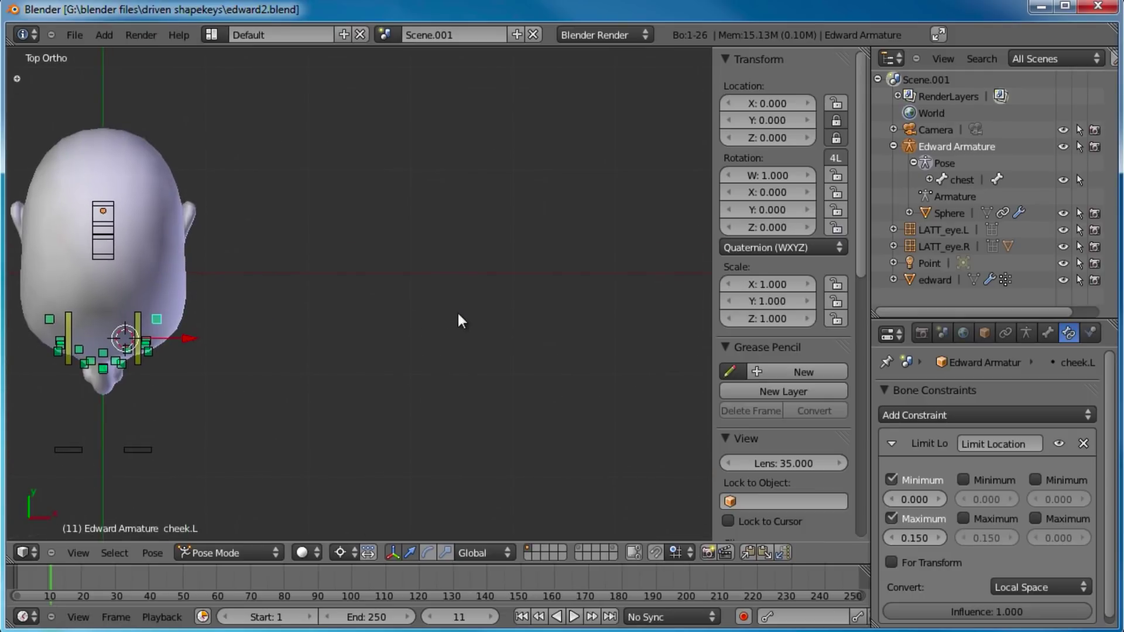
pyautogui.hotkey('shift', 'a')
pyautogui.moveTo(457, 314)
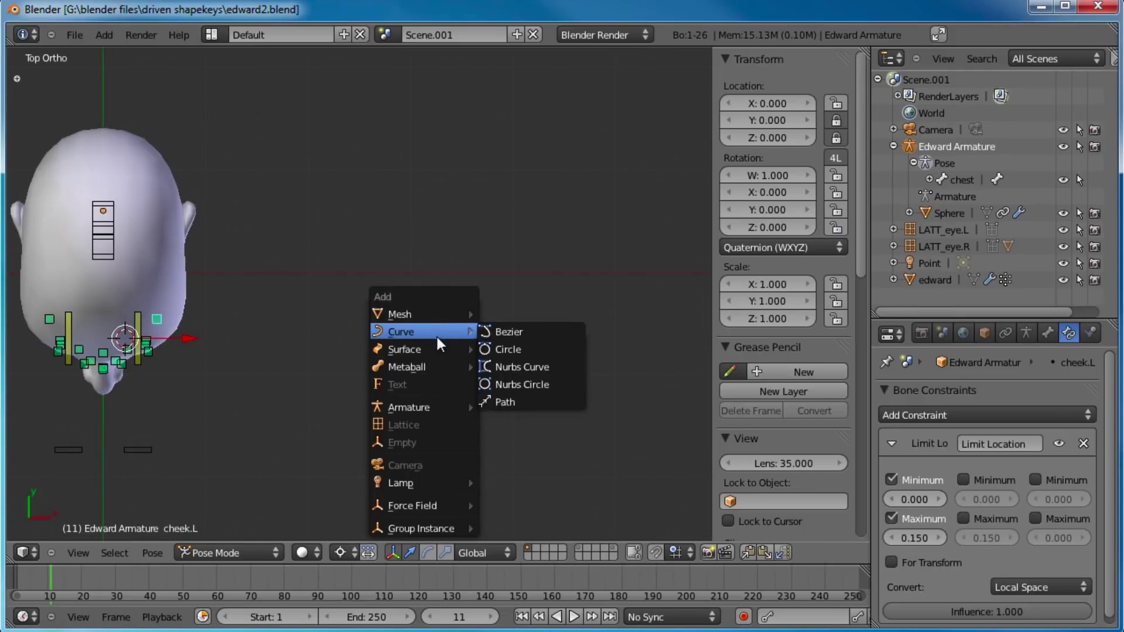
pyautogui.click(526, 349)
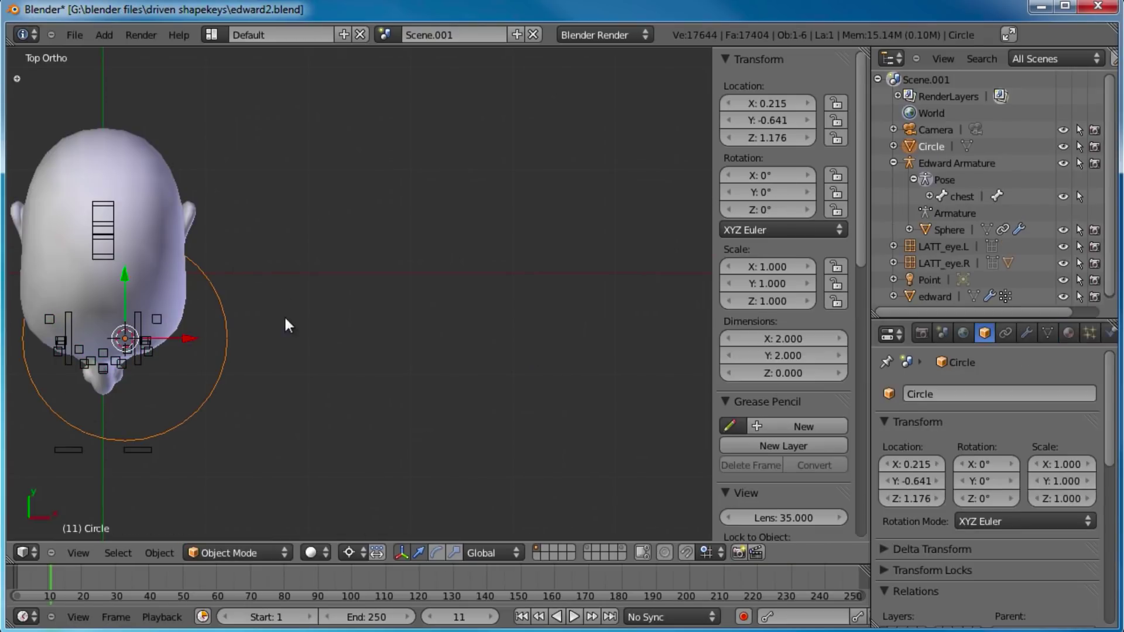
# - Set the new circle's vertex count to 12
pyautogui.press('t')
pyautogui.moveTo(77, 470); pyautogui.dragTo(78, 443, button='middle')
pyautogui.moveTo(86, 464); pyautogui.dragTo(85, 390)
pyautogui.click(64, 439)
pyautogui.write('12')
pyautogui.press('Return')
# - Move the circle into empty space beside the head, at about X 3.53 and Y 0.27
pyautogui.press('g')
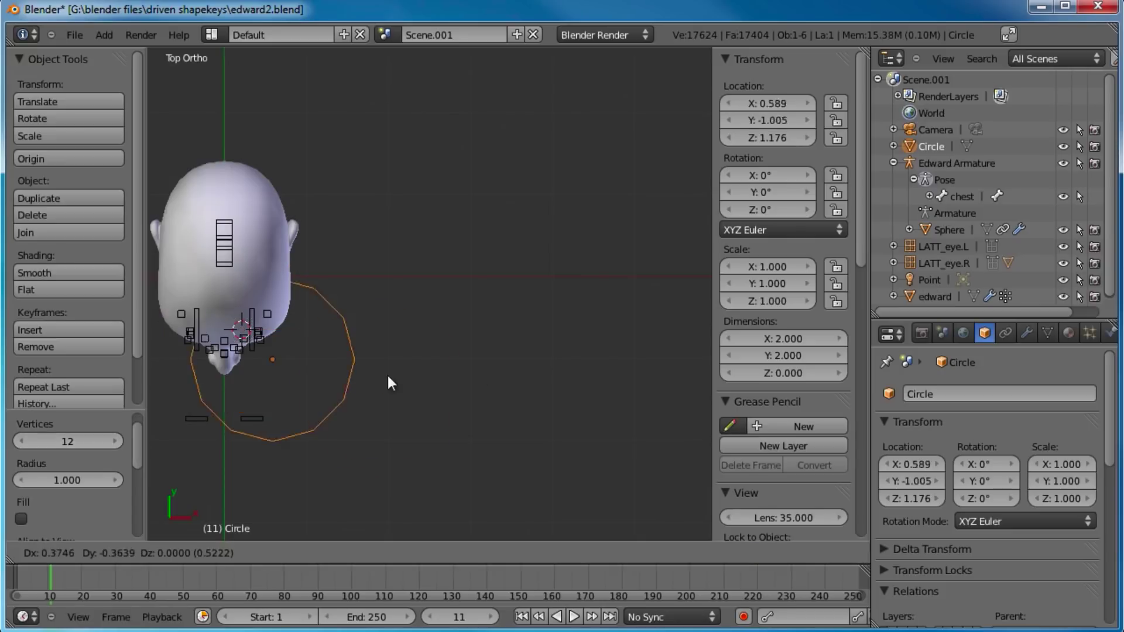
pyautogui.click(548, 247)
pyautogui.keyDown('shift'); pyautogui.moveTo(574, 286); pyautogui.dragTo(501, 290, button='middle'); pyautogui.keyUp('shift')
# - In Edit Mode, change the pivot to the median point and flatten the circle along Y to about 0.34
pyautogui.press('Tab')
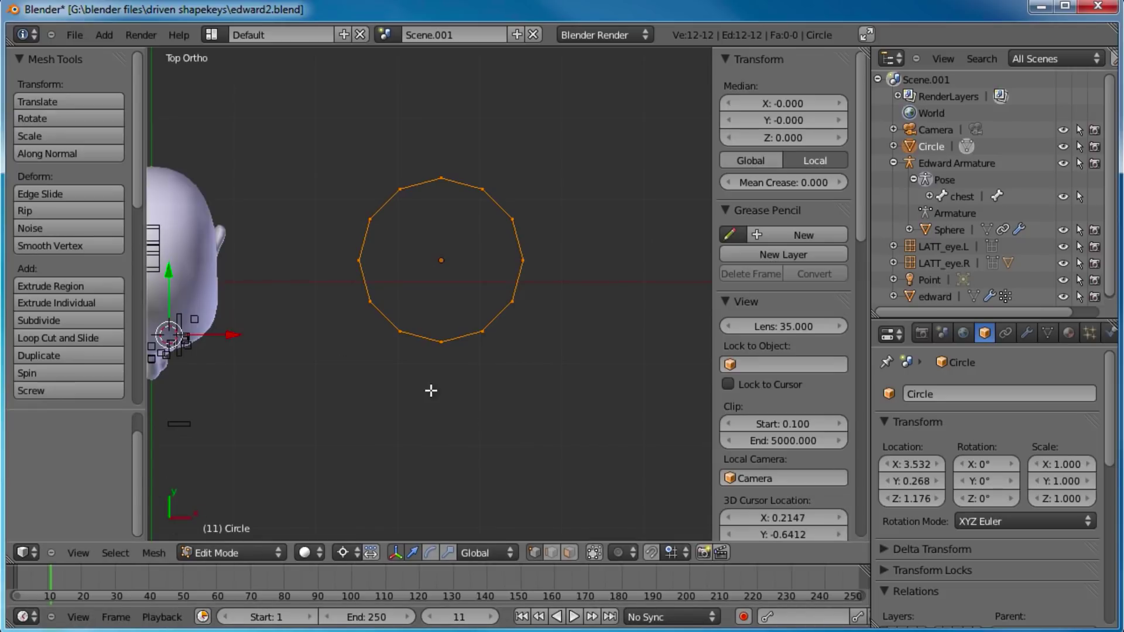
pyautogui.hotkey('ctrl', ',')
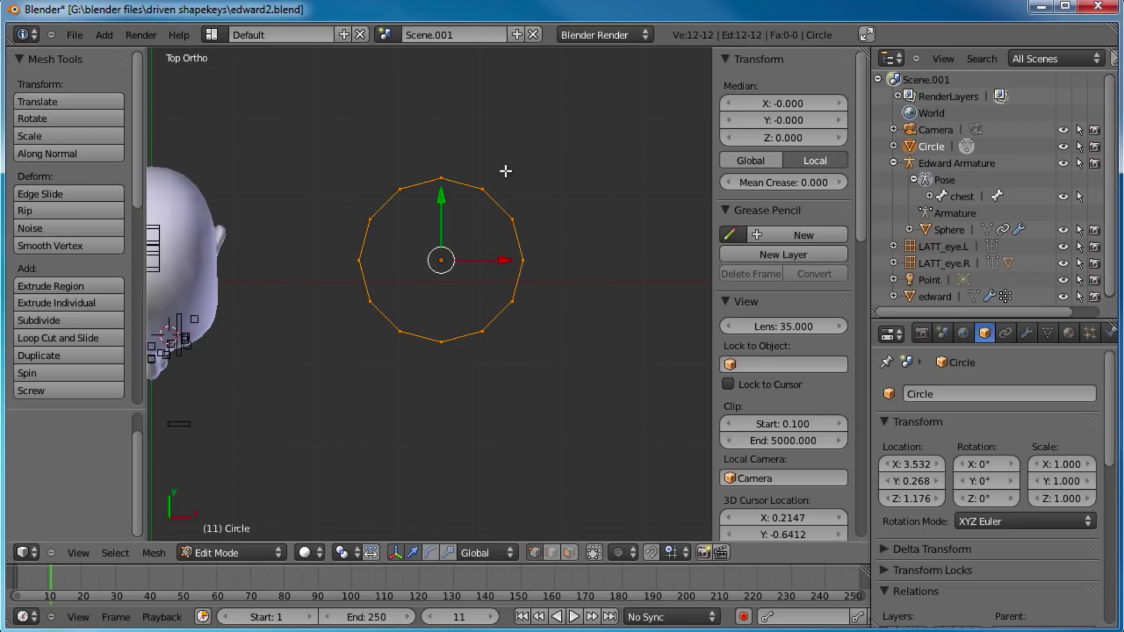
pyautogui.press('s')
pyautogui.press('y')
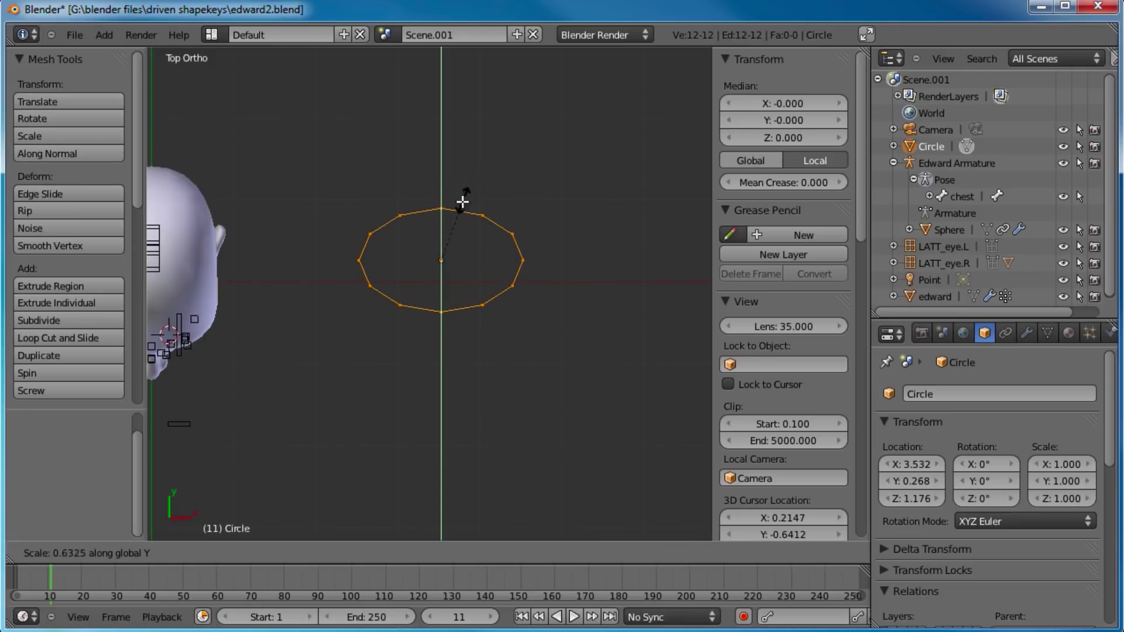
pyautogui.click(450, 226)
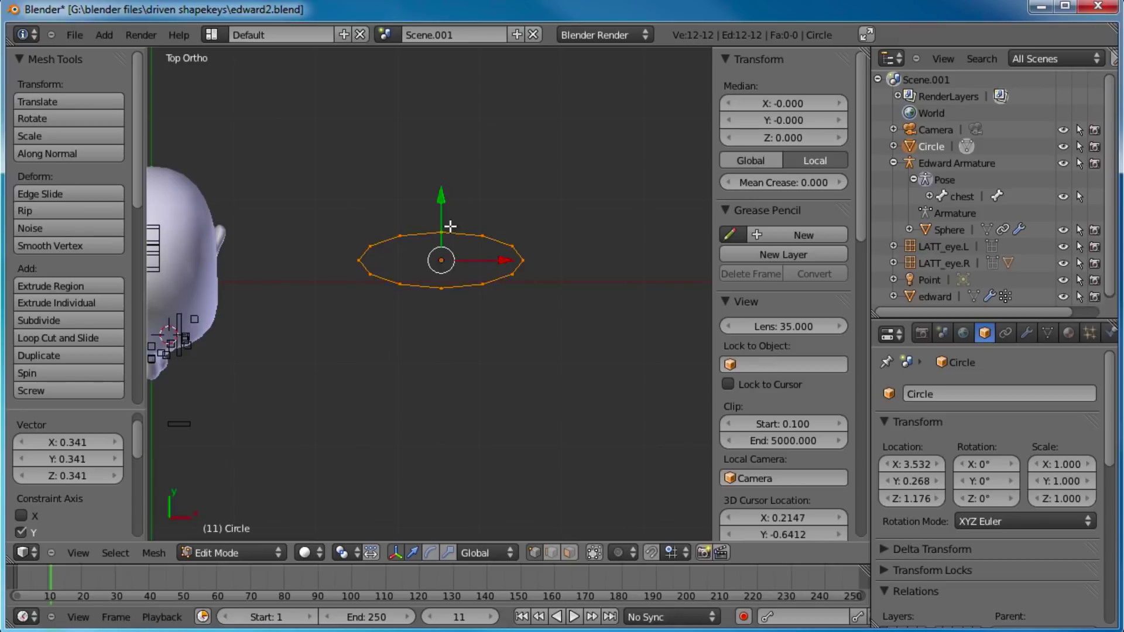
# - In the front view, select the vertices on both sides of the circle's middle and raise them along Z
pyautogui.press('KP_1')
pyautogui.press('KP_Decimal')
pyautogui.press('a')
pyautogui.moveTo(600, 346); pyautogui.dragTo(461, 410)
pyautogui.press('b')
pyautogui.moveTo(410, 329); pyautogui.dragTo(272, 432)
pyautogui.press('g')
pyautogui.press('z')
pyautogui.click(650, 377)
# - Select the six outer vertices at both ends of the shape and raise them about 0.21 along Z
pyautogui.press('a')
pyautogui.press('b')
pyautogui.moveTo(626, 321); pyautogui.dragTo(540, 388)
pyautogui.press('b')
pyautogui.moveTo(353, 331); pyautogui.dragTo(266, 392)
pyautogui.press('g')
pyautogui.press('z')
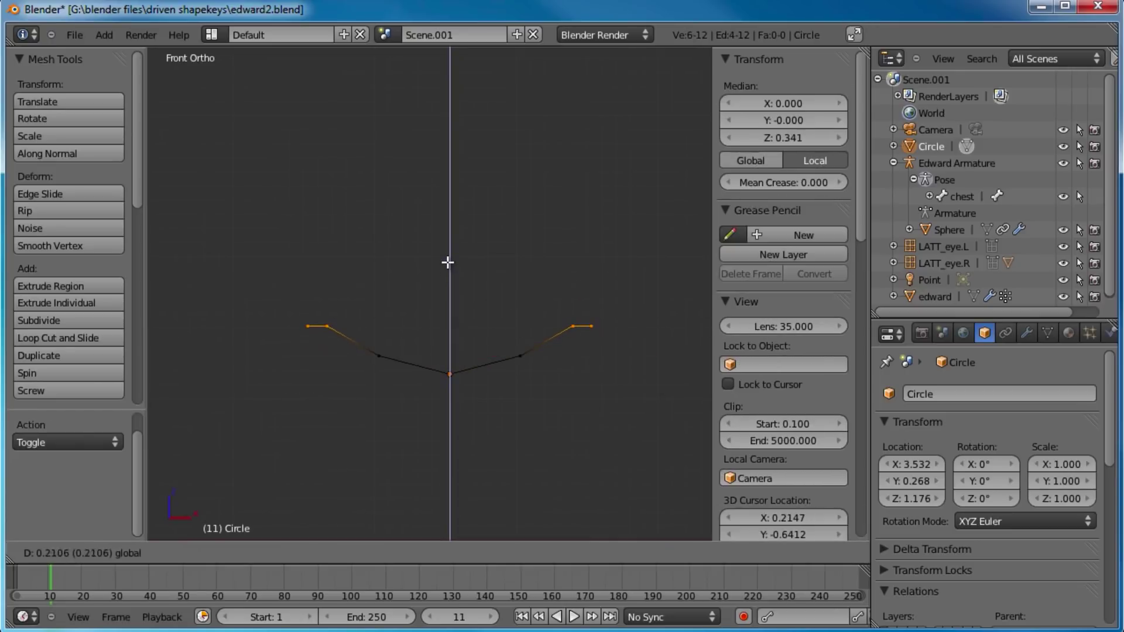
pyautogui.click(448, 262)
# - Select only the outermost vertex at each end and raise both along Z
pyautogui.press('a')
pyautogui.press('b')
pyautogui.moveTo(627, 301); pyautogui.dragTo(581, 349)
pyautogui.press('b')
pyautogui.moveTo(322, 318); pyautogui.dragTo(284, 345)
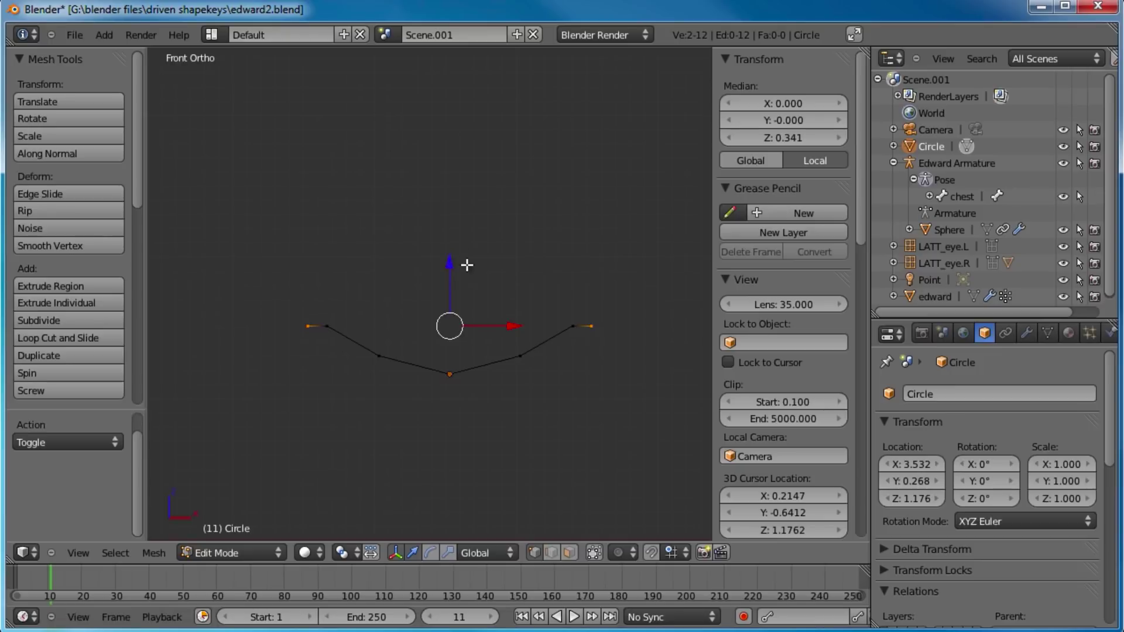
pyautogui.press('g')
pyautogui.press('z')
pyautogui.click(494, 238)
# - Select the six end vertices again and scale them inward along X to narrow the curved shape
pyautogui.moveTo(495, 238); pyautogui.dragTo(484, 292, button='middle')
pyautogui.press('KP_1')
pyautogui.press('a')
pyautogui.press('b')
pyautogui.moveTo(632, 267); pyautogui.dragTo(555, 357)
pyautogui.press('b')
pyautogui.moveTo(361, 273); pyautogui.dragTo(267, 370)
pyautogui.press('s')
pyautogui.press('x')
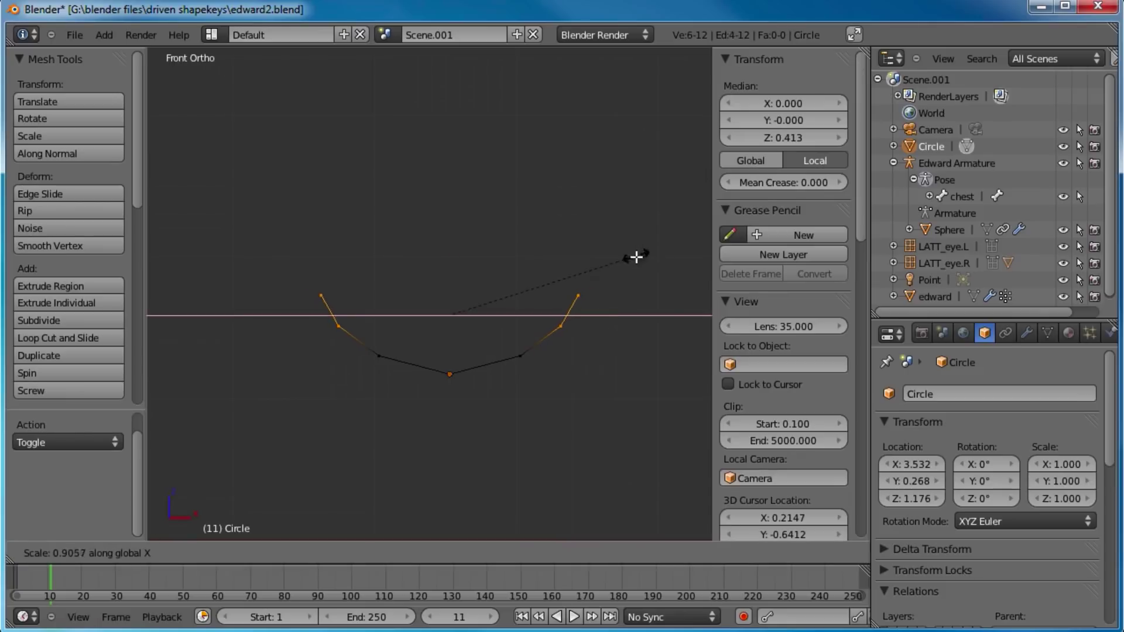
pyautogui.click(612, 264)
# - Stretch the six end vertices along Z, raise them along Z, and leave Edit Mode
pyautogui.press('s')
pyautogui.press('z')
pyautogui.click(635, 141)
pyautogui.press('g')
pyautogui.press('z')
pyautogui.click(461, 233)
pyautogui.press('Tab')
# - In the right side view, select the shape's two peak vertices in Edit Mode and lower them along Z
pyautogui.moveTo(563, 316); pyautogui.dragTo(477, 319, button='middle')
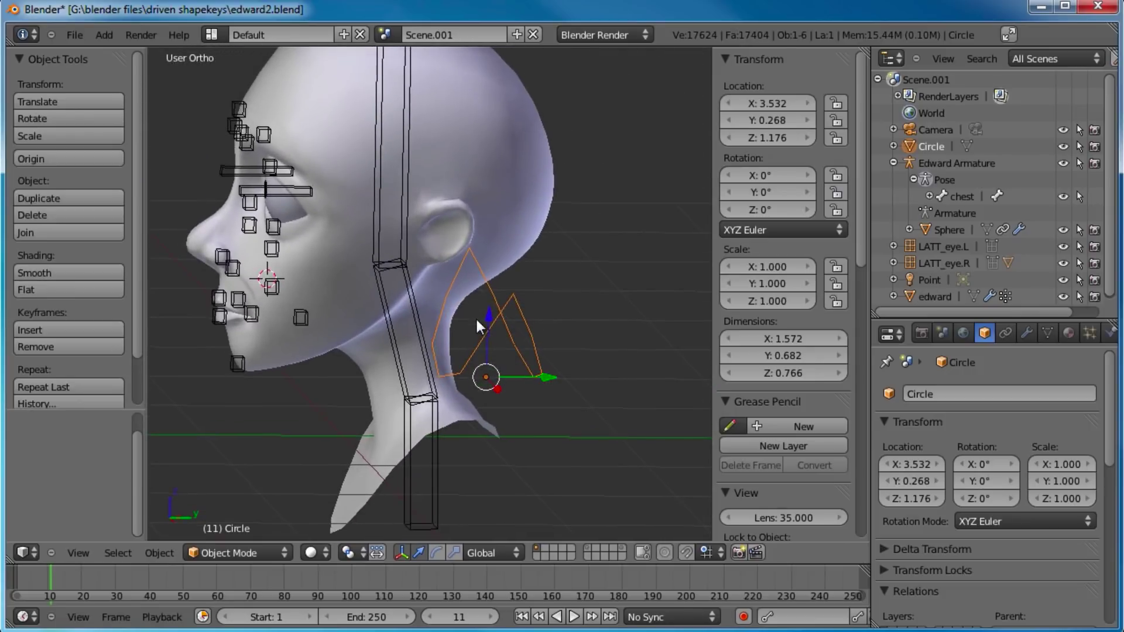
pyautogui.press('KP_3')
pyautogui.press('Tab')
pyautogui.scroll(5, 460, 234)
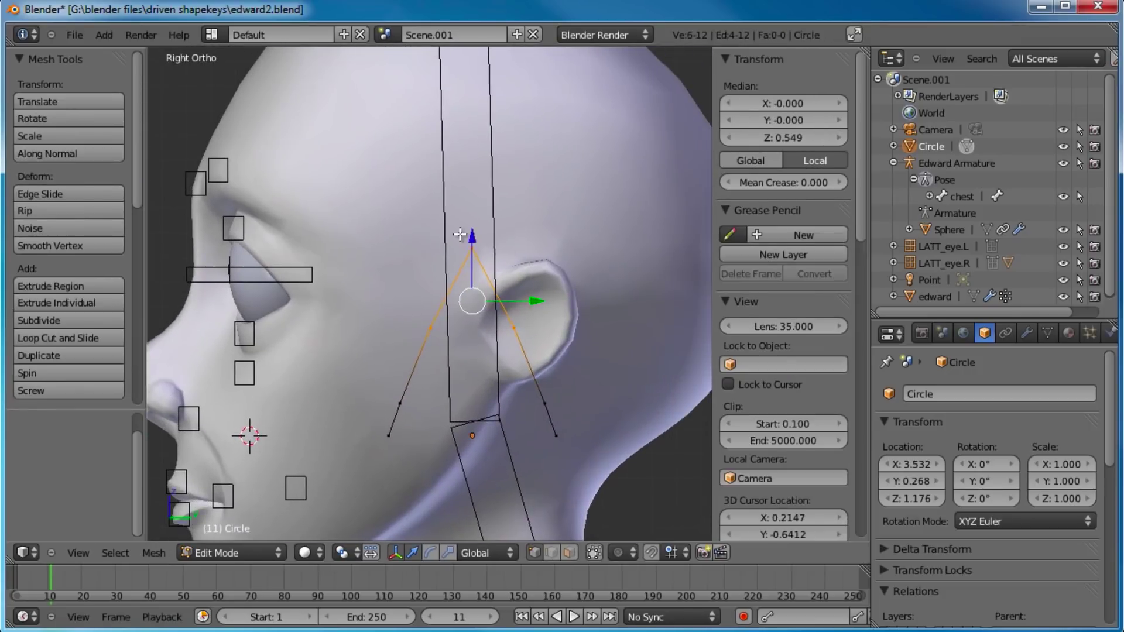
pyautogui.rightClick(465, 234)
pyautogui.press('a')
pyautogui.press('b')
pyautogui.moveTo(450, 266); pyautogui.dragTo(479, 228)
# - Widen the vertices just below the peaks along Y to round the side profile, and leave Edit Mode
pyautogui.press('a')
pyautogui.press('b')
pyautogui.moveTo(543, 277); pyautogui.dragTo(424, 345)
pyautogui.moveTo(559, 318); pyautogui.dragTo(602, 313)
pyautogui.moveTo(603, 313); pyautogui.dragTo(602, 314)
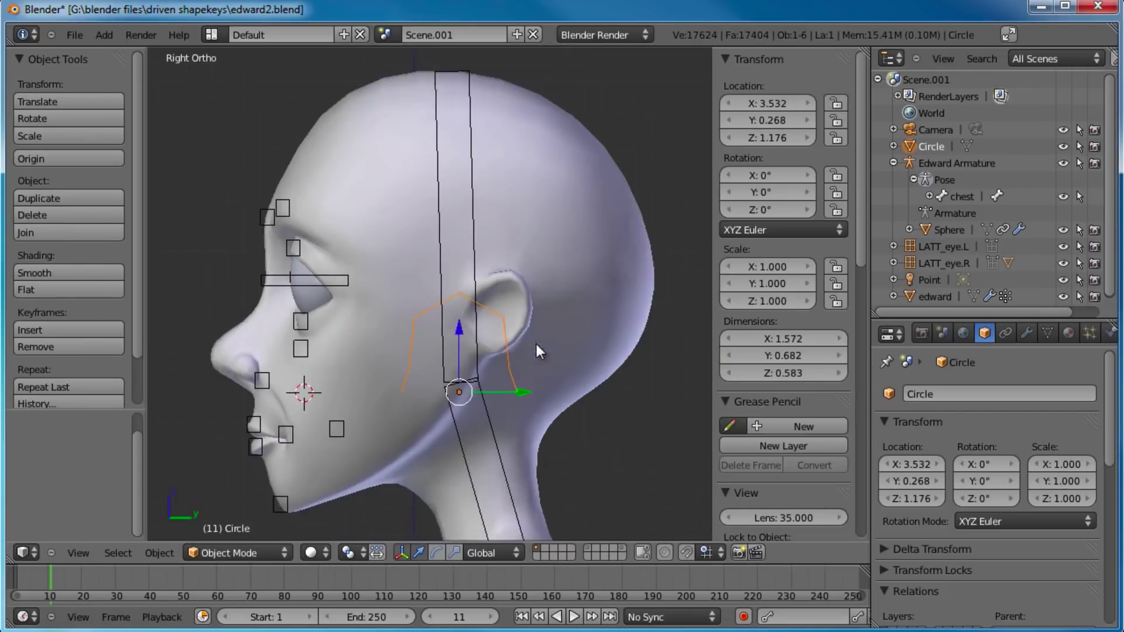
# - Rename the circle object as BS_head
pyautogui.press('KP_1')
pyautogui.moveTo(537, 344); pyautogui.dragTo(564, 329, button='middle')
pyautogui.scroll(-4, 493, 353)
pyautogui.moveTo(462, 349); pyautogui.dragTo(415, 329, button='middle')
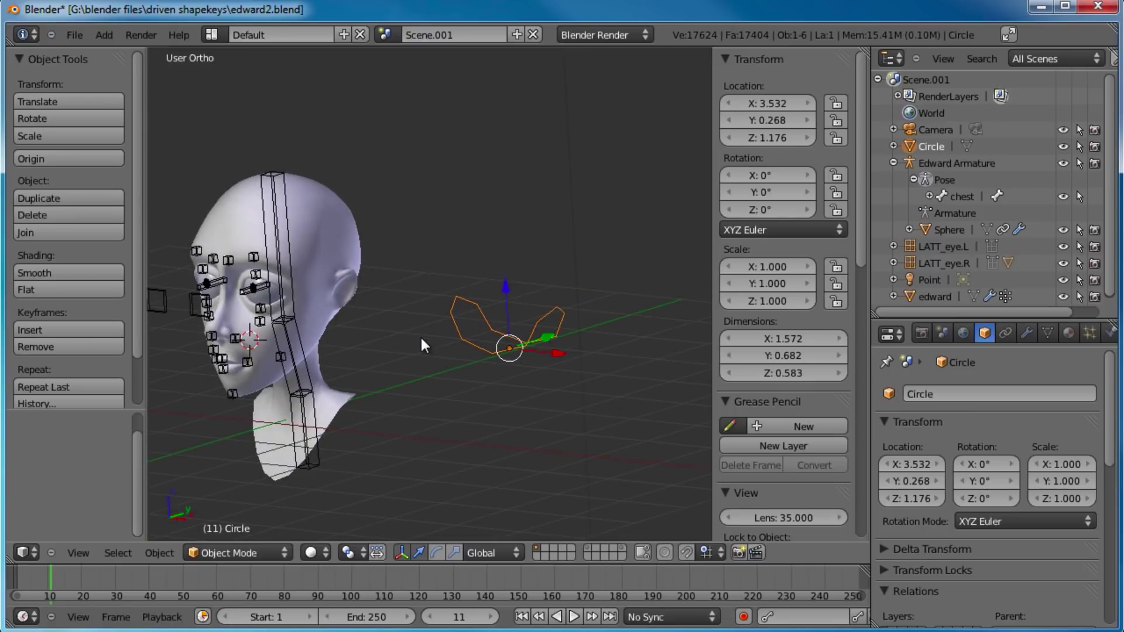
pyautogui.keyDown('shift'); pyautogui.moveTo(497, 352); pyautogui.dragTo(517, 336, button='middle'); pyautogui.keyUp('shift')
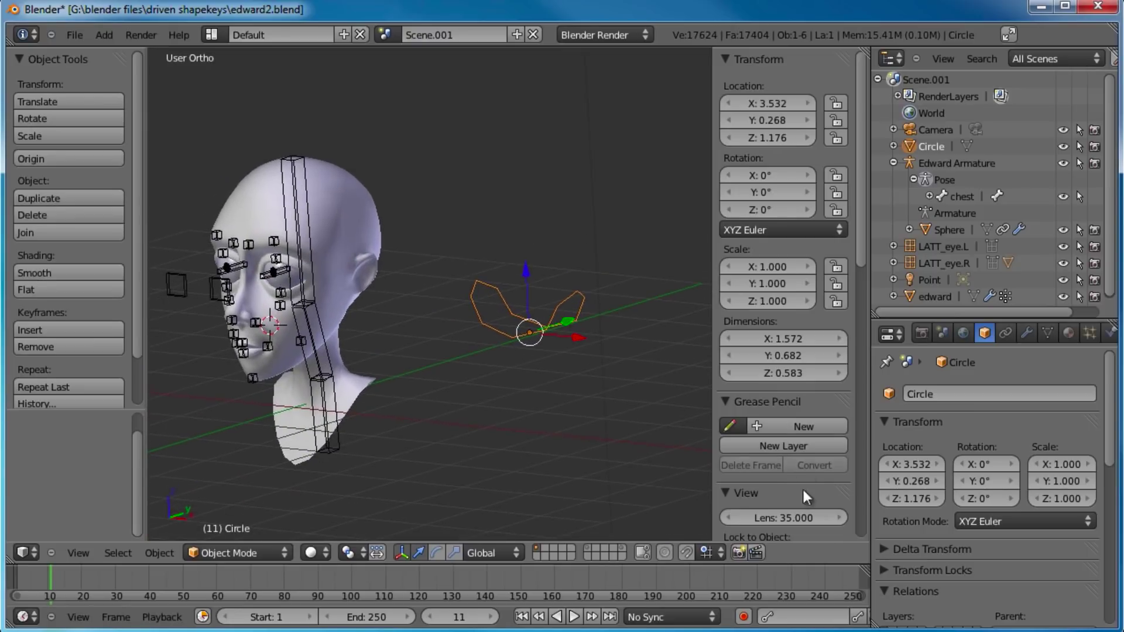
pyautogui.moveTo(797, 414); pyautogui.dragTo(809, 276, button='middle')
pyautogui.moveTo(818, 454); pyautogui.dragTo(822, 305, button='middle')
pyautogui.moveTo(793, 481); pyautogui.dragTo(795, 373, button='middle')
pyautogui.click(790, 354)
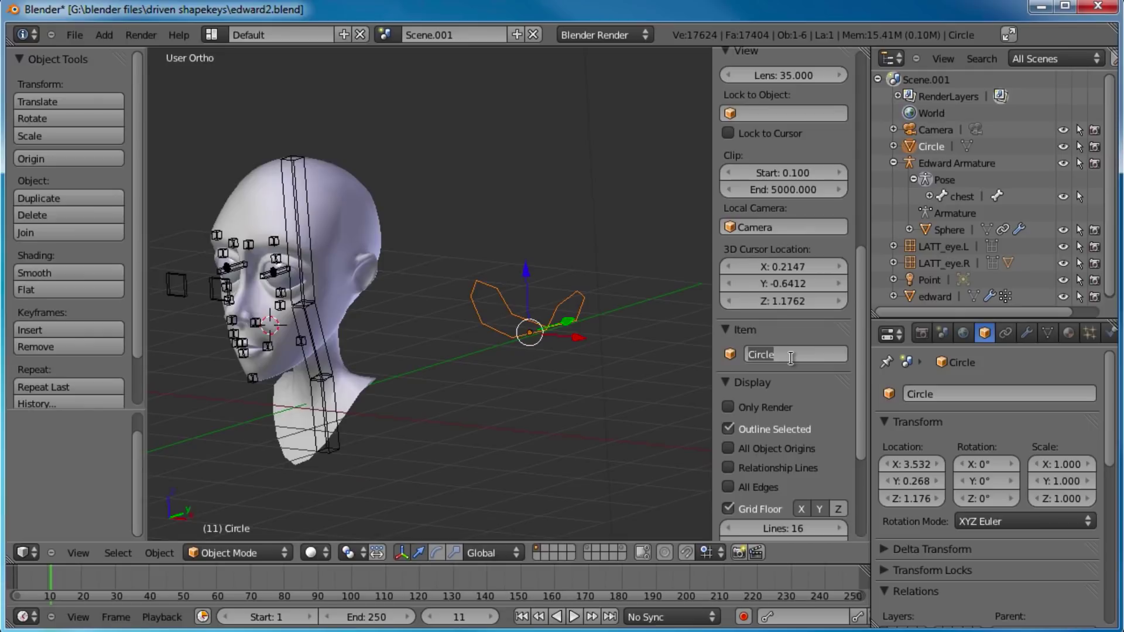
pyautogui.write('BS_head')
pyautogui.press('Return')
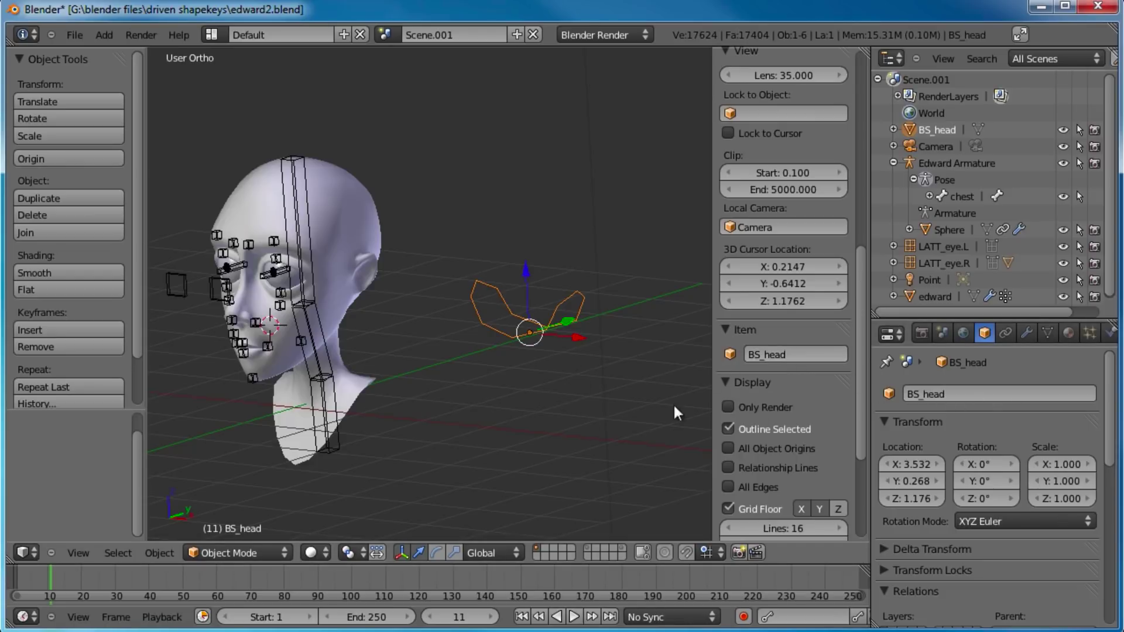
# - Shorten the bone shape object's name to B_head
pyautogui.click(769, 356)
pyautogui.click(757, 354)
pyautogui.press('Delete')
pyautogui.press('Return')
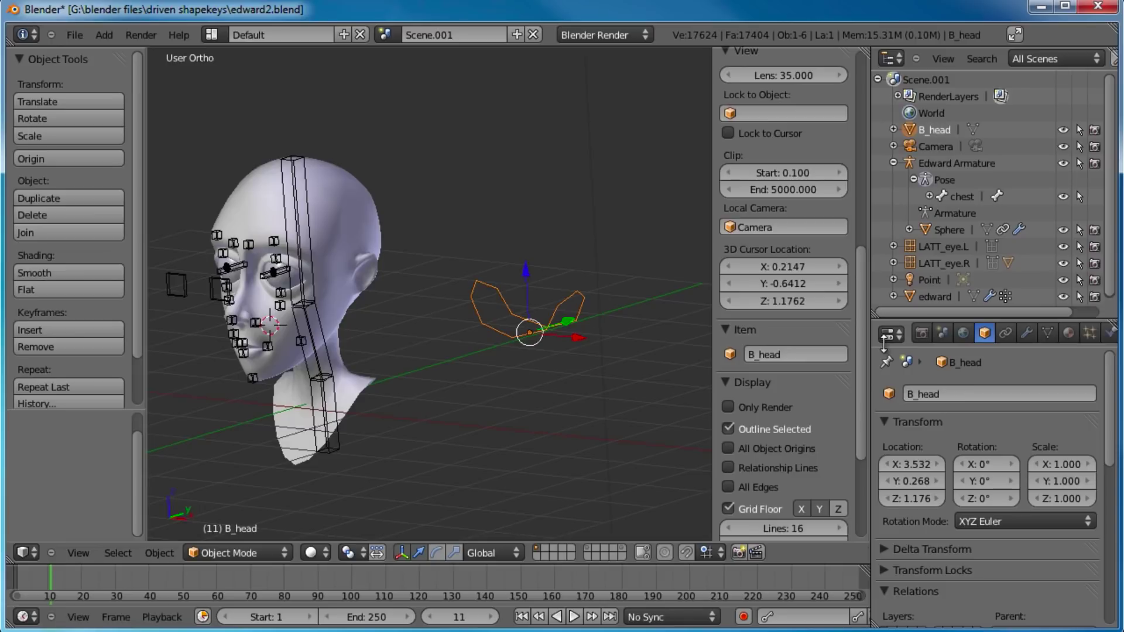
# - Add a Subdivision Surface modifier to the B_head object
pyautogui.moveTo(527, 319); pyautogui.dragTo(459, 371, button='middle')
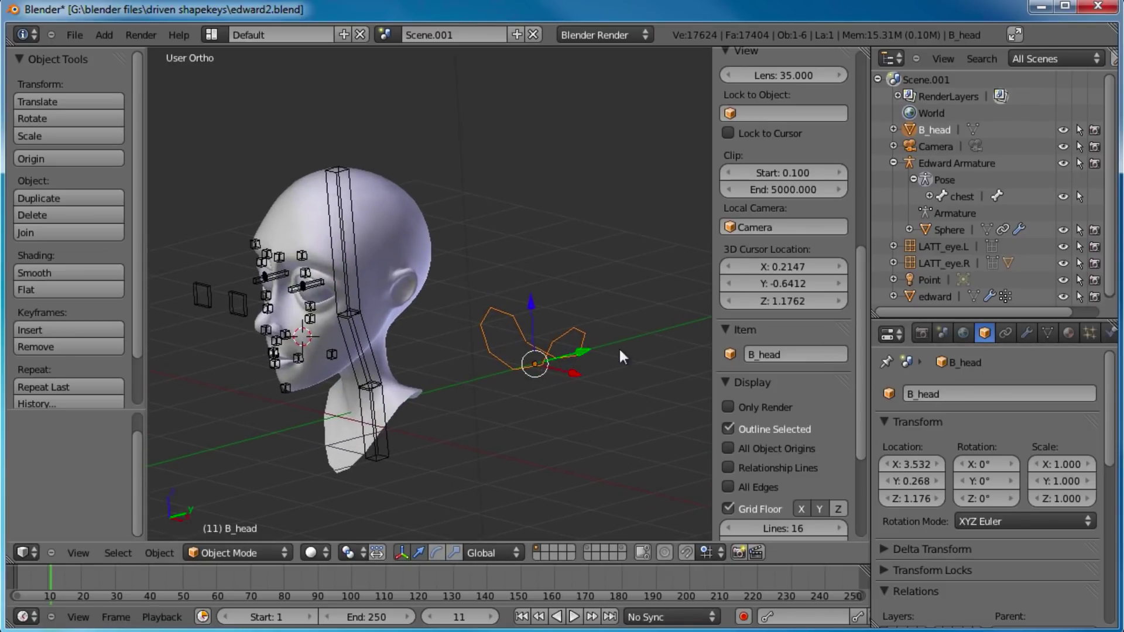
pyautogui.click(1027, 333)
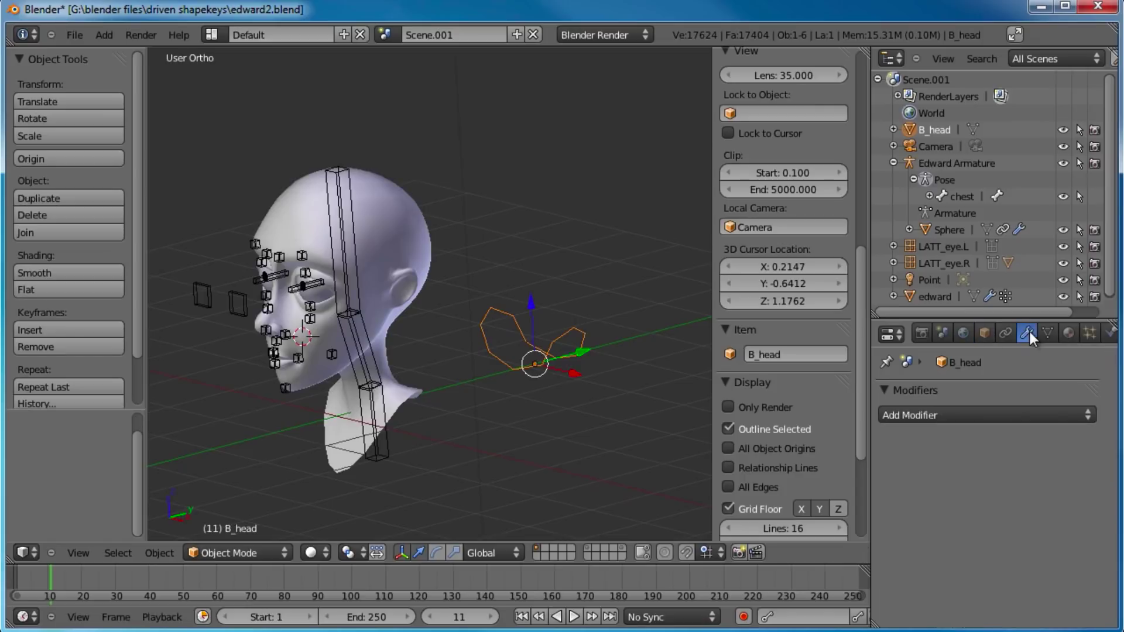
pyautogui.click(945, 416)
pyautogui.click(777, 378)
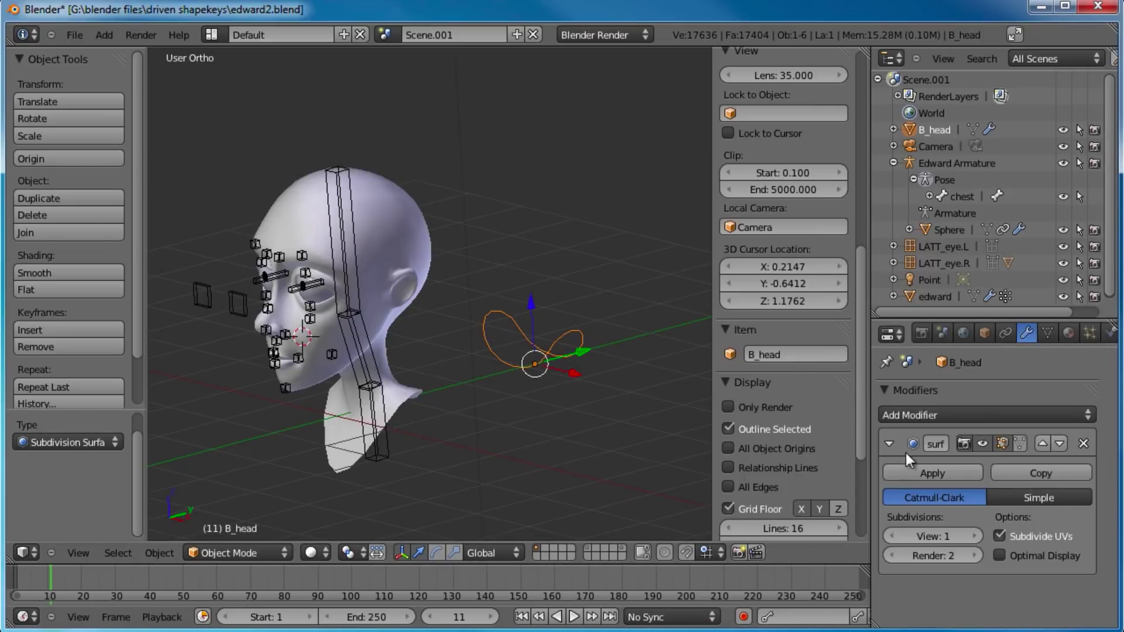
# - Set the maximum draw type of the B_head object to Wire
pyautogui.click(989, 333)
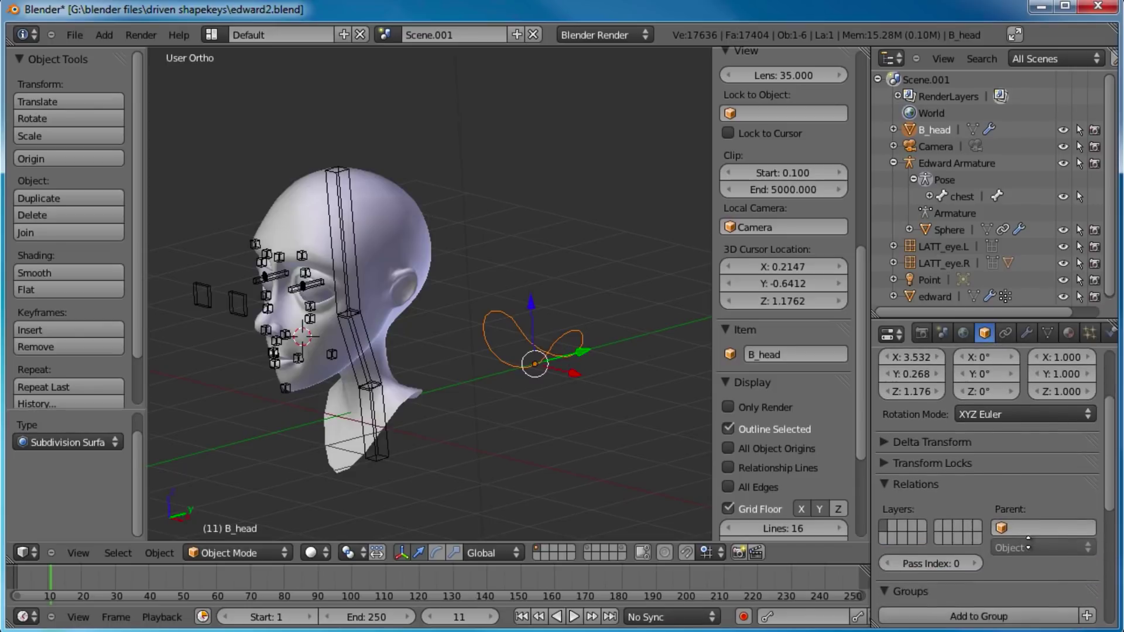
pyautogui.moveTo(970, 508); pyautogui.dragTo(972, 480, button='middle')
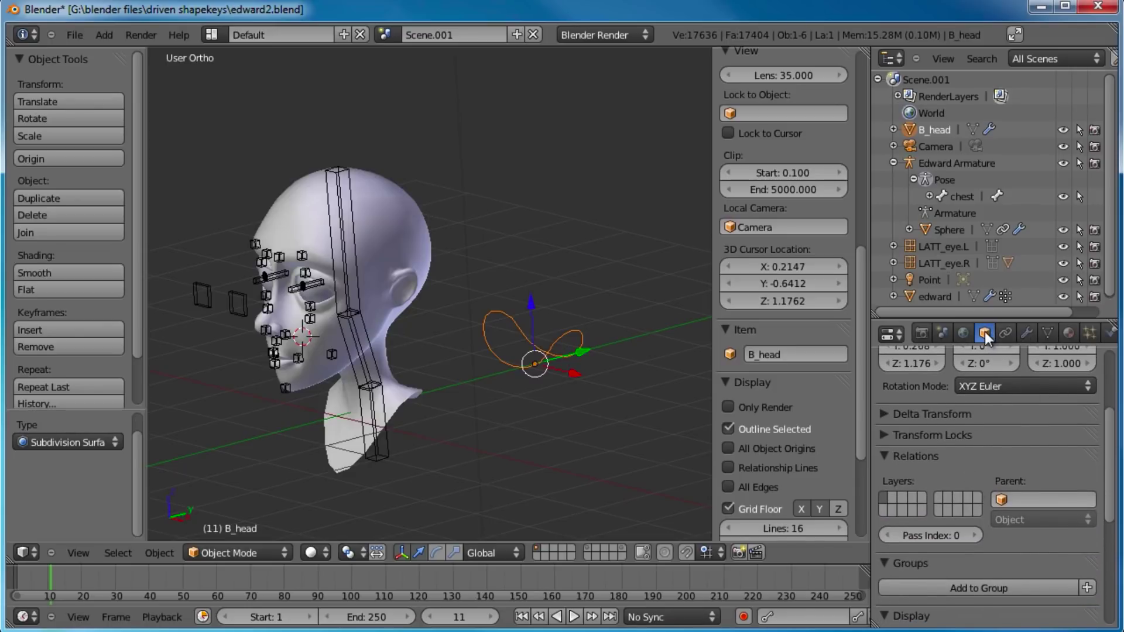
pyautogui.scroll(-6, 972, 457)
pyautogui.click(972, 451)
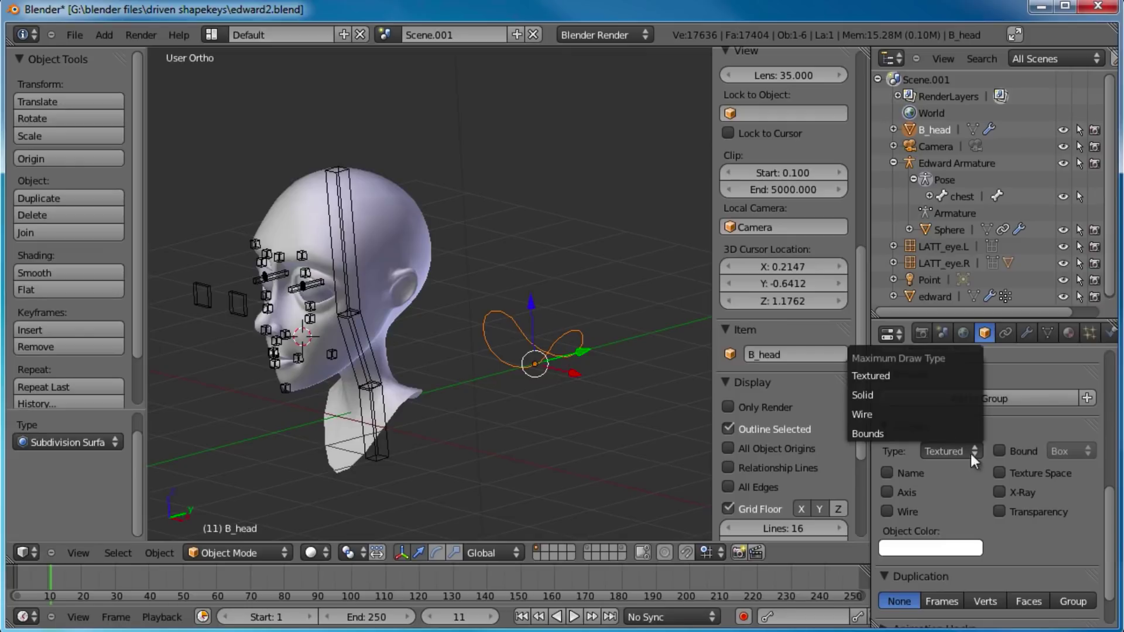
pyautogui.click(907, 410)
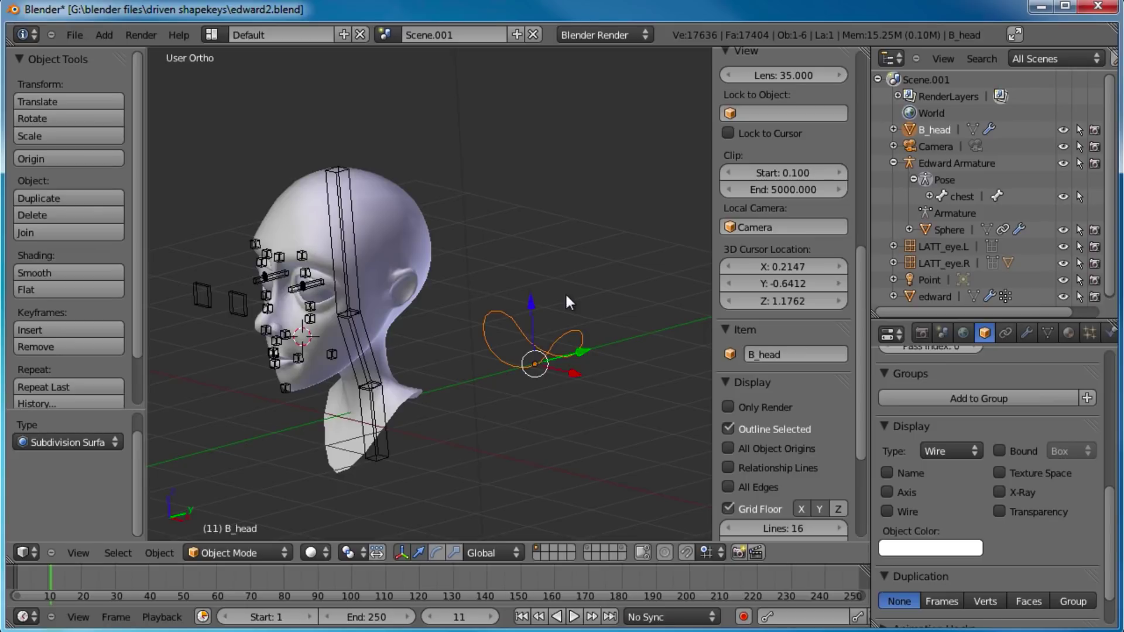
# - Move B_head to the last layer and show that layer together with the first one
pyautogui.press('m')
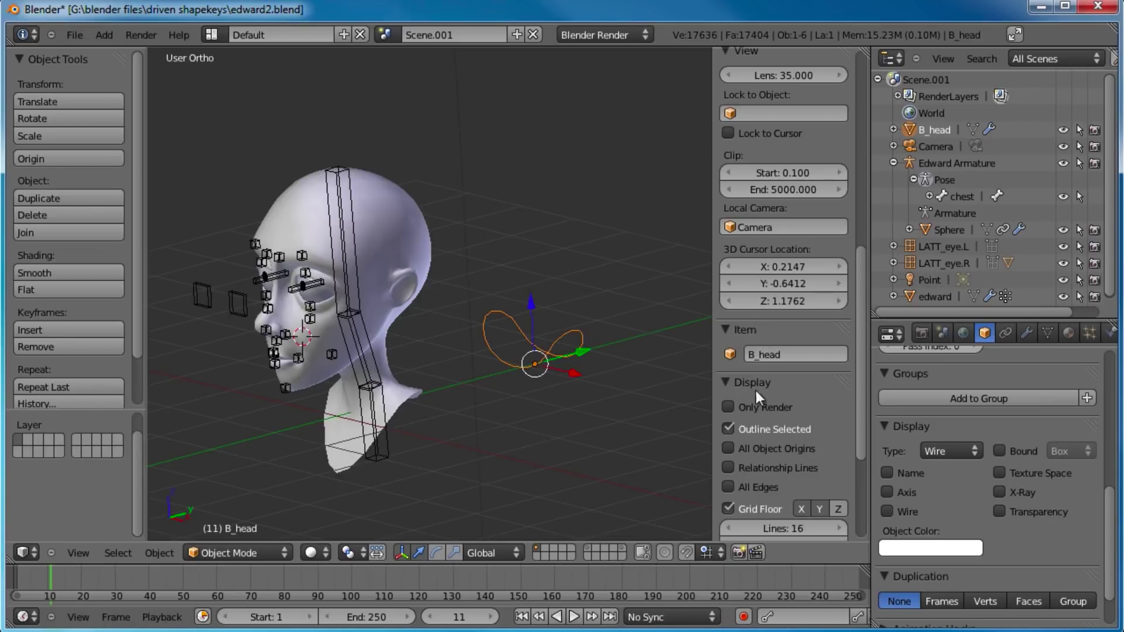
pyautogui.press('m')
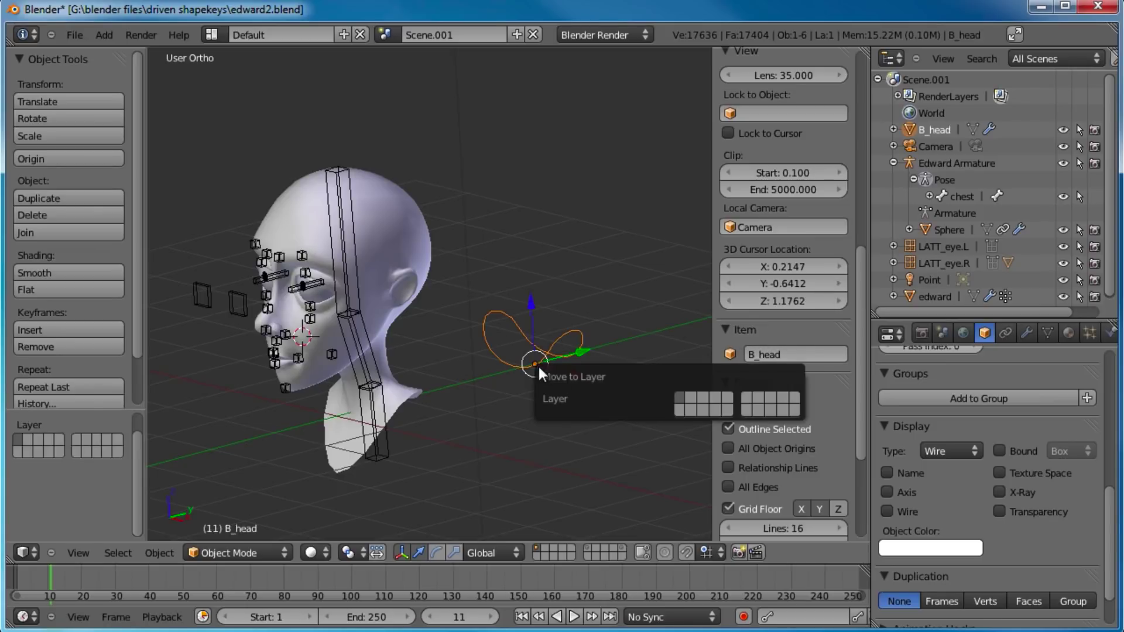
pyautogui.click(795, 411)
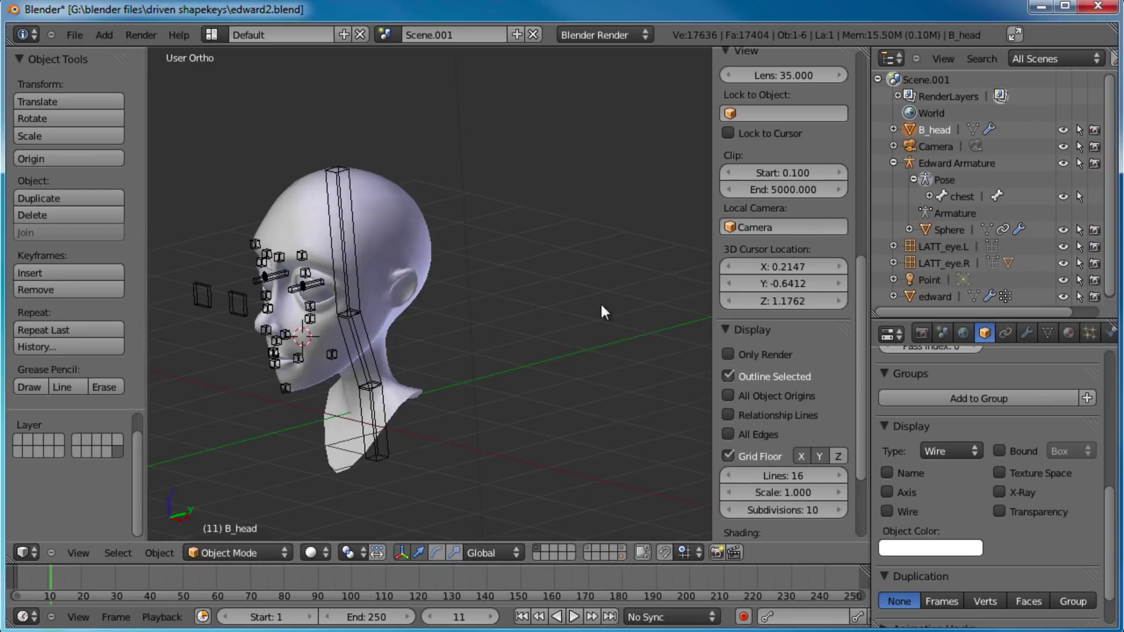
pyautogui.keyDown('shift'); pyautogui.click(622, 556); pyautogui.keyUp('shift')
pyautogui.keyDown('shift'); pyautogui.moveTo(508, 319); pyautogui.dragTo(553, 354, button='middle'); pyautogui.keyUp('shift')
# - Select the armature's head bone and assign B_head as its custom display shape
pyautogui.rightClick(383, 244)
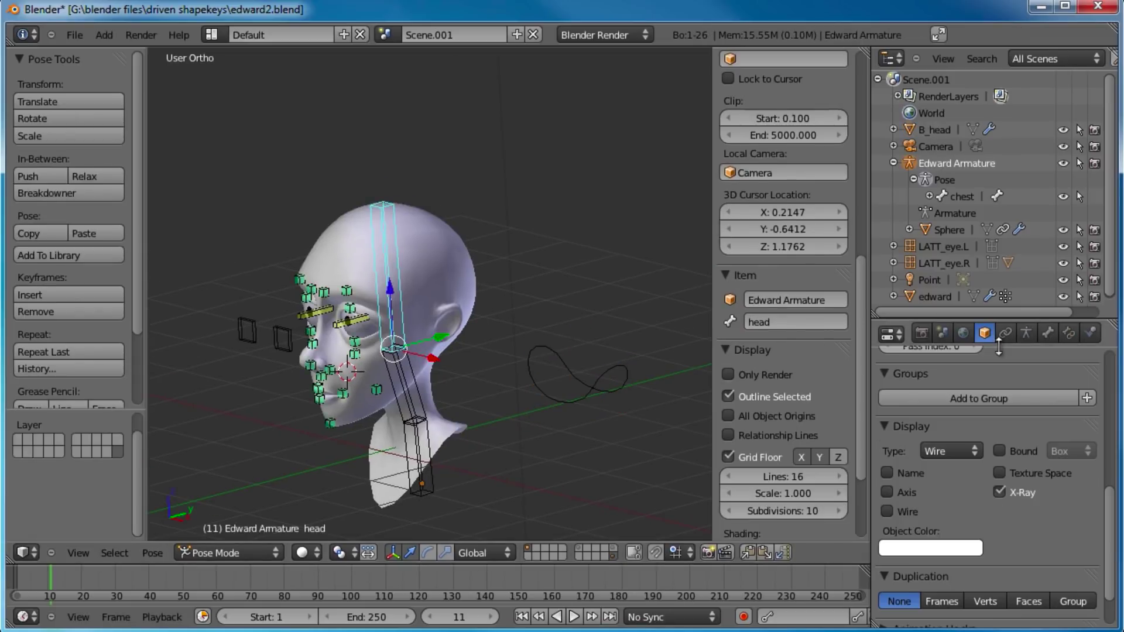
pyautogui.moveTo(1014, 320); pyautogui.dragTo(993, 117)
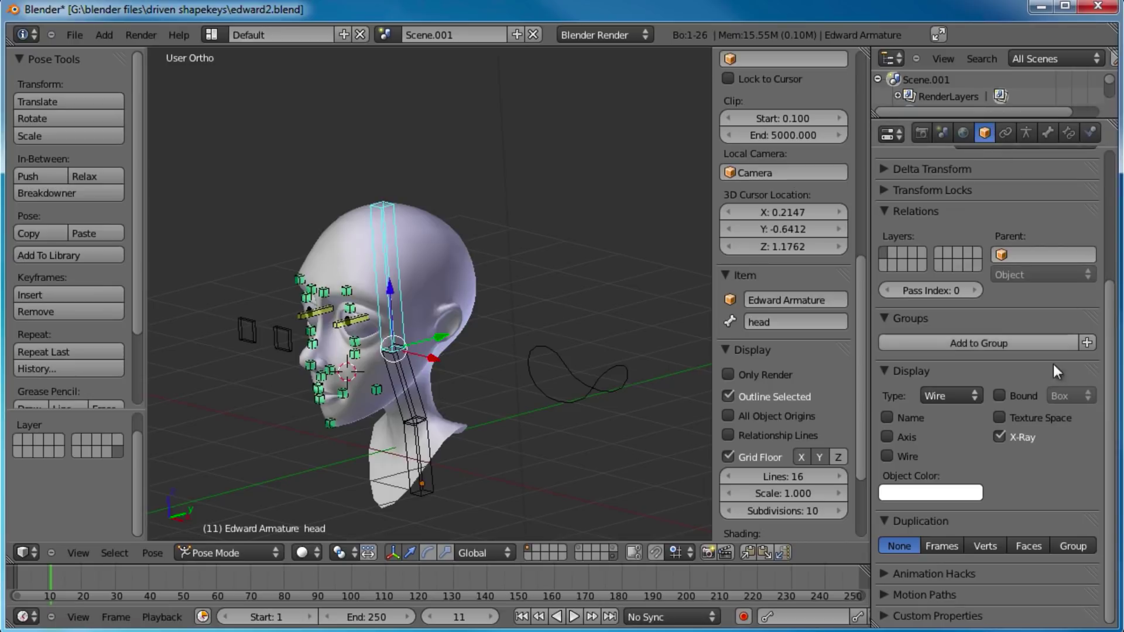
pyautogui.click(1048, 133)
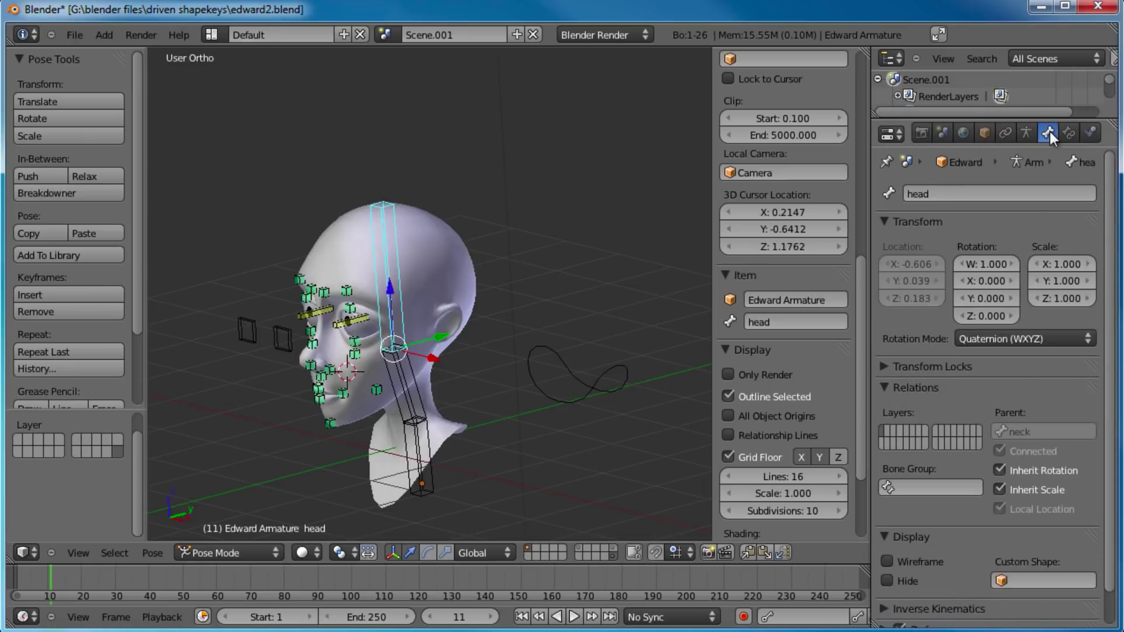
pyautogui.moveTo(1011, 389); pyautogui.dragTo(1014, 332, button='middle')
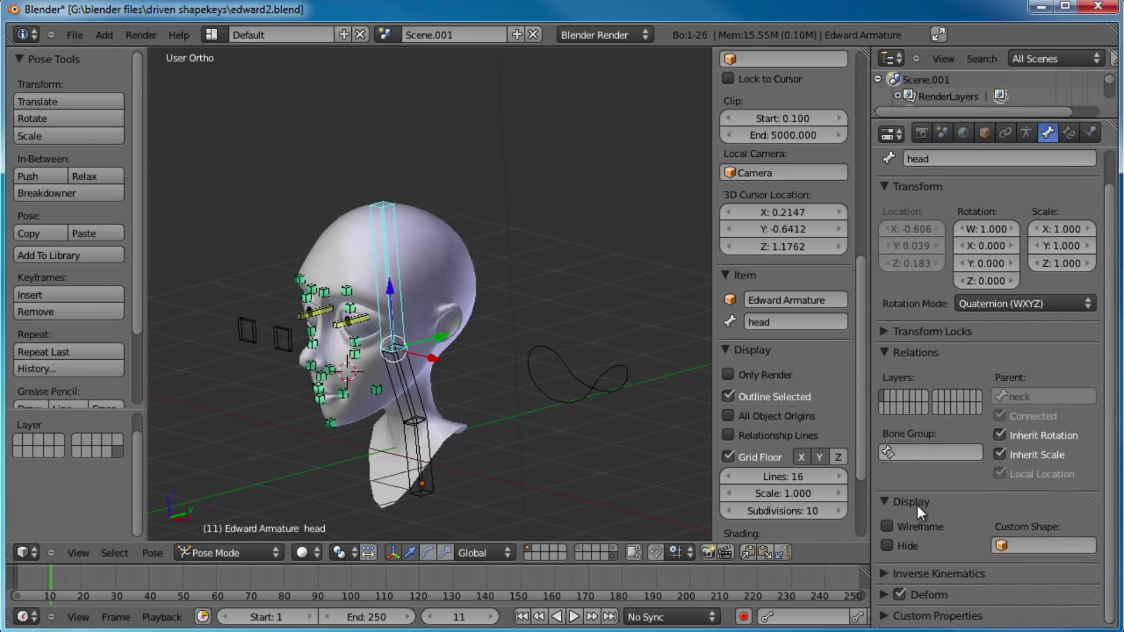
pyautogui.click(1033, 545)
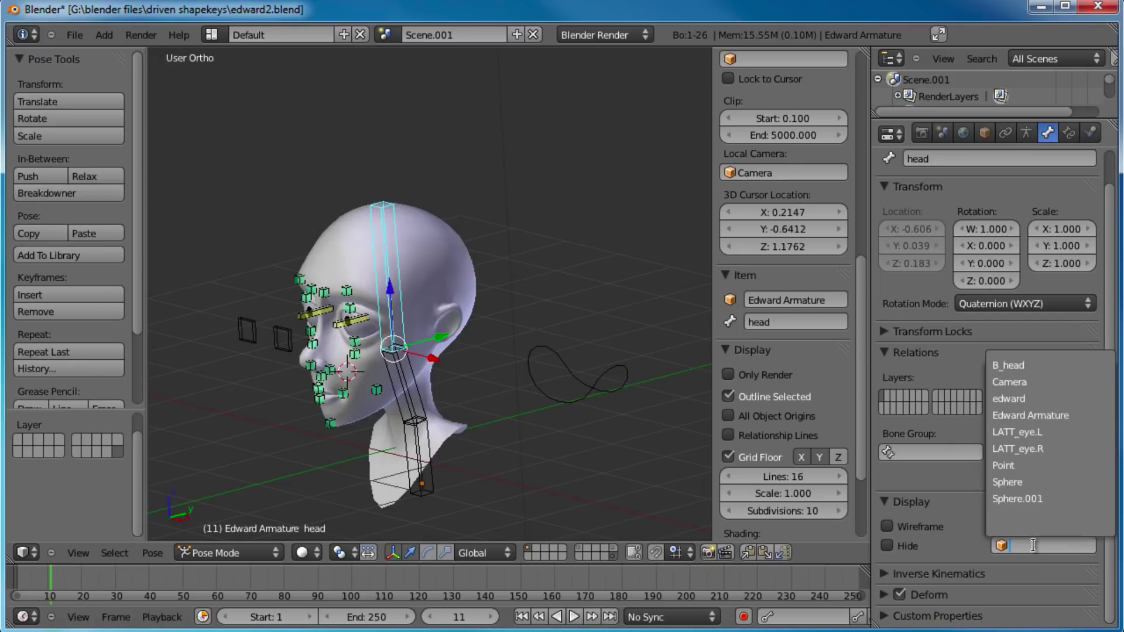
pyautogui.click(1012, 365)
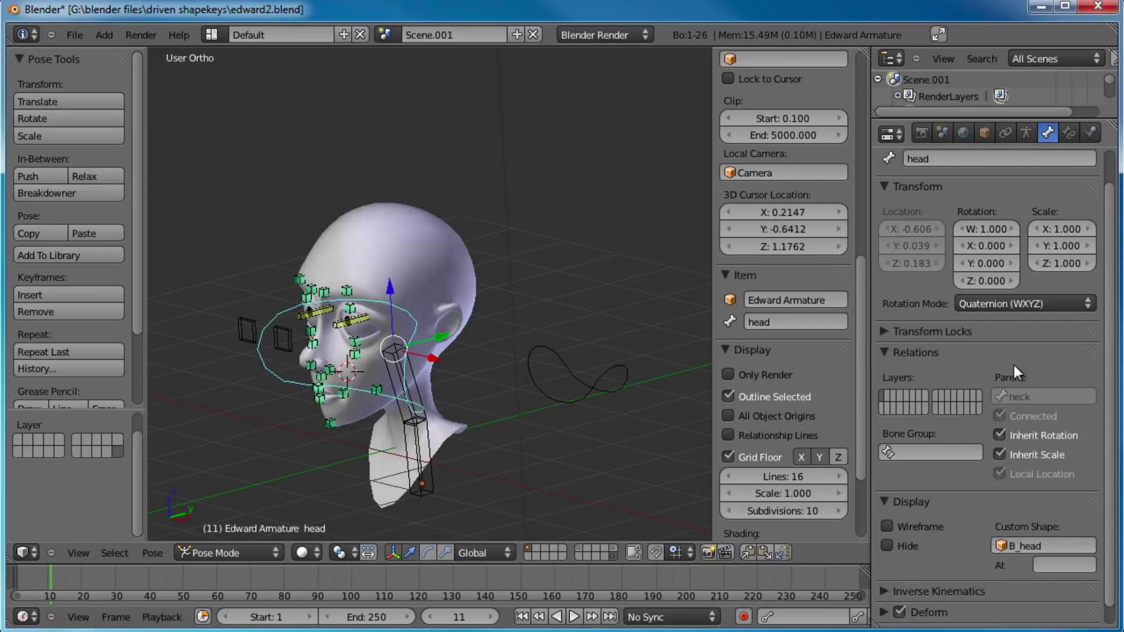
# - Select the B_head object in the right side view, select all its vertices in Edit Mode, and return to Object Mode
pyautogui.moveTo(592, 335); pyautogui.dragTo(473, 329, button='middle')
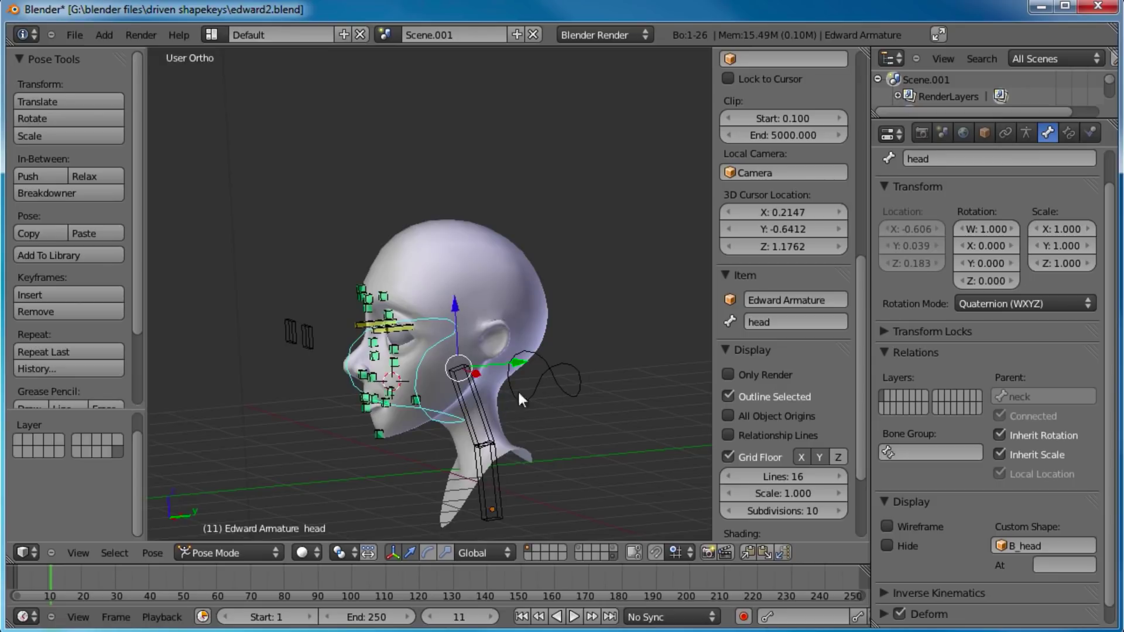
pyautogui.moveTo(473, 387); pyautogui.dragTo(437, 377, button='middle')
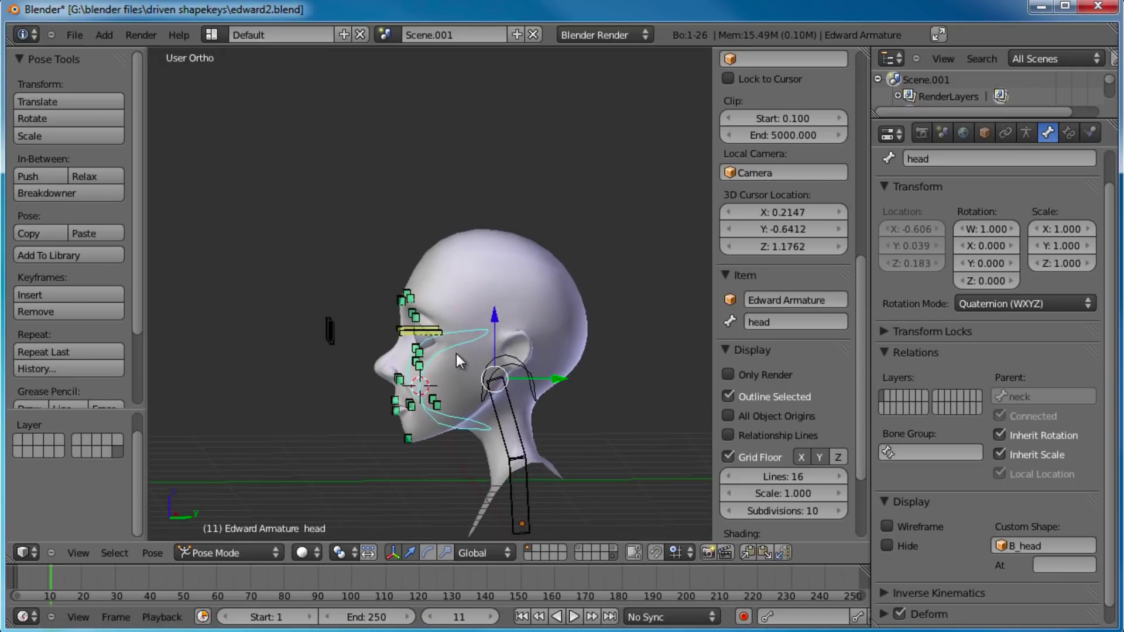
pyautogui.moveTo(559, 362); pyautogui.dragTo(548, 386, button='middle')
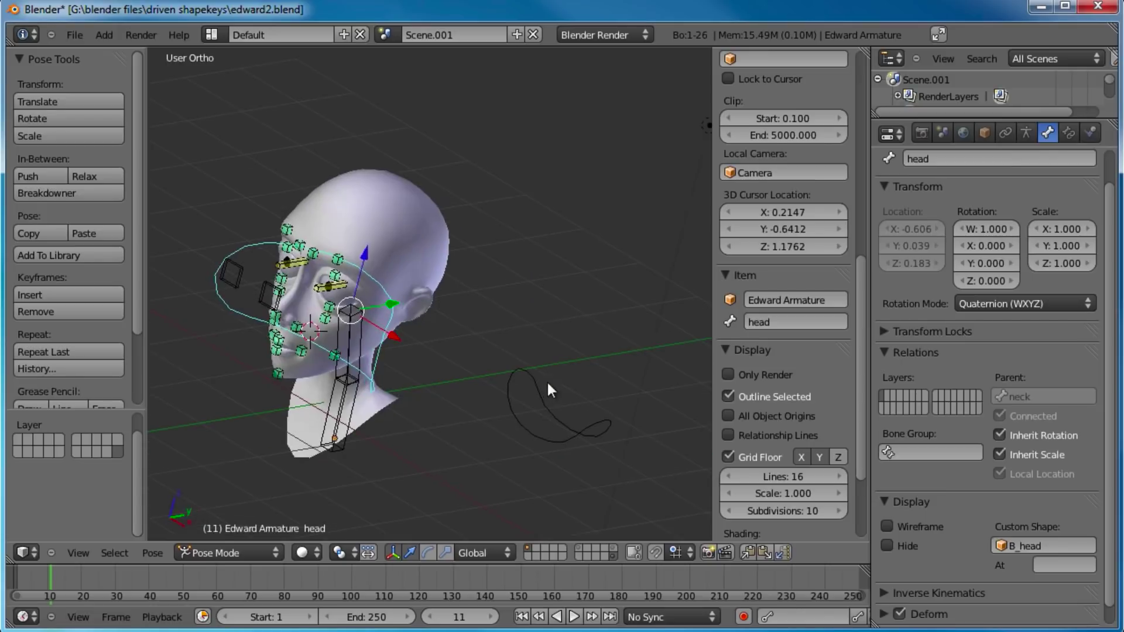
pyautogui.moveTo(391, 170); pyautogui.dragTo(538, 387, button='middle')
pyautogui.rightClick(537, 379)
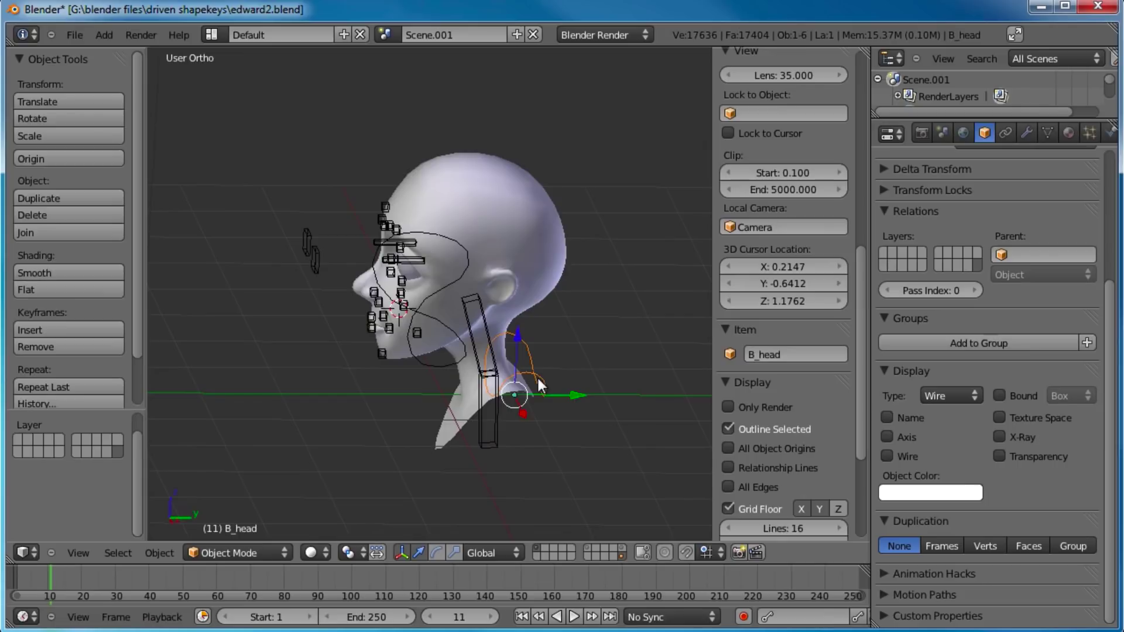
pyautogui.press('KP_3')
pyautogui.keyDown('shift'); pyautogui.moveTo(536, 379); pyautogui.dragTo(521, 376, button='middle'); pyautogui.keyUp('shift')
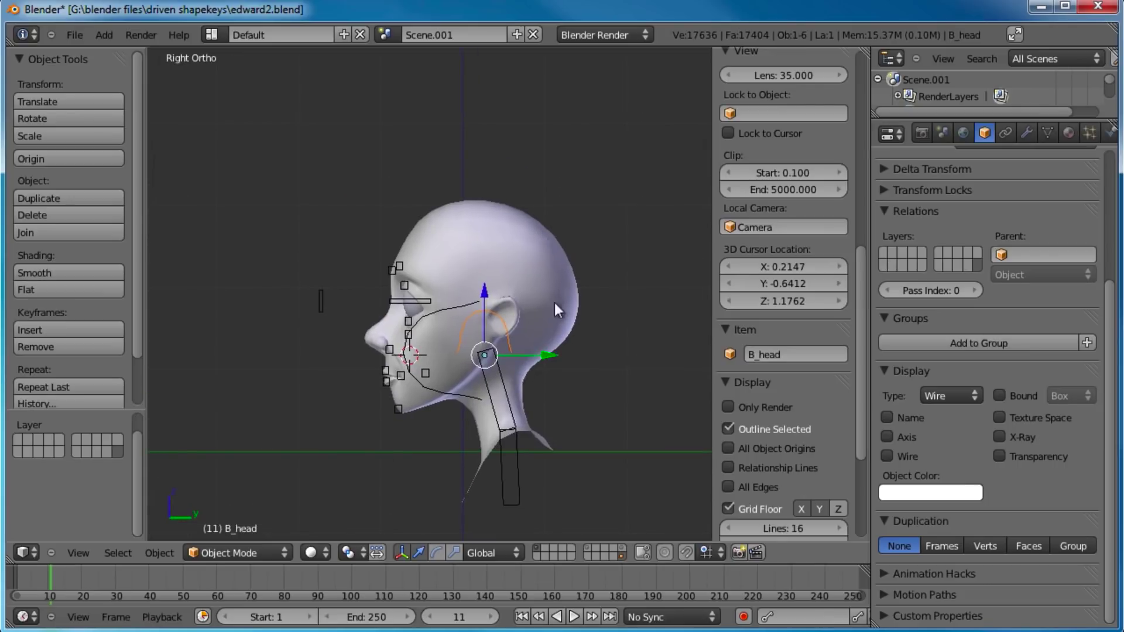
pyautogui.press('Tab')
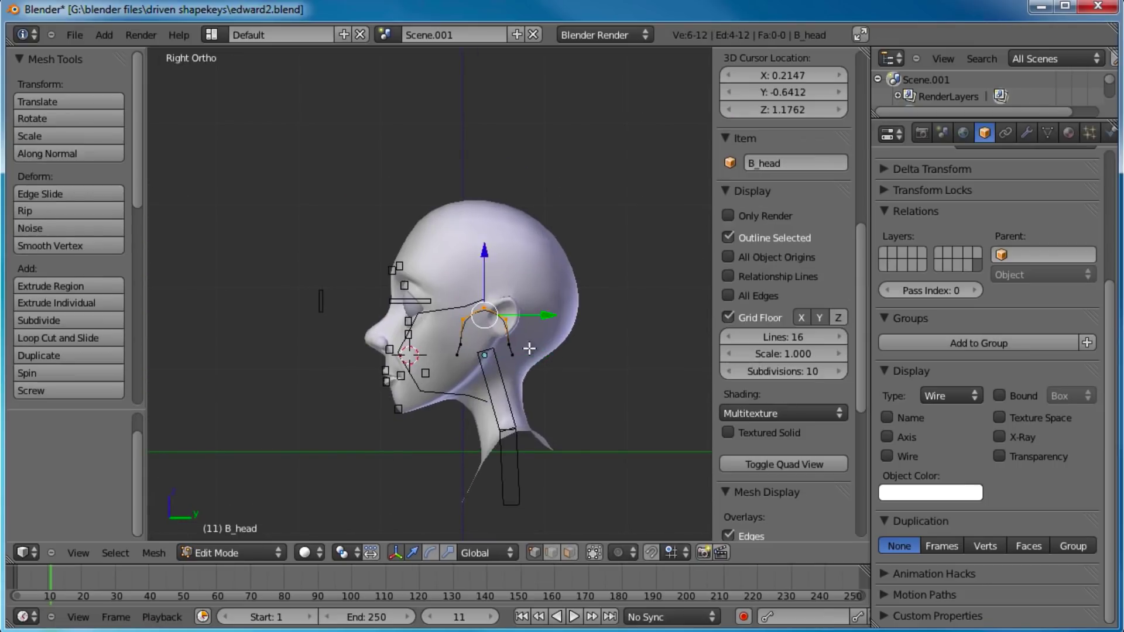
pyautogui.press('b')
pyautogui.moveTo(559, 295); pyautogui.dragTo(449, 373)
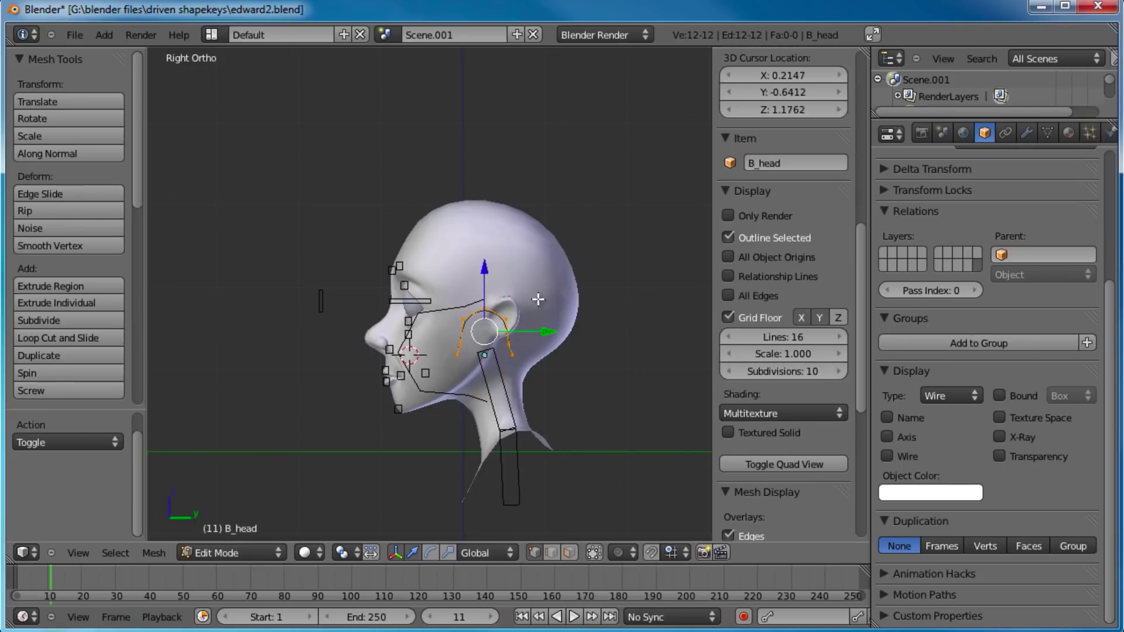
pyautogui.press('Tab')
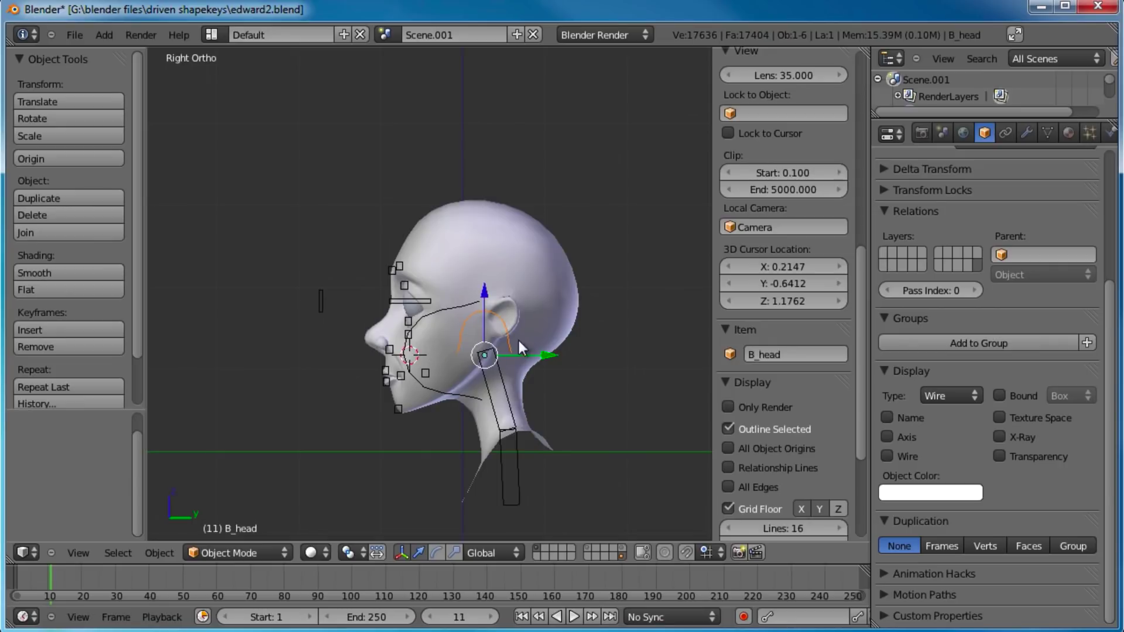
# - Rotate, scale up and move the B_head object to match the custom shape drawn on the head bone in side view
pyautogui.press('r')
pyautogui.click(511, 294)
pyautogui.press('s')
pyautogui.click(587, 282)
pyautogui.press('s')
pyautogui.click(619, 298)
pyautogui.press('s')
pyautogui.click(625, 287)
pyautogui.press('g')
pyautogui.click(630, 285)
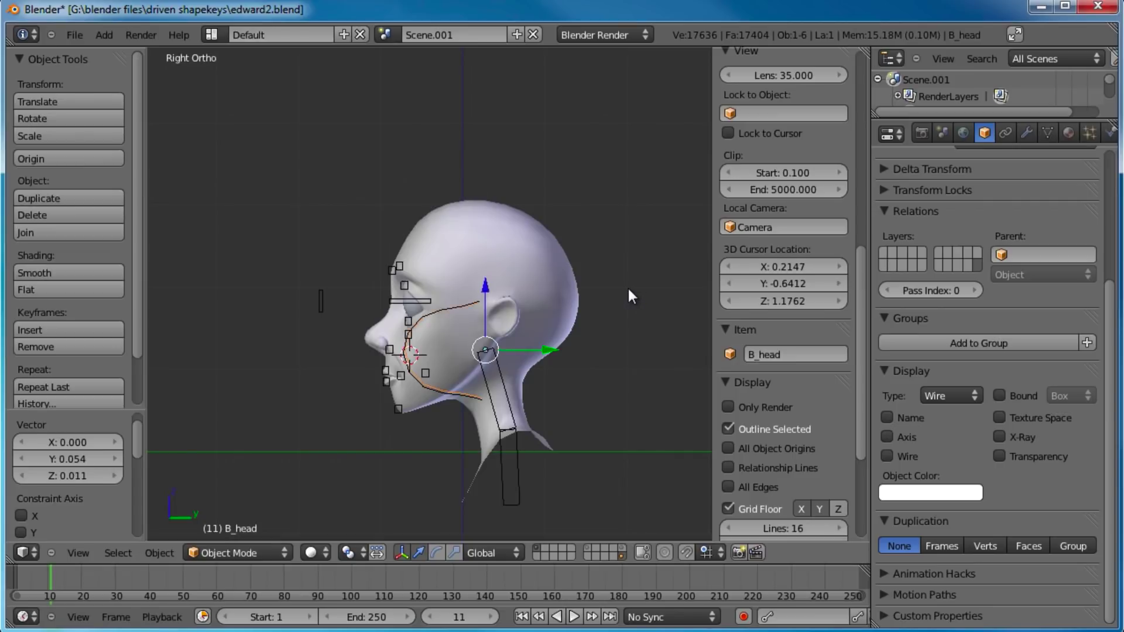
# - In the front view, move B_head along X until it lines up with the head bone's displayed shape
pyautogui.press('KP_1')
pyautogui.scroll(1, 628, 289)
pyautogui.press('g')
pyautogui.press('x')
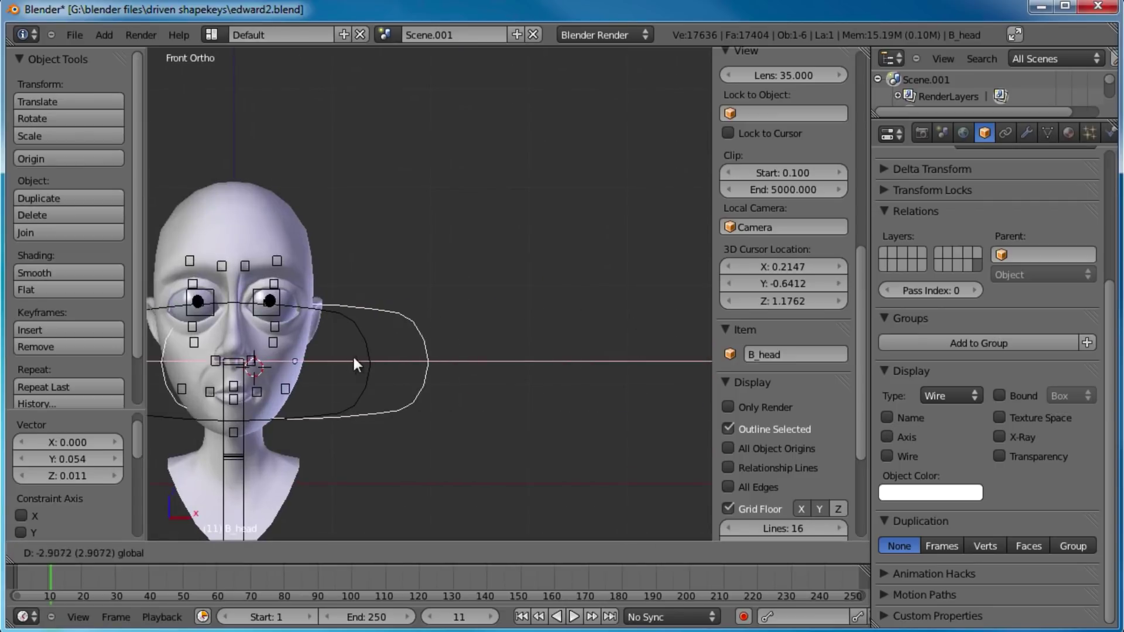
pyautogui.click(303, 355)
# - In Edit Mode, select all B_head vertices and move them about 1.03 along Y and 0.86 along Z in side view
pyautogui.moveTo(303, 355); pyautogui.dragTo(479, 334, button='middle')
pyautogui.press('Tab')
pyautogui.press('KP_3')
pyautogui.press('a')
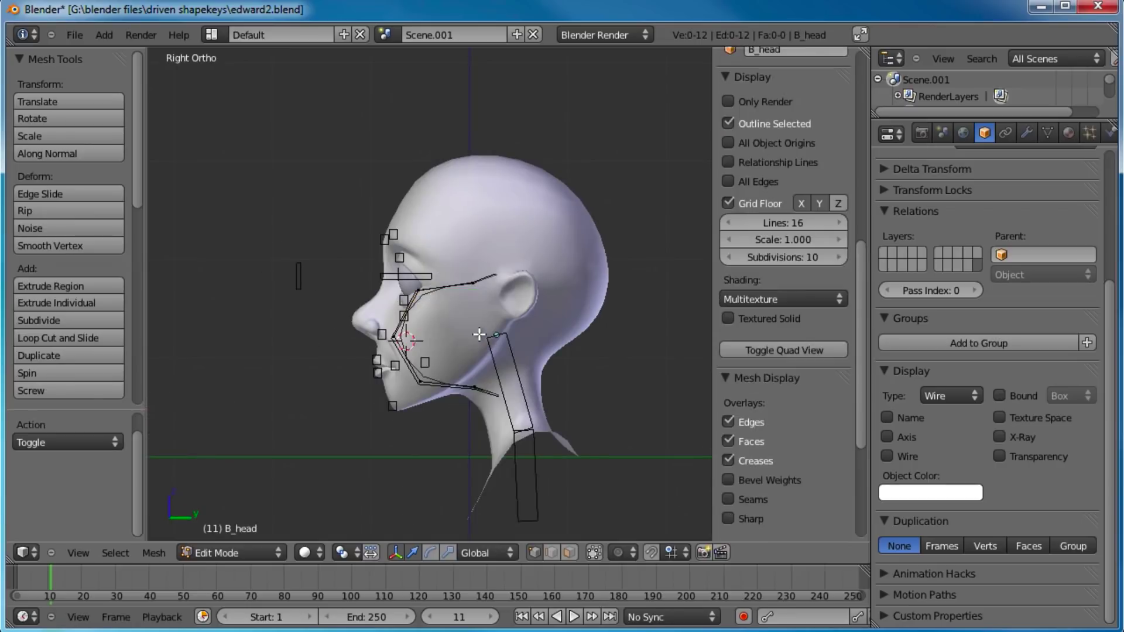
pyautogui.press('a')
pyautogui.press('g')
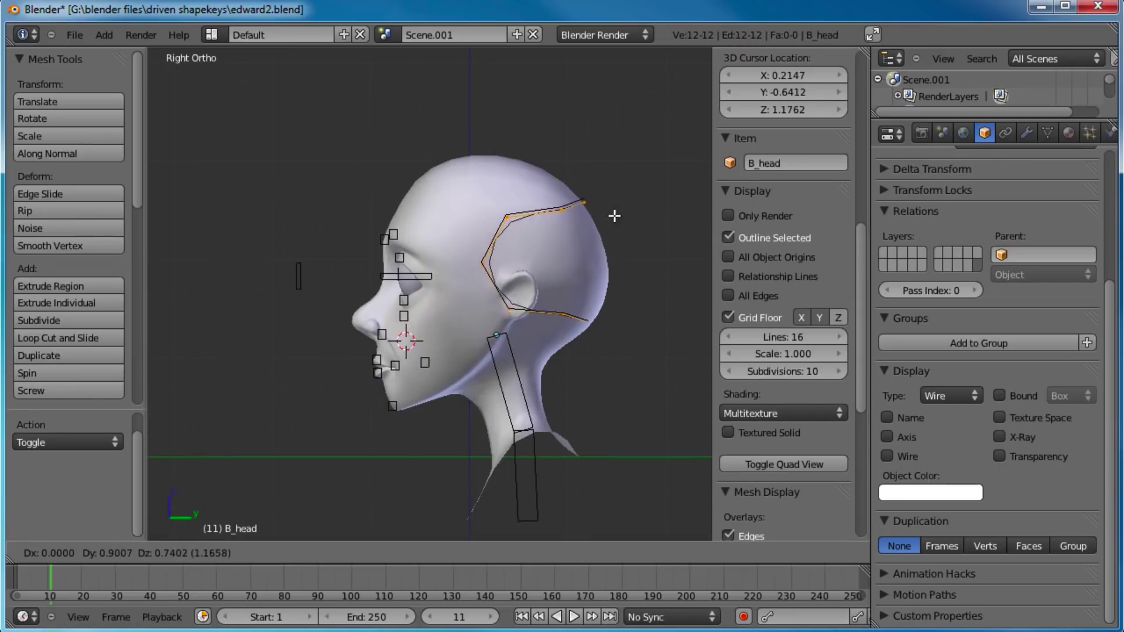
pyautogui.click(625, 201)
# - Scale the B_head vertices up along Y and shift them about -0.16 along Y
pyautogui.moveTo(625, 201); pyautogui.dragTo(512, 230, button='middle')
pyautogui.press('s')
pyautogui.press('y')
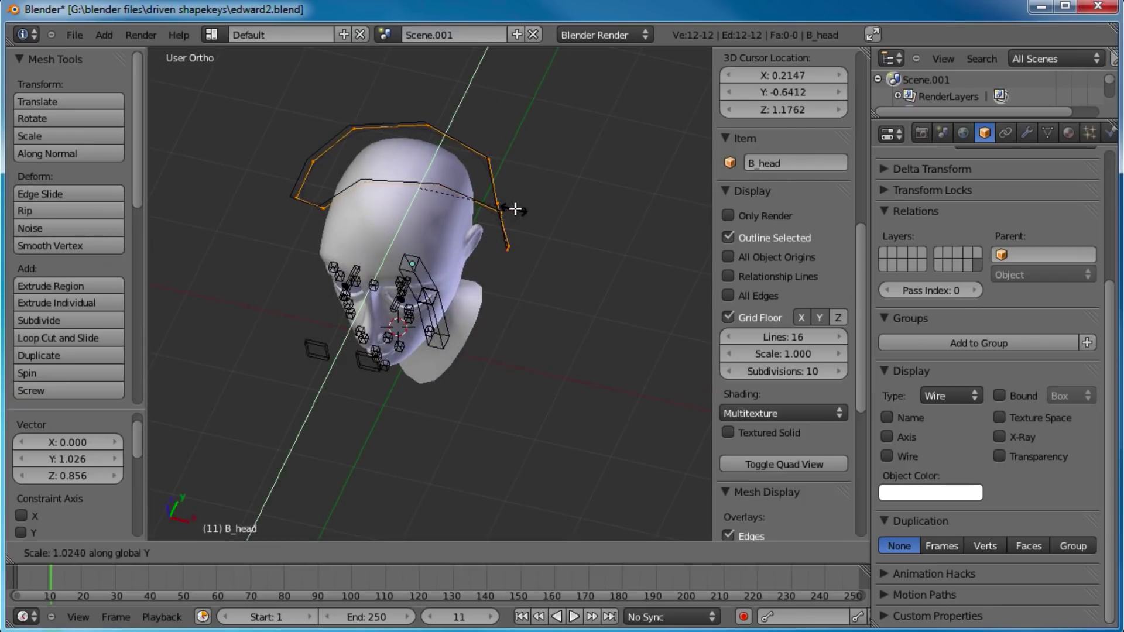
pyautogui.click(564, 119)
pyautogui.moveTo(446, 141); pyautogui.dragTo(438, 154)
pyautogui.moveTo(419, 285); pyautogui.dragTo(388, 235, button='middle')
# - In the right side view, tilt the B_head vertices slightly, reposition them around the skull, and leave Edit Mode
pyautogui.press('KP_3')
pyautogui.press('r')
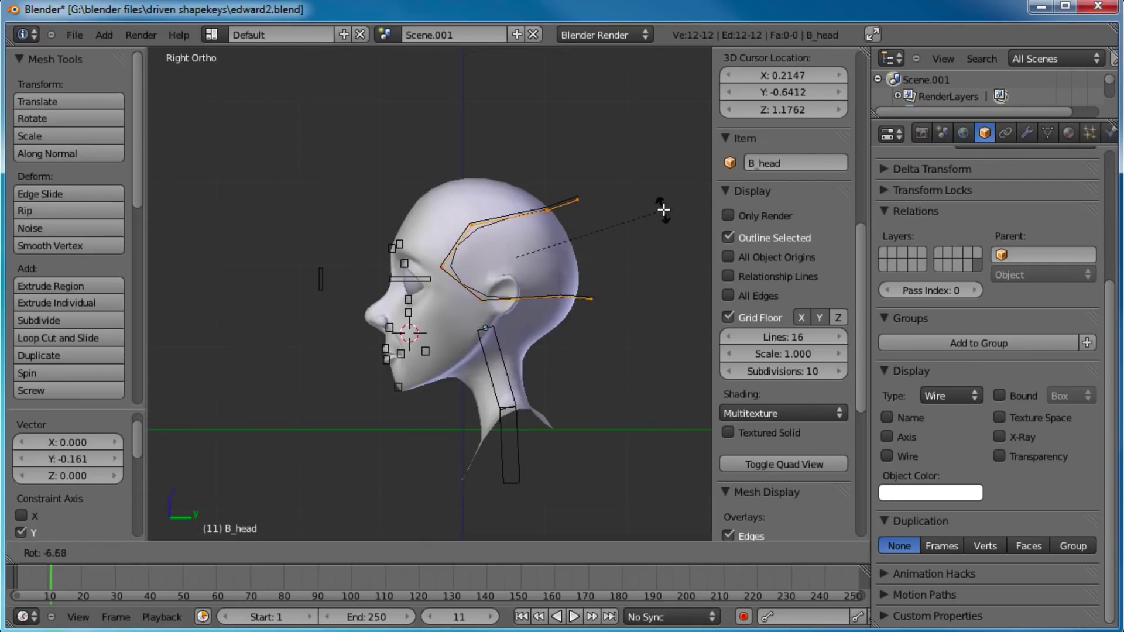
pyautogui.click(664, 210)
pyautogui.press('g')
pyautogui.click(659, 212)
pyautogui.press('Tab')
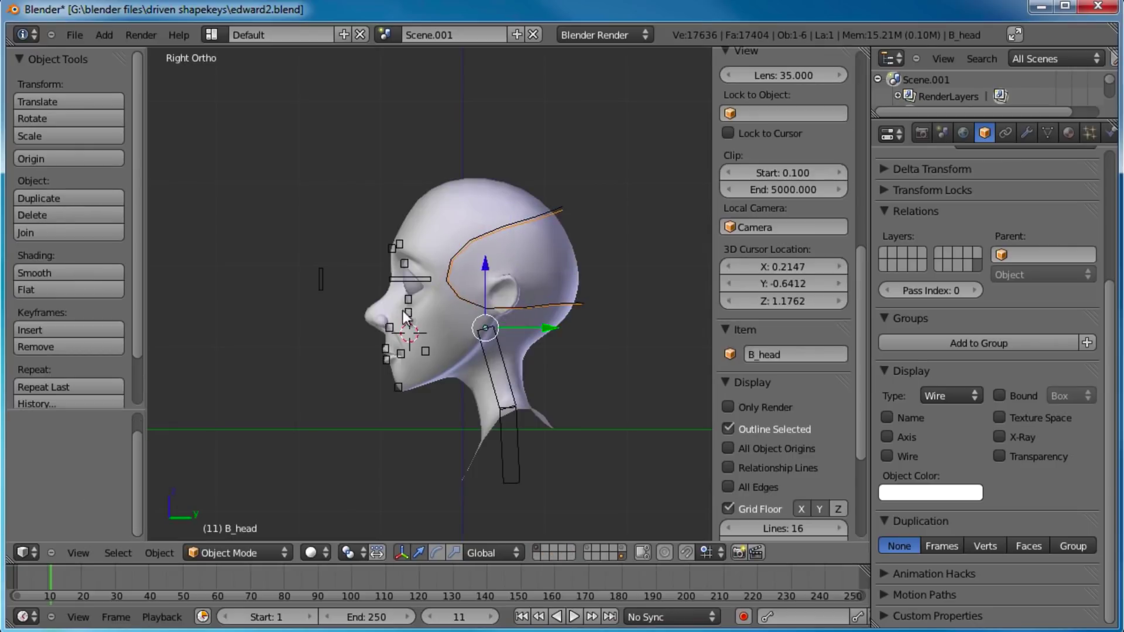
# - Hide the last layer, select the head bone through its custom shape, and test rotating it, cancelling the rotation
pyautogui.moveTo(403, 310); pyautogui.dragTo(559, 334, button='middle')
pyautogui.keyDown('shift'); pyautogui.click(624, 555); pyautogui.keyUp('shift')
pyautogui.moveTo(515, 296); pyautogui.dragTo(454, 303, button='middle')
pyautogui.rightClick(494, 297)
pyautogui.press('r')
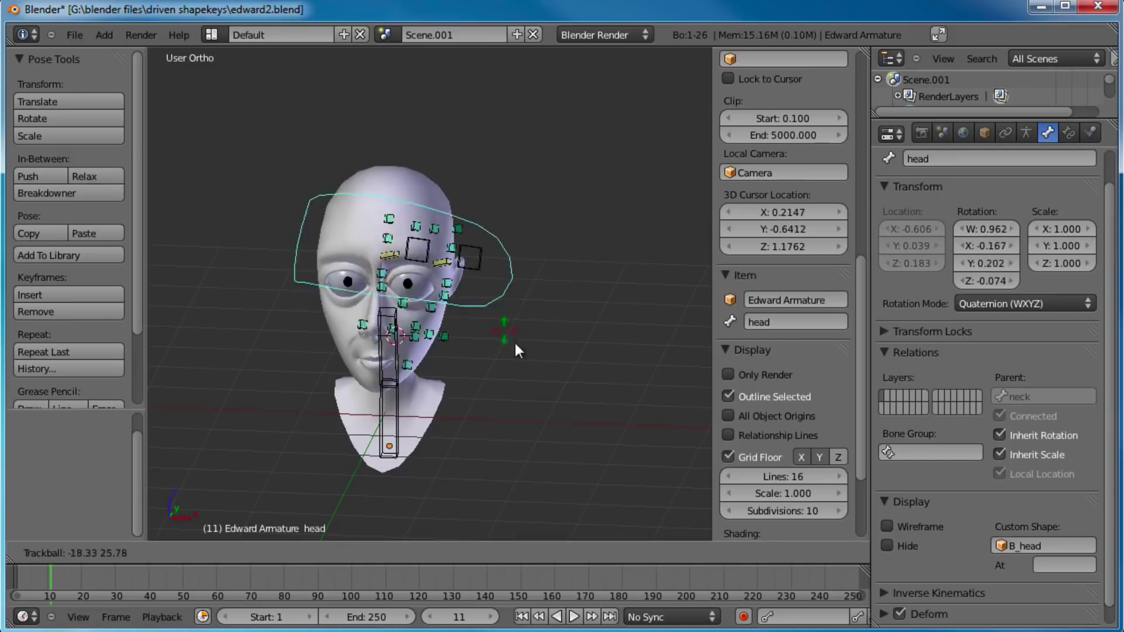
pyautogui.press('Escape')
# - In the top view, place the 3D cursor in the empty area beside the head on its positive X side
pyautogui.moveTo(508, 443); pyautogui.dragTo(449, 324, button='middle')
pyautogui.press('KP_1')
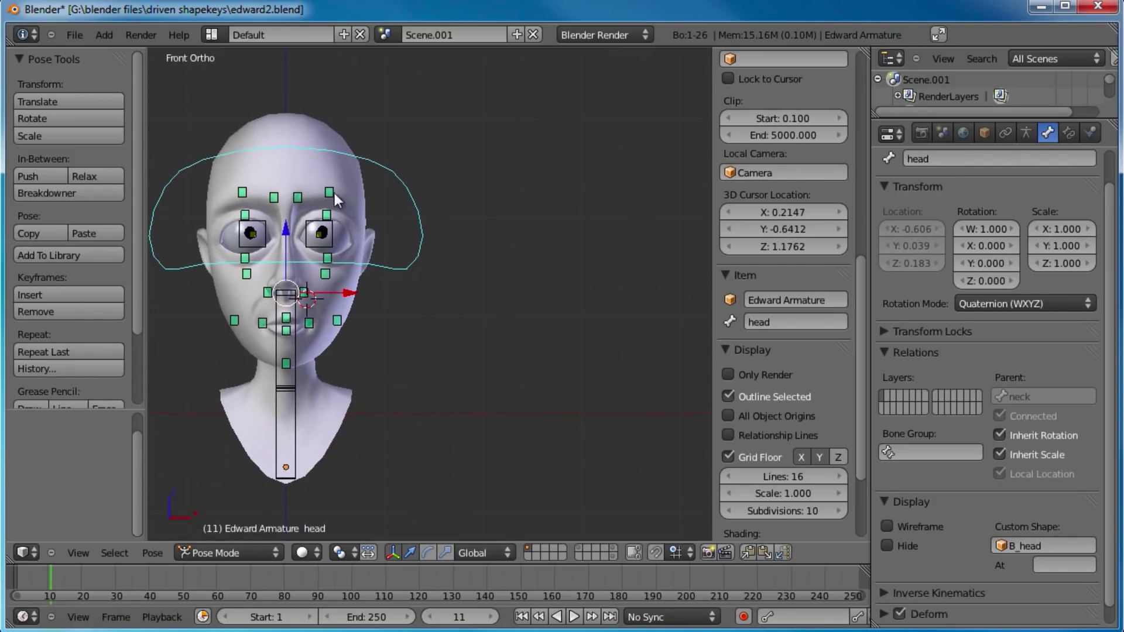
pyautogui.scroll(2, 354, 234)
pyautogui.keyDown('shift'); pyautogui.moveTo(311, 225); pyautogui.dragTo(443, 291, button='middle'); pyautogui.keyUp('shift')
pyautogui.scroll(-2, 387, 233)
pyautogui.moveTo(545, 312); pyautogui.dragTo(431, 337, button='middle')
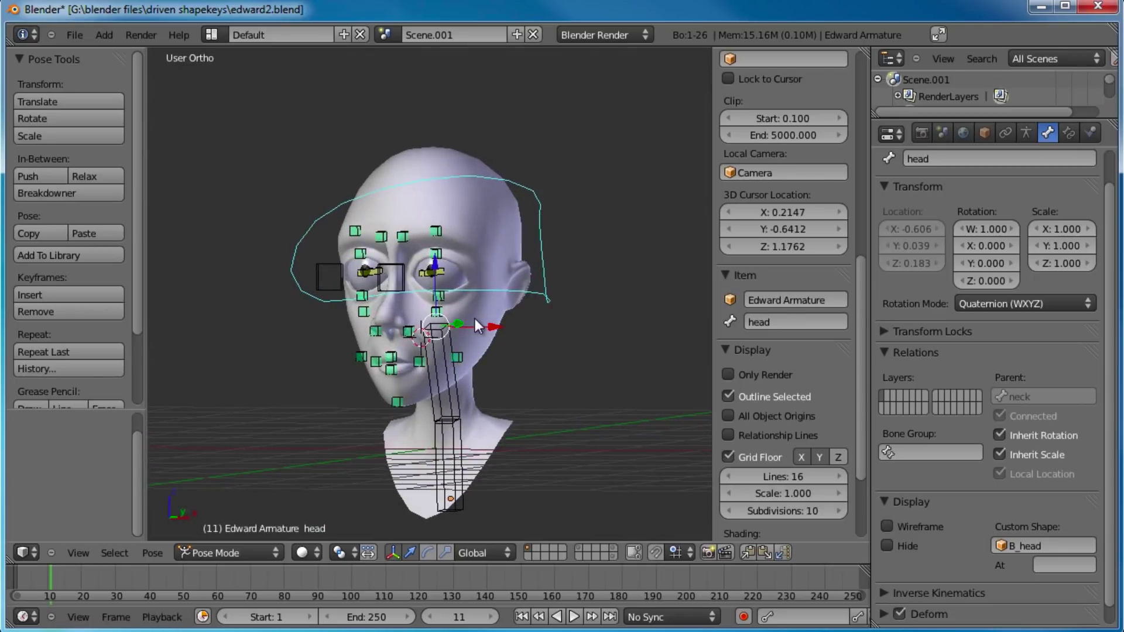
pyautogui.press('KP_7')
pyautogui.scroll(-3, 476, 318)
pyautogui.keyDown('shift'); pyautogui.moveTo(497, 319); pyautogui.dragTo(368, 317, button='middle'); pyautogui.keyUp('shift')
pyautogui.click(525, 280)
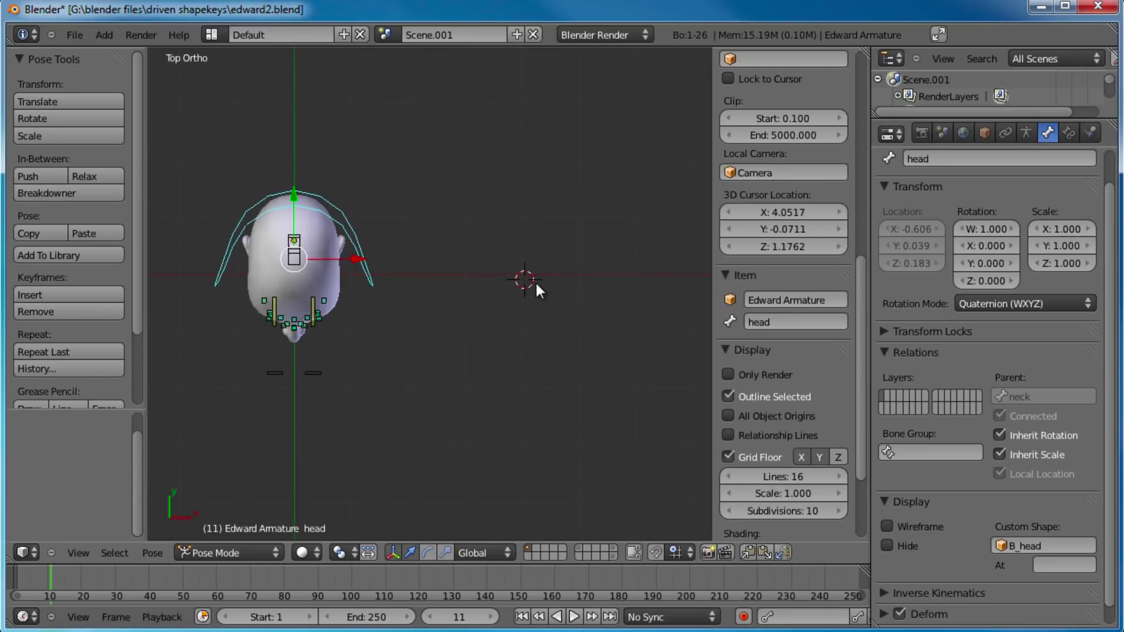
pyautogui.hotkey('shift', 's')
pyautogui.hotkey('shift', 'a')
pyautogui.moveTo(440, 237)
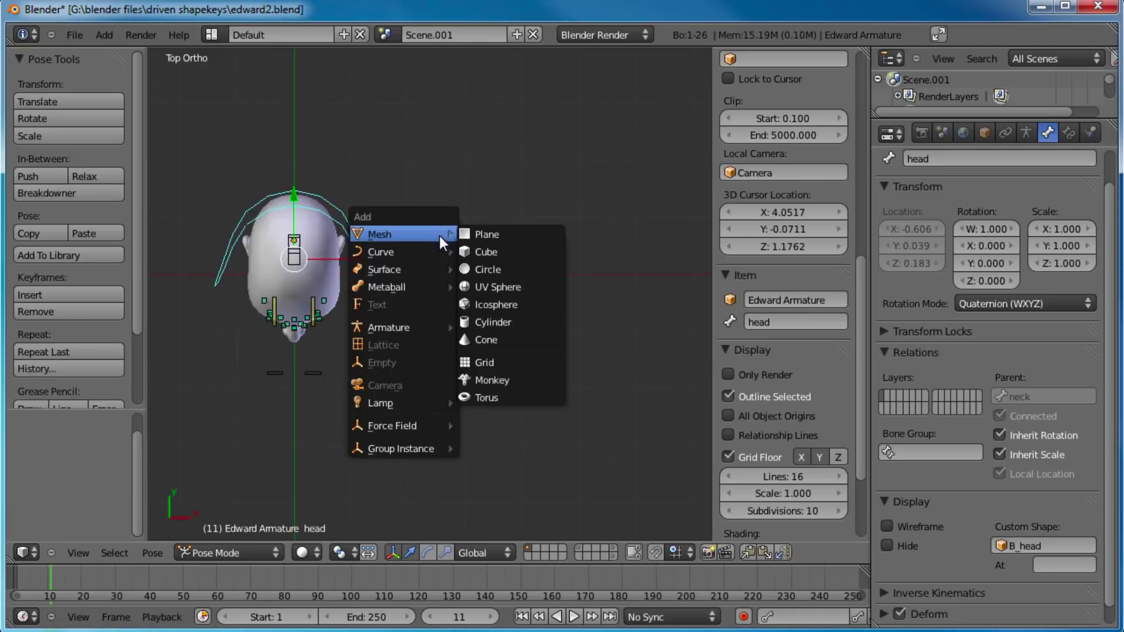
pyautogui.click(507, 274)
pyautogui.keyDown('shift'); pyautogui.moveTo(569, 320); pyautogui.dragTo(477, 330, button='middle'); pyautogui.keyUp('shift')
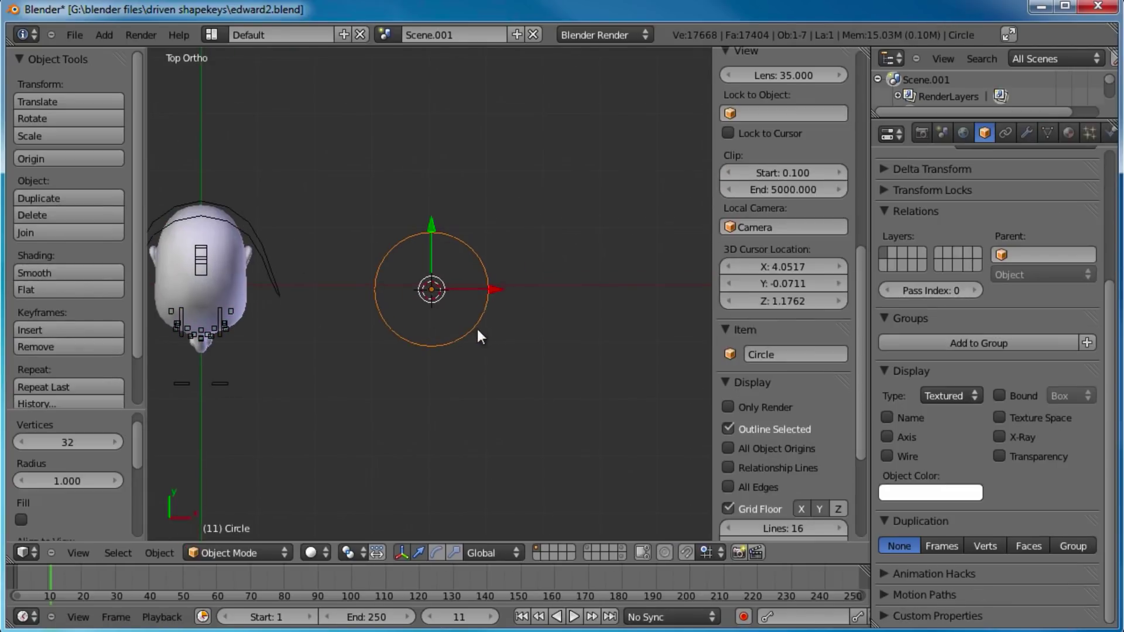
pyautogui.press('Tab')
pyautogui.press('Tab')
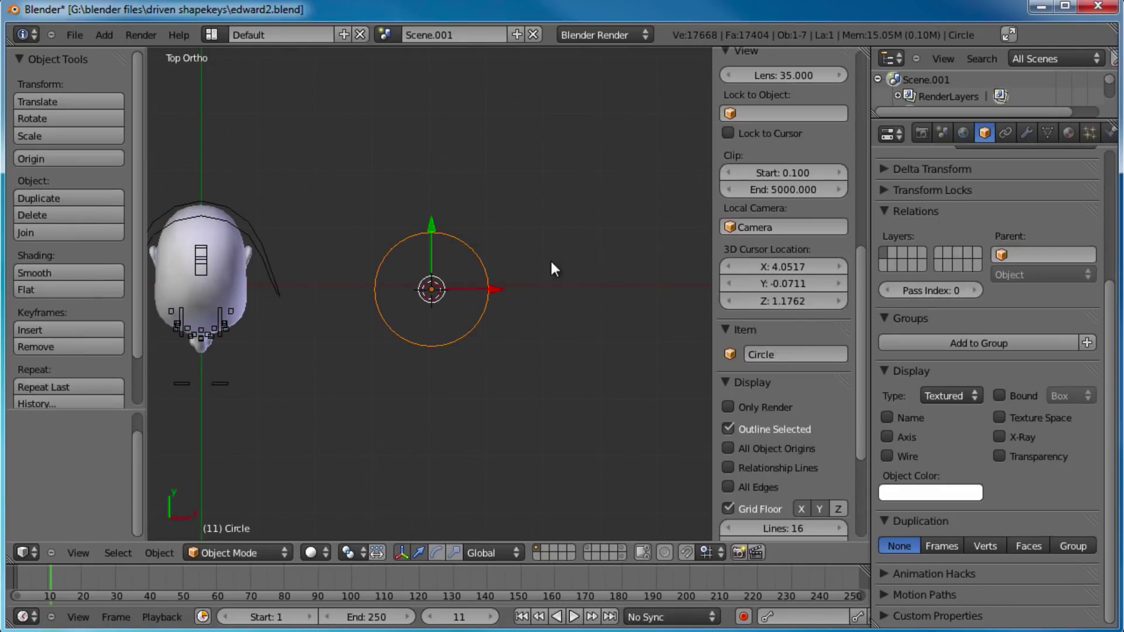
pyautogui.press('Delete')
# - Add a mesh circle with 18 vertices at the 3D cursor
pyautogui.hotkey('shift', 'a')
pyautogui.moveTo(532, 261)
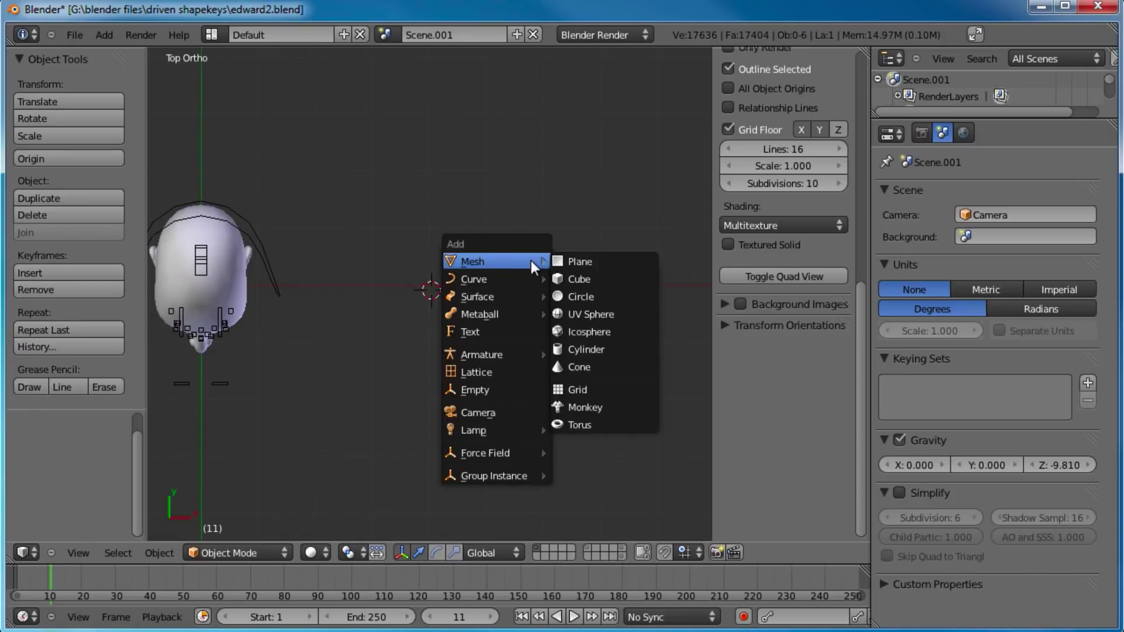
pyautogui.click(590, 295)
pyautogui.click(63, 442)
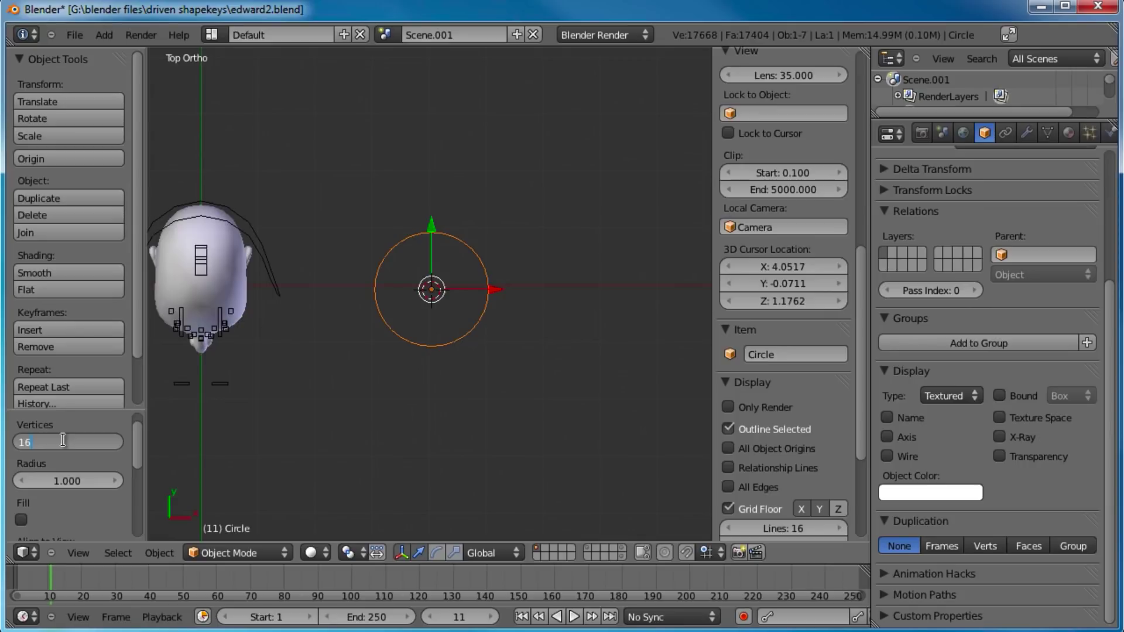
pyautogui.write('19')
pyautogui.press('BackSpace')
pyautogui.write('8')
pyautogui.press('Return')
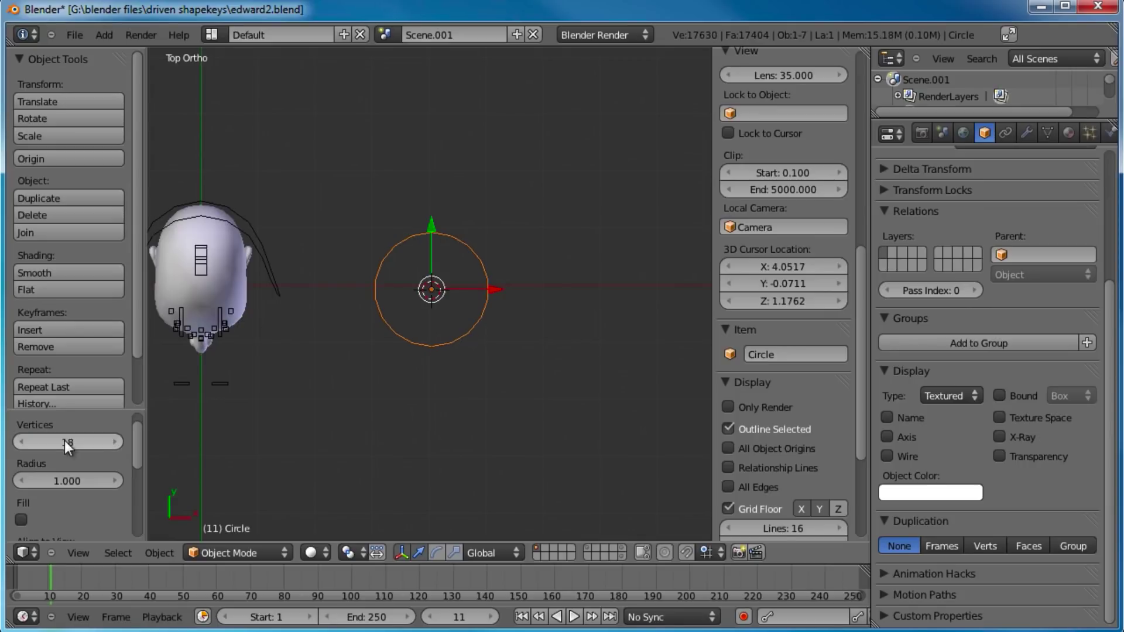
# - Pinch the circle's two opposite vertices on the Y axis inward, scaling them with smooth proportional editing into a goggle-like outline
pyautogui.press('Tab')
pyautogui.scroll(1, 437, 245)
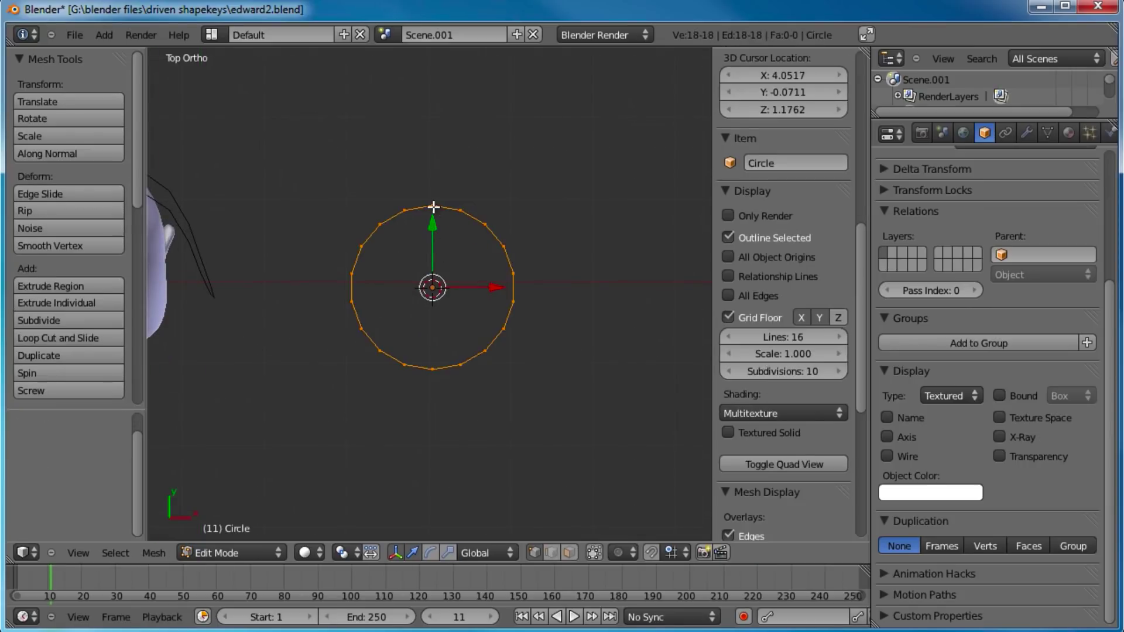
pyautogui.rightClick(431, 206)
pyautogui.keyDown('shift'); pyautogui.rightClick(432, 369); pyautogui.keyUp('shift')
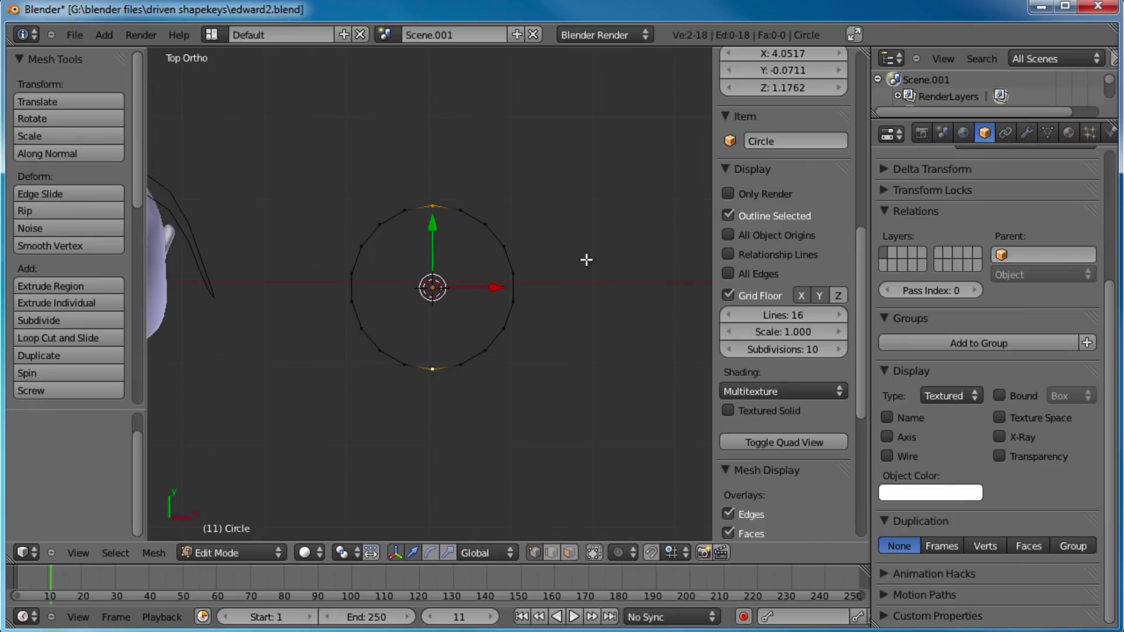
pyautogui.press('o')
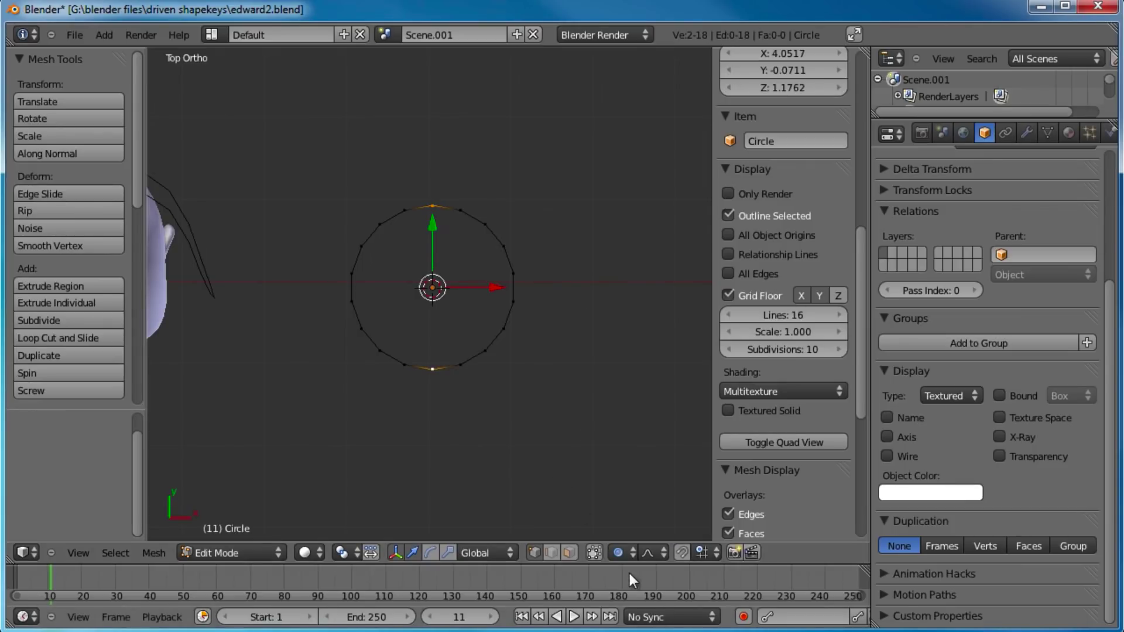
pyautogui.press('s')
pyautogui.scroll(-5, 518, 283)
pyautogui.scroll(-3, 509, 289)
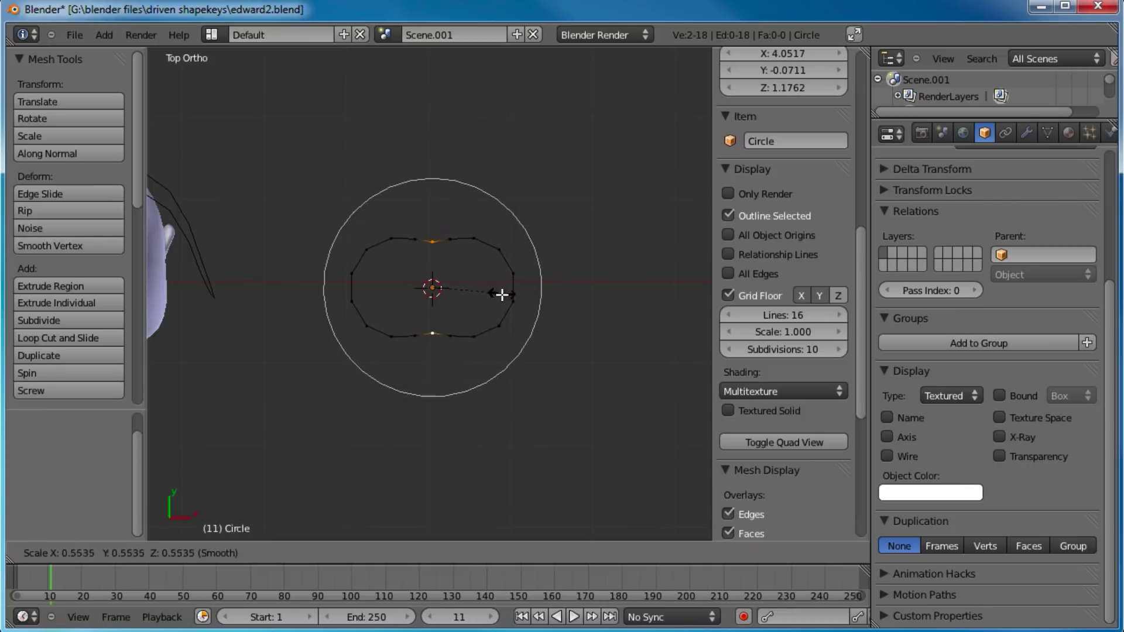
pyautogui.click(454, 314)
# - Leave the circle's Edit Mode, select the armature's lookat.L bone, and edit the armature in the top view
pyautogui.press('Tab')
pyautogui.moveTo(479, 311); pyautogui.dragTo(442, 343, button='middle')
pyautogui.keyDown('shift'); pyautogui.moveTo(357, 321); pyautogui.dragTo(684, 317, button='middle'); pyautogui.keyUp('shift')
pyautogui.moveTo(483, 293); pyautogui.dragTo(440, 244, button='middle')
pyautogui.rightClick(369, 258)
pyautogui.press('KP_7')
pyautogui.press('Tab')
pyautogui.scroll(3, 492, 345)
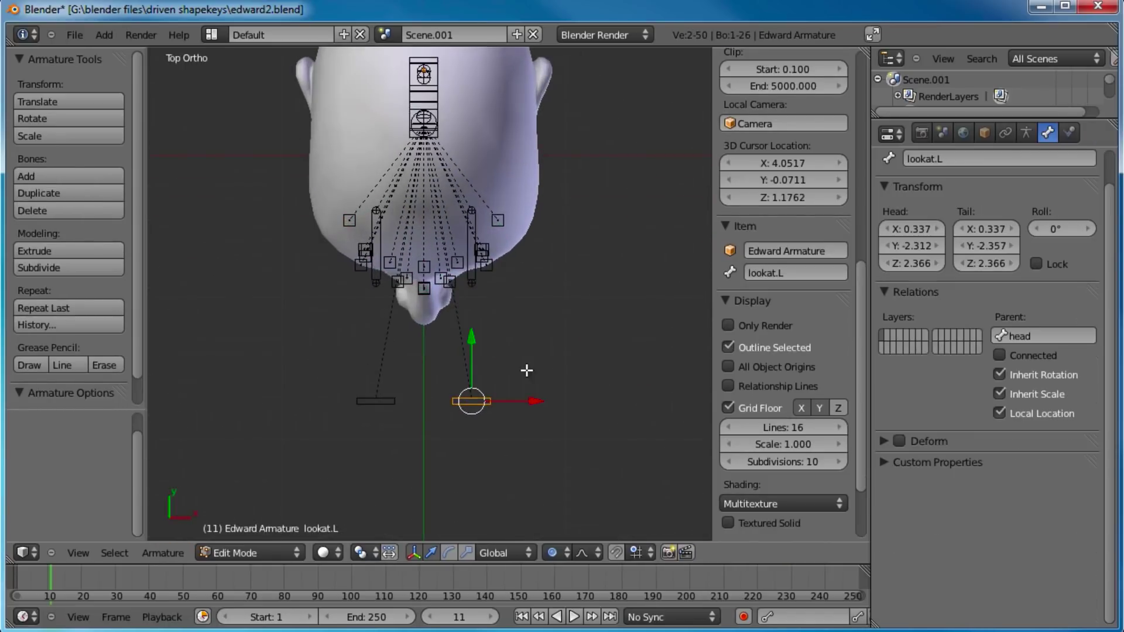
# - In the right side view, duplicate the head bone and place the copy in front of the face, about -1.99 along Y and -0.22 along Z
pyautogui.keyDown('shift'); pyautogui.moveTo(498, 146); pyautogui.dragTo(523, 212, button='middle'); pyautogui.keyUp('shift')
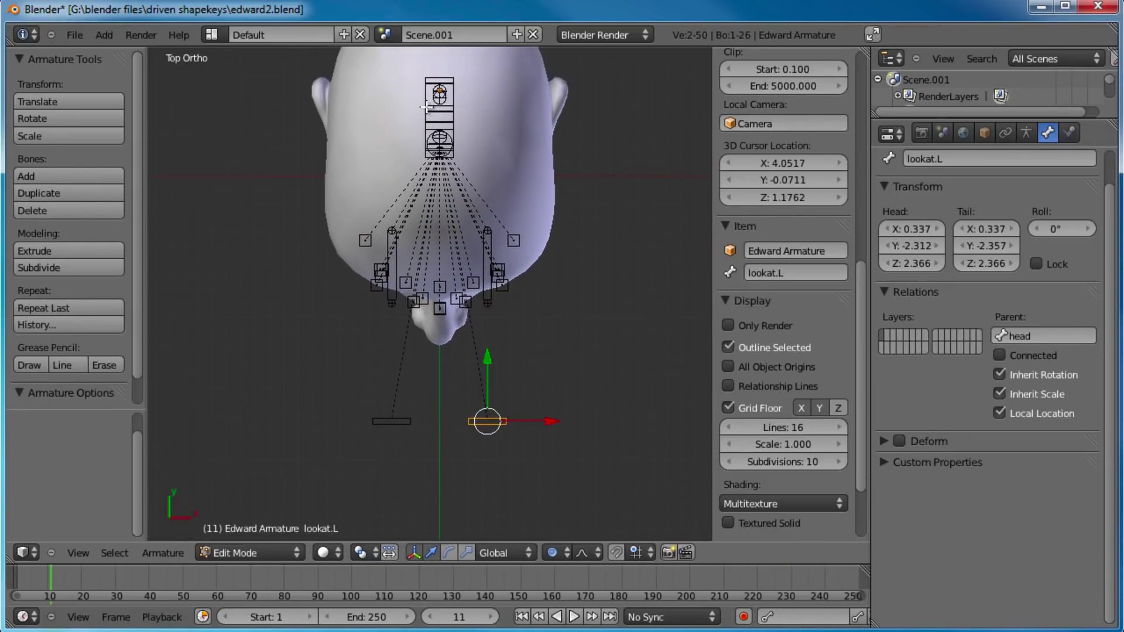
pyautogui.keyDown('shift'); pyautogui.moveTo(530, 324); pyautogui.dragTo(525, 276, button='middle'); pyautogui.keyUp('shift')
pyautogui.scroll(1, 512, 311)
pyautogui.scroll(-2, 512, 312)
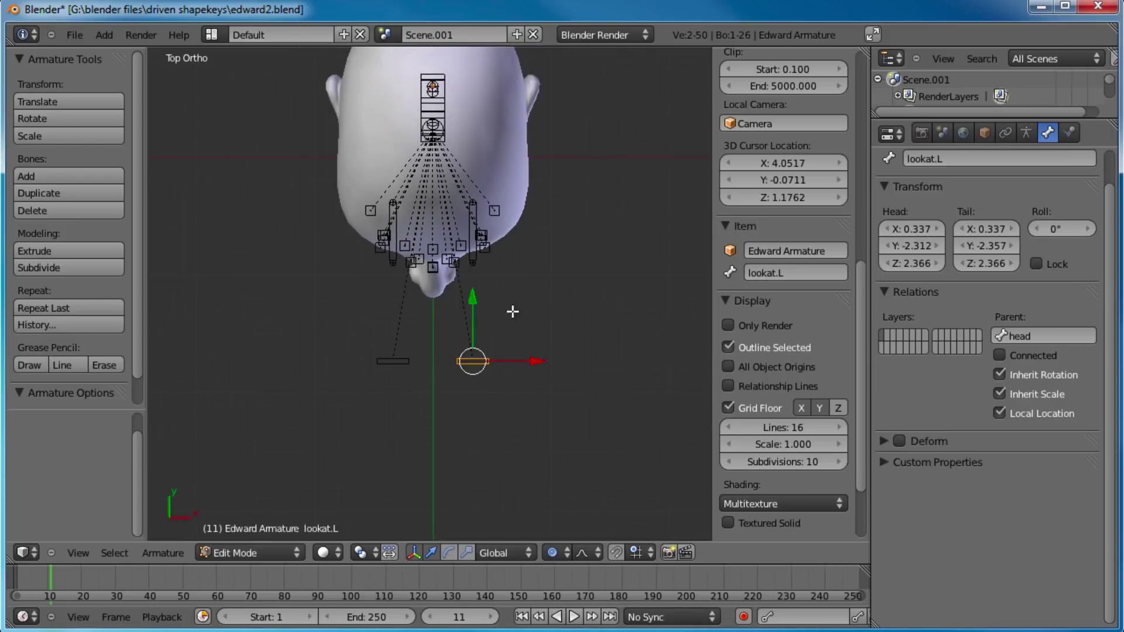
pyautogui.press('KP_3')
pyautogui.rightClick(593, 125)
pyautogui.keyDown('shift'); pyautogui.moveTo(612, 130); pyautogui.dragTo(576, 184, button='middle'); pyautogui.keyUp('shift')
pyautogui.hotkey('shift', 'd')
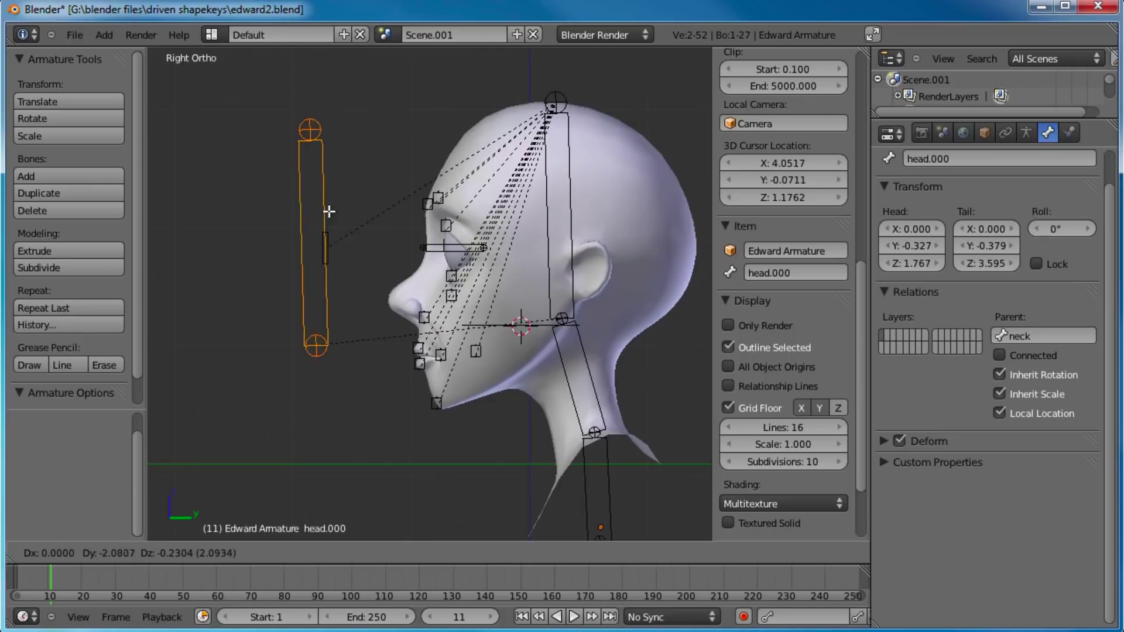
pyautogui.click(340, 228)
# - Scale the duplicated bone down to about 0.25 and lower it about 0.089 along Z, between the two lookat bones
pyautogui.moveTo(345, 227); pyautogui.dragTo(420, 232, button='middle')
pyautogui.press('s')
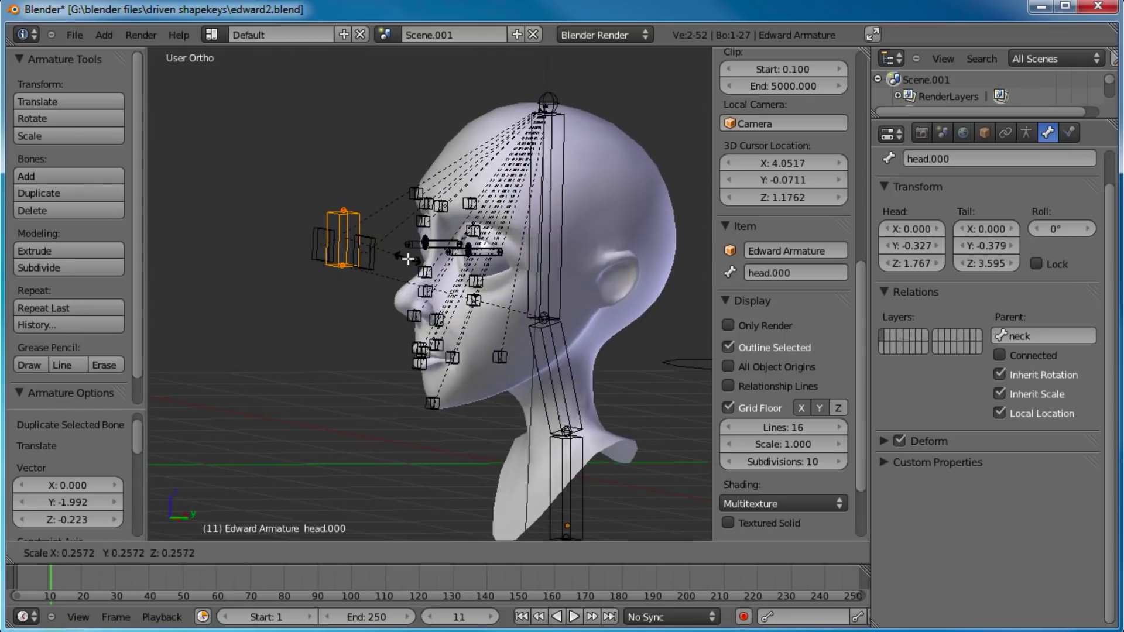
pyautogui.click(406, 248)
pyautogui.moveTo(348, 176); pyautogui.dragTo(349, 186)
pyautogui.moveTo(426, 250); pyautogui.dragTo(387, 267, button='middle')
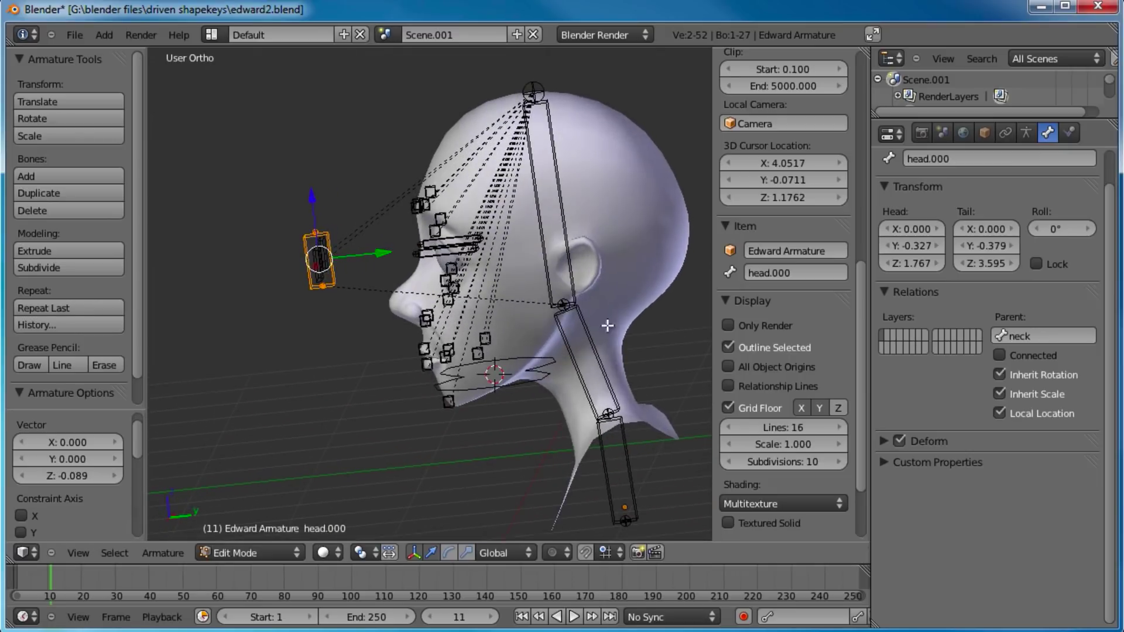
# - Clear the duplicated bone's neck parent
pyautogui.click(1034, 334)
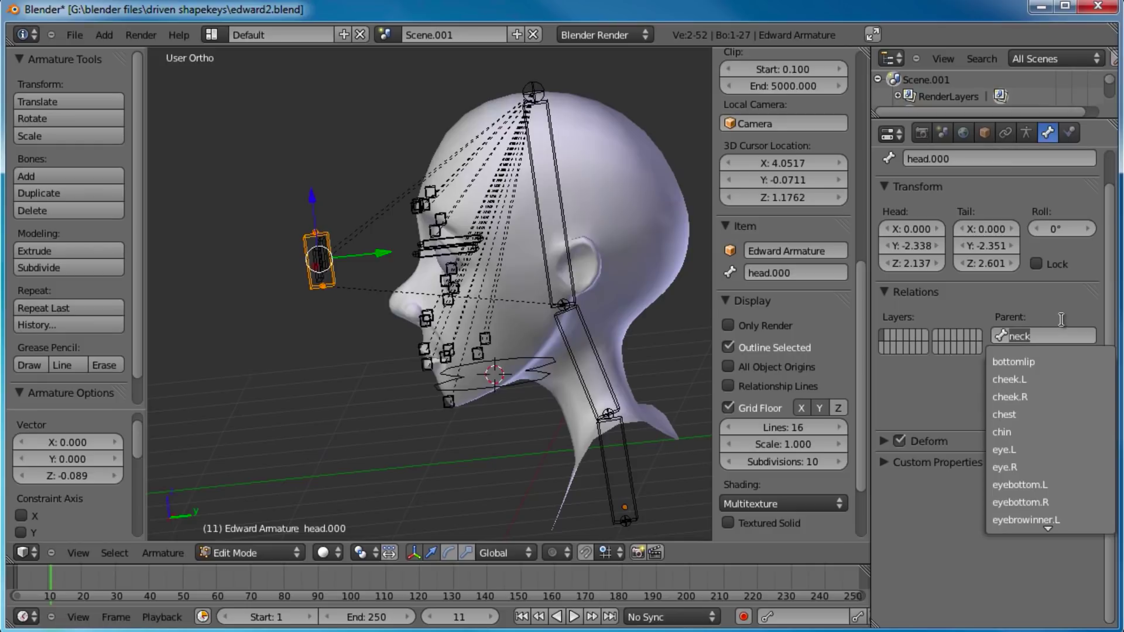
pyautogui.press('BackSpace')
pyautogui.press('Return')
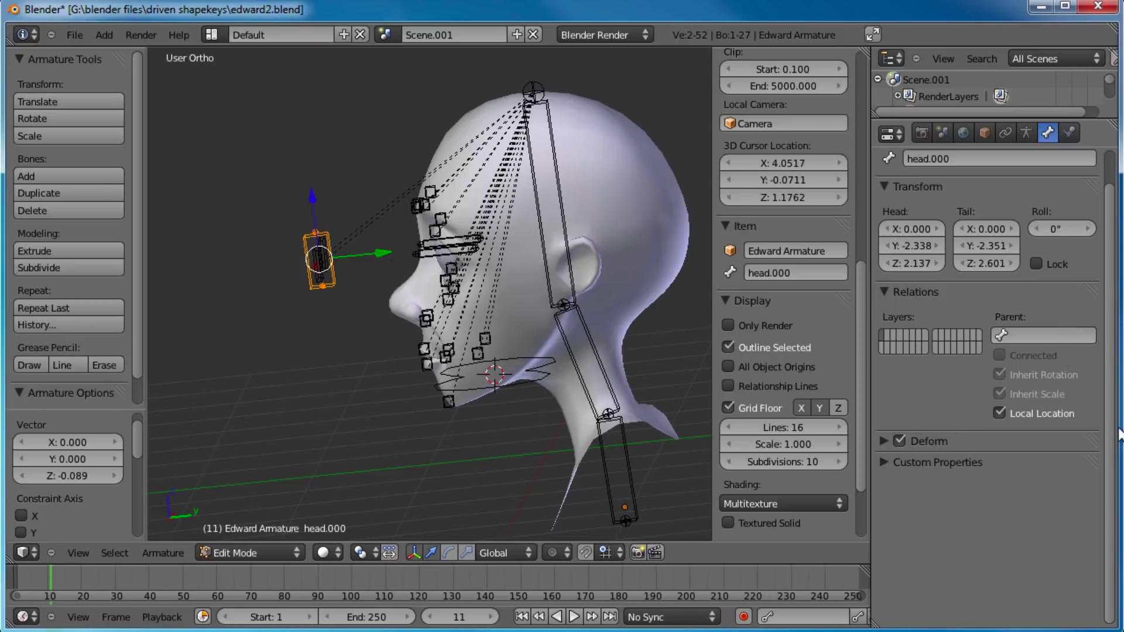
# - Parent lookat.L and lookat.R to the duplicated bone between them with Keep Offset
pyautogui.moveTo(316, 360); pyautogui.dragTo(448, 381, button='middle')
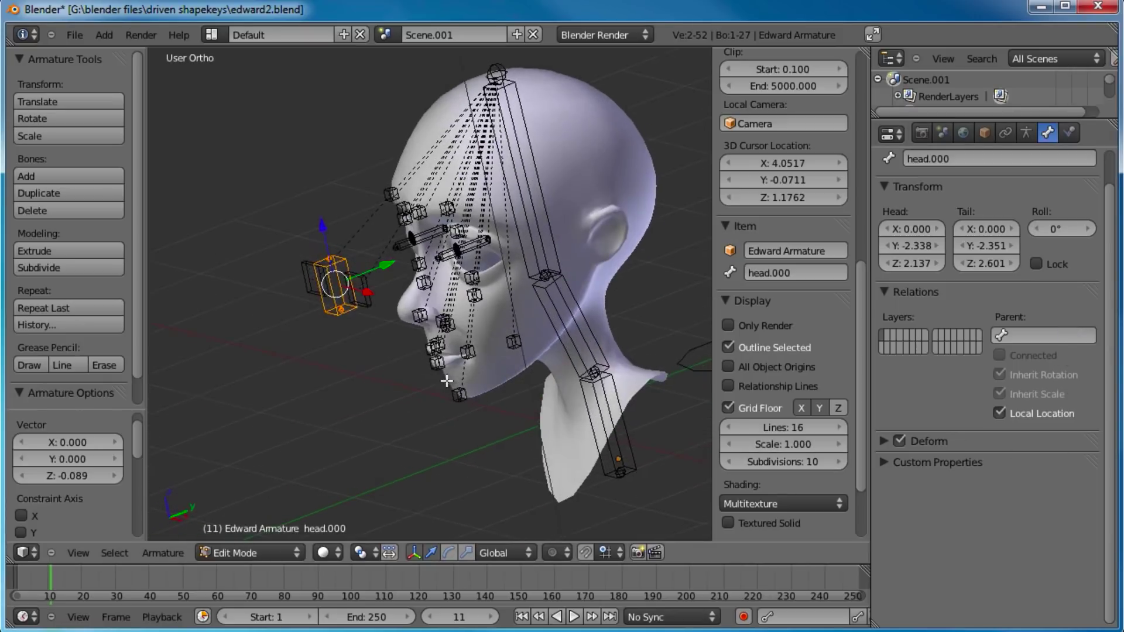
pyautogui.scroll(2, 362, 320)
pyautogui.scroll(3, 436, 331)
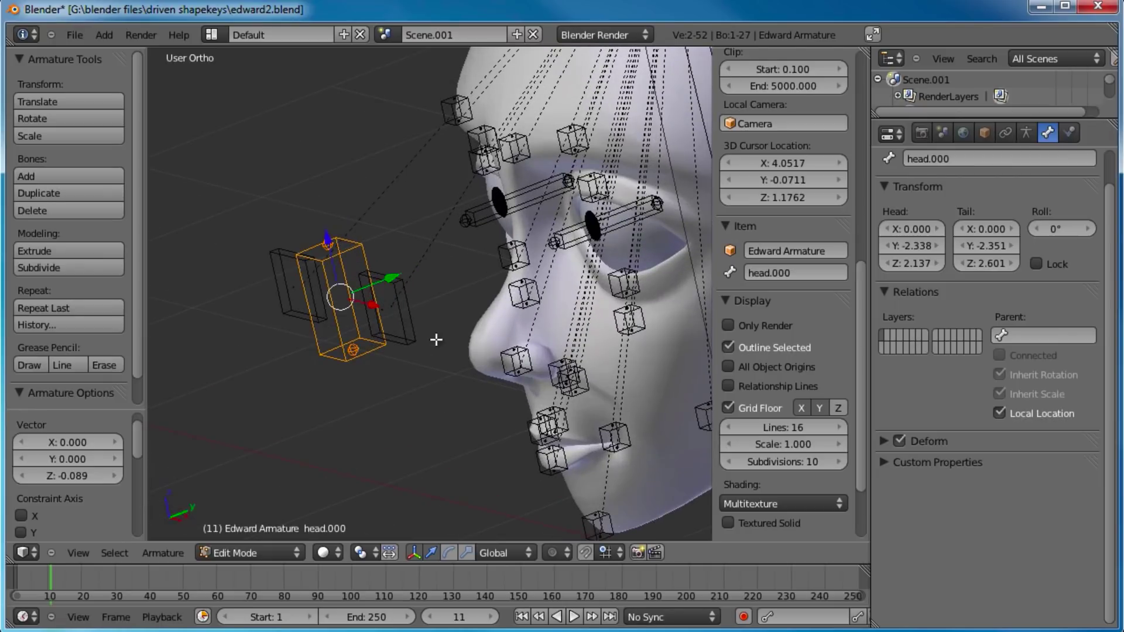
pyautogui.rightClick(410, 344)
pyautogui.keyDown('shift'); pyautogui.rightClick(282, 313); pyautogui.keyUp('shift')
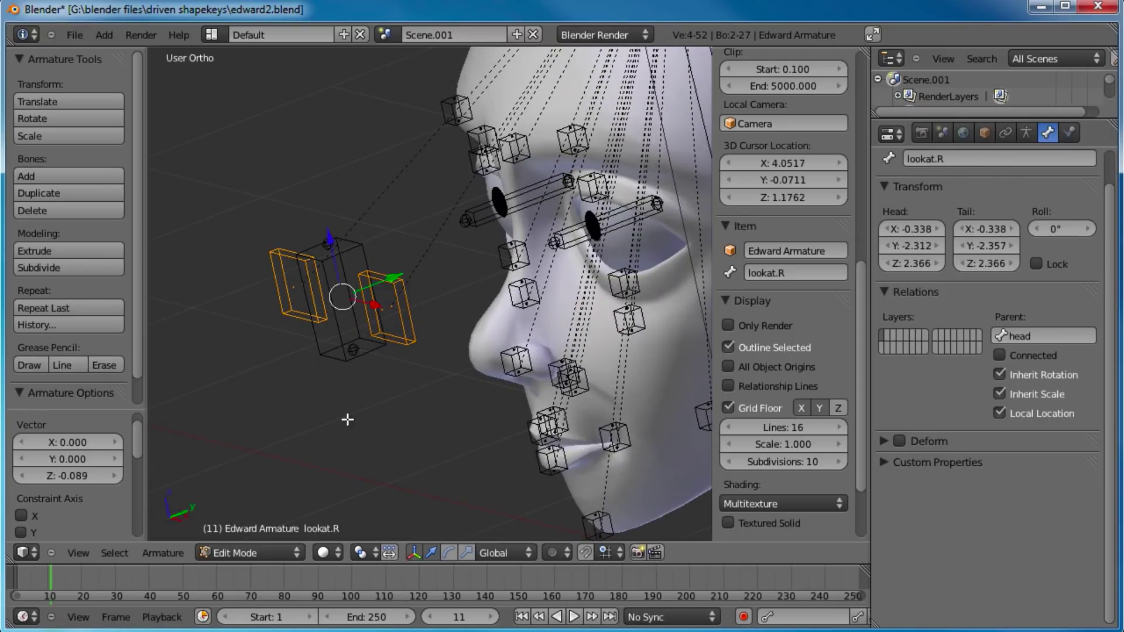
pyautogui.keyDown('shift'); pyautogui.rightClick(363, 247); pyautogui.keyUp('shift')
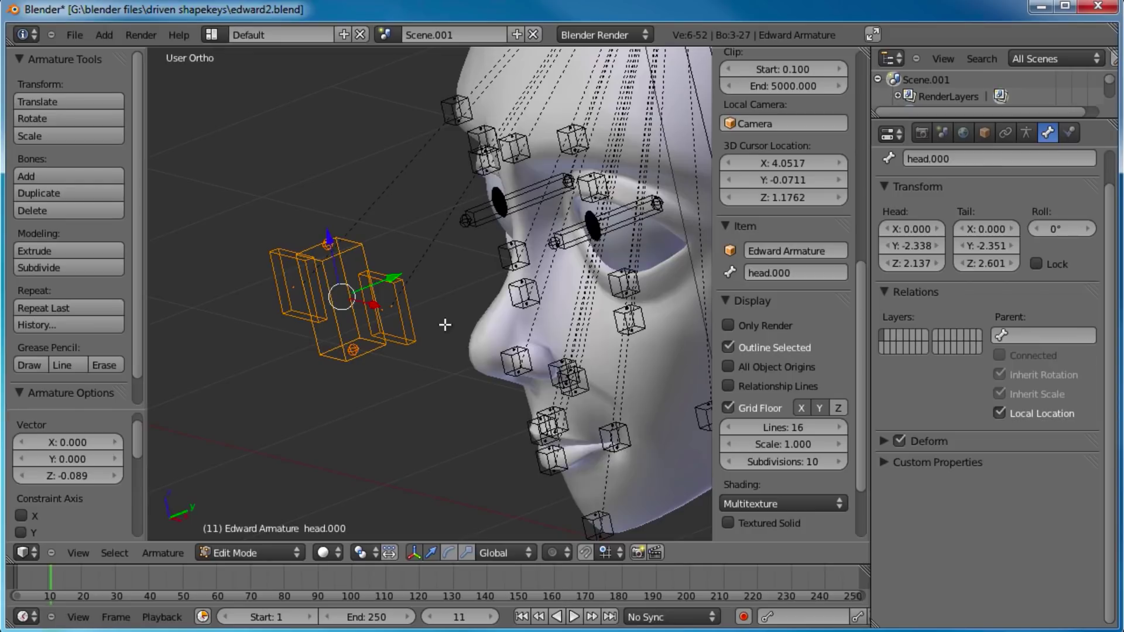
pyautogui.hotkey('ctrl', 'p')
pyautogui.click(431, 343)
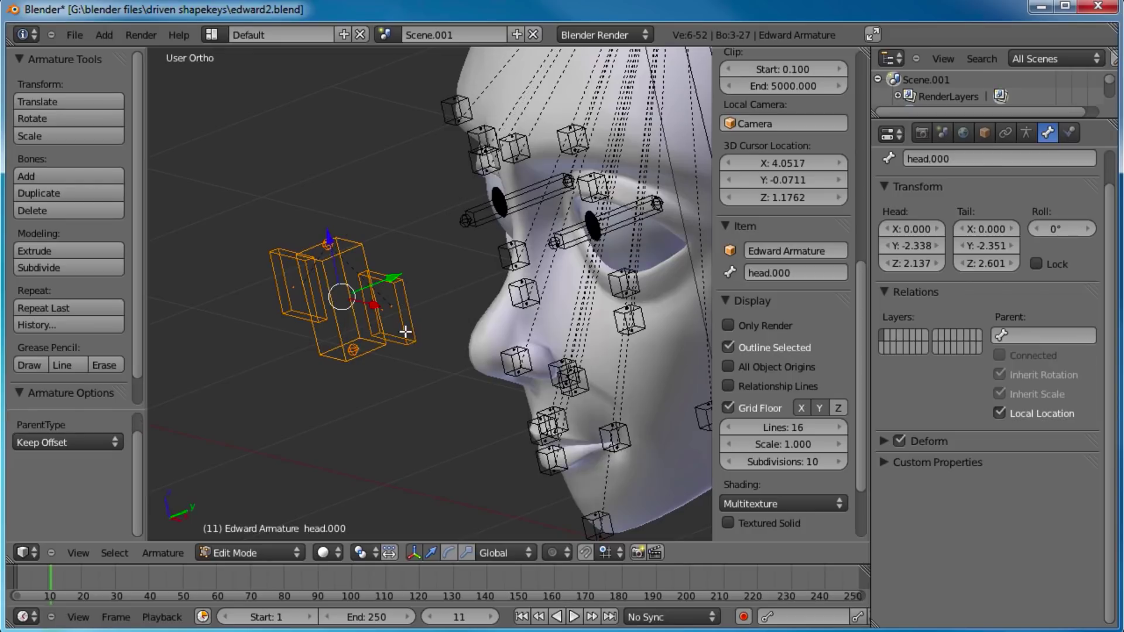
# - Rename the central bone in front of the face to lookat
pyautogui.rightClick(358, 250)
pyautogui.moveTo(783, 484); pyautogui.dragTo(783, 452, button='middle')
pyautogui.click(795, 237)
pyautogui.write('look')
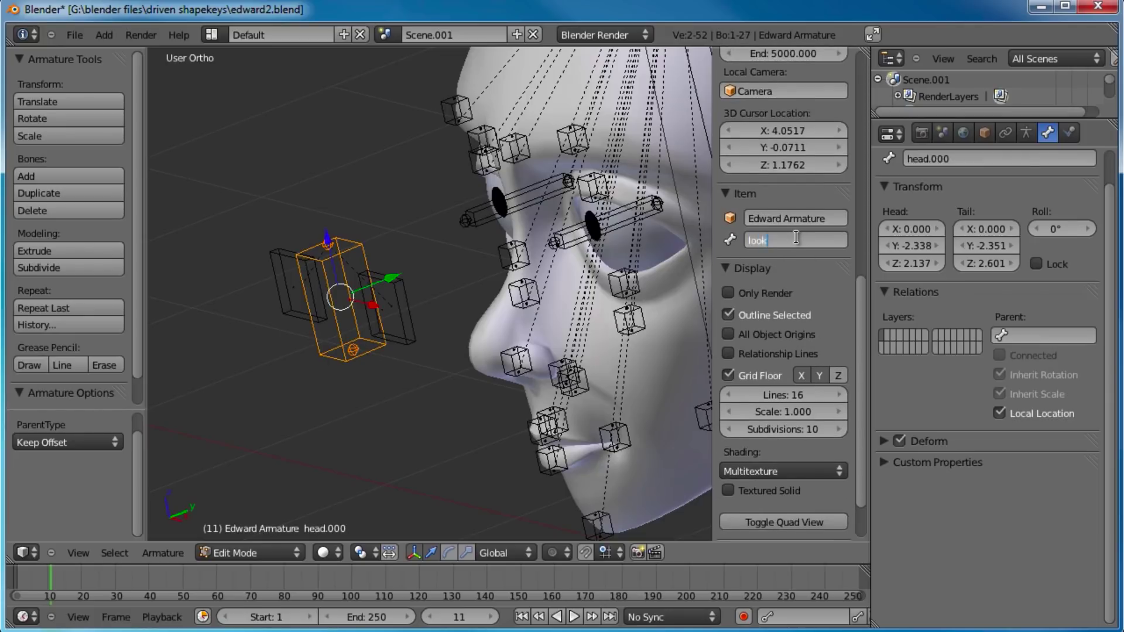
pyautogui.press('Return')
# - Switch to Pose Mode and test moving the lookat bone to check the eye tracking, cancelling each move
pyautogui.hotkey('ctrl', 'Tab')
pyautogui.moveTo(342, 349); pyautogui.dragTo(420, 321, button='middle')
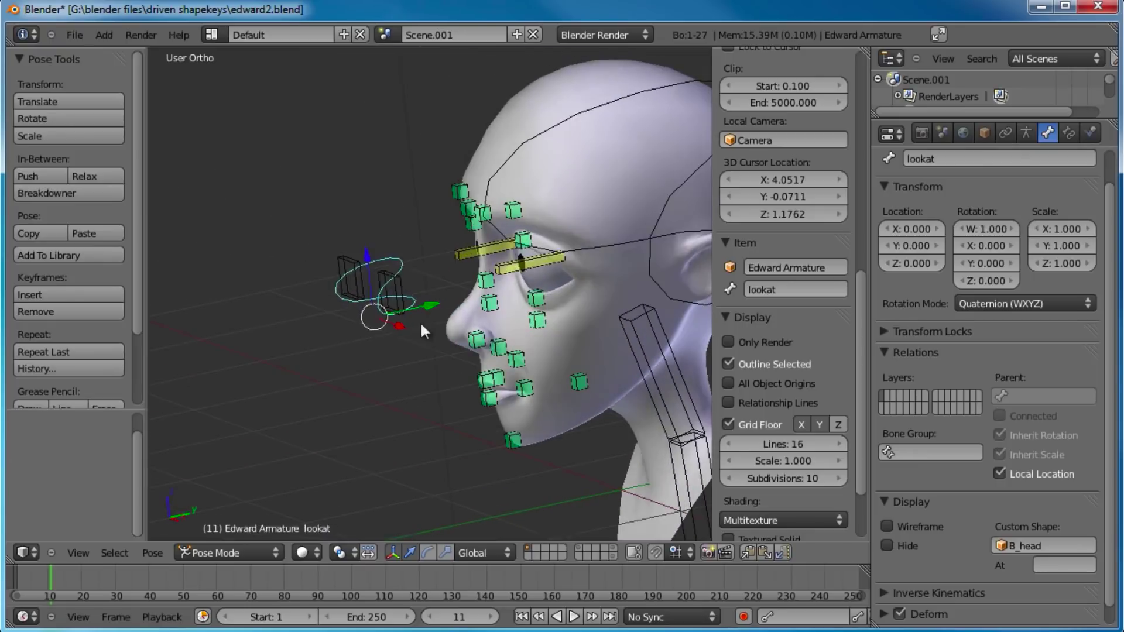
pyautogui.press('g')
pyautogui.rightClick(349, 345)
pyautogui.moveTo(349, 345); pyautogui.dragTo(494, 329, button='middle')
pyautogui.press('g')
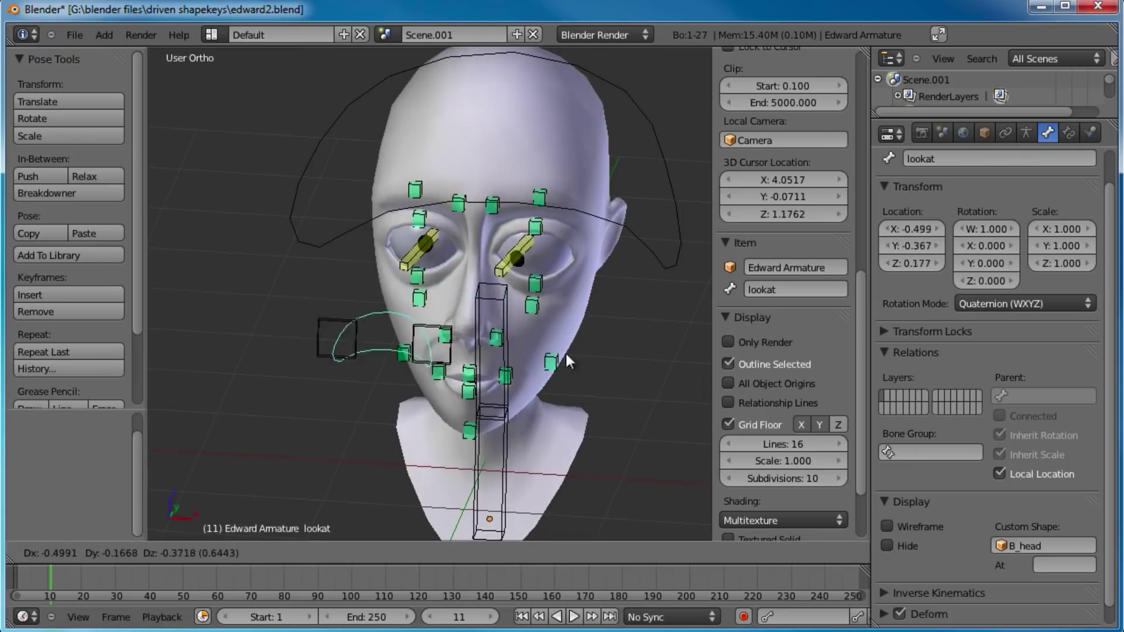
pyautogui.rightClick(620, 325)
# - Select the right eyeball Sphere.001 together with the armature's head bone and parent the eyeball using the Object option
pyautogui.moveTo(620, 326); pyautogui.dragTo(673, 328, button='middle')
pyautogui.scroll(3, 585, 305)
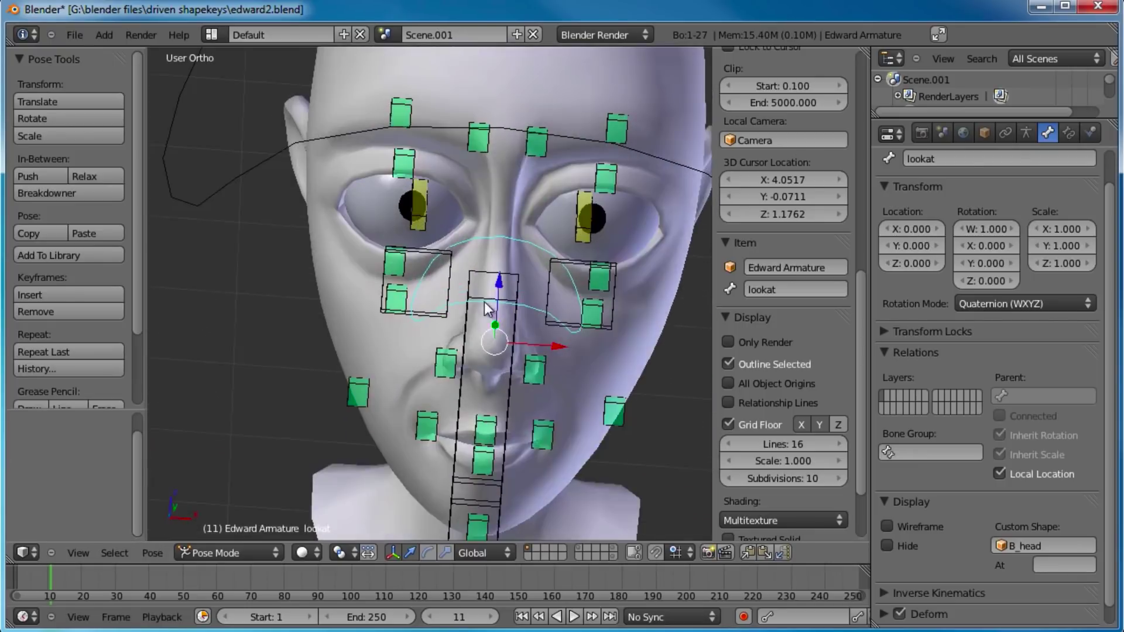
pyautogui.keyDown('shift'); pyautogui.moveTo(401, 225); pyautogui.dragTo(454, 332, button='middle'); pyautogui.keyUp('shift')
pyautogui.rightClick(454, 332)
pyautogui.moveTo(562, 329); pyautogui.dragTo(539, 324, button='middle')
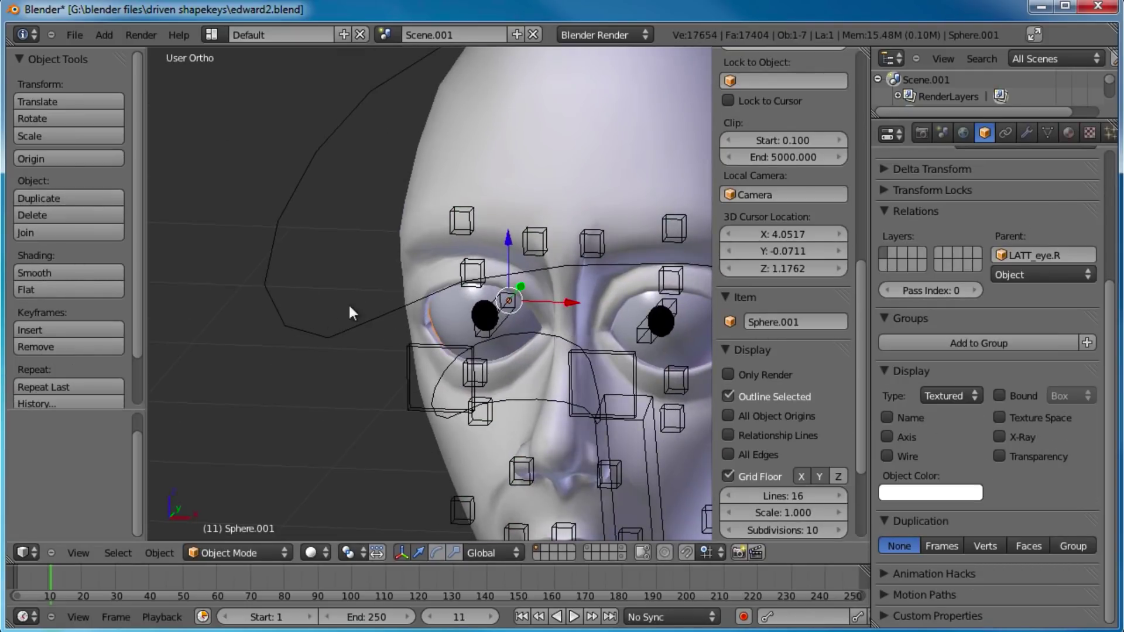
pyautogui.rightClick(321, 339)
pyautogui.hotkey('ctrl', 'p')
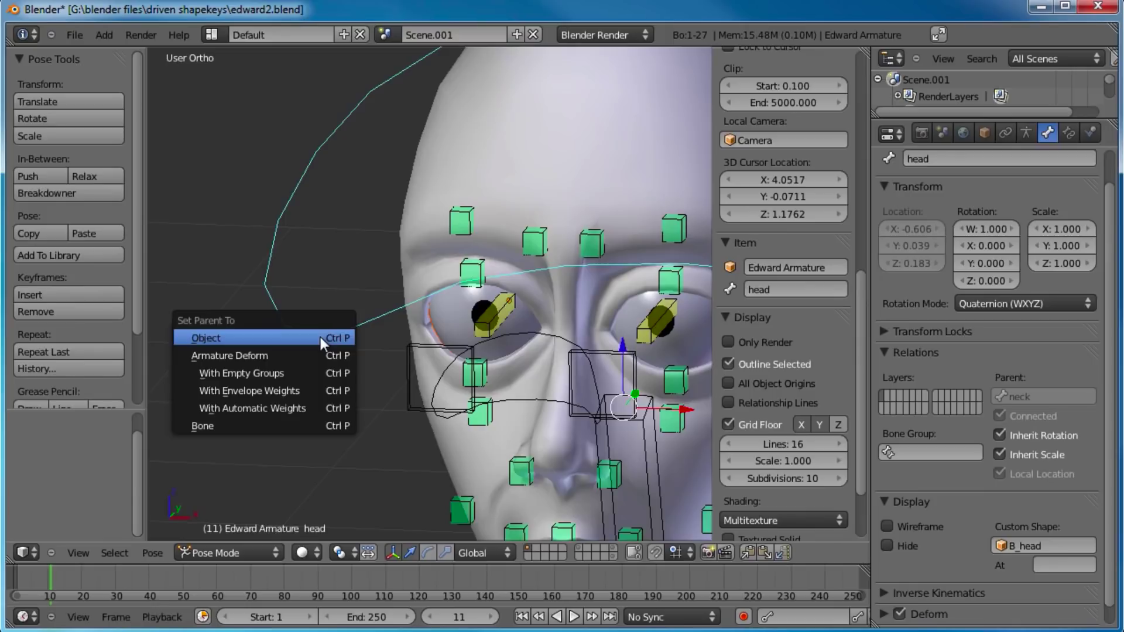
pyautogui.click(320, 336)
# - In the front wireframe view, test rotating the head bone to check how the eyeball follows, cancelling the rotation
pyautogui.scroll(-3, 332, 335)
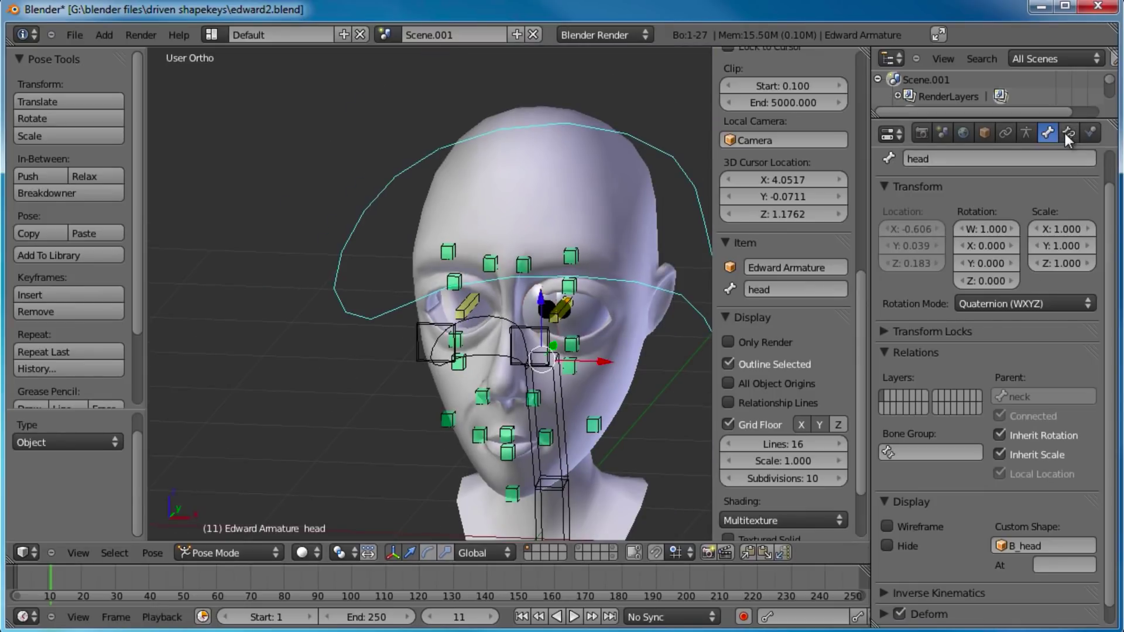
pyautogui.press('KP_1')
pyautogui.press('z')
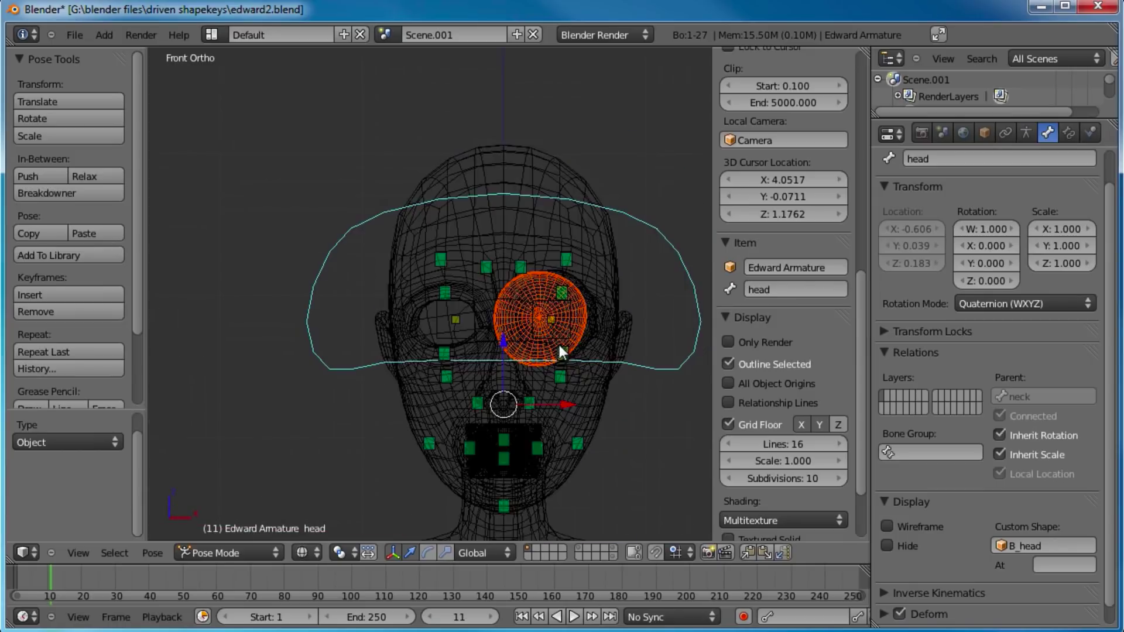
pyautogui.scroll(4, 559, 345)
pyautogui.keyDown('shift'); pyautogui.moveTo(602, 297); pyautogui.dragTo(389, 250, button='middle'); pyautogui.keyUp('shift')
pyautogui.press('r')
pyautogui.rightClick(530, 294)
# - Try to move the eyeball Sphere.001 back over the right eye socket
pyautogui.rightClick(539, 268)
pyautogui.press('g')
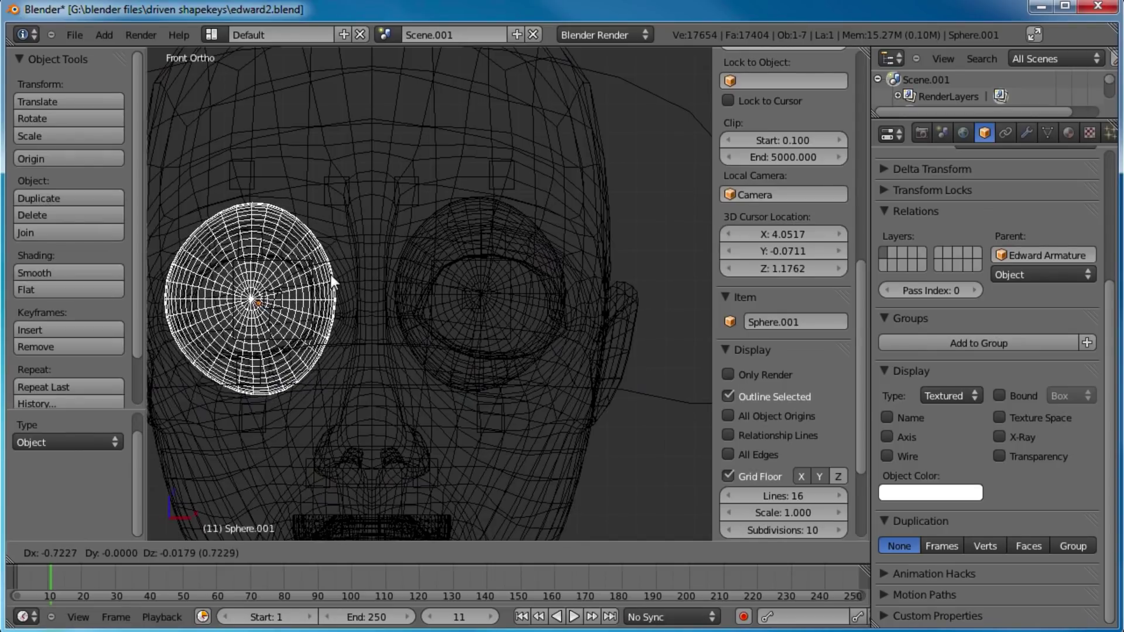
pyautogui.rightClick(363, 269)
# - Select the eye.R bone and snap the 3D cursor to its head in Edit Mode
pyautogui.moveTo(367, 270); pyautogui.dragTo(440, 297, button='middle')
pyautogui.keyDown('shift'); pyautogui.moveTo(350, 280); pyautogui.dragTo(394, 318, button='middle'); pyautogui.keyUp('shift')
pyautogui.scroll(2, 395, 317)
pyautogui.rightClick(349, 321)
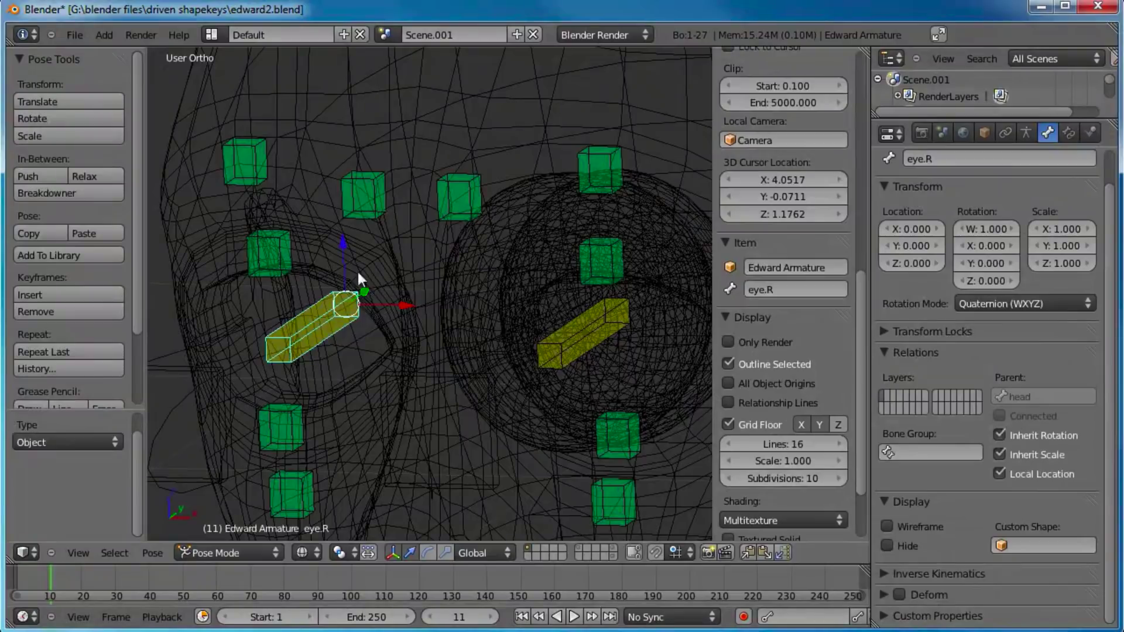
pyautogui.press('Tab')
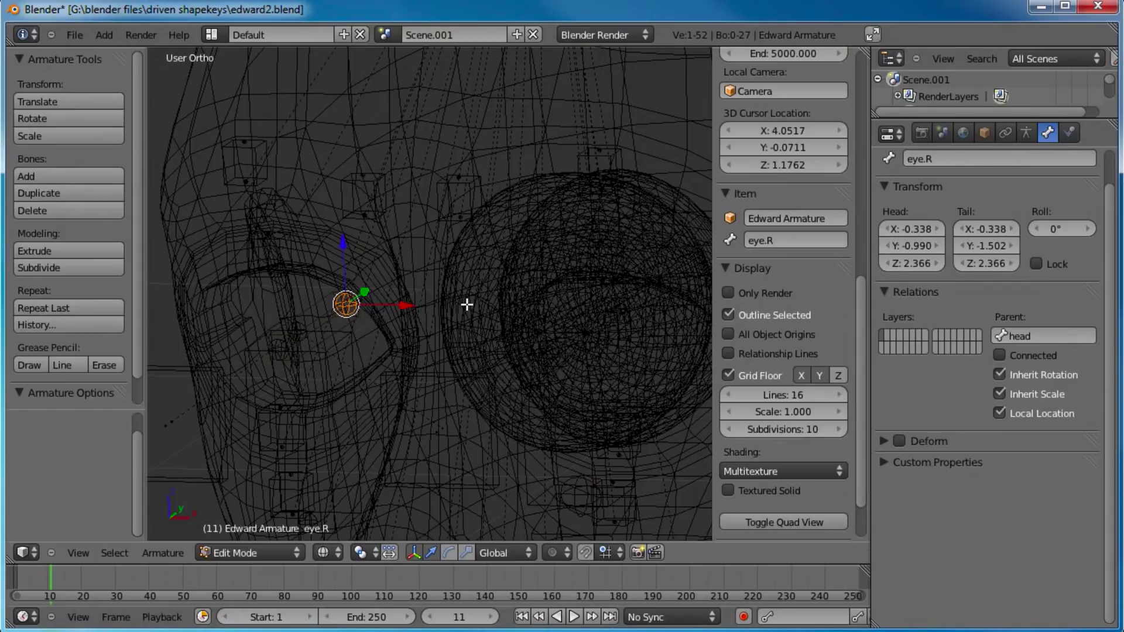
pyautogui.hotkey('shift', 's')
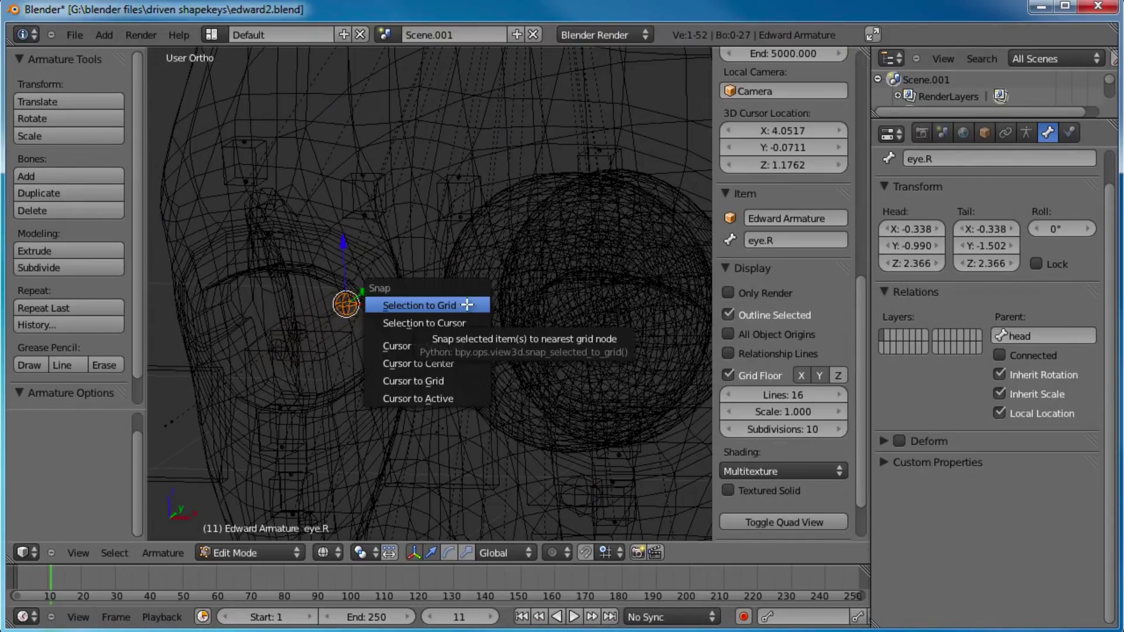
pyautogui.click(472, 344)
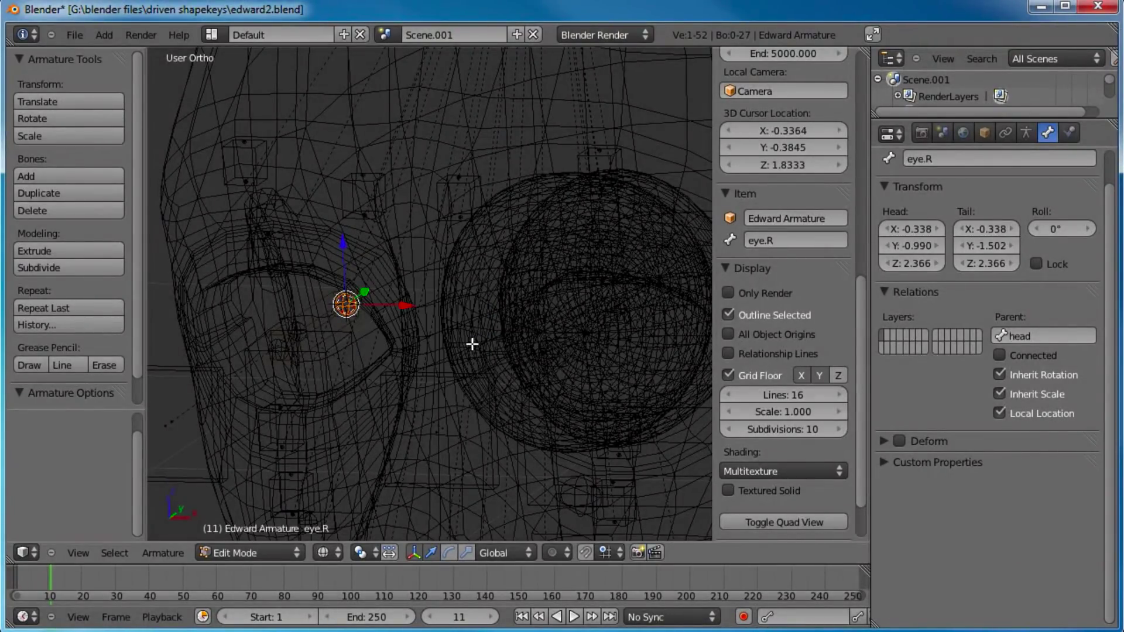
# - Select the right eyeball Sphere.001 in Object Mode and snap it to the 3D cursor
pyautogui.press('Tab')
pyautogui.rightClick(659, 296)
pyautogui.moveTo(648, 303); pyautogui.dragTo(539, 304, button='middle')
pyautogui.hotkey('shift', 's')
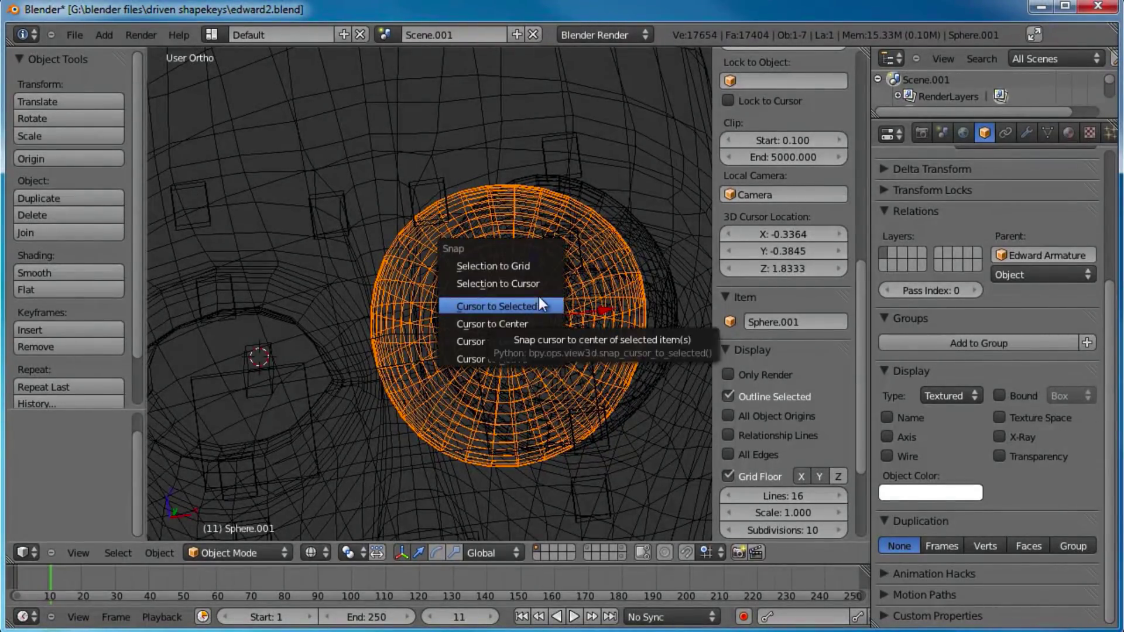
pyautogui.click(533, 284)
pyautogui.press('KP_1')
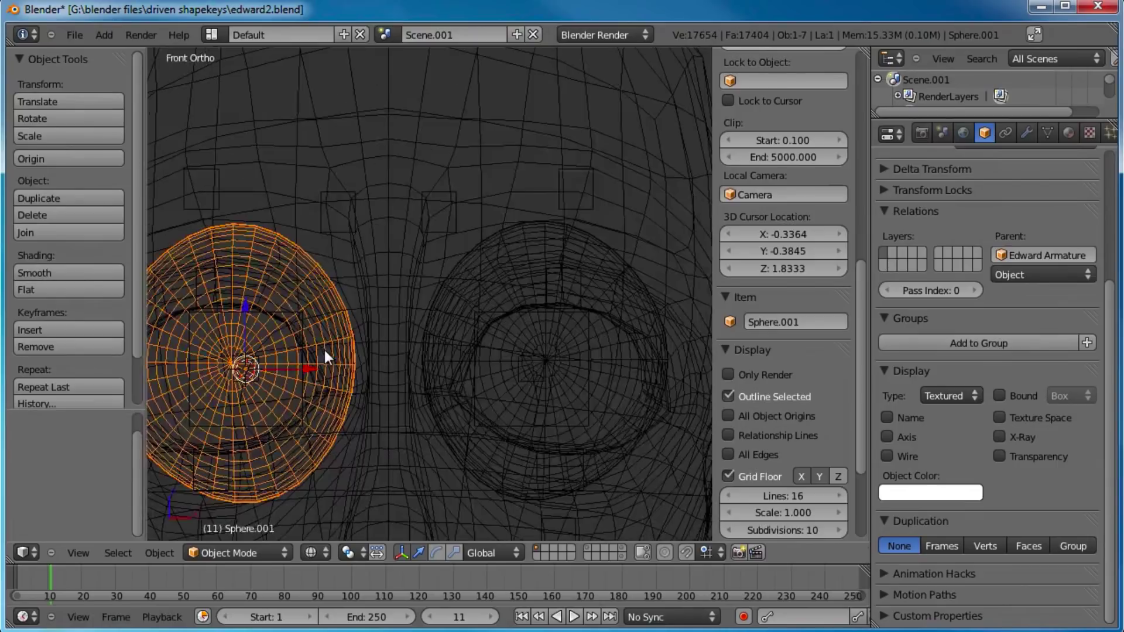
# - Switch to solid shading and add a Copy Rotation constraint to Sphere.001 targeting the eye.R bone of Edward Armature
pyautogui.press('z')
pyautogui.scroll(-3, 529, 293)
pyautogui.moveTo(566, 261); pyautogui.dragTo(427, 347, button='middle')
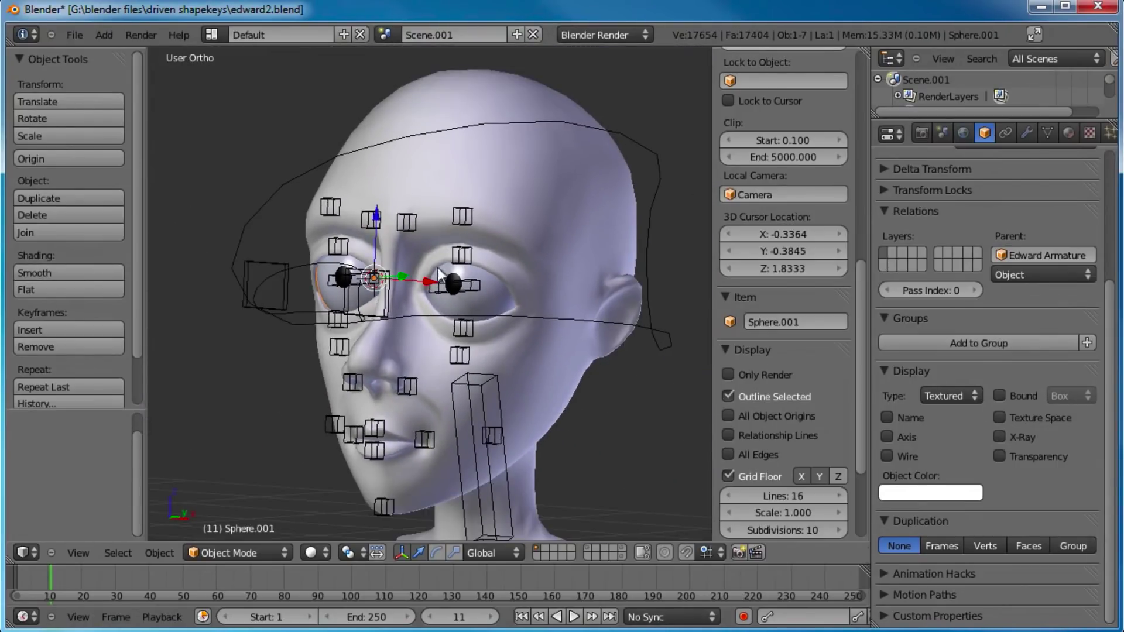
pyautogui.click(1027, 134)
pyautogui.click(1004, 134)
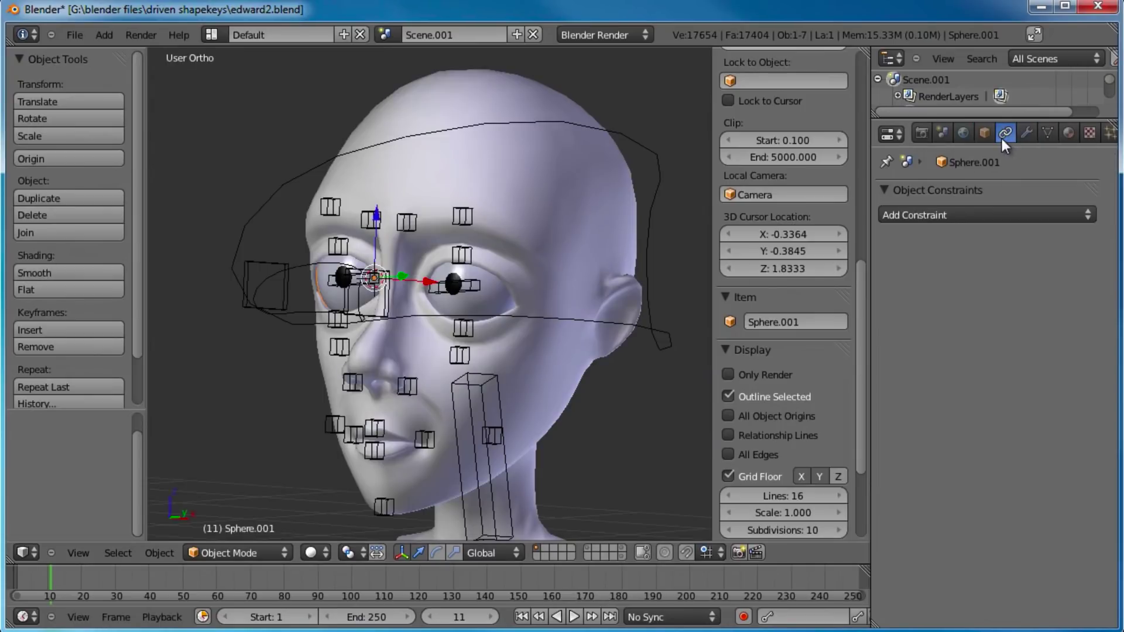
pyautogui.click(939, 217)
pyautogui.click(801, 271)
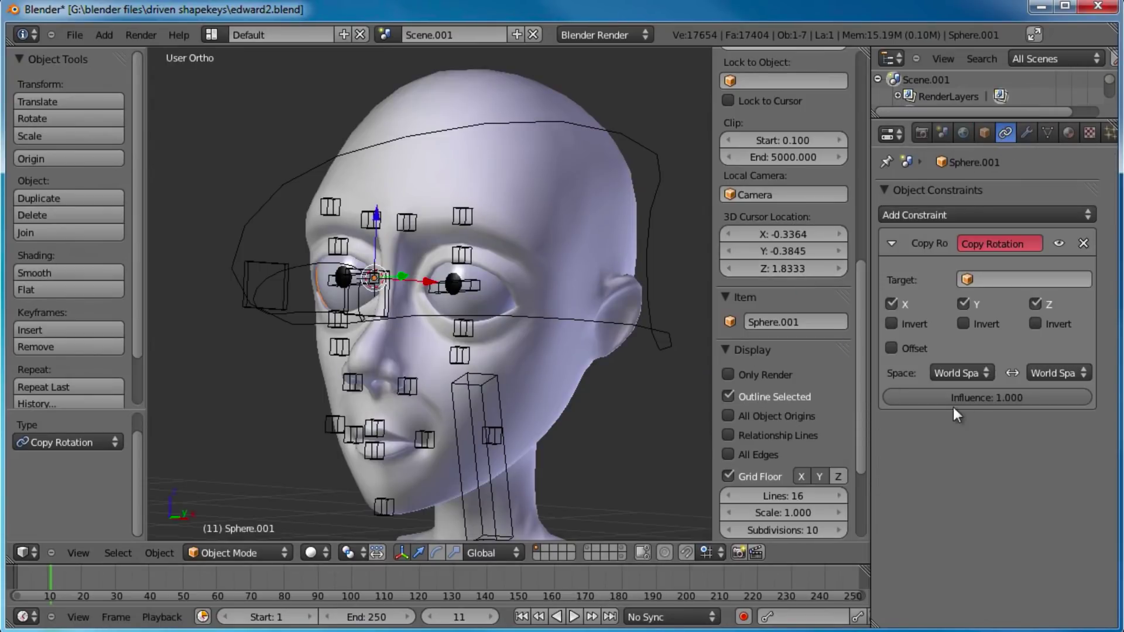
pyautogui.click(1026, 278)
pyautogui.click(1017, 369)
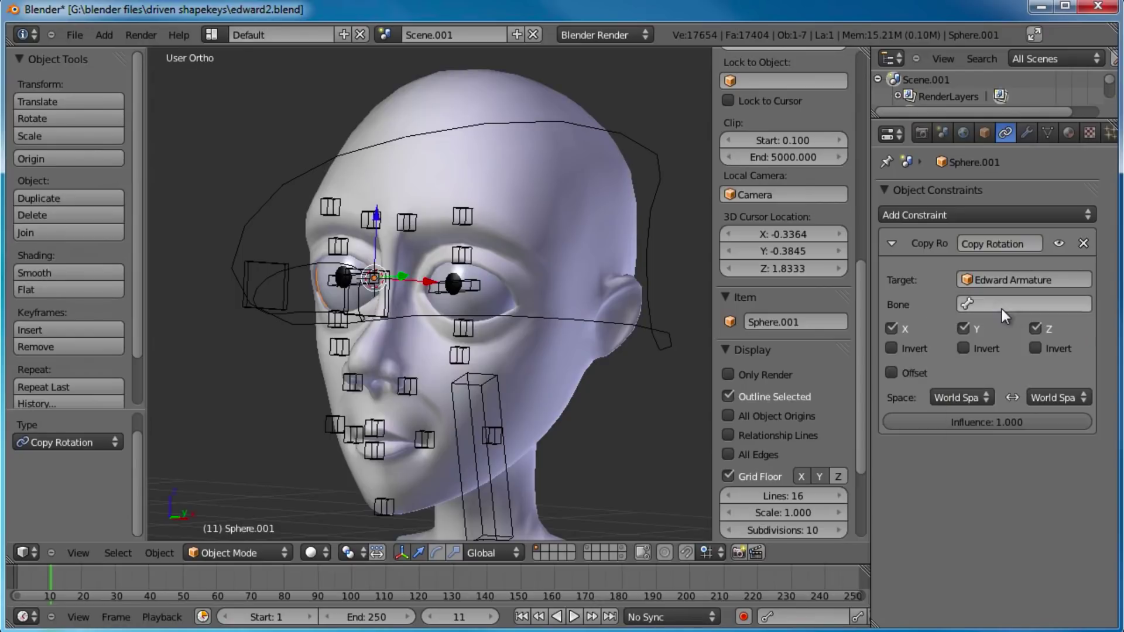
pyautogui.click(1002, 308)
pyautogui.click(996, 434)
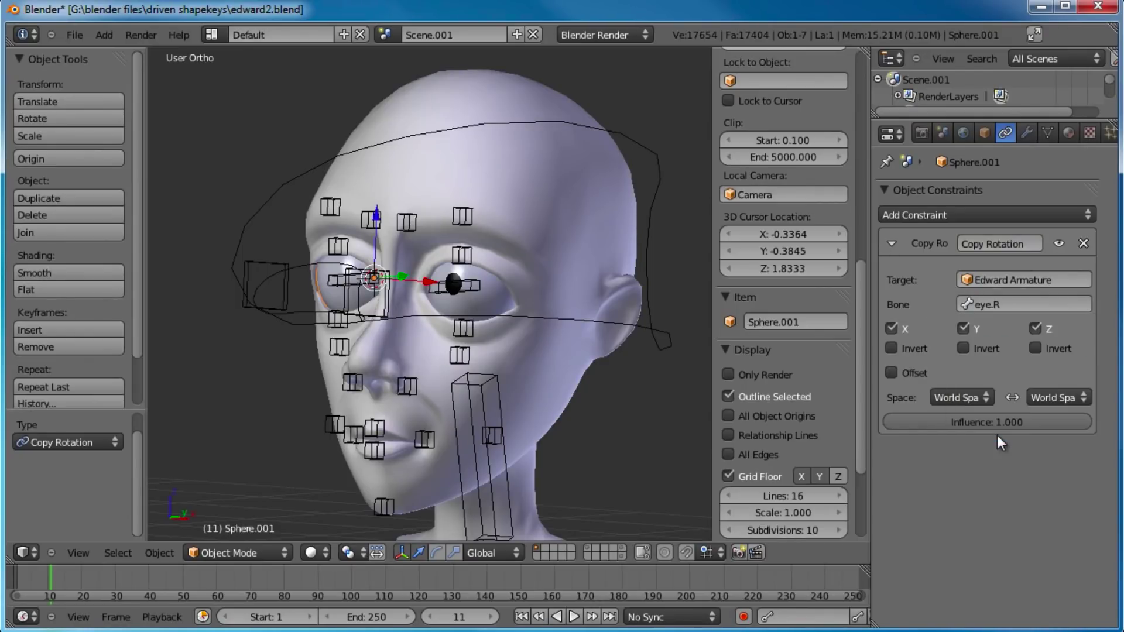
# - Set both spaces of the Copy Rotation constraint to local, with Offset and the X axis Invert enabled
pyautogui.click(984, 398)
pyautogui.click(950, 320)
pyautogui.click(1037, 396)
pyautogui.click(1023, 359)
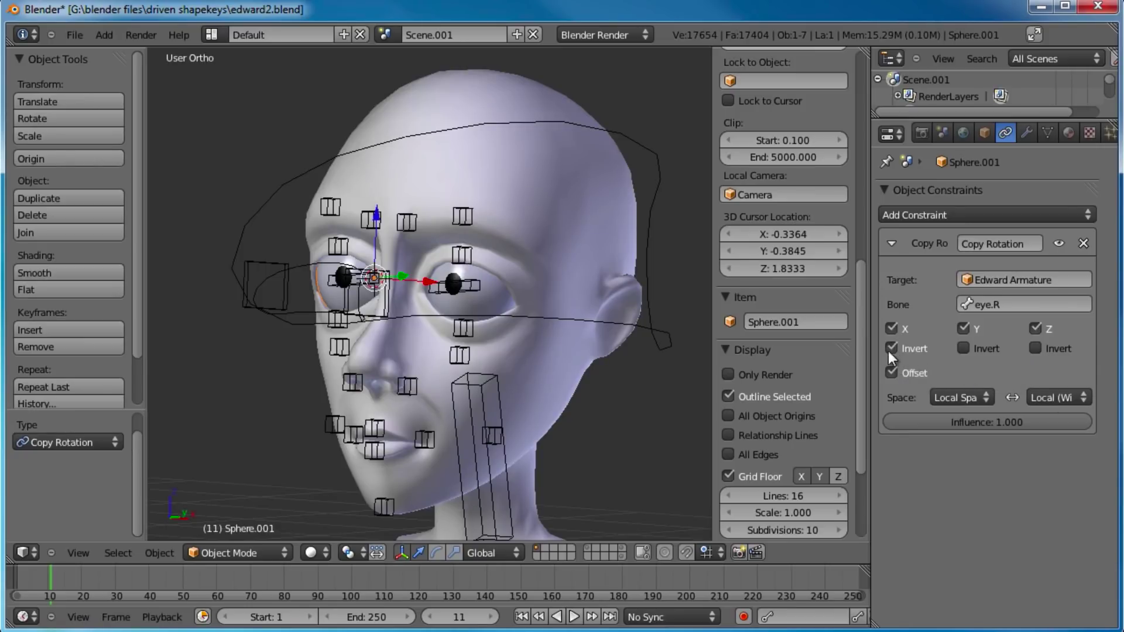
# - Select the lookat bone and test moving it to check that both eyes follow, cancelling the move
pyautogui.rightClick(287, 303)
pyautogui.rightClick(306, 257)
pyautogui.press('g')
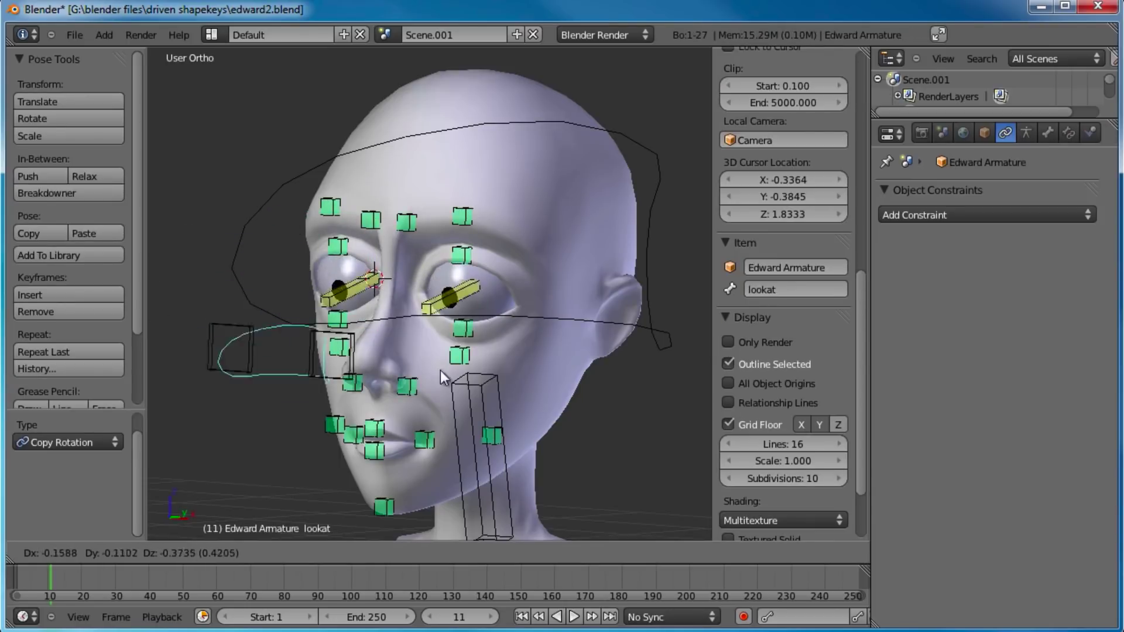
pyautogui.rightClick(457, 272)
# - Select the circle-based shape object lying beside the head and rename it B_lookat
pyautogui.moveTo(457, 272); pyautogui.dragTo(603, 262, button='middle')
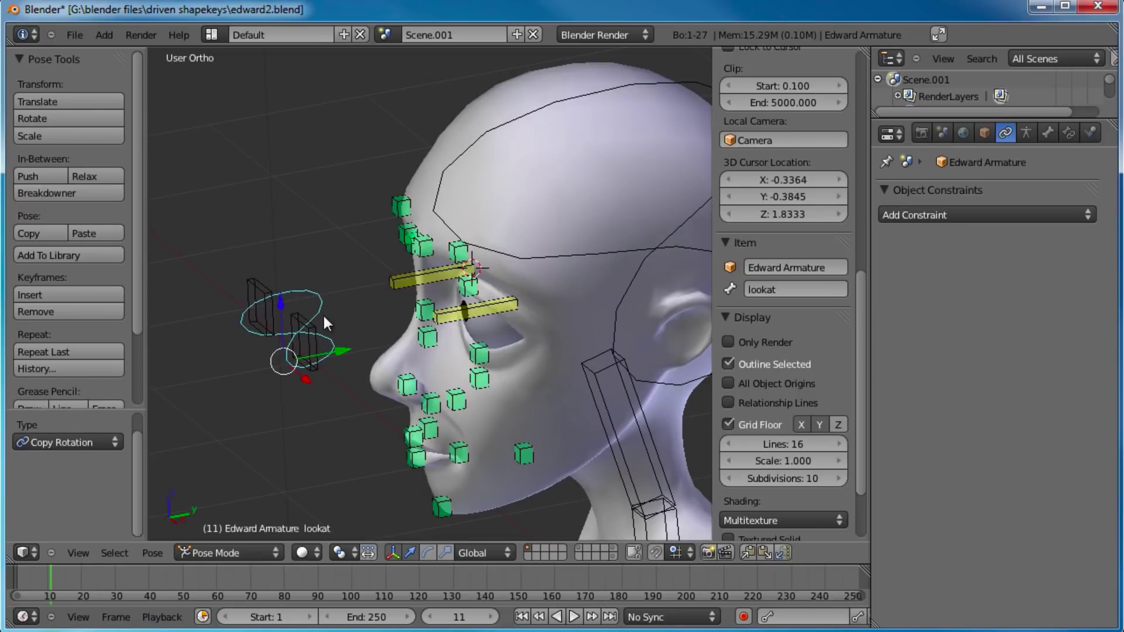
pyautogui.scroll(-3, 324, 306)
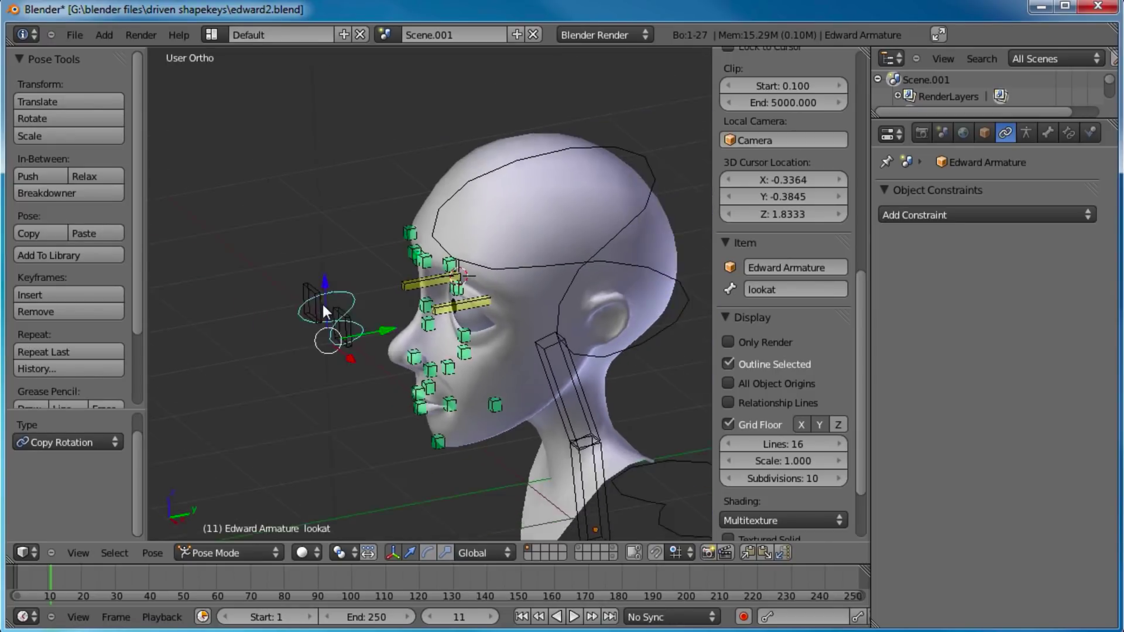
pyautogui.keyDown('shift'); pyautogui.moveTo(526, 307); pyautogui.dragTo(390, 264, button='middle'); pyautogui.keyUp('shift')
pyautogui.moveTo(329, 336); pyautogui.dragTo(502, 431, button='middle')
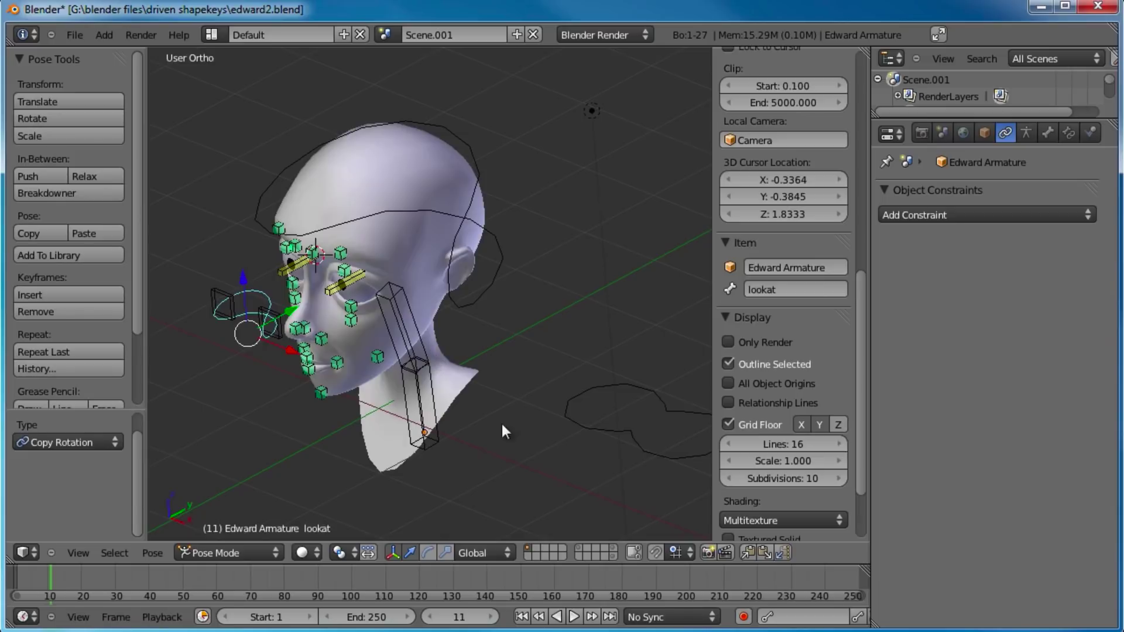
pyautogui.rightClick(616, 443)
pyautogui.rightClick(658, 444)
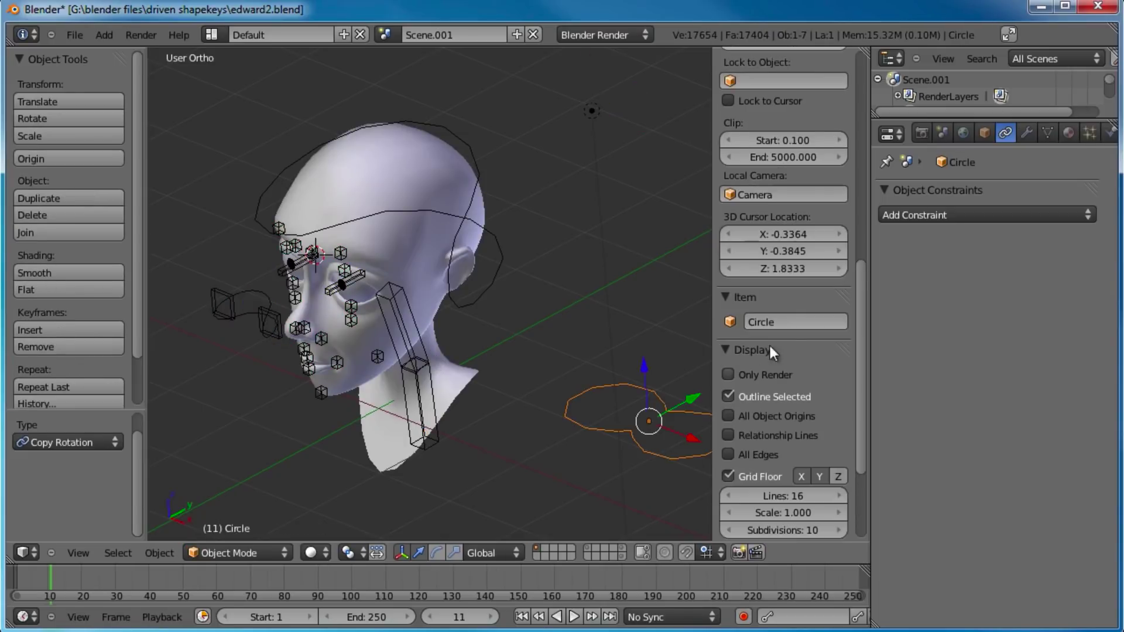
pyautogui.click(797, 323)
pyautogui.write('B')
pyautogui.press('Return')
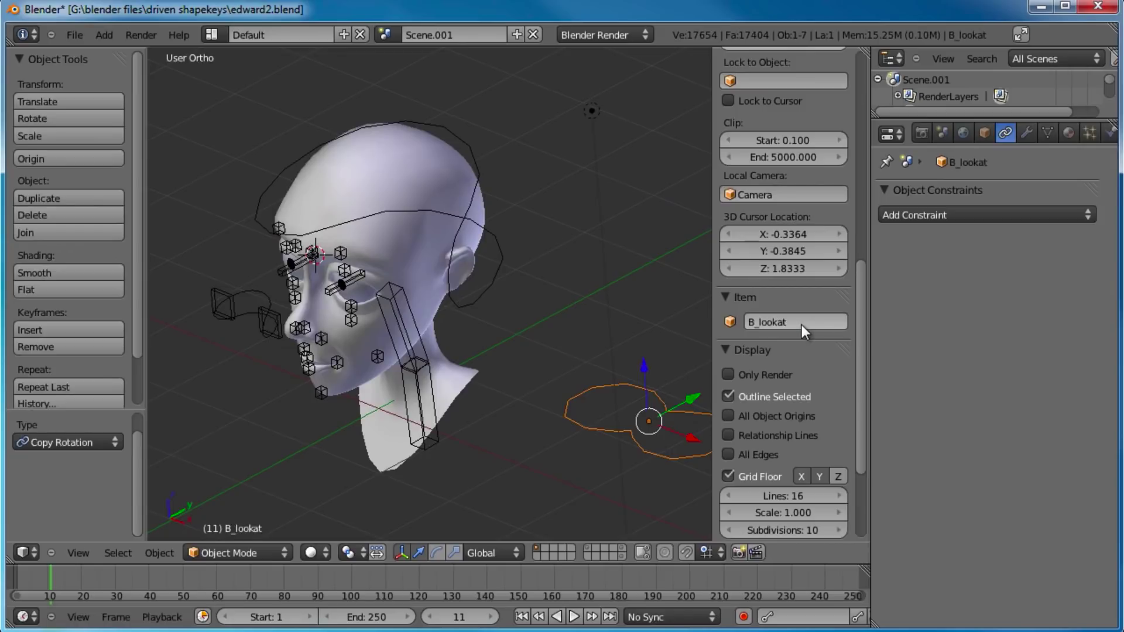
# - Select the lookat bone and set its custom shape to B_lookat
pyautogui.rightClick(274, 292)
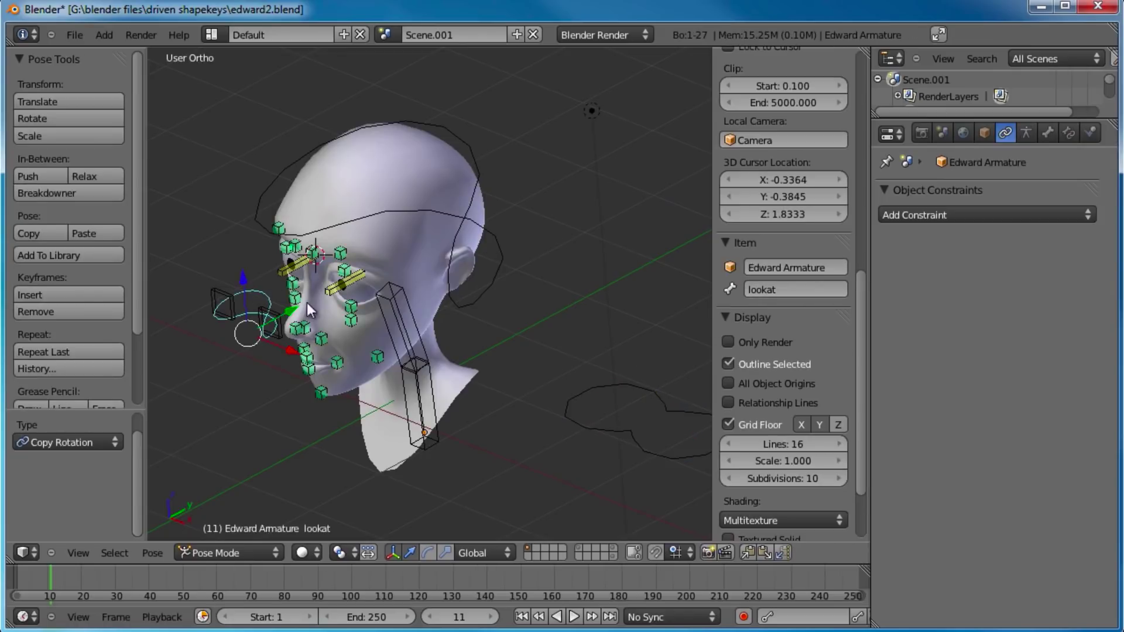
pyautogui.click(1048, 132)
pyautogui.click(1059, 547)
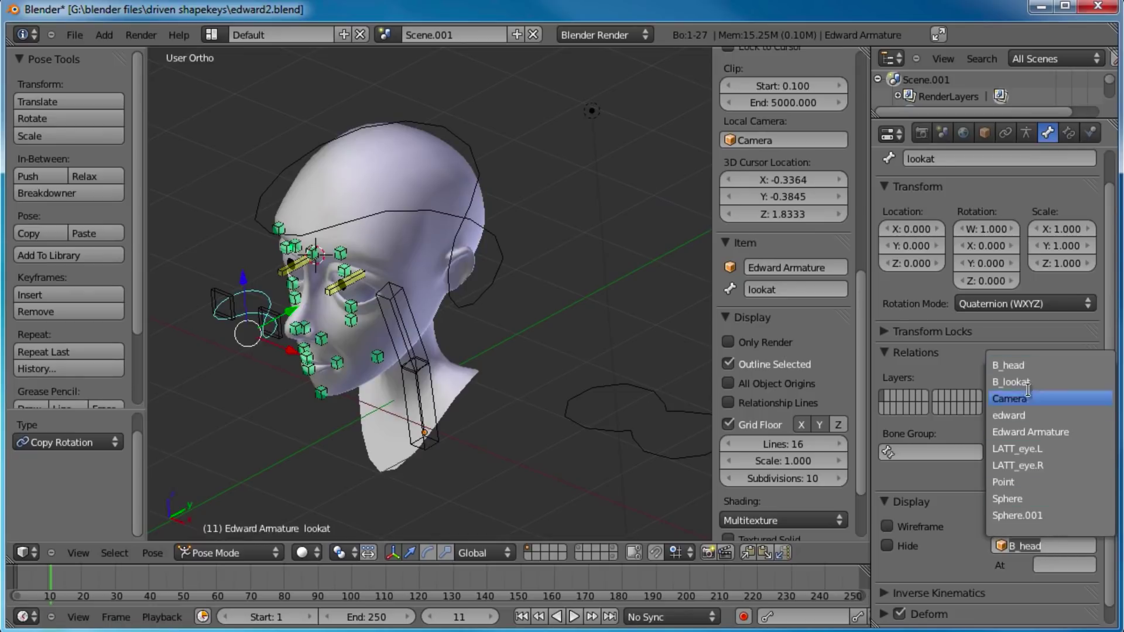
pyautogui.click(995, 381)
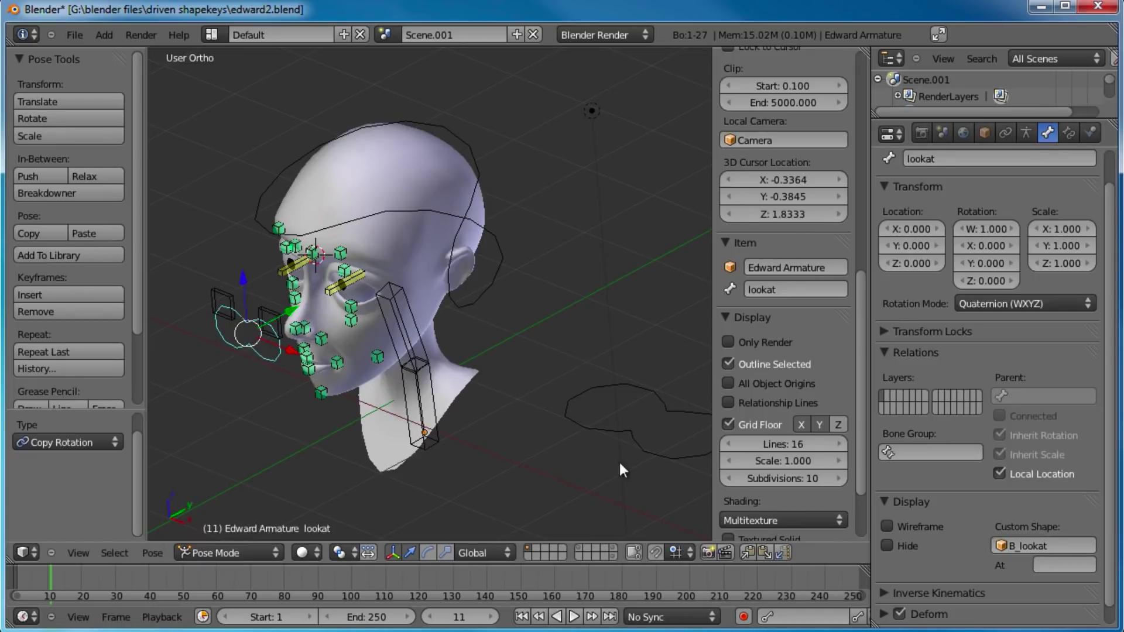
# - Select the B_lookat shape object and move it over the face in the front view, about -4.066 in X and 0.187 in Z
pyautogui.hotkey('ctrl', 'Tab')
pyautogui.rightClick(631, 431)
pyautogui.moveTo(455, 392); pyautogui.dragTo(600, 375, button='middle')
pyautogui.press('Tab')
pyautogui.press('Tab')
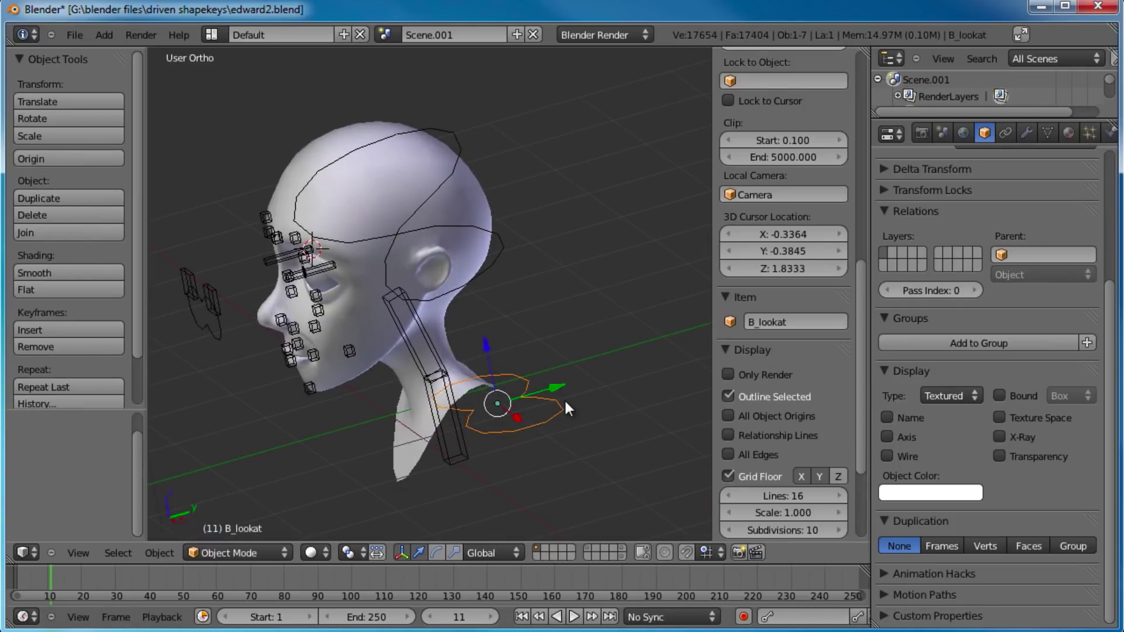
pyautogui.press('KP_1')
pyautogui.press('g')
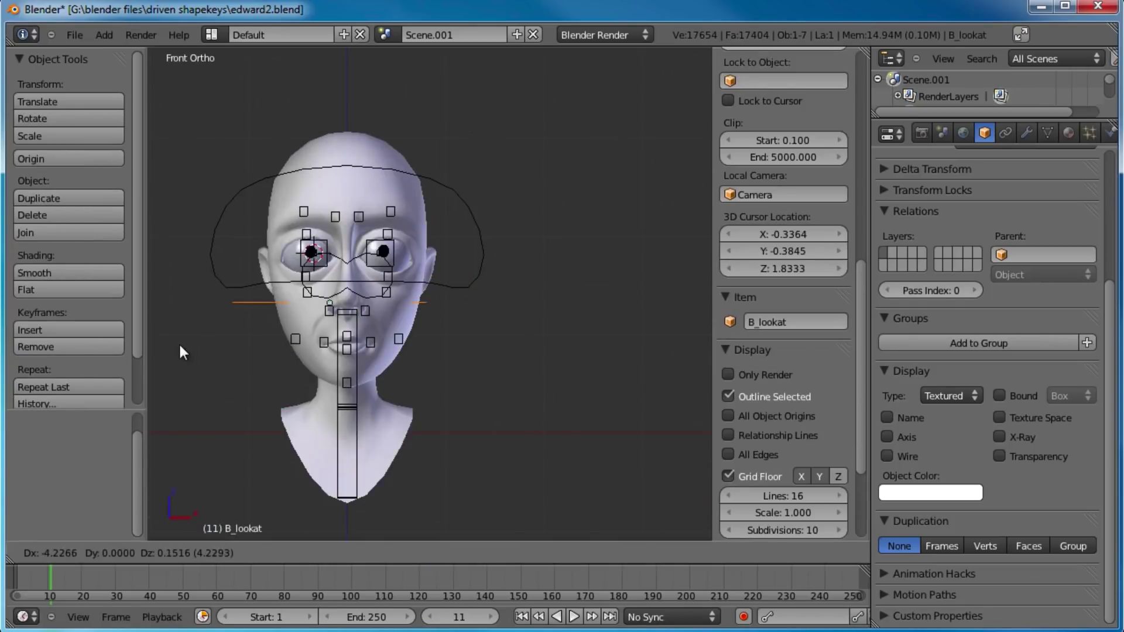
pyautogui.click(194, 339)
# - In the right view, rotate B_lookat upright by about -87°, move it in front of the face and straighten it by about -3°
pyautogui.press('KP_3')
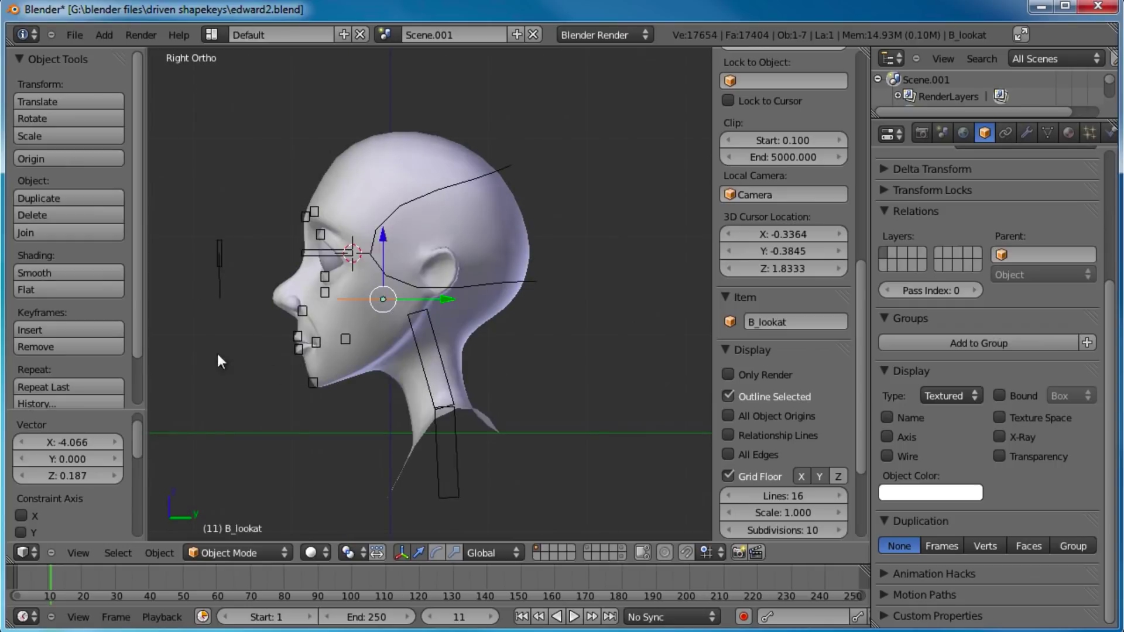
pyautogui.press('r')
pyautogui.click(411, 237)
pyautogui.press('g')
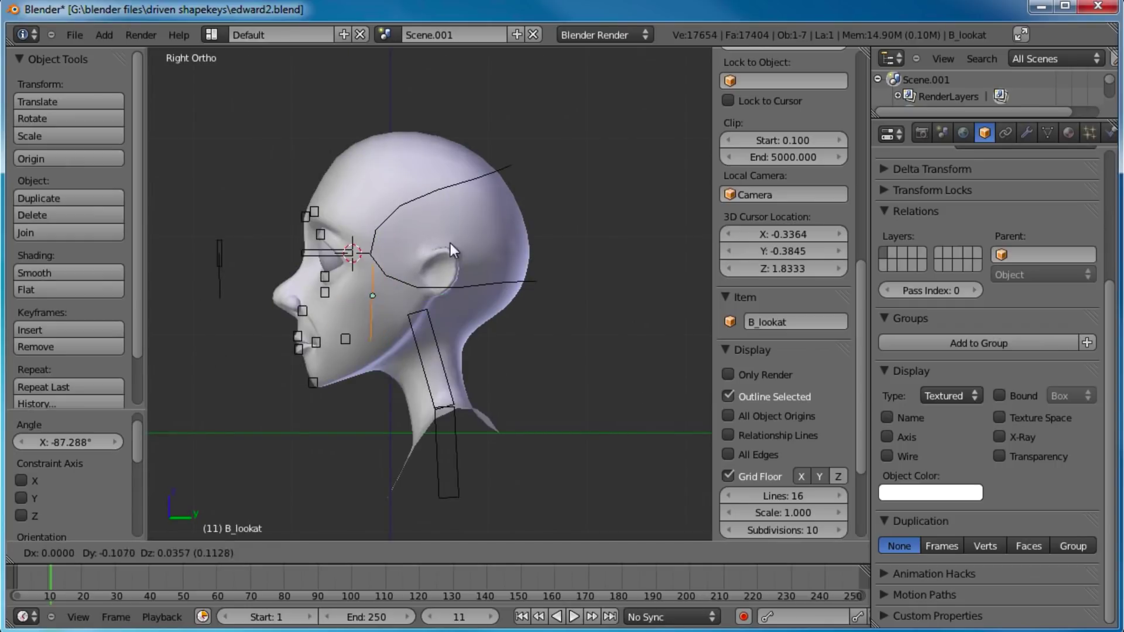
pyautogui.click(324, 223)
pyautogui.press('r')
pyautogui.click(358, 218)
# - Scale B_lookat down and align it with the lookat bone's displayed shape, finishing with a scale of about 0.861
pyautogui.press('s')
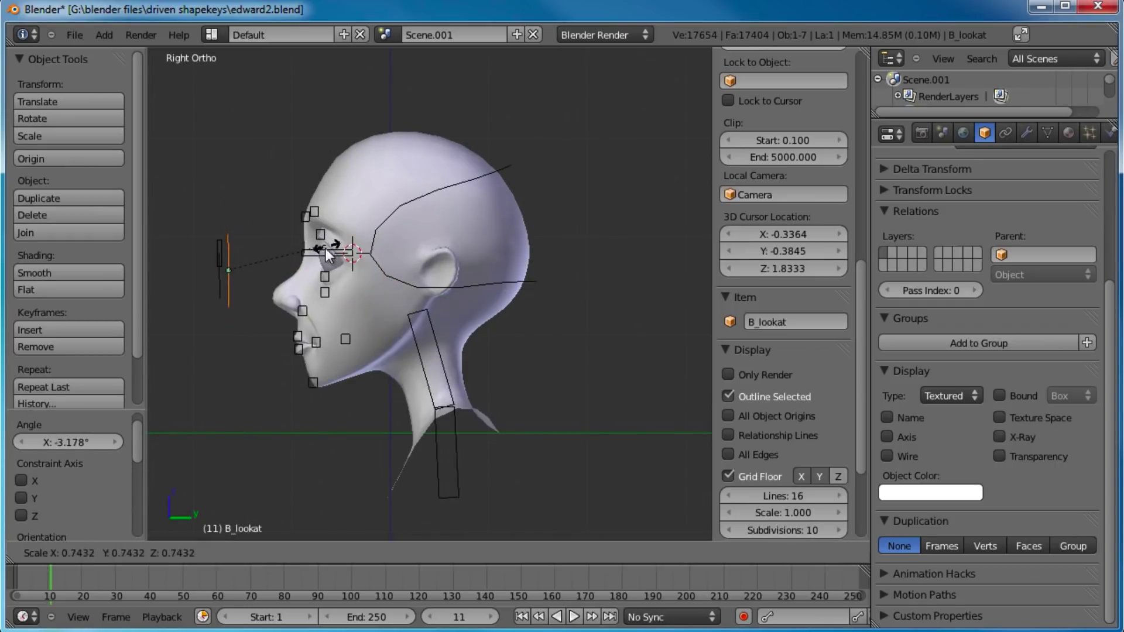
pyautogui.click(306, 259)
pyautogui.press('g')
pyautogui.click(296, 260)
pyautogui.press('s')
pyautogui.click(351, 259)
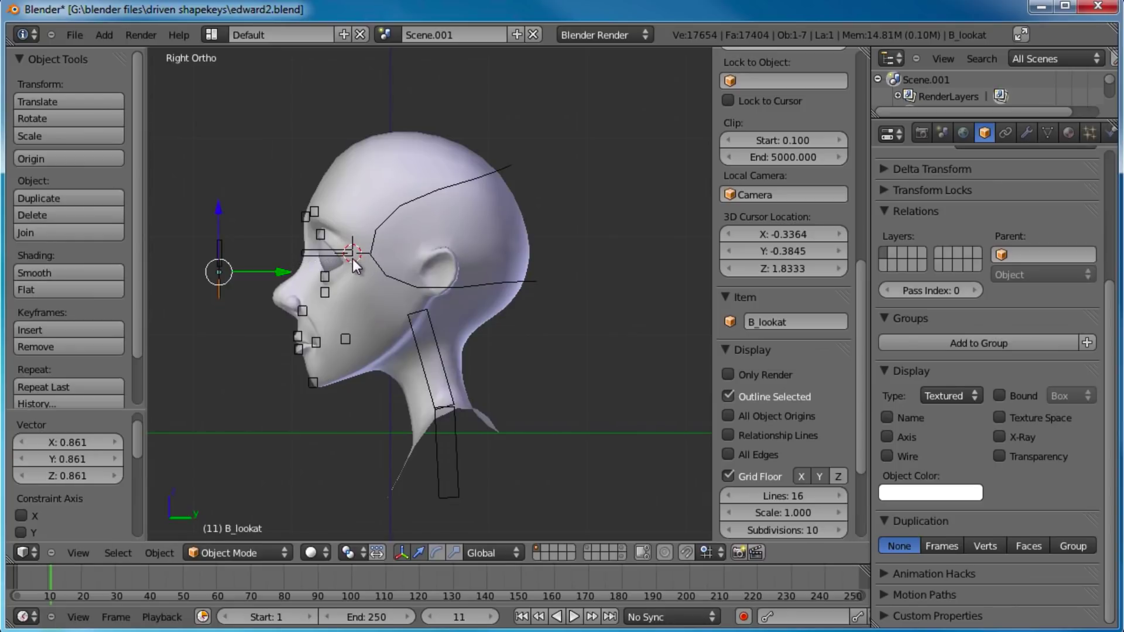
# - In the front view, fine-tune B_lookat's position and scale it by about 1.053 to match the bone's displayed outline
pyautogui.press('KP_1')
pyautogui.scroll(2, 409, 269)
pyautogui.press('g')
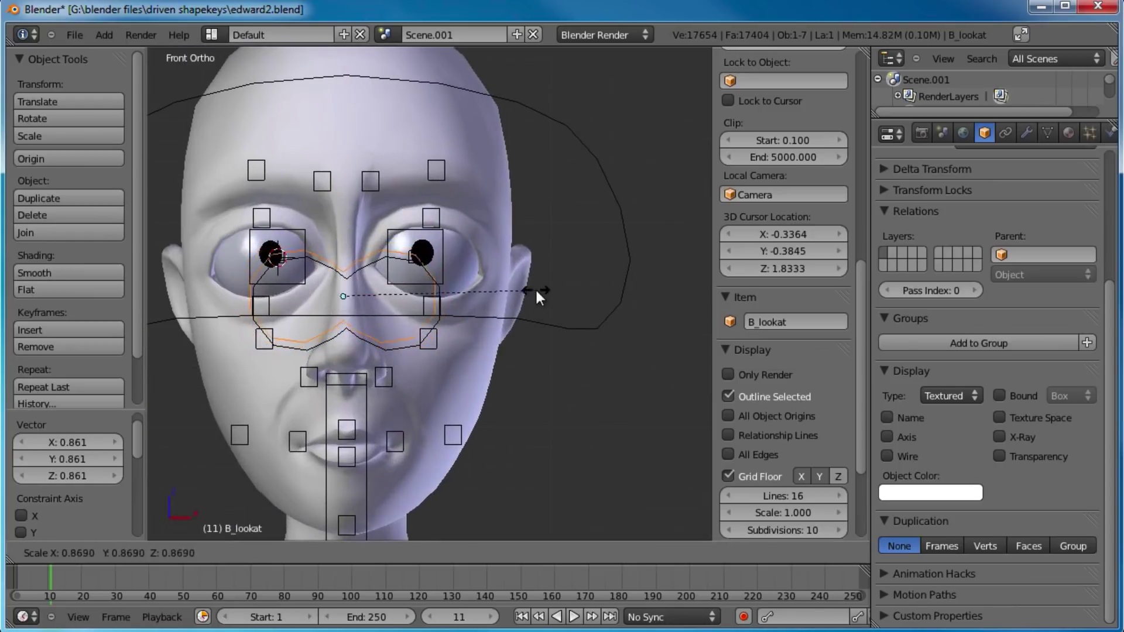
pyautogui.click(540, 315)
pyautogui.press('s')
pyautogui.click(557, 298)
pyautogui.press('g')
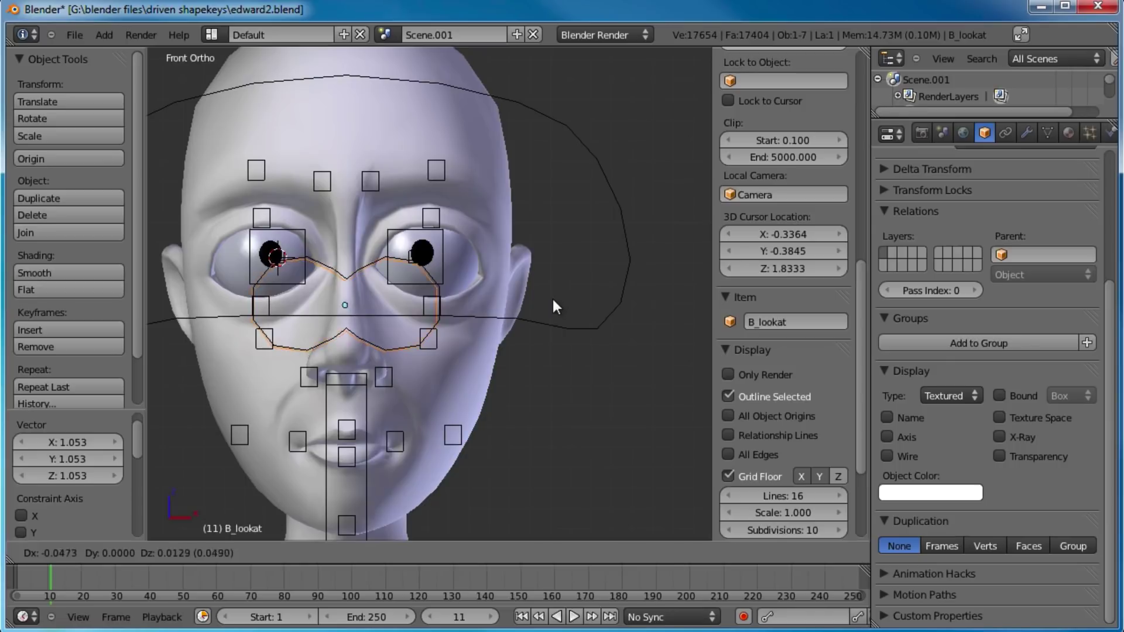
pyautogui.click(556, 306)
# - In Edit Mode, move all B_lookat vertices up about 0.232 in Z and scale them by about 1.443 to surround both eye targets
pyautogui.press('Tab')
pyautogui.press('a')
pyautogui.moveTo(351, 245); pyautogui.dragTo(362, 190)
pyautogui.moveTo(530, 273); pyautogui.dragTo(474, 267, button='middle')
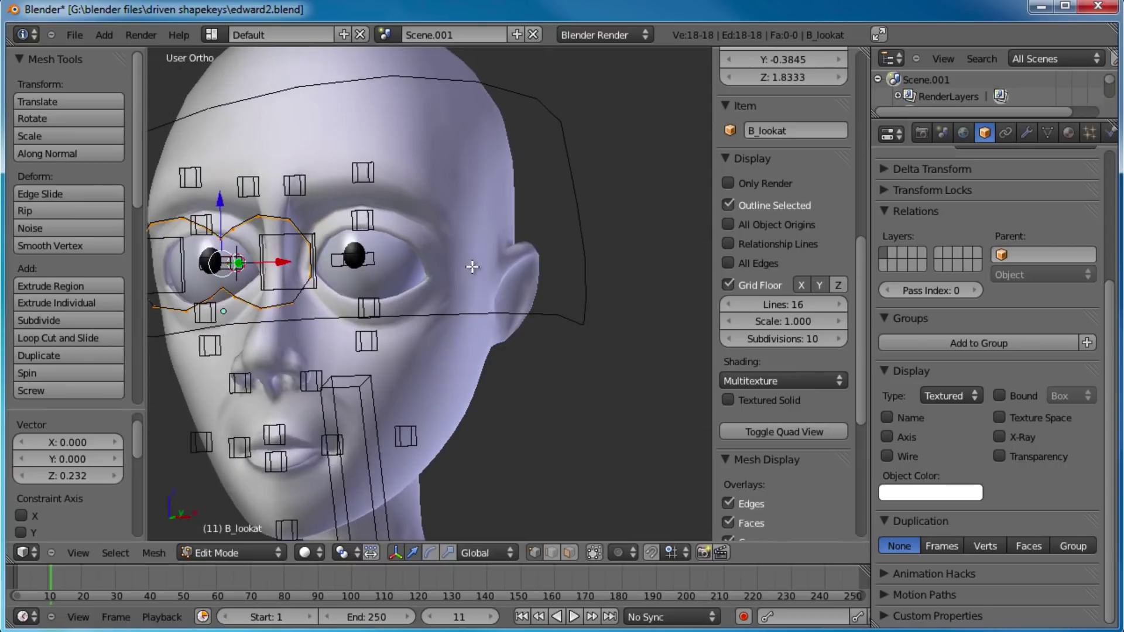
pyautogui.press('KP_1')
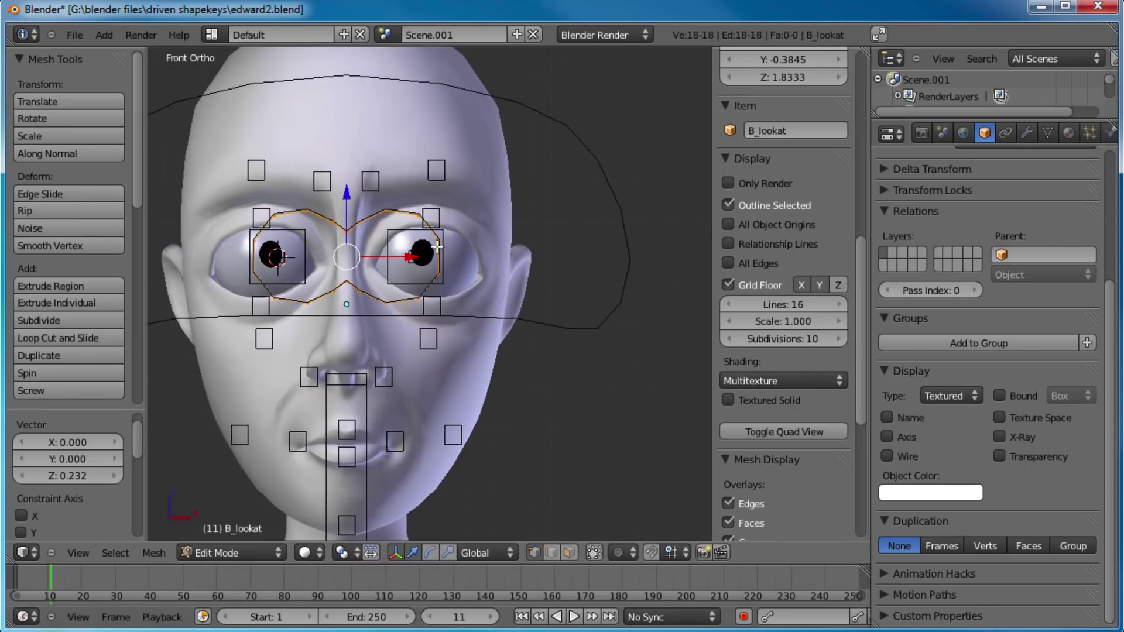
pyautogui.press('s')
pyautogui.click(479, 250)
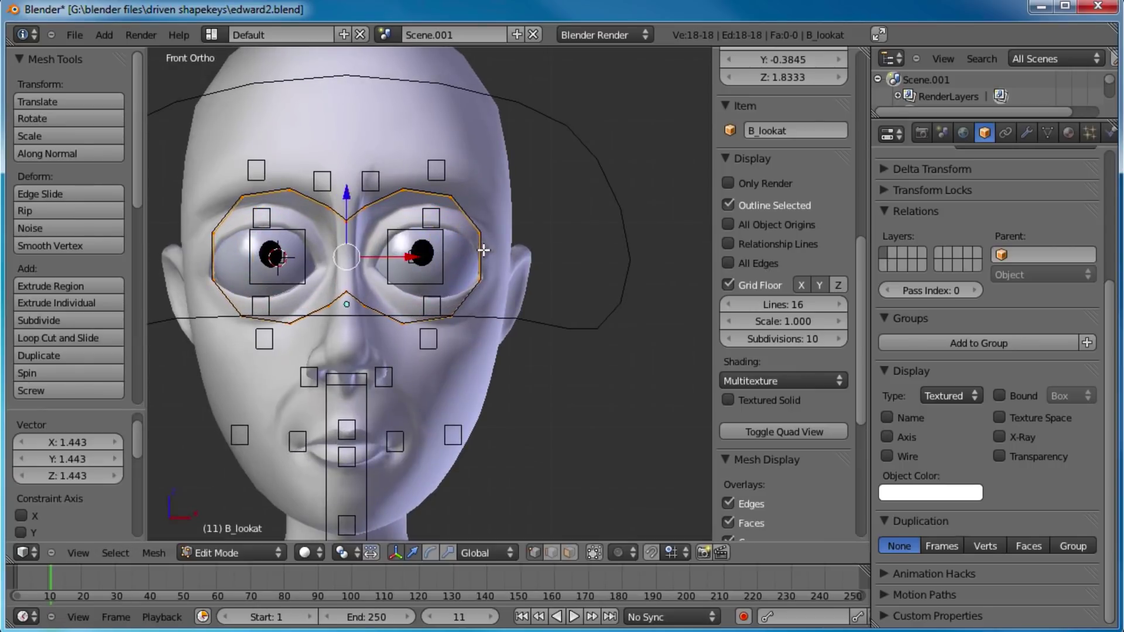
pyautogui.press('Tab')
pyautogui.moveTo(478, 255); pyautogui.dragTo(458, 299, button='middle')
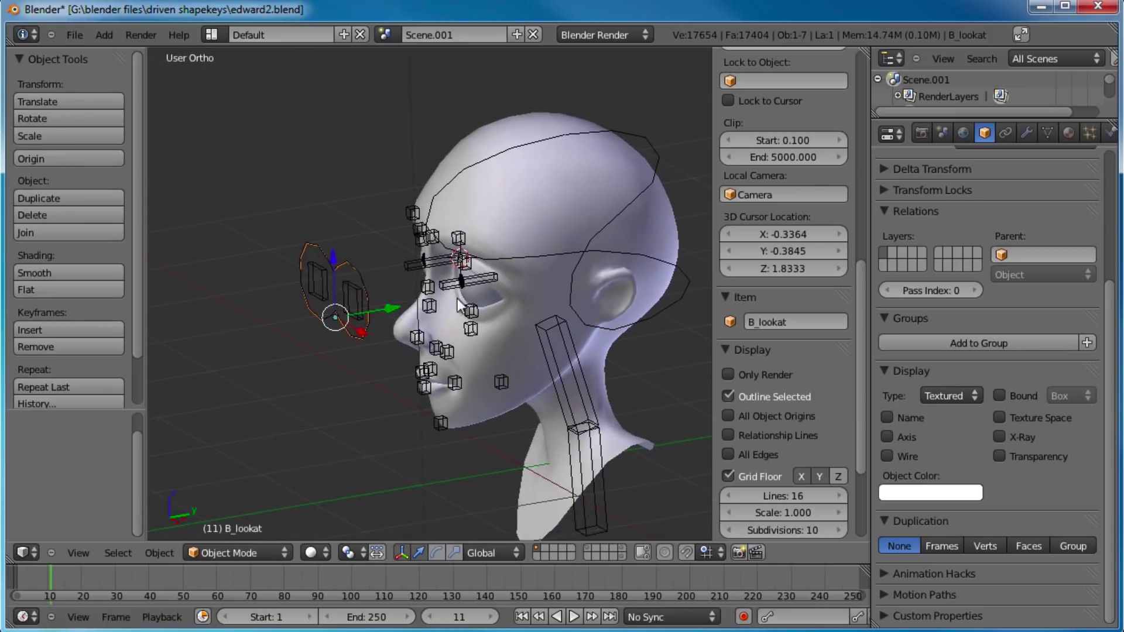
pyautogui.rightClick(344, 266)
pyautogui.hotkey('ctrl', 'Tab')
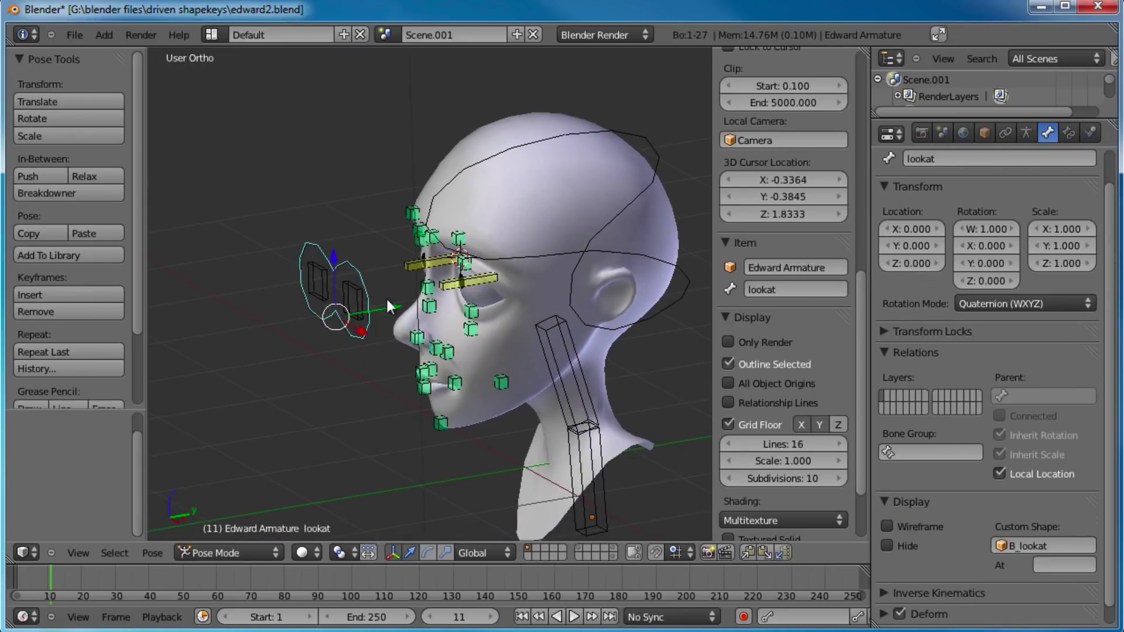
pyautogui.hotkey('ctrl', 'z')
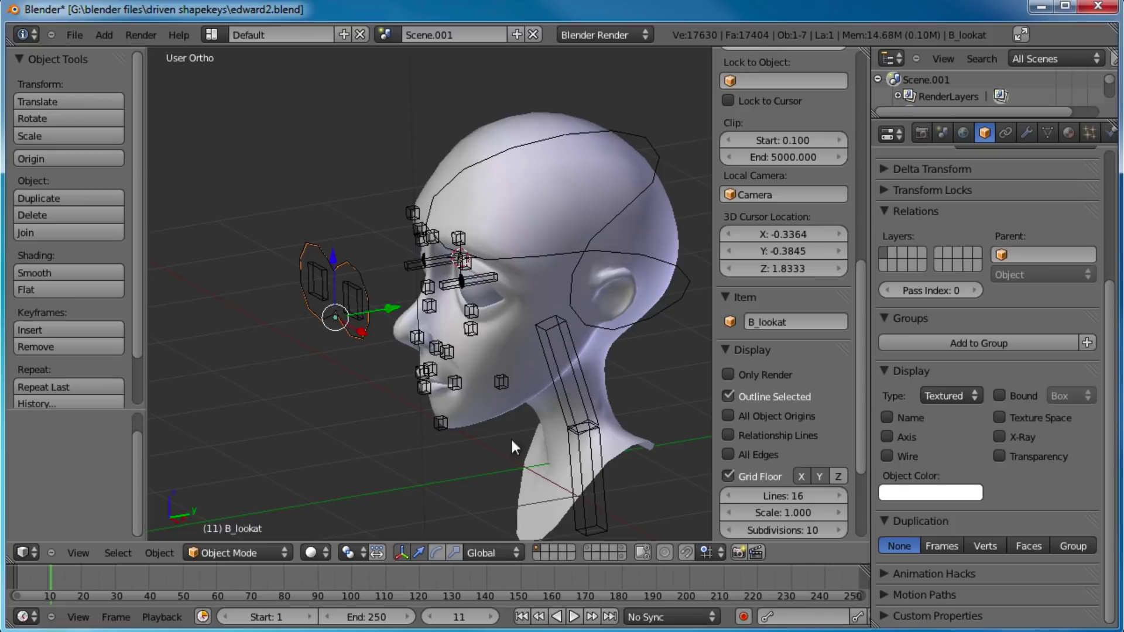
# - Move the B_lookat object to layer 20, the last layer
pyautogui.press('m')
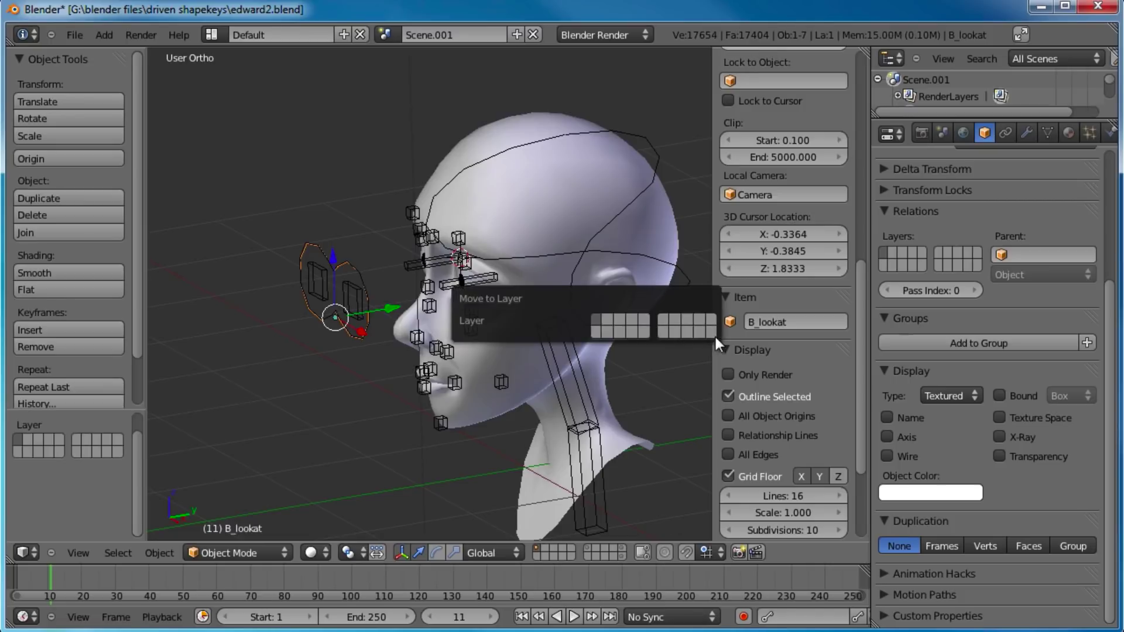
pyautogui.click(714, 332)
pyautogui.moveTo(361, 371); pyautogui.dragTo(436, 357, button='middle')
# - Select the lookat bone in Pose Mode and try moving it to check how its custom shape and the eyes respond
pyautogui.moveTo(384, 308); pyautogui.dragTo(433, 338, button='right')
pyautogui.rightClick(433, 339)
pyautogui.moveTo(422, 335)
pyautogui.mouseDown(button='middle')
pyautogui.moveTo(505, 308)
pyautogui.moveTo(373, 325)
pyautogui.moveTo(404, 335)
pyautogui.mouseUp(button='middle')
pyautogui.moveTo(522, 353); pyautogui.dragTo(373, 338, button='middle')
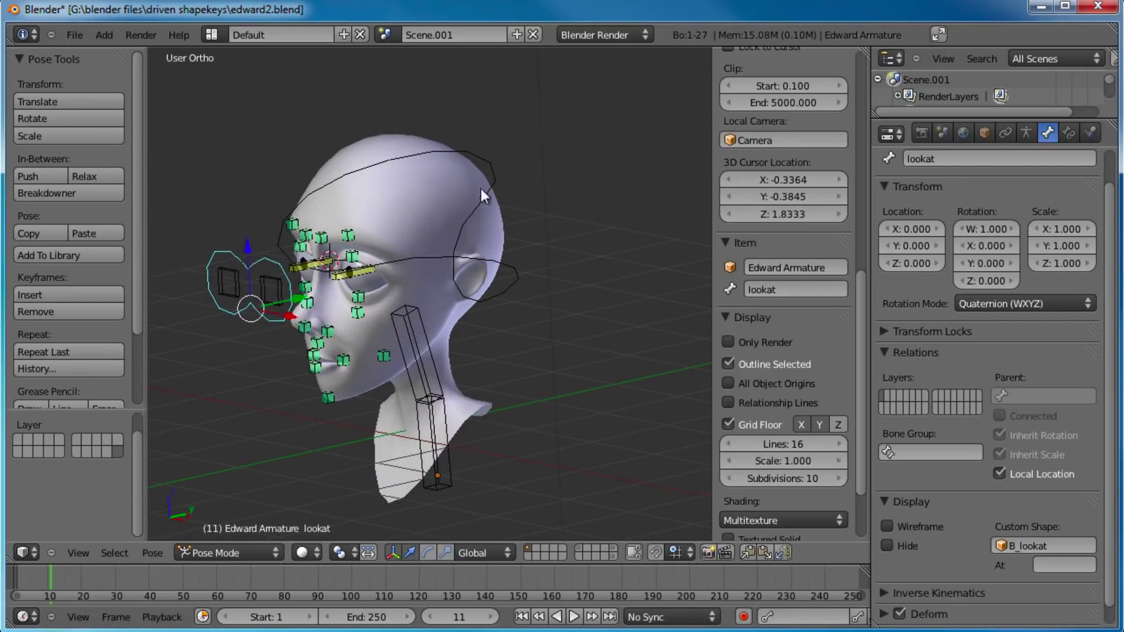
pyautogui.press('g')
pyautogui.rightClick(352, 284)
pyautogui.moveTo(479, 415); pyautogui.dragTo(406, 331, button='middle')
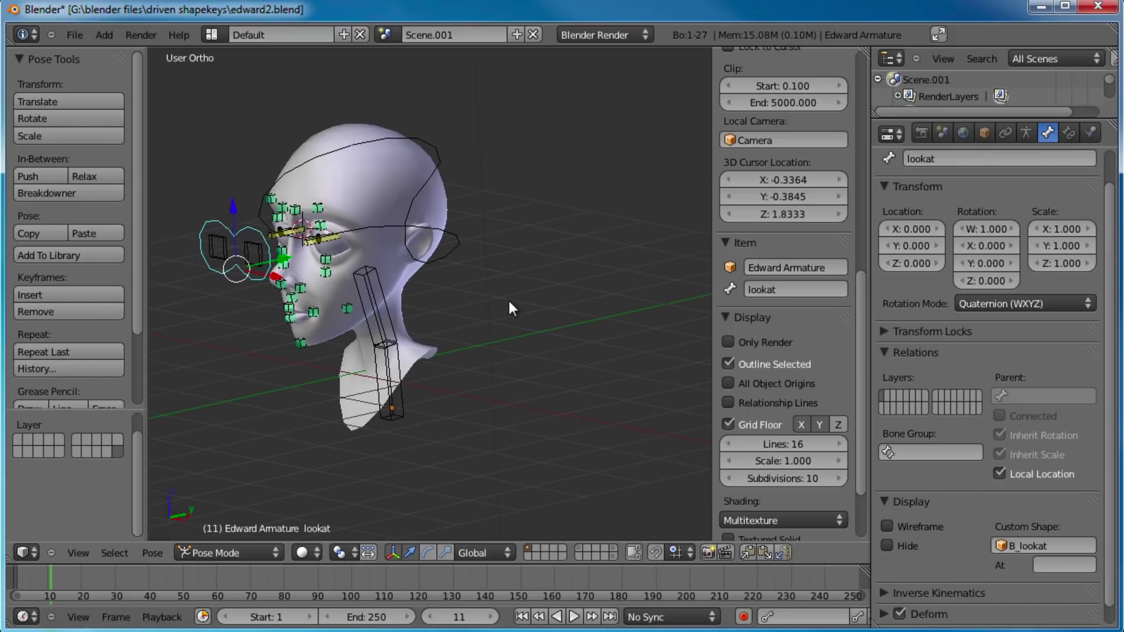
pyautogui.press('KP_1')
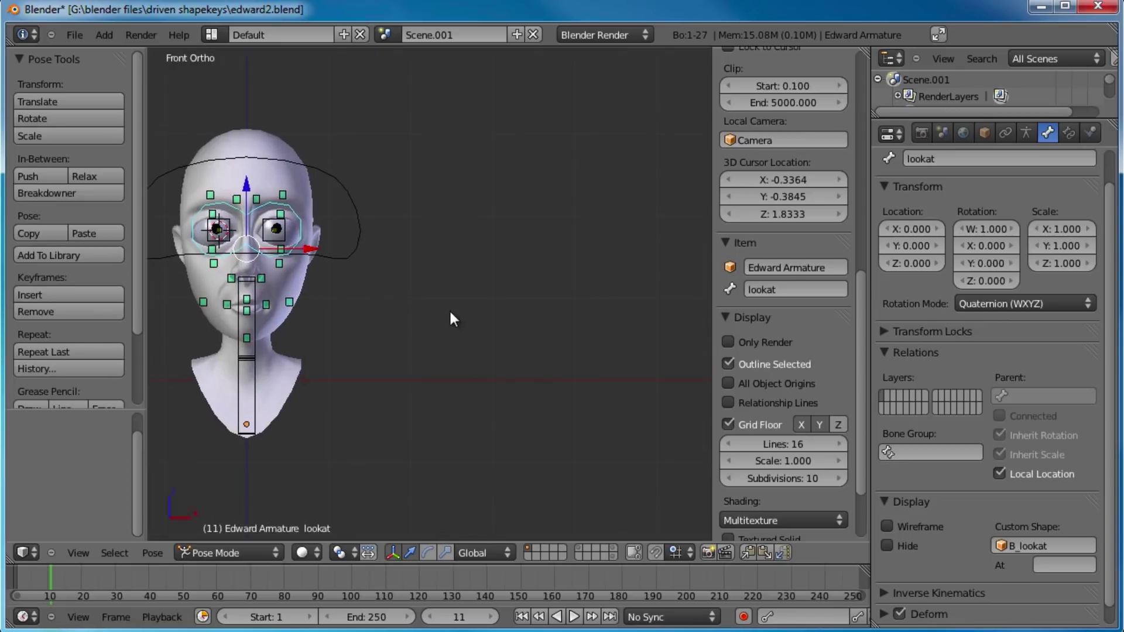
pyautogui.press('KP_7')
pyautogui.hotkey('shift', 'a')
pyautogui.moveTo(585, 329)
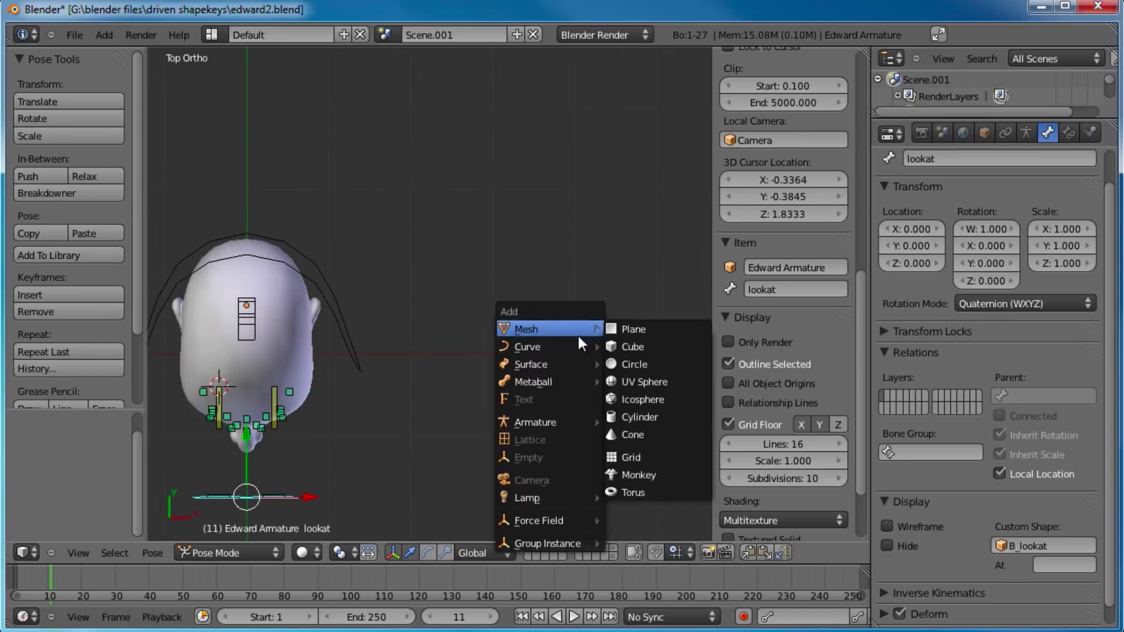
pyautogui.click(636, 364)
pyautogui.keyDown('shift'); pyautogui.moveTo(587, 351); pyautogui.dragTo(519, 344, button='middle'); pyautogui.keyUp('shift')
pyautogui.press('g')
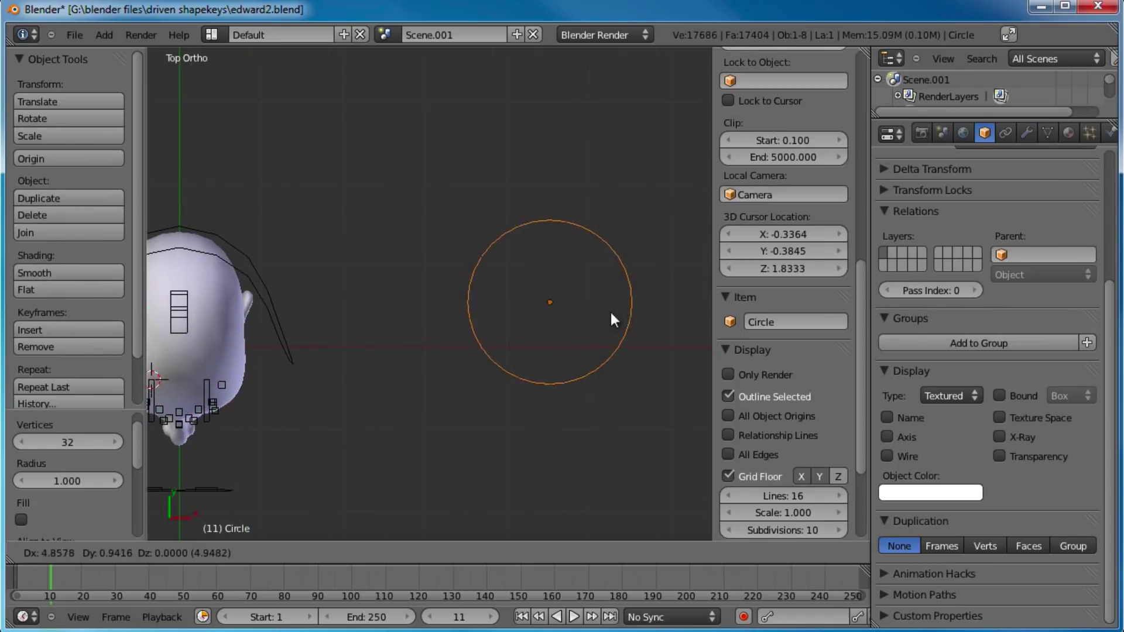
pyautogui.click(594, 306)
pyautogui.keyDown('shift'); pyautogui.moveTo(594, 306); pyautogui.dragTo(580, 371, button='middle'); pyautogui.keyUp('shift')
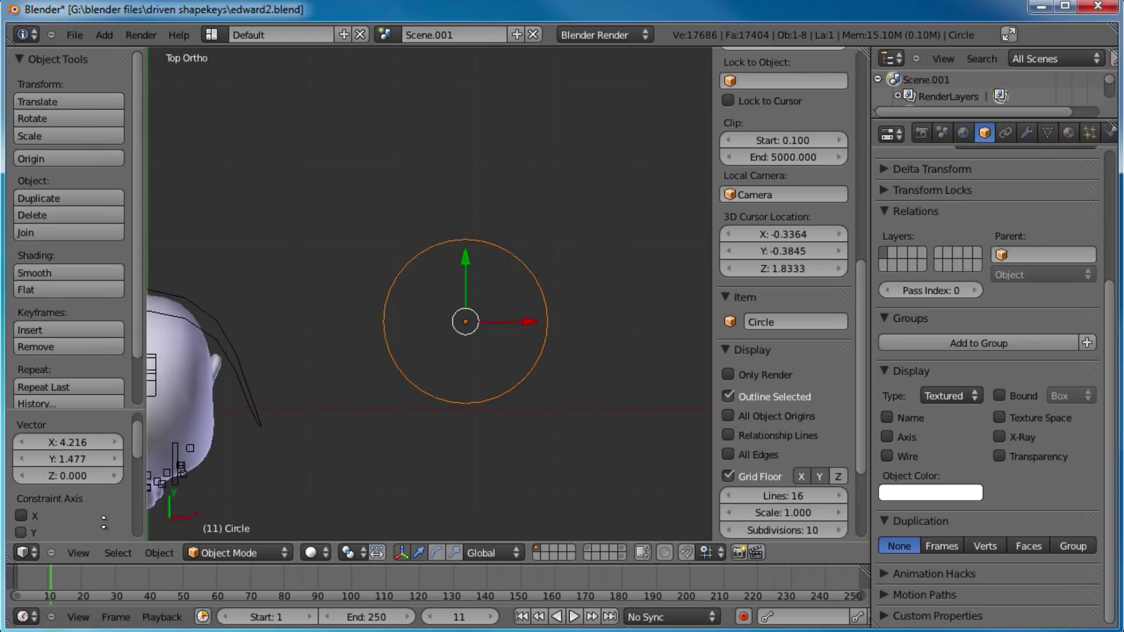
pyautogui.scroll(-2, 97, 473)
pyautogui.press('x')
pyautogui.click(595, 308)
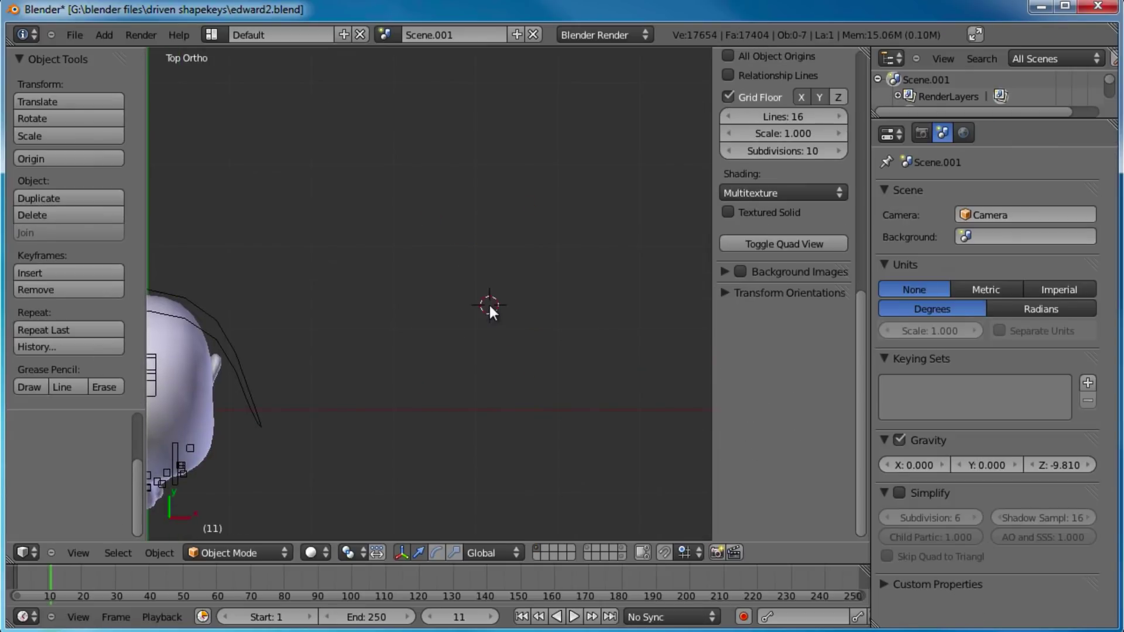
# - Add a mesh circle with 12 vertices at the 3D cursor beside the head in the top view
pyautogui.hotkey('shift', 's')
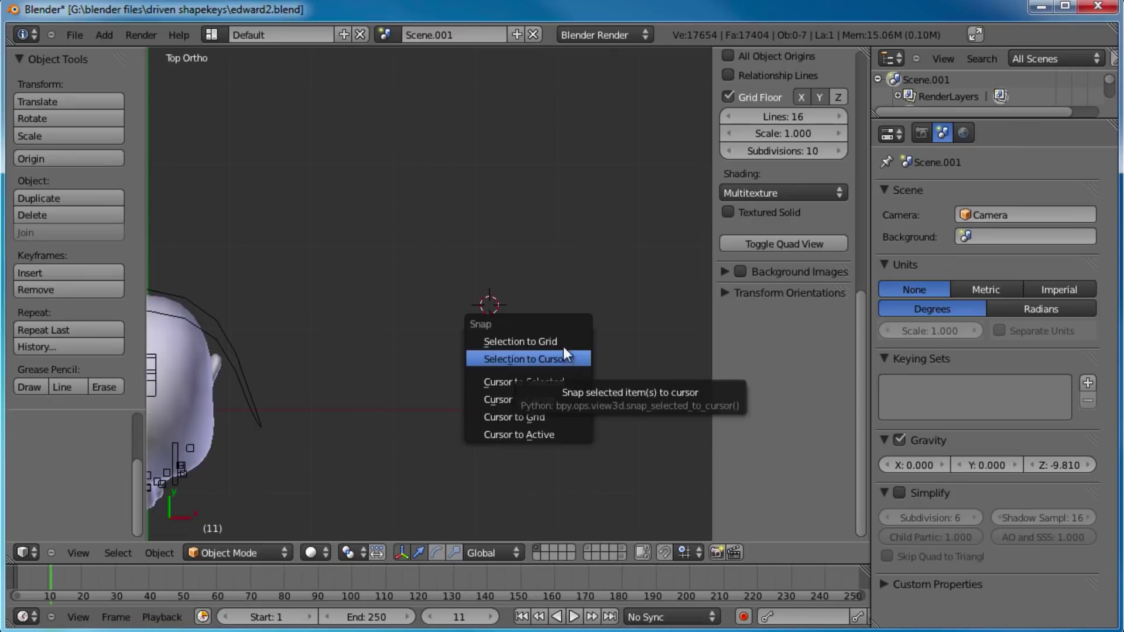
pyautogui.hotkey('shift', 'a')
pyautogui.click(504, 268)
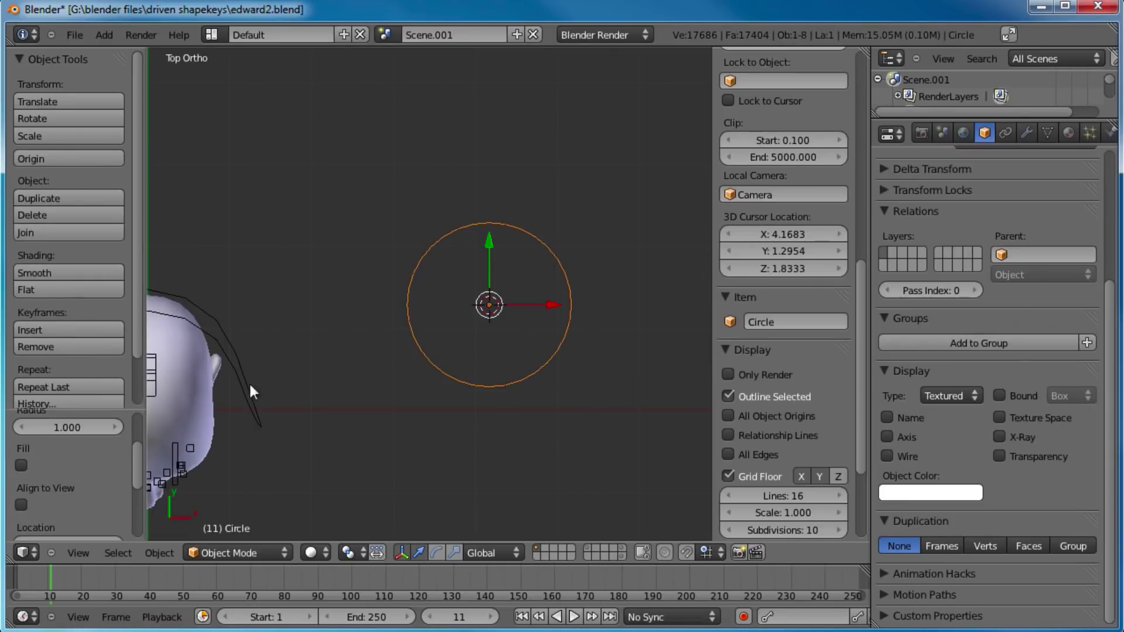
pyautogui.scroll(5, 78, 469)
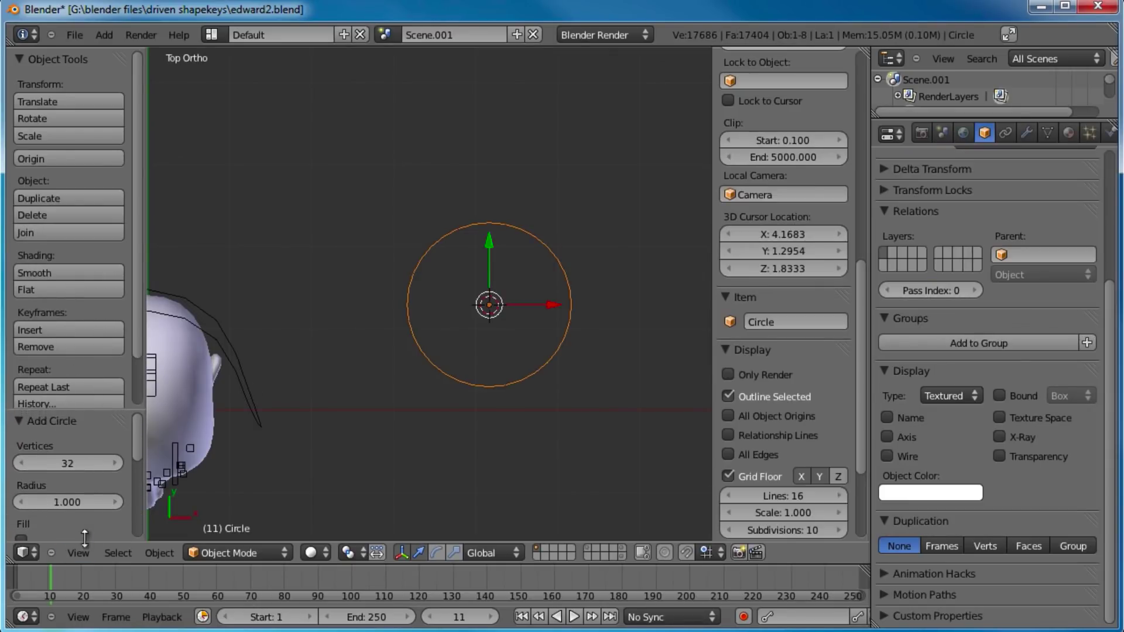
pyautogui.click(93, 467)
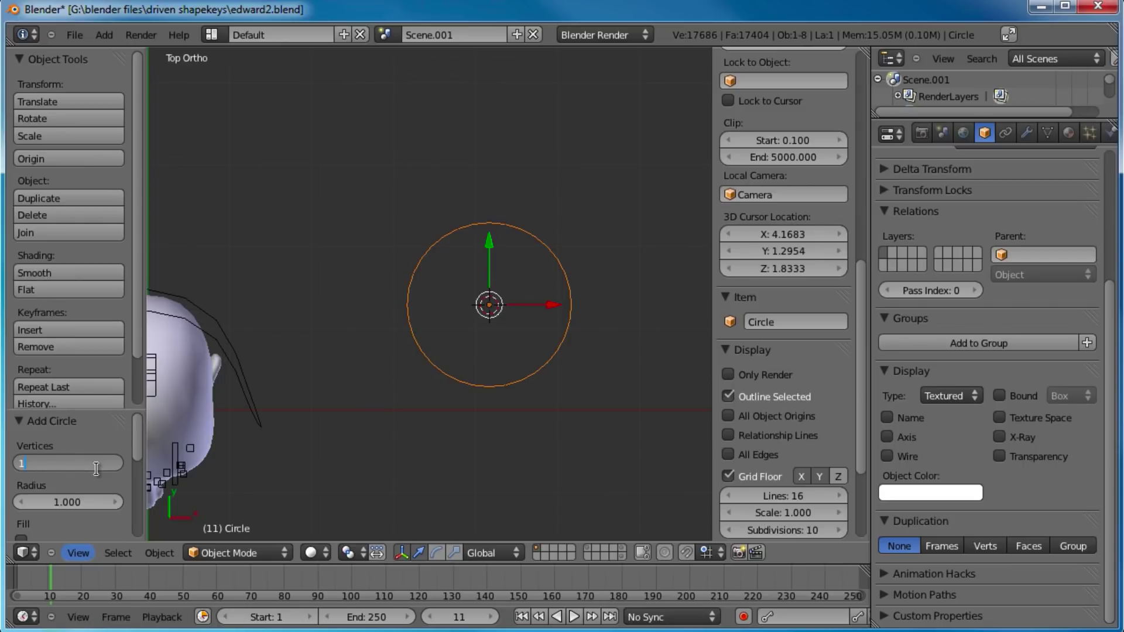
pyautogui.write('12')
pyautogui.press('Return')
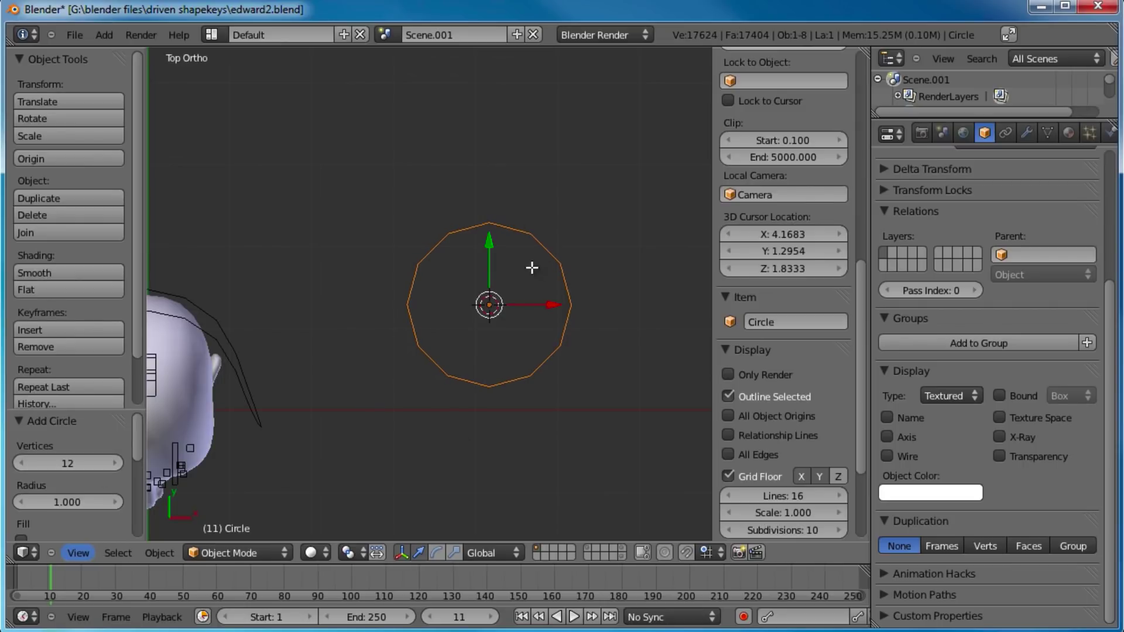
# - In Edit Mode, extrude the circle's four vertices on the X and Y axes and scale them outward by about 1.381
pyautogui.press('Tab')
pyautogui.scroll(2, 523, 275)
pyautogui.rightClick(488, 206)
pyautogui.keyDown('shift'); pyautogui.rightClick(609, 328); pyautogui.keyUp('shift')
pyautogui.keyDown('shift'); pyautogui.rightClick(480, 445); pyautogui.keyUp('shift')
pyautogui.keyDown('shift'); pyautogui.rightClick(361, 320); pyautogui.keyUp('shift')
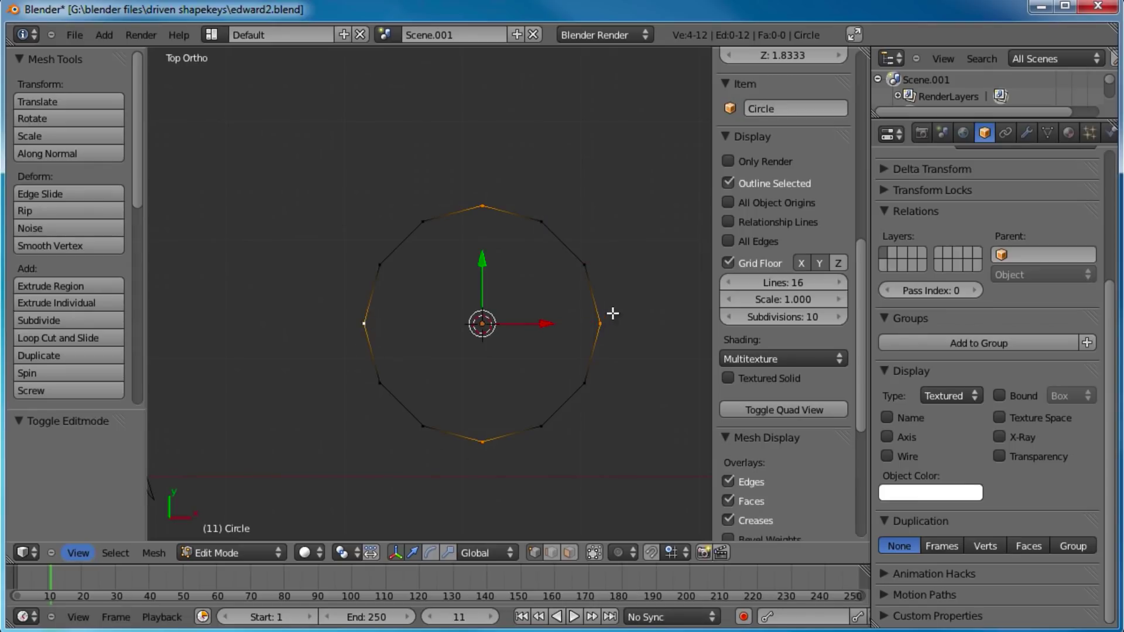
pyautogui.press('e')
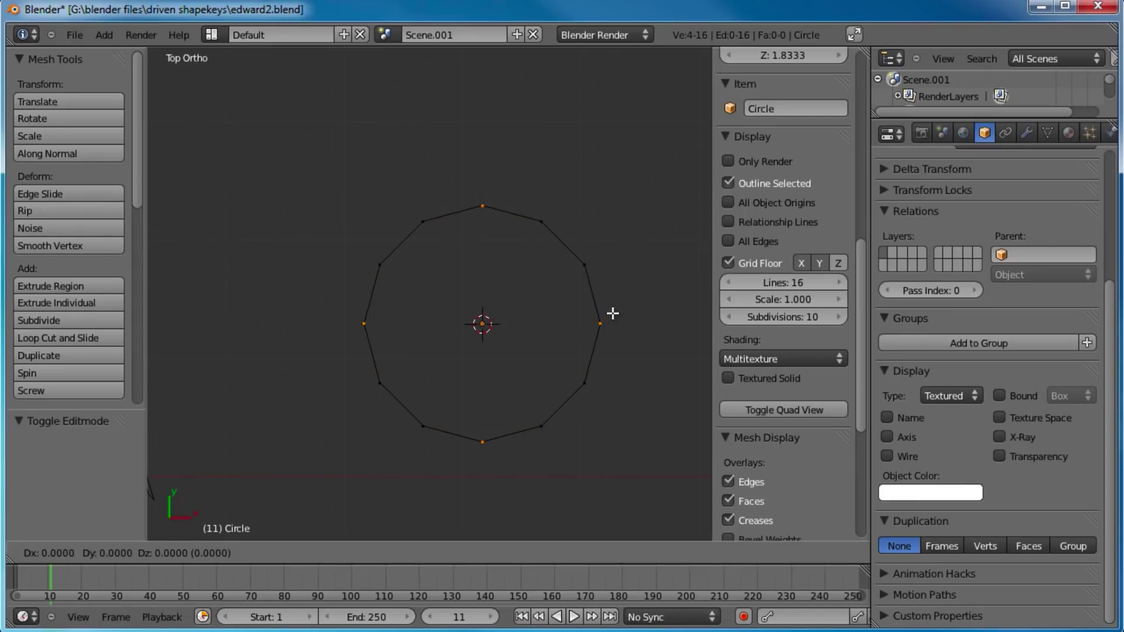
pyautogui.click(612, 314)
pyautogui.press('s')
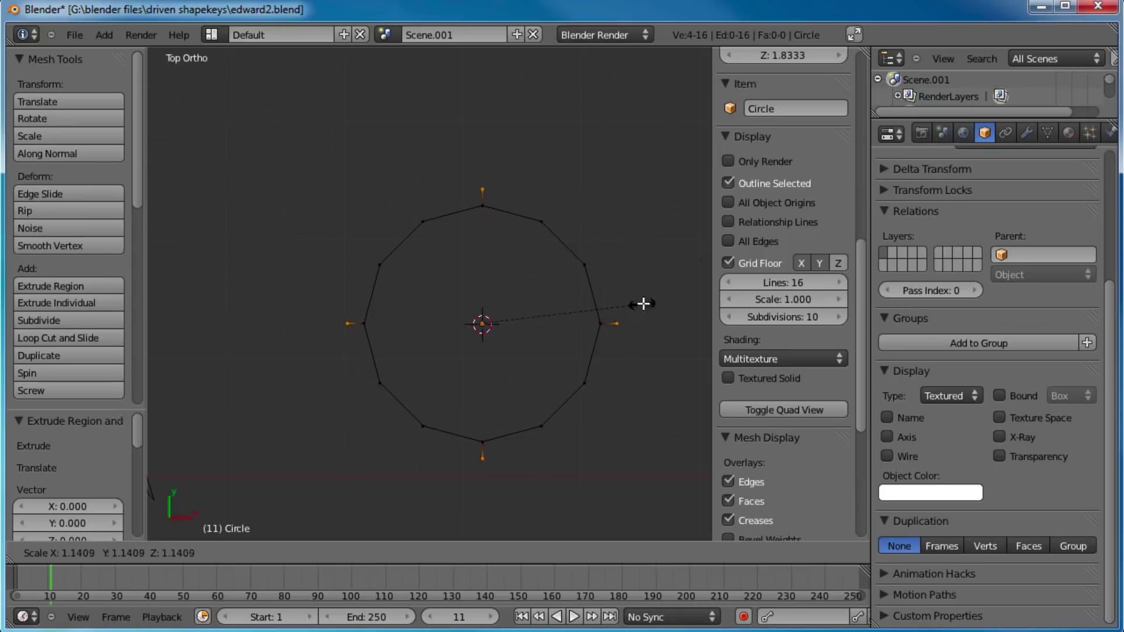
pyautogui.click(681, 302)
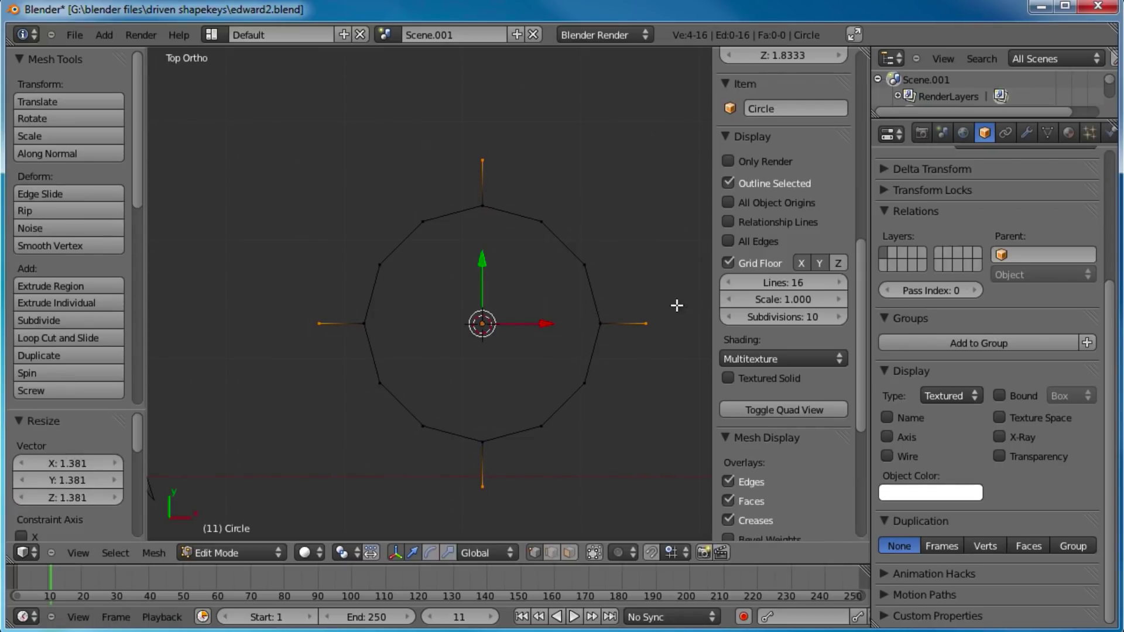
pyautogui.press('Tab')
# - Move the circle closer to the head by about -1.183, -1.508, -0.681 and rename it B_basic circle
pyautogui.moveTo(564, 346); pyautogui.dragTo(408, 346, button='middle')
pyautogui.moveTo(536, 340); pyautogui.dragTo(395, 275, button='middle')
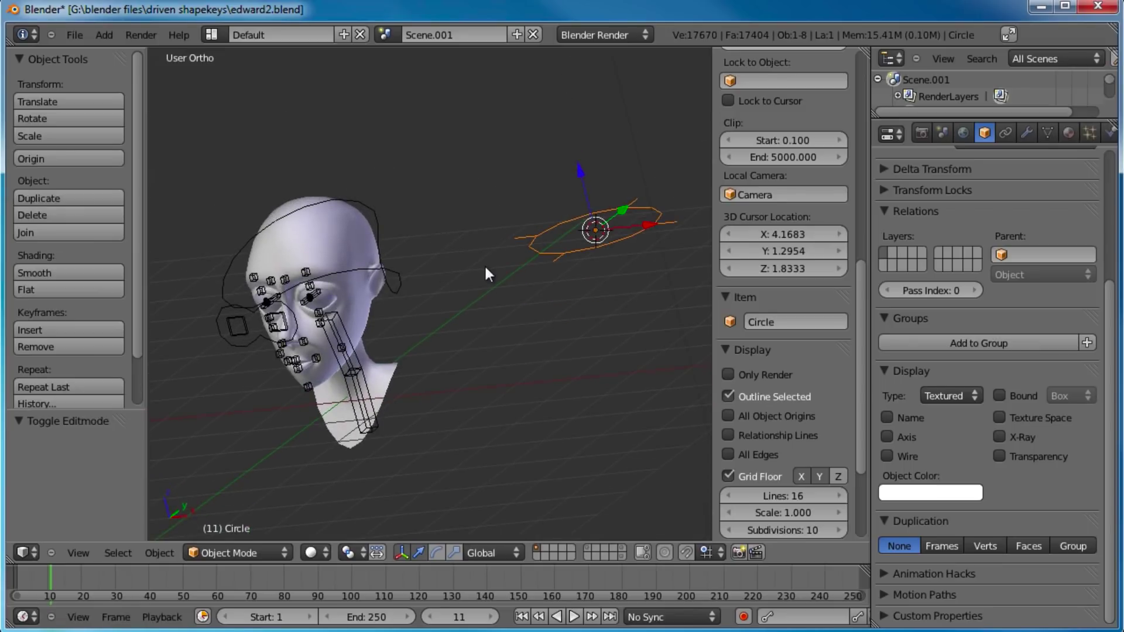
pyautogui.moveTo(507, 281); pyautogui.dragTo(444, 311, button='middle')
pyautogui.press('g')
pyautogui.click(518, 318)
pyautogui.scroll(2, 530, 297)
pyautogui.click(802, 322)
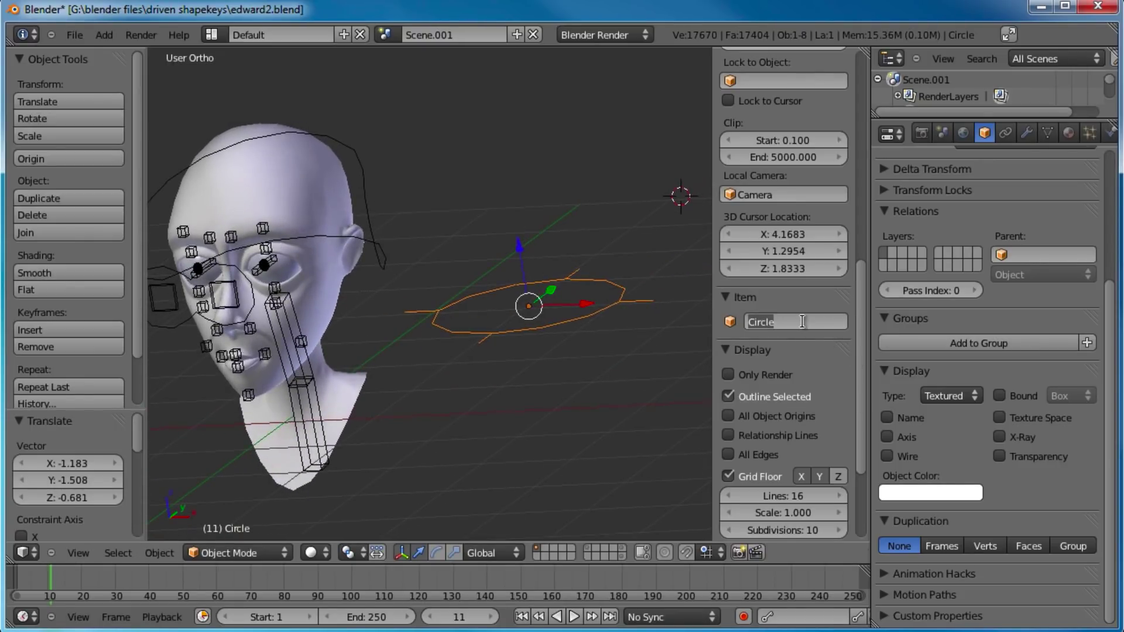
pyautogui.write('B_basic circle')
pyautogui.press('Return')
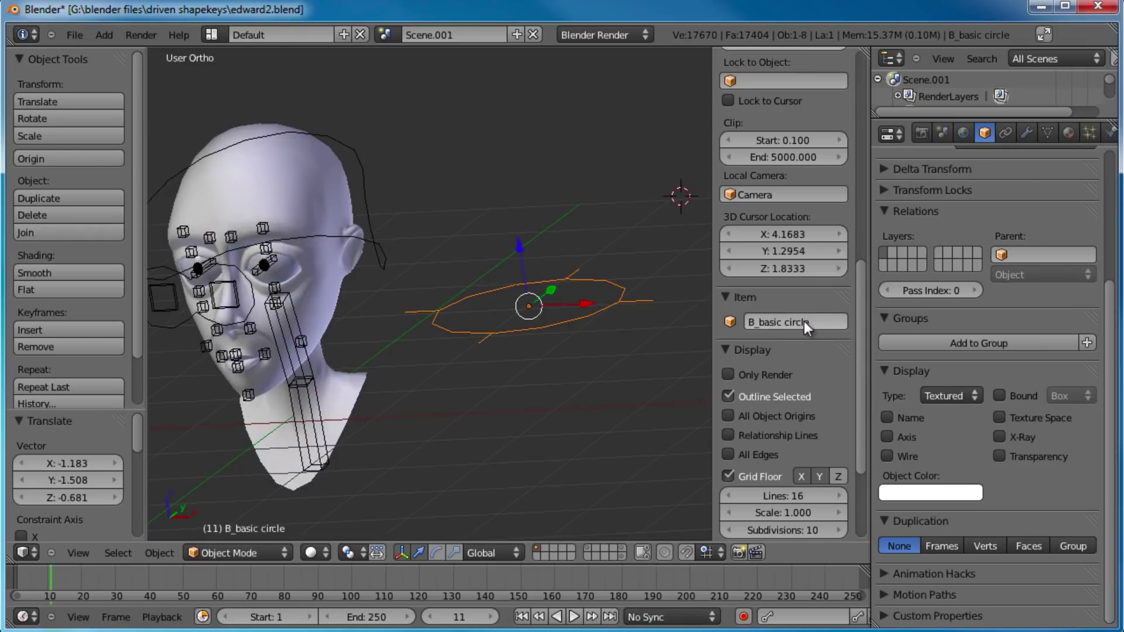
# - Assign B_basic circle as the custom shape of the neck bone
pyautogui.rightClick(276, 324)
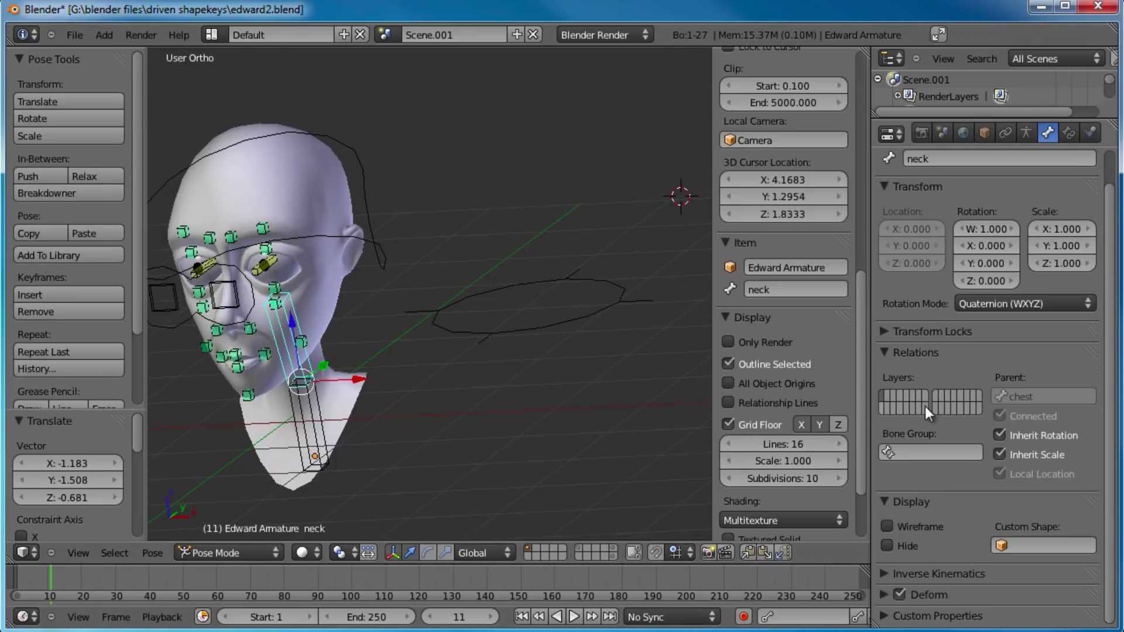
pyautogui.click(1034, 544)
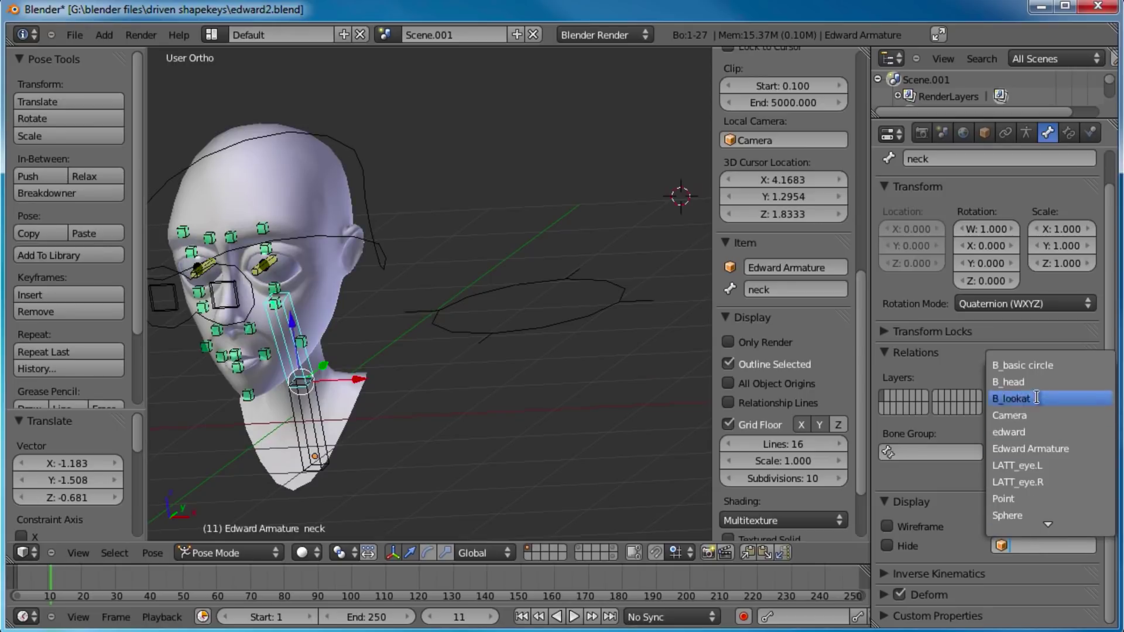
pyautogui.click(1028, 365)
# - In Edit Mode, rotate all B_basic circle vertices 90° around X and scale them down to fit around the neck
pyautogui.rightClick(523, 333)
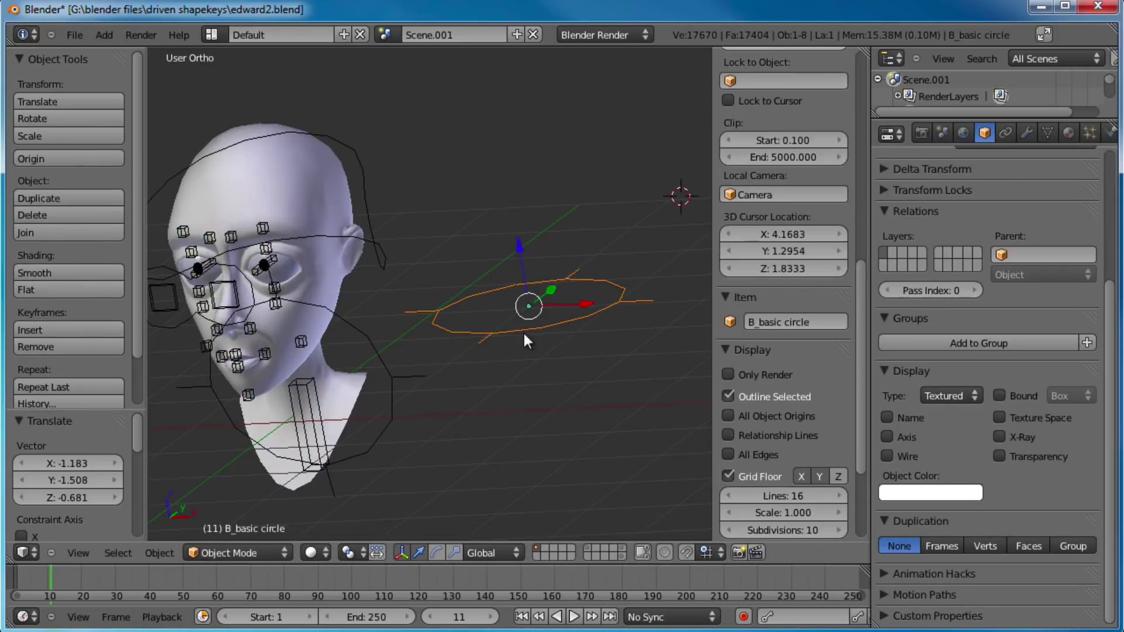
pyautogui.press('Tab')
pyautogui.write('aa')
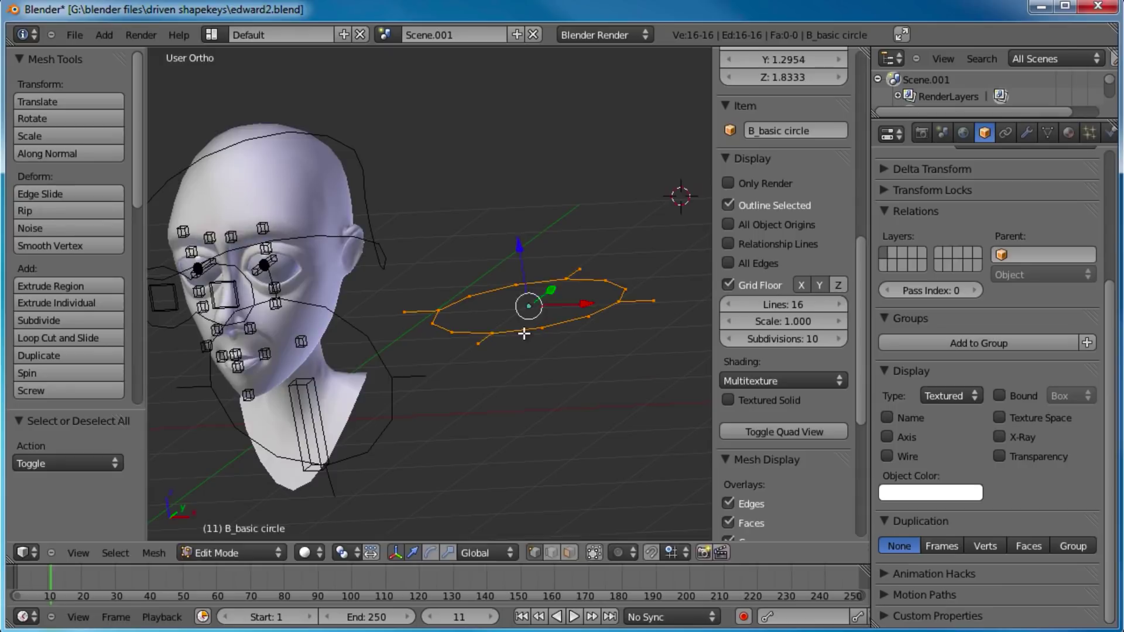
pyautogui.write('r90x')
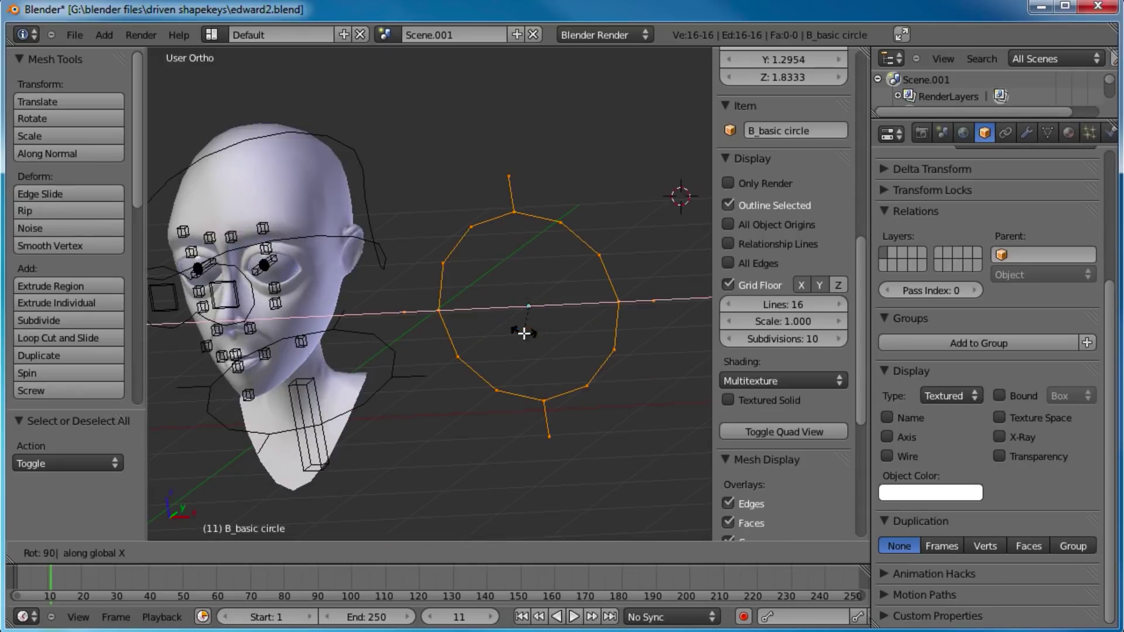
pyautogui.press('Return')
pyautogui.press('s')
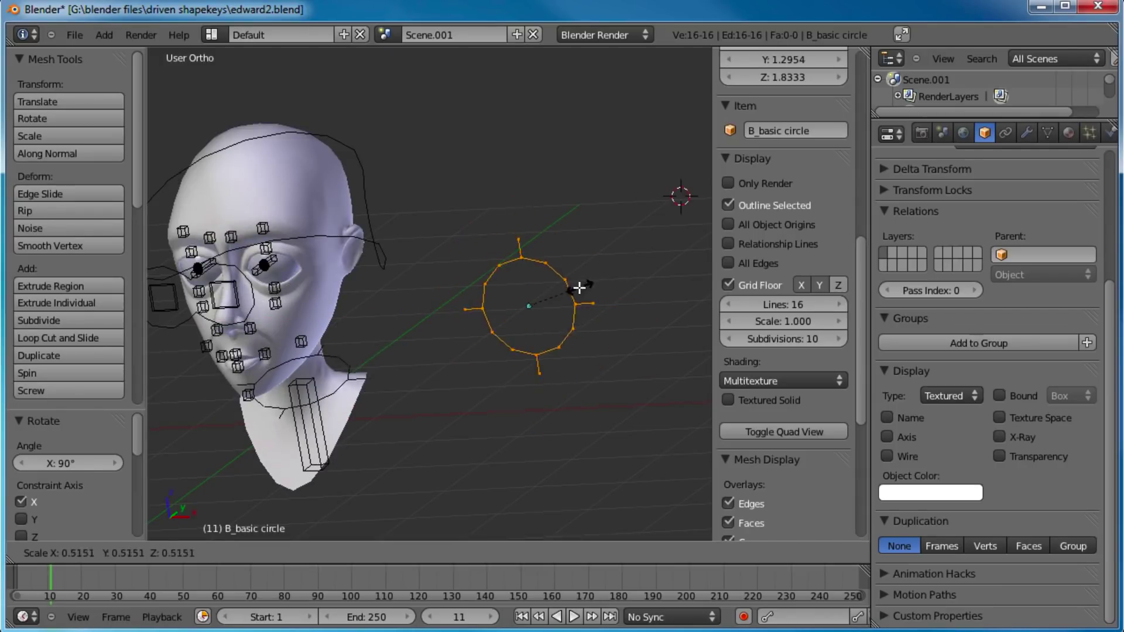
pyautogui.click(560, 294)
pyautogui.press('Tab')
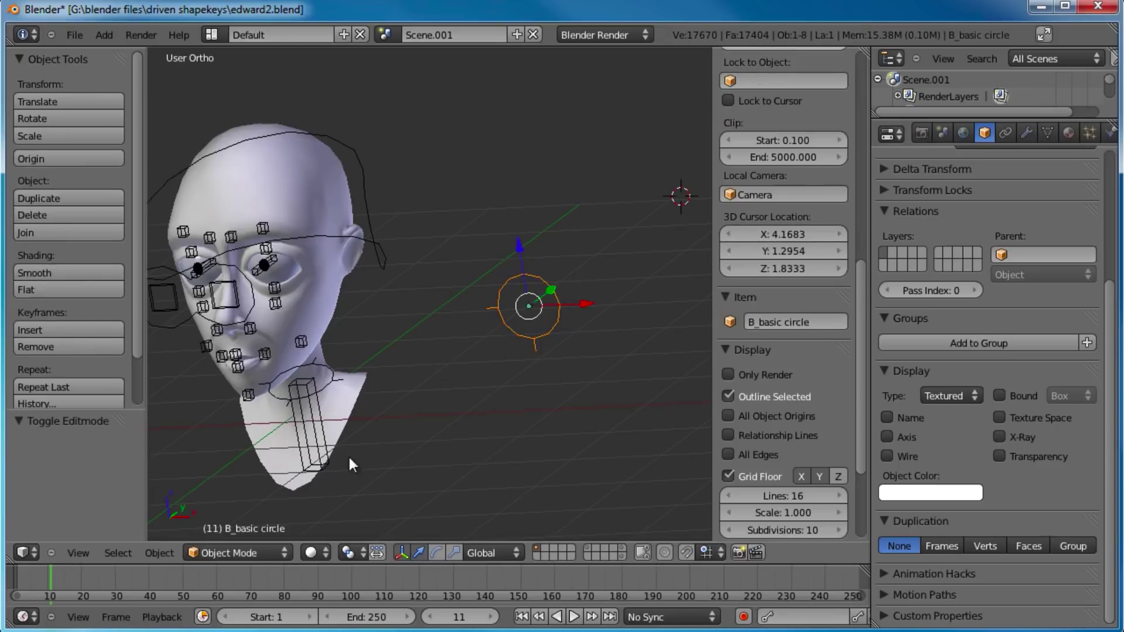
# - Assign B_basic circle as the custom shape of the chest bone and save over the current blend file
pyautogui.rightClick(313, 417)
pyautogui.click(1022, 546)
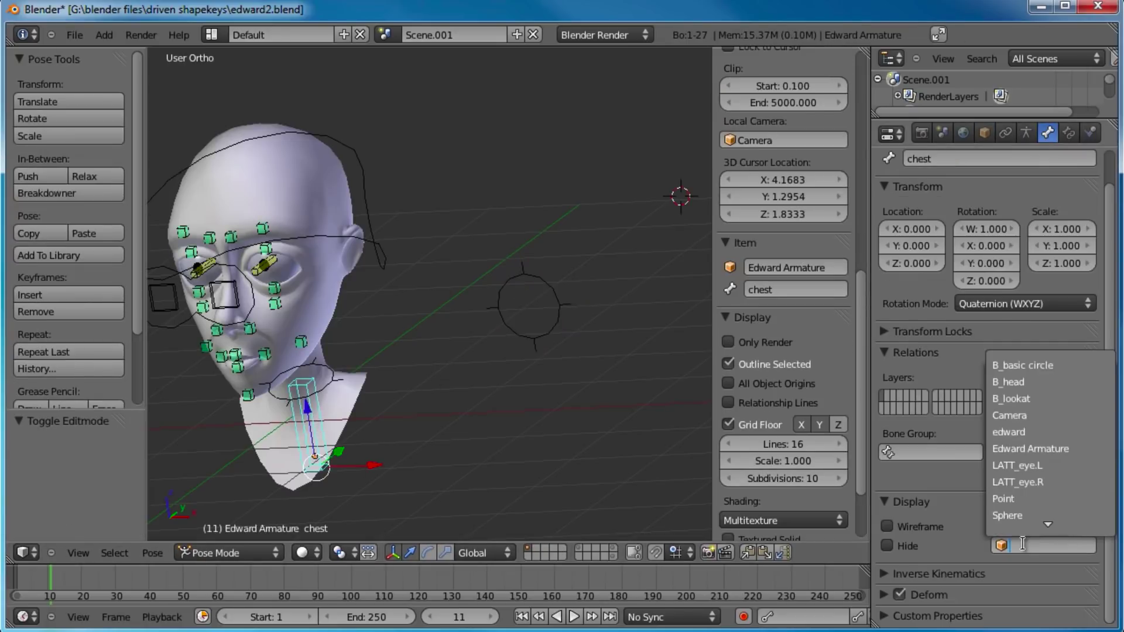
pyautogui.click(1029, 363)
pyautogui.moveTo(489, 405); pyautogui.dragTo(517, 344, button='middle')
pyautogui.hotkey('ctrl', 's')
pyautogui.click(518, 382)
pyautogui.scroll(2, 490, 366)
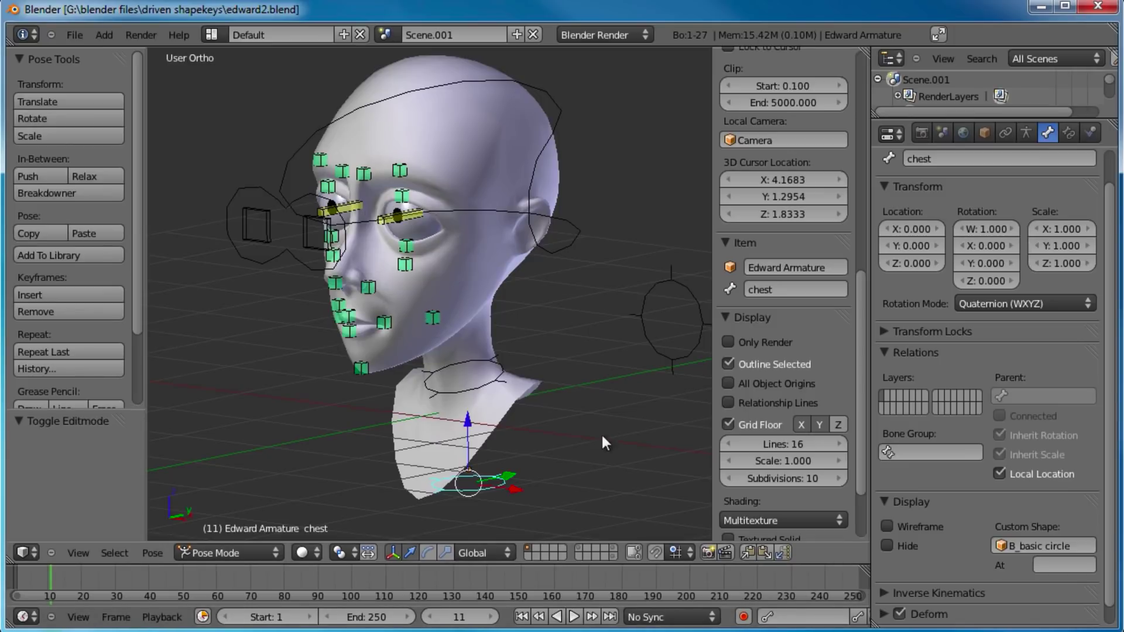
pyautogui.moveTo(552, 336); pyautogui.dragTo(496, 276, button='middle')
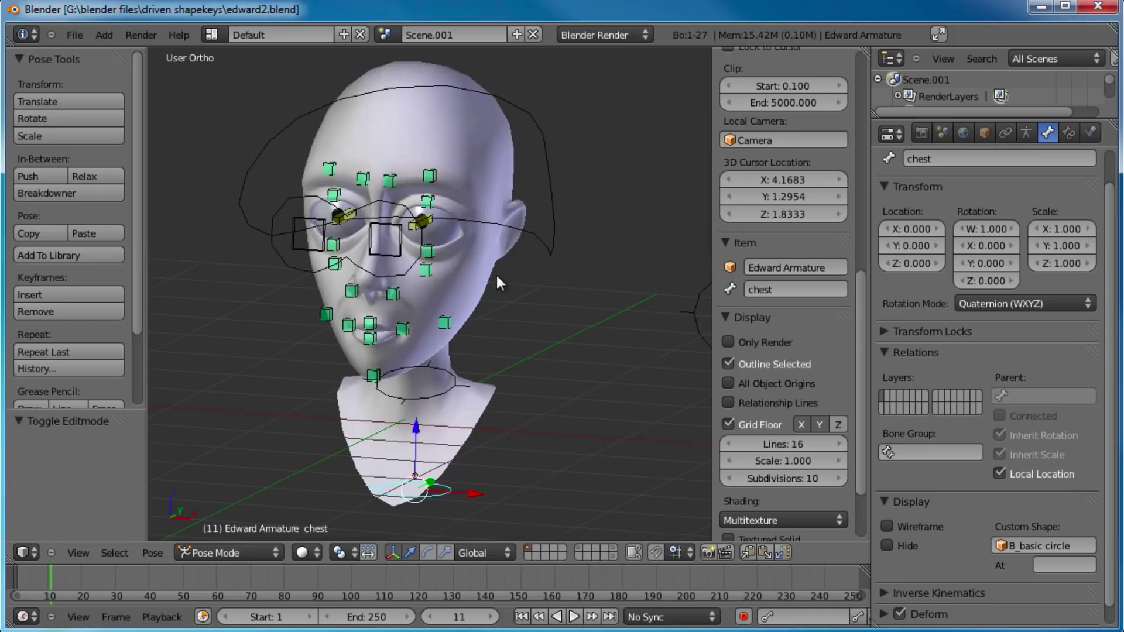
pyautogui.keyDown('shift'); pyautogui.moveTo(496, 276); pyautogui.dragTo(514, 290, button='middle'); pyautogui.keyUp('shift')
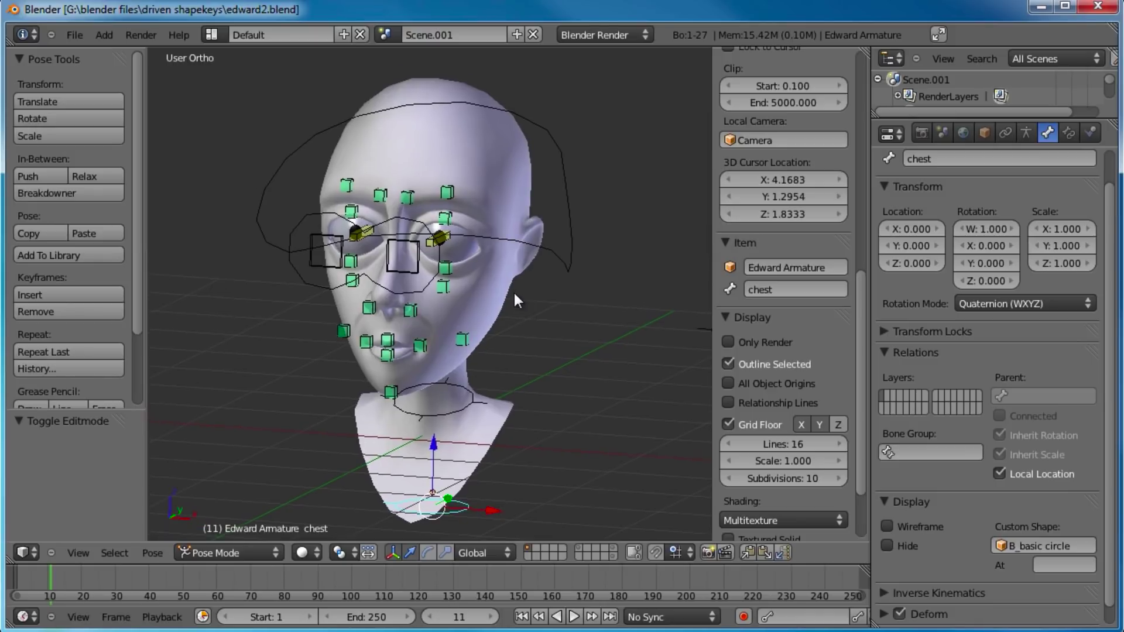